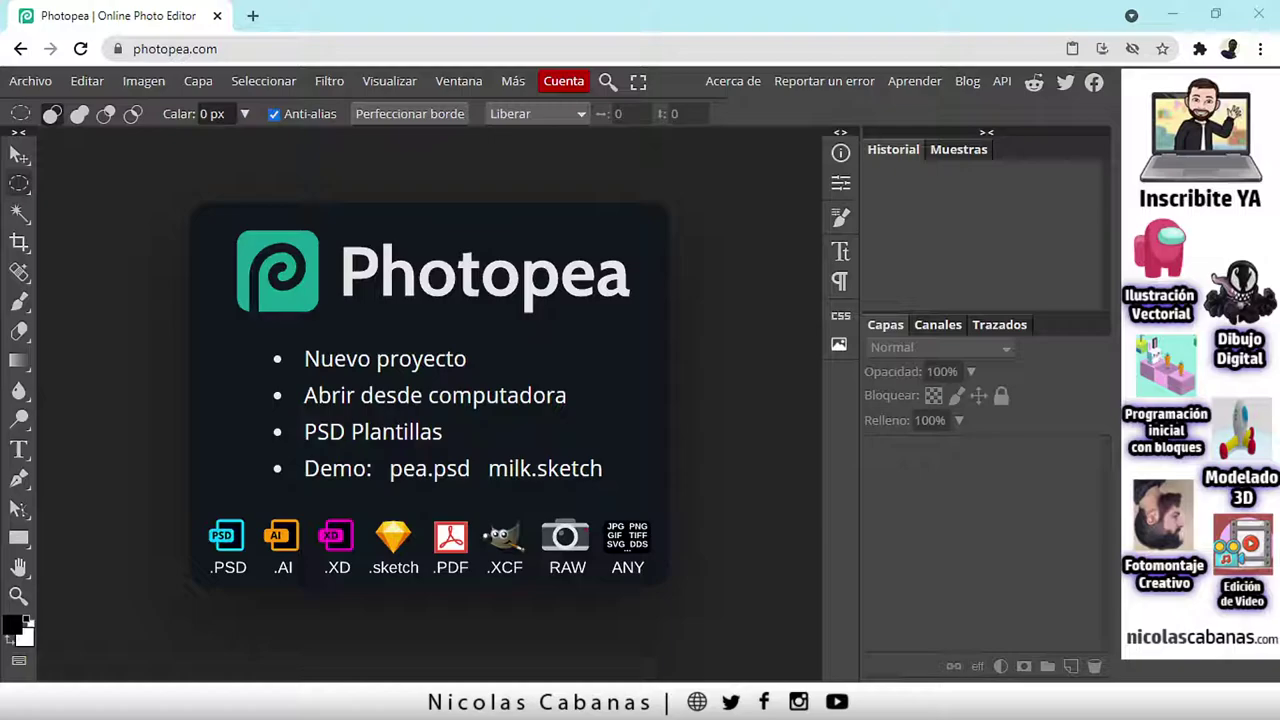
Step: Create a new project from the Instagram preset, 1080 x 1080 px, with a white background
{"action": "left_click", "coordinate": [392, 366]}
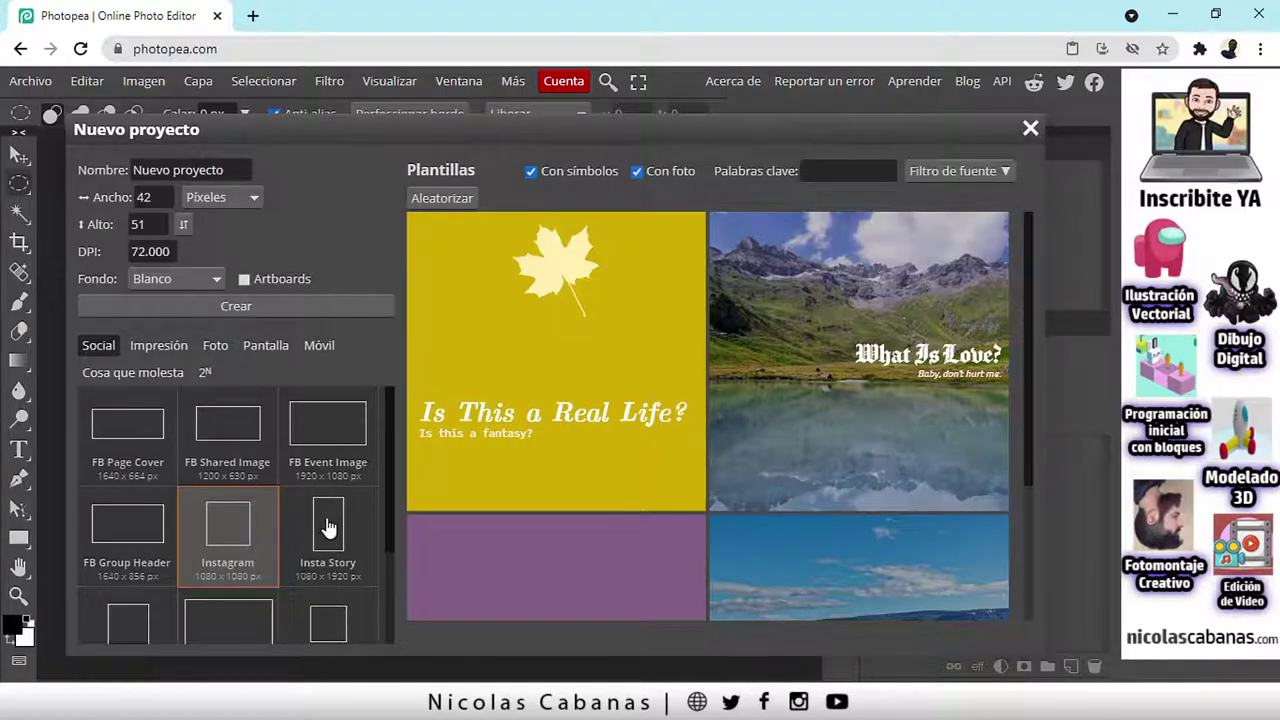
{"action": "left_click", "coordinate": [230, 562]}
{"action": "left_click", "coordinate": [243, 306]}
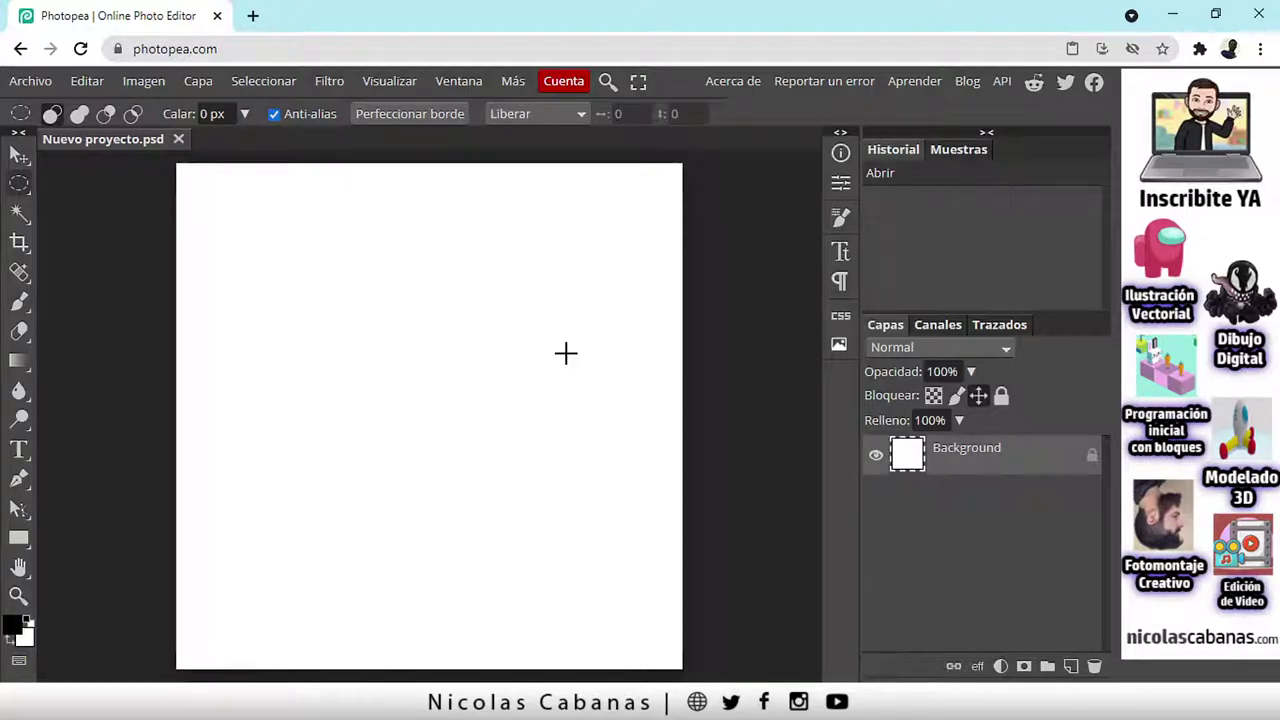
Step: Place the image frutilla de corazon.jpg in the project at its default size and position
{"action": "left_click", "coordinate": [30, 80]}
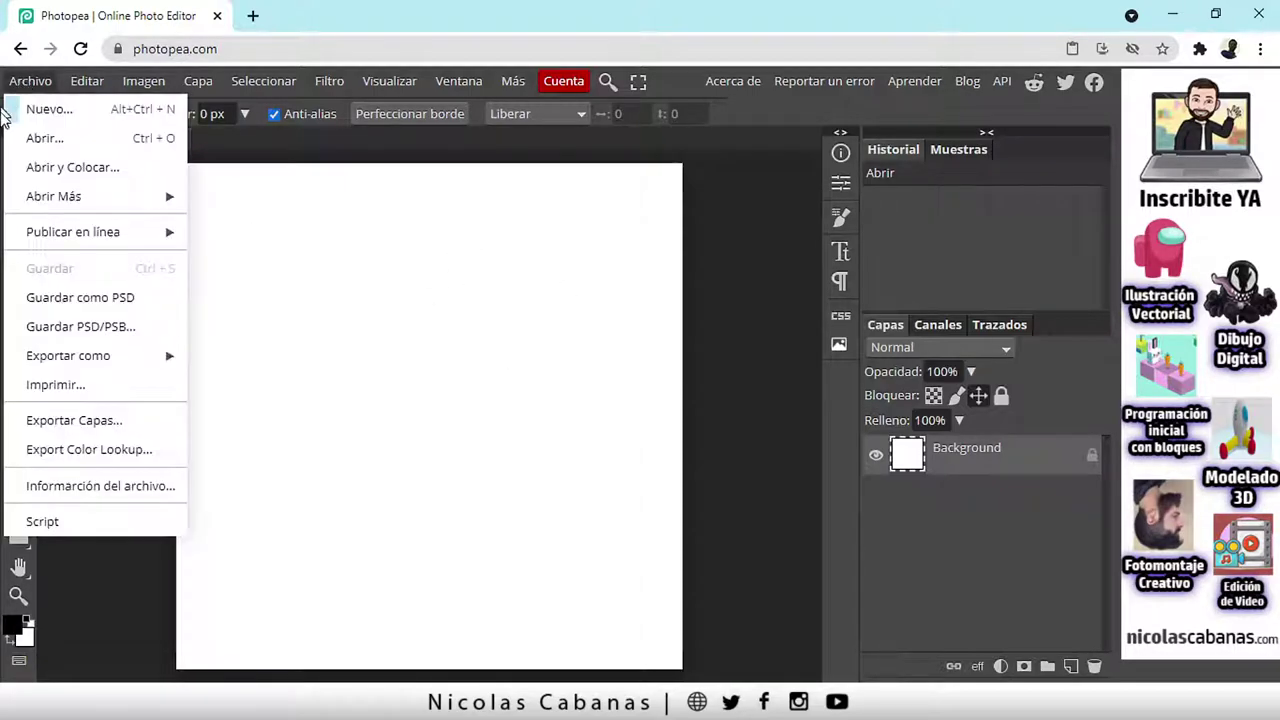
{"action": "left_click", "coordinate": [69, 165]}
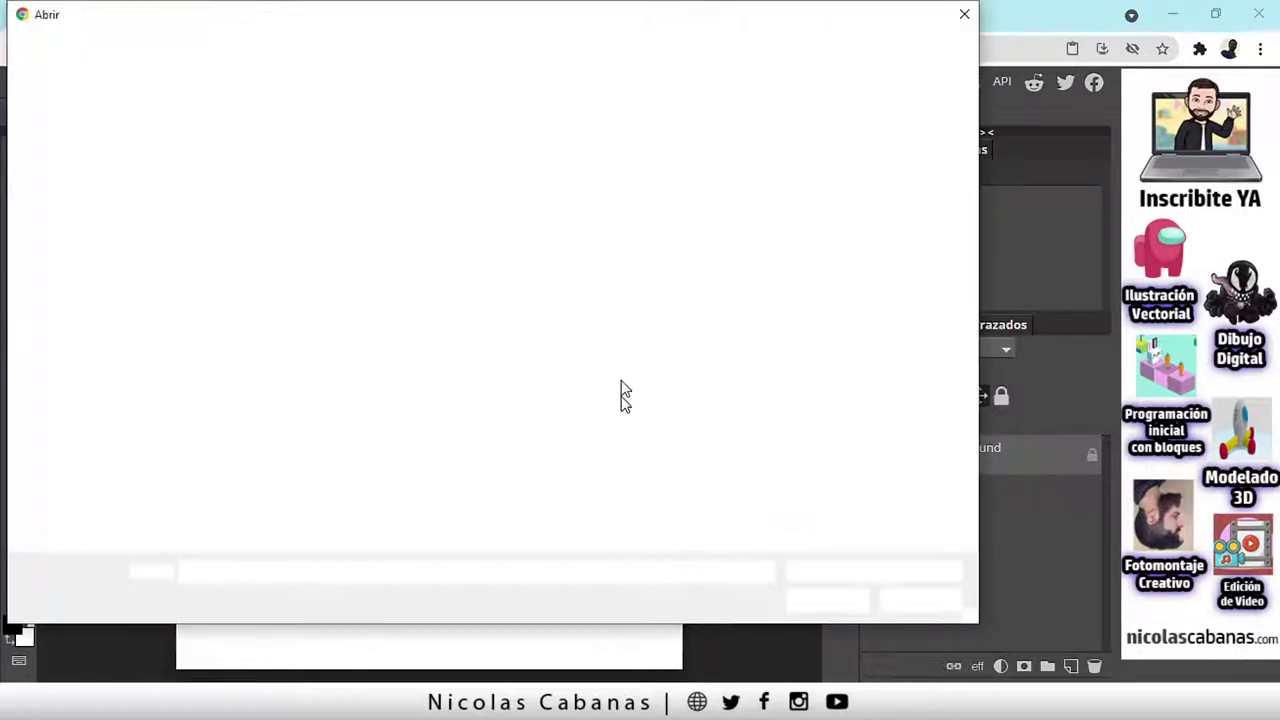
{"action": "left_click", "coordinate": [313, 288]}
{"action": "left_click", "coordinate": [820, 599]}
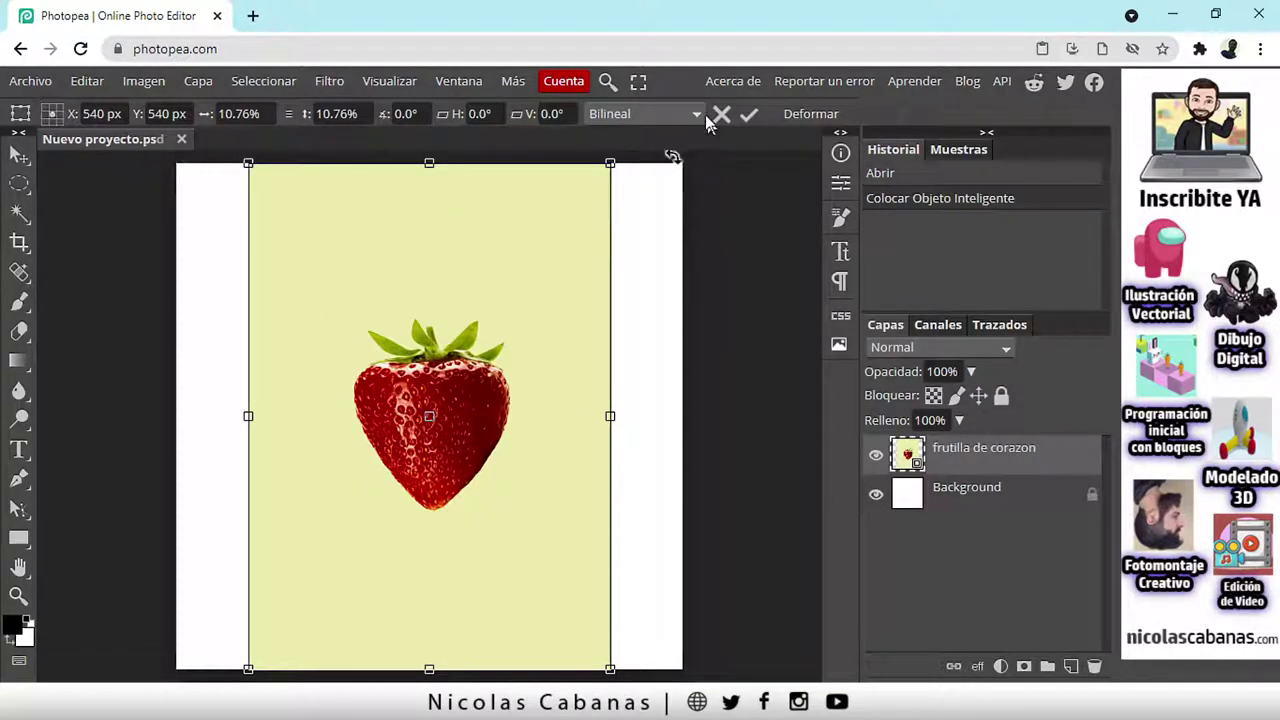
{"action": "key", "text": "Return"}
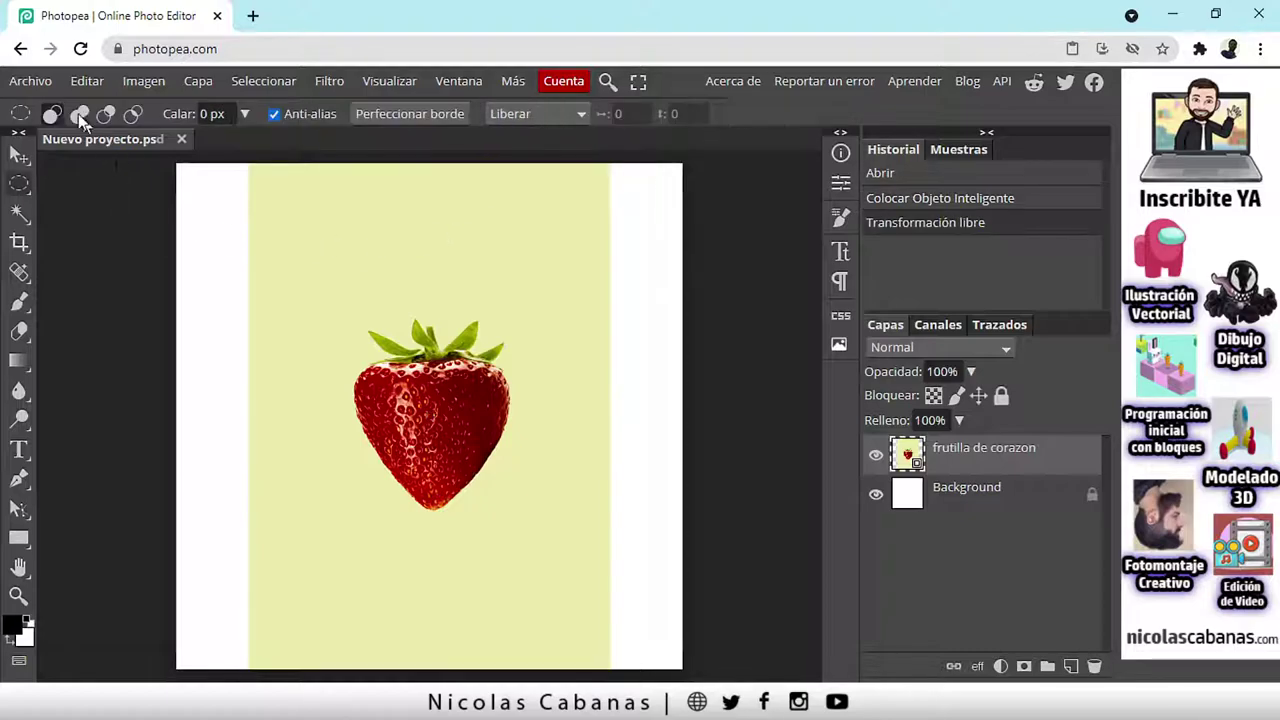
Step: Place the image Bubble-gum.png in the project above the strawberry layer
{"action": "left_click", "coordinate": [47, 81]}
{"action": "left_click", "coordinate": [60, 163]}
{"action": "left_click", "coordinate": [306, 195]}
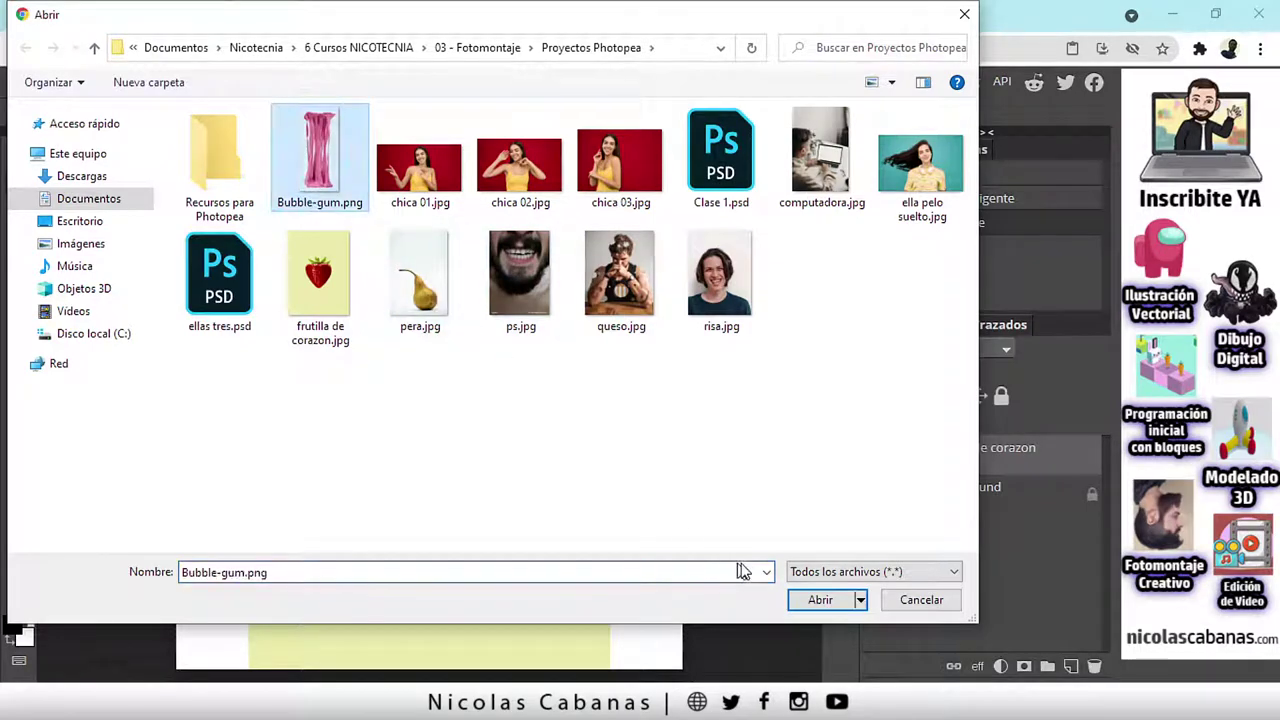
{"action": "left_click", "coordinate": [818, 600]}
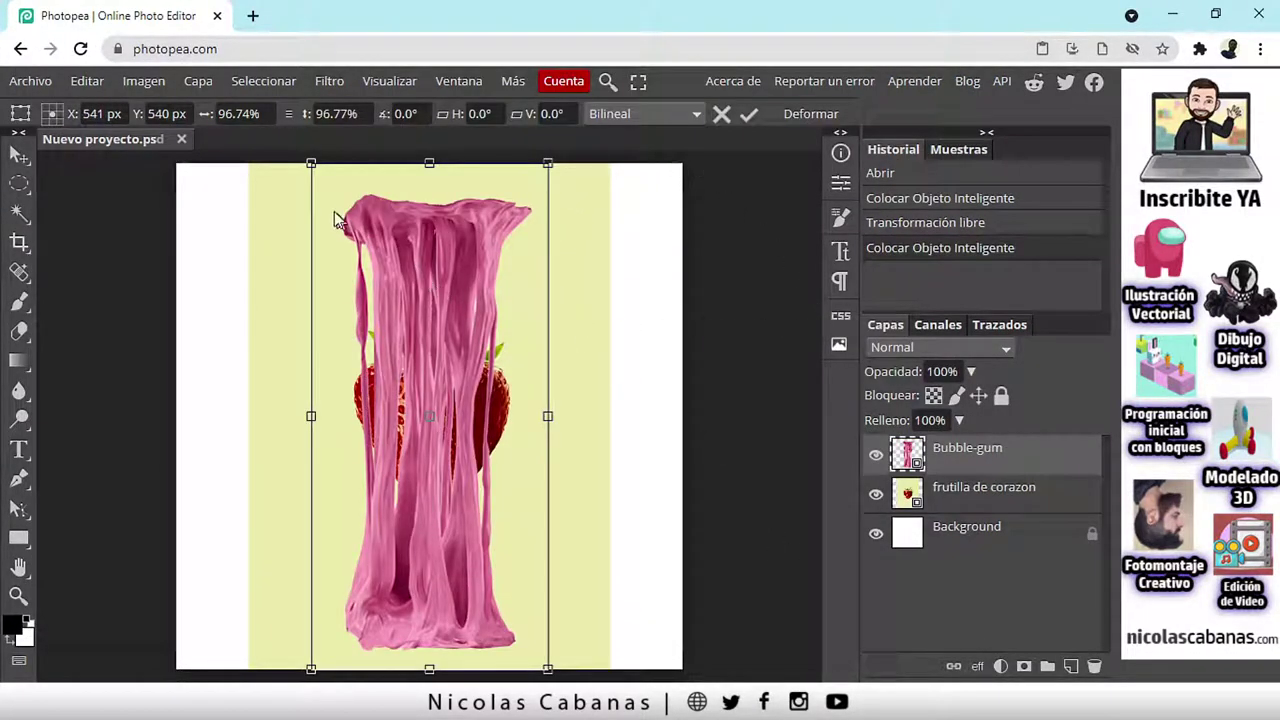
Step: Scale the bubble gum to about 77% width and 57% height, centre it over the strawberry and apply the transformation
{"action": "left_click_drag", "start_coordinate": [311, 165], "coordinate": [314, 395]}
{"action": "left_click_drag", "start_coordinate": [382, 462], "coordinate": [400, 267]}
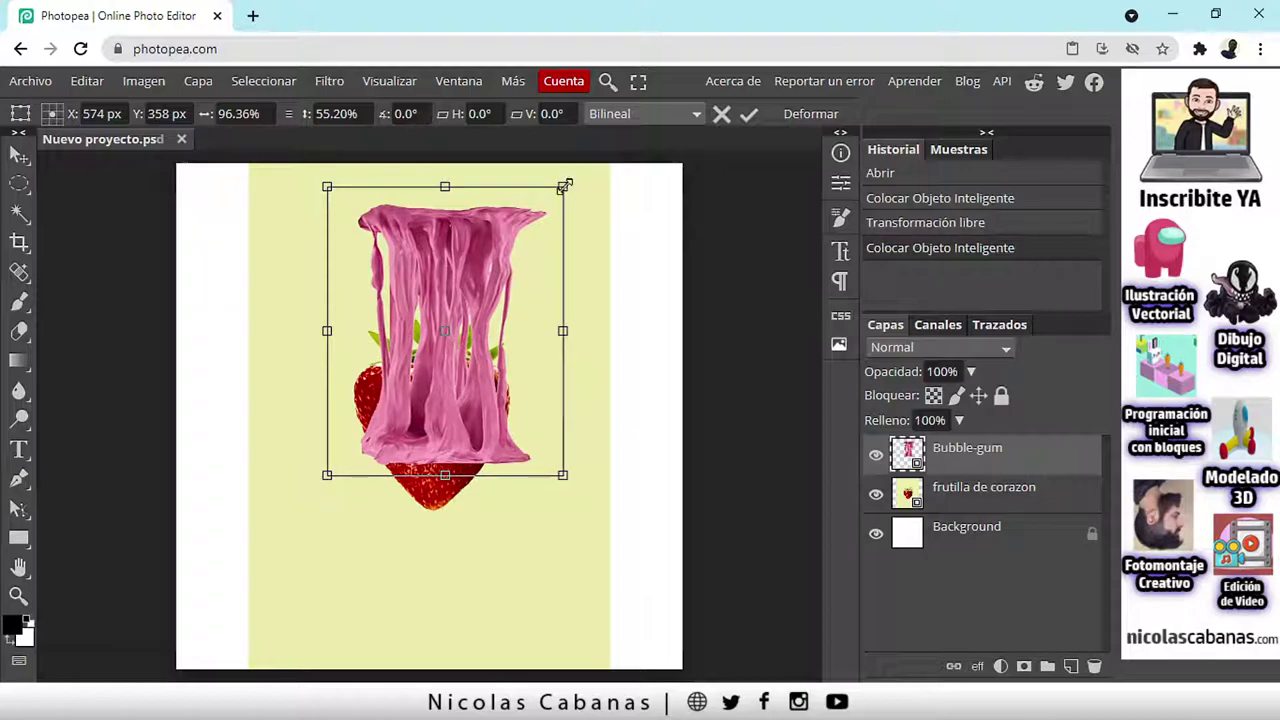
{"action": "left_click_drag", "start_coordinate": [561, 190], "coordinate": [506, 240]}
{"action": "mouse_move", "coordinate": [422, 428]}
{"action": "left_mouse_down"}
{"action": "mouse_move", "coordinate": [436, 428]}
{"action": "mouse_move", "coordinate": [400, 441]}
{"action": "left_mouse_up"}
{"action": "left_click_drag", "start_coordinate": [439, 365], "coordinate": [426, 517]}
{"action": "left_click_drag", "start_coordinate": [511, 382], "coordinate": [511, 361]}
{"action": "left_click_drag", "start_coordinate": [484, 424], "coordinate": [488, 331]}
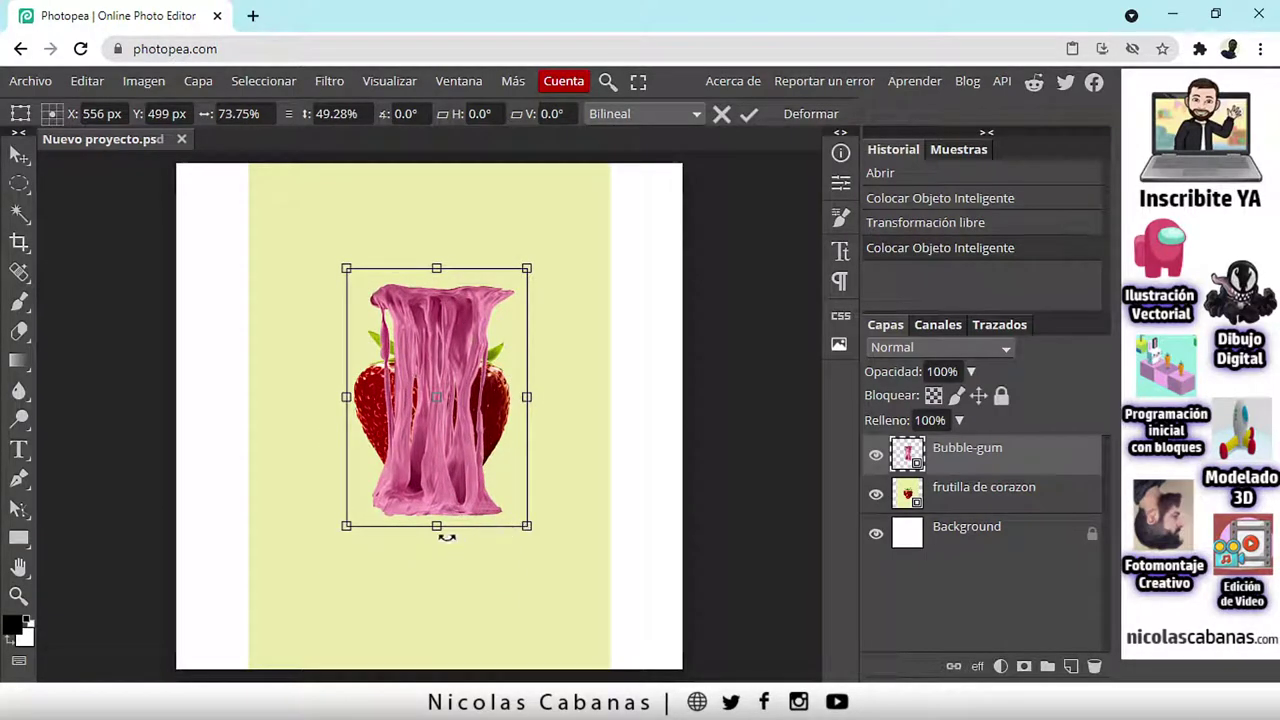
{"action": "left_click_drag", "start_coordinate": [437, 525], "coordinate": [439, 562]}
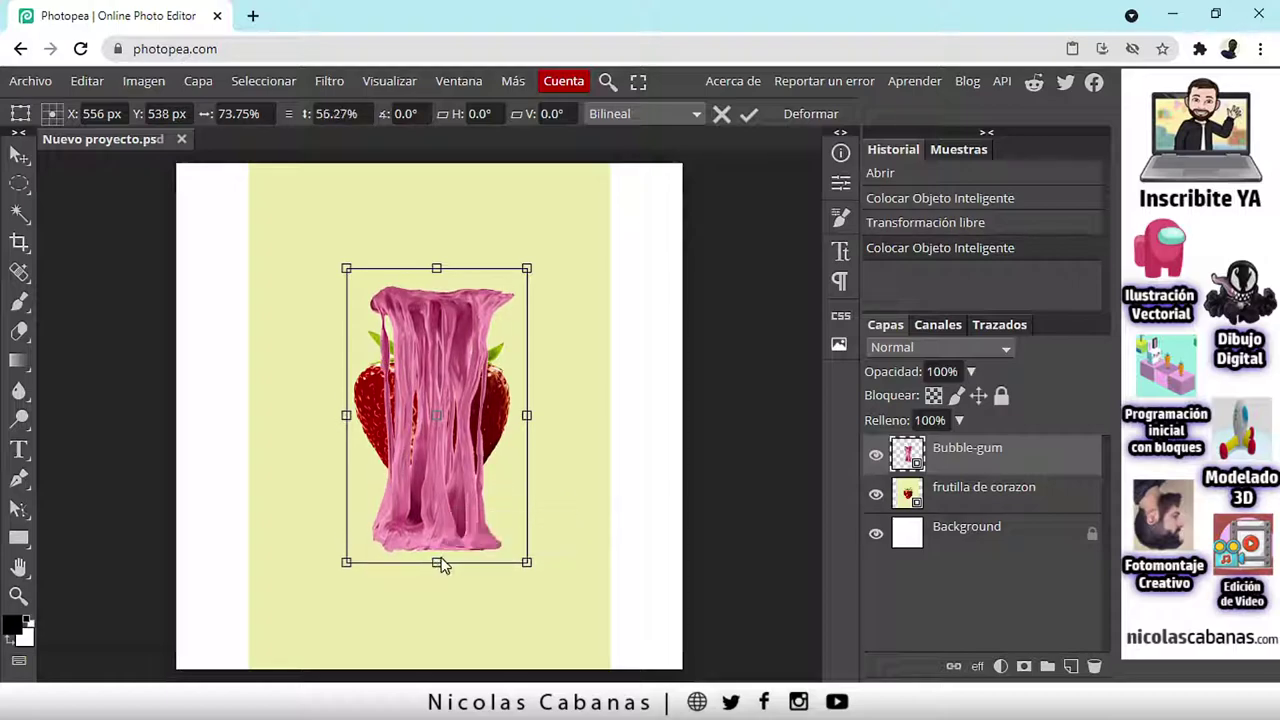
{"action": "left_click_drag", "start_coordinate": [525, 562], "coordinate": [533, 575]}
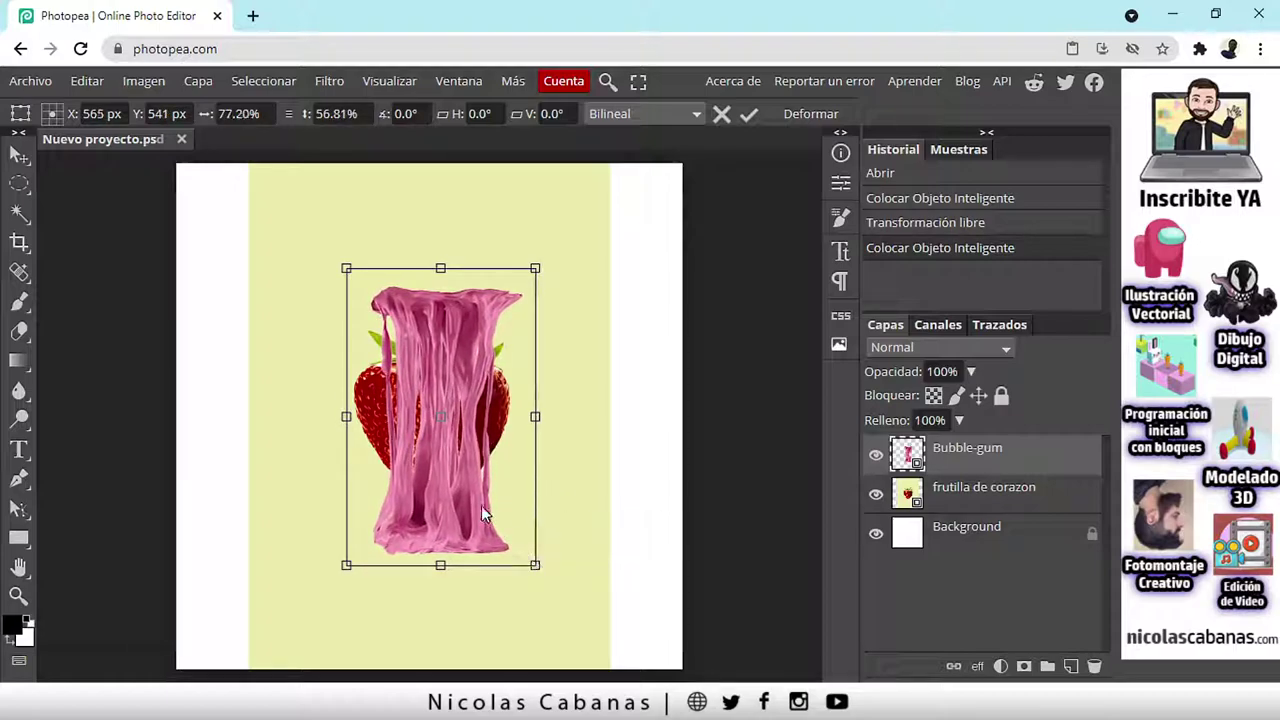
{"action": "left_click", "coordinate": [750, 116]}
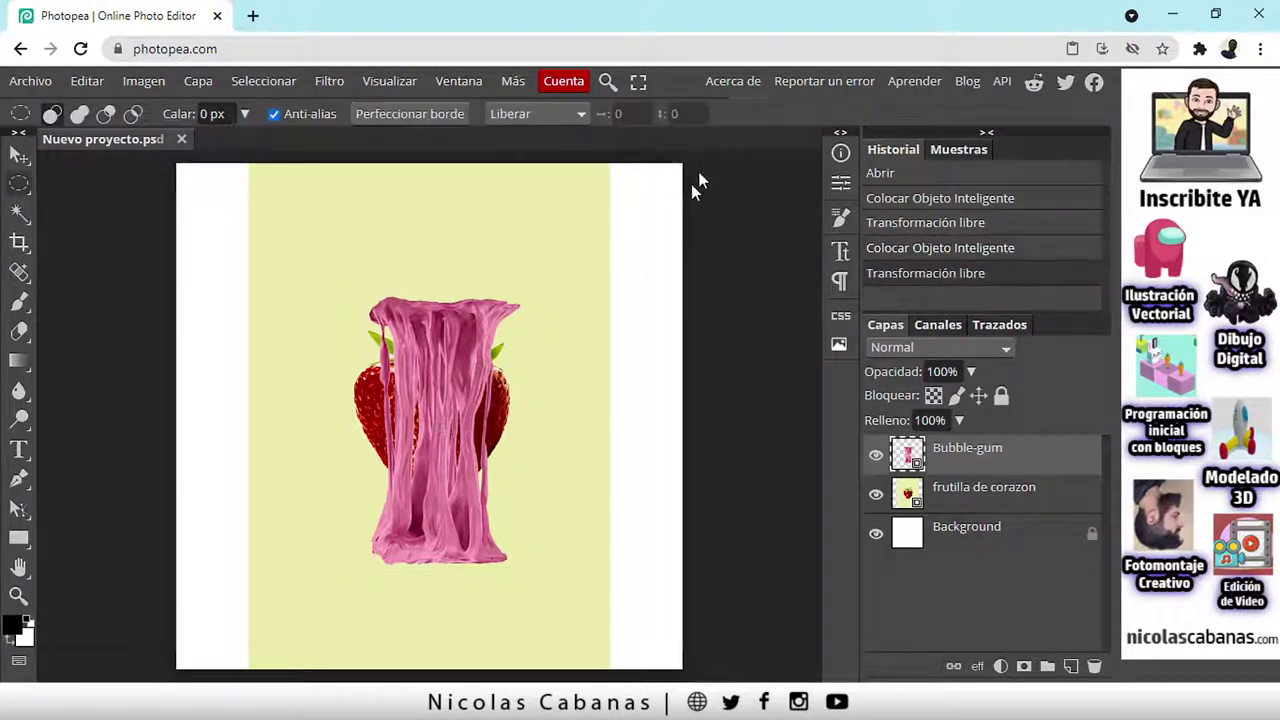
Step: Rasterize the Bubble-gum layer and rename it chicle
{"action": "right_click", "coordinate": [1039, 463]}
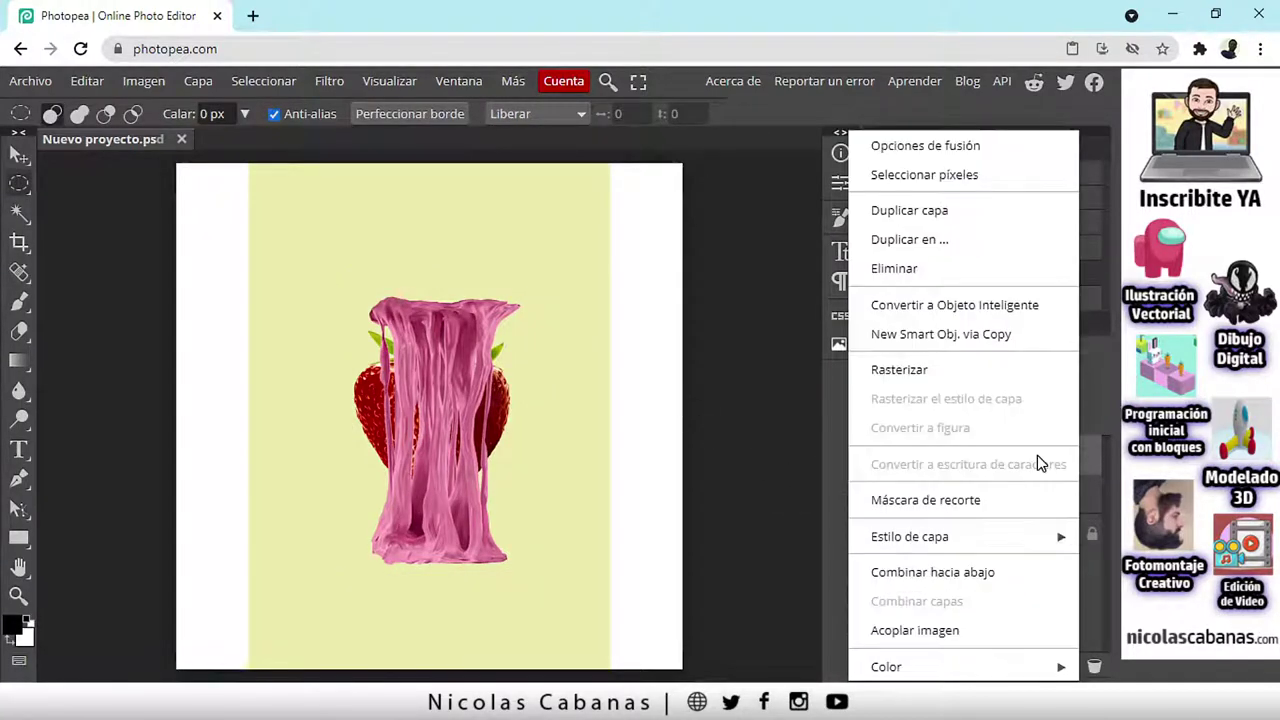
{"action": "left_click", "coordinate": [988, 374]}
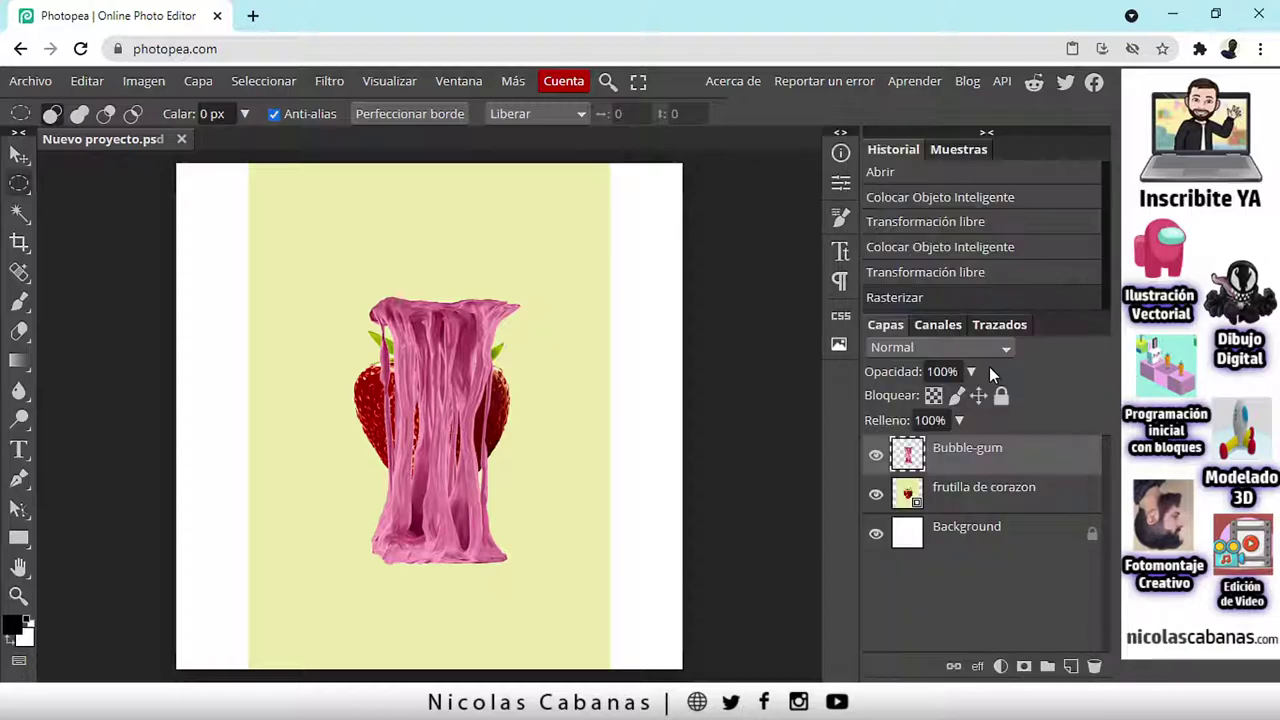
{"action": "double_click", "coordinate": [968, 450]}
{"action": "type", "text": "chicle"}
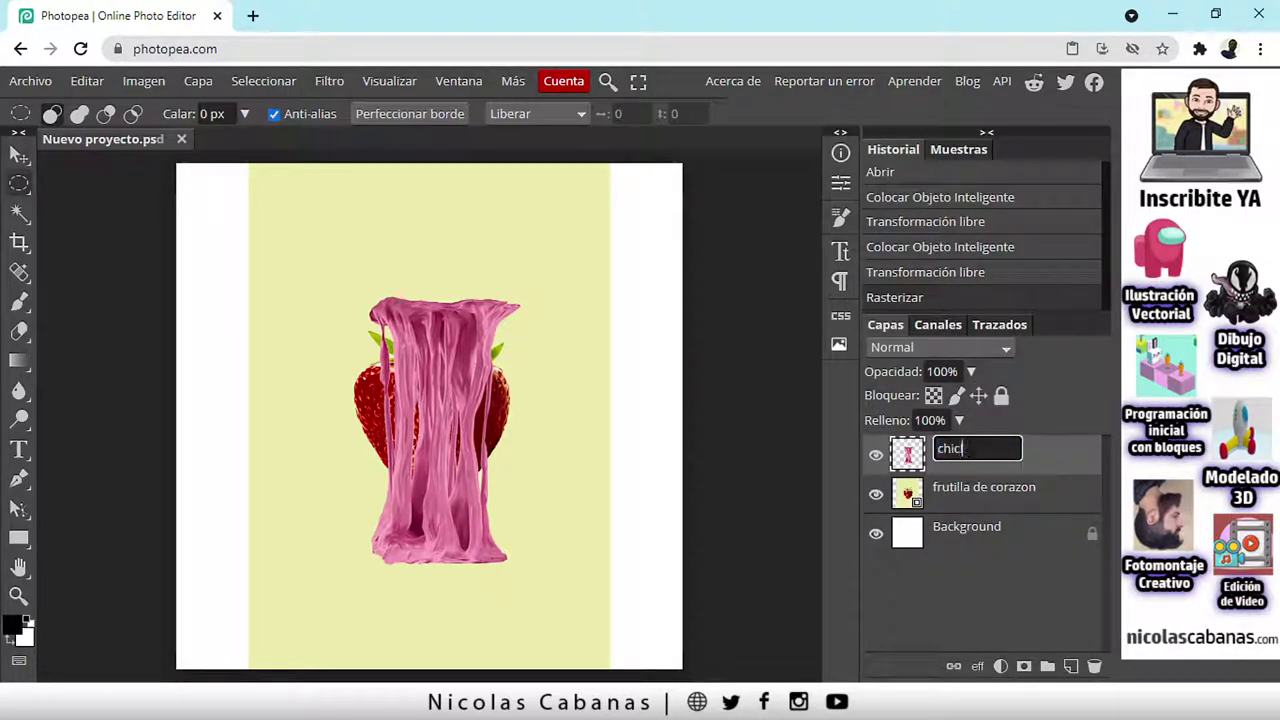
{"action": "key", "text": "Return"}
Step: Hide the chicle layer and select the pale background around the strawberry on the frutilla de corazon layer with the Magic Wand
{"action": "left_click", "coordinate": [876, 455]}
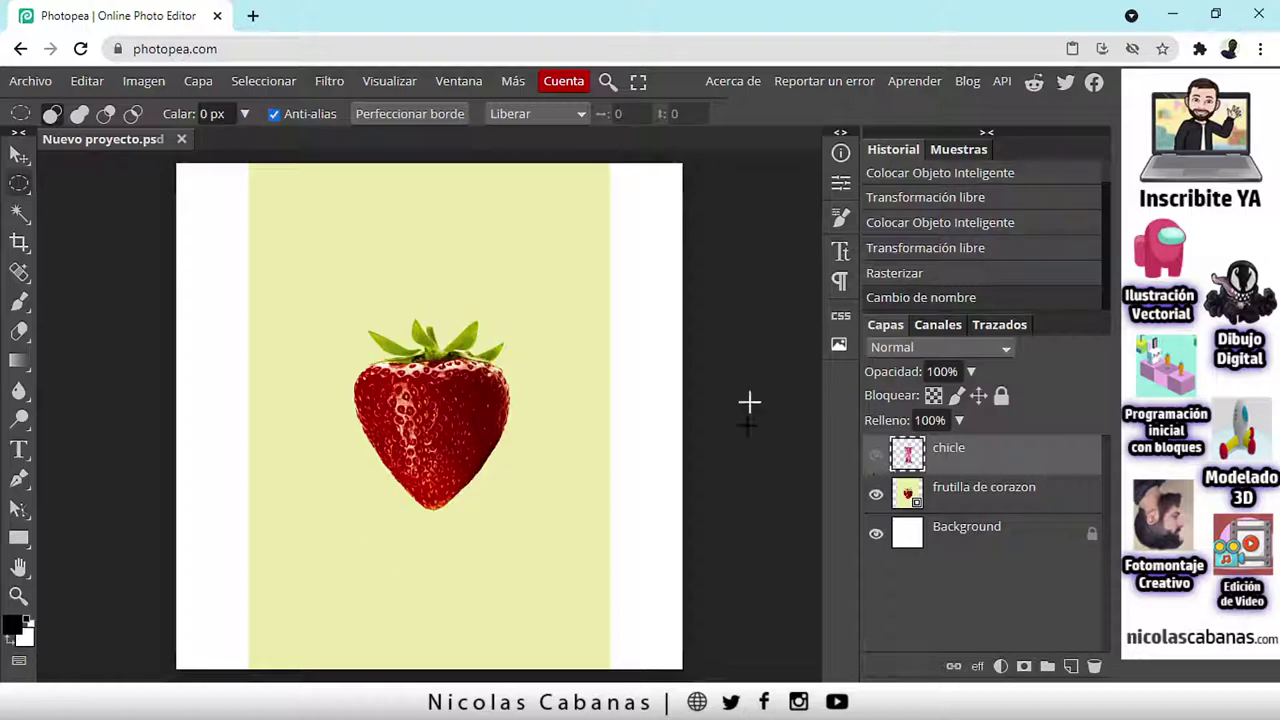
{"action": "left_click", "coordinate": [993, 497]}
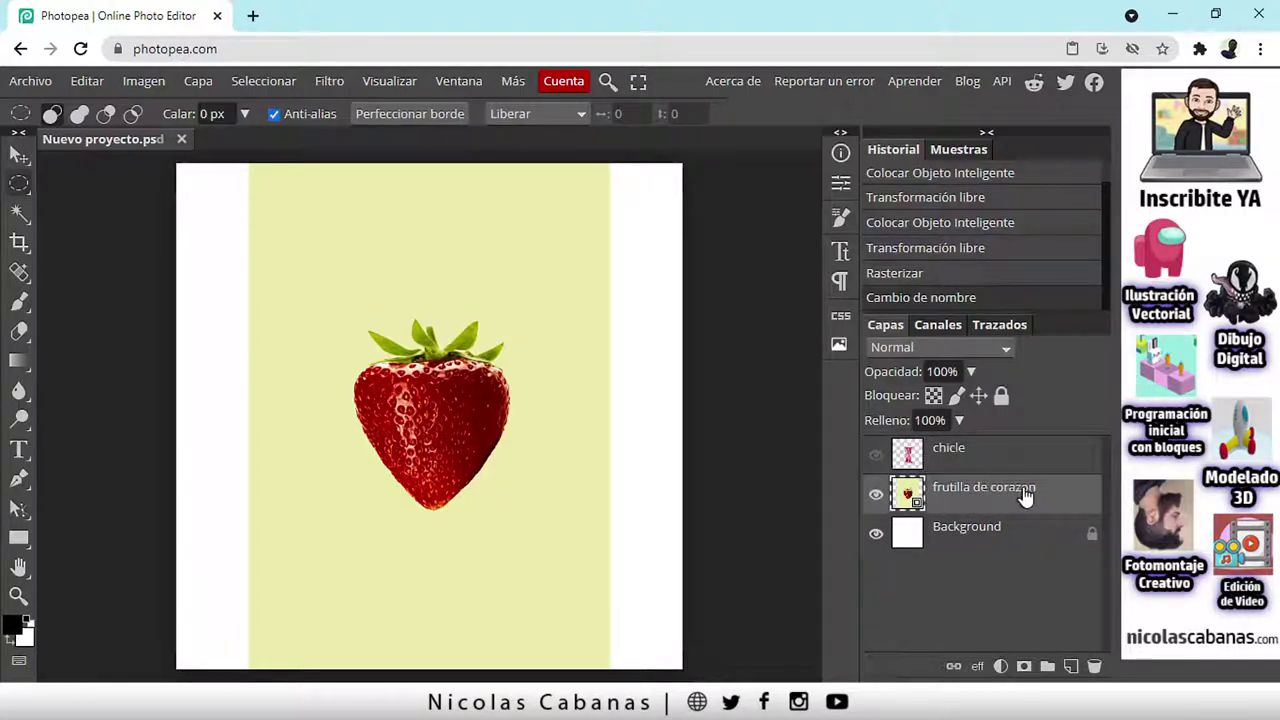
{"action": "left_click", "coordinate": [17, 216]}
{"action": "left_click_drag", "start_coordinate": [170, 117], "coordinate": [123, 127]}
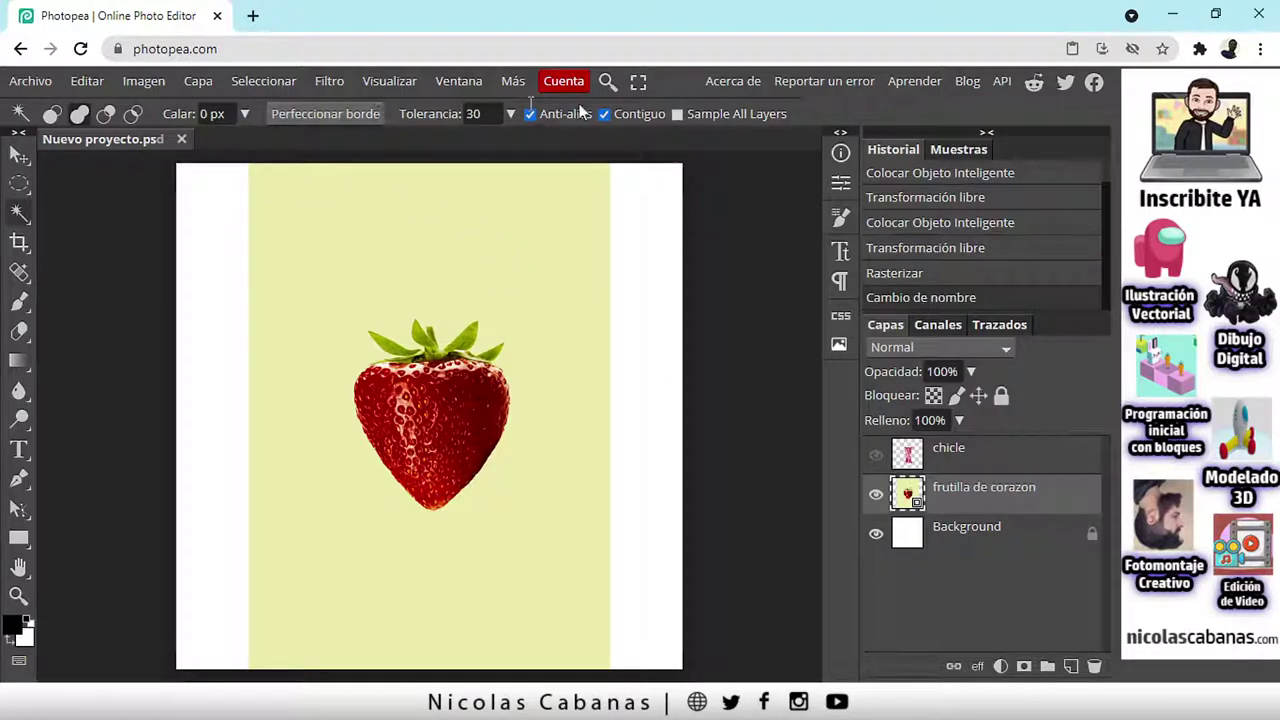
{"action": "left_click", "coordinate": [204, 113]}
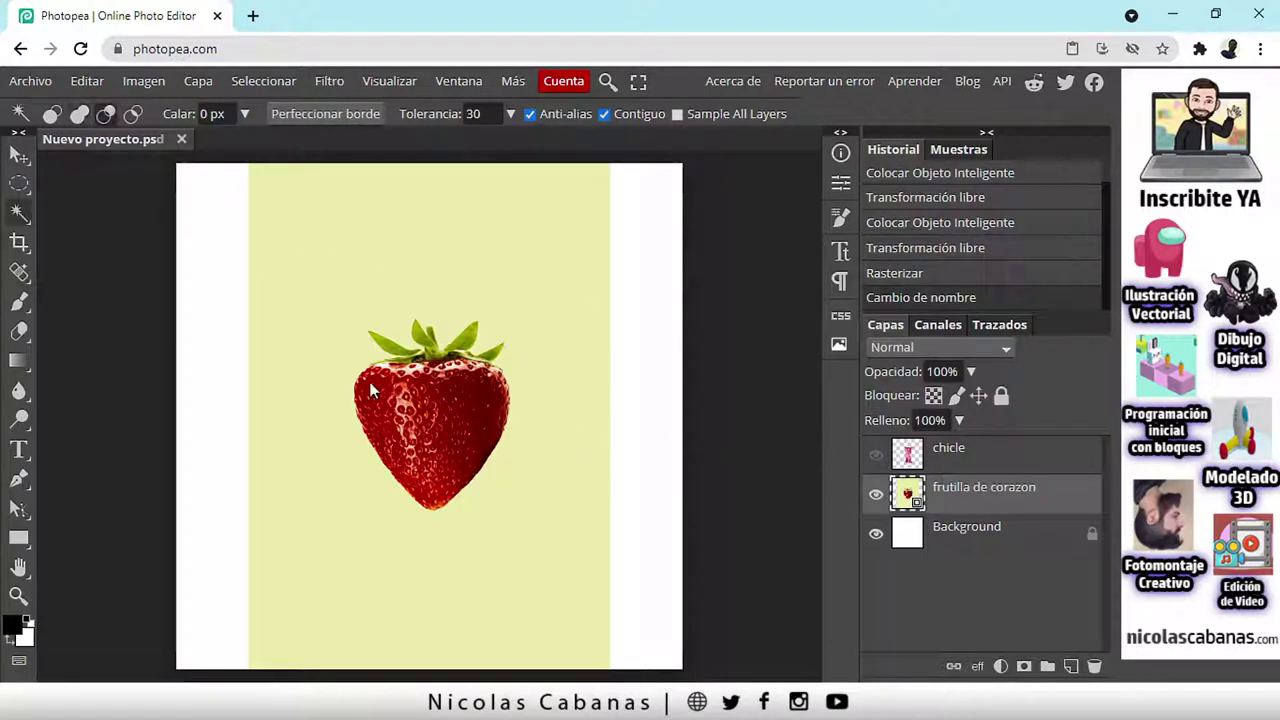
{"action": "scroll", "coordinate": [419, 440], "scroll_direction": "up", "scroll_amount": 3}
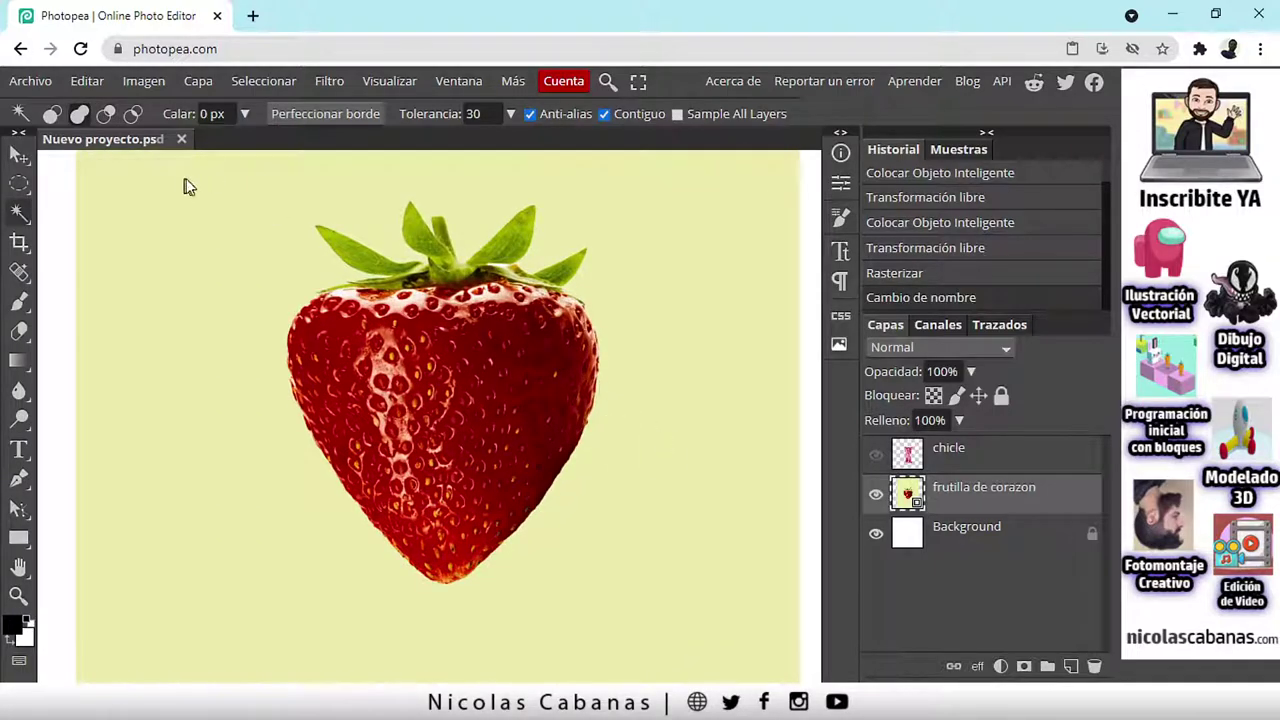
{"action": "double_click", "coordinate": [211, 113]}
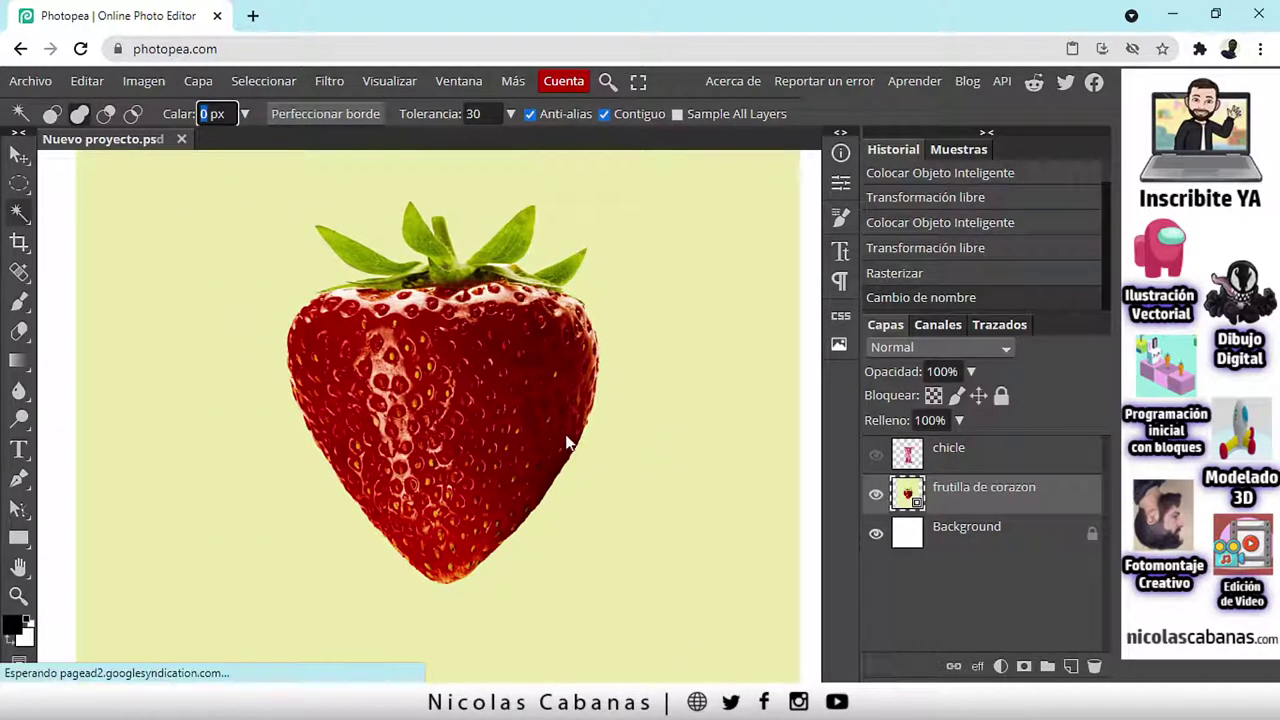
{"action": "left_click", "coordinate": [623, 437]}
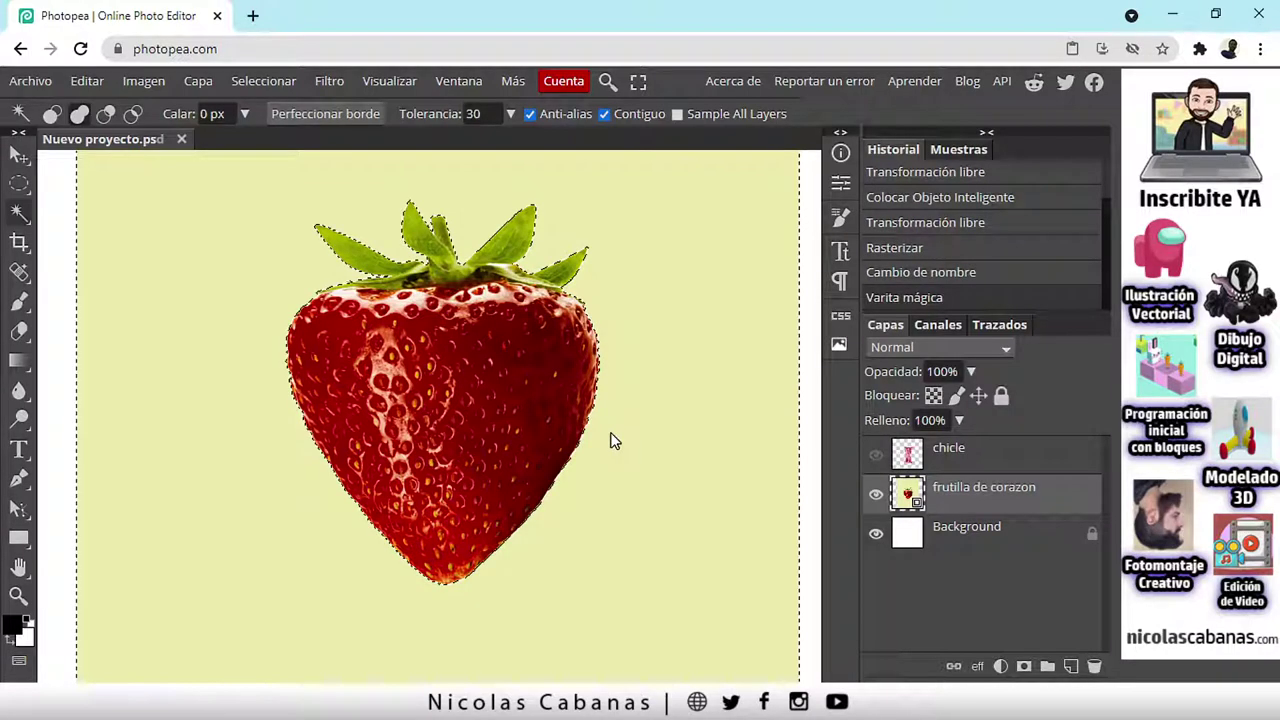
Step: Rasterize the frutilla de corazon layer
{"action": "right_click", "coordinate": [995, 500]}
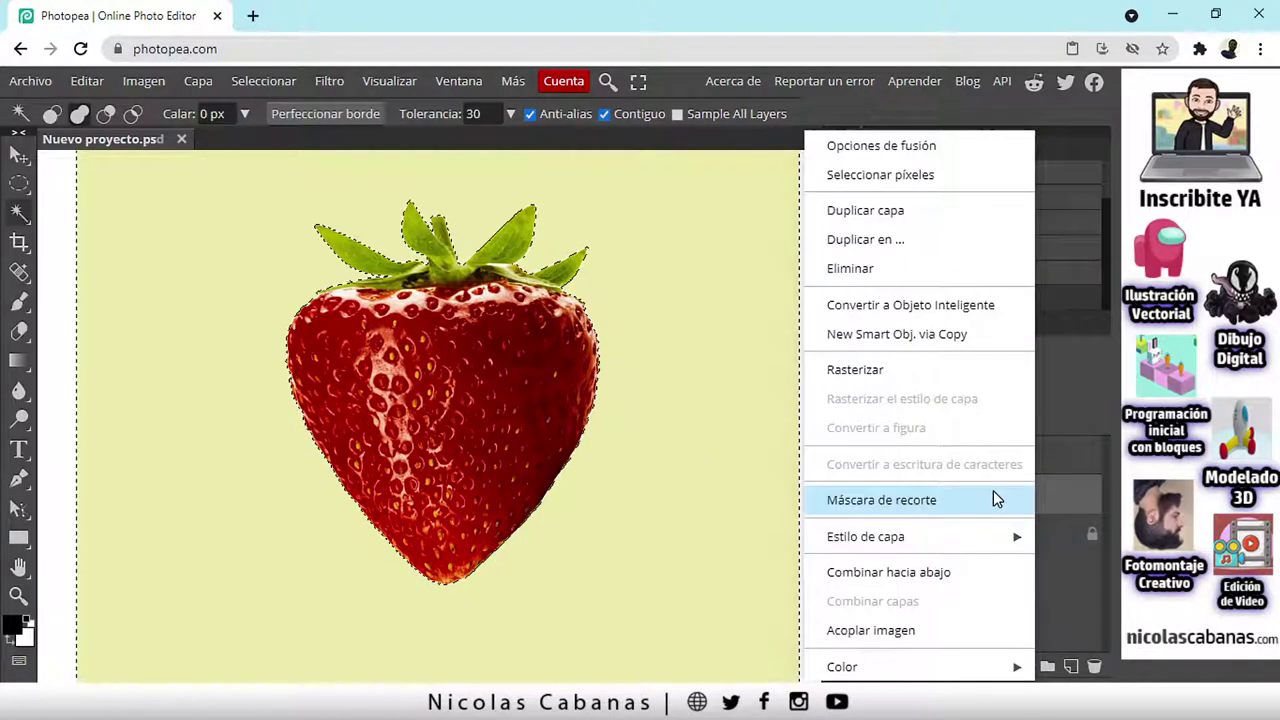
{"action": "left_click", "coordinate": [918, 371]}
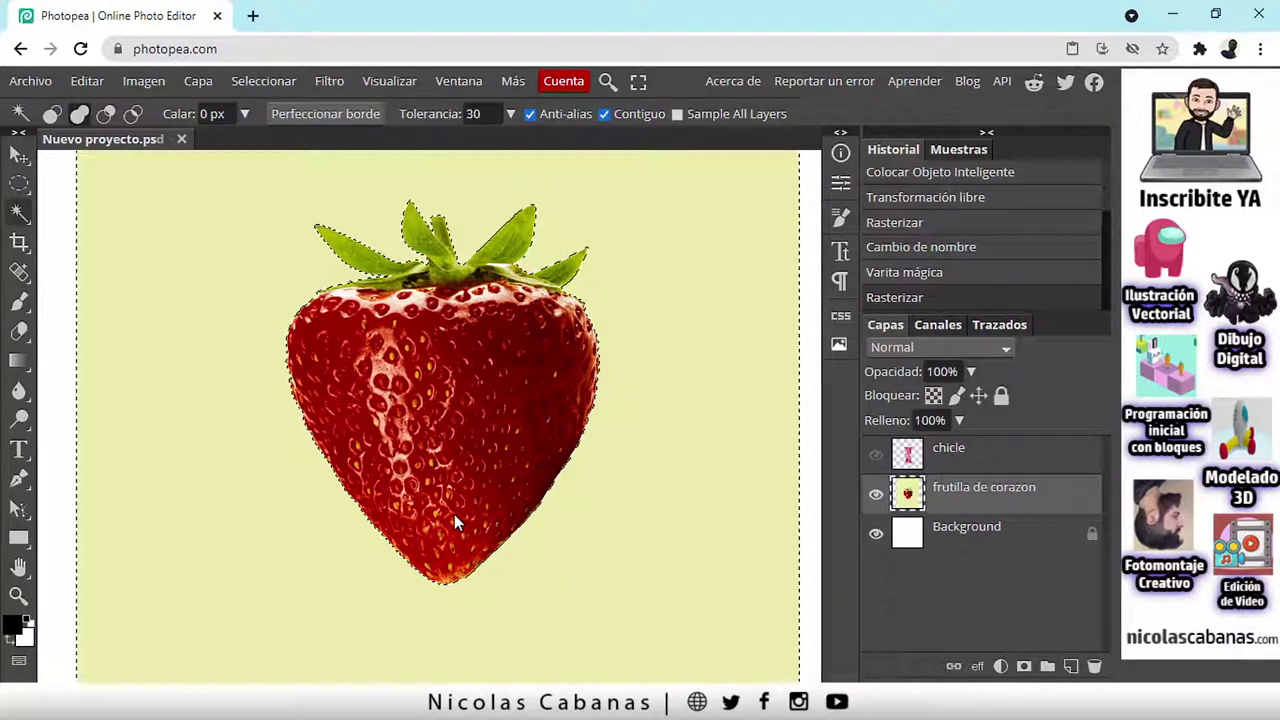
Step: Try deleting the selected background, inspect the strawberry's cut edge up close, and undo the deletion
{"action": "key", "text": "Delete"}
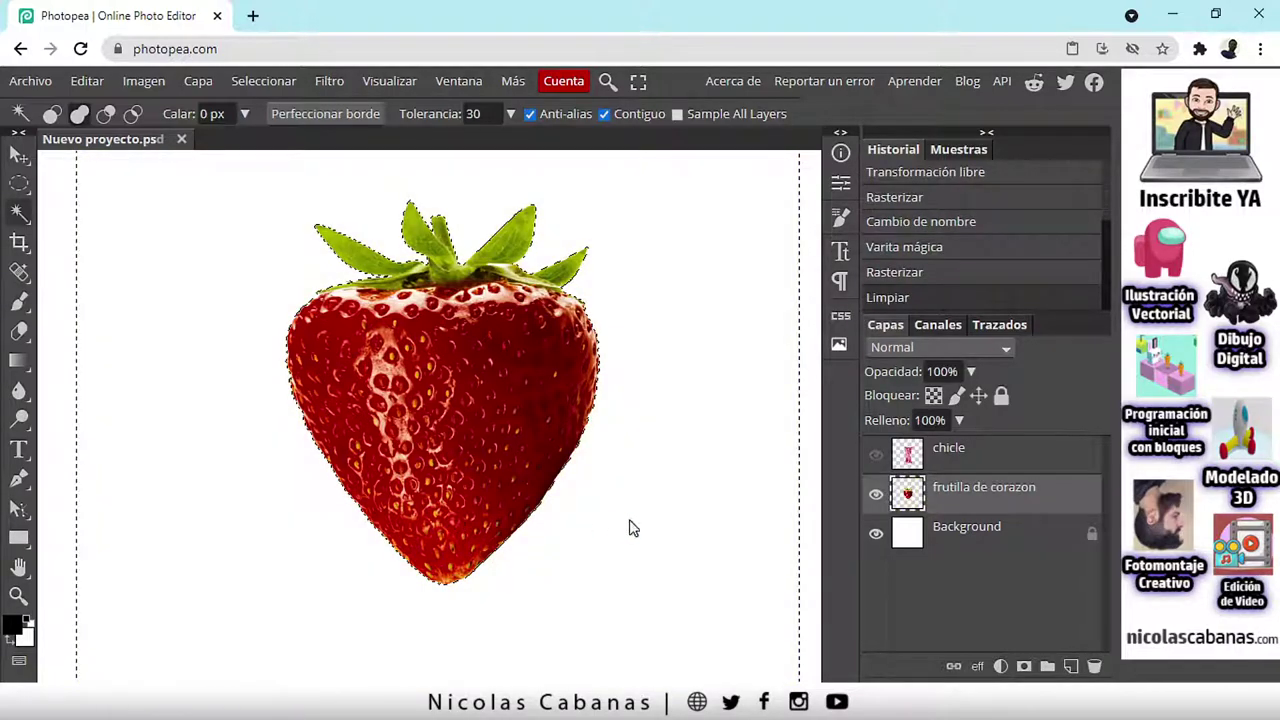
{"action": "scroll", "coordinate": [617, 526], "scroll_direction": "up", "scroll_amount": 3, "text": "alt"}
{"action": "scroll", "coordinate": [449, 420], "scroll_direction": "up", "scroll_amount": 5, "text": "alt"}
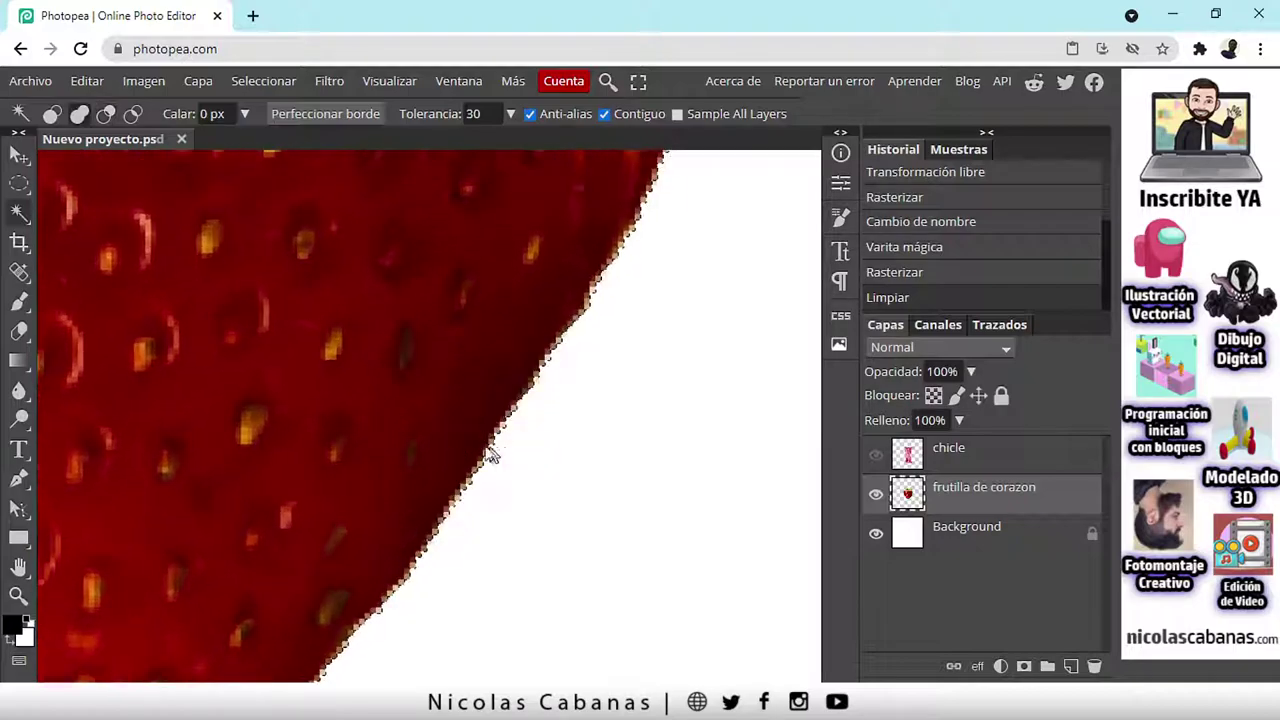
{"action": "scroll", "coordinate": [503, 424], "scroll_direction": "up", "scroll_amount": 3}
{"action": "scroll", "coordinate": [480, 500], "scroll_direction": "down", "scroll_amount": 3}
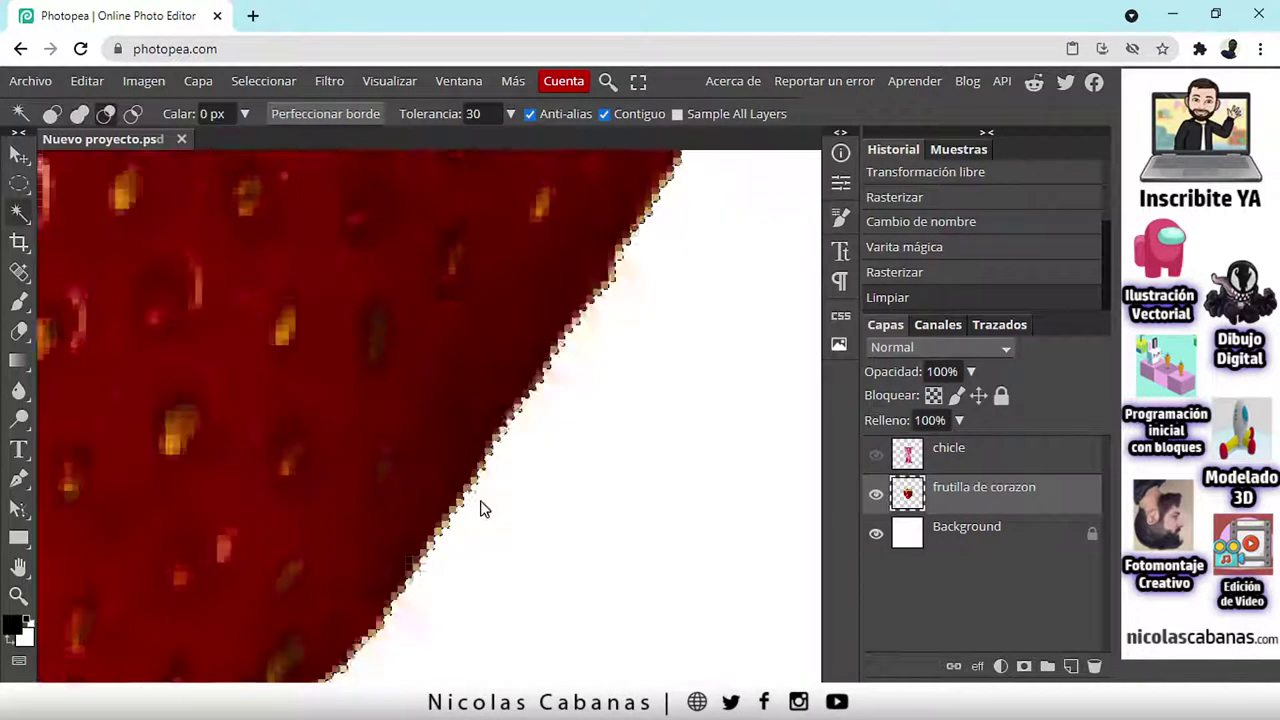
{"action": "scroll", "coordinate": [530, 478], "scroll_direction": "down", "scroll_amount": 2}
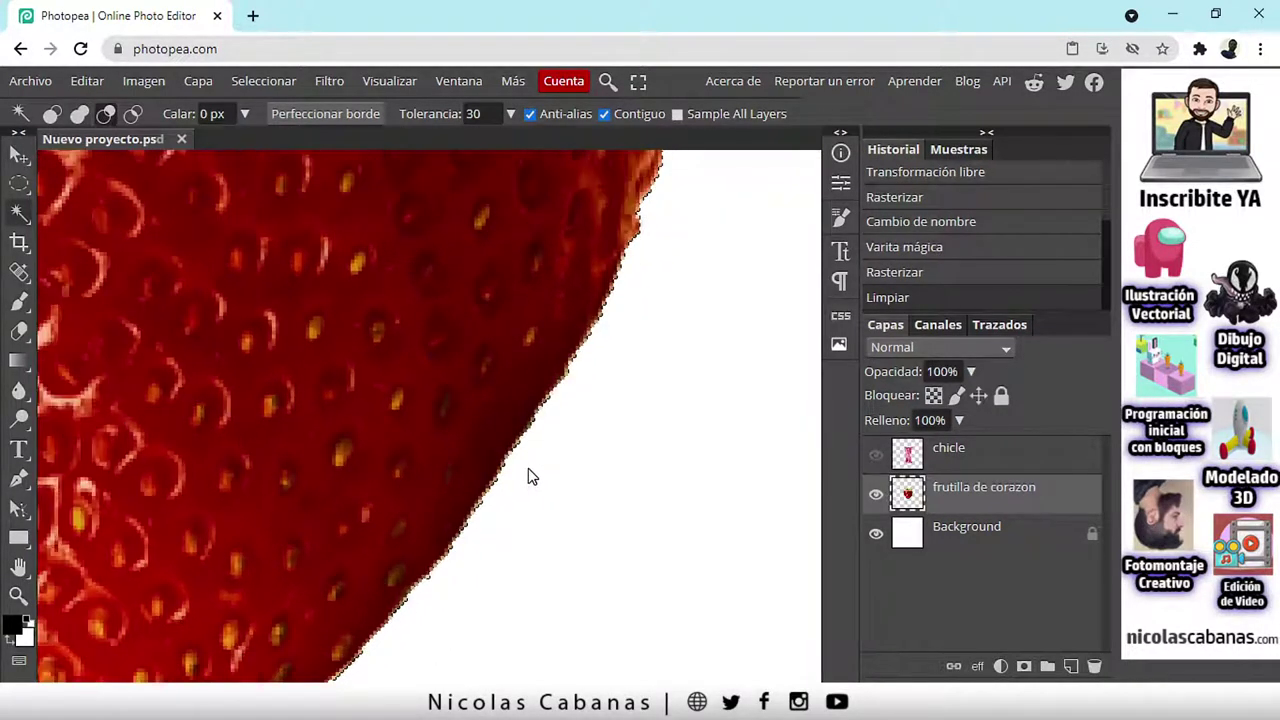
{"action": "scroll", "coordinate": [476, 492], "scroll_direction": "down", "scroll_amount": 5}
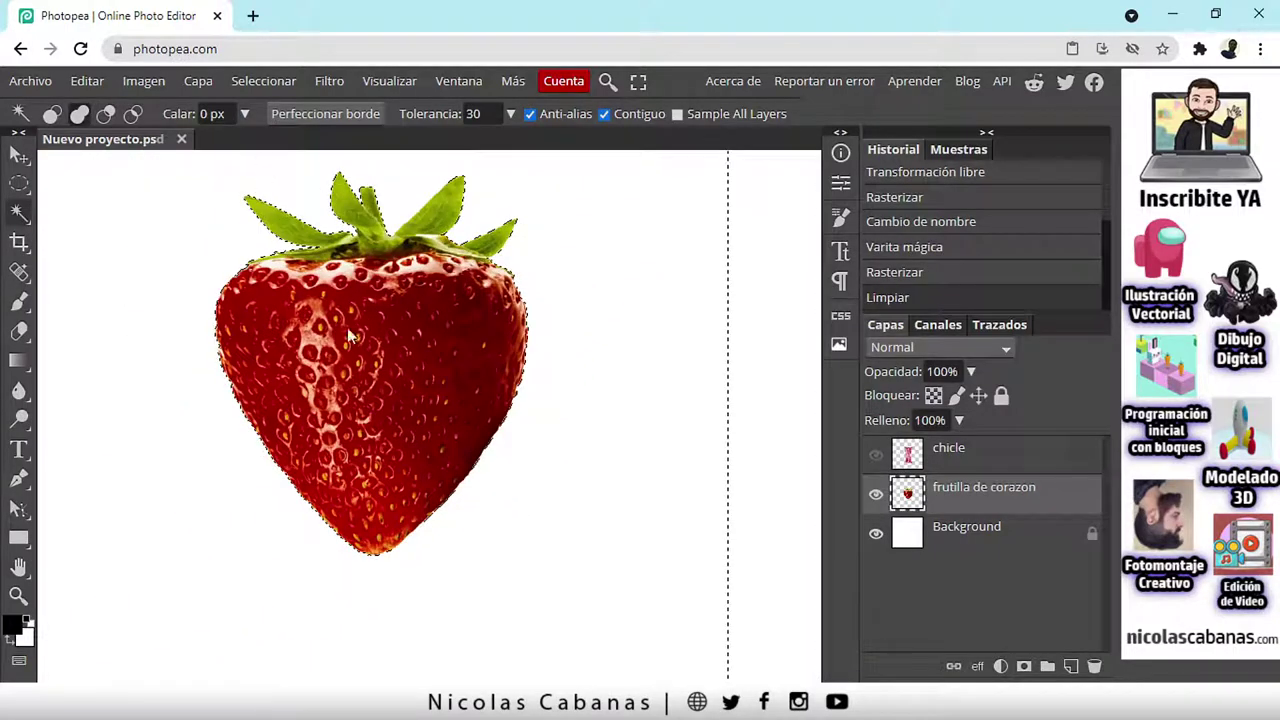
{"action": "left_click", "coordinate": [74, 81]}
{"action": "left_click", "coordinate": [112, 172]}
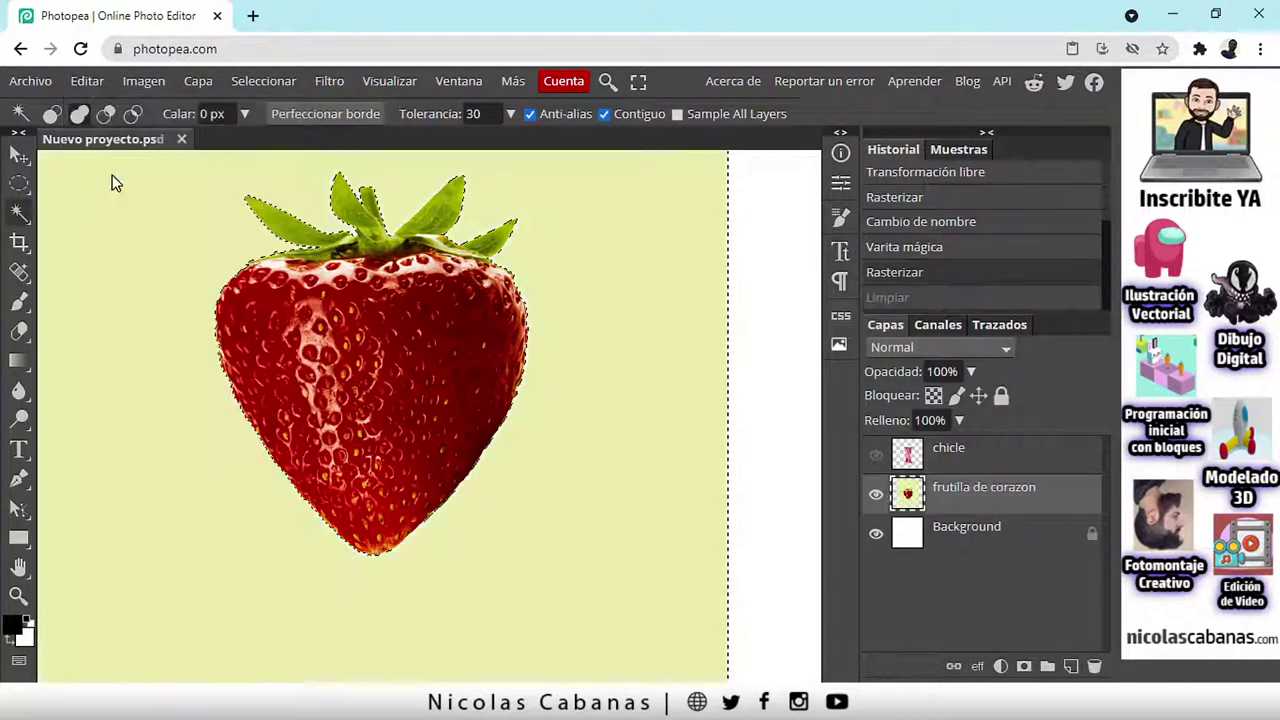
Step: Clear the selection, reselect the strawberry's background with the Magic Wand using a 10 px feather, and delete it
{"action": "left_click", "coordinate": [286, 83]}
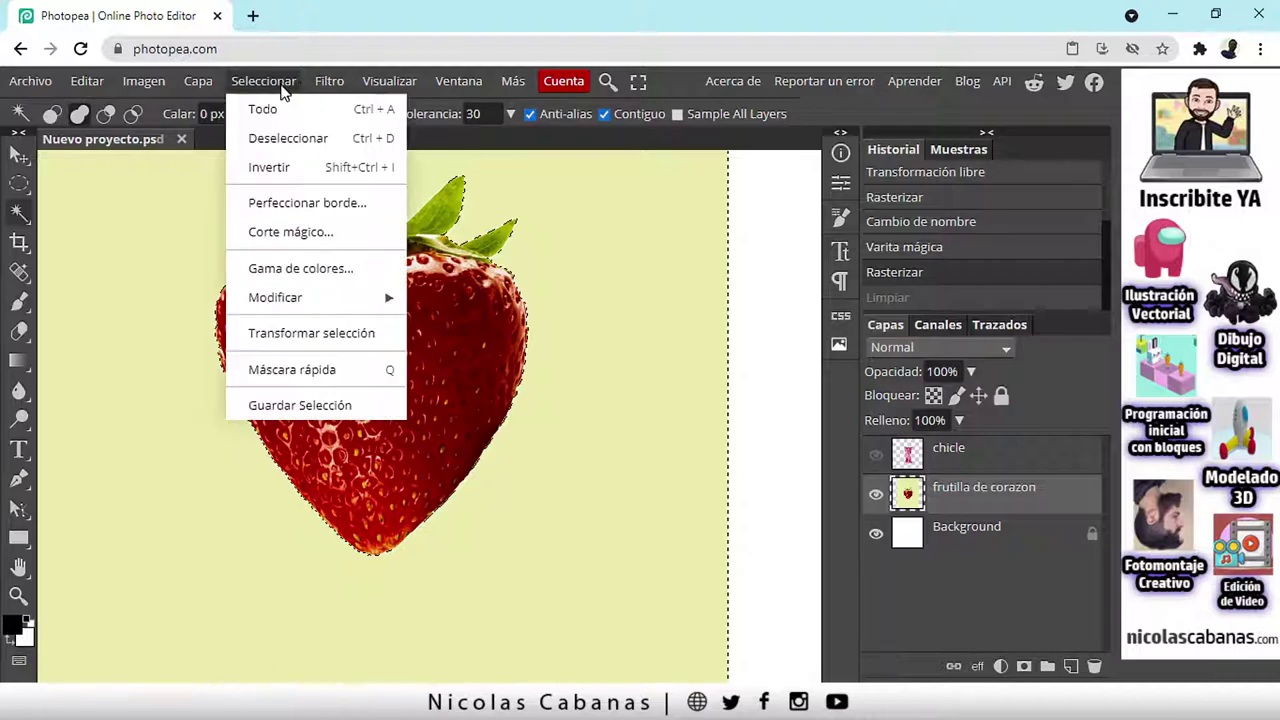
{"action": "left_click", "coordinate": [289, 135]}
{"action": "scroll", "coordinate": [472, 441], "scroll_direction": "up", "scroll_amount": 4}
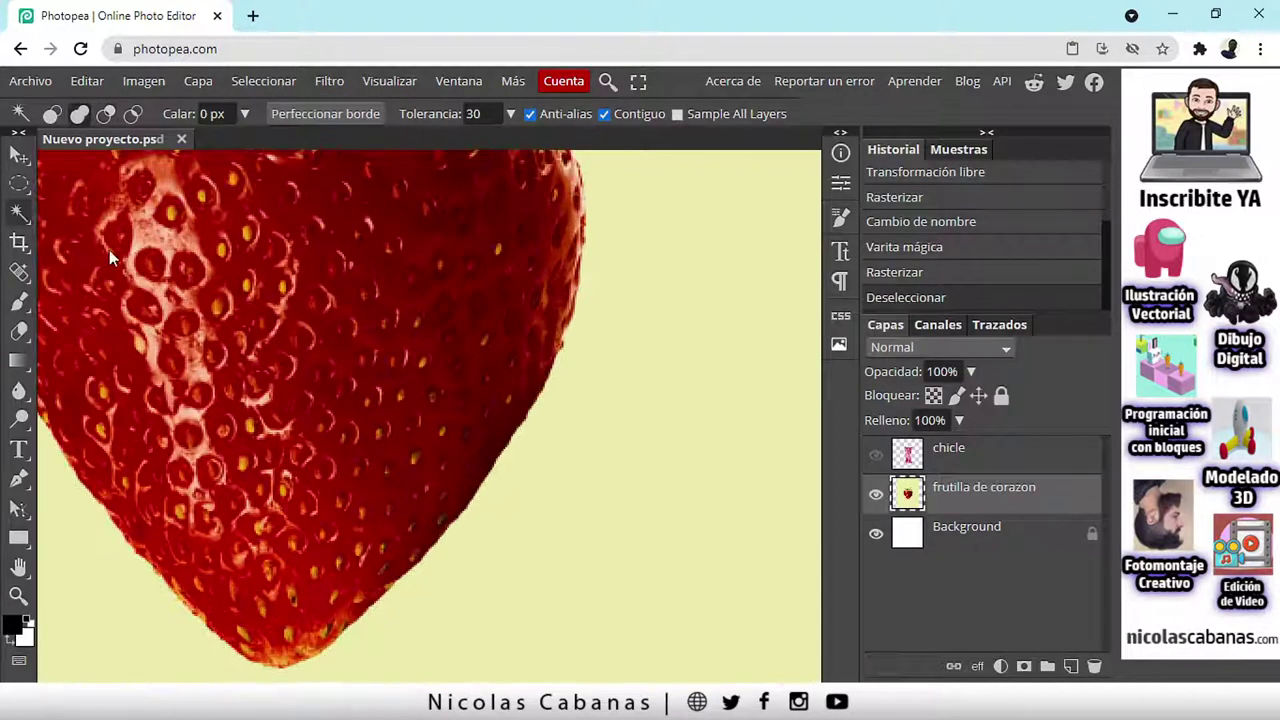
{"action": "left_click", "coordinate": [205, 113]}
{"action": "type", "text": "10"}
{"action": "left_click", "coordinate": [658, 381]}
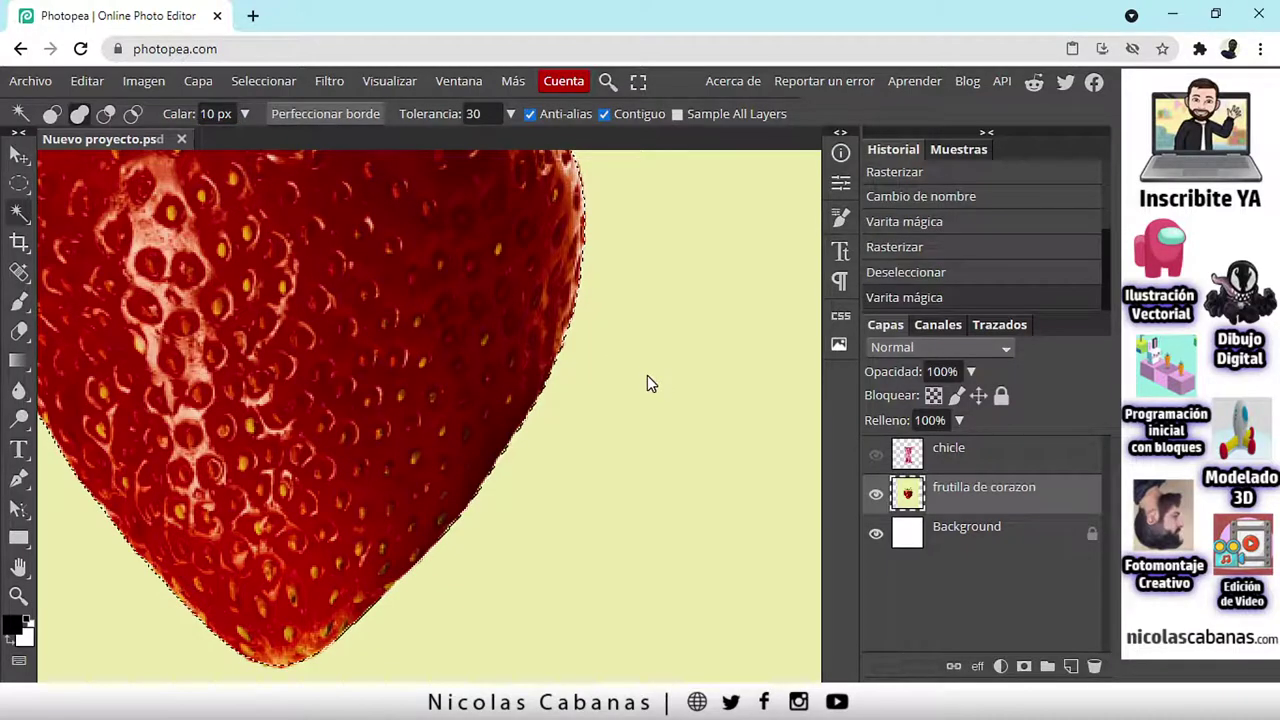
{"action": "key", "text": "Delete"}
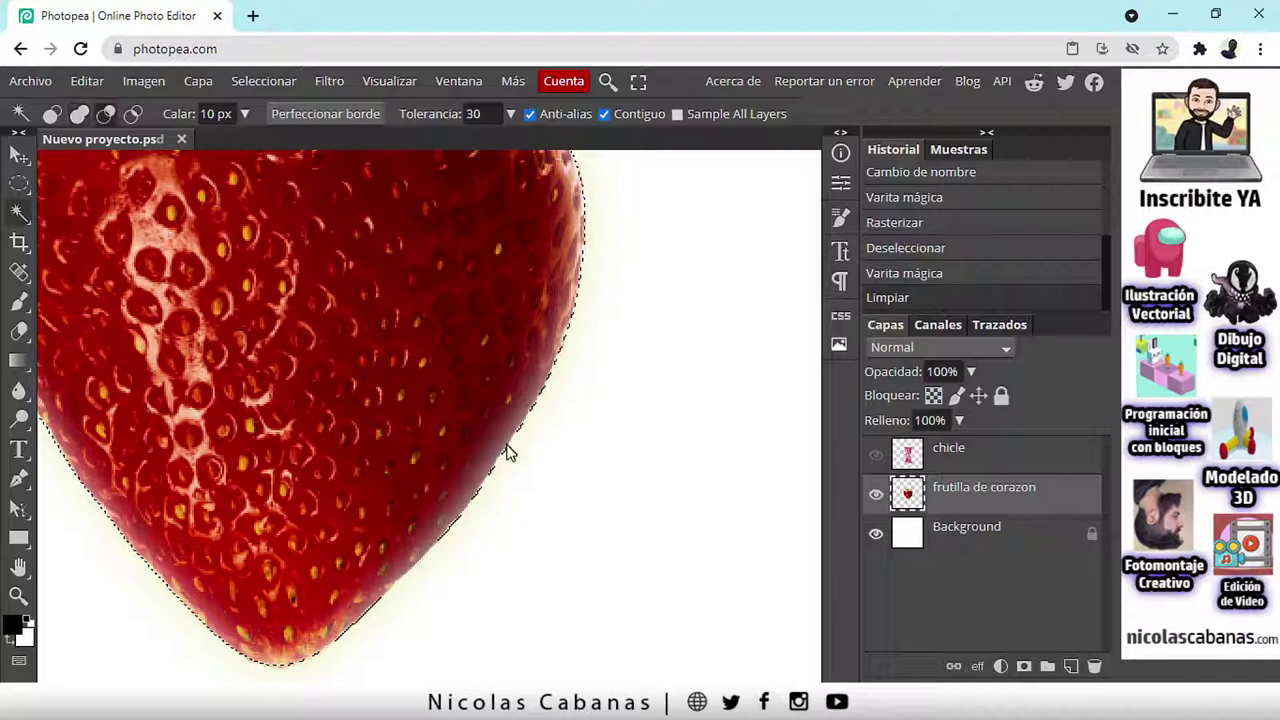
Step: Hide the Background layer and inspect the strawberry's feathered edge up close against transparency
{"action": "scroll", "coordinate": [500, 452], "scroll_direction": "up", "scroll_amount": 2}
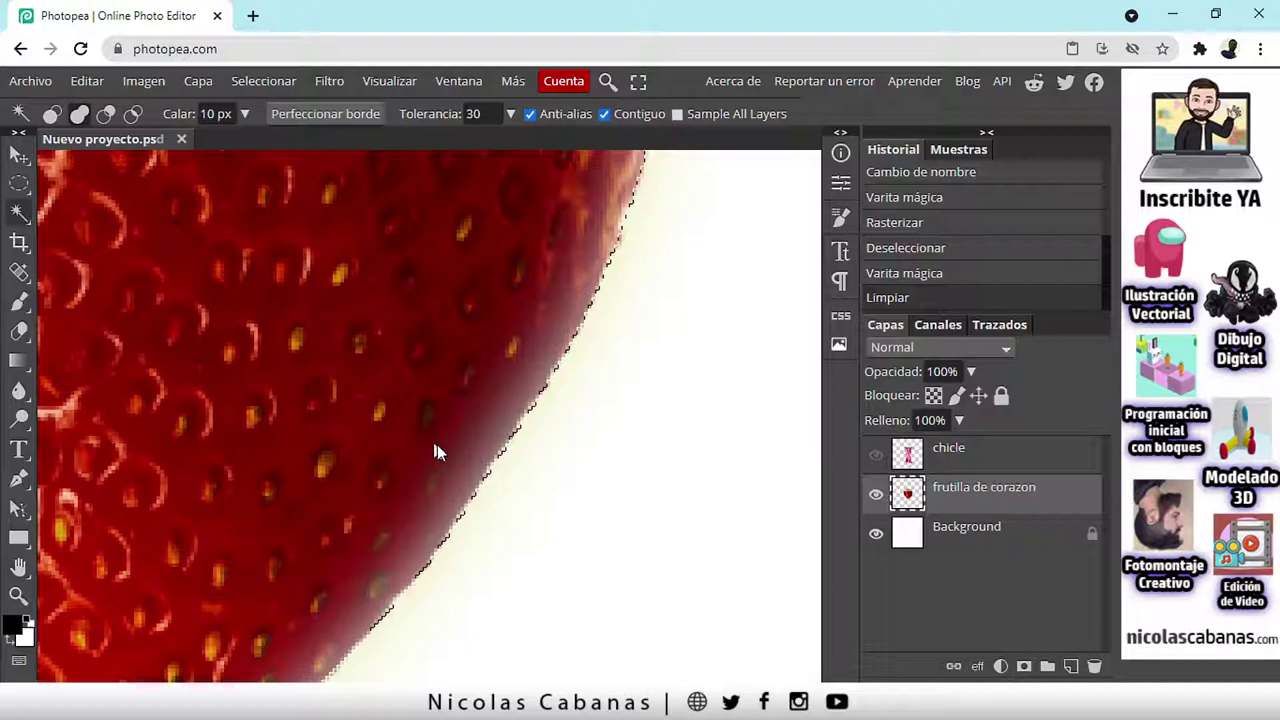
{"action": "left_click", "coordinate": [876, 534]}
{"action": "left_click_drag", "start_coordinate": [474, 500], "coordinate": [540, 527]}
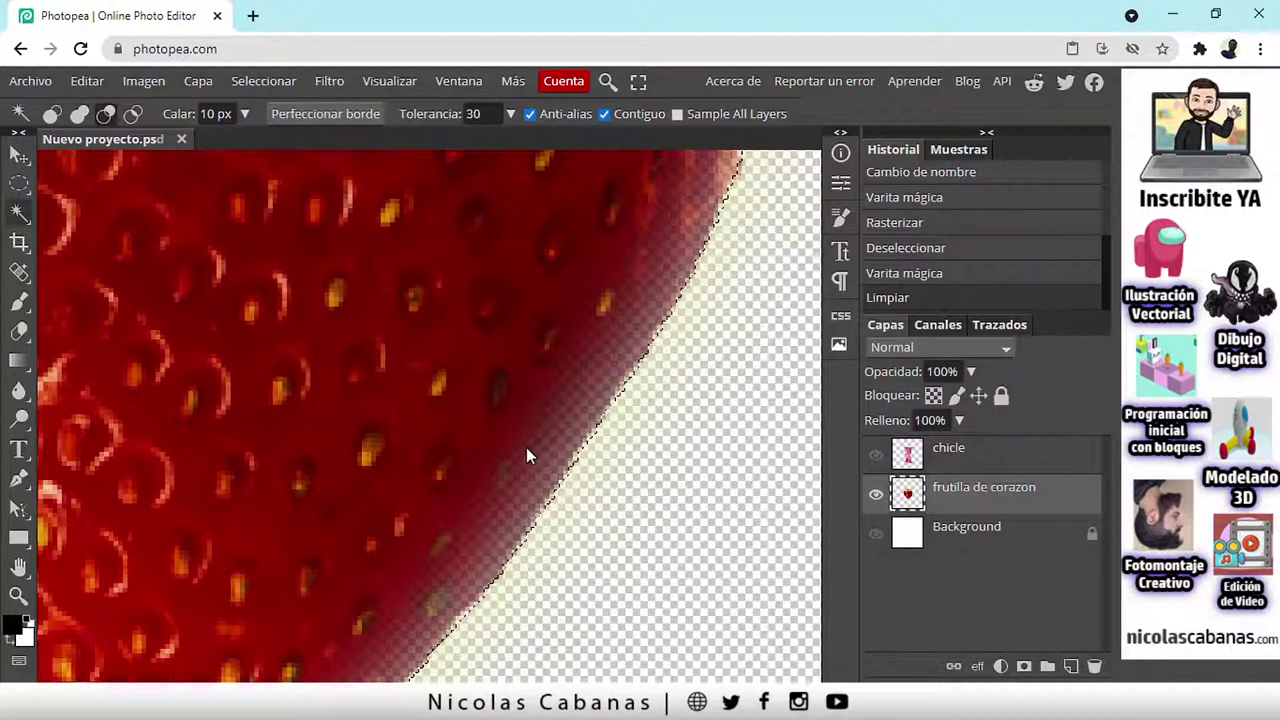
{"action": "scroll", "coordinate": [527, 447], "scroll_direction": "down", "scroll_amount": 5}
{"action": "left_click_drag", "start_coordinate": [495, 484], "coordinate": [603, 489]}
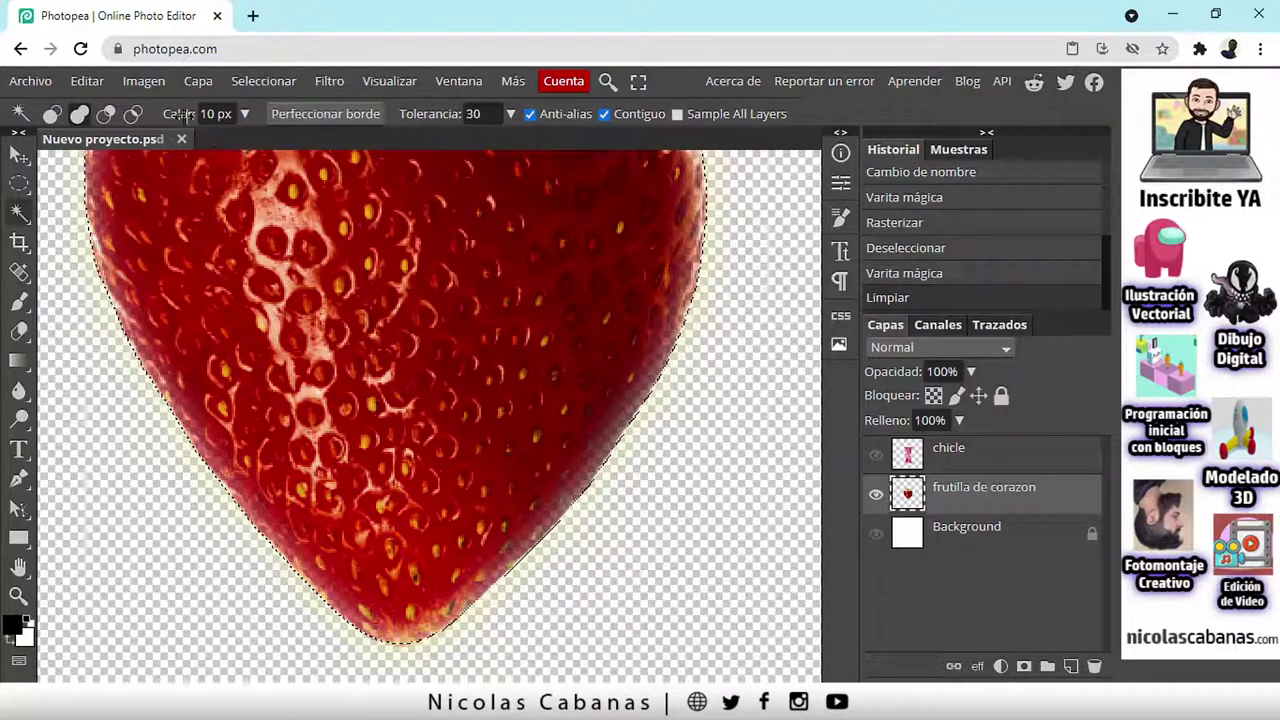
Step: Reset the Magic Wand feather to 0 px and step the history back to before the feathered selection and deletion
{"action": "left_click_drag", "start_coordinate": [180, 115], "coordinate": [157, 123]}
{"action": "left_click", "coordinate": [941, 274]}
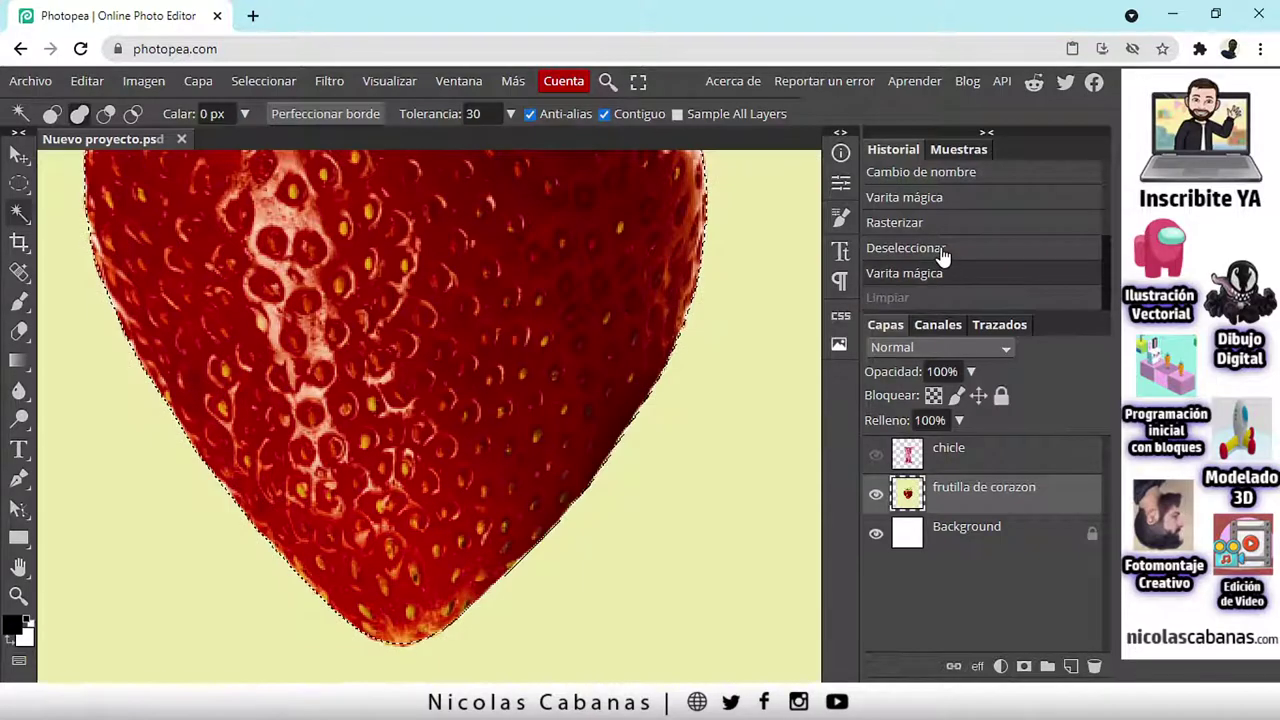
{"action": "left_click", "coordinate": [942, 252]}
Step: Set the Magic Wand feather to 2 px, select the pale background around the strawberry, and delete it
{"action": "left_click_drag", "start_coordinate": [566, 463], "coordinate": [424, 273]}
{"action": "left_click", "coordinate": [179, 111]}
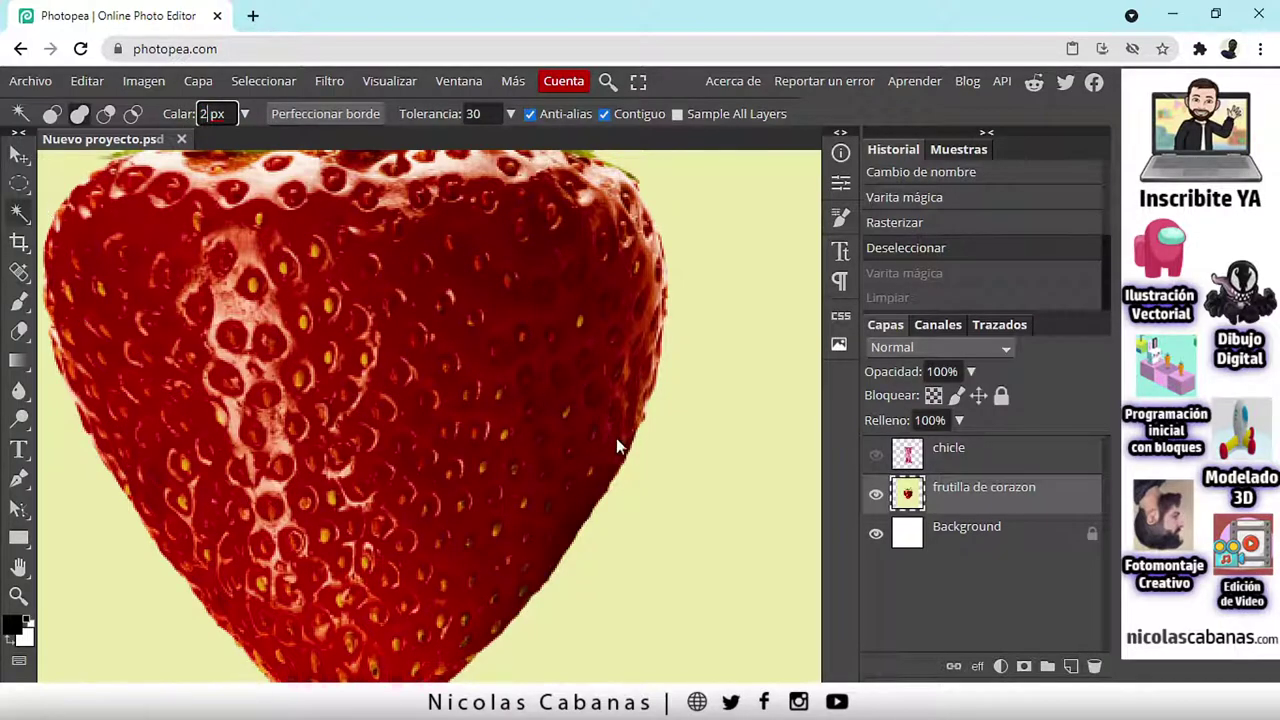
{"action": "left_click", "coordinate": [679, 483]}
{"action": "key", "text": "Delete"}
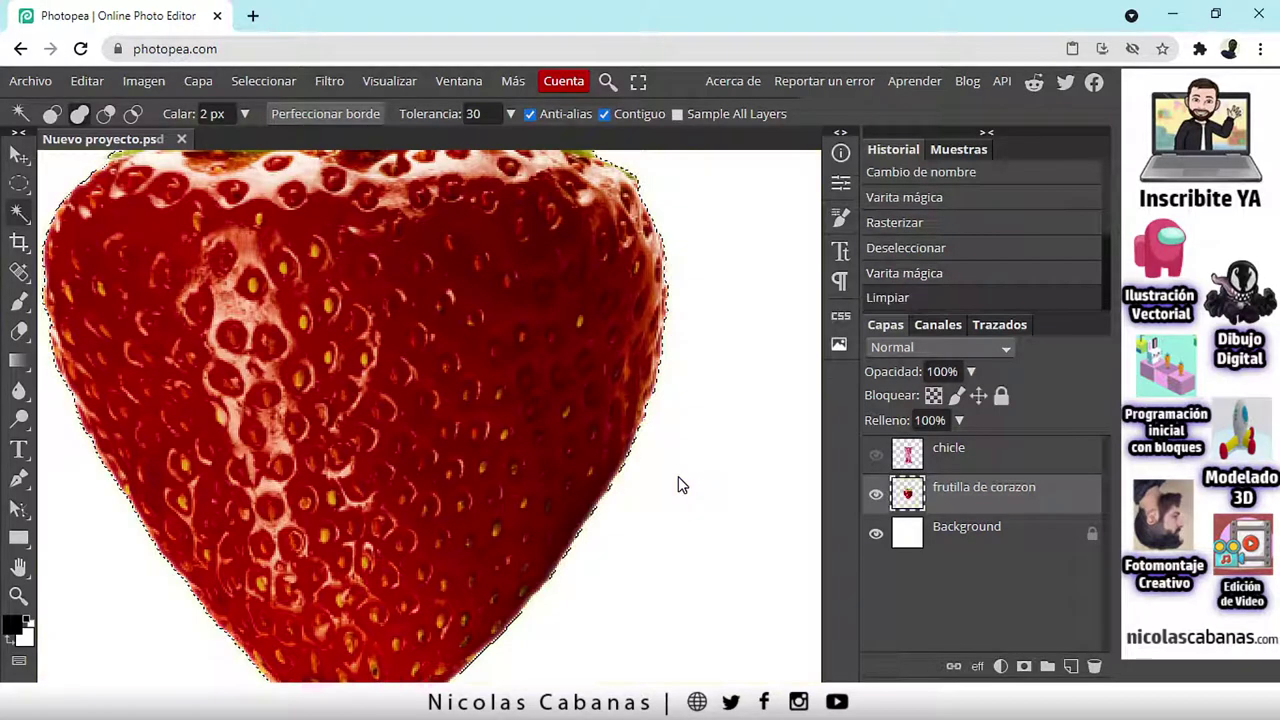
Step: Hide the Background layer and check the strawberry's newly cut edge up close against transparency
{"action": "scroll", "coordinate": [520, 485], "scroll_direction": "up", "scroll_amount": 4}
{"action": "key", "text": "shift"}
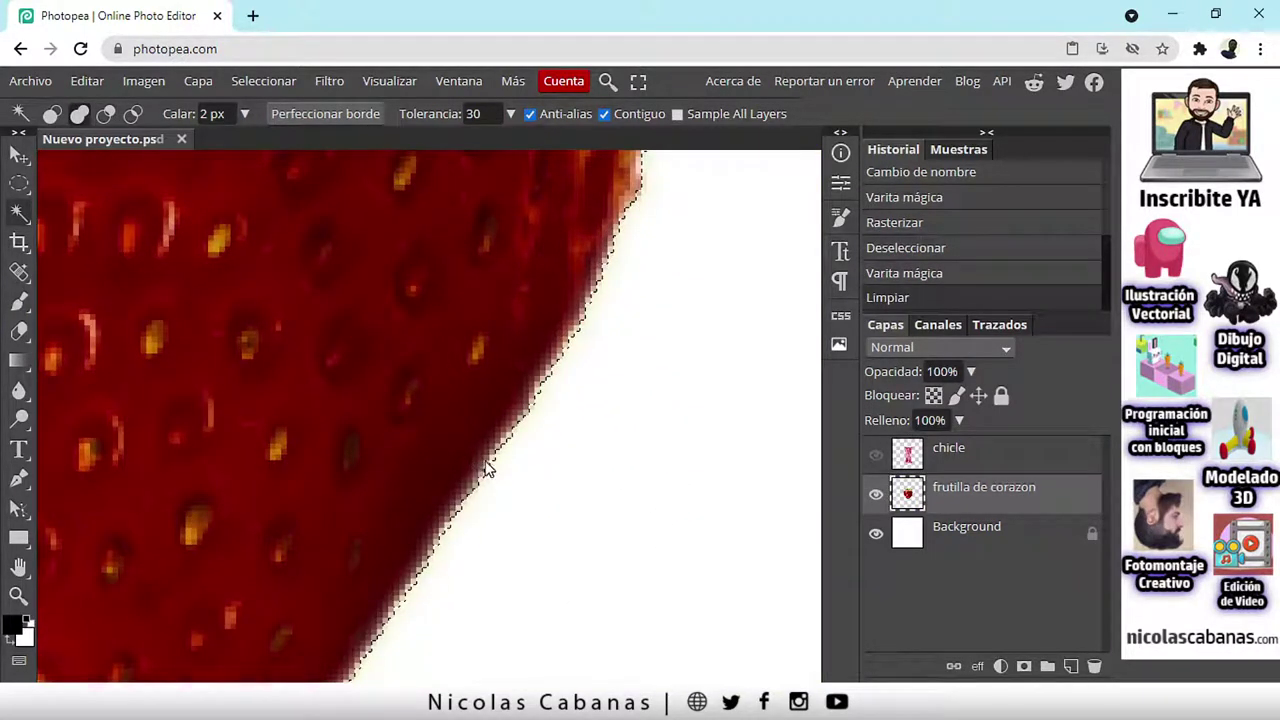
{"action": "left_click", "coordinate": [877, 540]}
{"action": "scroll", "coordinate": [543, 457], "scroll_direction": "left", "scroll_amount": 2}
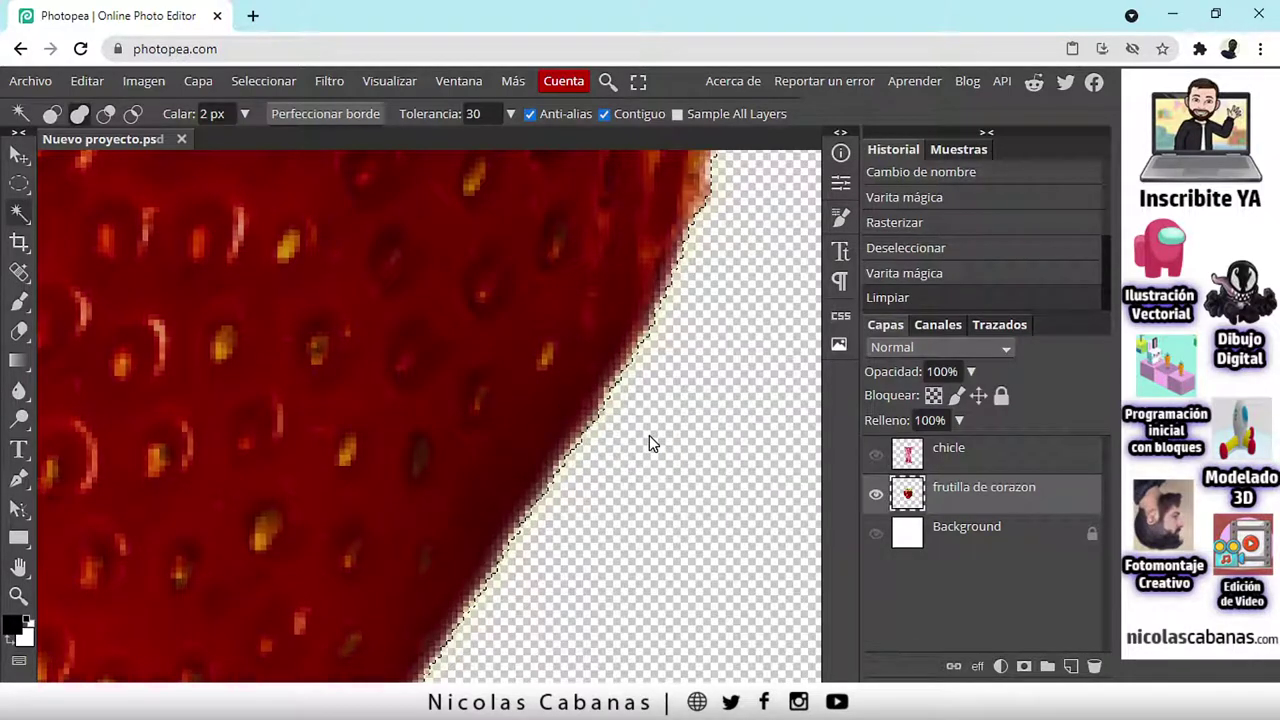
{"action": "scroll", "coordinate": [580, 460], "scroll_direction": "down", "scroll_amount": 3}
{"action": "scroll", "coordinate": [501, 509], "scroll_direction": "down", "scroll_amount": 5}
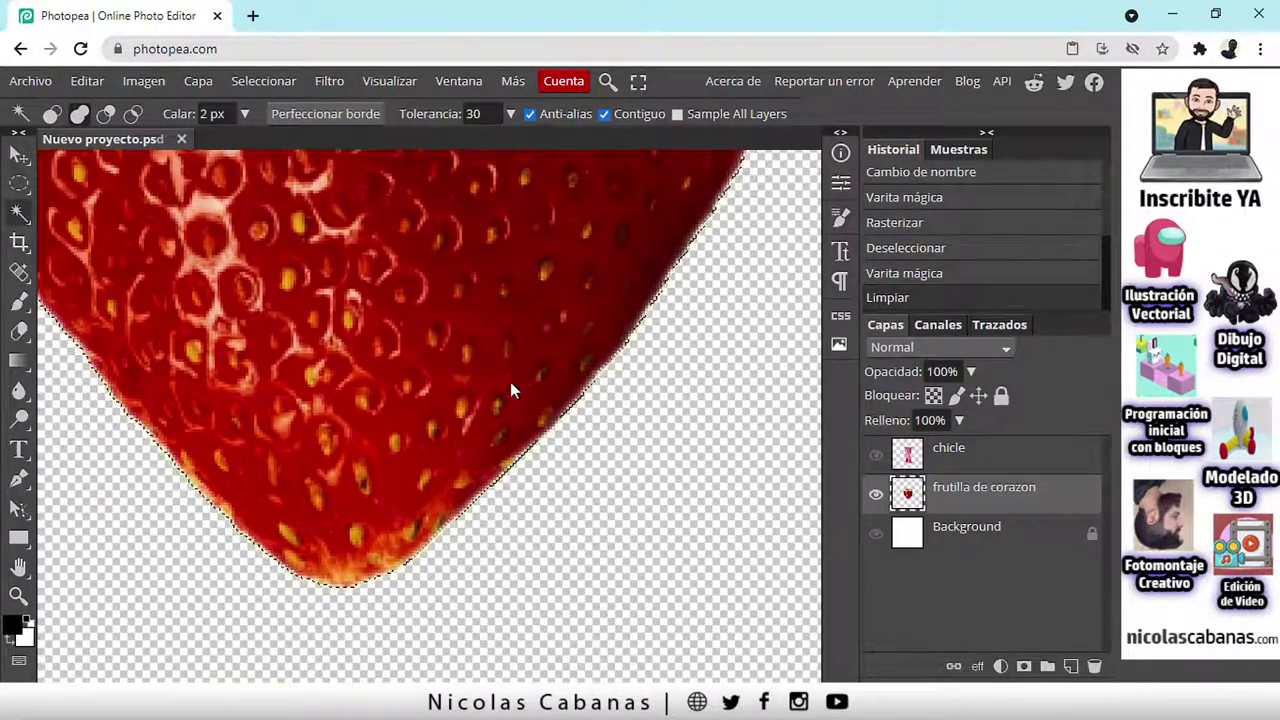
{"action": "scroll", "coordinate": [512, 390], "scroll_direction": "down", "scroll_amount": 6}
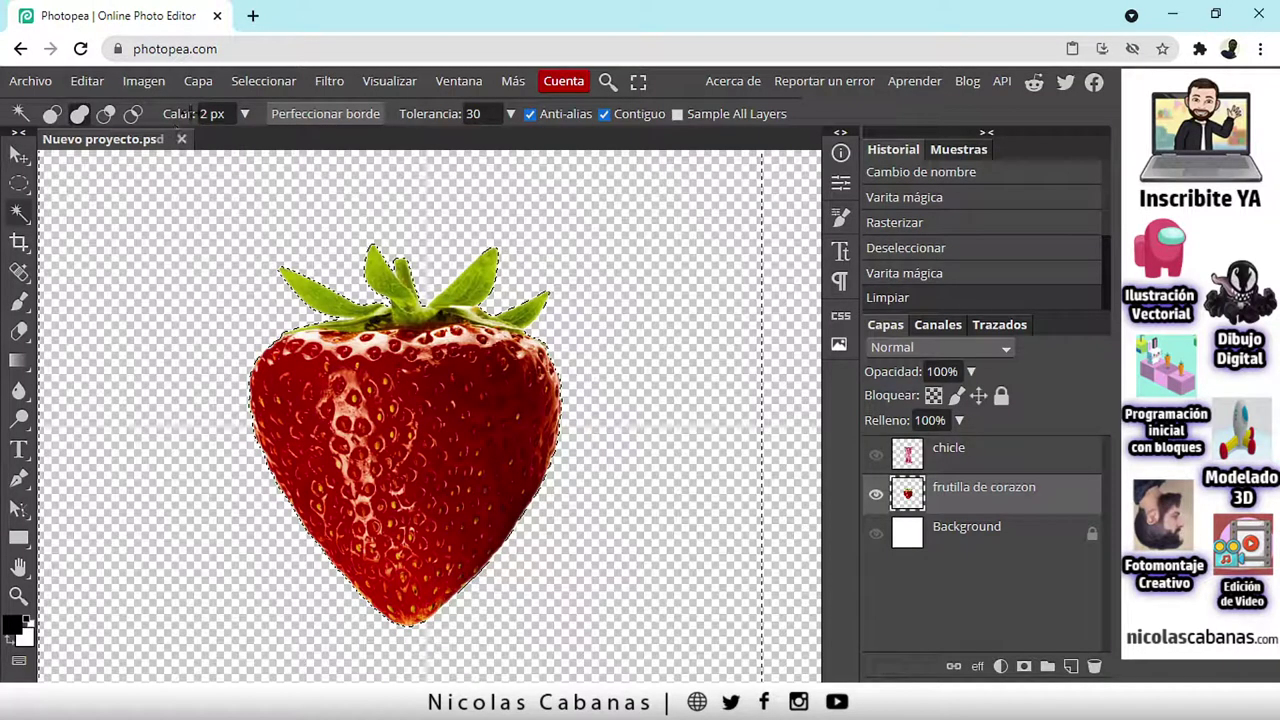
Step: Return the Magic Wand feather to 0 px, switch to the Move tool, and clear the selection
{"action": "left_click_drag", "start_coordinate": [175, 113], "coordinate": [255, 135]}
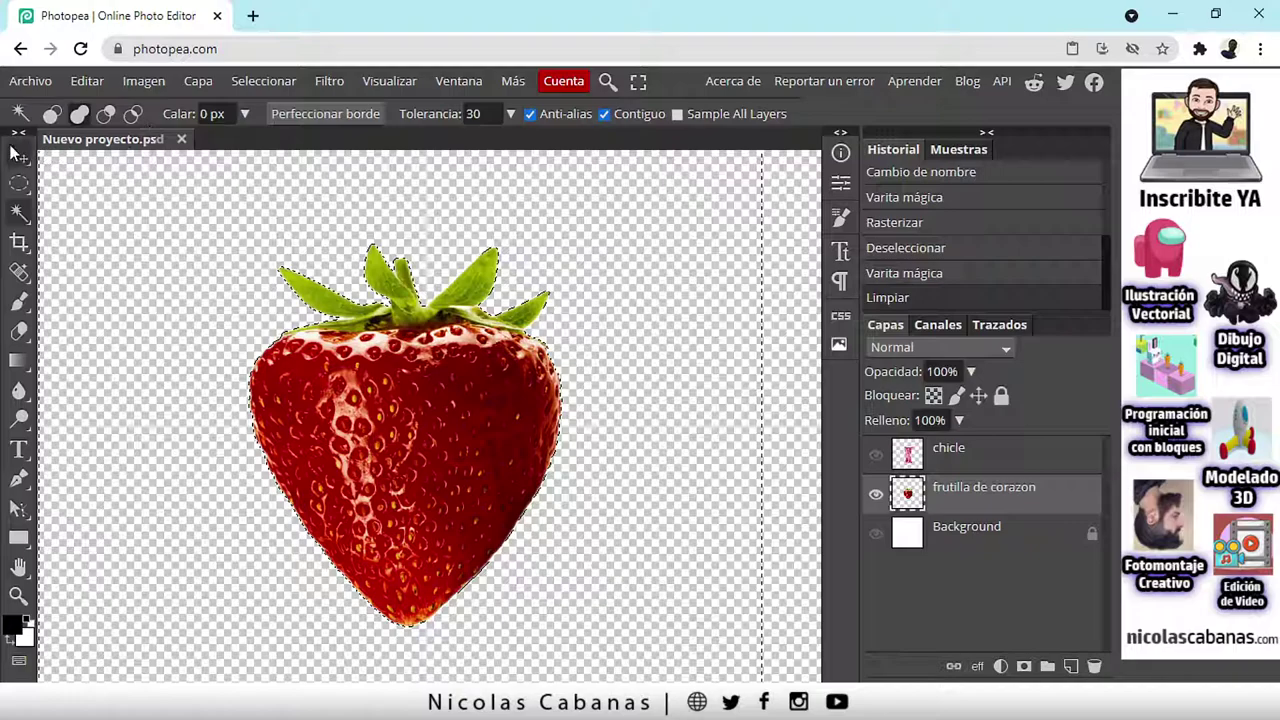
{"action": "left_click", "coordinate": [18, 156]}
{"action": "left_click", "coordinate": [263, 81]}
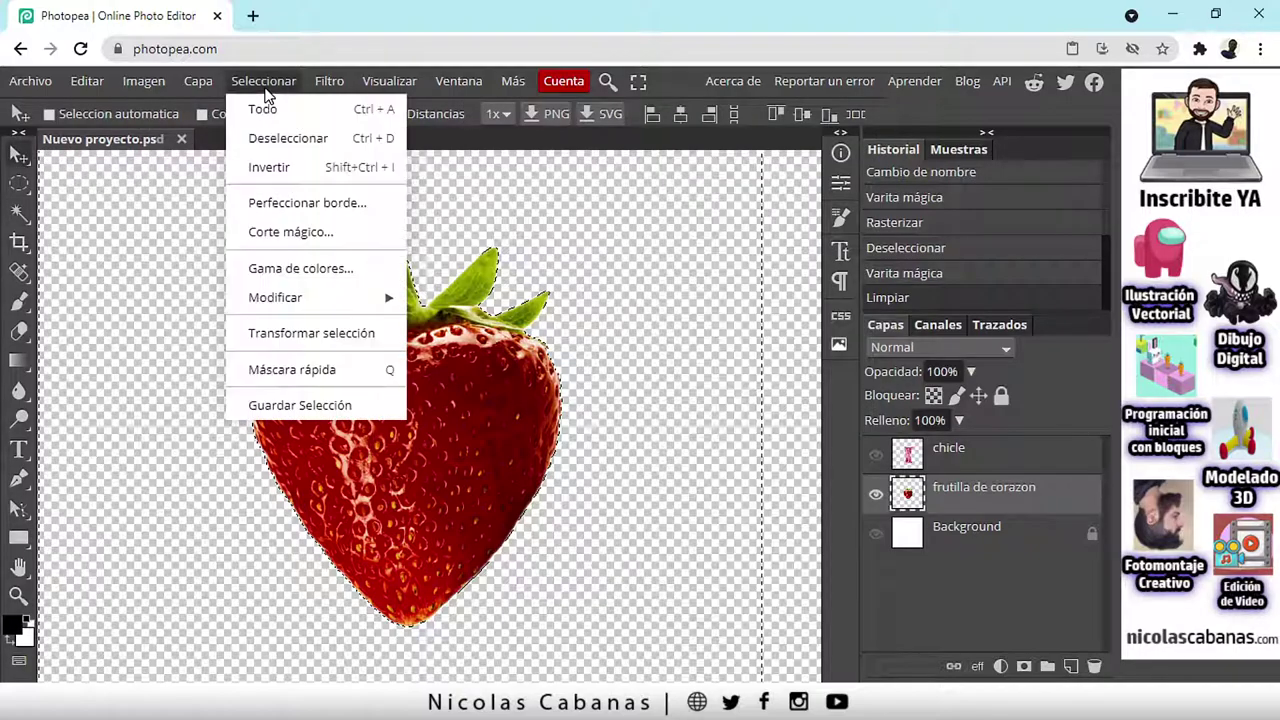
{"action": "left_click", "coordinate": [276, 134]}
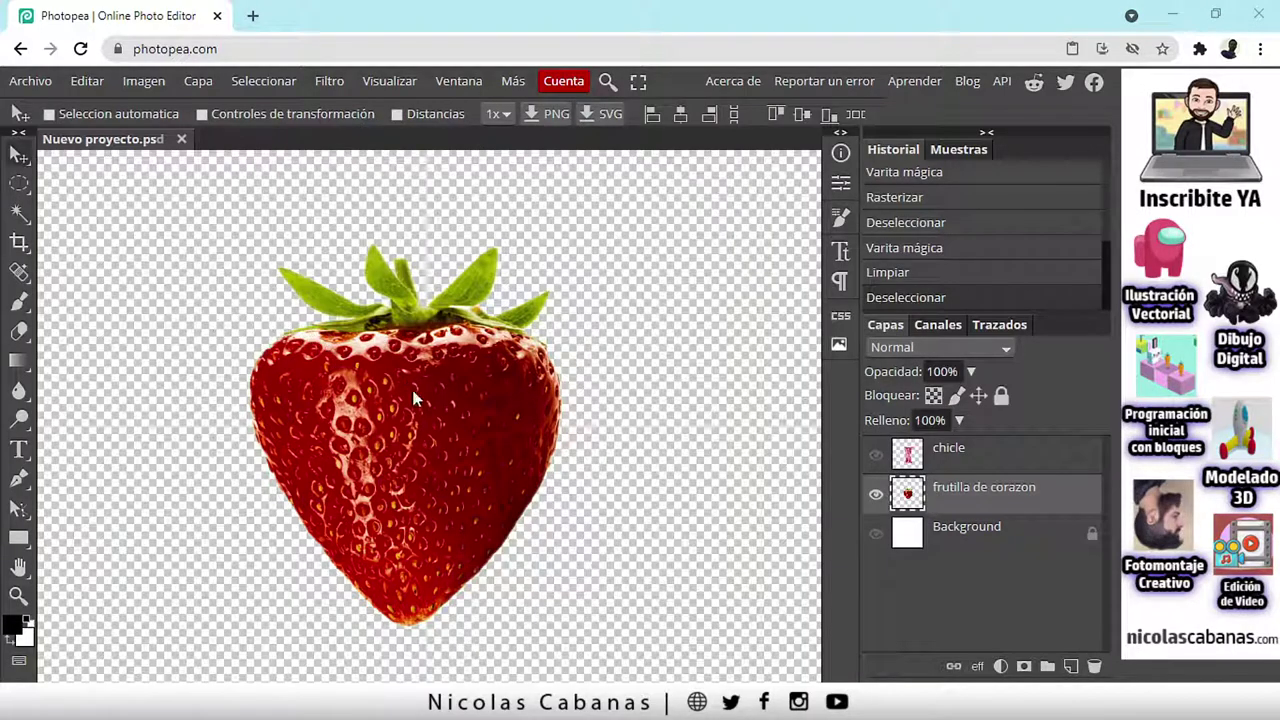
Step: Try moving the strawberry slightly, fit the whole canvas in view, and undo the move
{"action": "scroll", "coordinate": [416, 394], "scroll_direction": "down", "scroll_amount": 2}
{"action": "left_click_drag", "start_coordinate": [617, 328], "coordinate": [623, 365]}
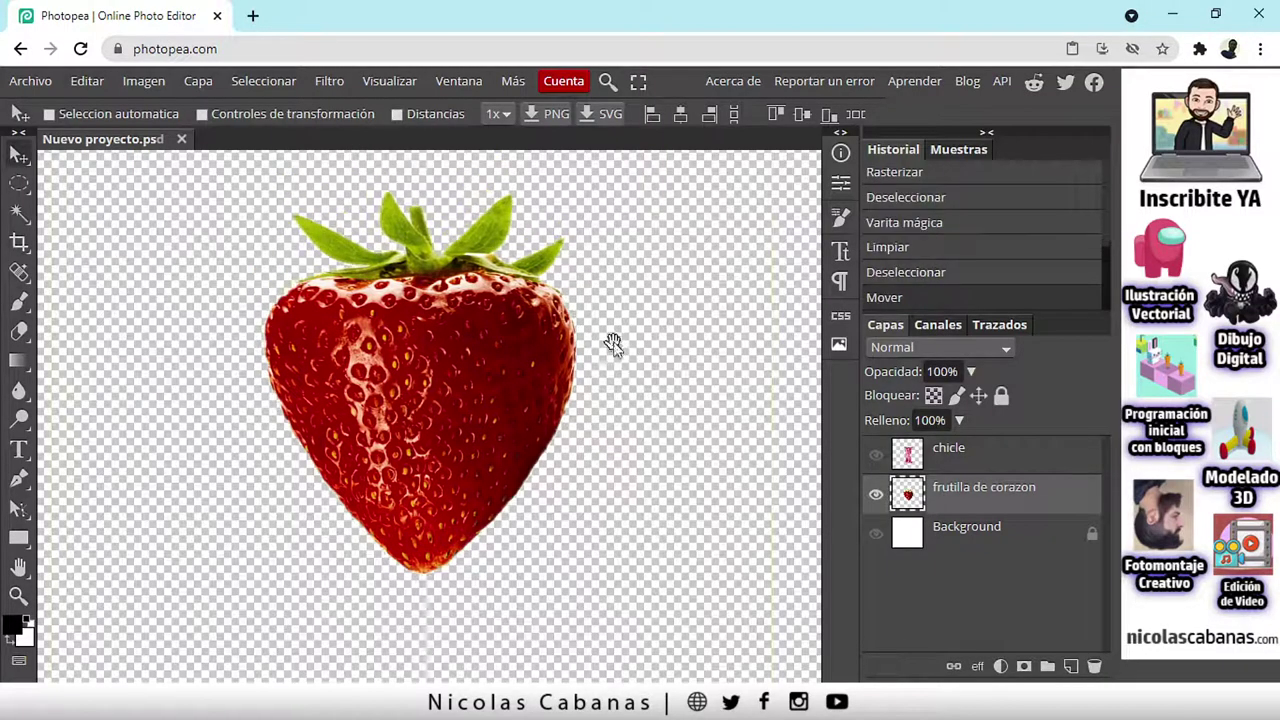
{"action": "key", "text": "ctrl+0"}
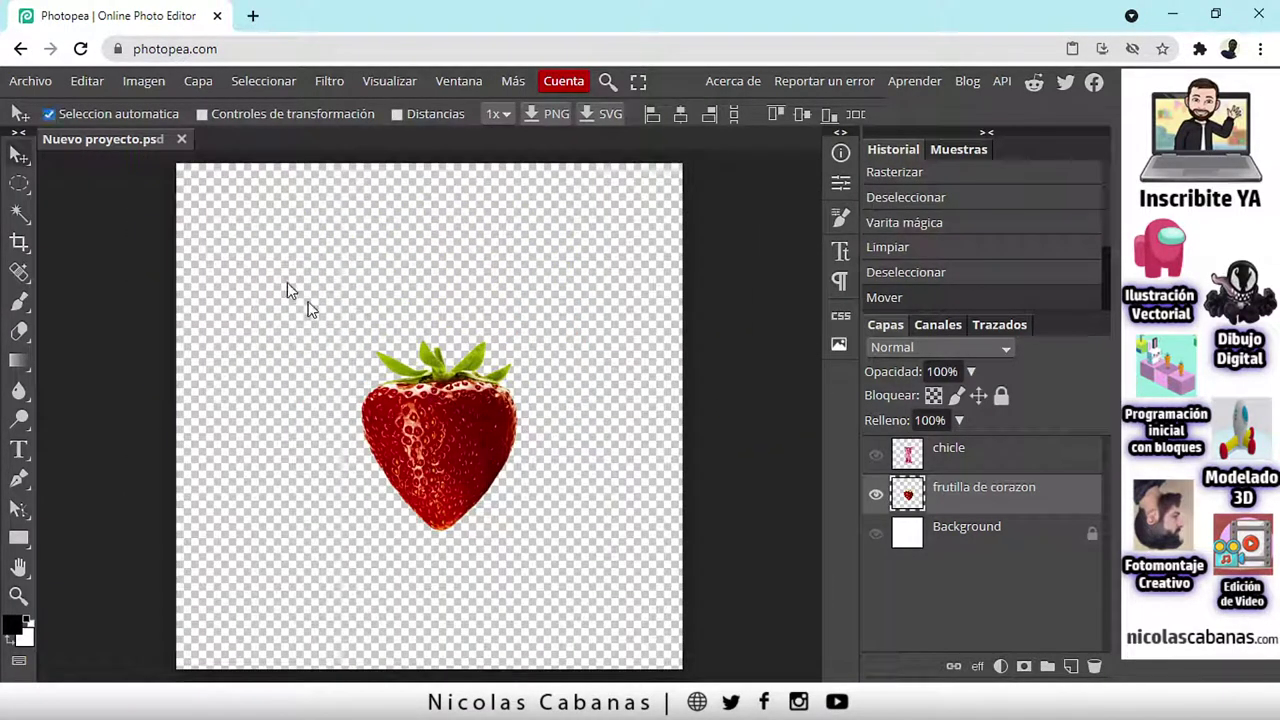
{"action": "left_click", "coordinate": [87, 81]}
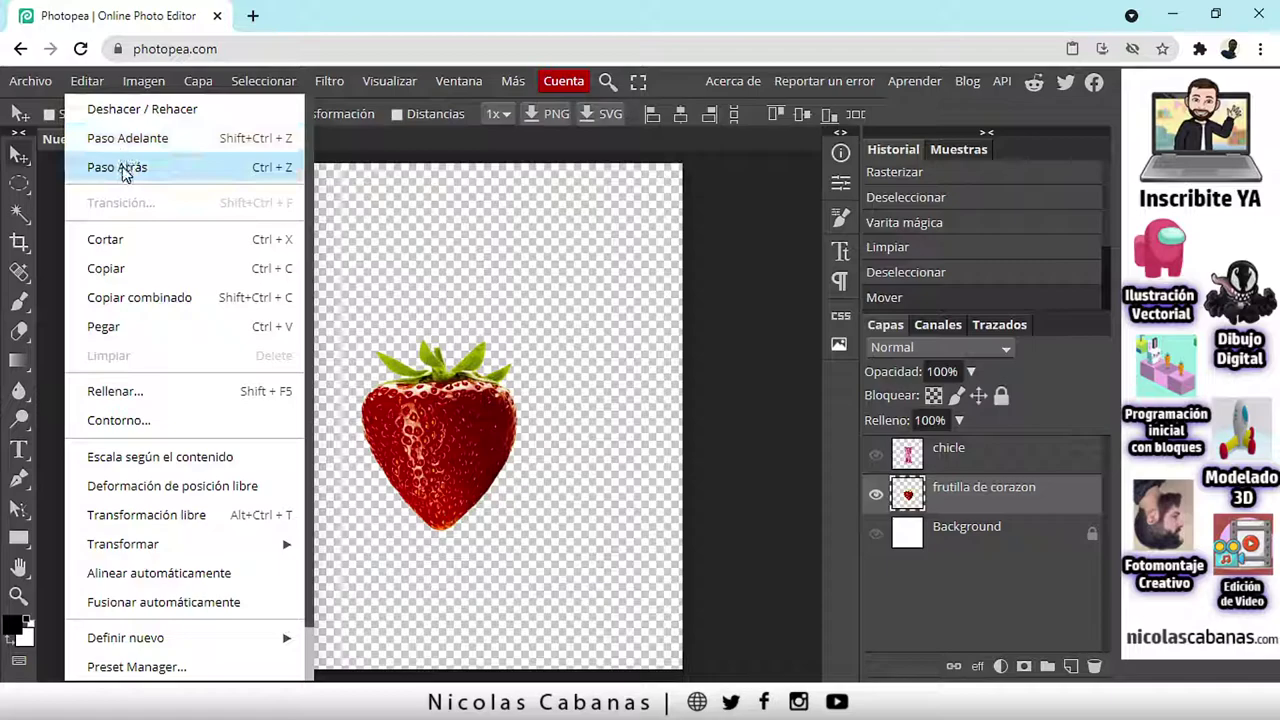
{"action": "left_click", "coordinate": [122, 167]}
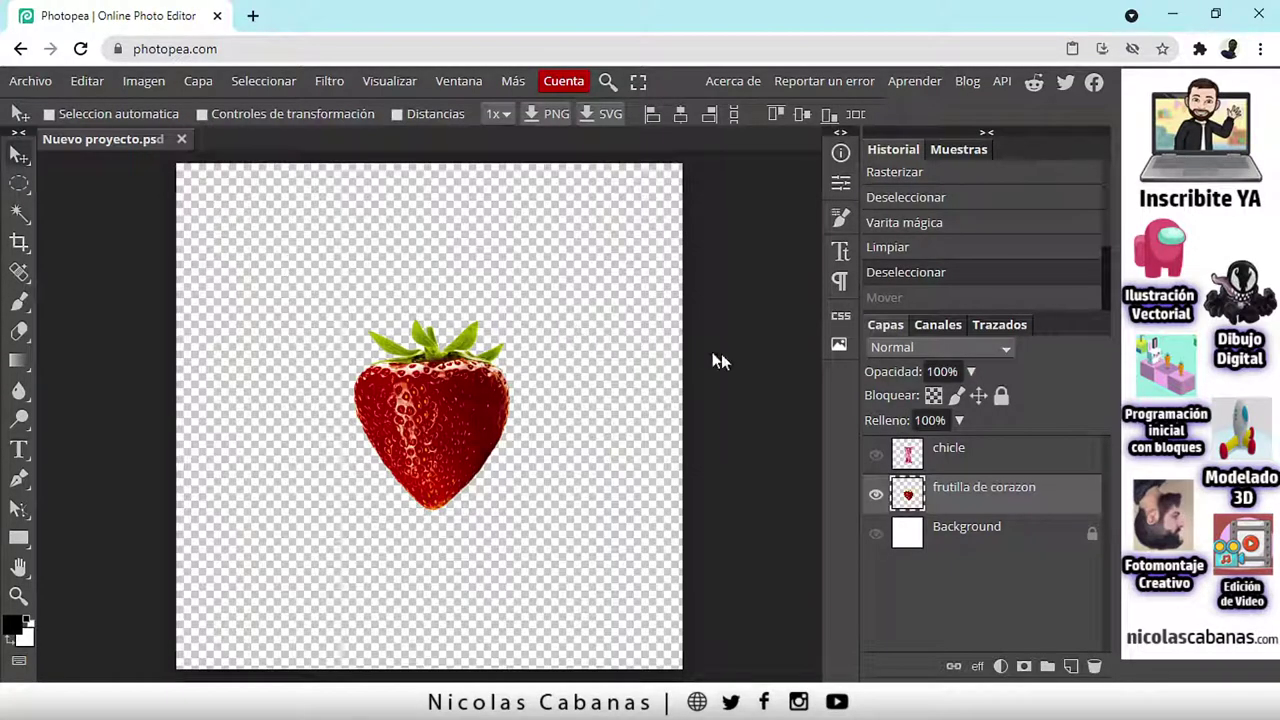
Step: Show the chicle layer and move the strawberry down so its tip extends below the bubble gum's base
{"action": "left_click", "coordinate": [876, 455]}
{"action": "left_click", "coordinate": [980, 466]}
{"action": "left_click", "coordinate": [988, 486]}
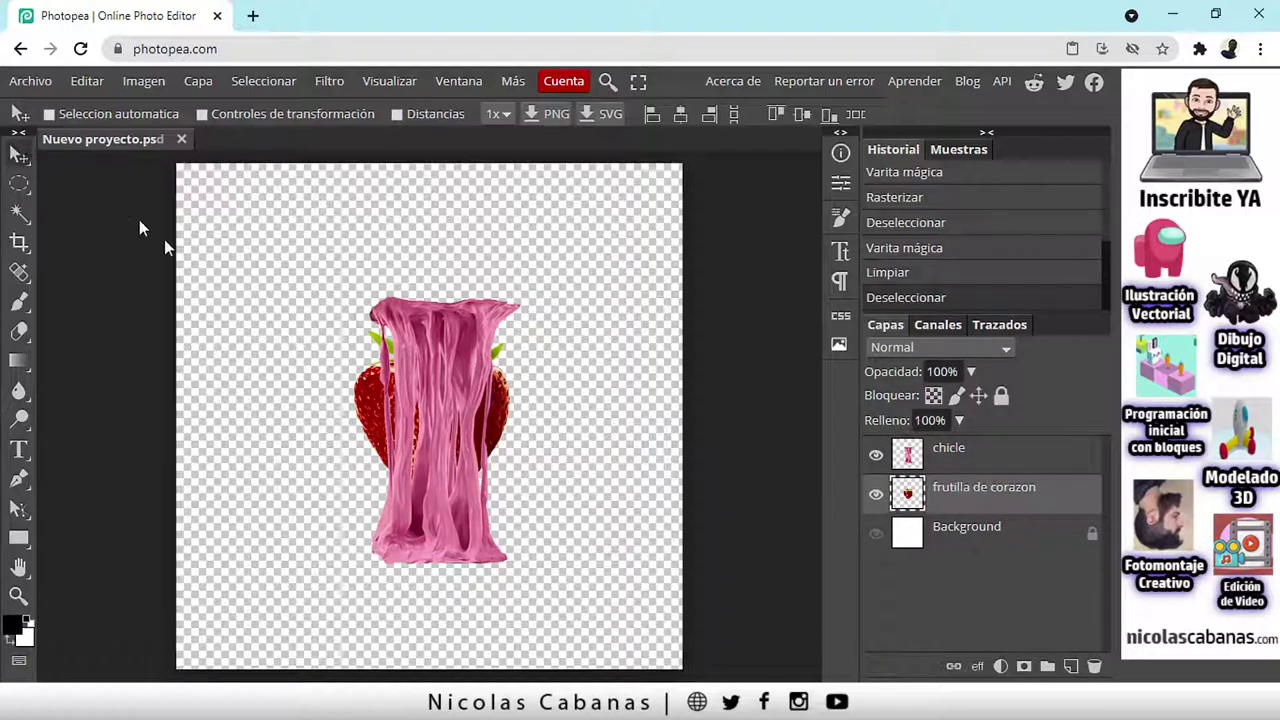
{"action": "left_click_drag", "start_coordinate": [358, 414], "coordinate": [376, 533]}
{"action": "scroll", "coordinate": [400, 600], "scroll_direction": "up", "scroll_amount": 3}
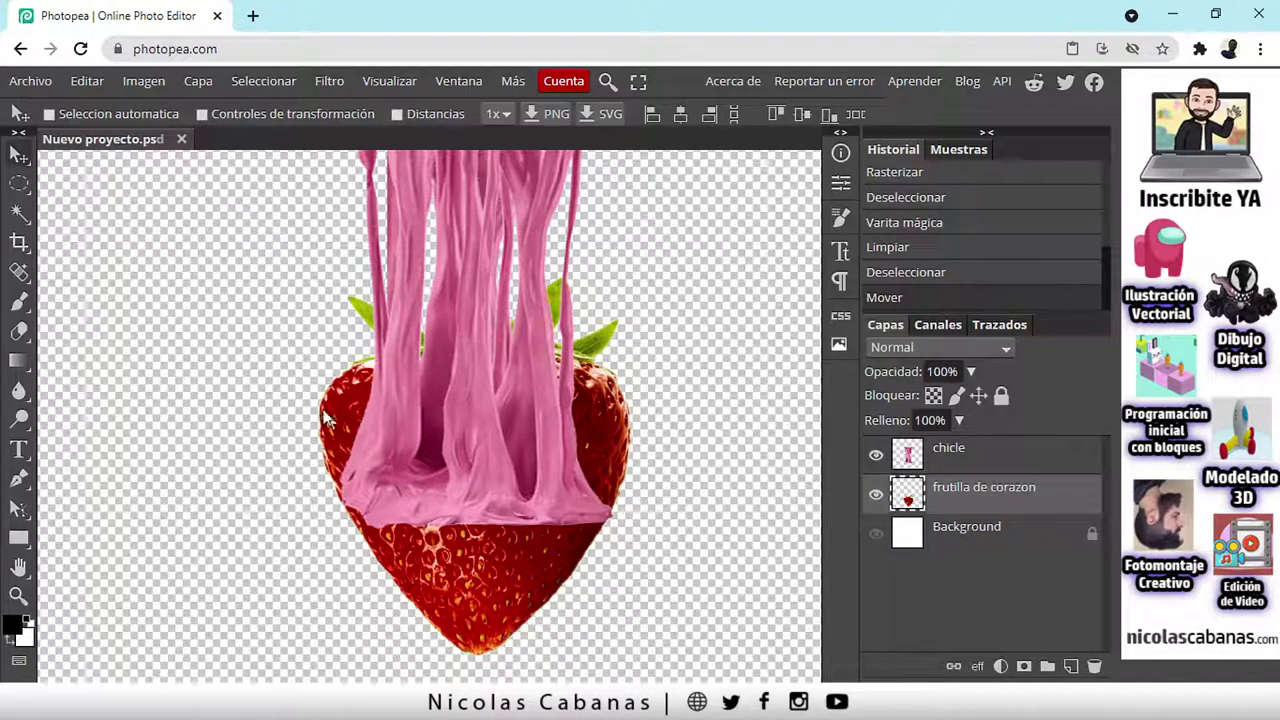
Step: Choose the Brush tool and set its hardness to 100%
{"action": "right_click", "coordinate": [17, 190]}
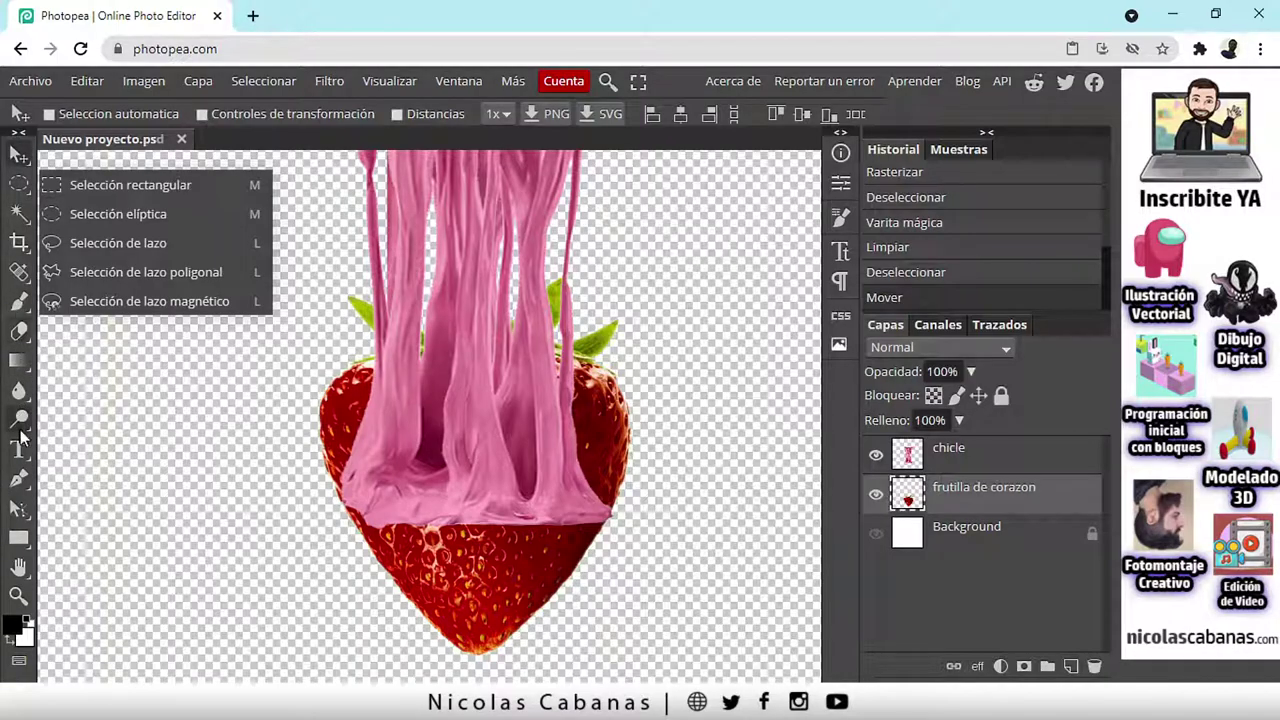
{"action": "left_click", "coordinate": [19, 301]}
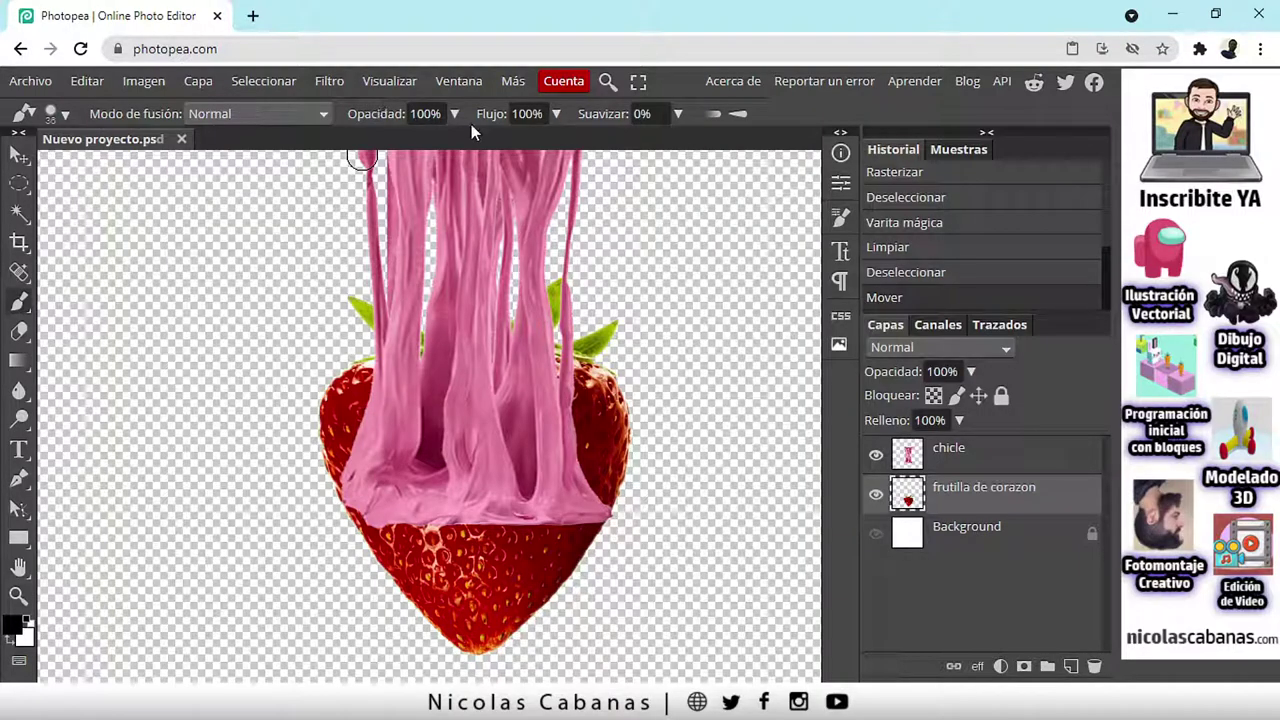
{"action": "left_click", "coordinate": [66, 115]}
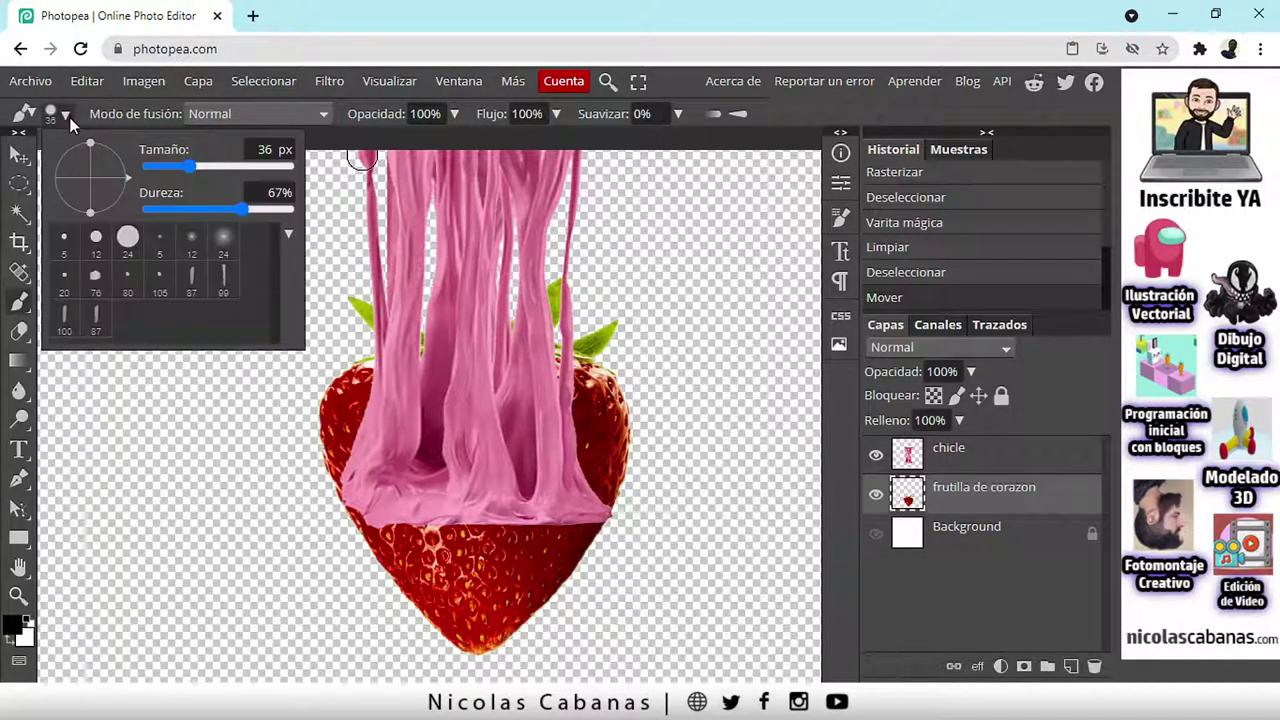
{"action": "left_click_drag", "start_coordinate": [248, 210], "coordinate": [292, 210]}
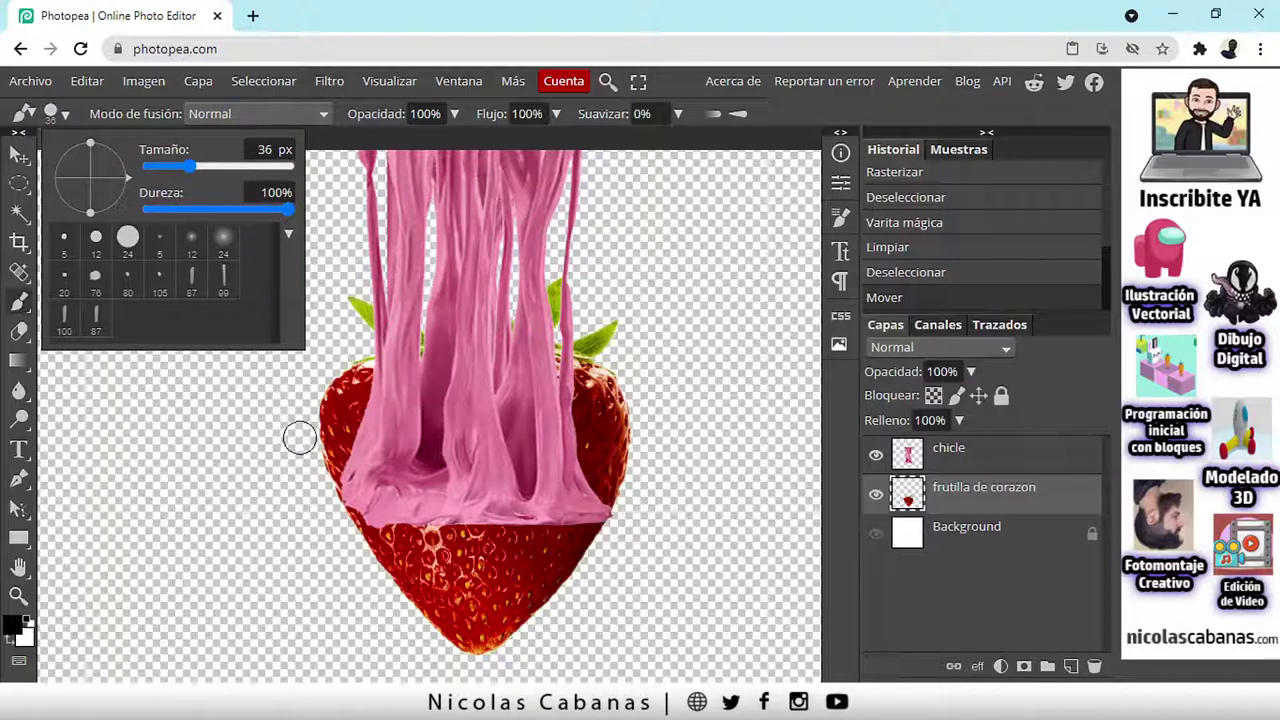
{"action": "left_click", "coordinate": [1016, 589]}
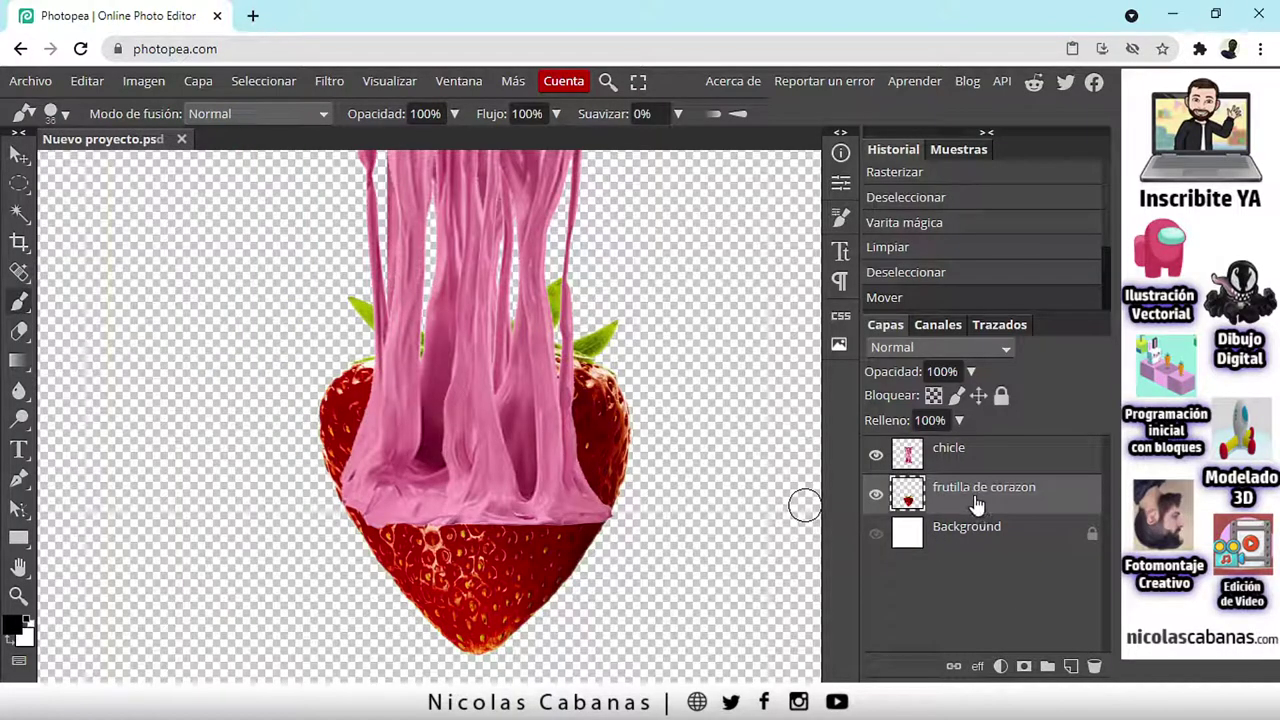
Step: Add a raster mask to the frutilla de corazon layer and paint out a strip of strawberry along the gum's base
{"action": "left_click", "coordinate": [1023, 667]}
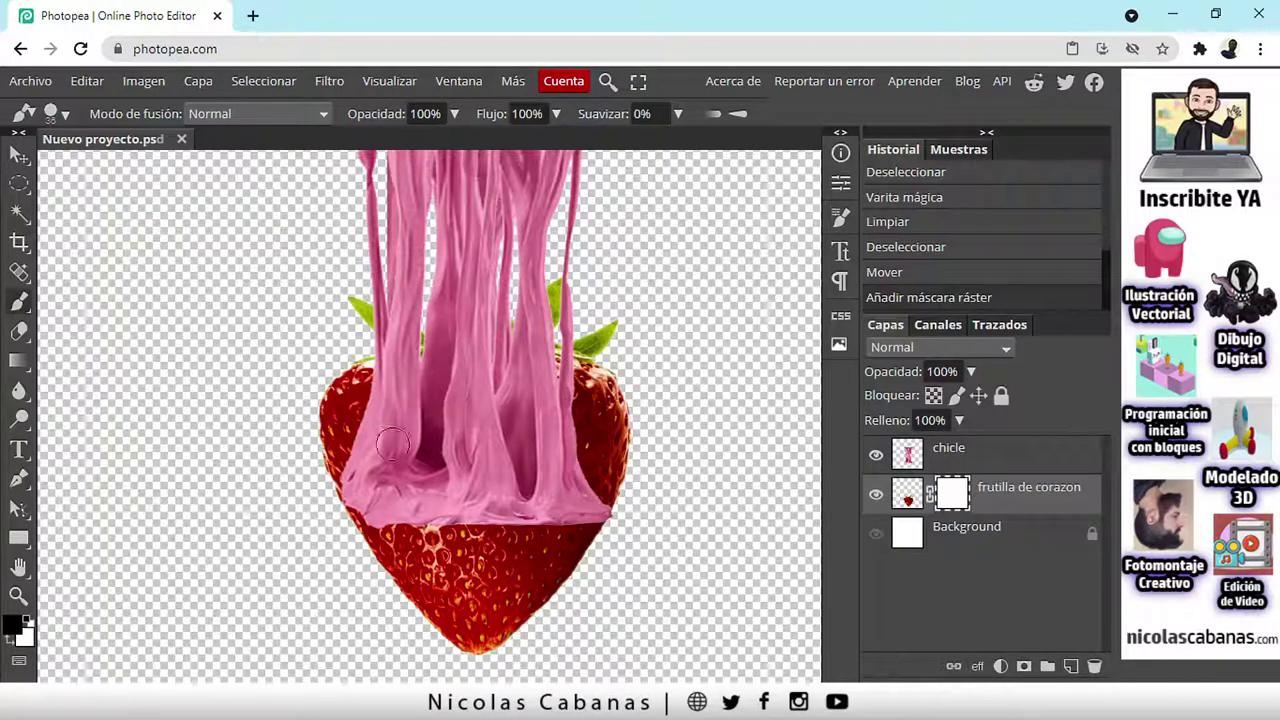
{"action": "mouse_move", "coordinate": [528, 497]}
{"action": "left_mouse_down"}
{"action": "mouse_move", "coordinate": [603, 500]}
{"action": "mouse_move", "coordinate": [339, 511]}
{"action": "mouse_move", "coordinate": [366, 504]}
{"action": "left_mouse_up"}
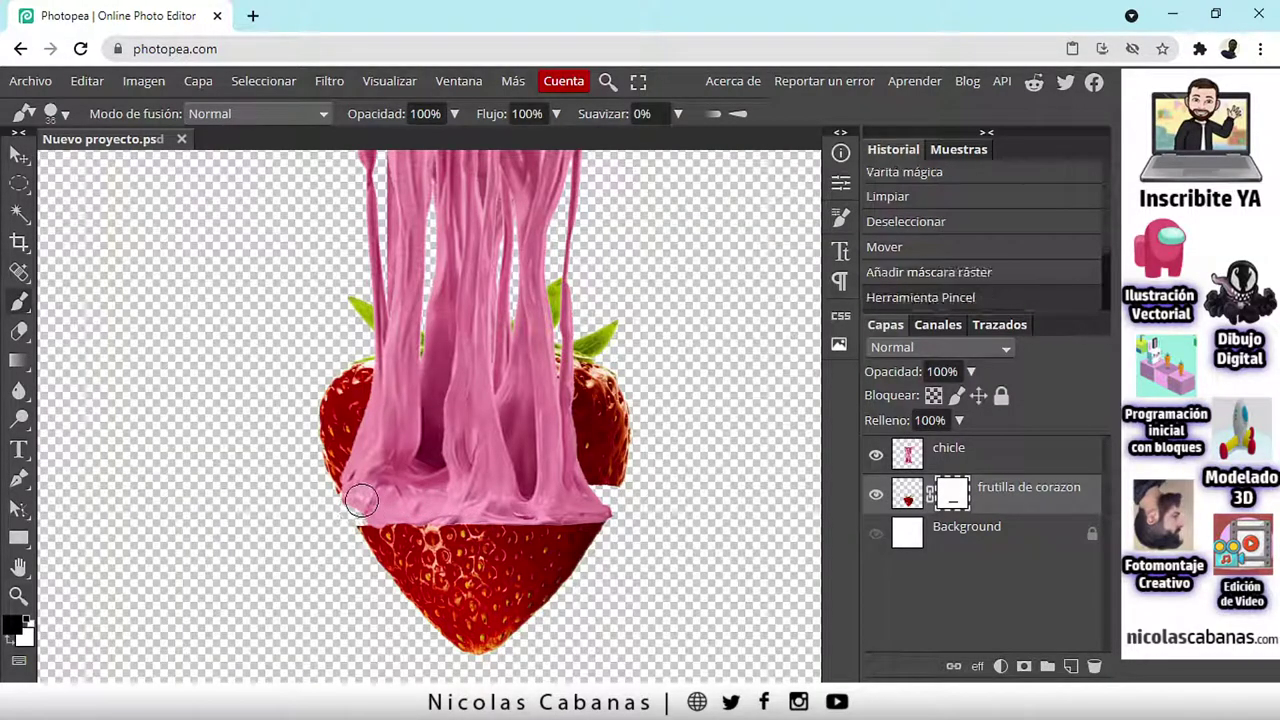
Step: With the chicle layer temporarily hidden, mask out the strawberry's whole upper part and leaves in black
{"action": "left_click", "coordinate": [877, 456]}
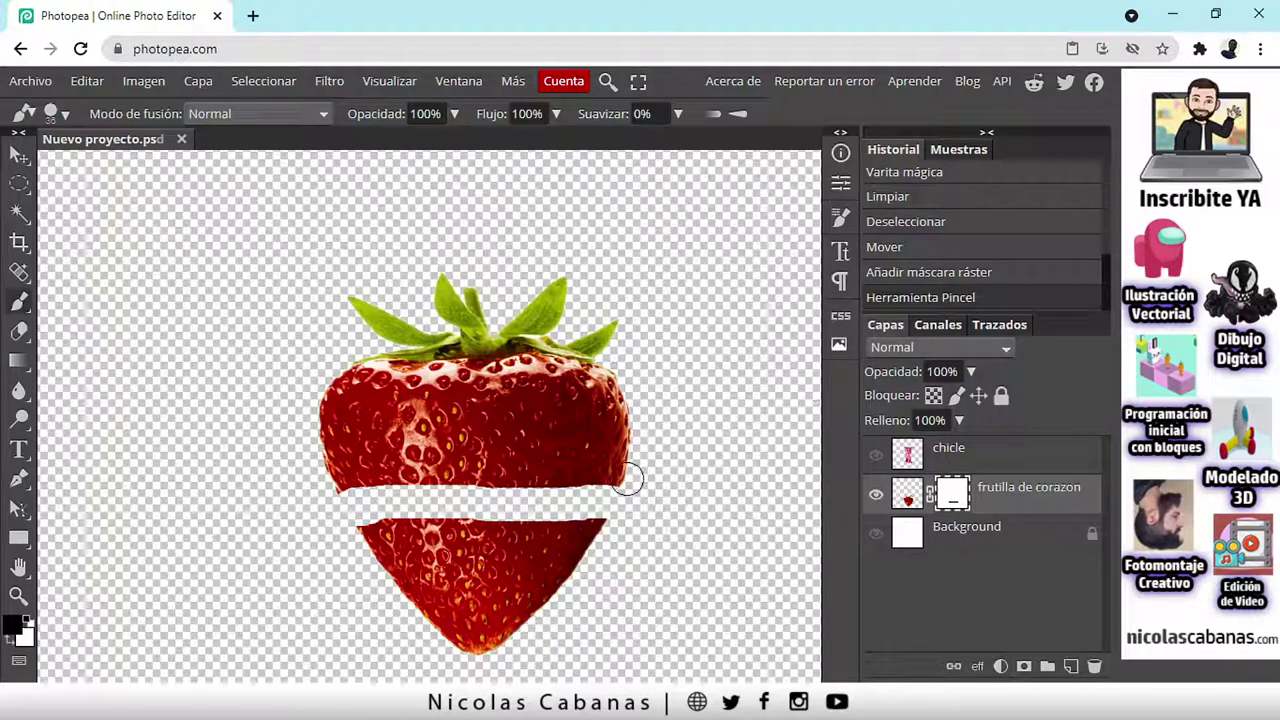
{"action": "mouse_move", "coordinate": [646, 486]}
{"action": "left_mouse_down"}
{"action": "mouse_move", "coordinate": [336, 490]}
{"action": "mouse_move", "coordinate": [377, 473]}
{"action": "mouse_move", "coordinate": [660, 459]}
{"action": "mouse_move", "coordinate": [328, 459]}
{"action": "mouse_move", "coordinate": [391, 434]}
{"action": "mouse_move", "coordinate": [625, 428]}
{"action": "mouse_move", "coordinate": [602, 403]}
{"action": "mouse_move", "coordinate": [289, 417]}
{"action": "mouse_move", "coordinate": [566, 410]}
{"action": "mouse_move", "coordinate": [633, 385]}
{"action": "mouse_move", "coordinate": [328, 406]}
{"action": "mouse_move", "coordinate": [378, 373]}
{"action": "mouse_move", "coordinate": [623, 358]}
{"action": "mouse_move", "coordinate": [606, 327]}
{"action": "mouse_move", "coordinate": [547, 338]}
{"action": "mouse_move", "coordinate": [573, 271]}
{"action": "mouse_move", "coordinate": [464, 336]}
{"action": "mouse_move", "coordinate": [545, 292]}
{"action": "mouse_move", "coordinate": [453, 298]}
{"action": "mouse_move", "coordinate": [480, 288]}
{"action": "mouse_move", "coordinate": [459, 300]}
{"action": "mouse_move", "coordinate": [455, 335]}
{"action": "mouse_move", "coordinate": [349, 300]}
{"action": "mouse_move", "coordinate": [383, 366]}
{"action": "left_mouse_up"}
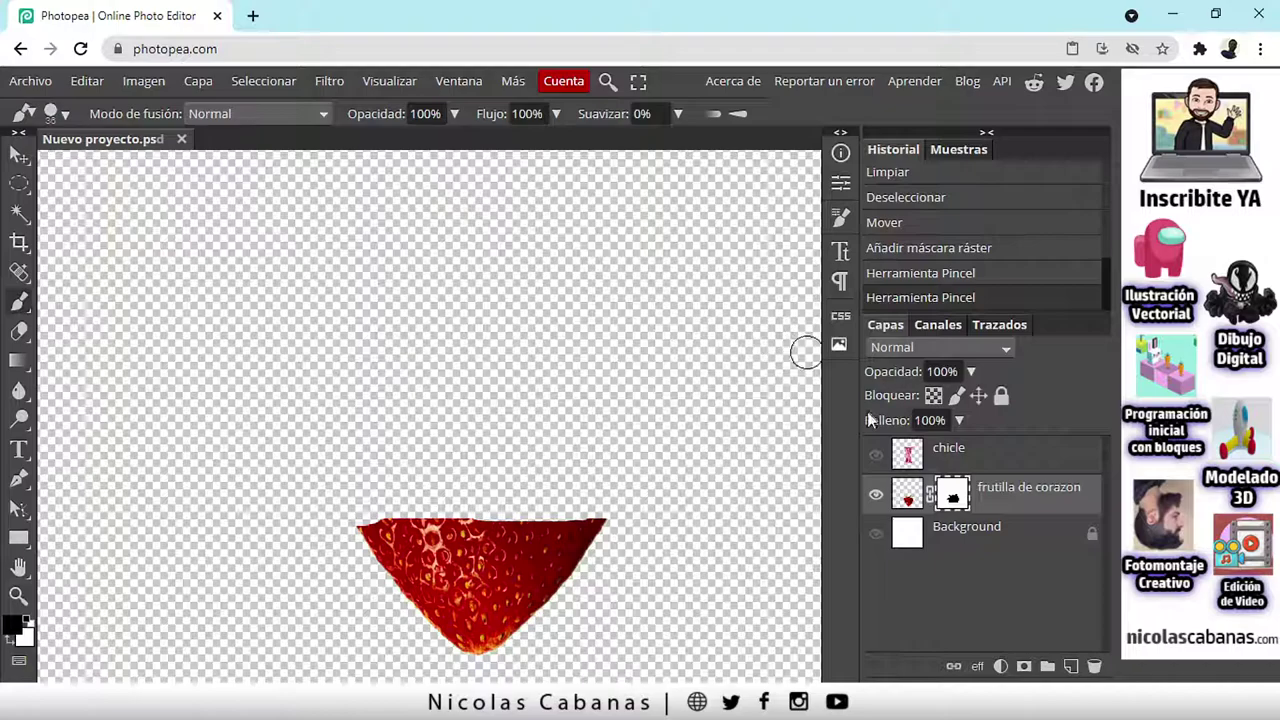
{"action": "left_click", "coordinate": [876, 458]}
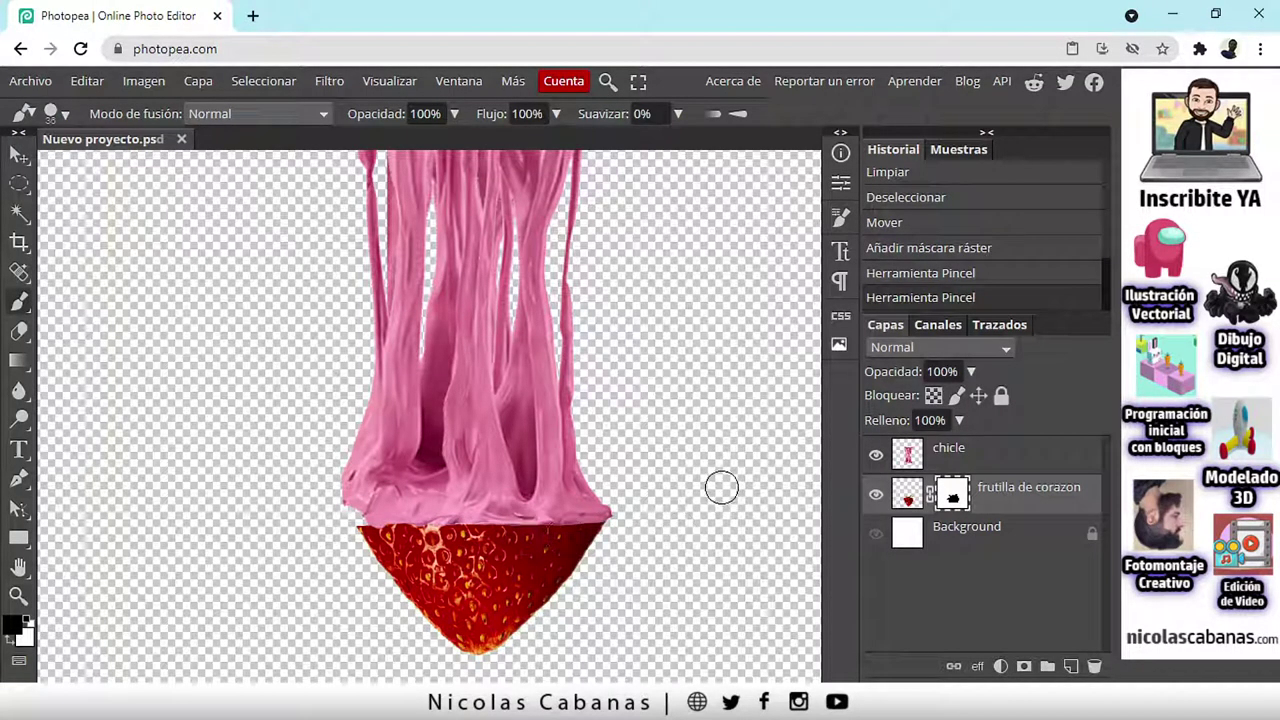
Step: Examine the combined gum and strawberry tip at different magnifications with the Zoom tool, and return to the Move tool
{"action": "scroll", "coordinate": [629, 503], "scroll_direction": "down", "scroll_amount": 3}
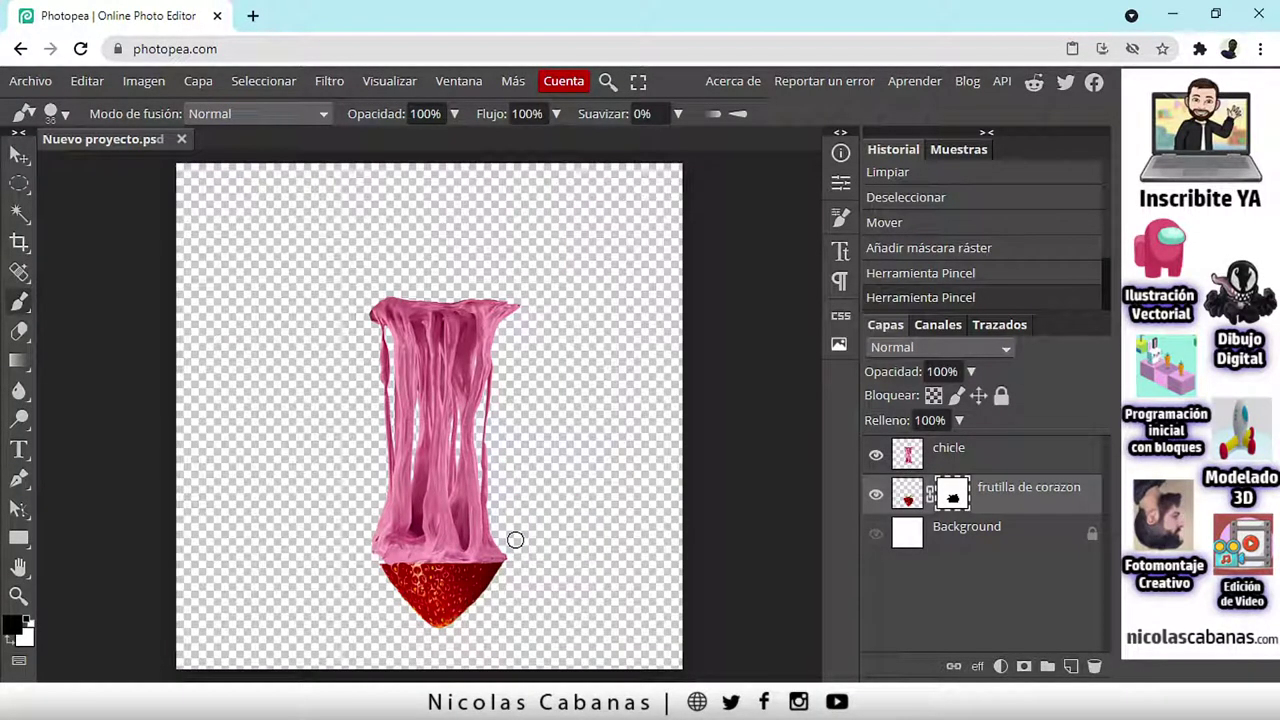
{"action": "left_click", "coordinate": [18, 595]}
{"action": "left_click_drag", "start_coordinate": [416, 357], "coordinate": [70, 150]}
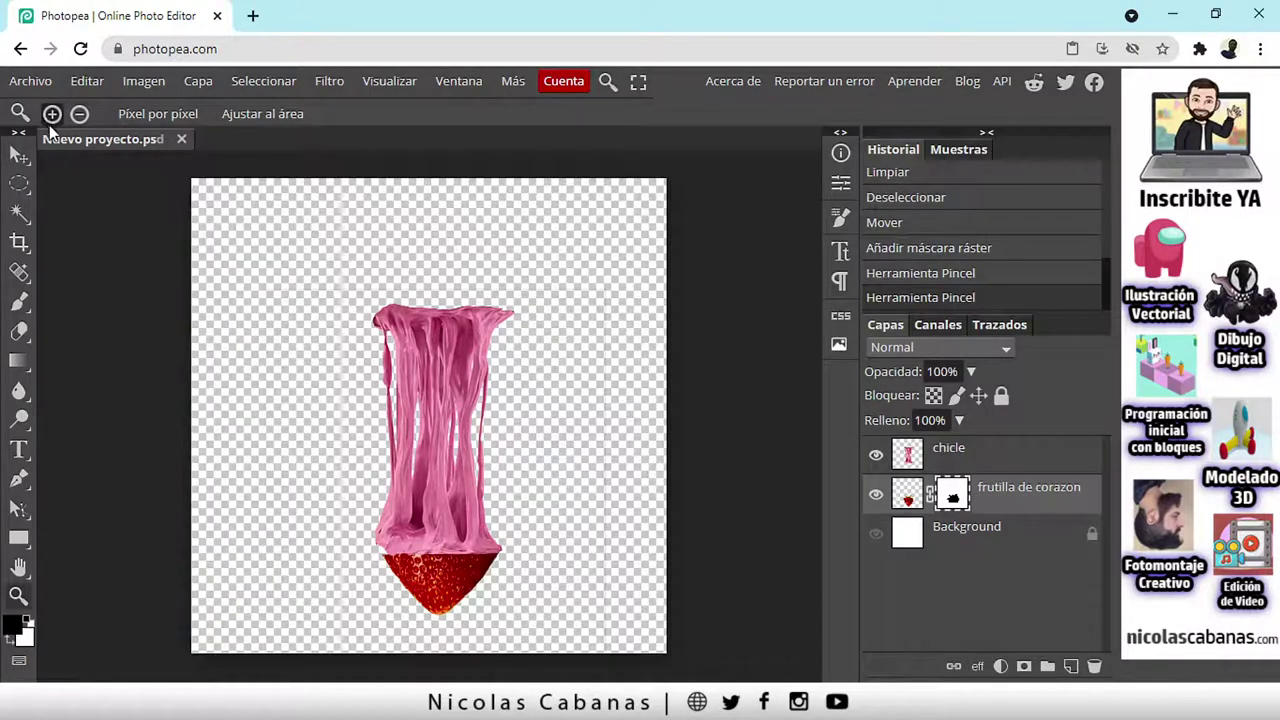
{"action": "left_click", "coordinate": [79, 114]}
{"action": "left_click", "coordinate": [368, 325]}
{"action": "left_click", "coordinate": [52, 113]}
{"action": "left_click", "coordinate": [350, 331]}
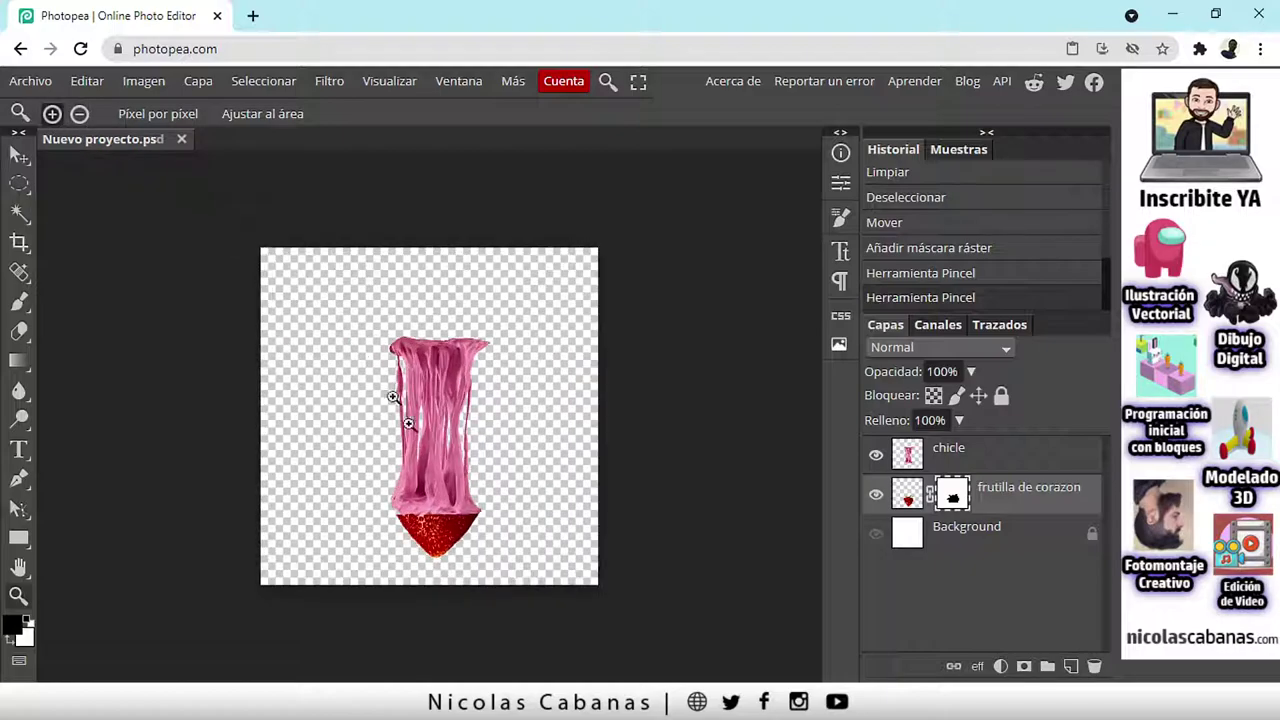
{"action": "left_click", "coordinate": [418, 436]}
{"action": "left_click", "coordinate": [410, 425]}
{"action": "left_click", "coordinate": [79, 114]}
{"action": "left_click", "coordinate": [189, 243]}
{"action": "left_click", "coordinate": [52, 113]}
{"action": "left_click", "coordinate": [288, 308]}
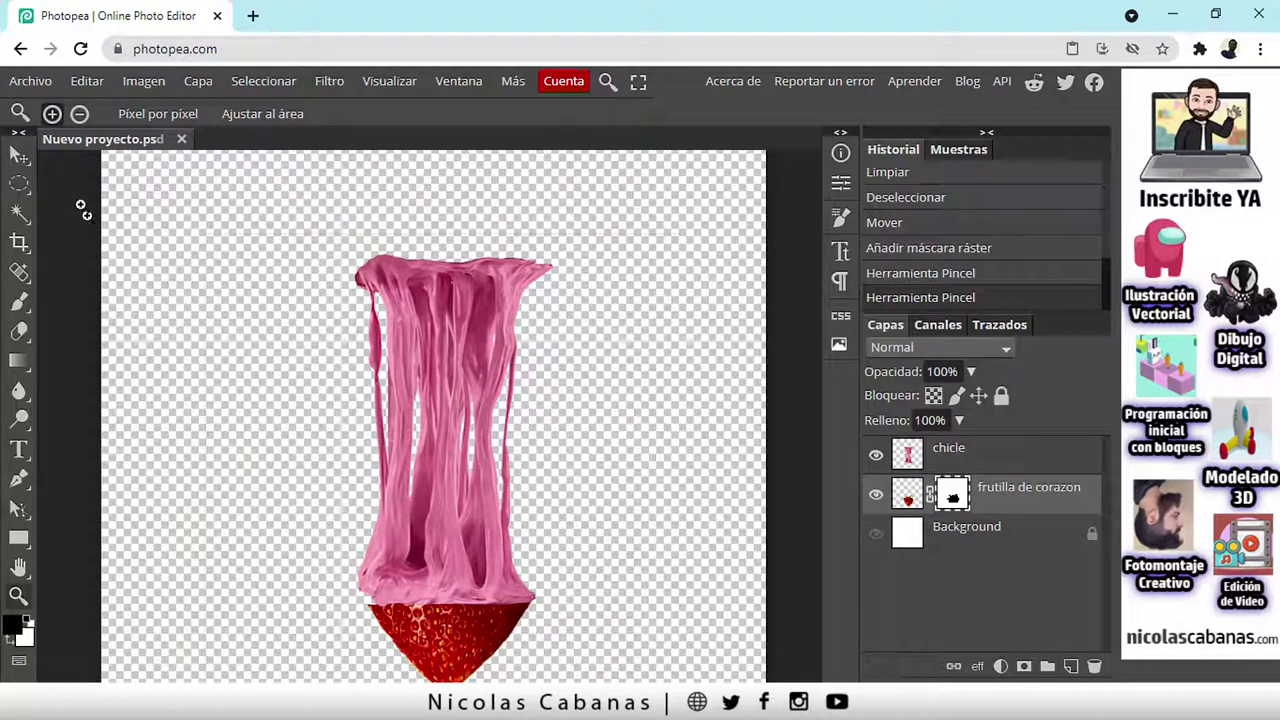
{"action": "left_click", "coordinate": [20, 157]}
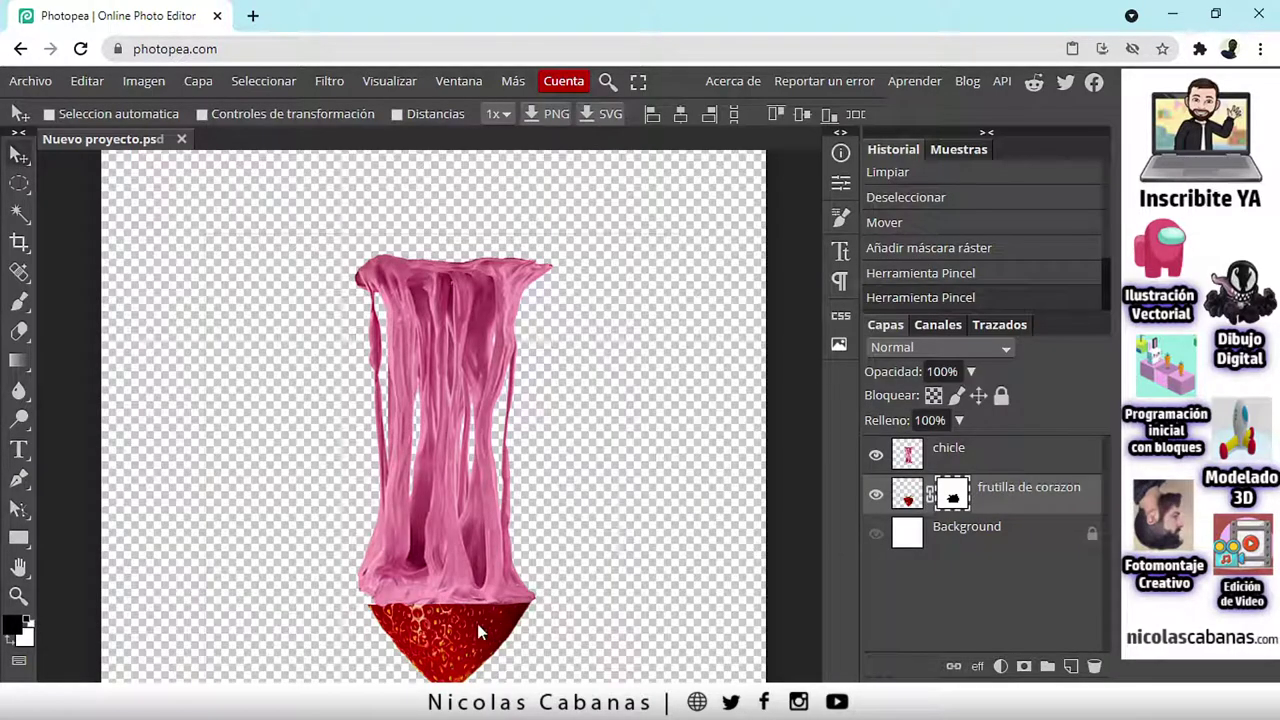
{"action": "scroll", "coordinate": [630, 520], "scroll_direction": "down", "scroll_amount": 1}
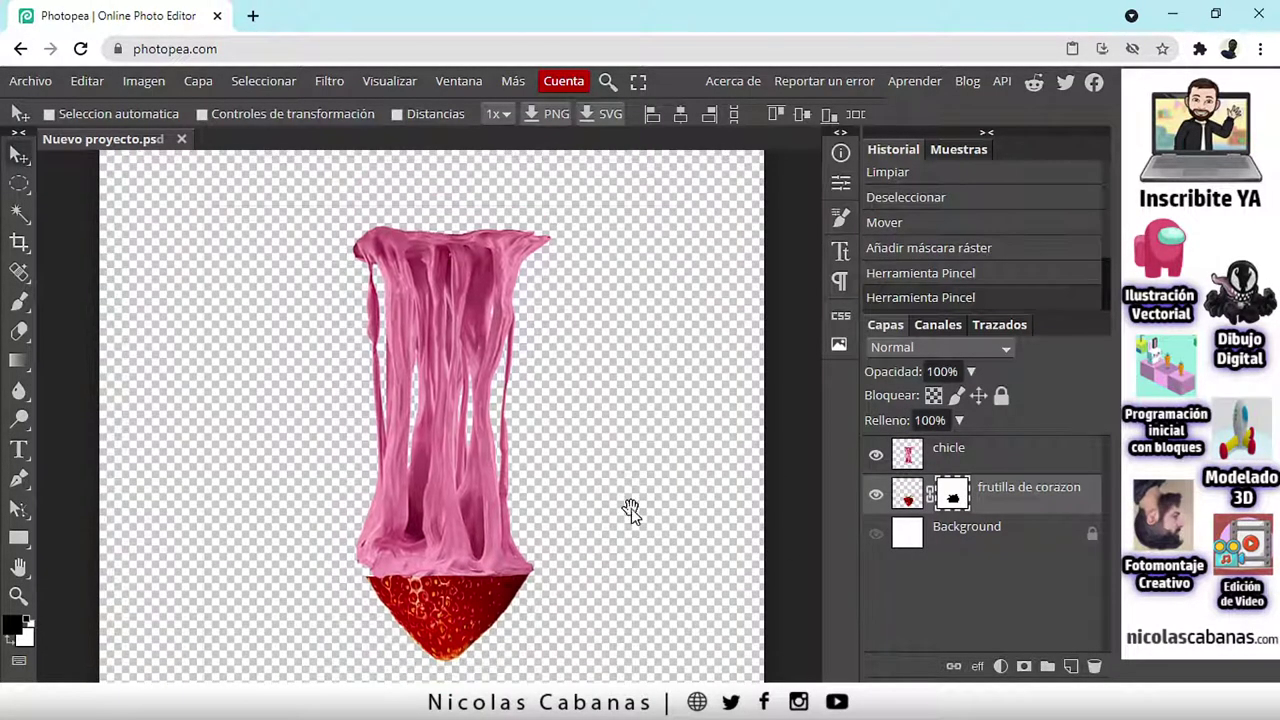
Step: Duplicate the frutilla de corazon layer, place the copy above chicle and move it up to the gum's upper end
{"action": "scroll", "coordinate": [534, 492], "scroll_direction": "down", "scroll_amount": 1}
{"action": "scroll", "coordinate": [470, 480], "scroll_direction": "up", "scroll_amount": 1}
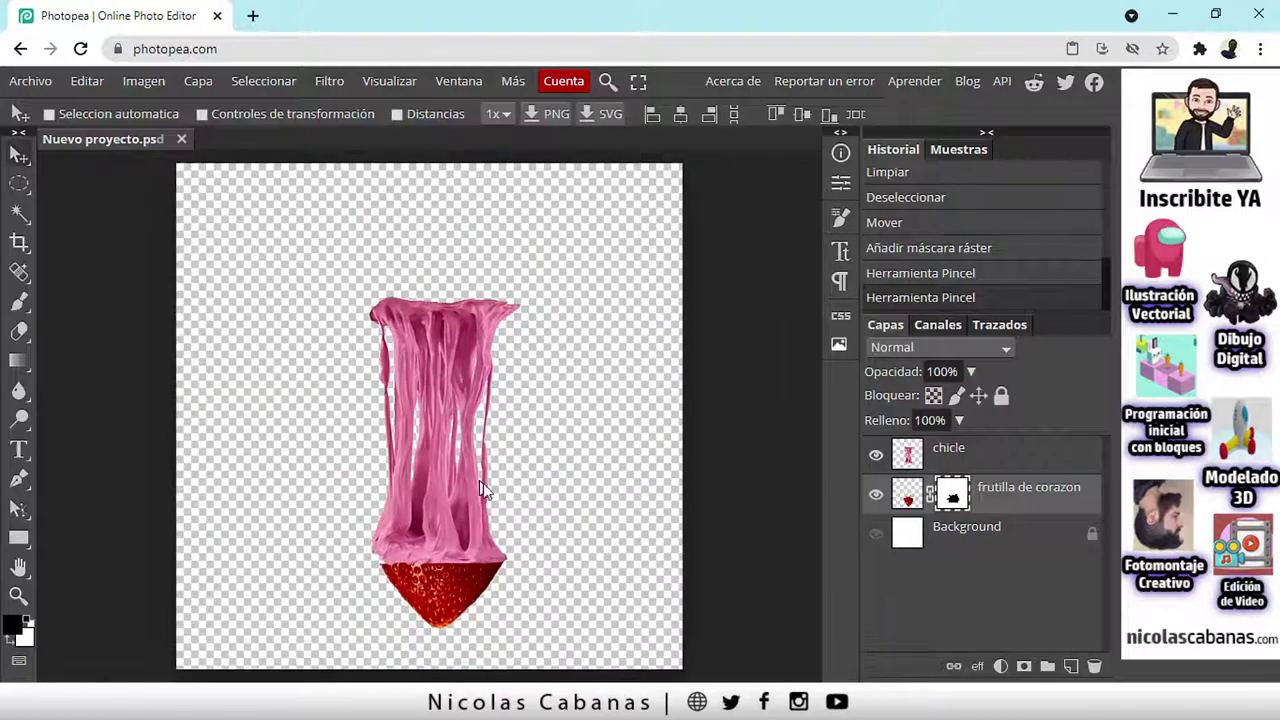
{"action": "right_click", "coordinate": [1057, 502]}
{"action": "right_click", "coordinate": [1046, 492]}
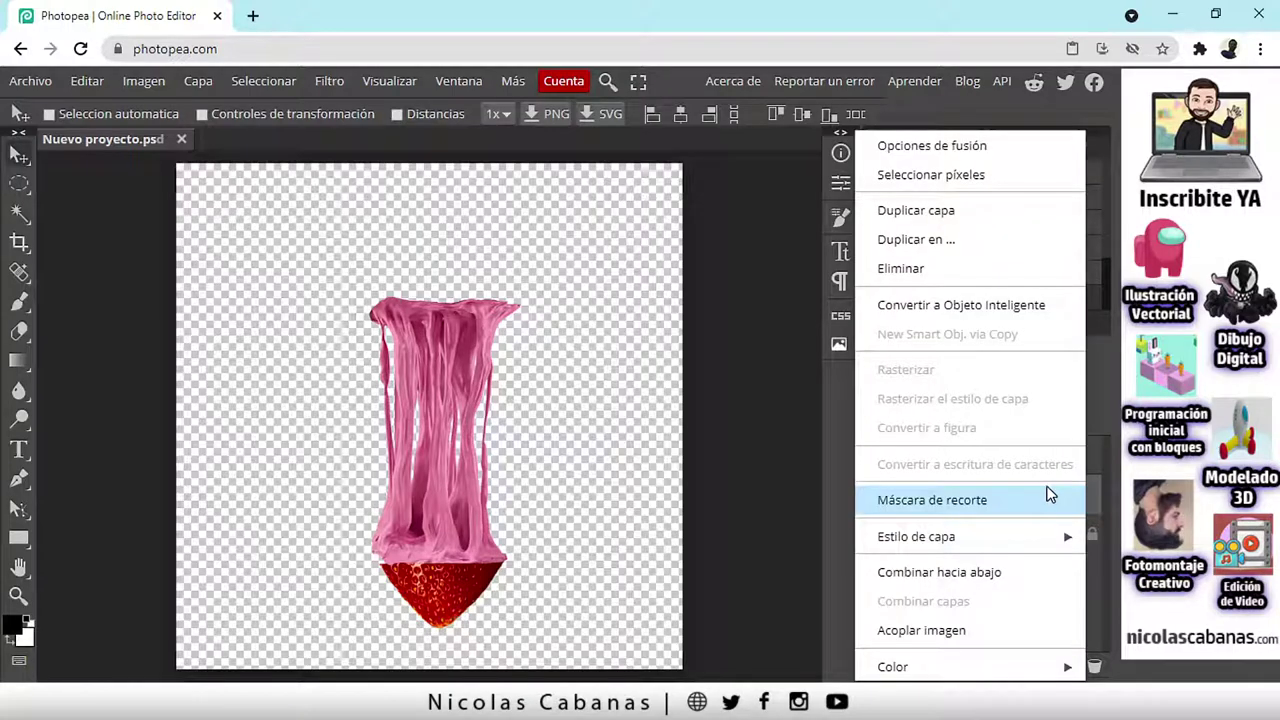
{"action": "left_click", "coordinate": [966, 230]}
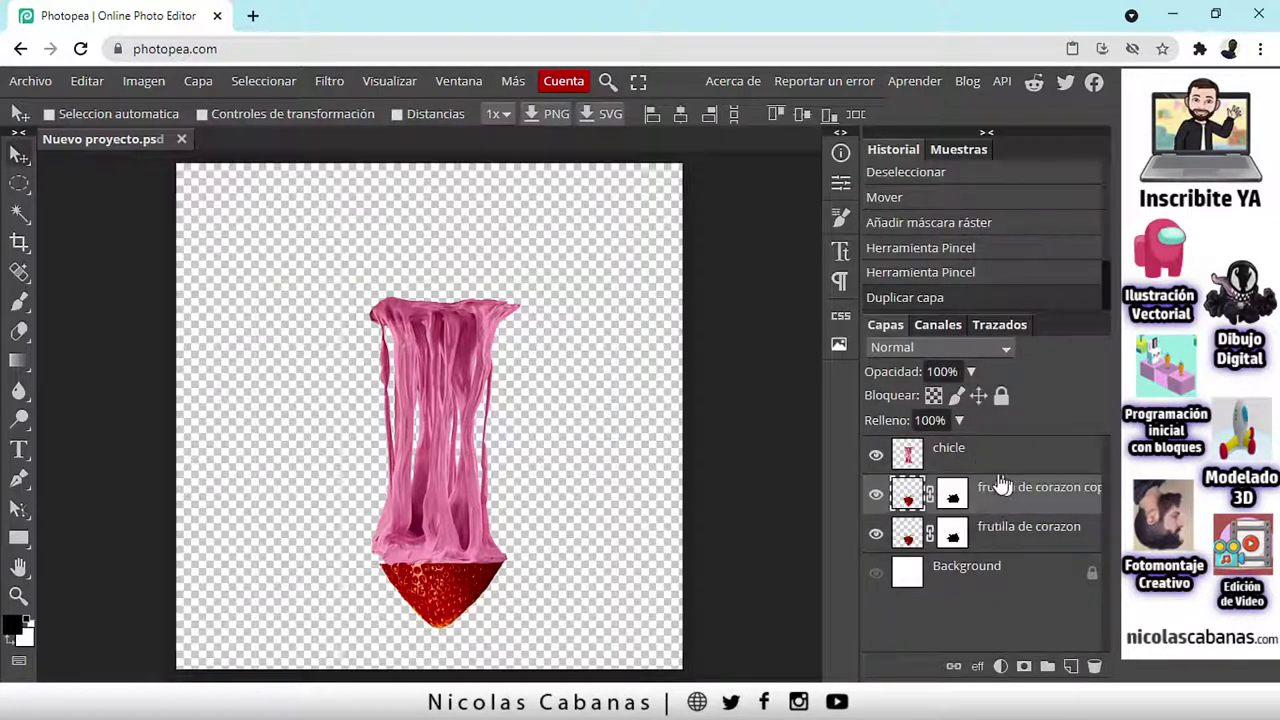
{"action": "left_click_drag", "start_coordinate": [992, 497], "coordinate": [1005, 435]}
{"action": "left_click_drag", "start_coordinate": [413, 576], "coordinate": [421, 408]}
{"action": "left_click_drag", "start_coordinate": [421, 347], "coordinate": [417, 322]}
Step: Clear the stray line on the strawberry copy across the gum's lower part using a wide rectangular selection
{"action": "scroll", "coordinate": [399, 598], "scroll_direction": "up", "scroll_amount": 3}
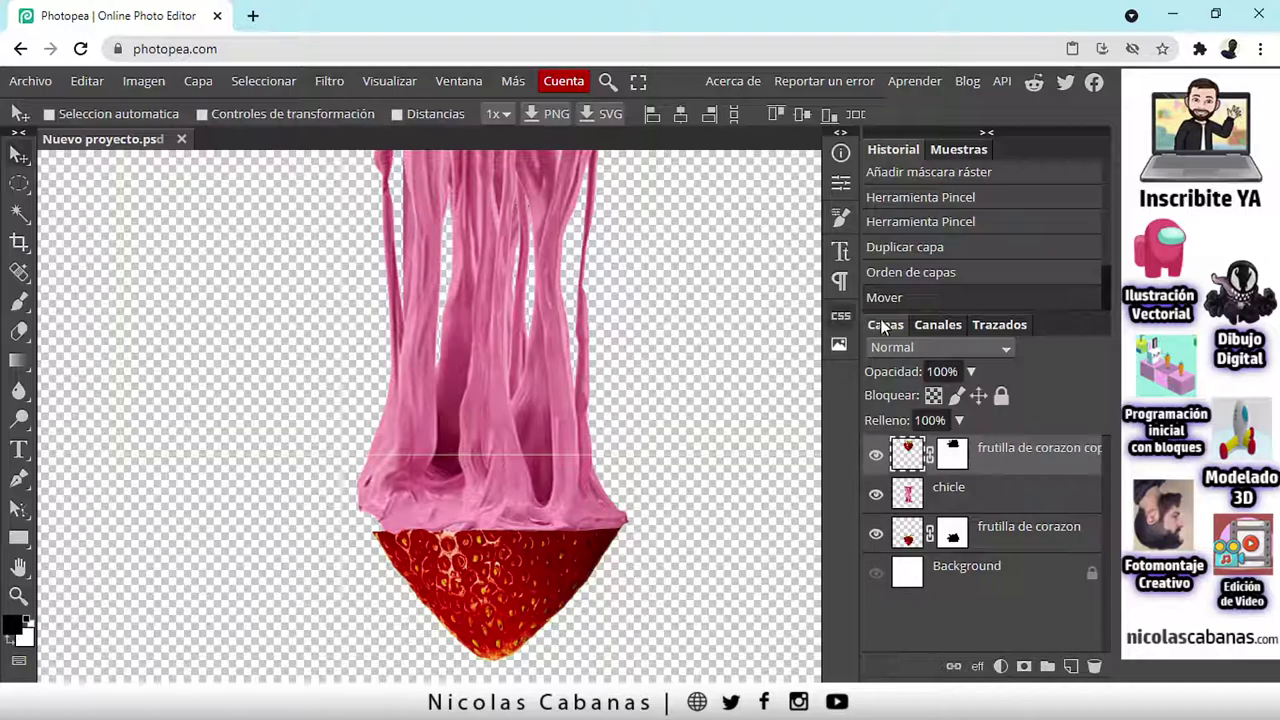
{"action": "right_click", "coordinate": [23, 182]}
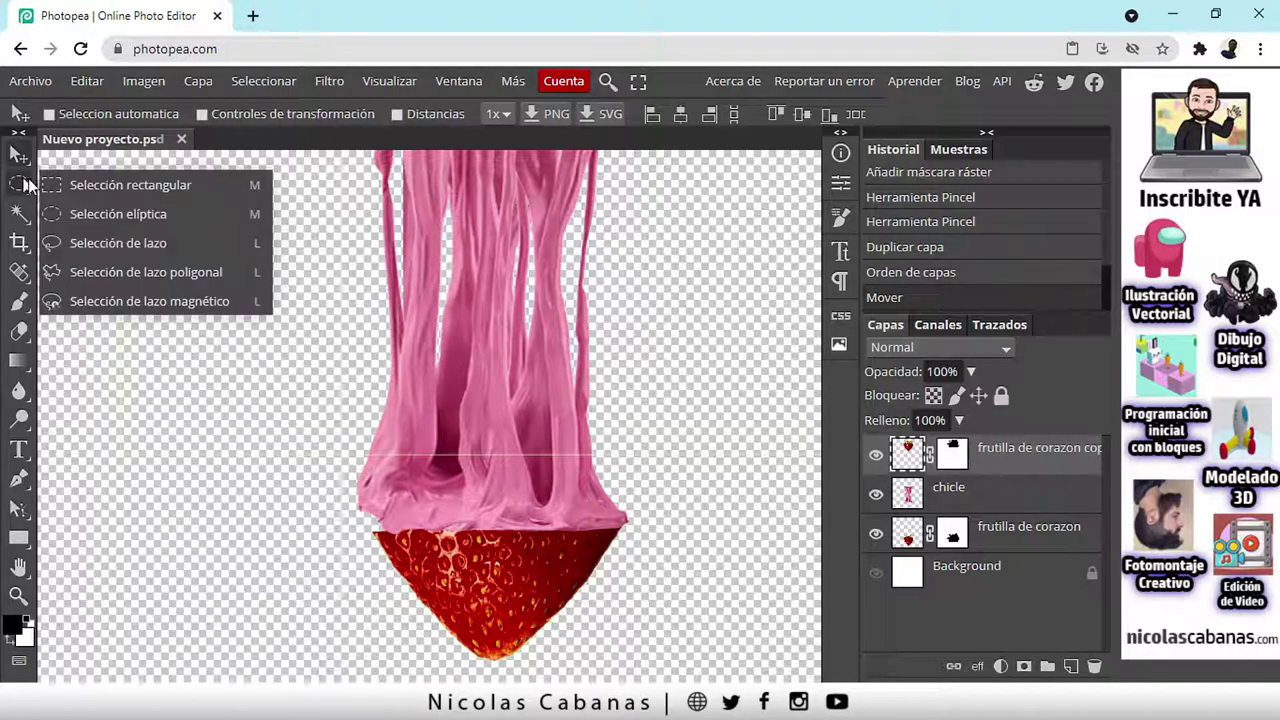
{"action": "left_click", "coordinate": [68, 184]}
{"action": "left_click_drag", "start_coordinate": [108, 383], "coordinate": [801, 513]}
{"action": "key", "text": "Delete"}
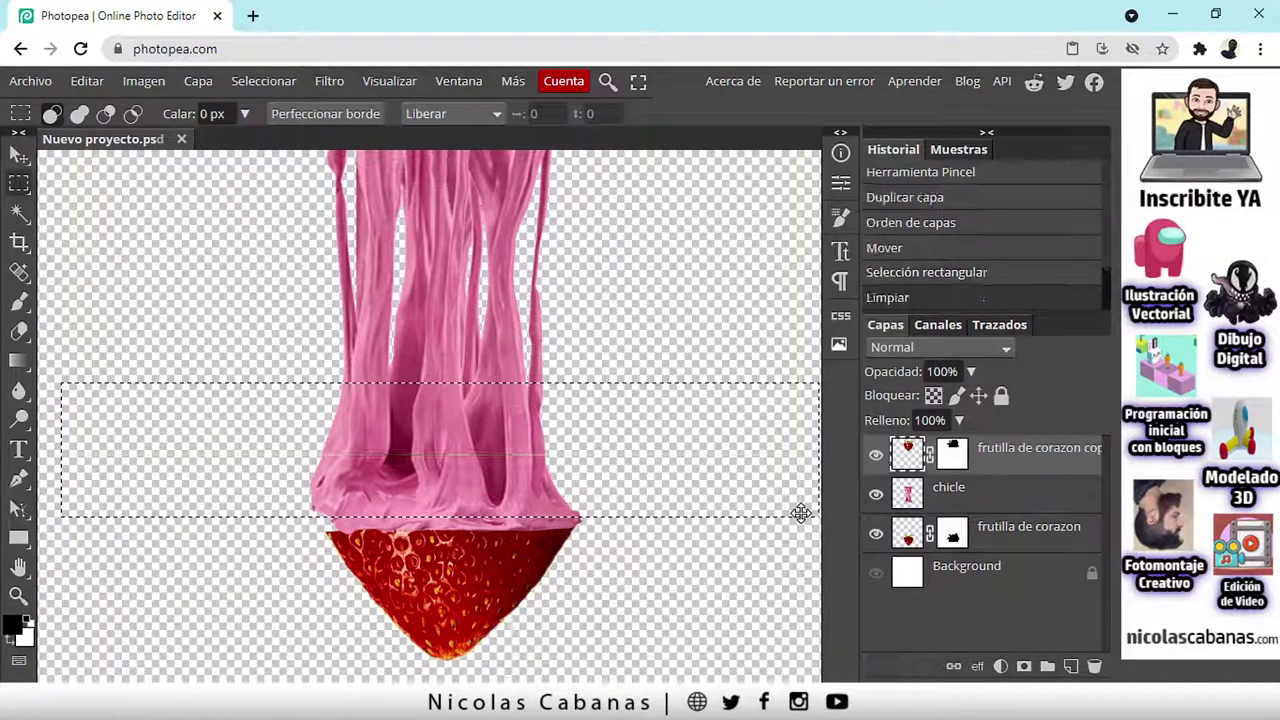
{"action": "scroll", "coordinate": [540, 440], "scroll_direction": "down", "scroll_amount": 4}
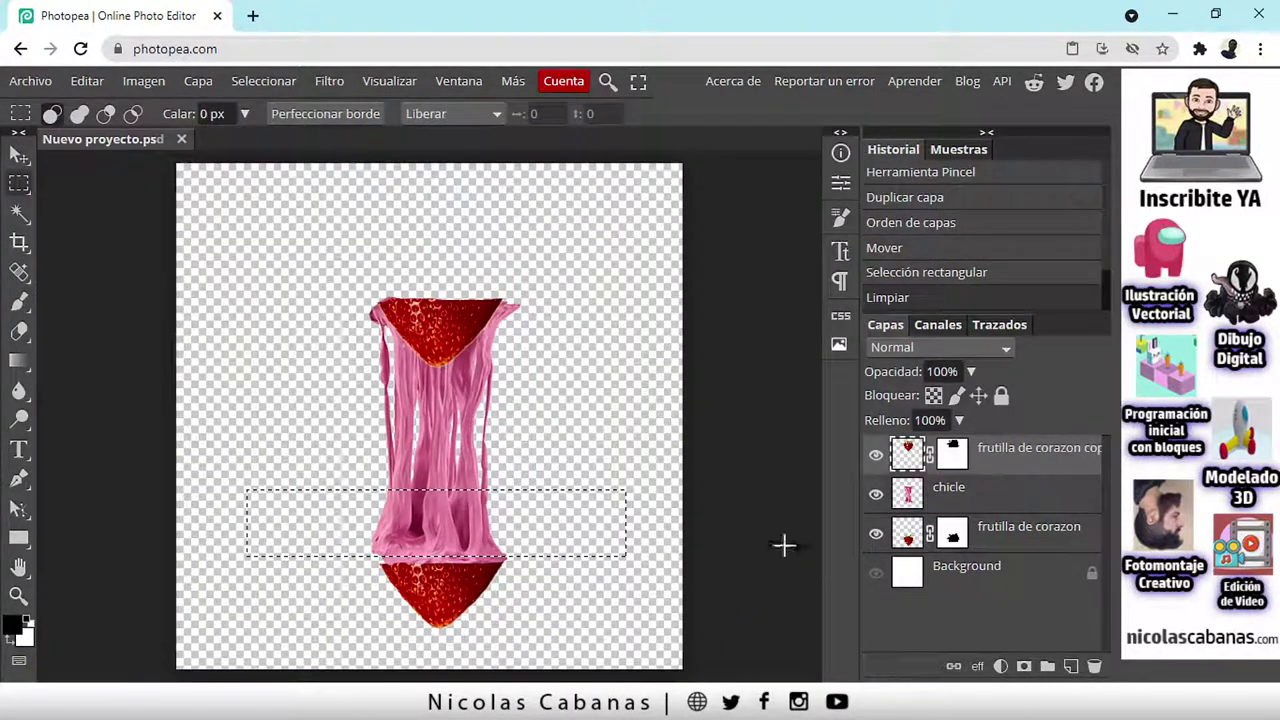
Step: Show the white Background layer, deselect, and delete the duplicated strawberry layer
{"action": "left_click", "coordinate": [876, 576]}
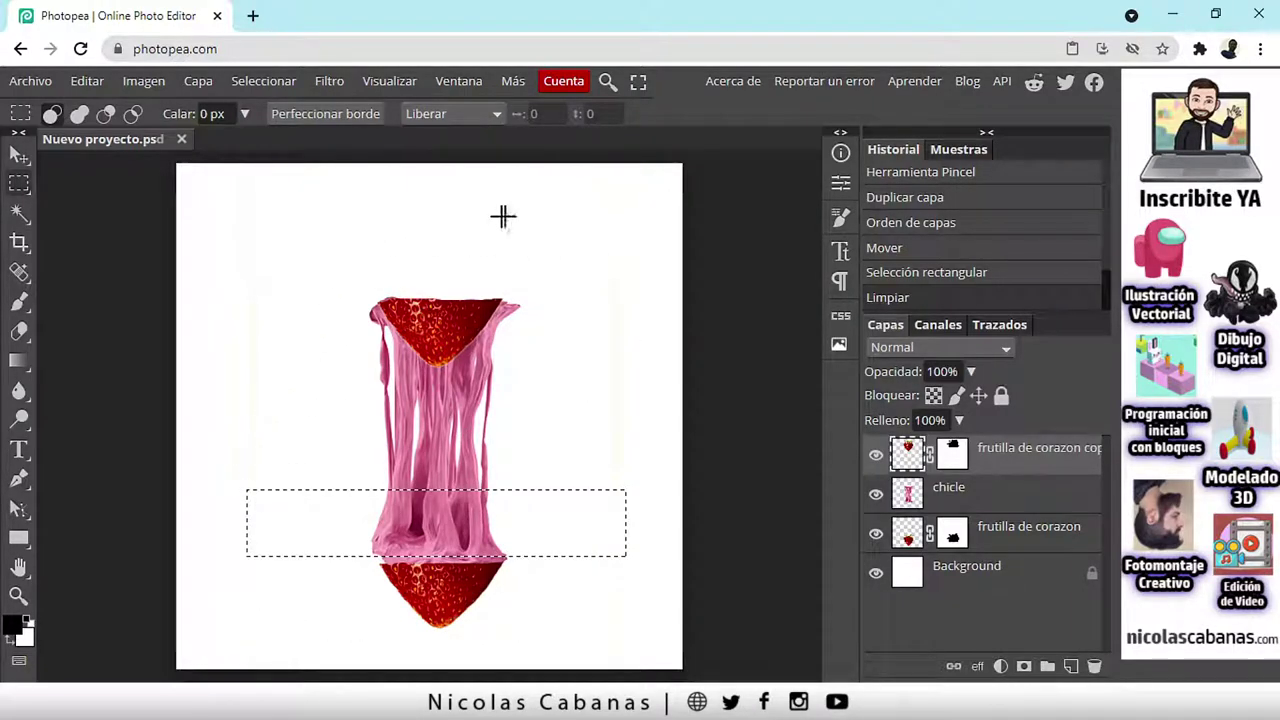
{"action": "left_click", "coordinate": [314, 440]}
{"action": "left_click_drag", "start_coordinate": [337, 557], "coordinate": [340, 590]}
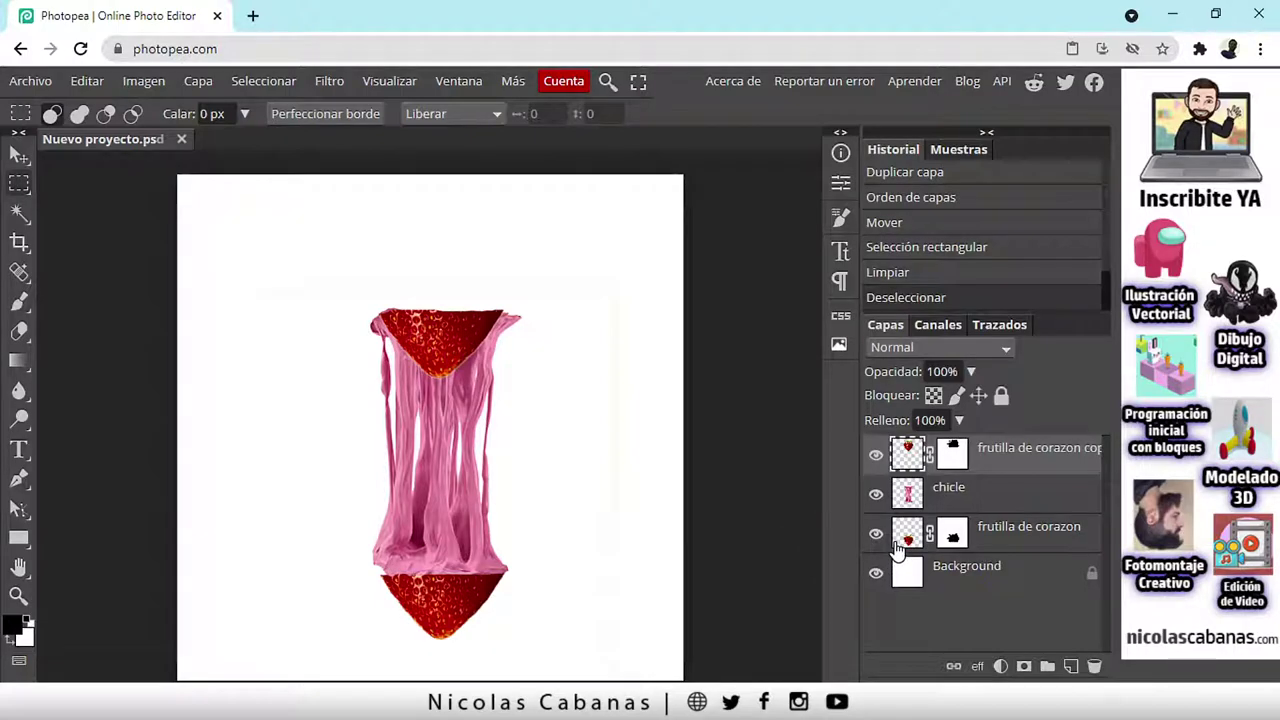
{"action": "left_click", "coordinate": [1093, 666]}
{"action": "left_click", "coordinate": [1012, 490]}
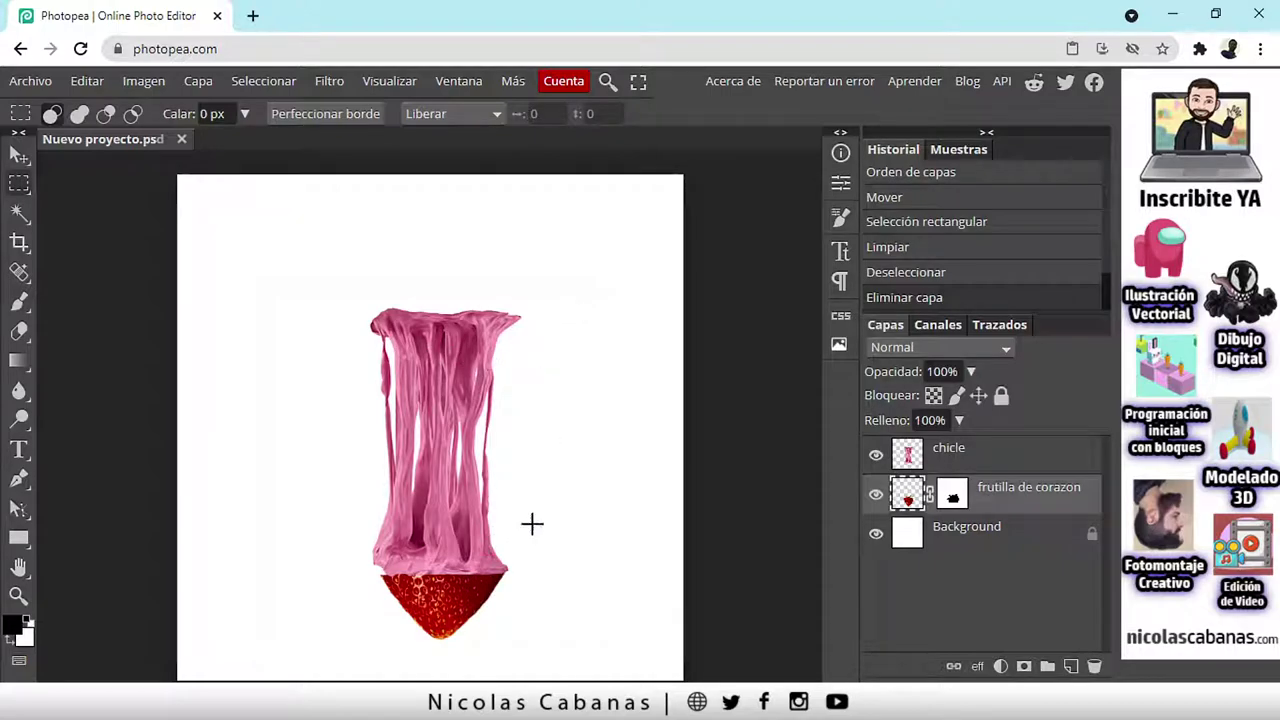
Step: Clear leftover pixels on the frutilla de corazon layer with a tall, narrow rectangular selection along the canvas's left side
{"action": "scroll", "coordinate": [529, 523], "scroll_direction": "down", "scroll_amount": 2}
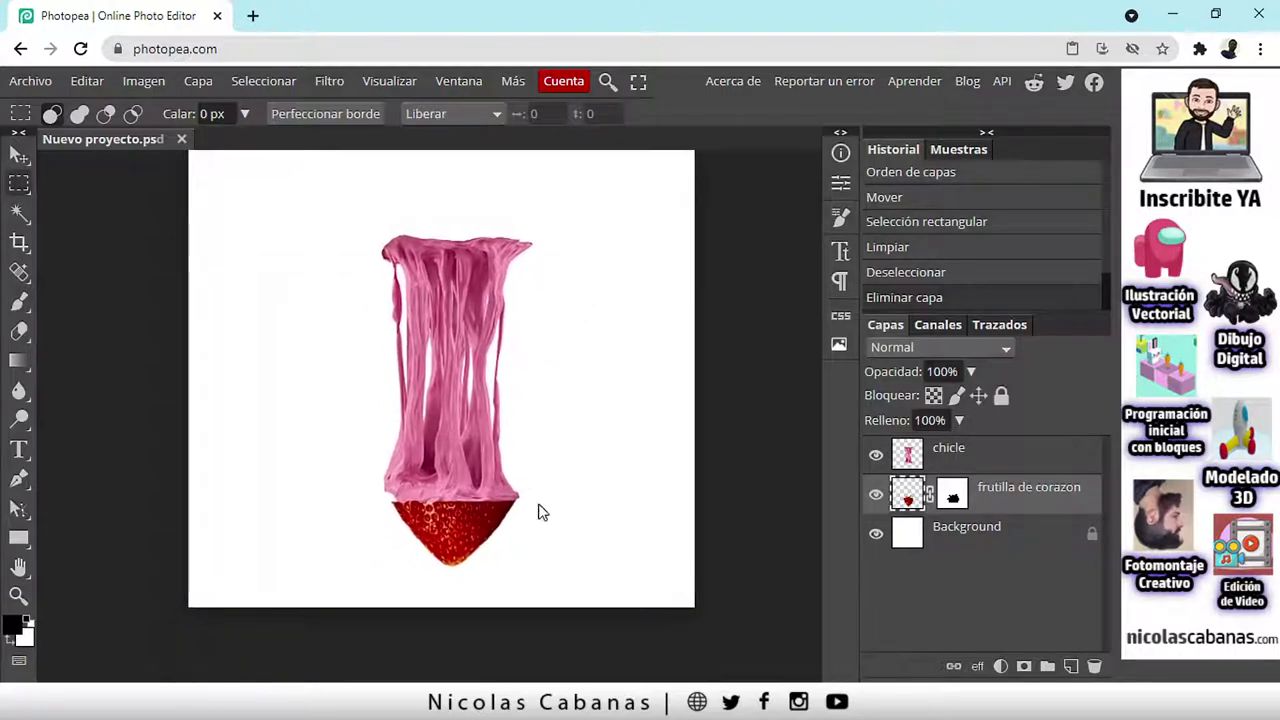
{"action": "key", "text": "z"}
{"action": "scroll", "coordinate": [434, 560], "scroll_direction": "up", "scroll_amount": 2}
{"action": "left_click", "coordinate": [422, 605]}
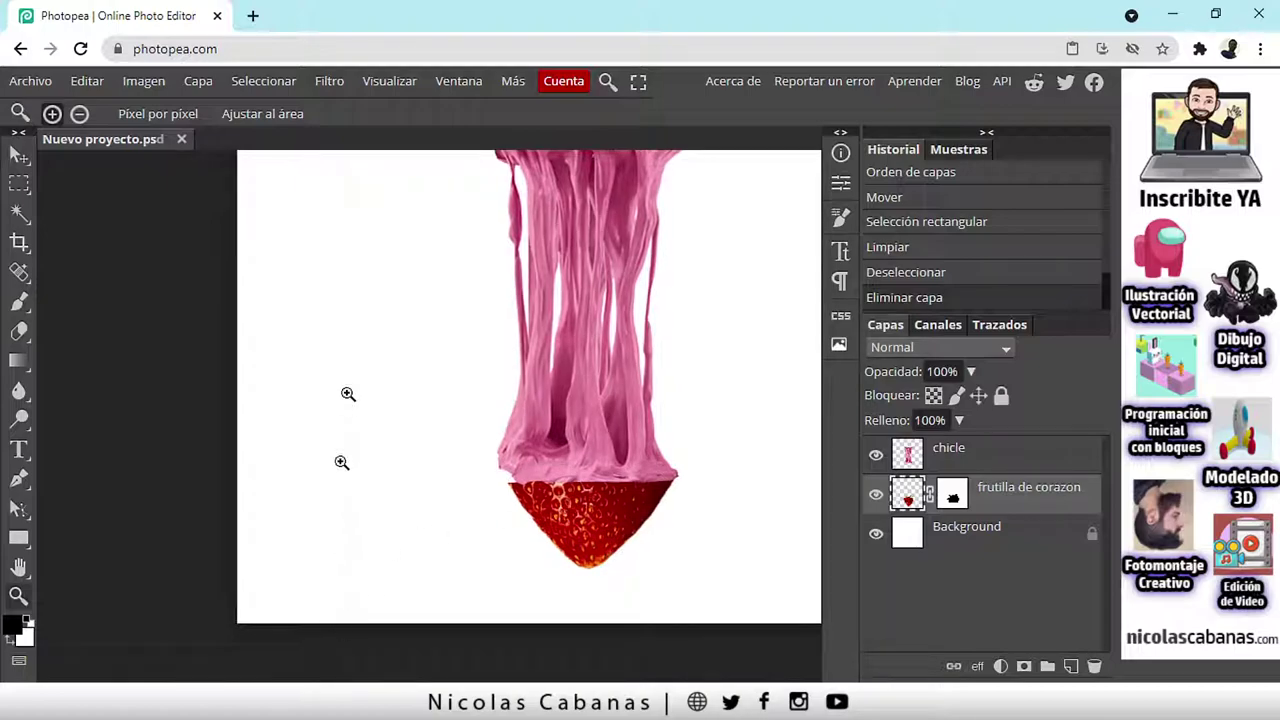
{"action": "left_click", "coordinate": [430, 500], "text": "alt"}
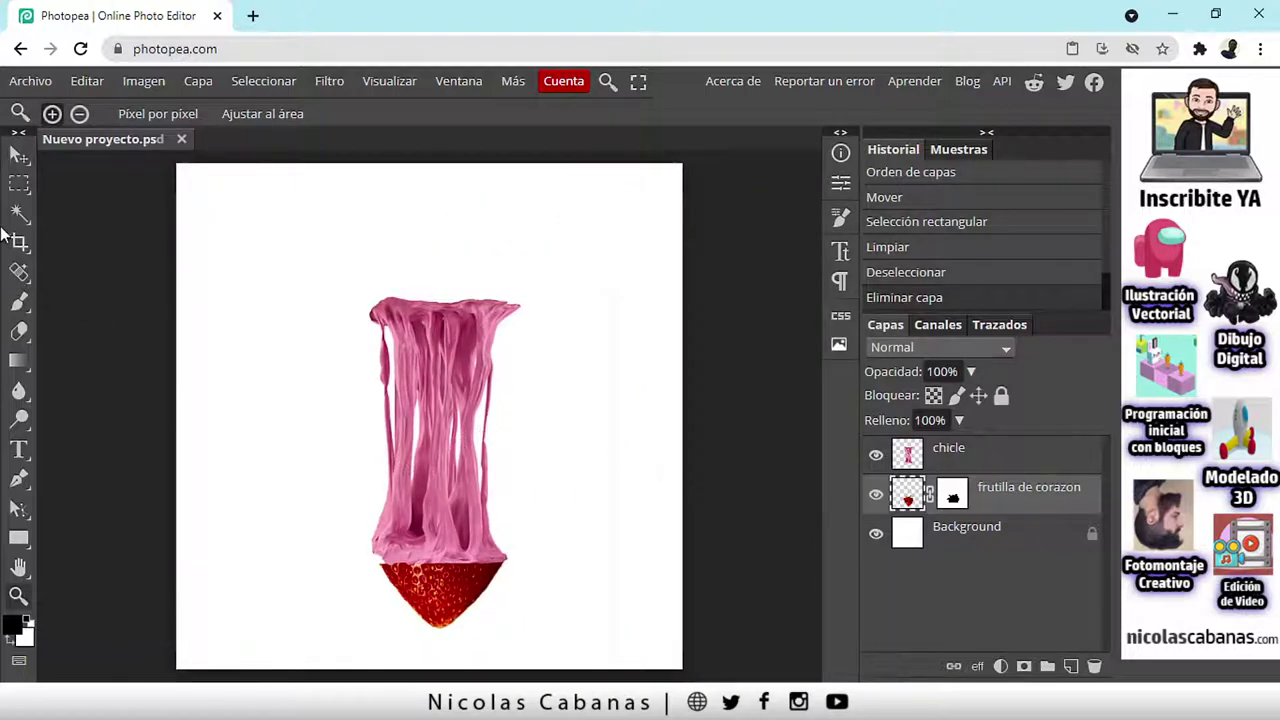
{"action": "left_click", "coordinate": [18, 184]}
{"action": "left_click_drag", "start_coordinate": [234, 267], "coordinate": [279, 670]}
{"action": "scroll", "coordinate": [250, 570], "scroll_direction": "up", "scroll_amount": 4}
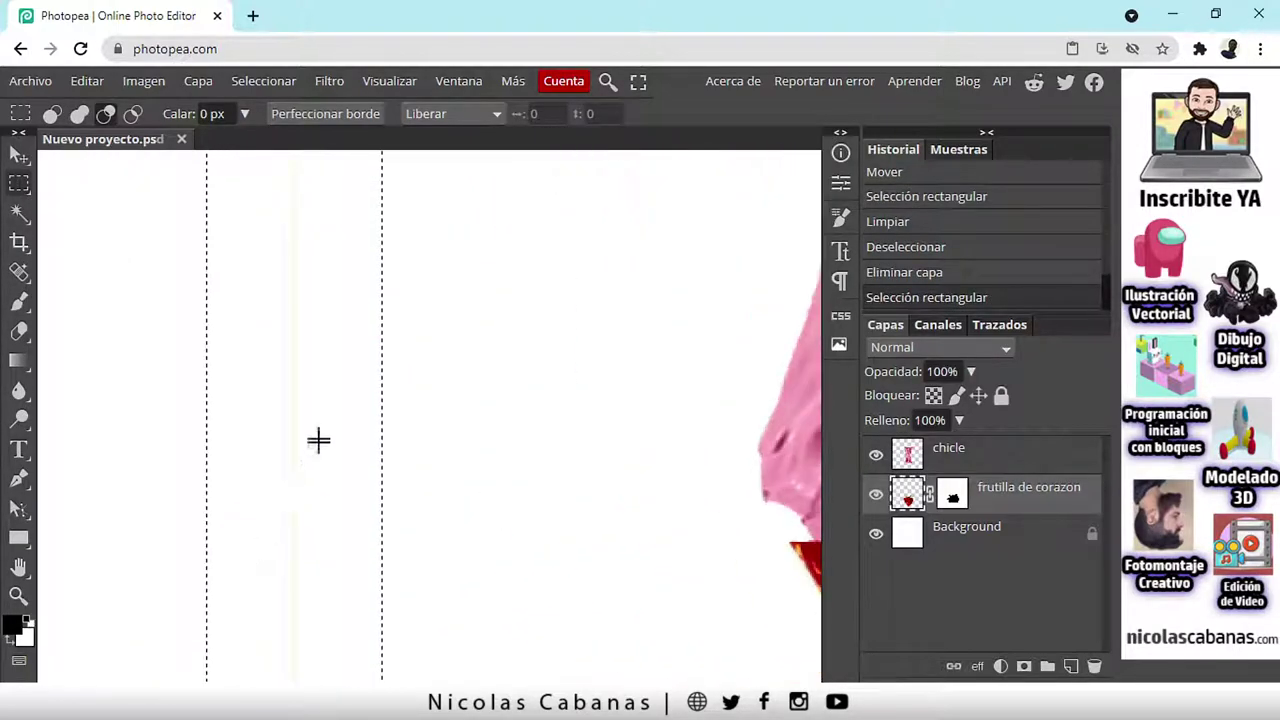
{"action": "scroll", "coordinate": [290, 530], "scroll_direction": "down", "scroll_amount": 4}
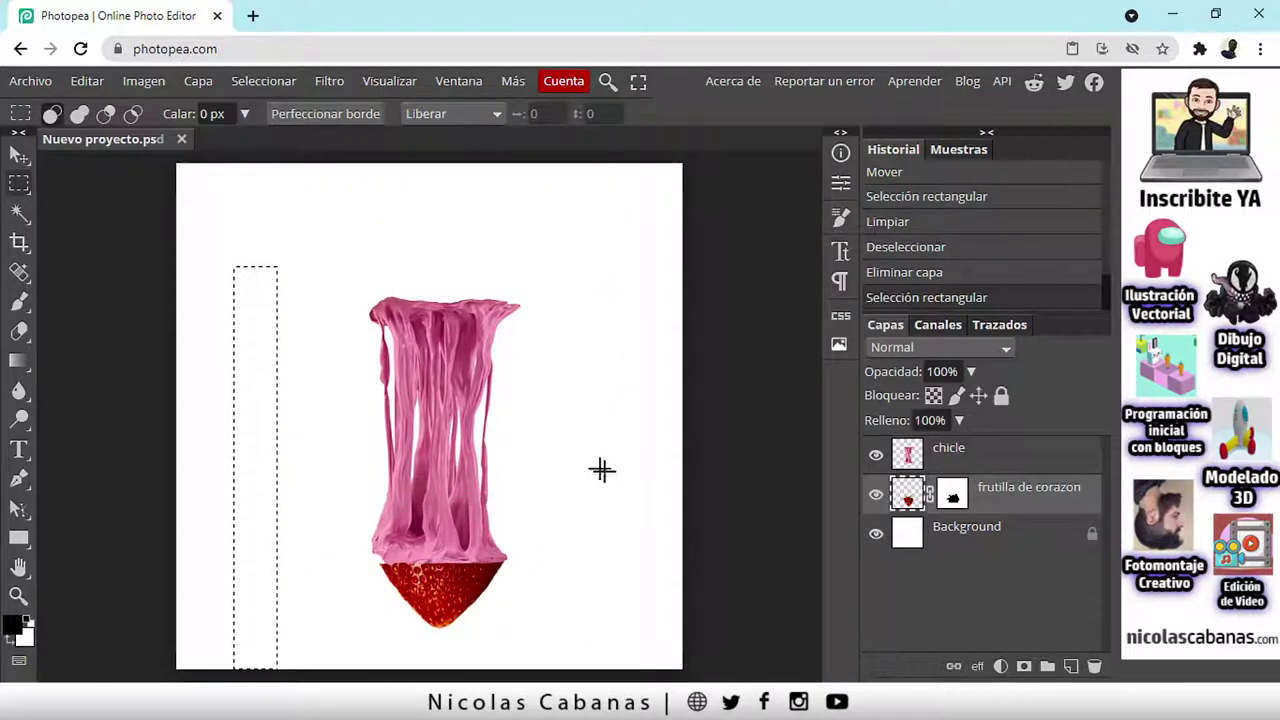
{"action": "key", "text": "Delete"}
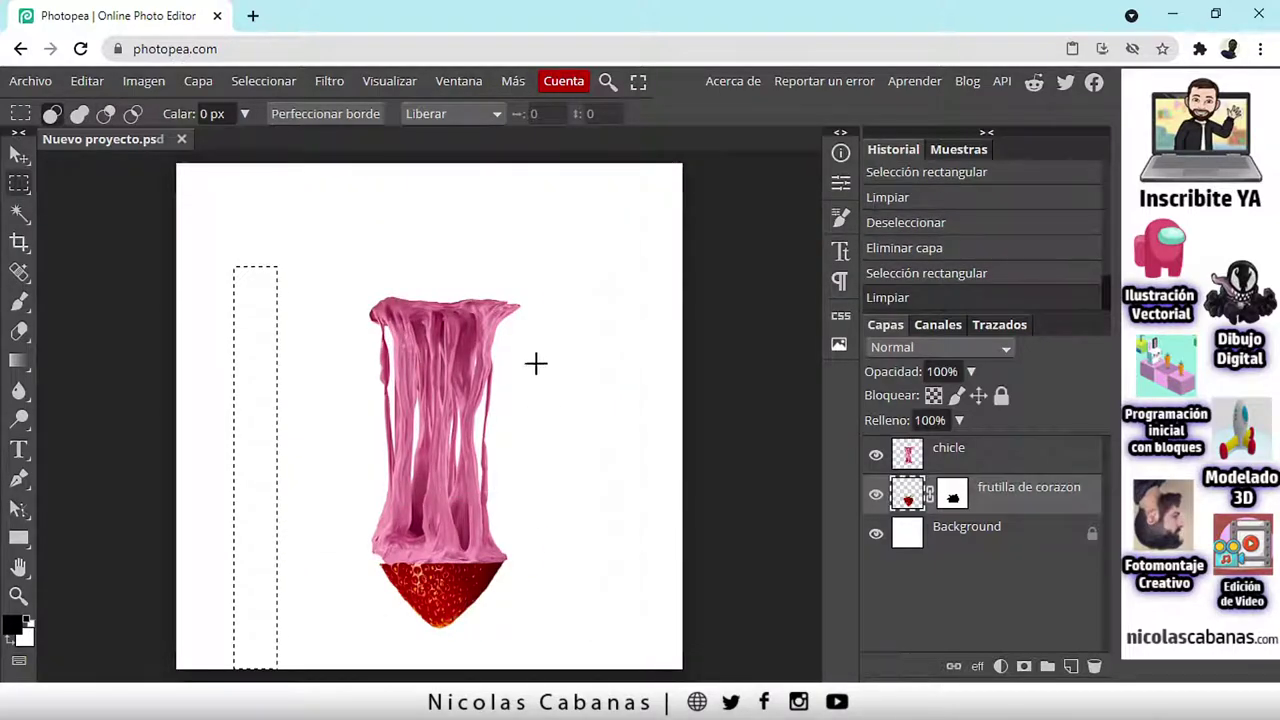
Step: Clear a thin horizontal strip above the gum and a tall strip to its right on the frutilla de corazon layer, then deselect
{"action": "key", "text": "ctrl+d"}
{"action": "left_click_drag", "start_coordinate": [257, 276], "coordinate": [646, 289]}
{"action": "key", "text": "Delete"}
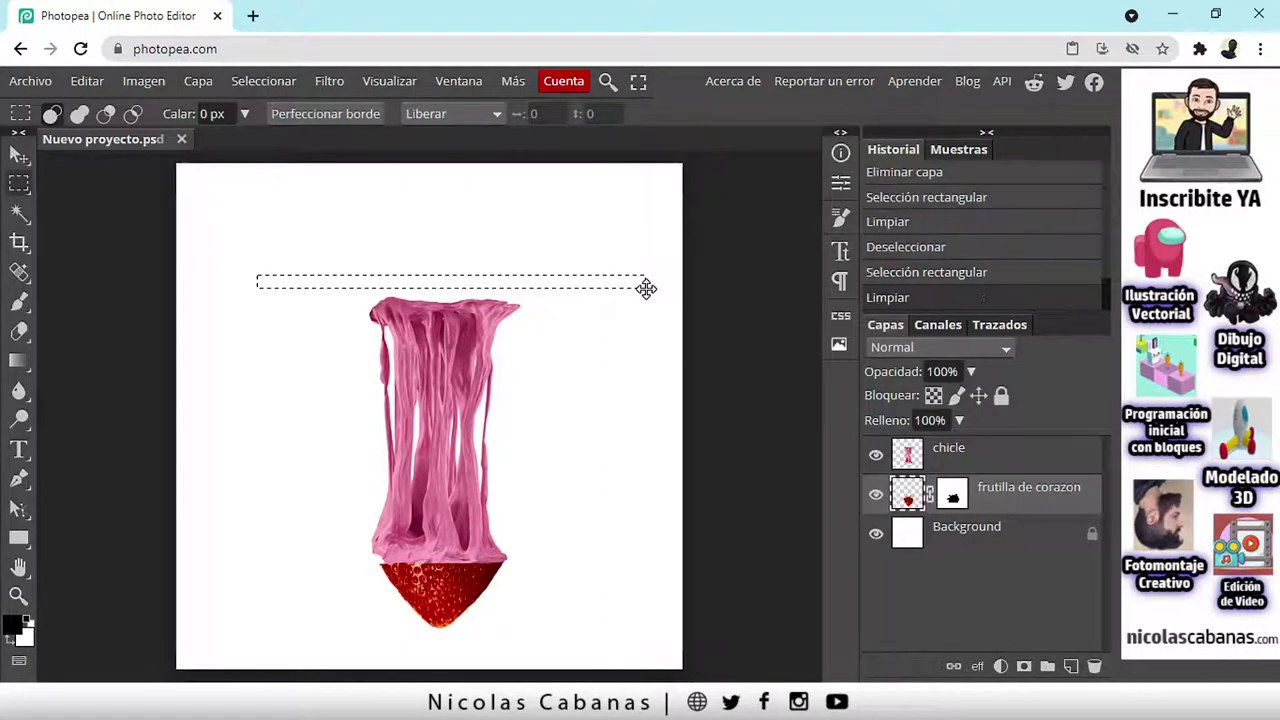
{"action": "left_click", "coordinate": [265, 82]}
{"action": "left_click", "coordinate": [283, 138]}
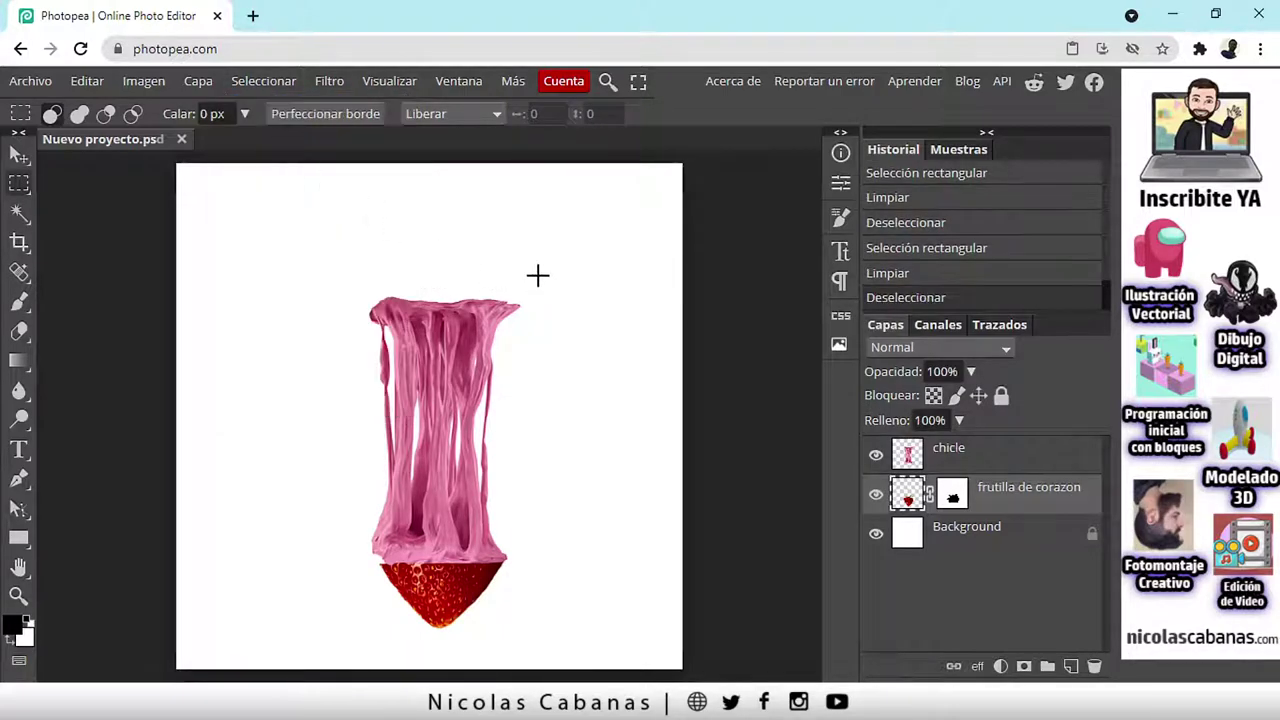
{"action": "left_click_drag", "start_coordinate": [602, 285], "coordinate": [642, 668]}
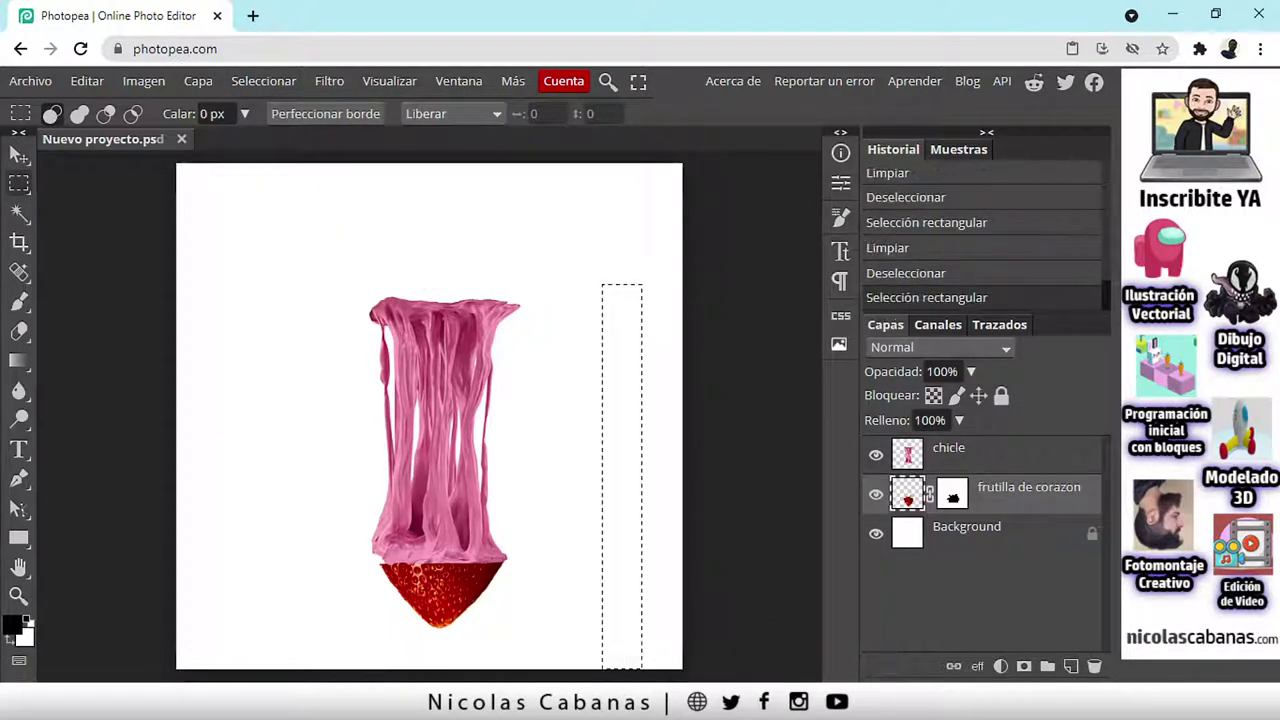
{"action": "left_click", "coordinate": [566, 554]}
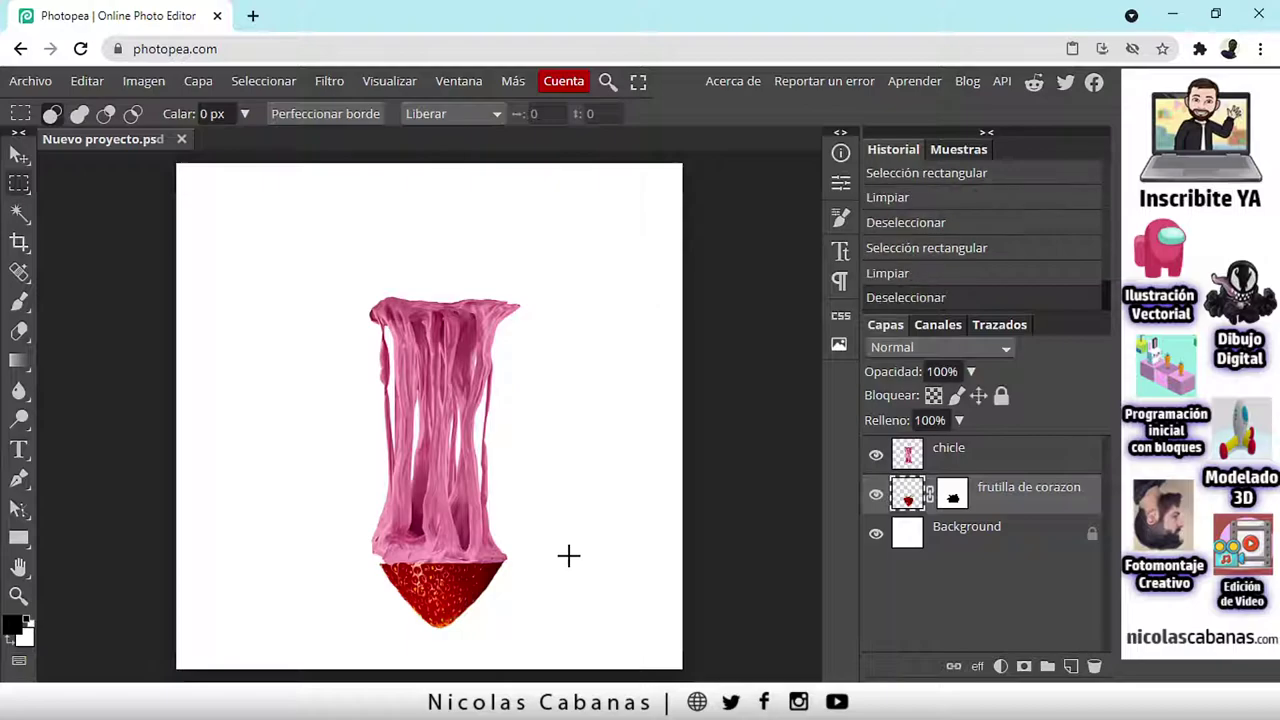
Step: Duplicate the cleaned frutilla de corazon layer beneath chicle and move the copy up behind the gum's upper edge
{"action": "right_click", "coordinate": [1051, 502]}
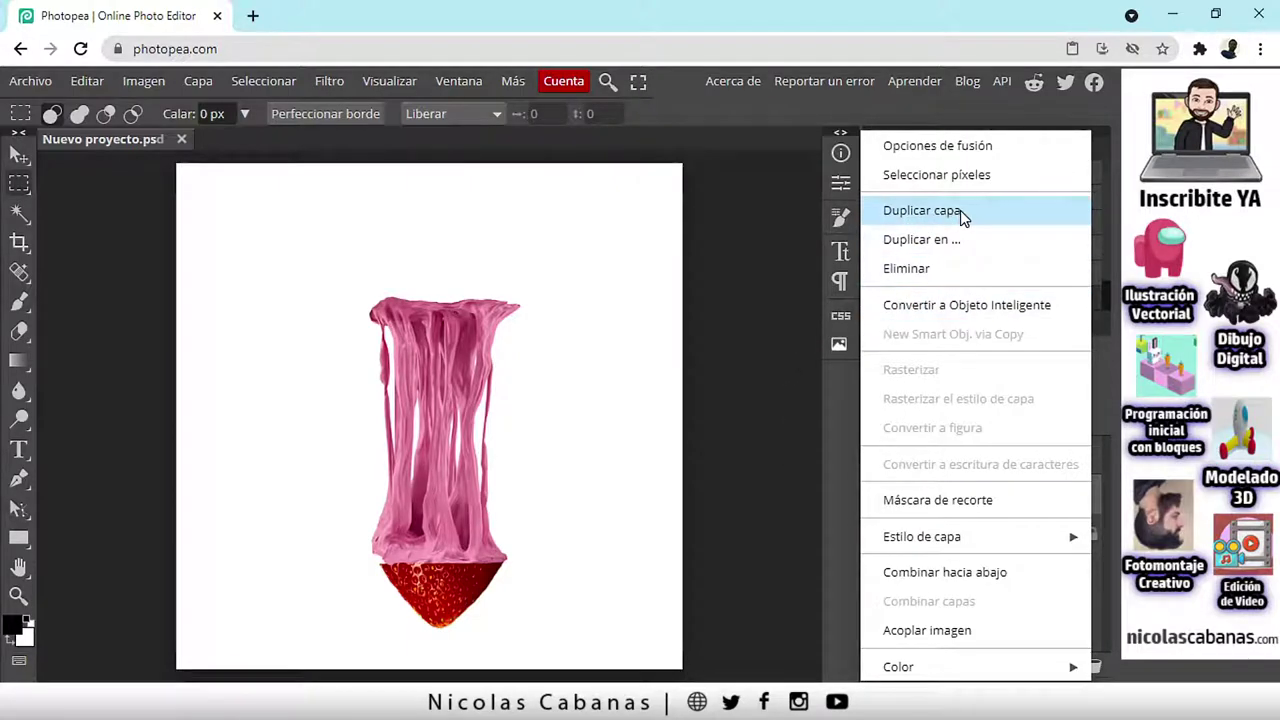
{"action": "left_click", "coordinate": [1003, 220]}
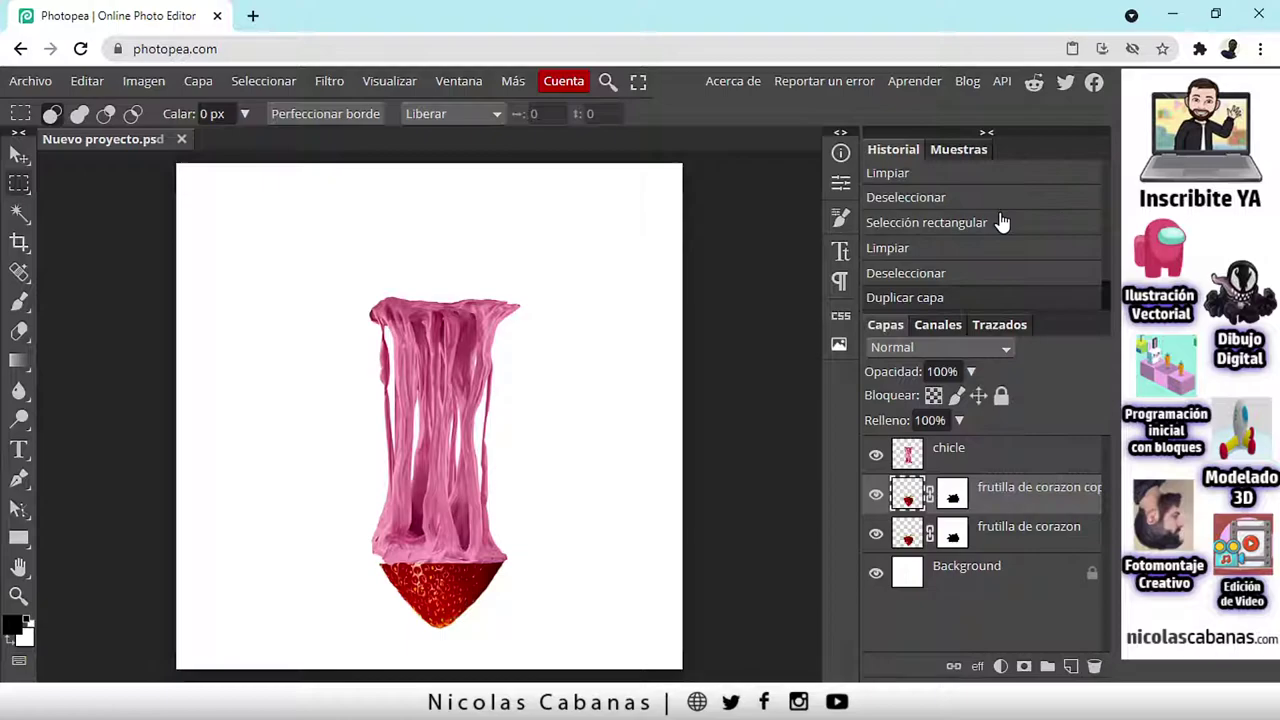
{"action": "left_click", "coordinate": [19, 155]}
{"action": "left_click_drag", "start_coordinate": [429, 586], "coordinate": [434, 318]}
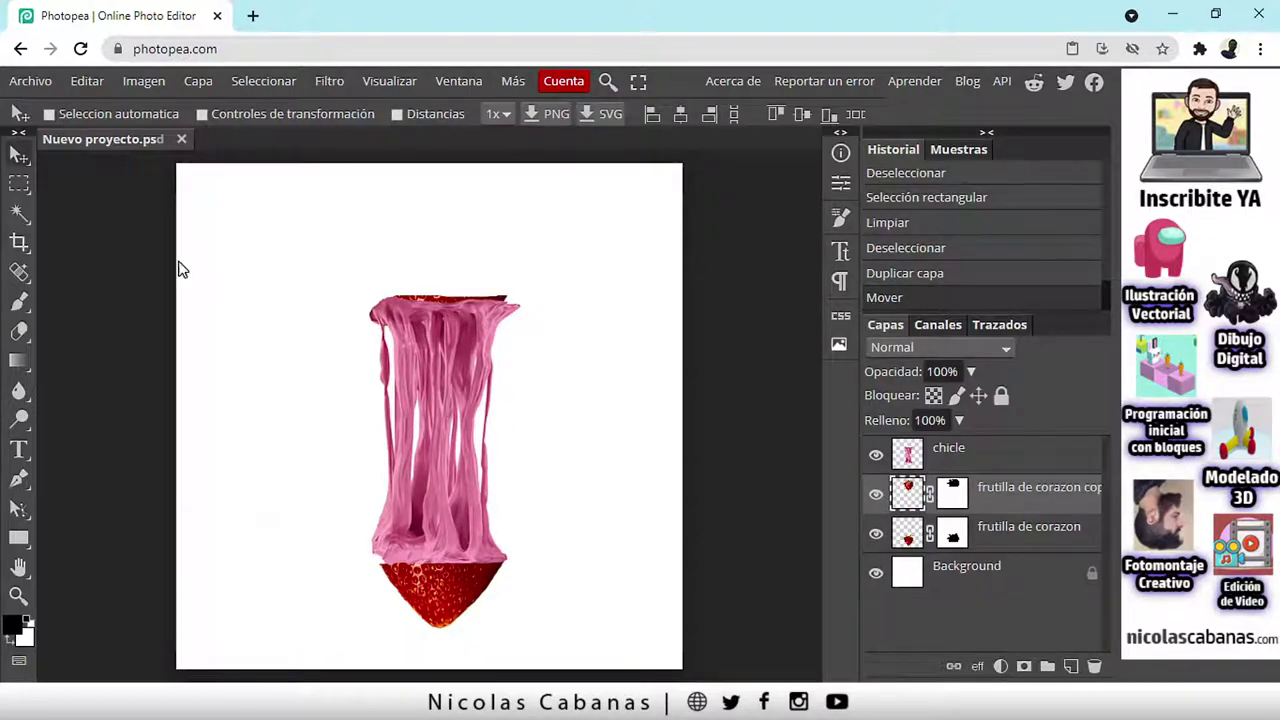
Step: Clear leftover pixels from the strawberry copy's image, not its mask, in a tall rectangular strip left of the gum, and deselect
{"action": "left_click", "coordinate": [19, 183]}
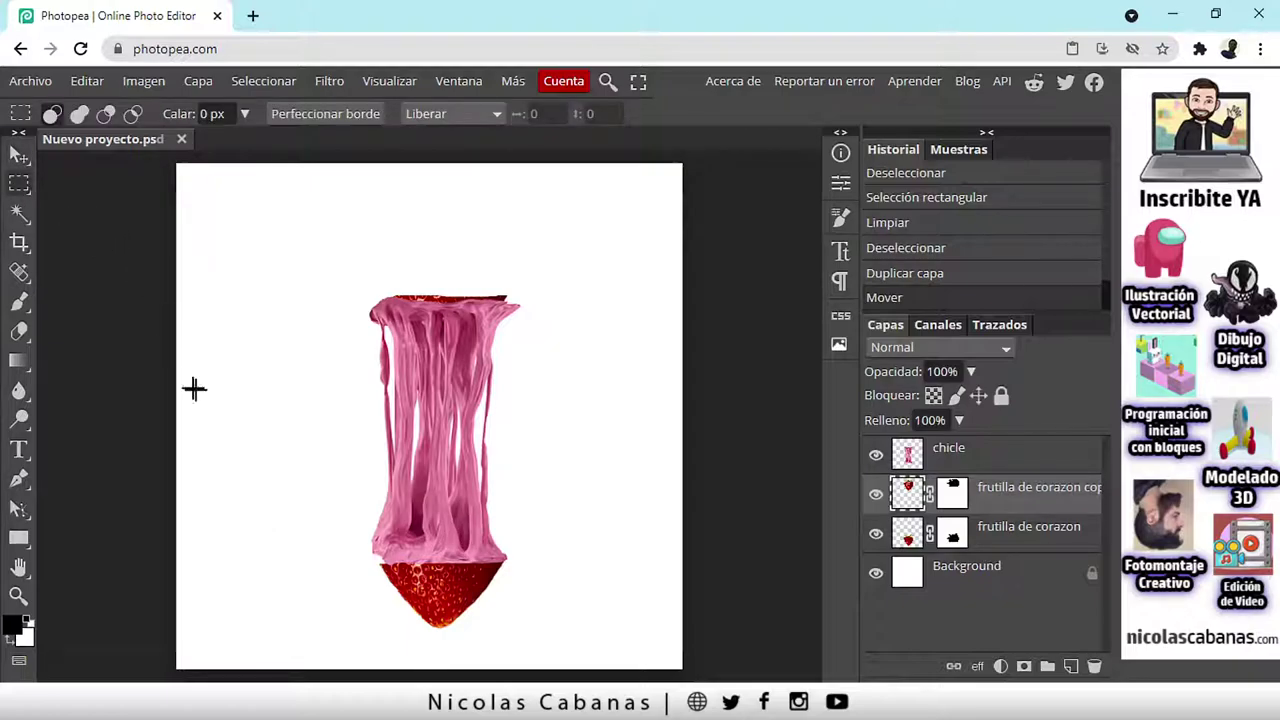
{"action": "scroll", "coordinate": [186, 449], "scroll_direction": "up", "scroll_amount": 3}
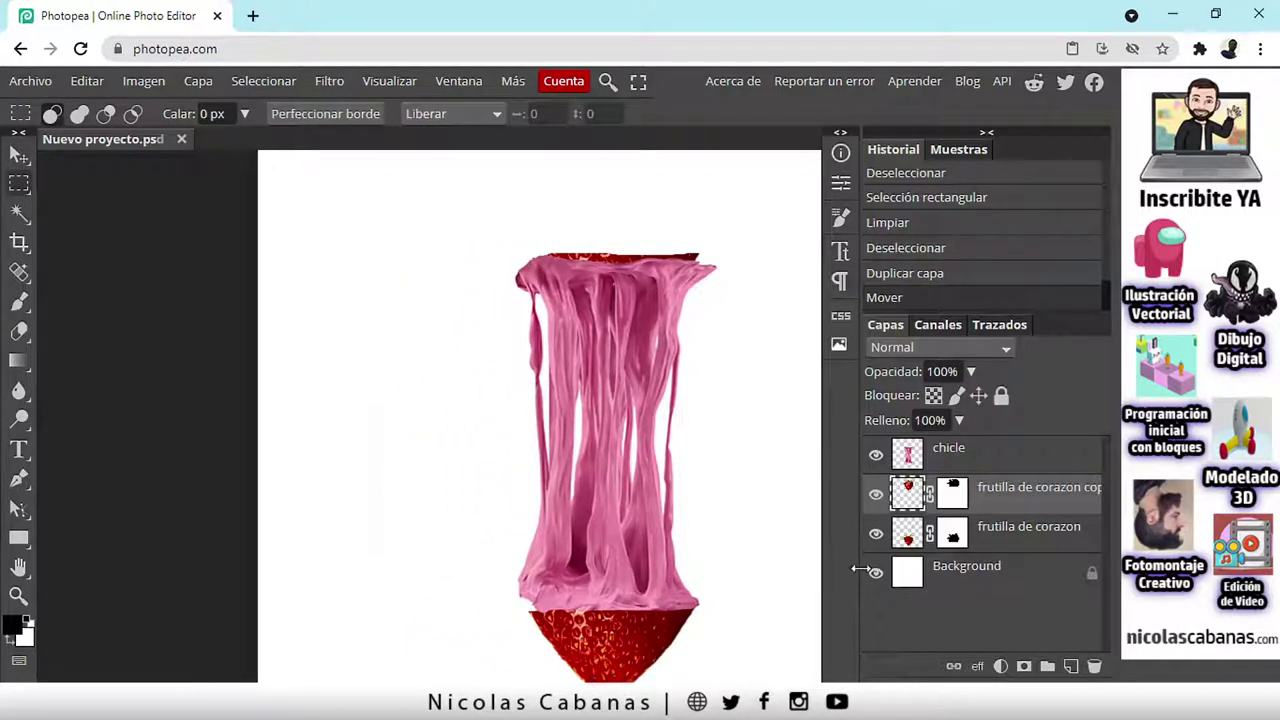
{"action": "left_click", "coordinate": [876, 572]}
{"action": "left_click", "coordinate": [876, 572]}
{"action": "left_click_drag", "start_coordinate": [351, 567], "coordinate": [386, 207]}
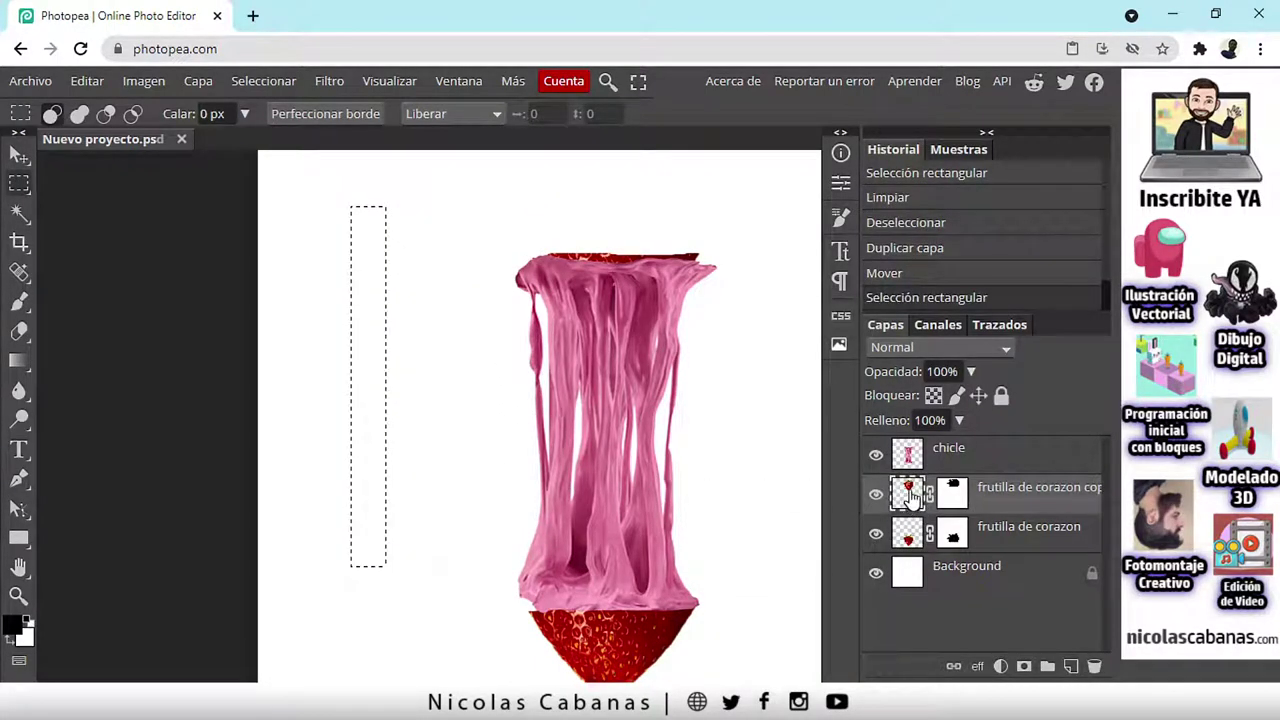
{"action": "left_click", "coordinate": [948, 500]}
{"action": "left_click", "coordinate": [912, 503]}
{"action": "key", "text": "Delete"}
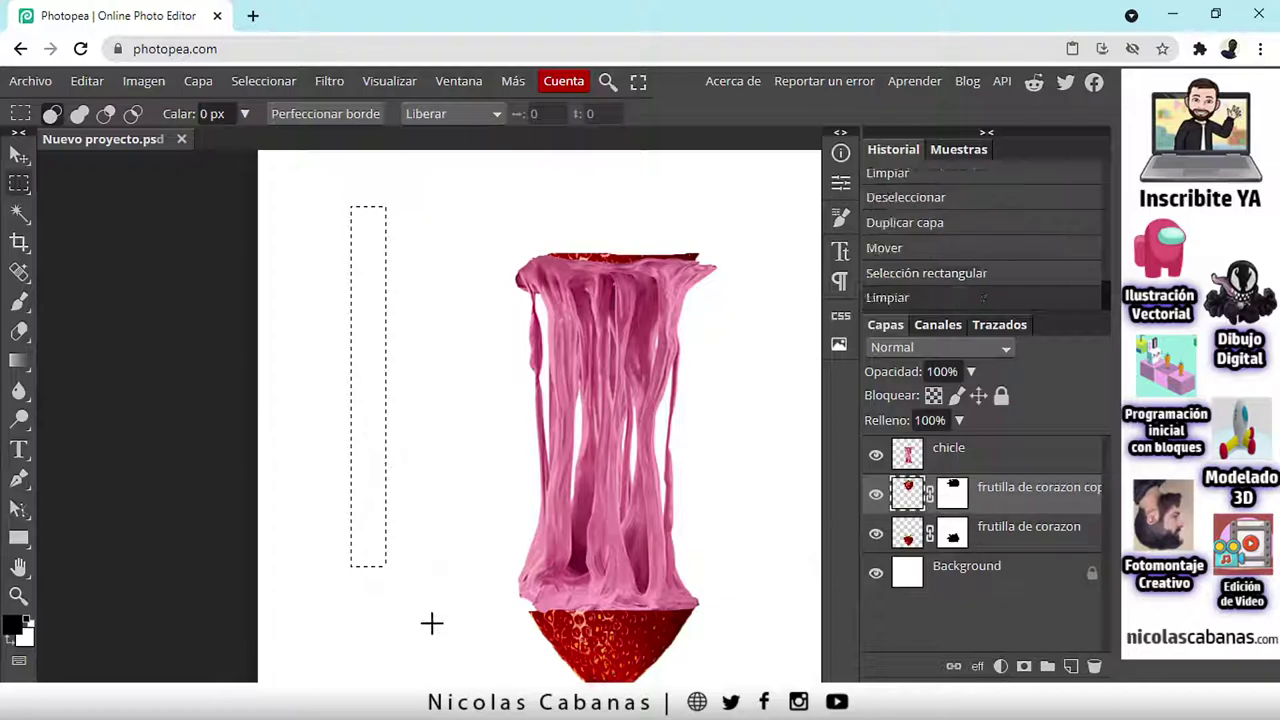
{"action": "left_click_drag", "start_coordinate": [437, 606], "coordinate": [286, 569]}
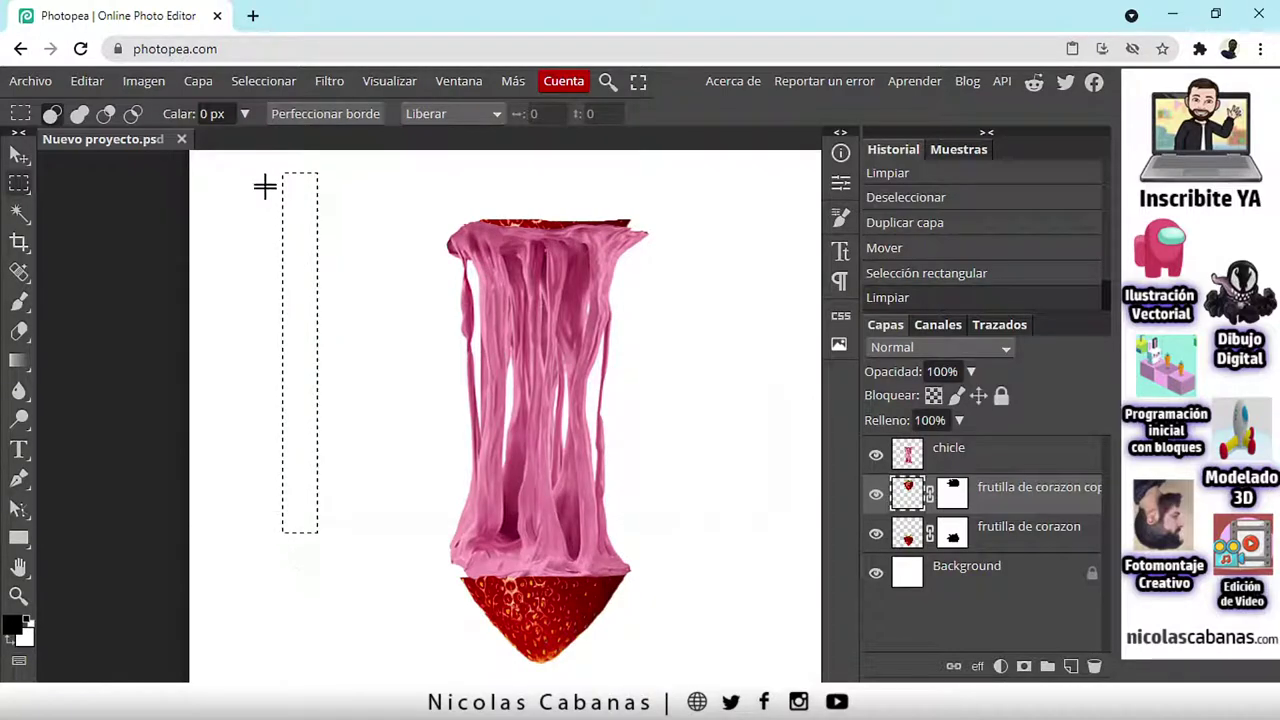
{"action": "left_click", "coordinate": [252, 81]}
{"action": "left_click", "coordinate": [280, 134]}
Step: Clear a wide strip across the gum's base and a tall strip to its right on the strawberry copy, and deselect
{"action": "left_click_drag", "start_coordinate": [304, 510], "coordinate": [809, 537]}
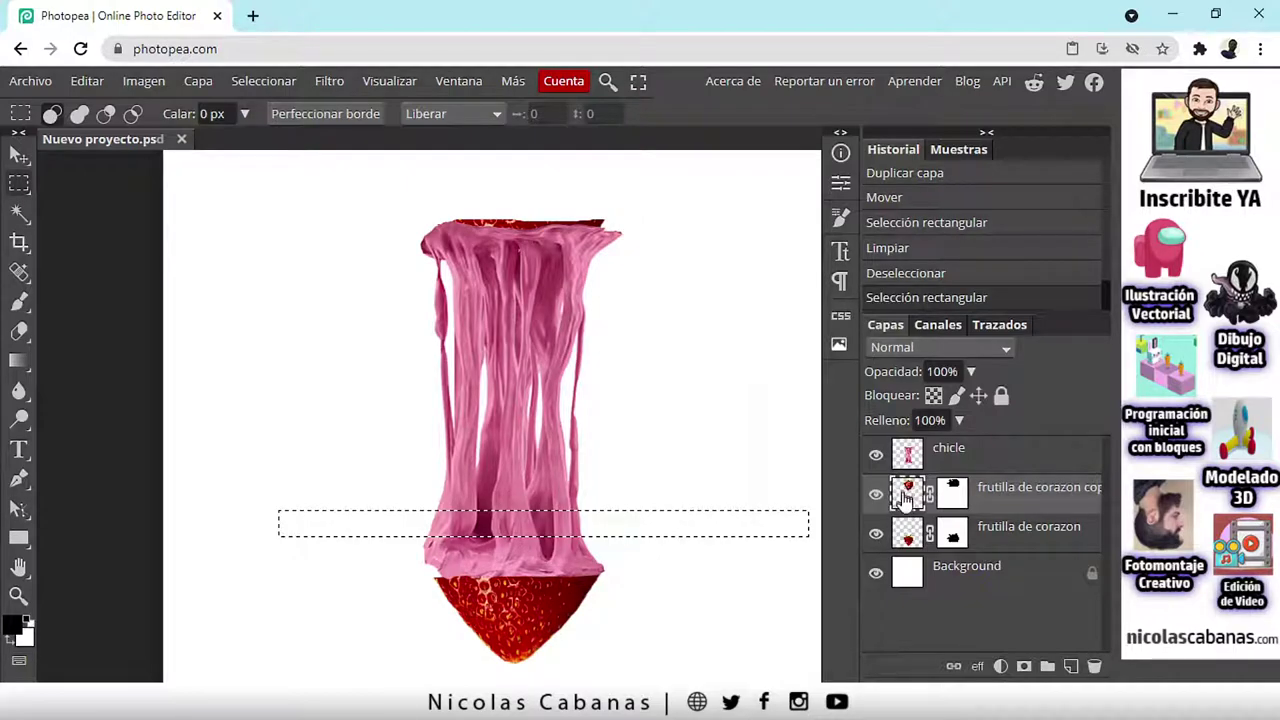
{"action": "key", "text": "Delete"}
{"action": "left_click_drag", "start_coordinate": [734, 514], "coordinate": [654, 429]}
{"action": "left_click_drag", "start_coordinate": [657, 371], "coordinate": [738, 580]}
{"action": "key", "text": "Delete"}
{"action": "key", "text": "ctrl+d"}
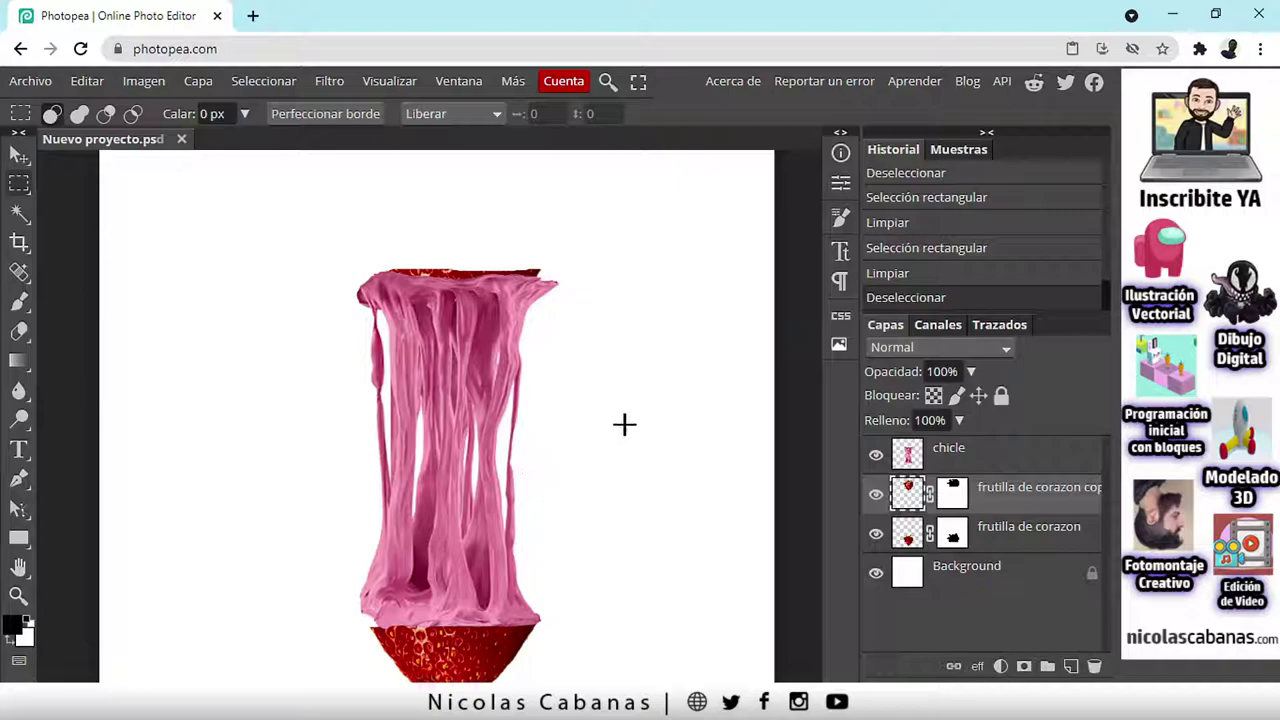
Step: Rename the original lower strawberry layer as frutilla abajo
{"action": "left_click", "coordinate": [1037, 535]}
{"action": "double_click", "coordinate": [1037, 535]}
{"action": "left_click_drag", "start_coordinate": [1030, 527], "coordinate": [1103, 530]}
{"action": "type", "text": "abajo"}
{"action": "key", "text": "Return"}
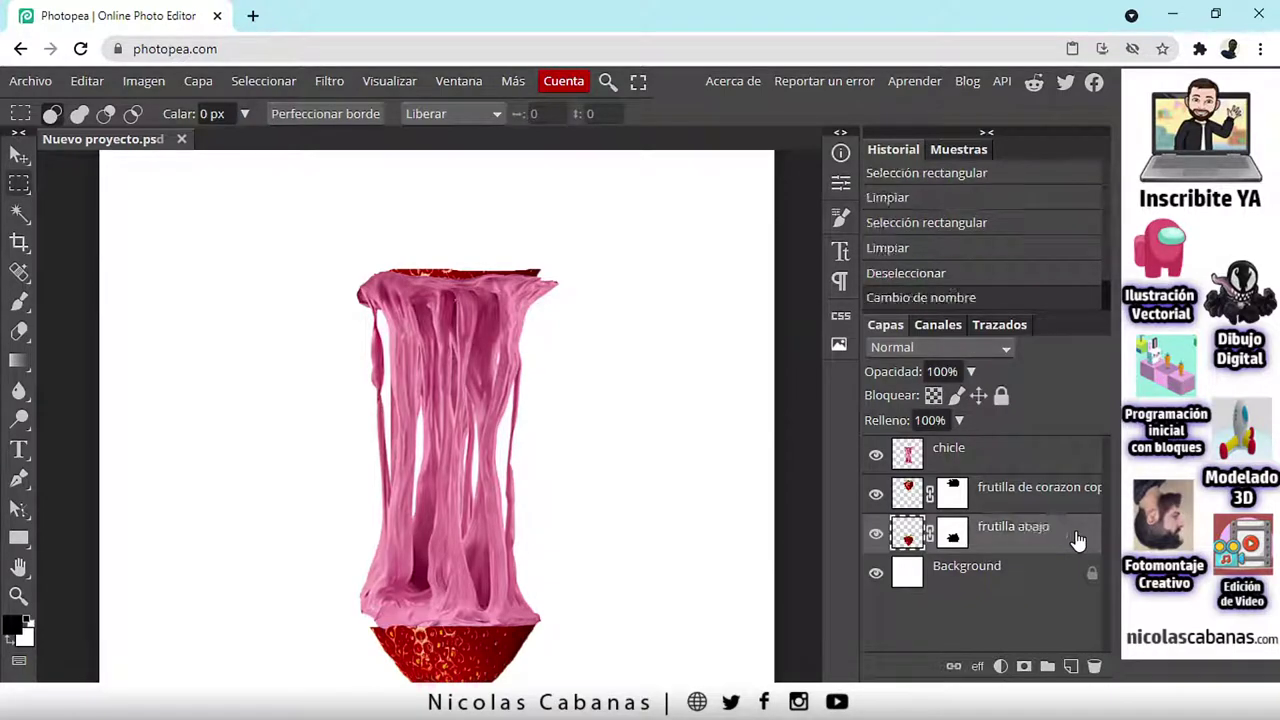
Step: Rename the duplicated upper strawberry layer as frutilla arriba
{"action": "left_click", "coordinate": [1022, 500]}
{"action": "double_click", "coordinate": [1022, 500]}
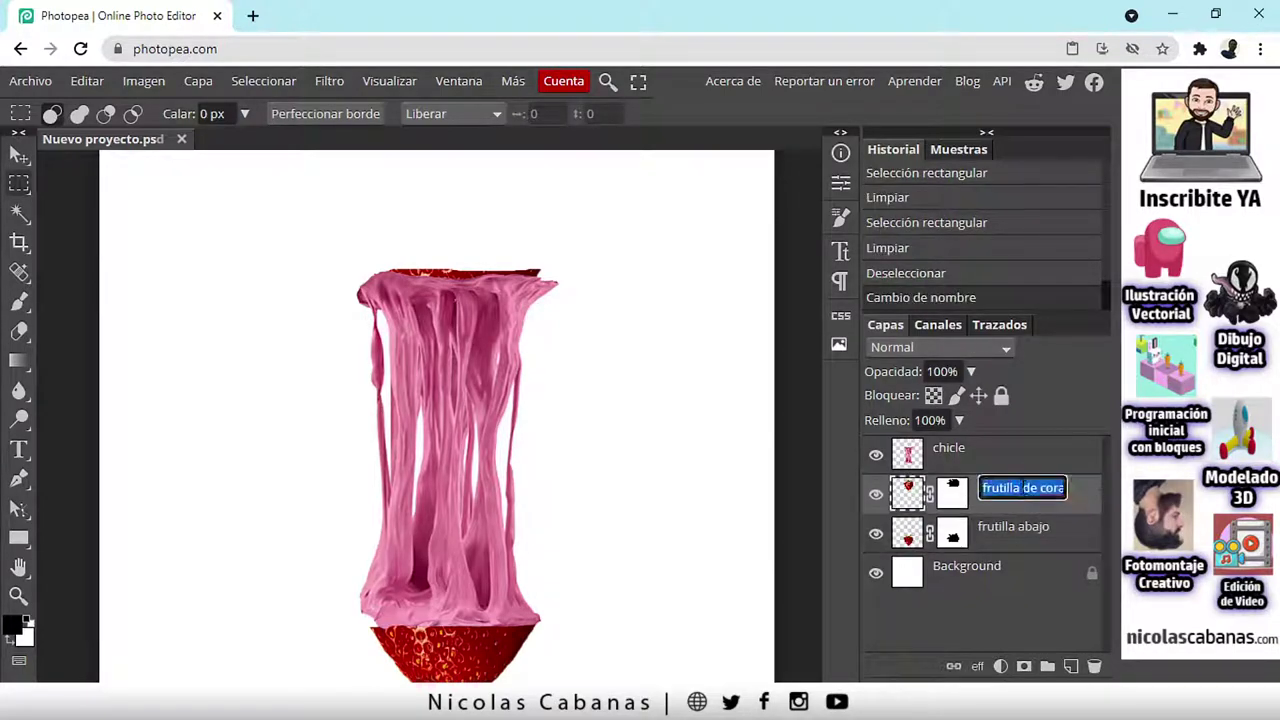
{"action": "left_click", "coordinate": [1019, 488]}
{"action": "left_click_drag", "start_coordinate": [1022, 488], "coordinate": [1103, 496]}
{"action": "type", "text": "arrib"}
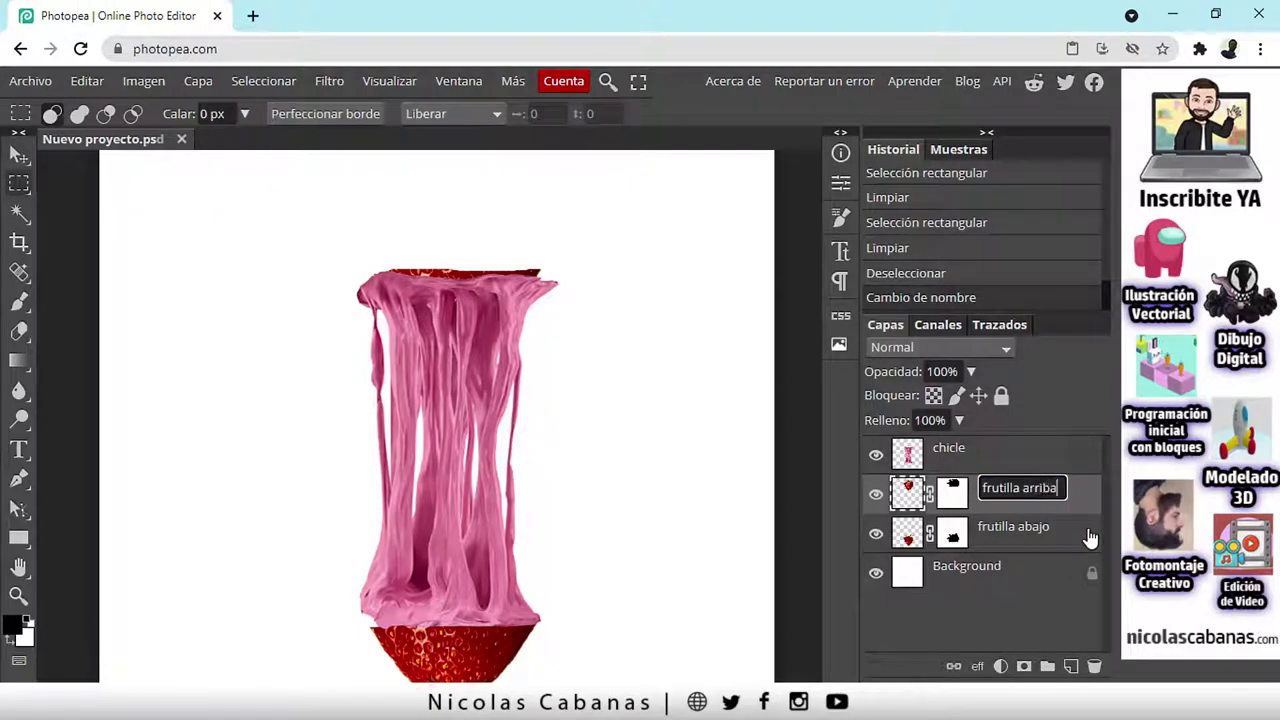
{"action": "key", "text": "Return"}
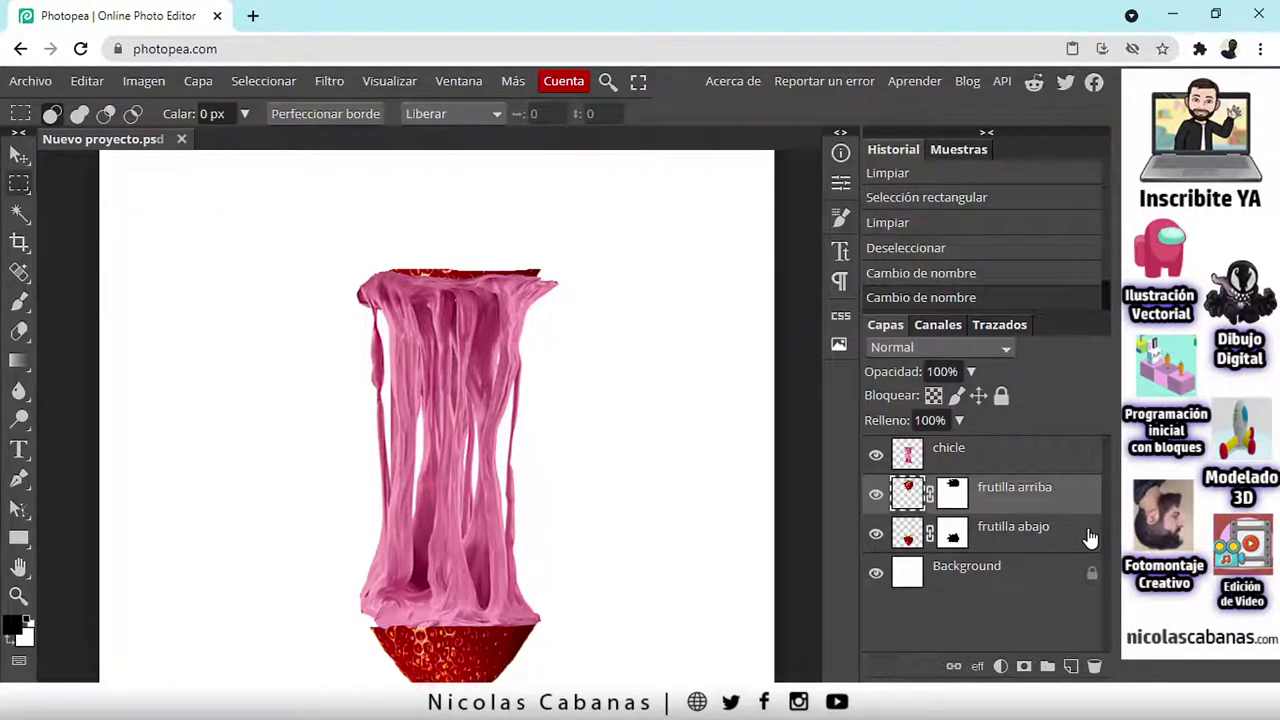
{"action": "scroll", "coordinate": [560, 480], "scroll_direction": "down", "scroll_amount": 2}
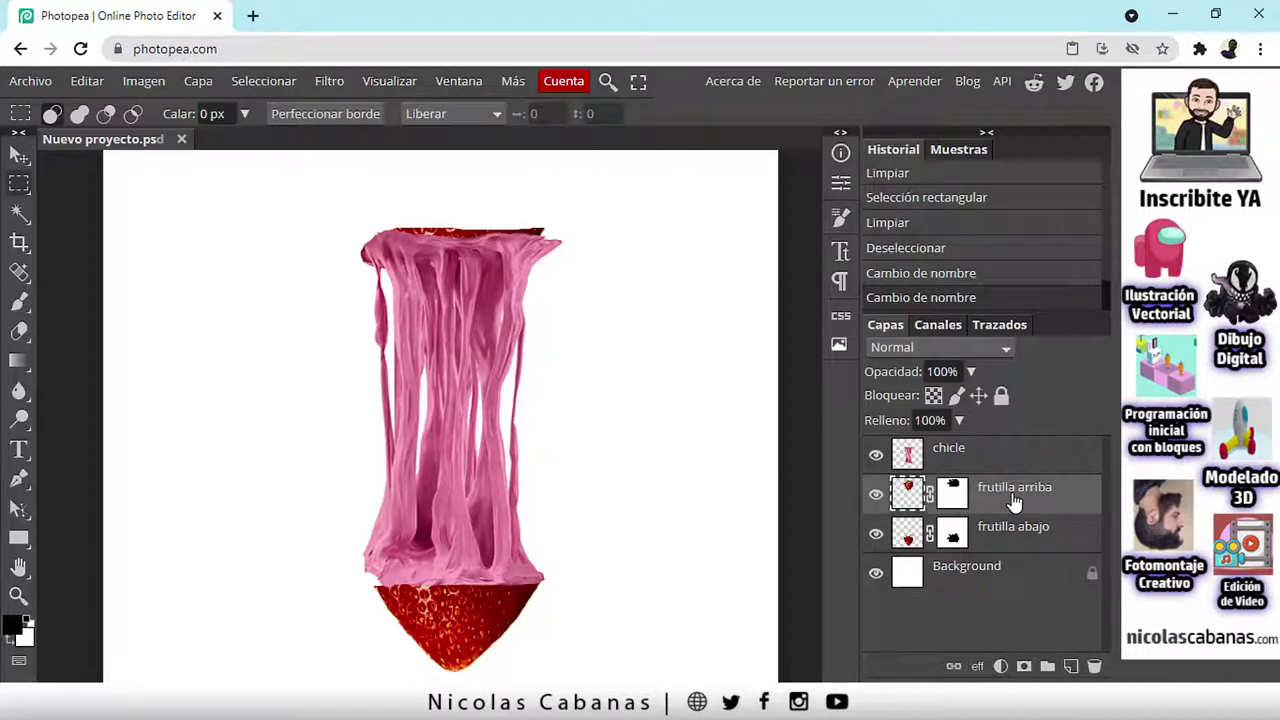
Step: Select the frutilla arriba layer's mask and hide the Background, frutilla abajo and chicle layers so only the upper strawberry is shown
{"action": "left_click", "coordinate": [955, 497]}
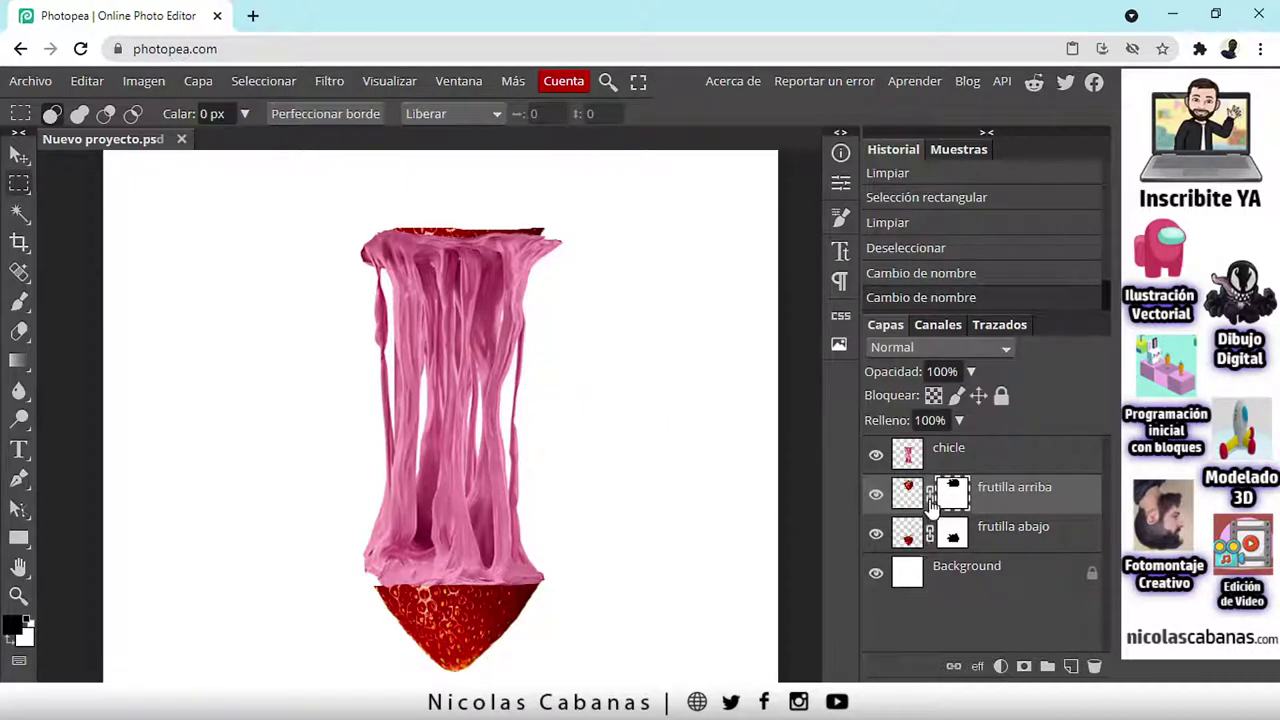
{"action": "left_click", "coordinate": [875, 574]}
{"action": "left_click", "coordinate": [875, 535]}
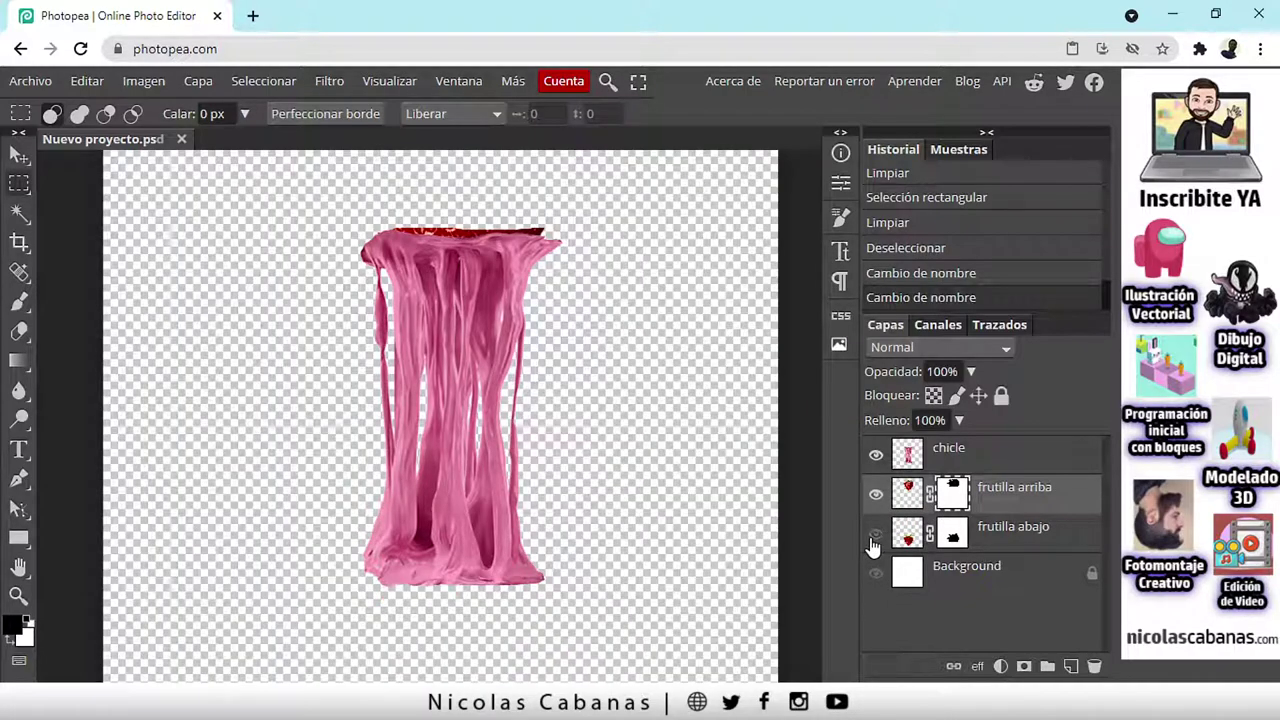
{"action": "left_click", "coordinate": [875, 457]}
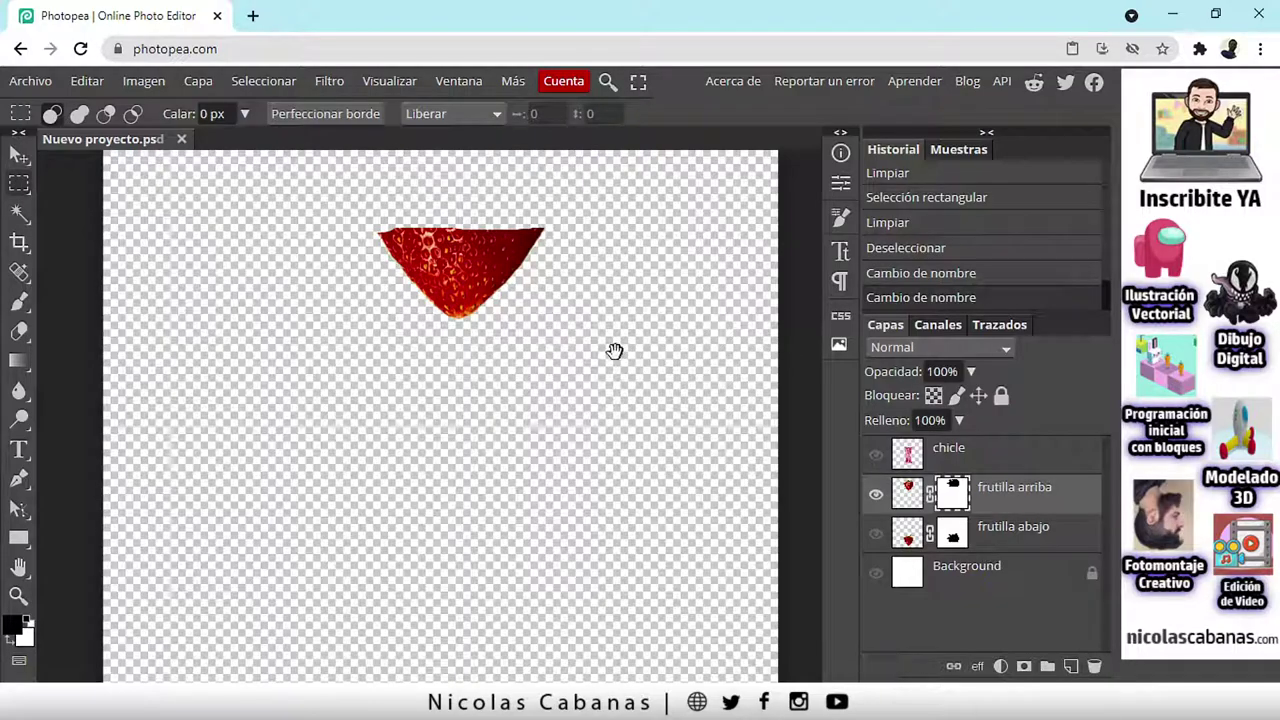
{"action": "left_click_drag", "start_coordinate": [620, 351], "coordinate": [610, 477]}
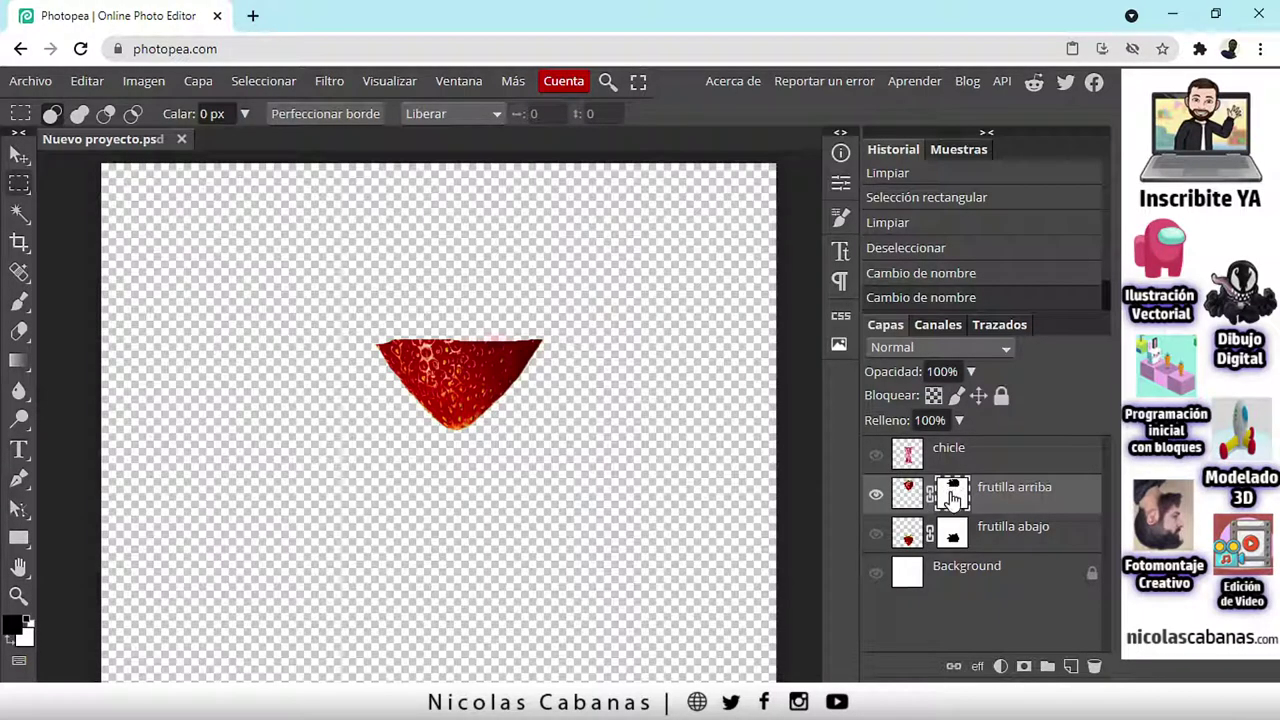
Step: Examine the frutilla arriba mask on its own by toggling between the mask view and the normal layer view
{"action": "left_click", "coordinate": [951, 496], "text": "alt"}
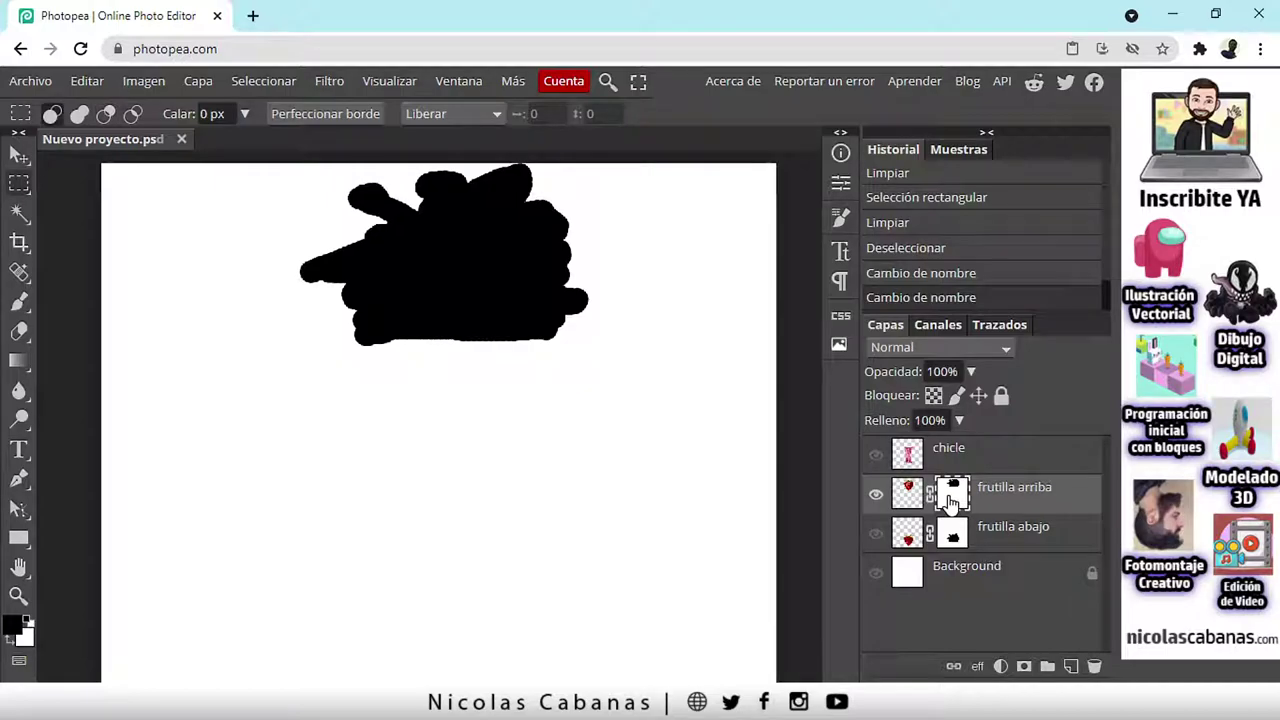
{"action": "key", "text": "shift+alt"}
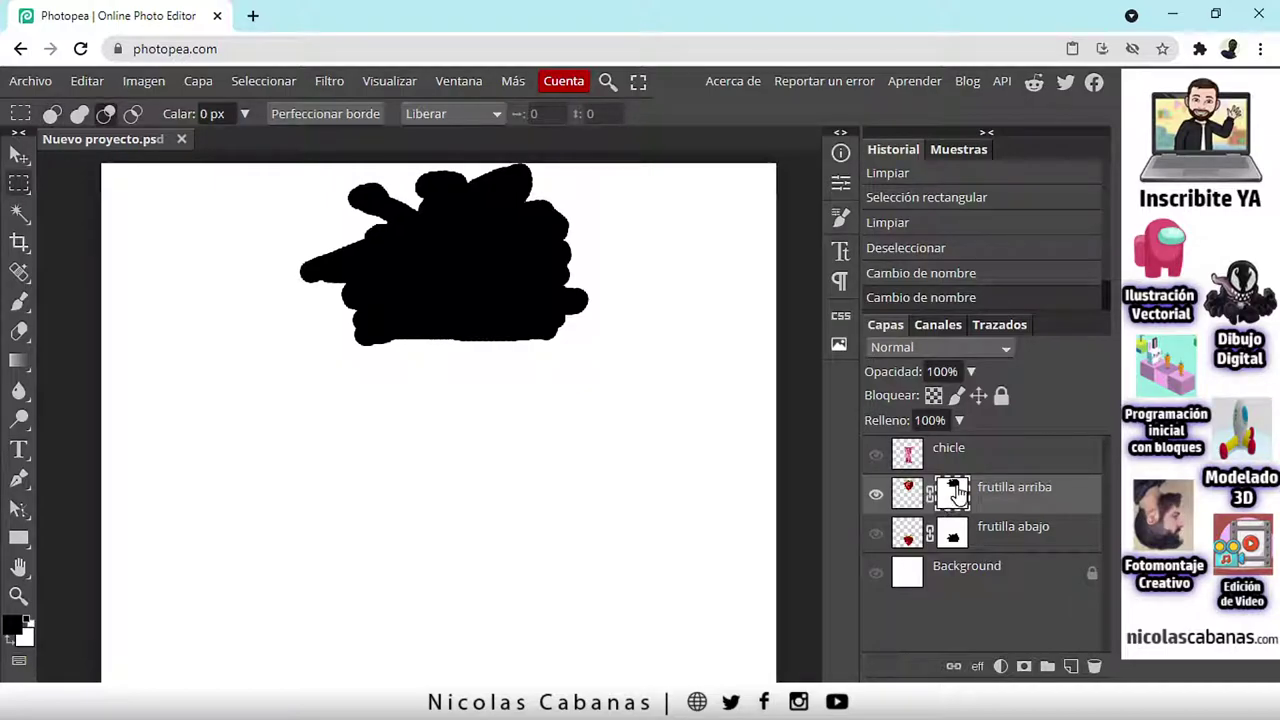
{"action": "left_click", "coordinate": [952, 494], "text": "alt"}
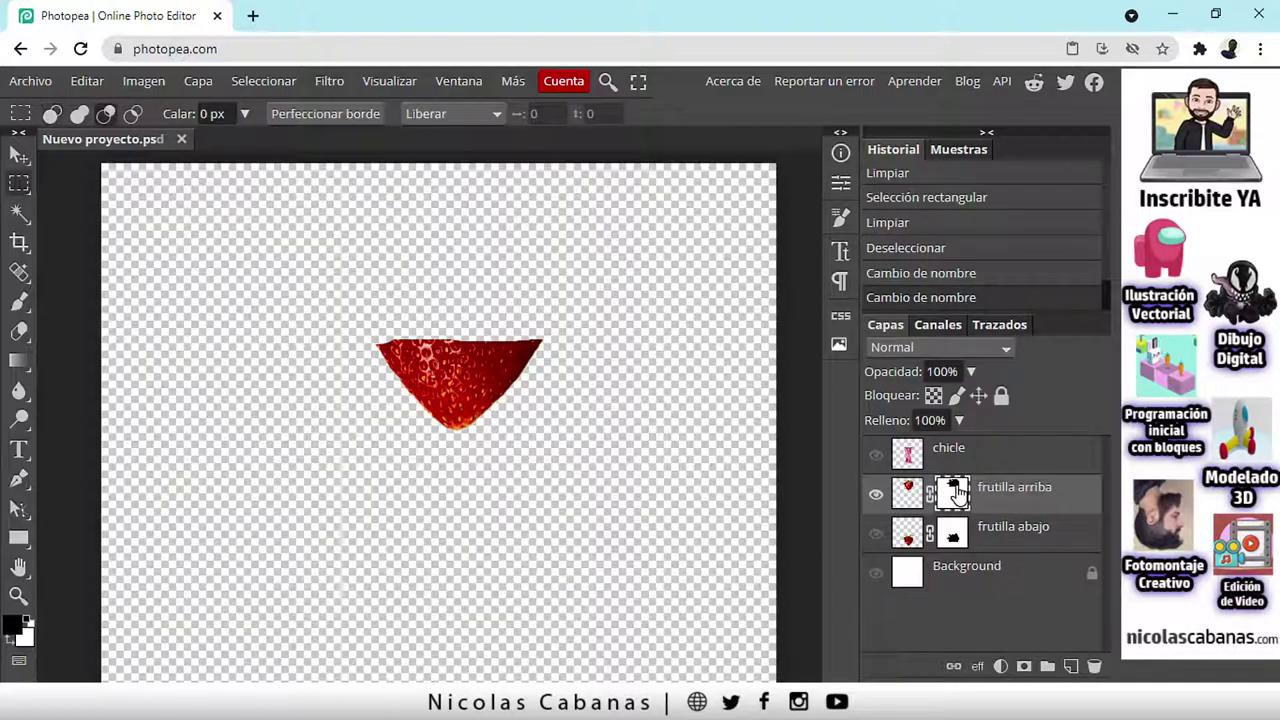
{"action": "left_click", "coordinate": [955, 492], "text": "alt"}
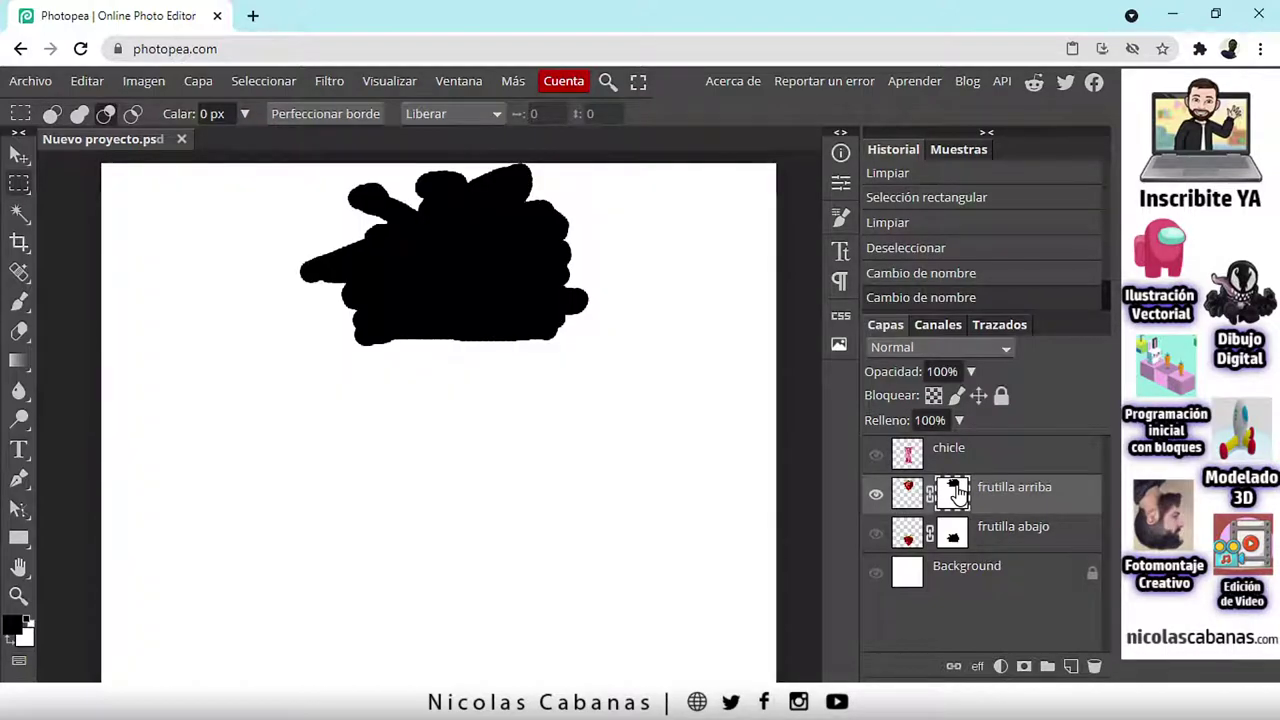
{"action": "left_click", "coordinate": [955, 492], "text": "alt"}
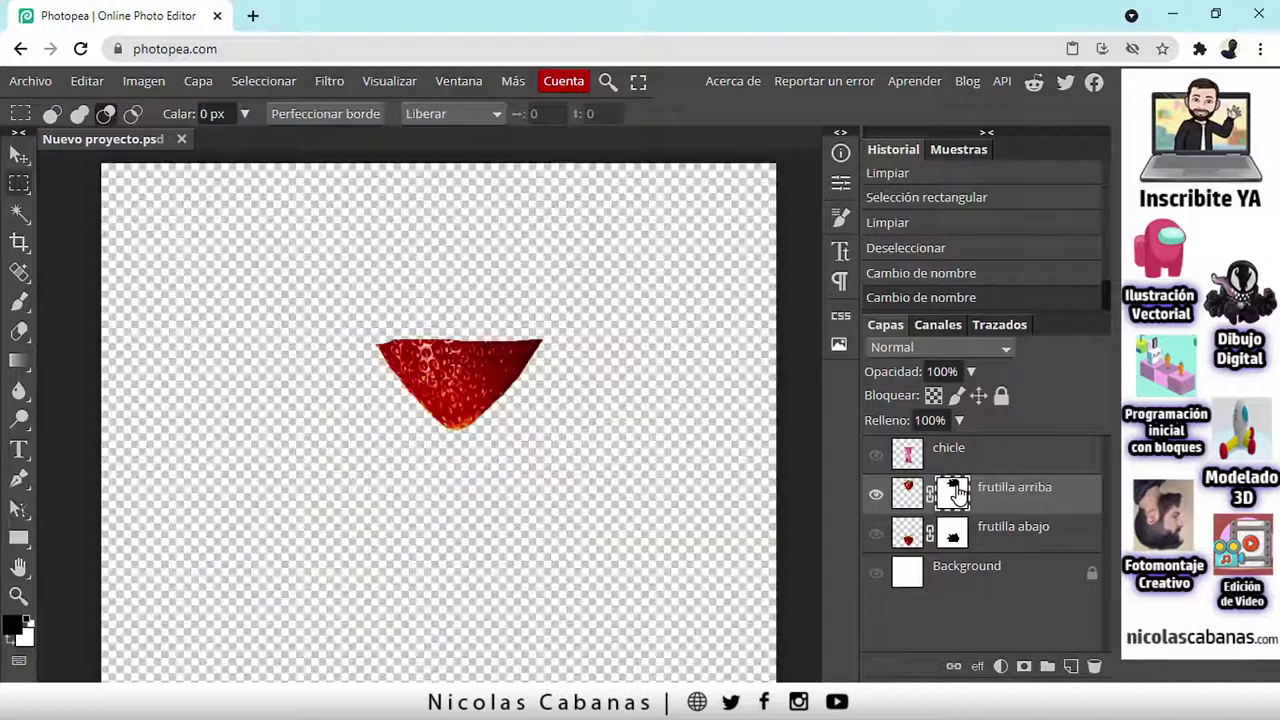
{"action": "left_click", "coordinate": [955, 492], "text": "alt"}
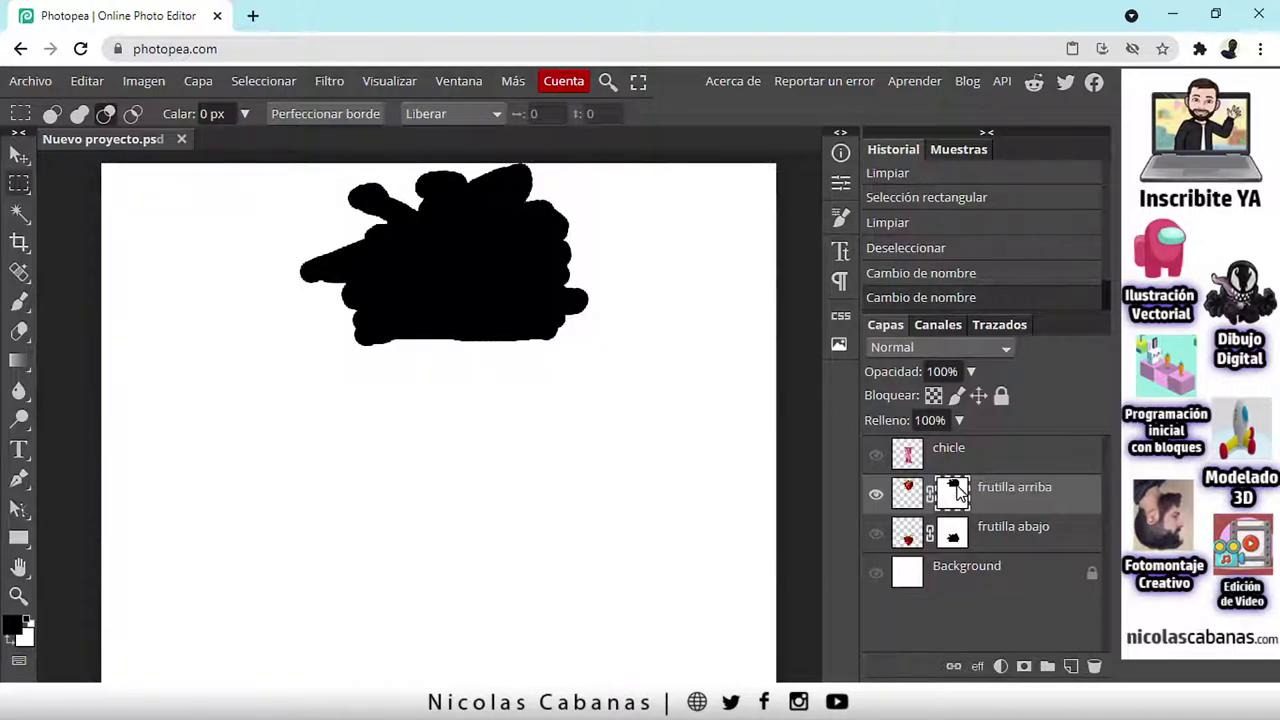
{"action": "left_click", "coordinate": [952, 490], "text": "alt"}
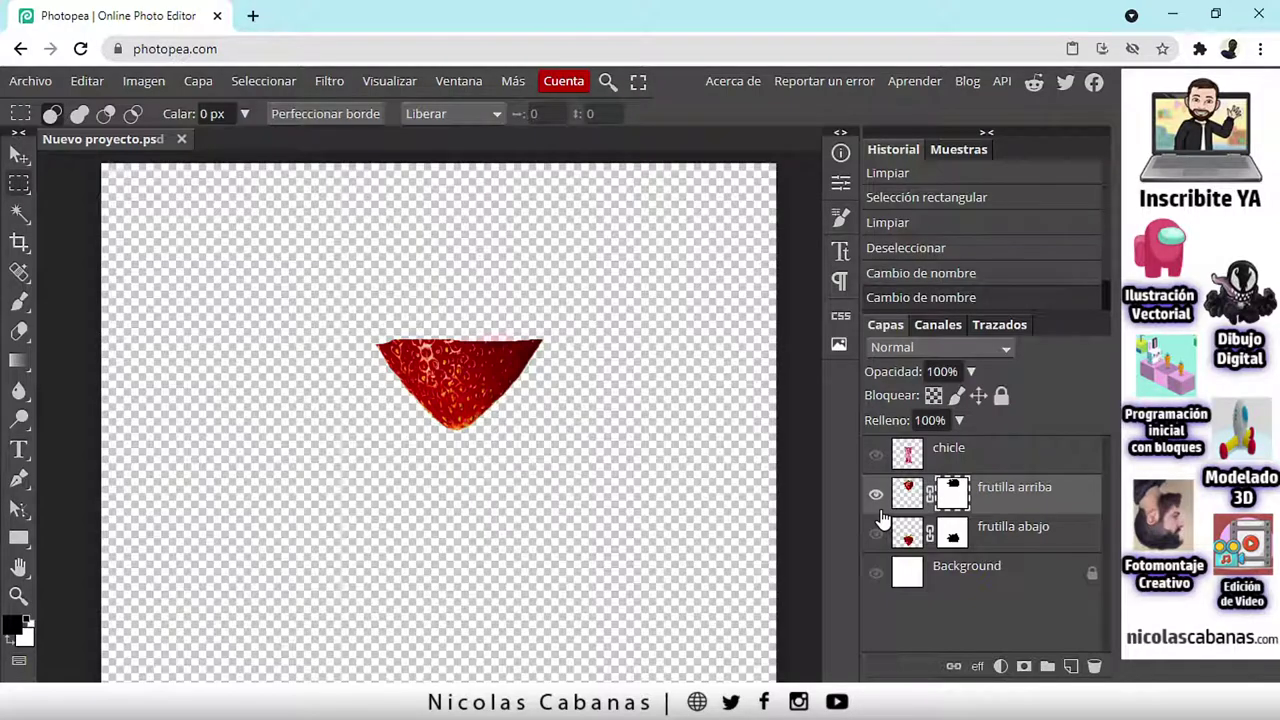
Step: Invert the frutilla arriba layer's mask and compare the states before and after the inversion in the history
{"action": "left_click", "coordinate": [265, 82]}
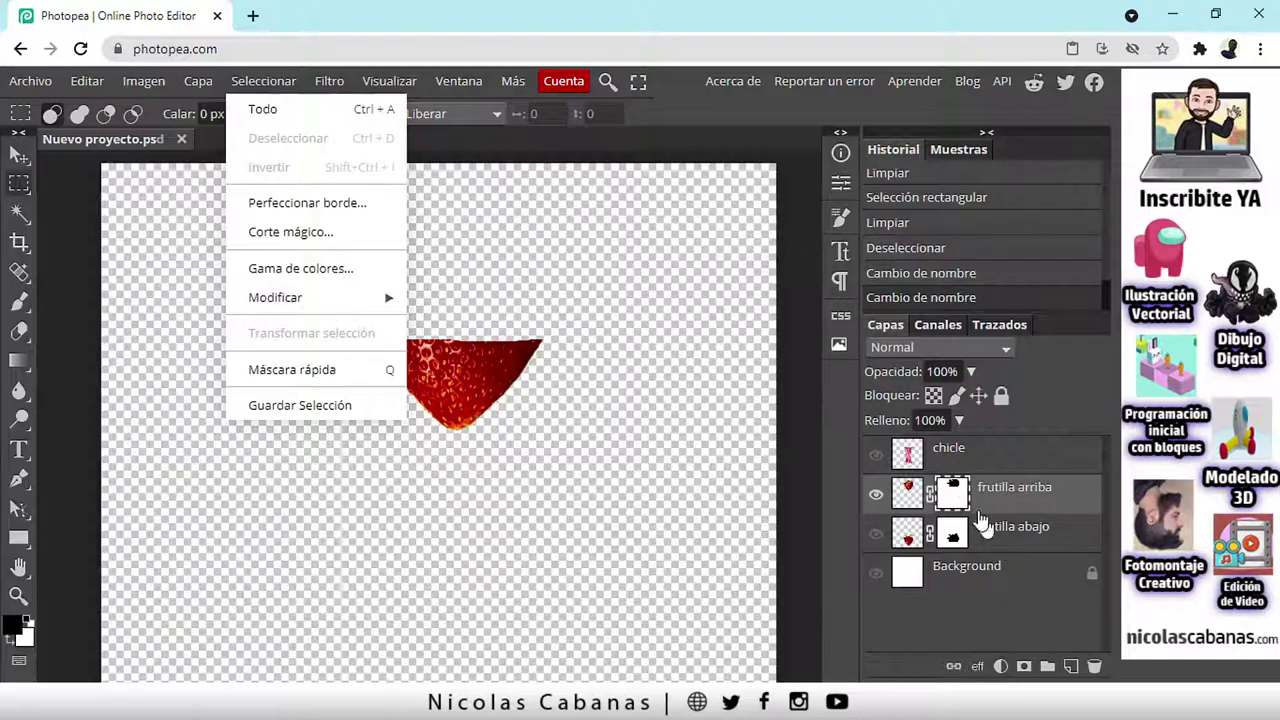
{"action": "left_click", "coordinate": [952, 494]}
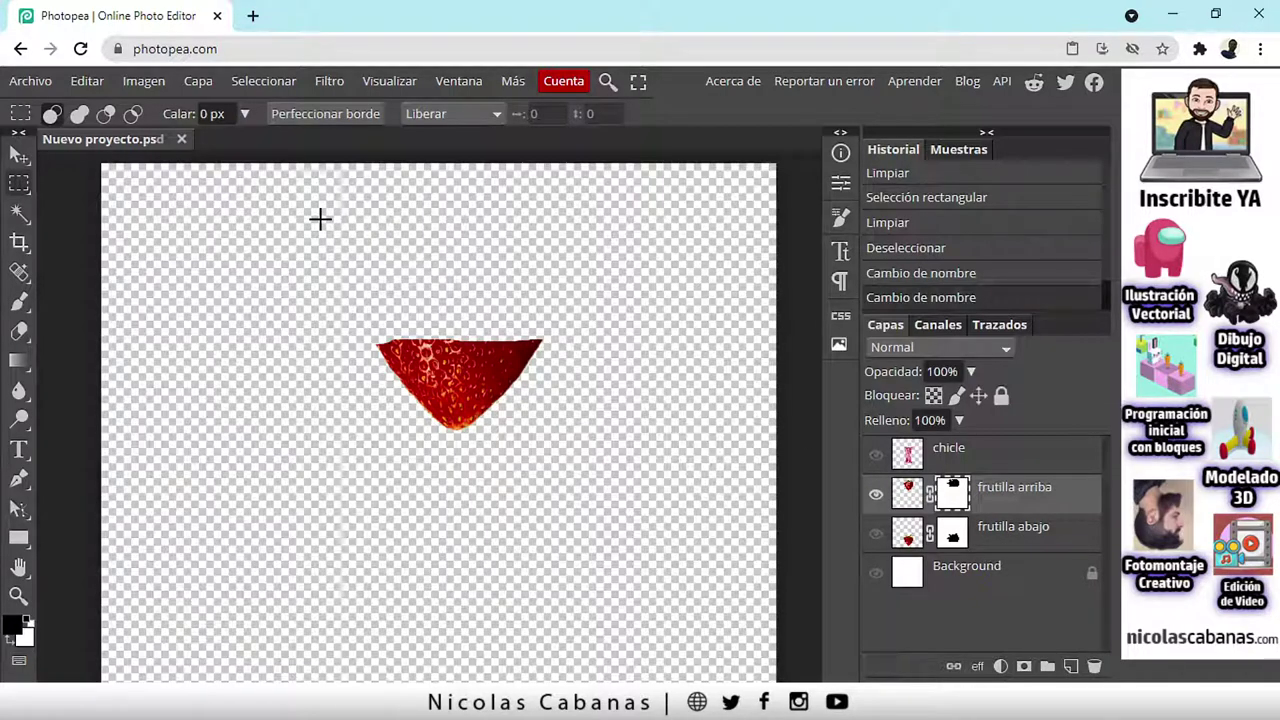
{"action": "left_click", "coordinate": [153, 87]}
{"action": "mouse_move", "coordinate": [165, 118]}
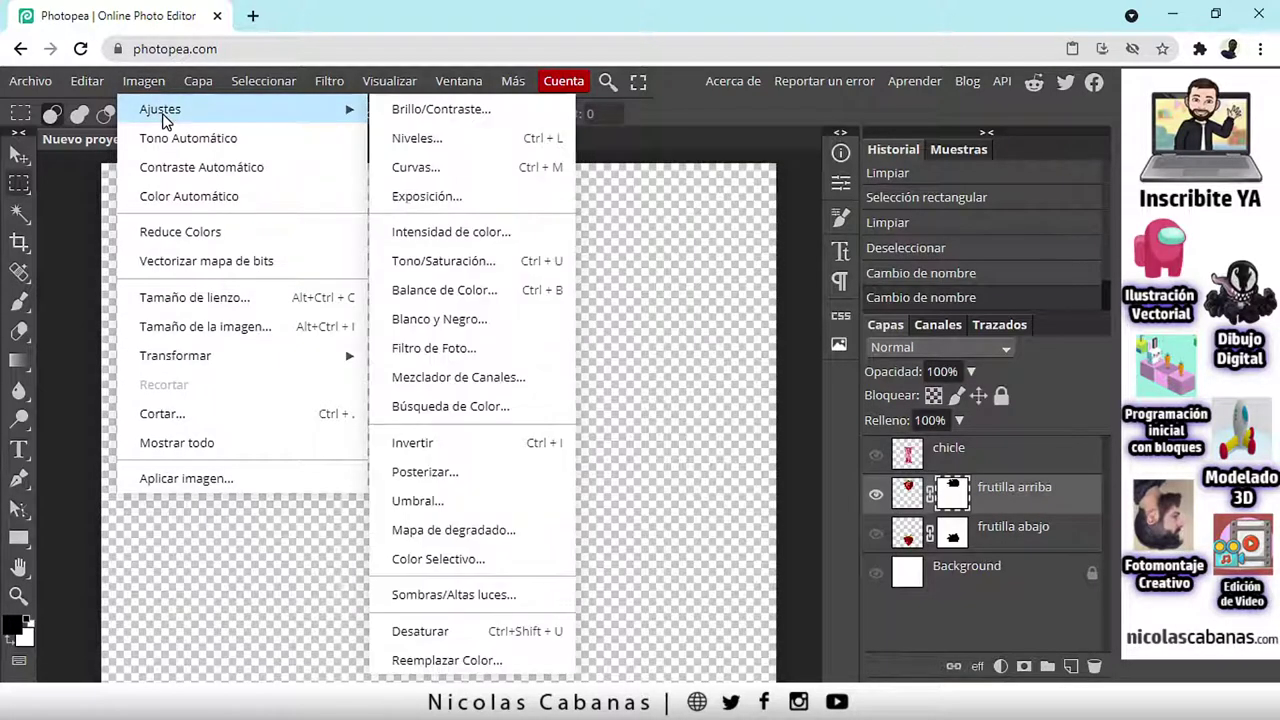
{"action": "left_click", "coordinate": [497, 452]}
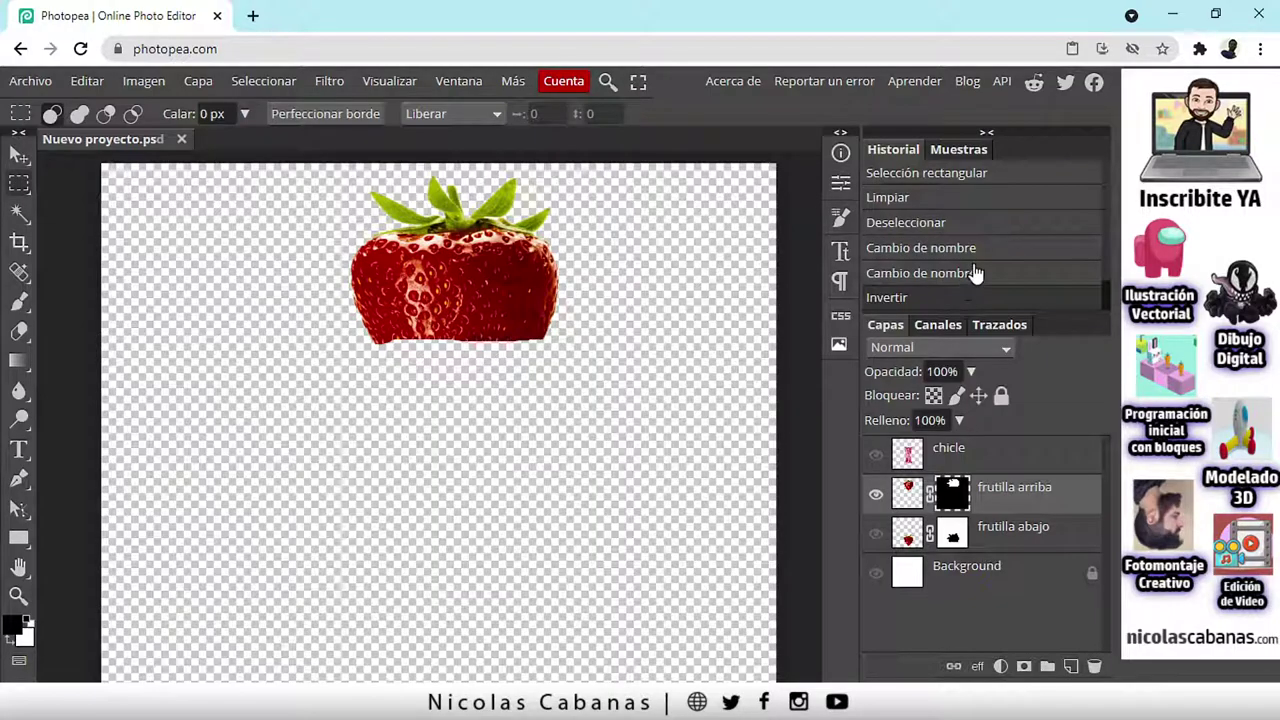
{"action": "left_click", "coordinate": [975, 273]}
{"action": "left_click", "coordinate": [968, 300]}
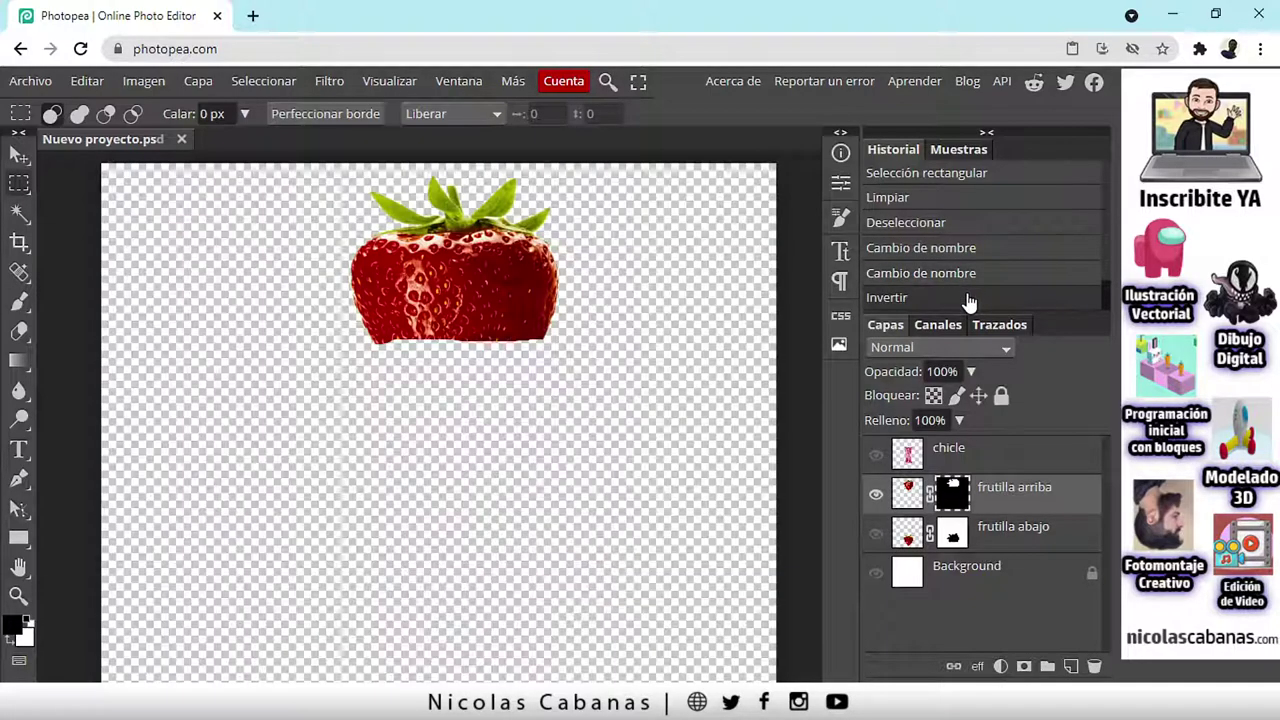
Step: Invert the frutilla arriba mask a second time, compare both inversions in the history, and go back to the first one
{"action": "left_click", "coordinate": [143, 82]}
{"action": "mouse_move", "coordinate": [286, 120]}
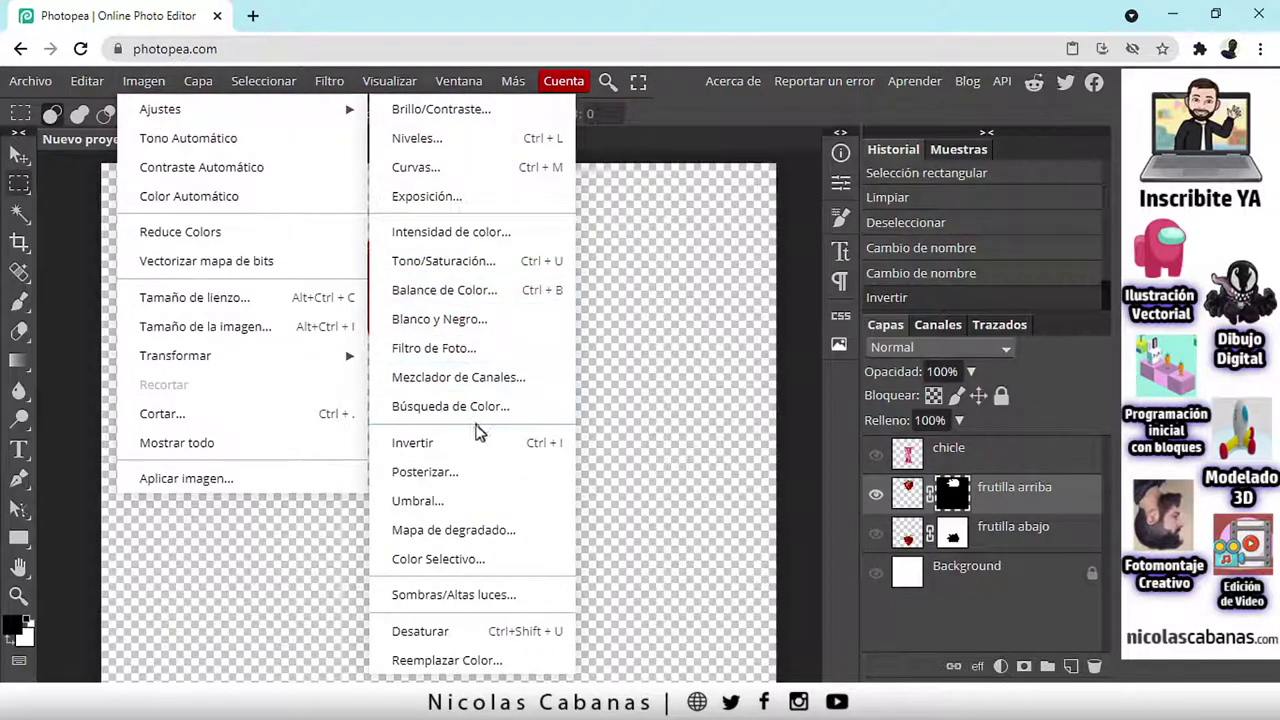
{"action": "left_click", "coordinate": [490, 446]}
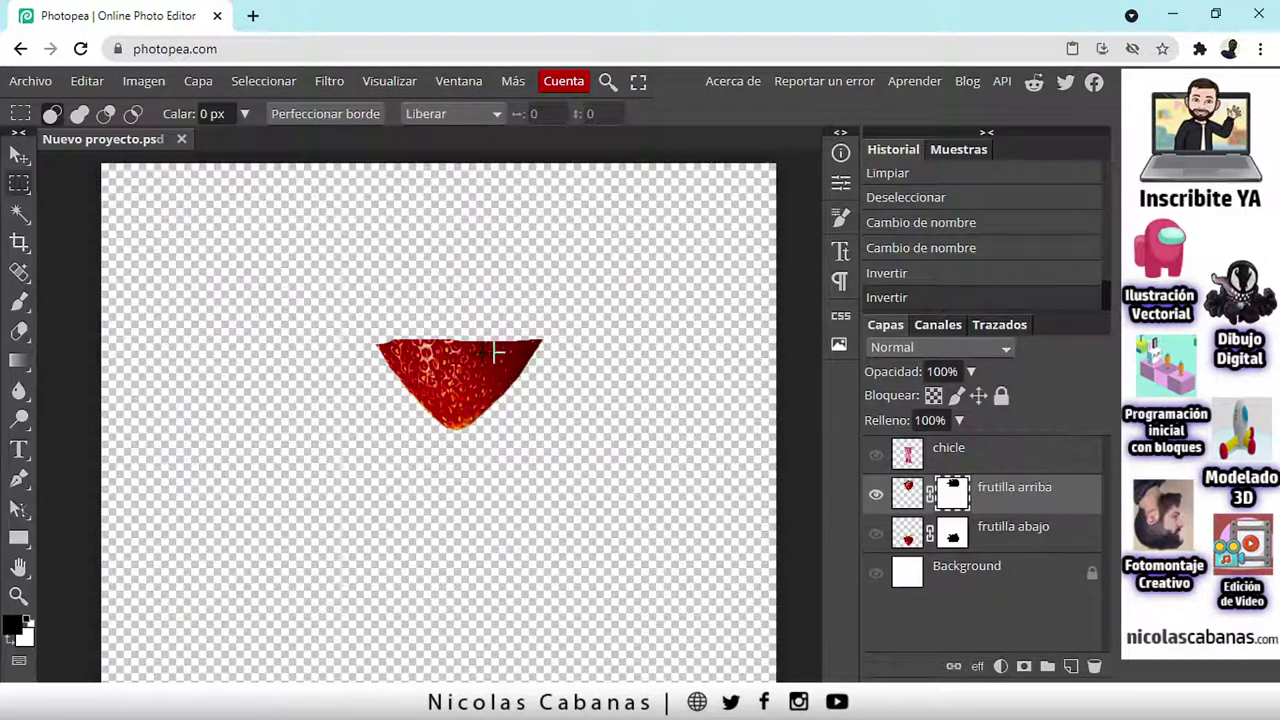
{"action": "left_click", "coordinate": [945, 279]}
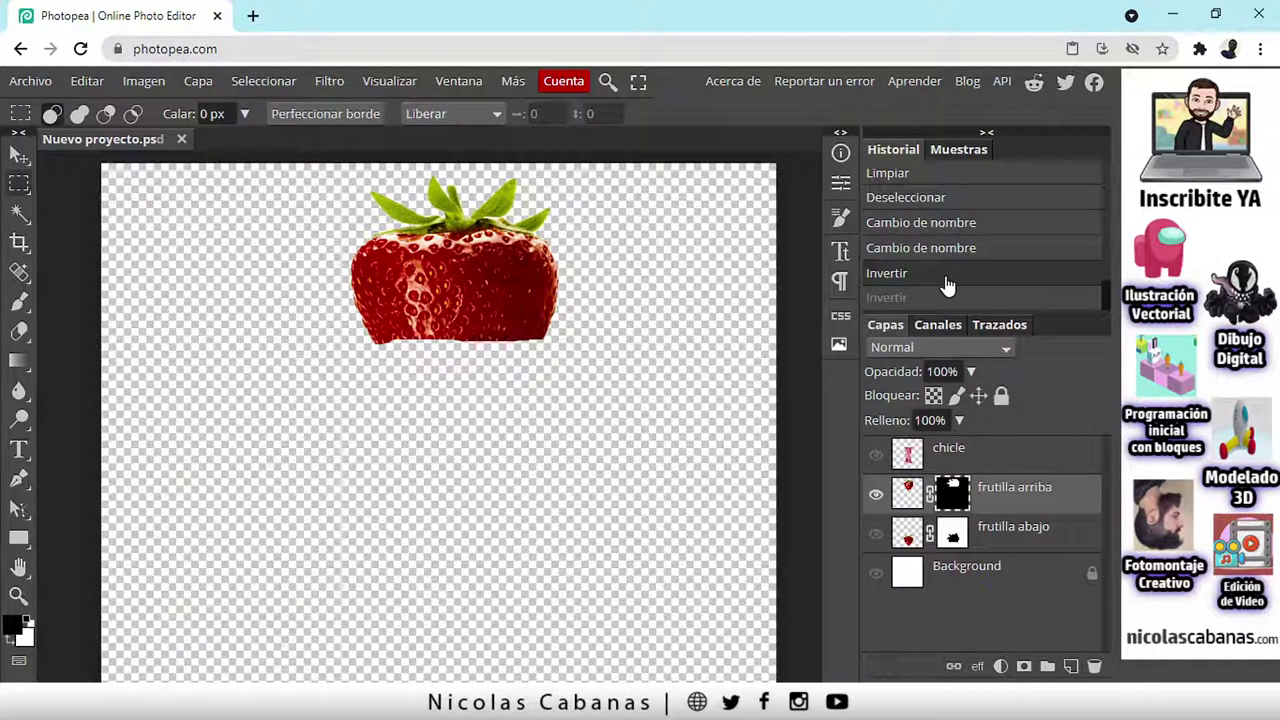
{"action": "left_click", "coordinate": [944, 297]}
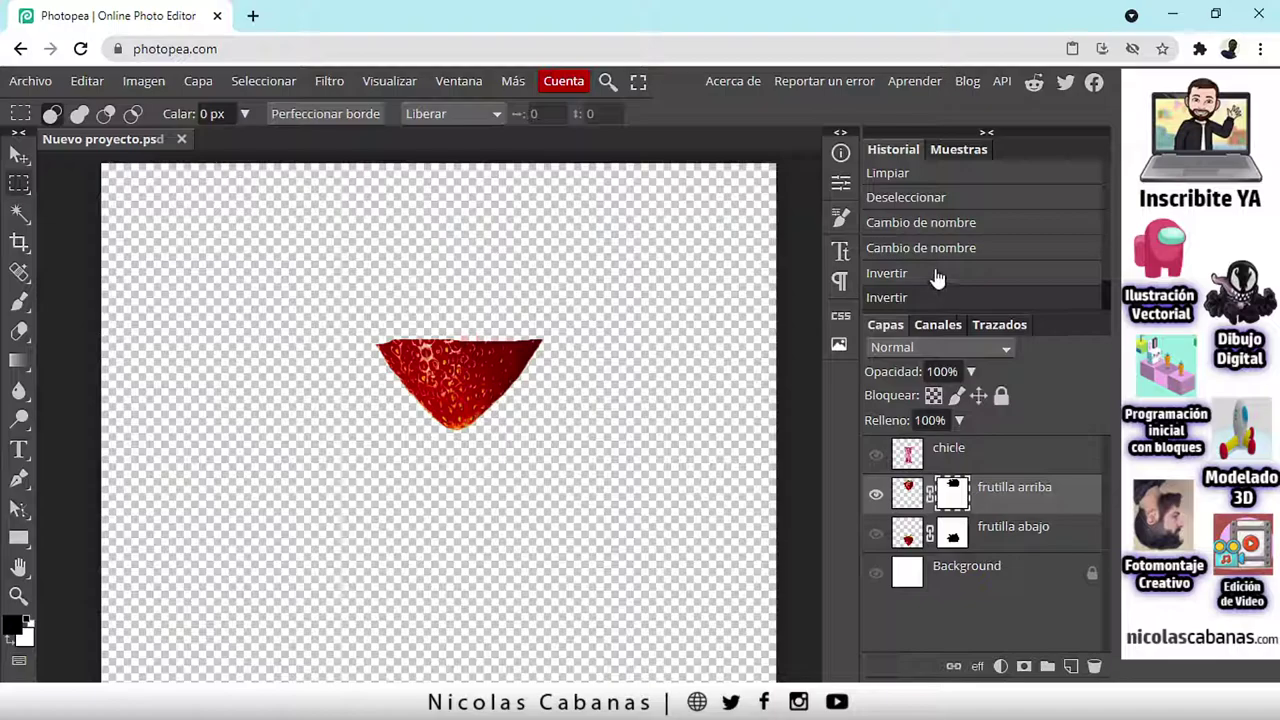
{"action": "left_click", "coordinate": [934, 276]}
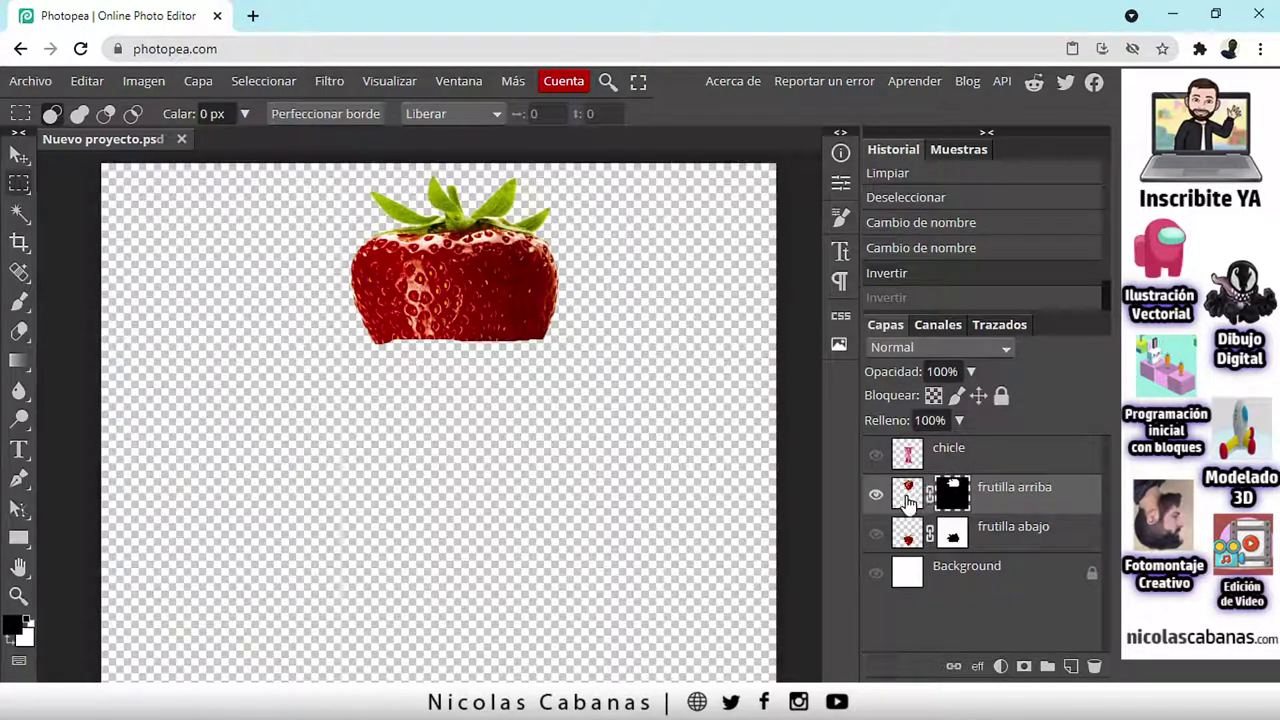
Step: Try inverting the colours of the frutilla arriba layer's image instead of its mask, and undo it
{"action": "left_click", "coordinate": [907, 495]}
{"action": "left_click", "coordinate": [144, 81]}
{"action": "mouse_move", "coordinate": [160, 109]}
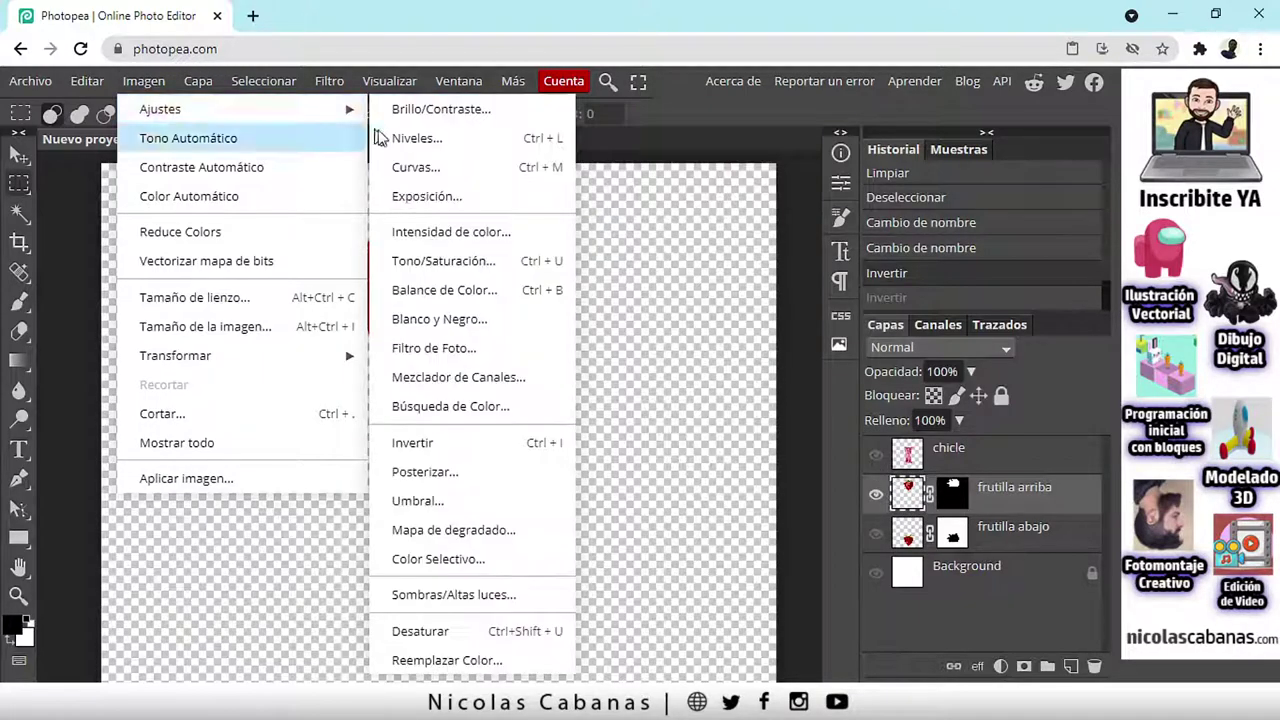
{"action": "left_click", "coordinate": [425, 450]}
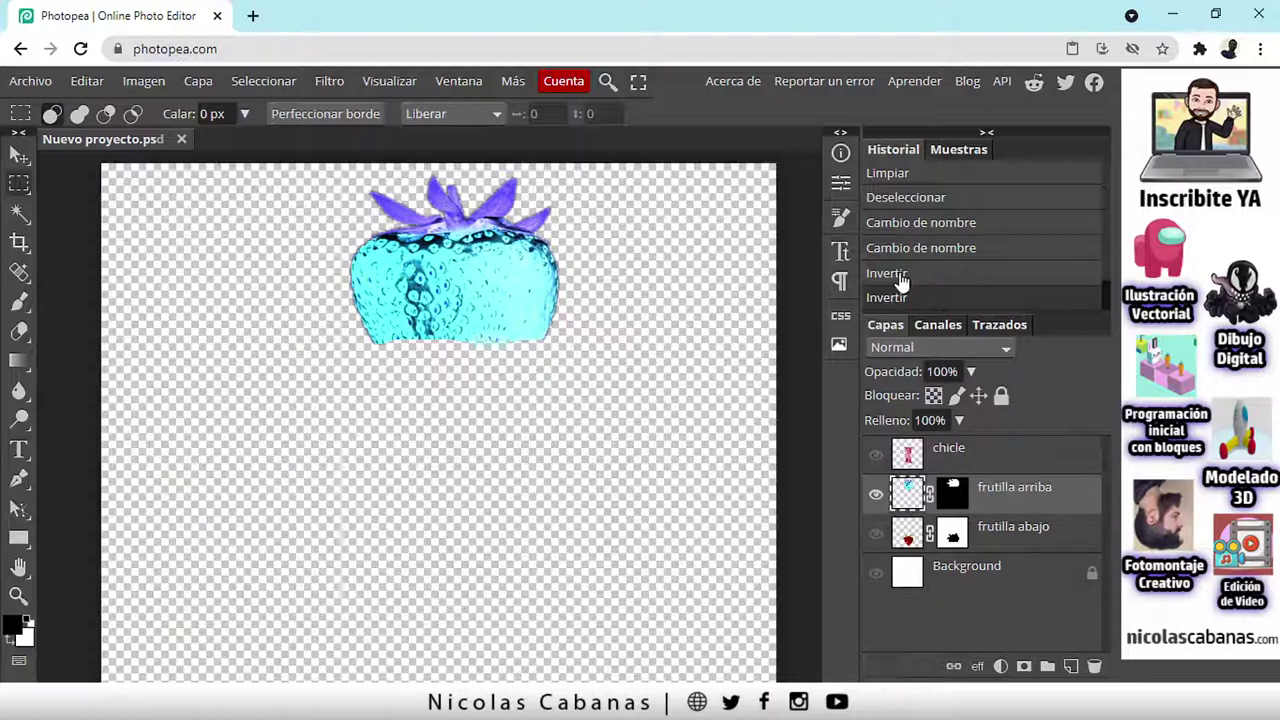
{"action": "left_click", "coordinate": [87, 81]}
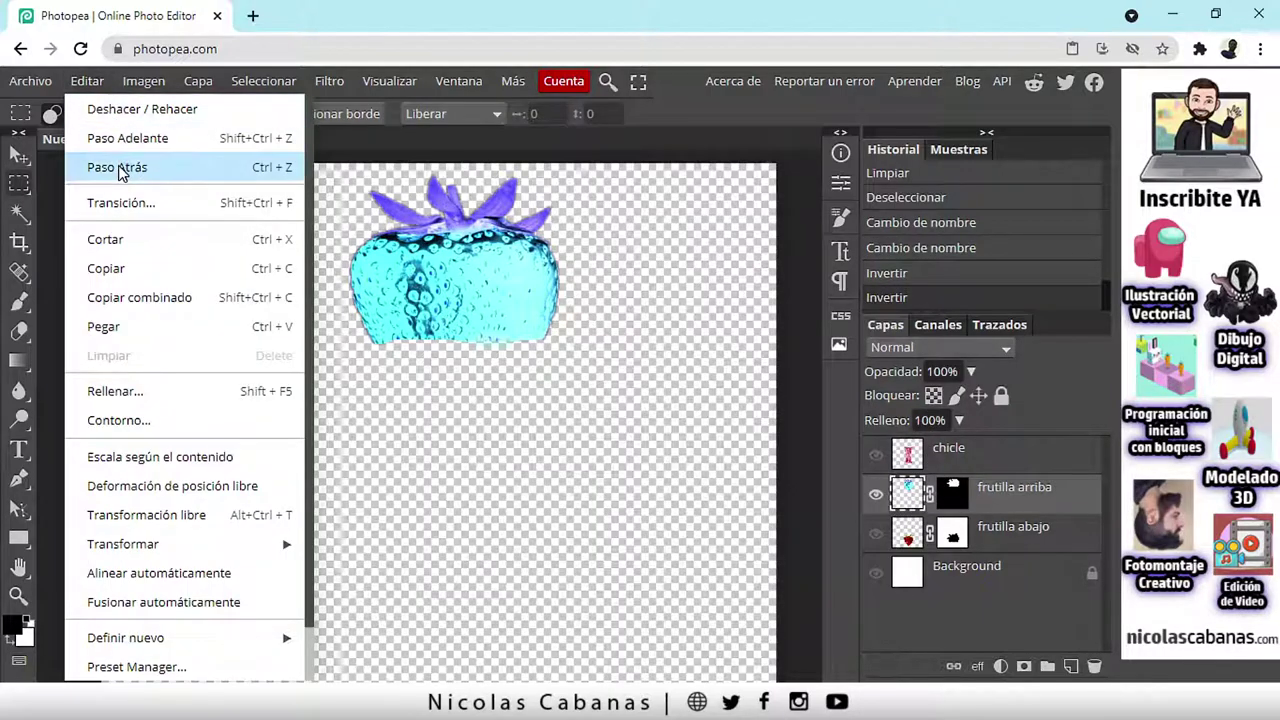
{"action": "left_click", "coordinate": [122, 166]}
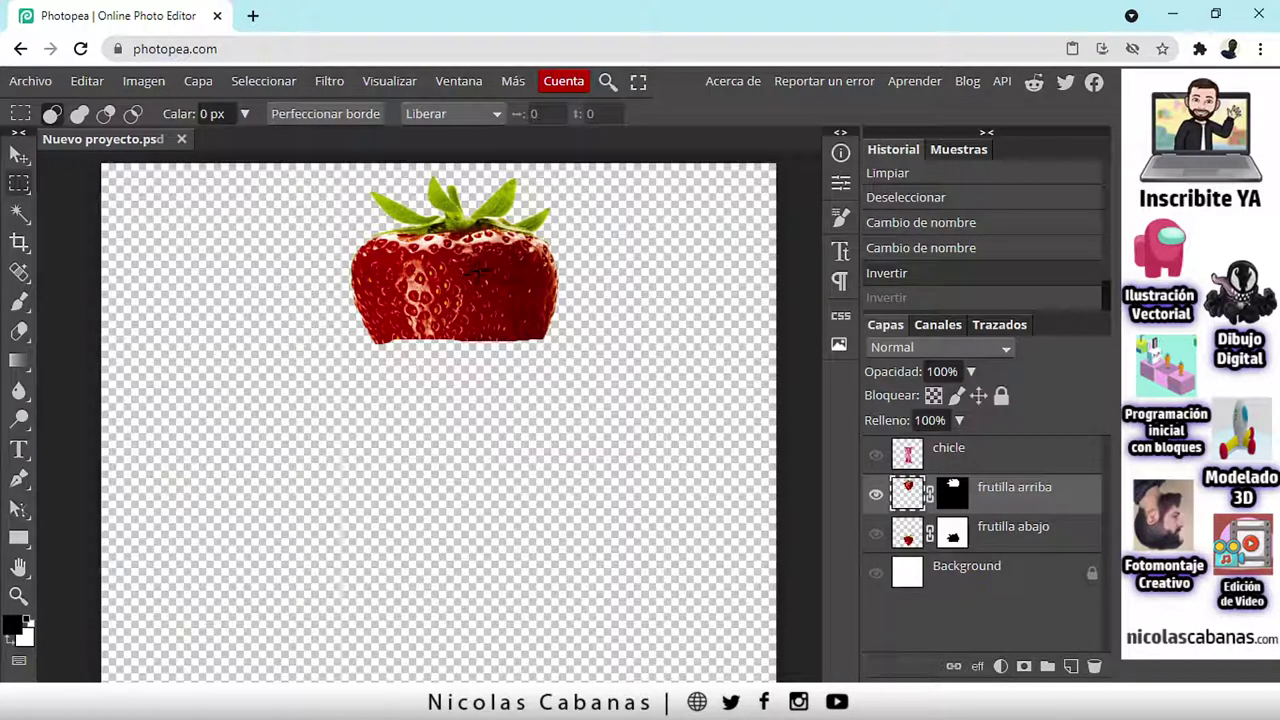
Step: Move the upper strawberry with its linked mask a short way left on the canvas, and unlink the mask from the image
{"action": "left_click", "coordinate": [18, 155]}
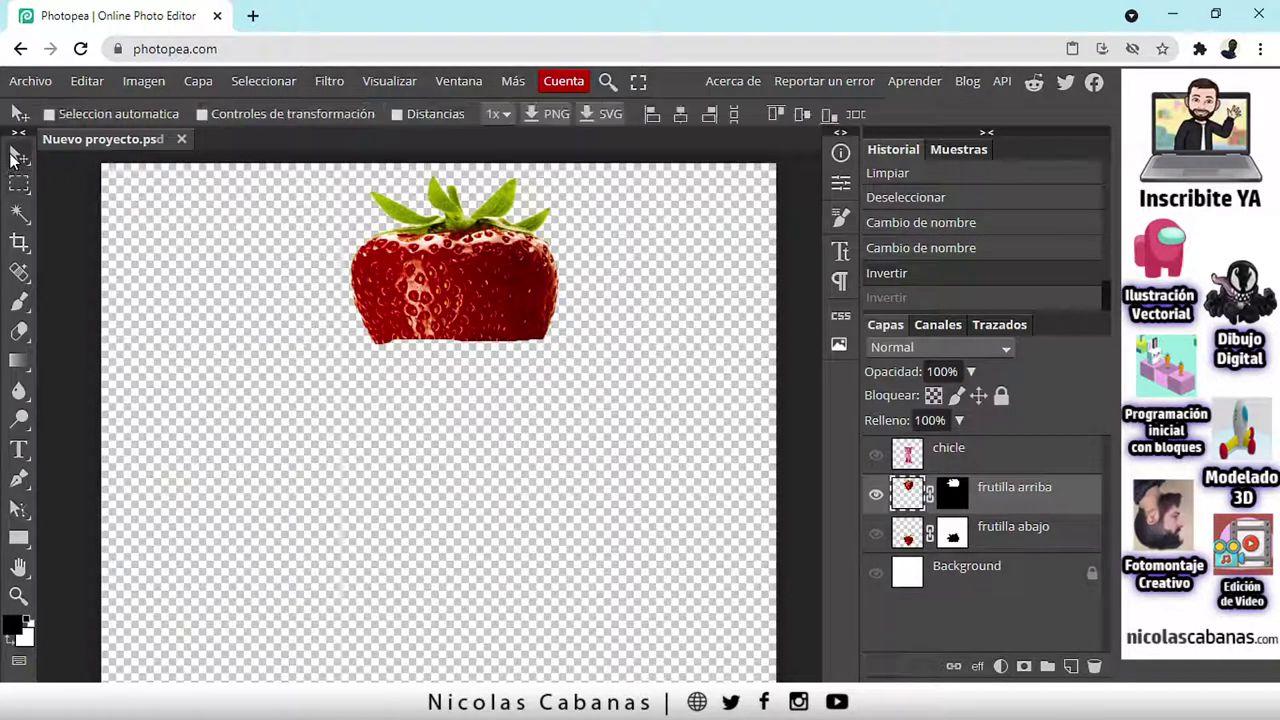
{"action": "left_click_drag", "start_coordinate": [477, 277], "coordinate": [401, 286]}
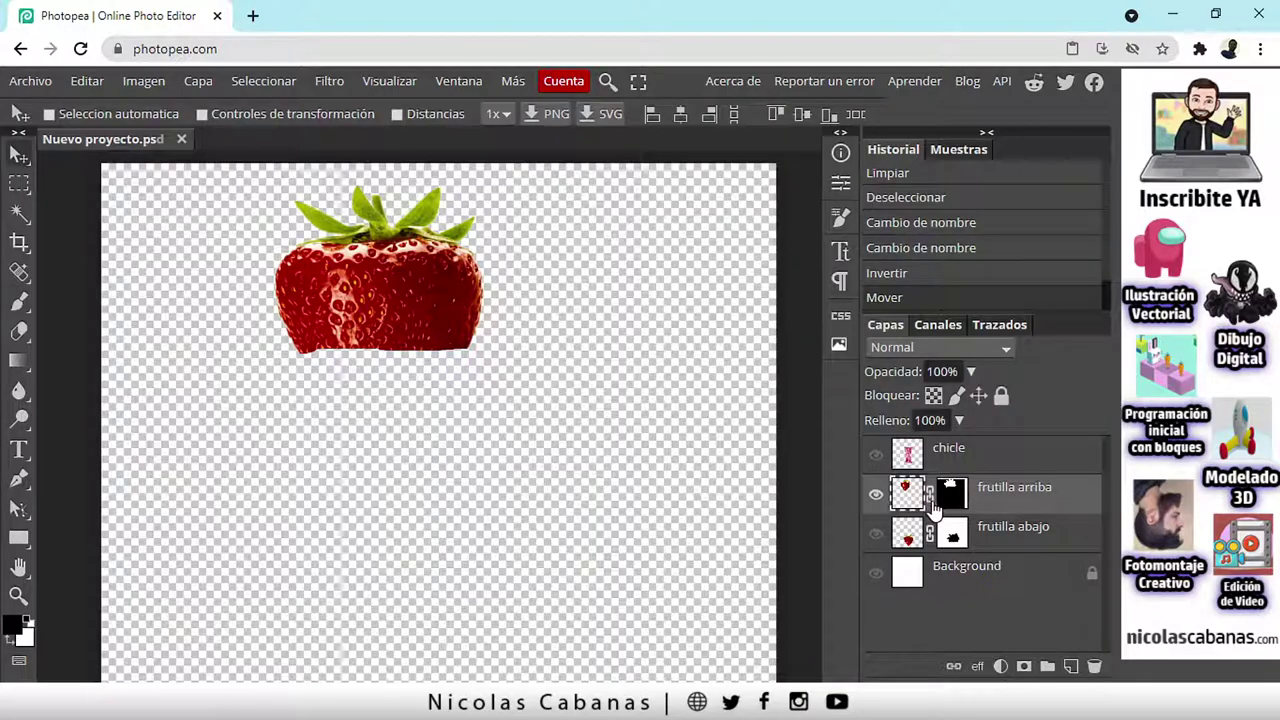
{"action": "left_click", "coordinate": [930, 497]}
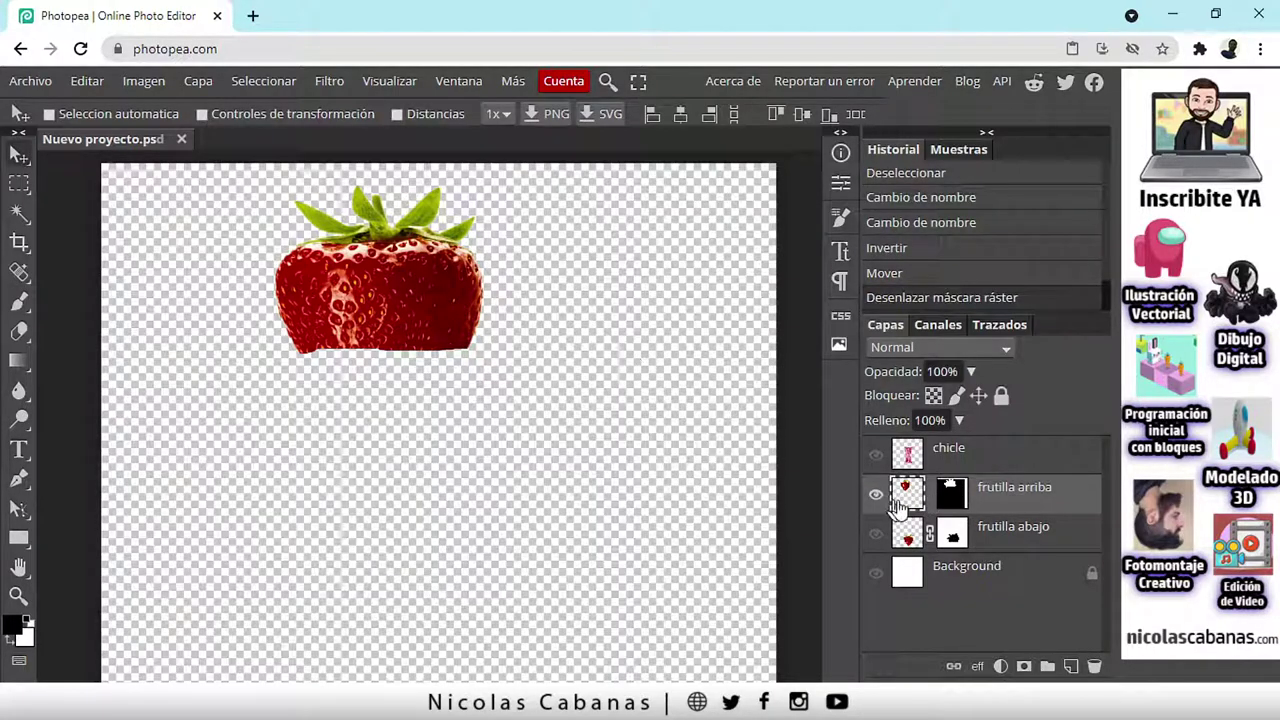
Step: Try moving the upper strawberry's image left independently of its unlinked mask, and undo that move
{"action": "left_click_drag", "start_coordinate": [346, 294], "coordinate": [237, 311]}
{"action": "left_click", "coordinate": [50, 80]}
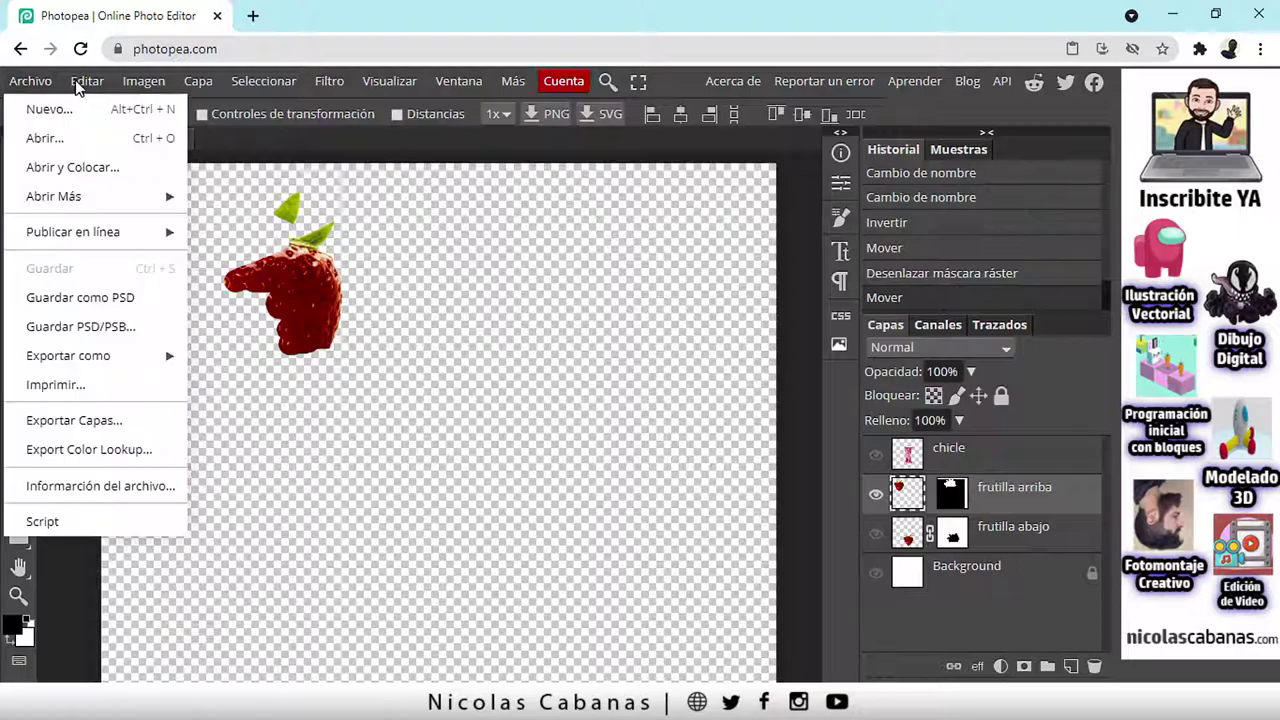
{"action": "mouse_move", "coordinate": [82, 82]}
{"action": "left_click", "coordinate": [110, 166]}
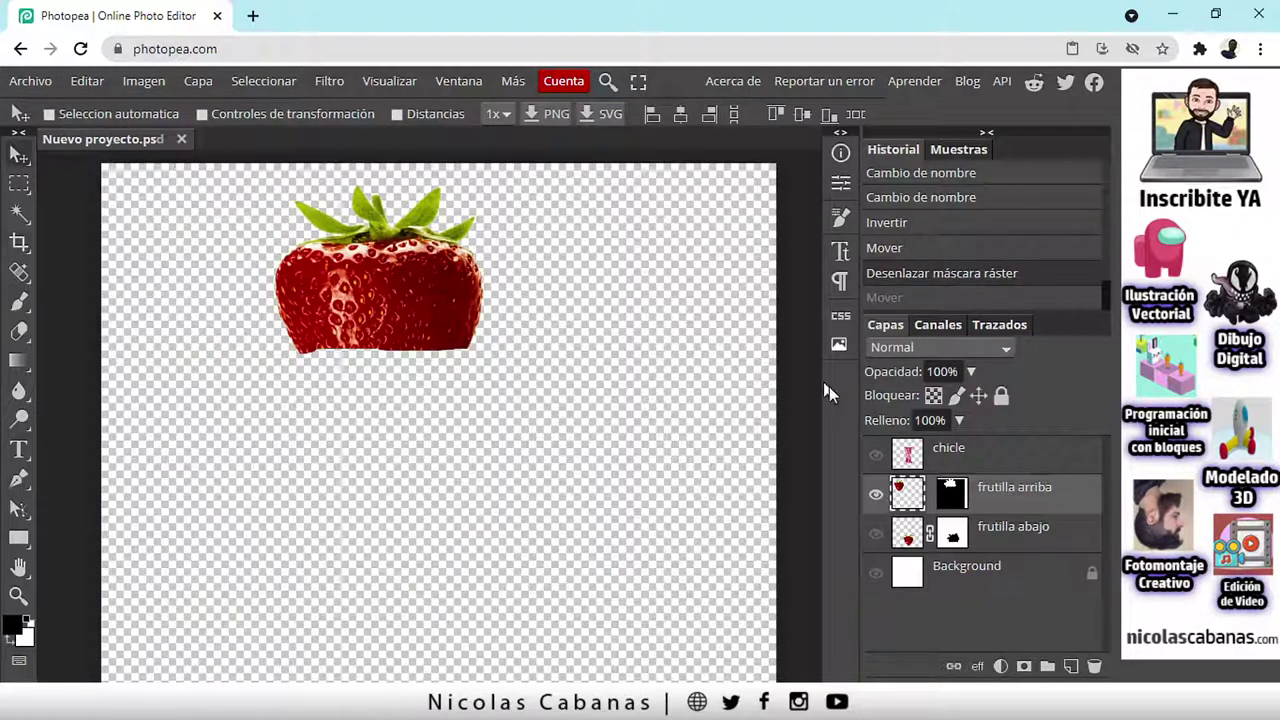
Step: Try moving only the frutilla arriba mask to the right, independently of the image, and undo that move
{"action": "left_click", "coordinate": [948, 494]}
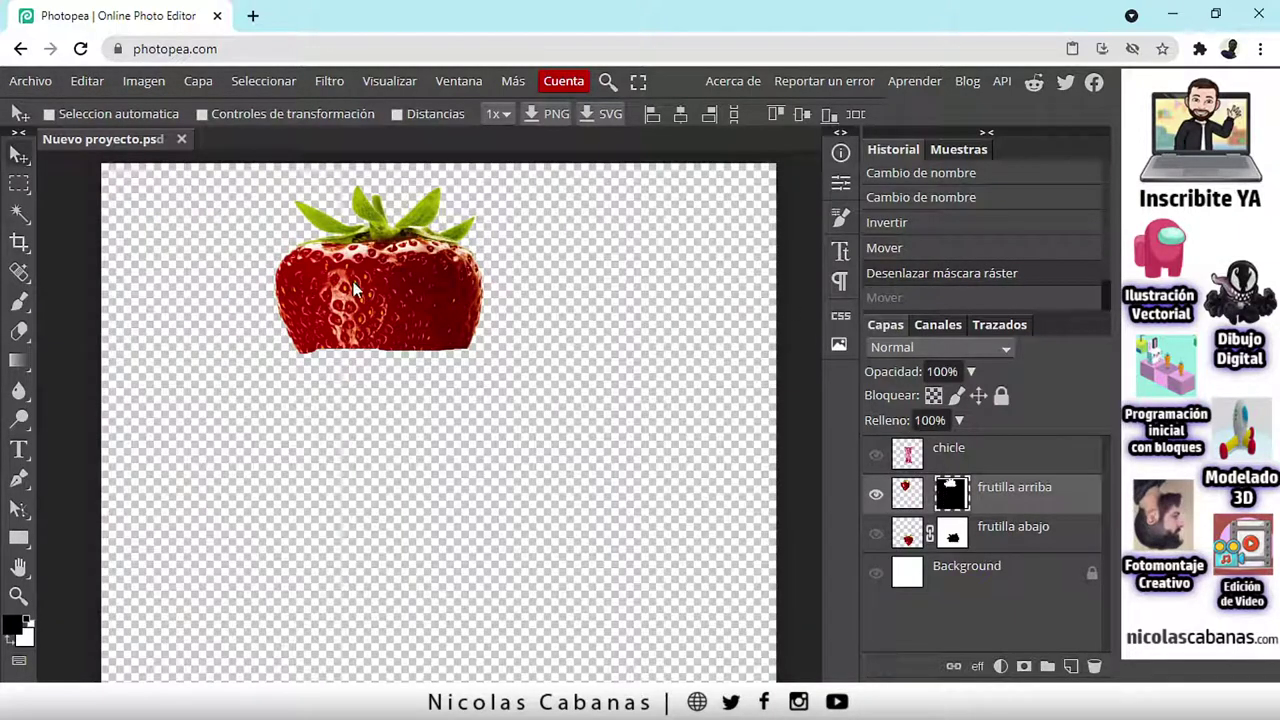
{"action": "left_click_drag", "start_coordinate": [368, 282], "coordinate": [476, 269]}
{"action": "left_click", "coordinate": [87, 81]}
{"action": "left_click", "coordinate": [110, 166]}
Step: Undo the mask unlinking, the upper strawberry's move, and the inversion of its mask
{"action": "left_click", "coordinate": [86, 81]}
{"action": "left_click", "coordinate": [112, 164]}
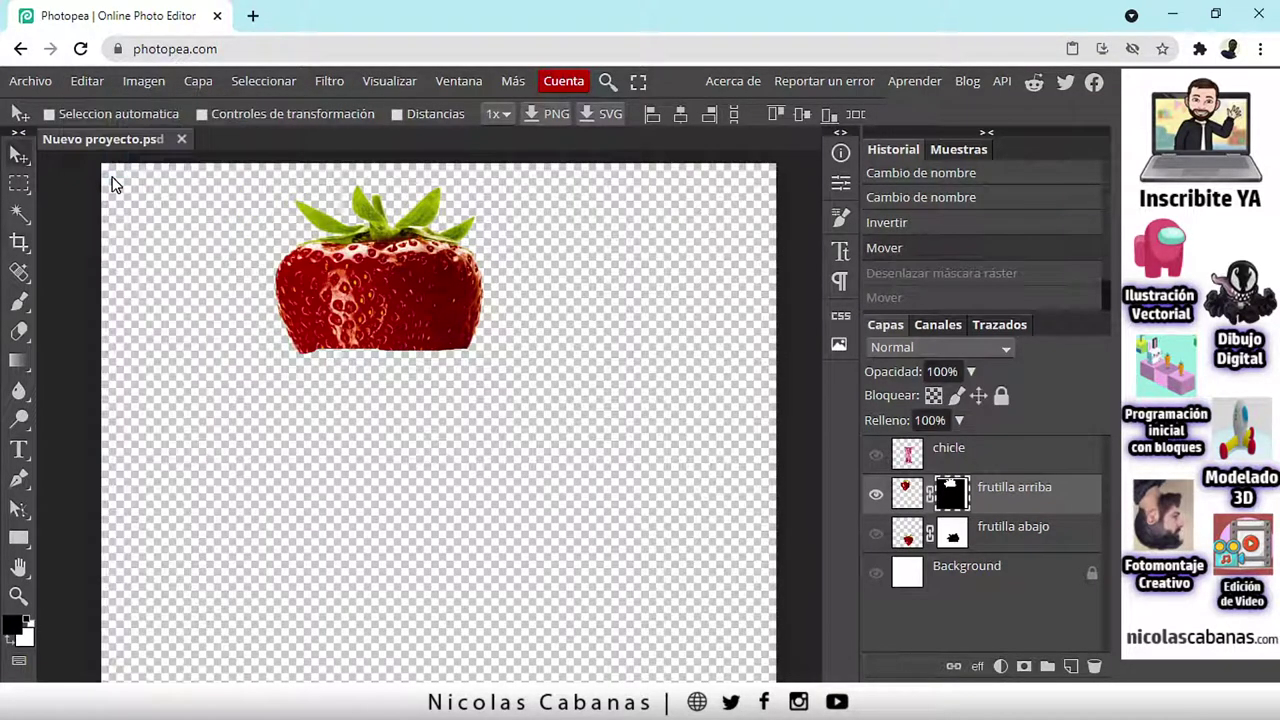
{"action": "left_click", "coordinate": [87, 86]}
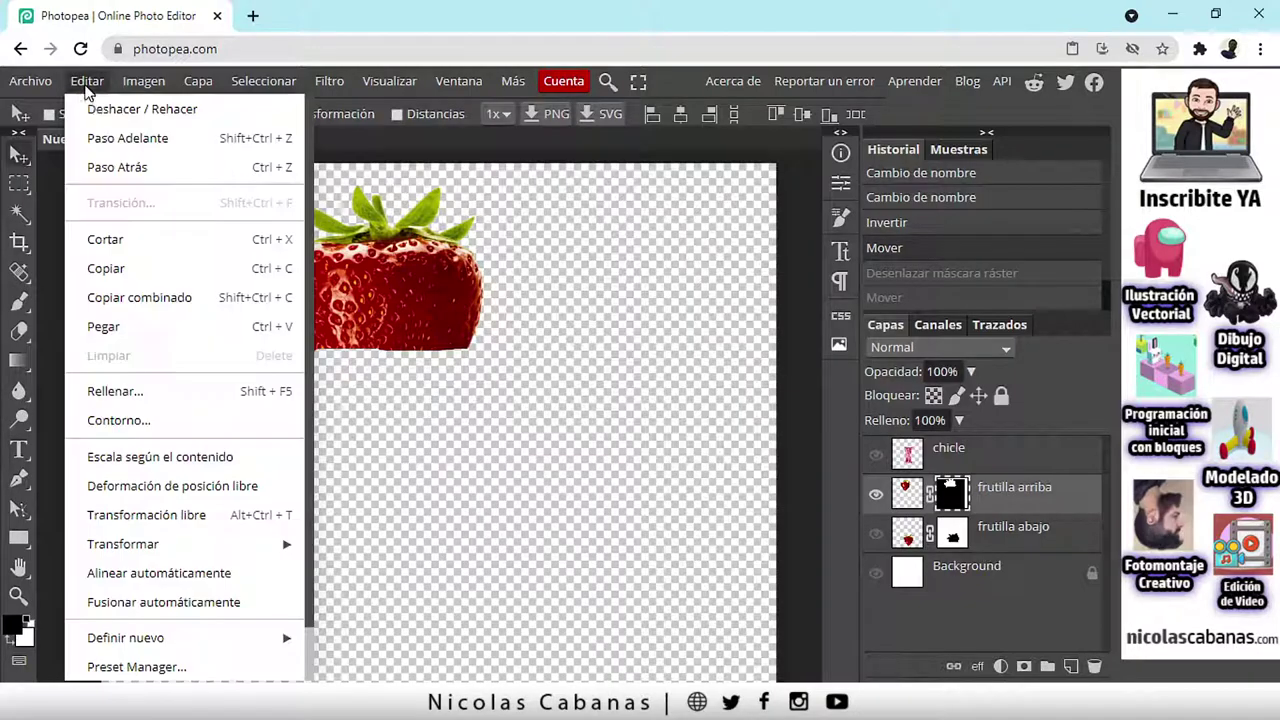
{"action": "left_click", "coordinate": [117, 166]}
{"action": "left_click", "coordinate": [86, 81]}
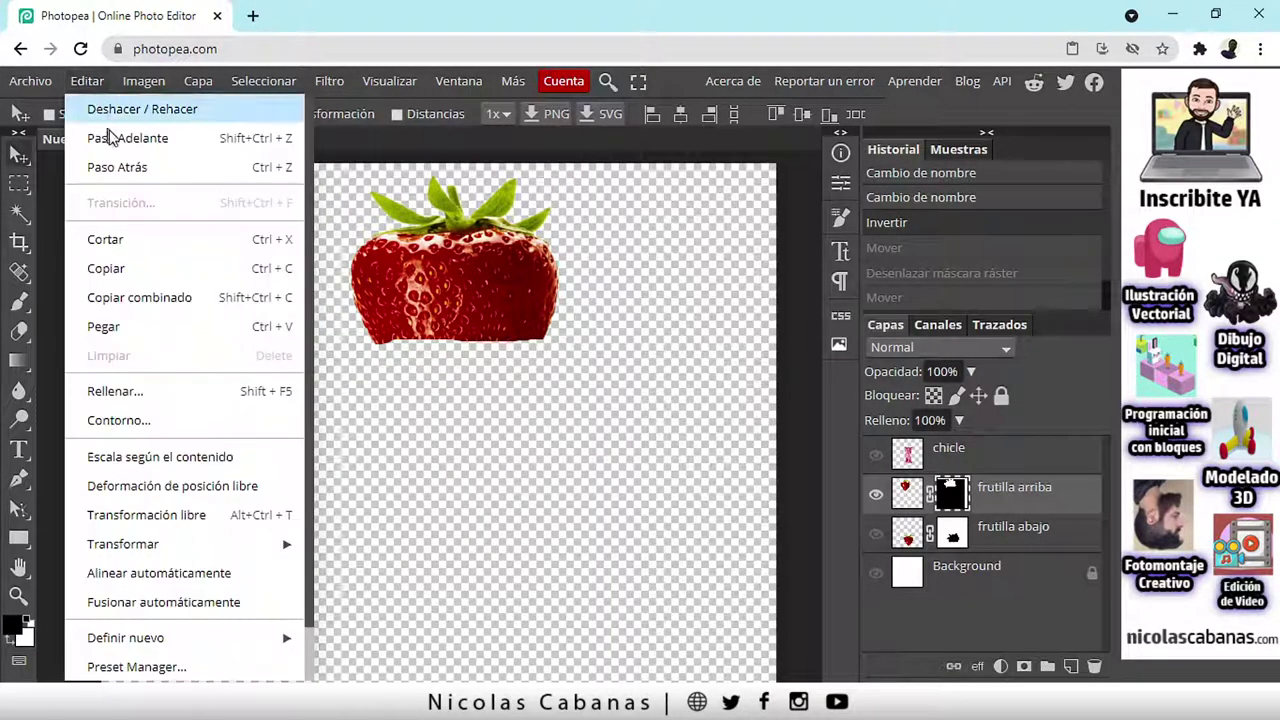
{"action": "left_click", "coordinate": [114, 166]}
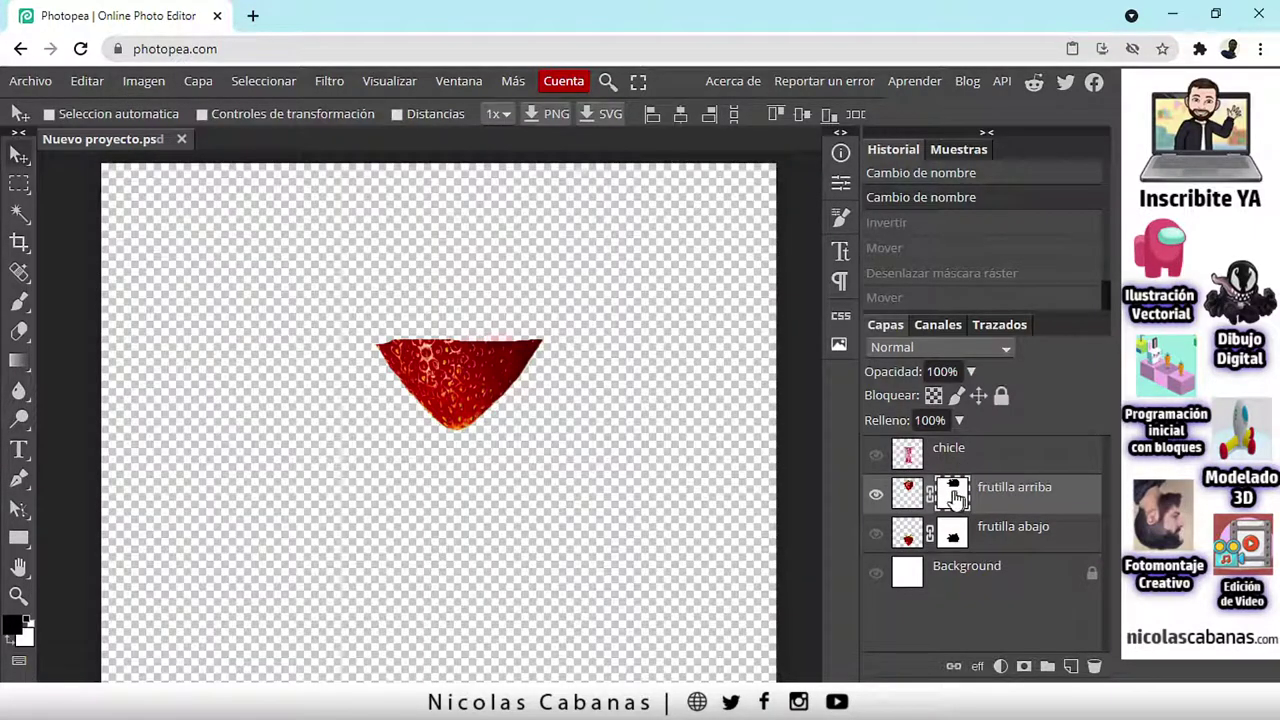
Step: Invert the layer mask of the frutilla arriba layer
{"action": "left_click", "coordinate": [143, 81]}
{"action": "mouse_move", "coordinate": [167, 112]}
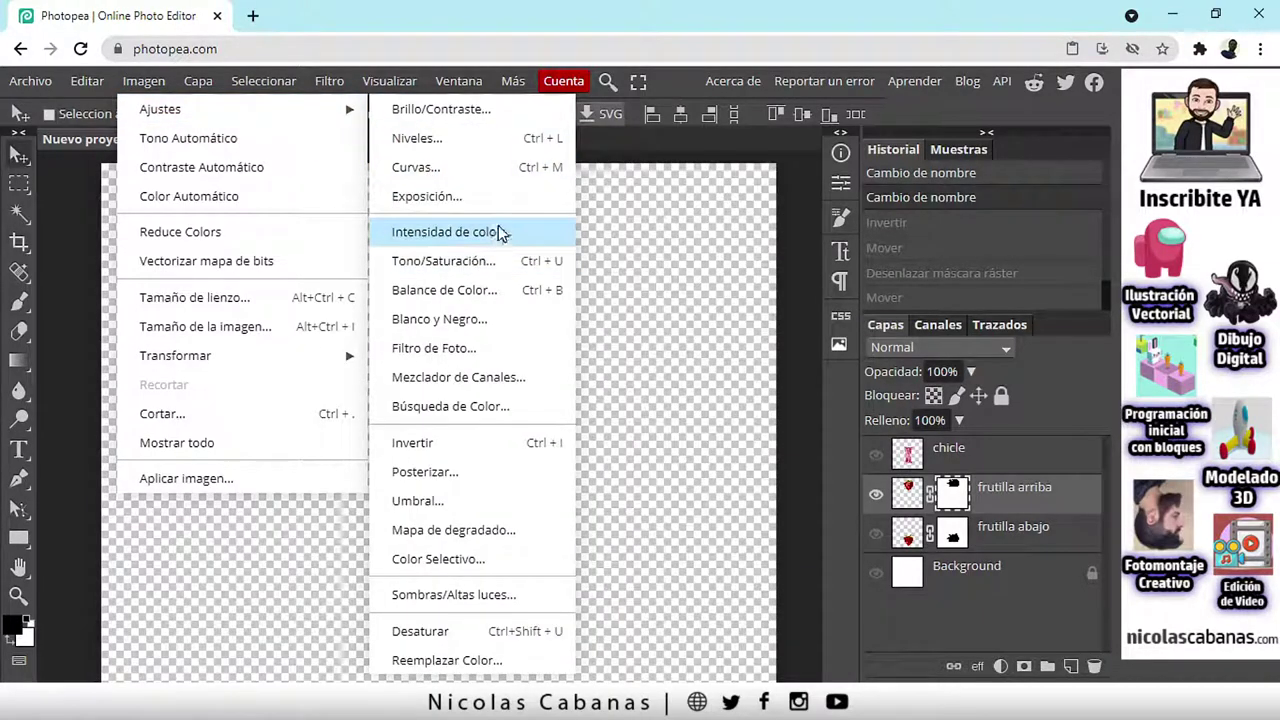
{"action": "left_click", "coordinate": [462, 443]}
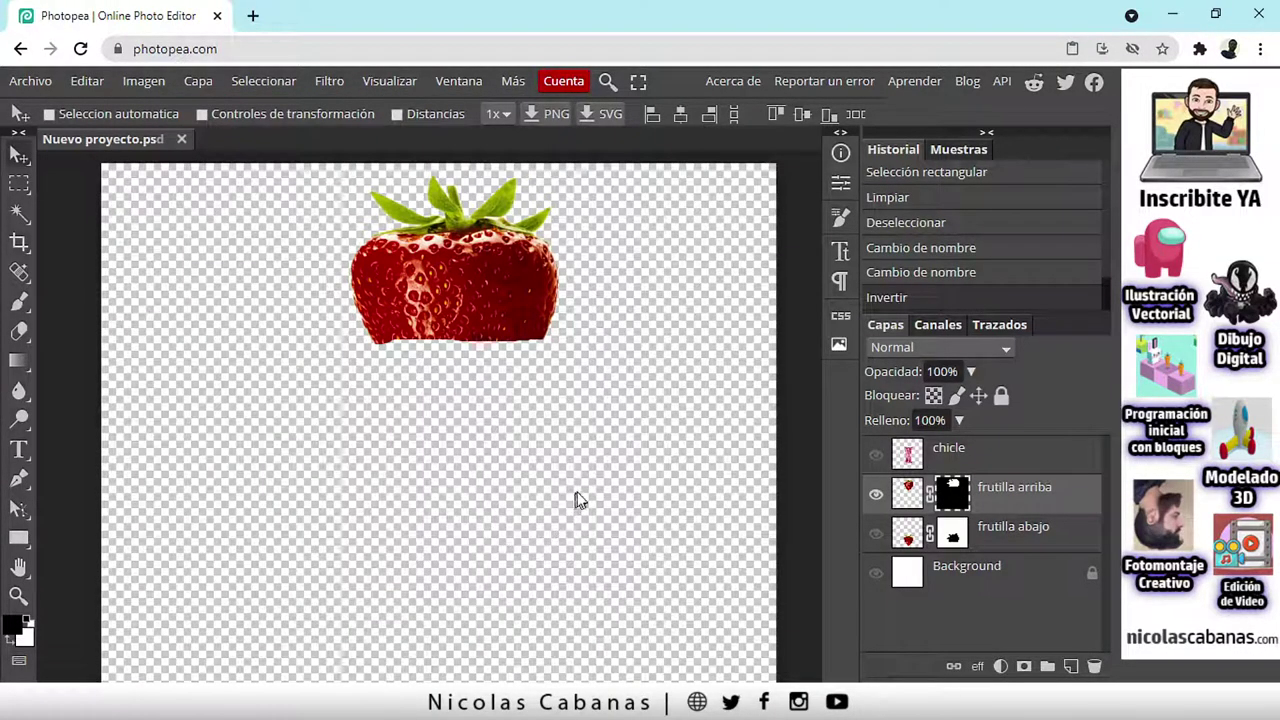
Step: Make the Background, frutilla abajo and chicle layers visible with the whole composition fitted in view
{"action": "left_click", "coordinate": [876, 572]}
{"action": "left_click", "coordinate": [876, 534]}
{"action": "scroll", "coordinate": [723, 577], "scroll_direction": "down", "scroll_amount": 2}
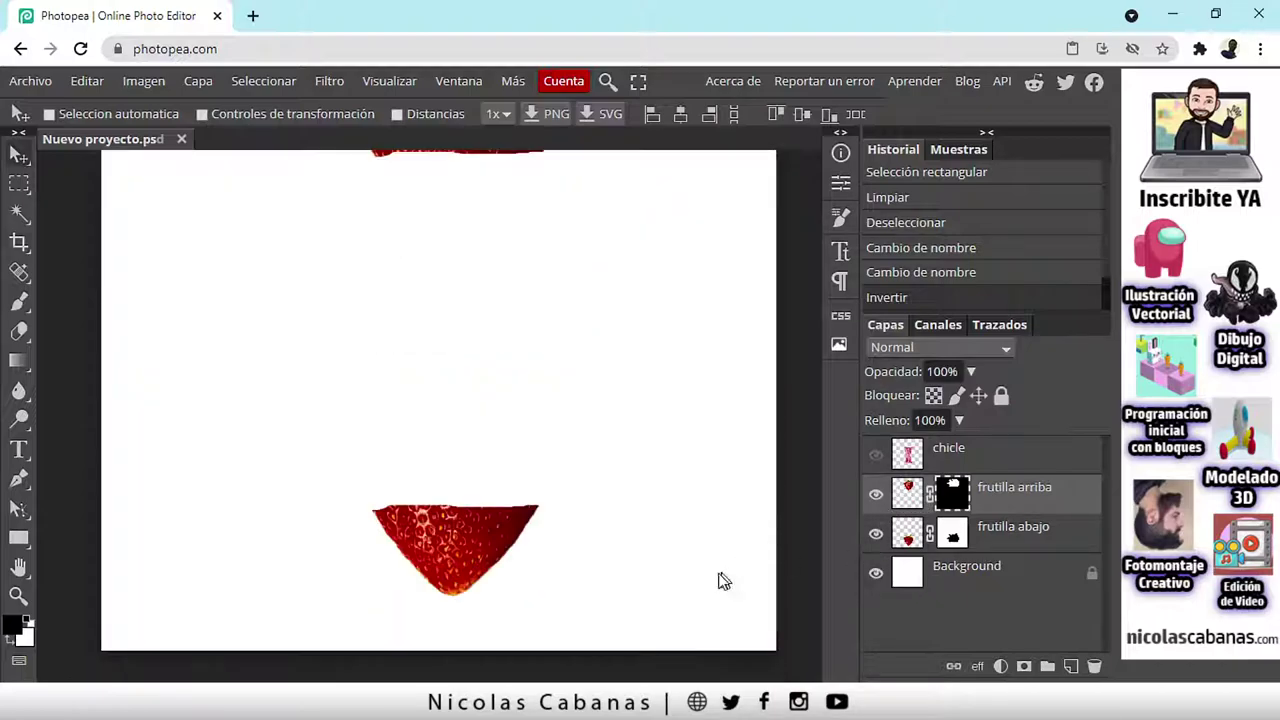
{"action": "scroll", "coordinate": [650, 560], "scroll_direction": "up", "scroll_amount": 1}
{"action": "key", "text": "ctrl+0"}
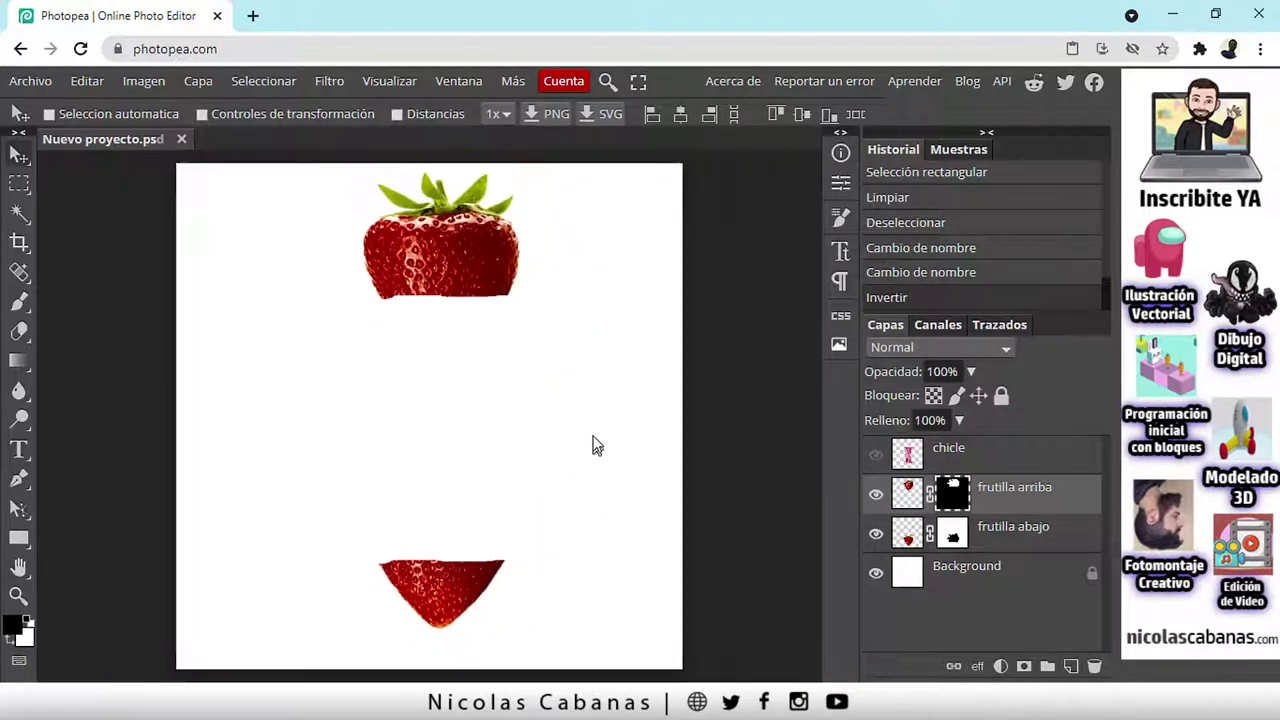
{"action": "left_click", "coordinate": [877, 456]}
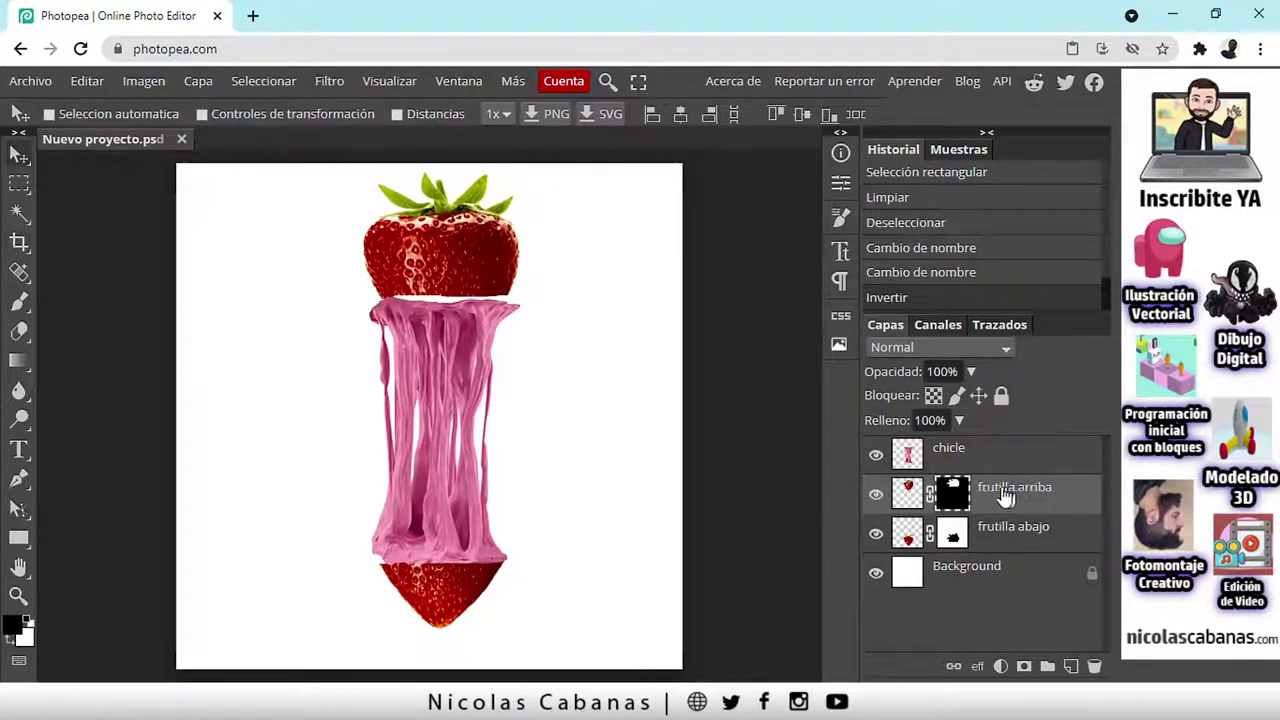
Step: Move the upper strawberry down so its cut lower edge sits behind the top of the bubble gum
{"action": "left_click_drag", "start_coordinate": [498, 280], "coordinate": [500, 312]}
{"action": "scroll", "coordinate": [455, 287], "scroll_direction": "up", "scroll_amount": 3}
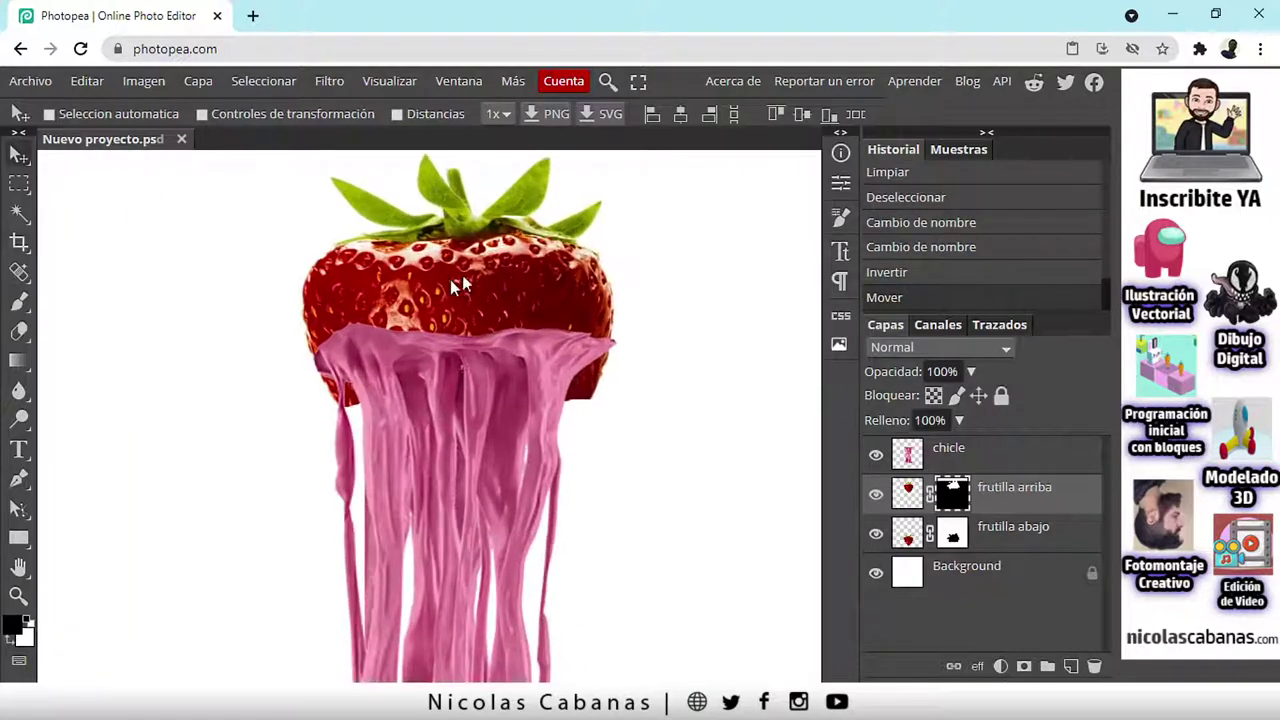
{"action": "left_click_drag", "start_coordinate": [466, 285], "coordinate": [470, 343]}
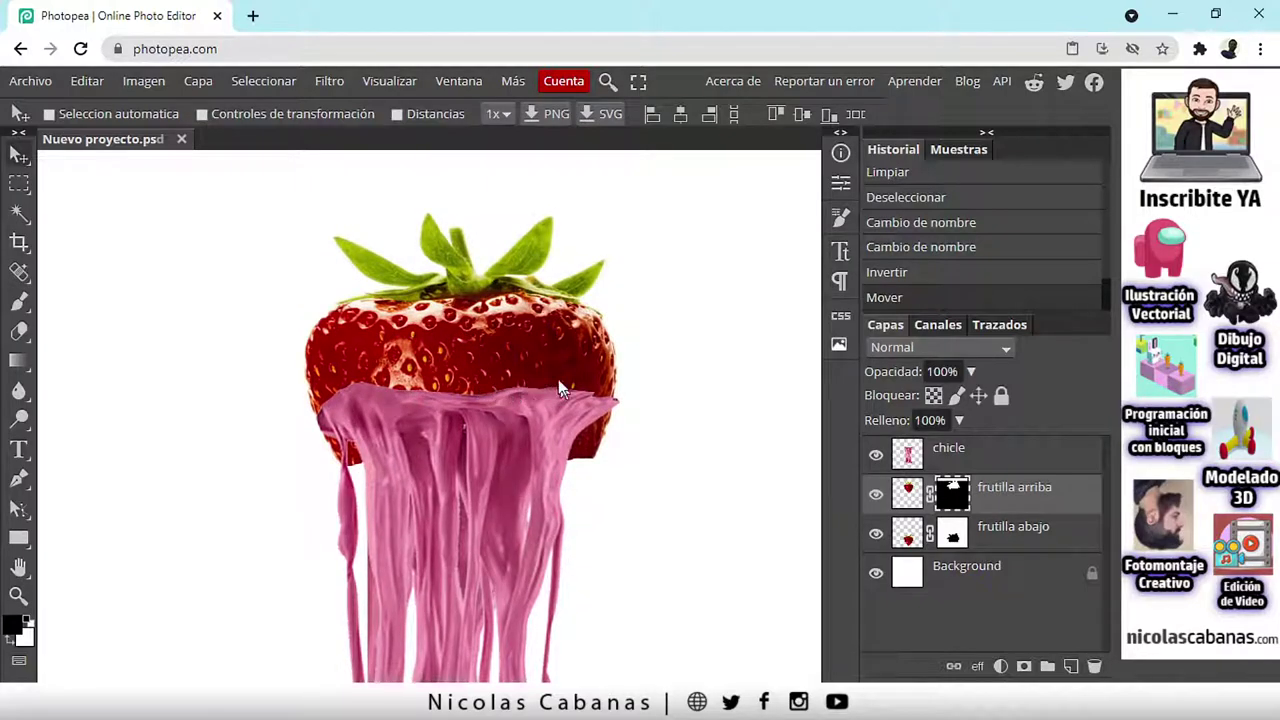
Step: Lasso the lower part of the upper strawberry, following the upper edge of the bubble gum
{"action": "right_click", "coordinate": [19, 184]}
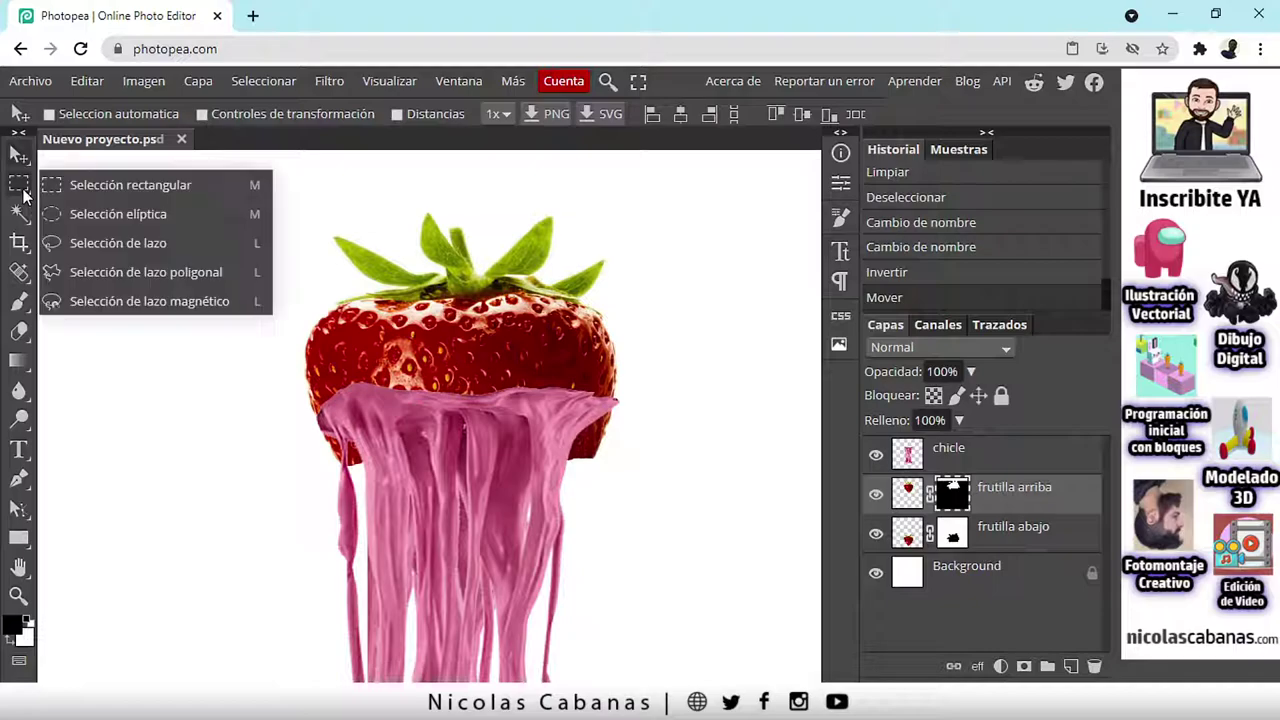
{"action": "left_click", "coordinate": [120, 247]}
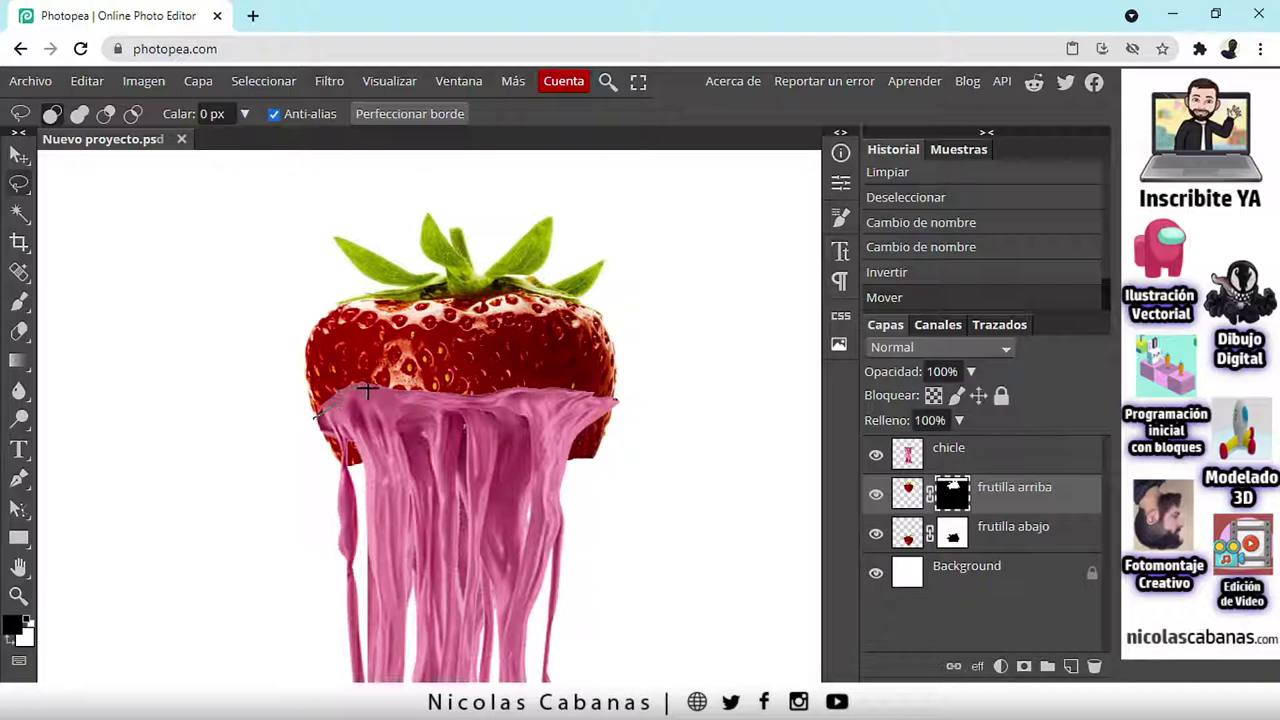
{"action": "left_click_drag", "start_coordinate": [442, 403], "coordinate": [479, 403]}
{"action": "mouse_move", "coordinate": [620, 408]}
{"action": "left_mouse_down"}
{"action": "mouse_move", "coordinate": [610, 466]}
{"action": "mouse_move", "coordinate": [513, 503]}
{"action": "mouse_move", "coordinate": [360, 494]}
{"action": "mouse_move", "coordinate": [324, 472]}
{"action": "mouse_move", "coordinate": [313, 420]}
{"action": "left_mouse_up"}
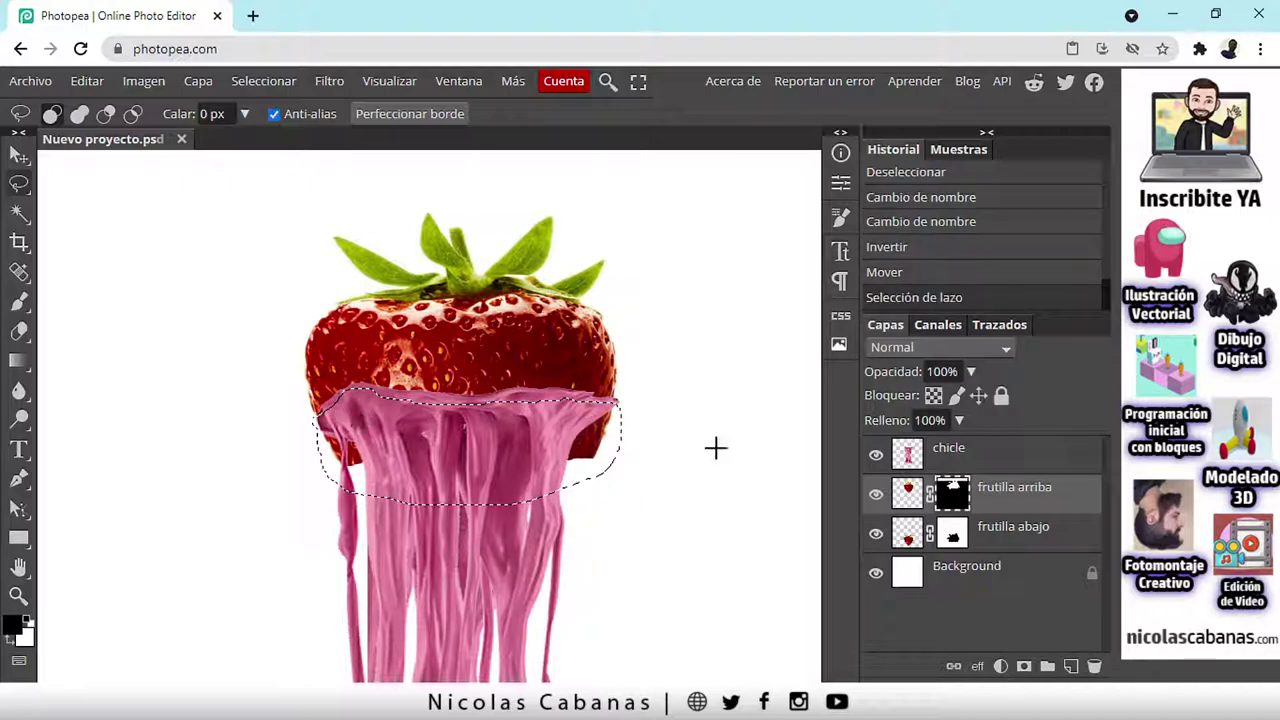
Step: Hide the chicle layer and paint the selected area black on the frutilla arriba mask with a hard 36 px brush
{"action": "left_click", "coordinate": [876, 454]}
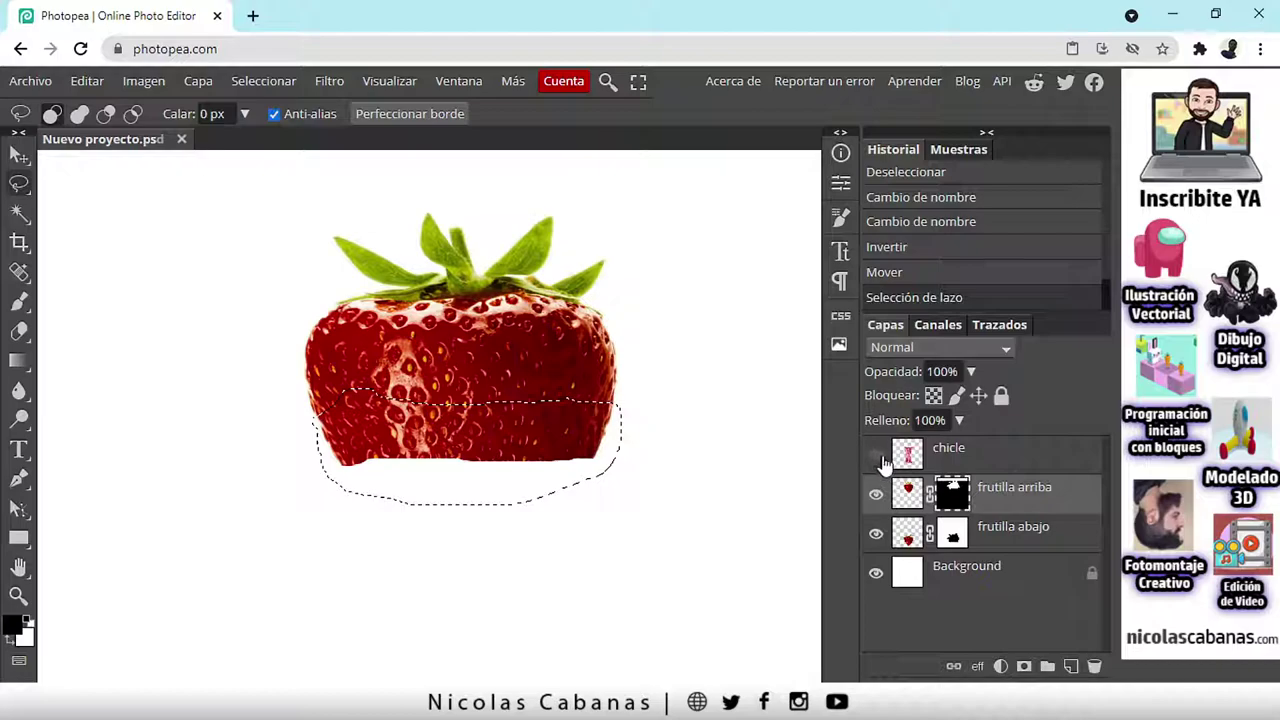
{"action": "left_click", "coordinate": [955, 498]}
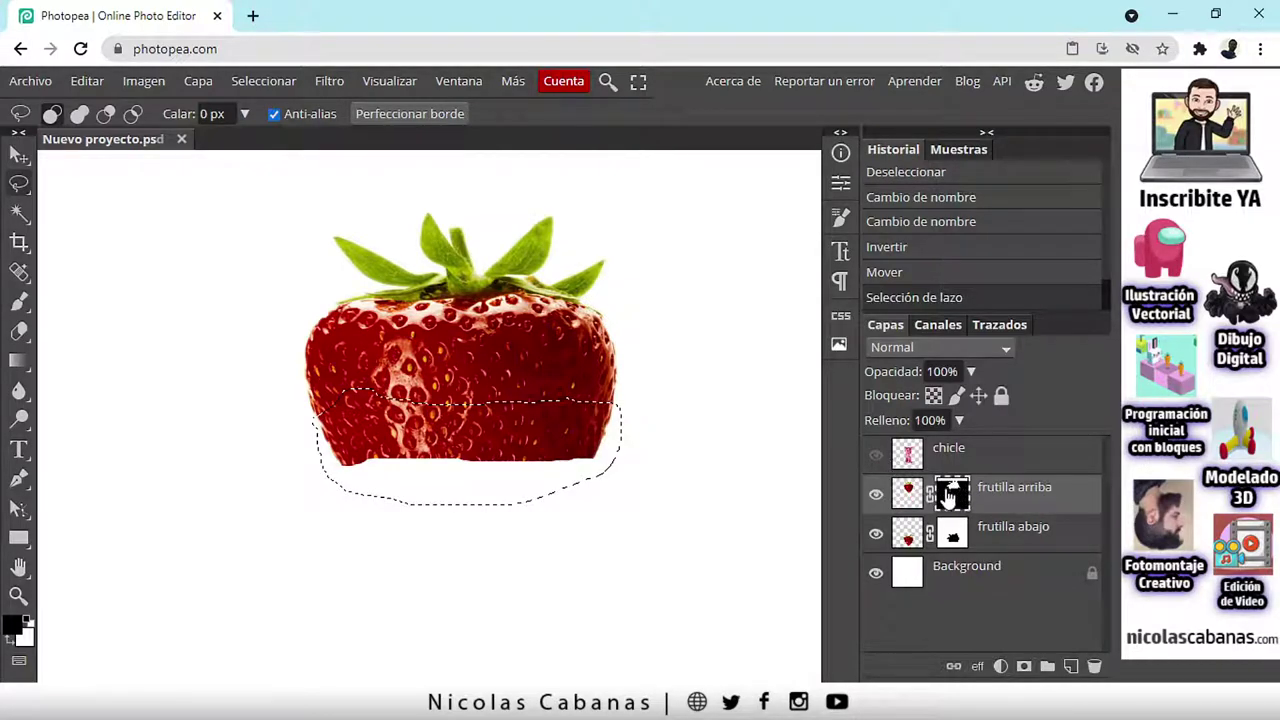
{"action": "left_click", "coordinate": [20, 302]}
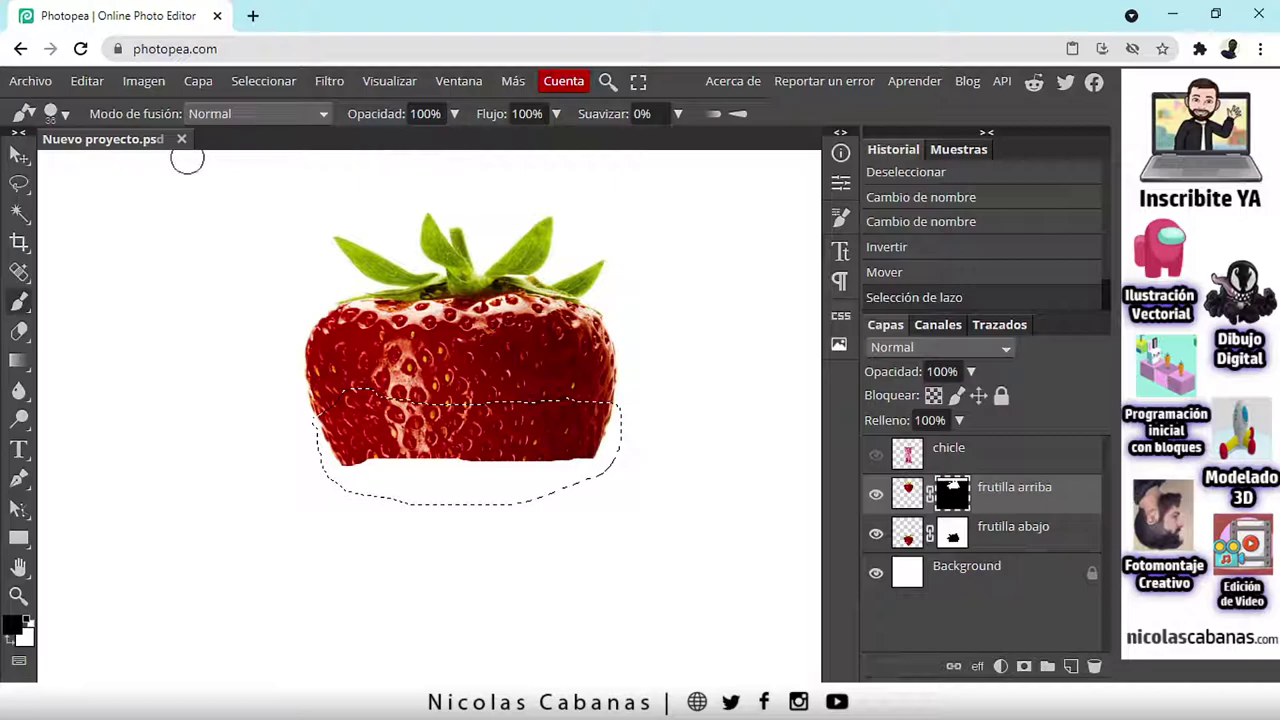
{"action": "left_click", "coordinate": [64, 116]}
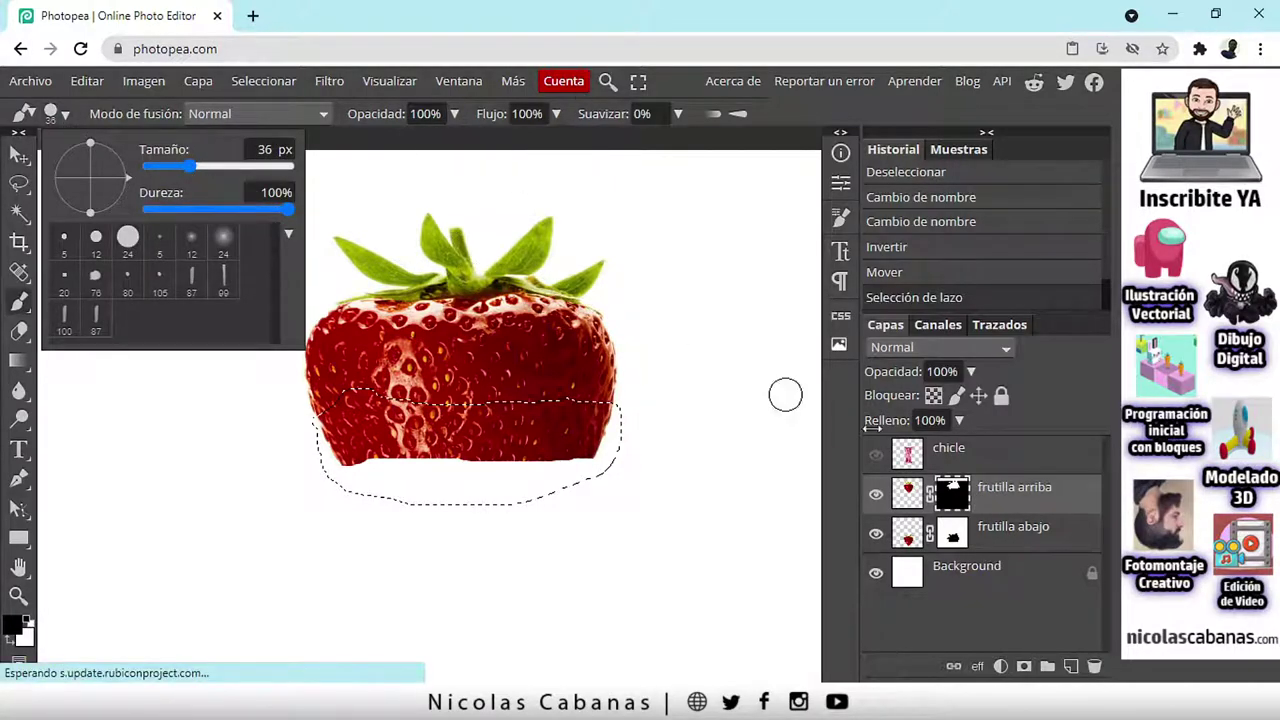
{"action": "mouse_move", "coordinate": [315, 455]}
{"action": "left_mouse_down"}
{"action": "mouse_move", "coordinate": [573, 462]}
{"action": "mouse_move", "coordinate": [609, 441]}
{"action": "mouse_move", "coordinate": [290, 446]}
{"action": "mouse_move", "coordinate": [422, 427]}
{"action": "mouse_move", "coordinate": [638, 425]}
{"action": "left_mouse_up"}
{"action": "left_click", "coordinate": [27, 620]}
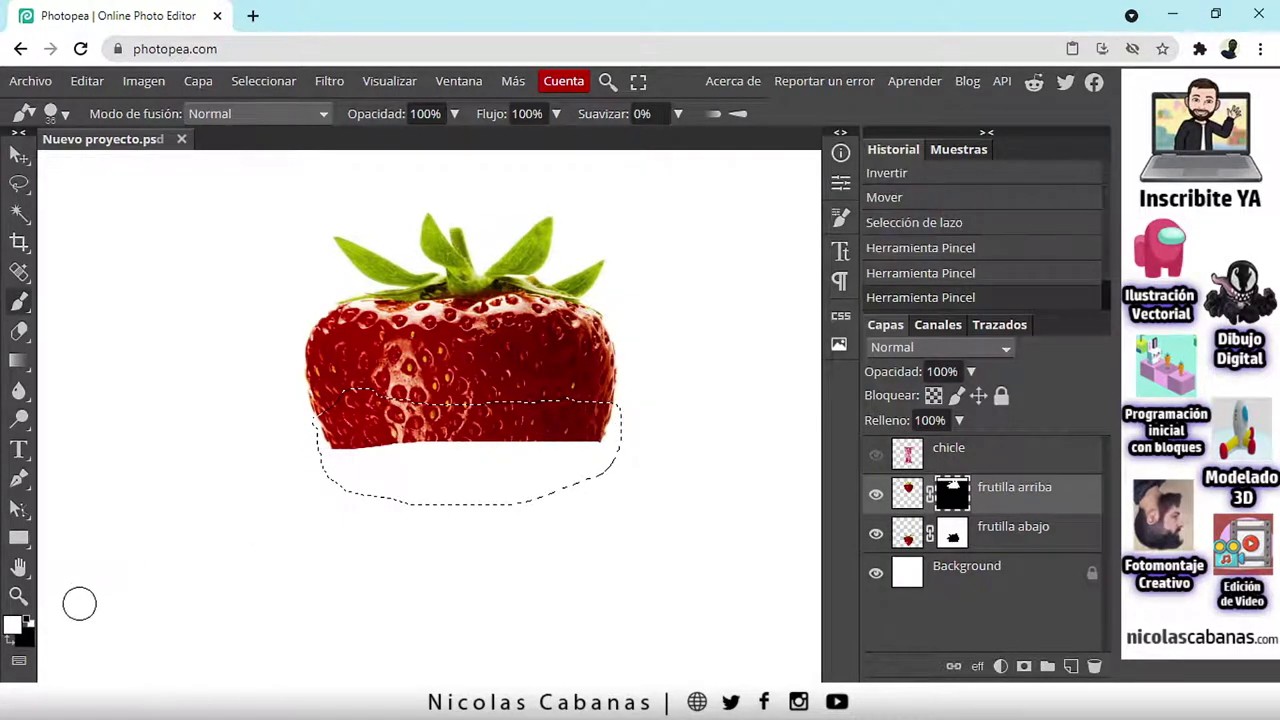
{"action": "left_click", "coordinate": [9, 646]}
{"action": "mouse_move", "coordinate": [322, 440]}
{"action": "left_mouse_down"}
{"action": "mouse_move", "coordinate": [364, 390]}
{"action": "mouse_move", "coordinate": [319, 445]}
{"action": "mouse_move", "coordinate": [402, 410]}
{"action": "mouse_move", "coordinate": [336, 445]}
{"action": "mouse_move", "coordinate": [412, 366]}
{"action": "mouse_move", "coordinate": [362, 453]}
{"action": "mouse_move", "coordinate": [485, 407]}
{"action": "mouse_move", "coordinate": [380, 441]}
{"action": "mouse_move", "coordinate": [434, 400]}
{"action": "mouse_move", "coordinate": [494, 418]}
{"action": "mouse_move", "coordinate": [488, 434]}
{"action": "mouse_move", "coordinate": [482, 420]}
{"action": "mouse_move", "coordinate": [588, 396]}
{"action": "mouse_move", "coordinate": [538, 426]}
{"action": "mouse_move", "coordinate": [600, 442]}
{"action": "left_mouse_up"}
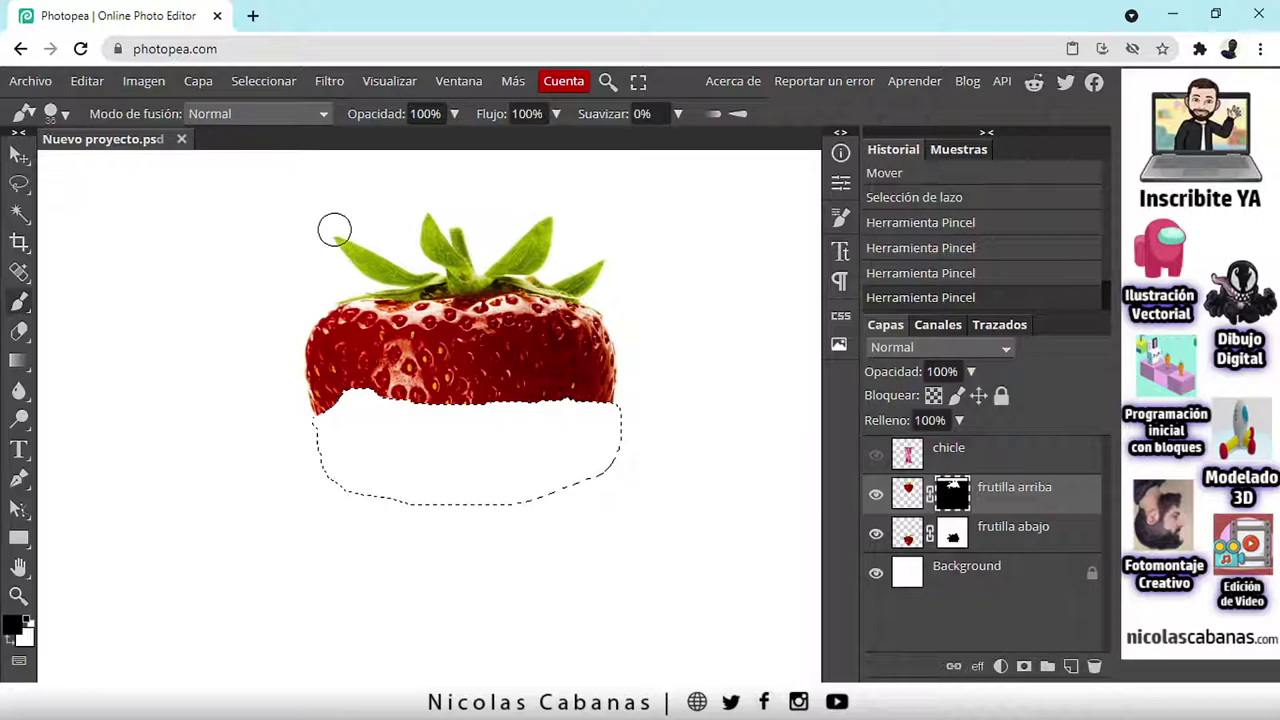
Step: Clear the lasso selection and show the chicle layer again
{"action": "left_click", "coordinate": [265, 81]}
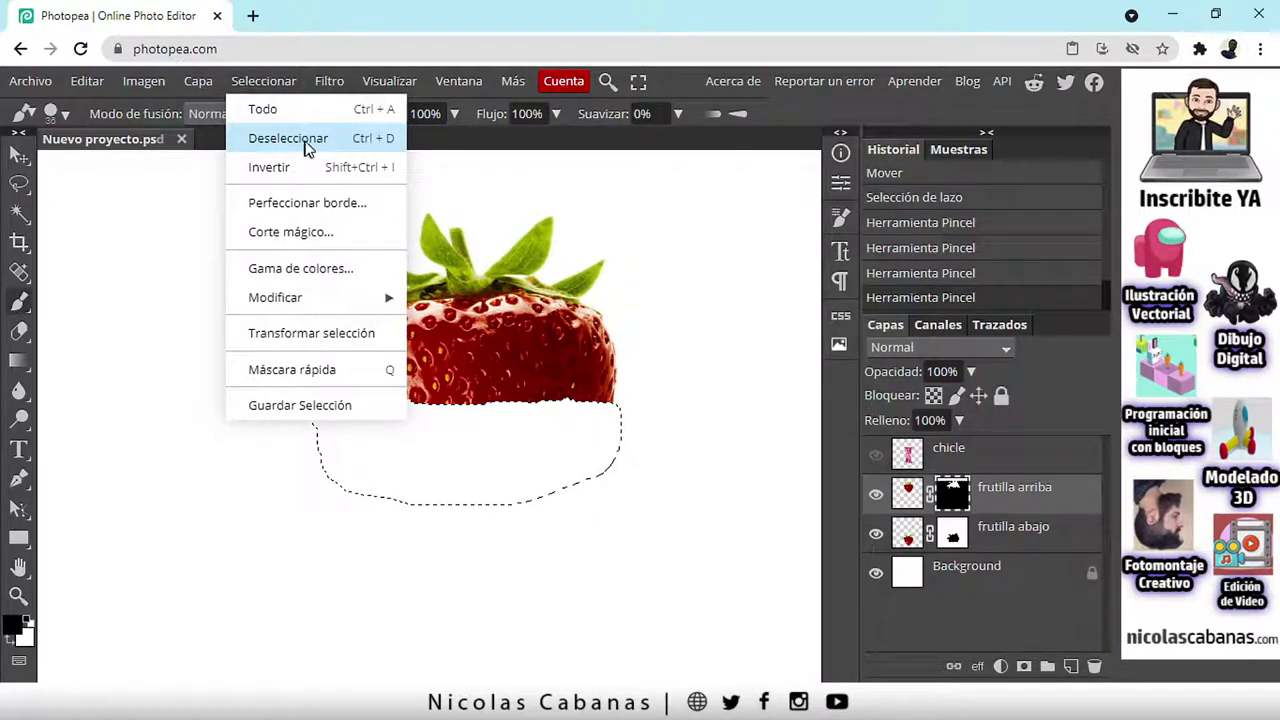
{"action": "left_click", "coordinate": [300, 140]}
{"action": "left_click", "coordinate": [876, 455]}
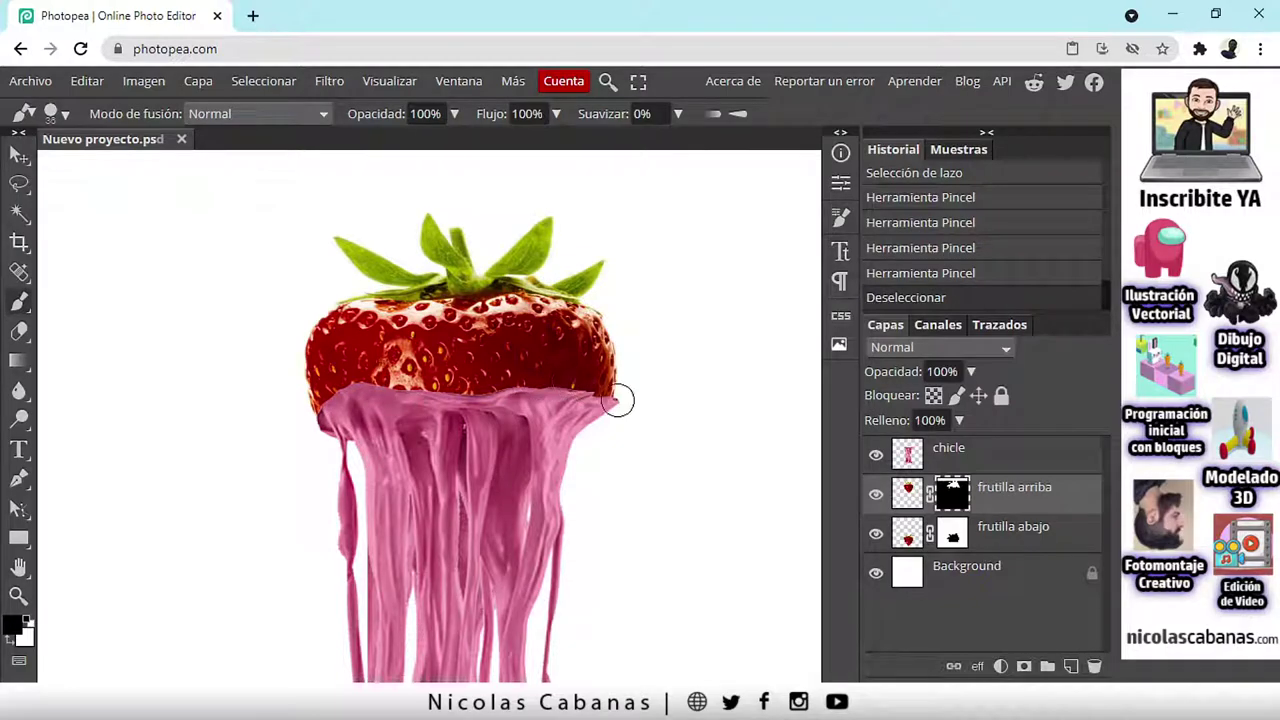
Step: Paint white on the frutilla abajo mask to extend the lower strawberry's left corner up to the bubble gum, after a trial dab in black
{"action": "scroll", "coordinate": [571, 460], "scroll_direction": "down", "scroll_amount": 3}
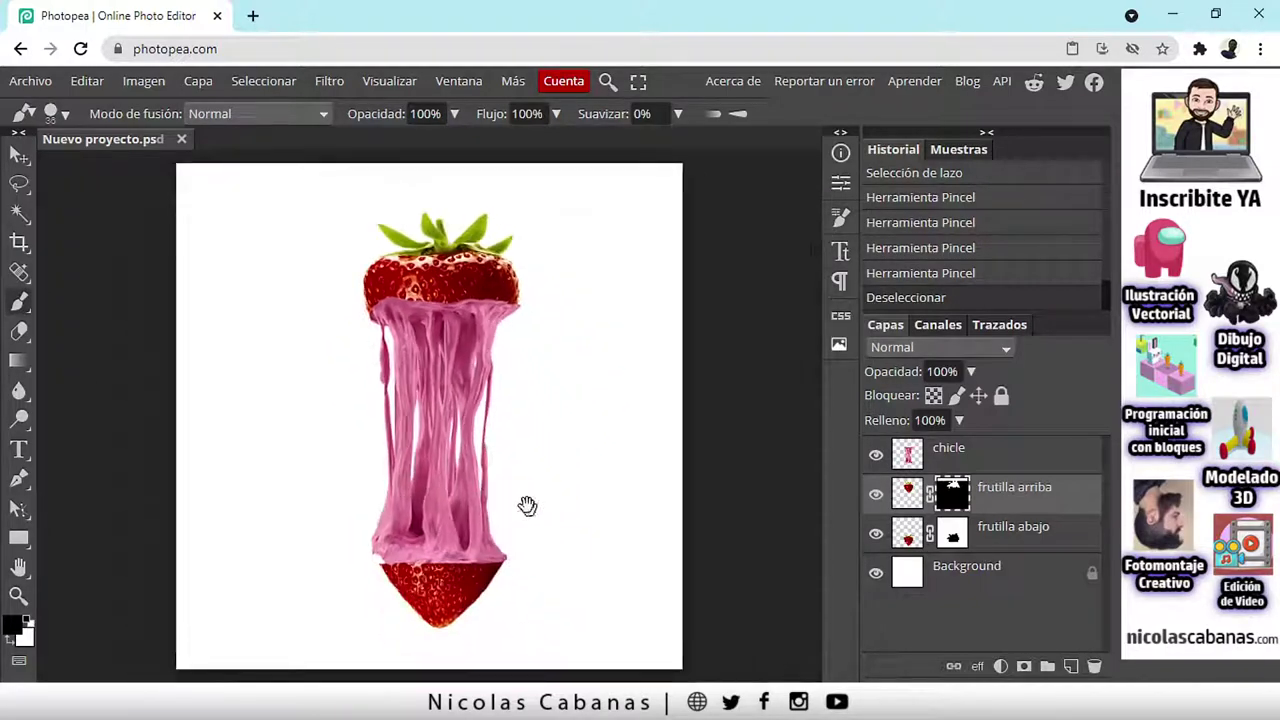
{"action": "scroll", "coordinate": [400, 565], "scroll_direction": "up", "scroll_amount": 5}
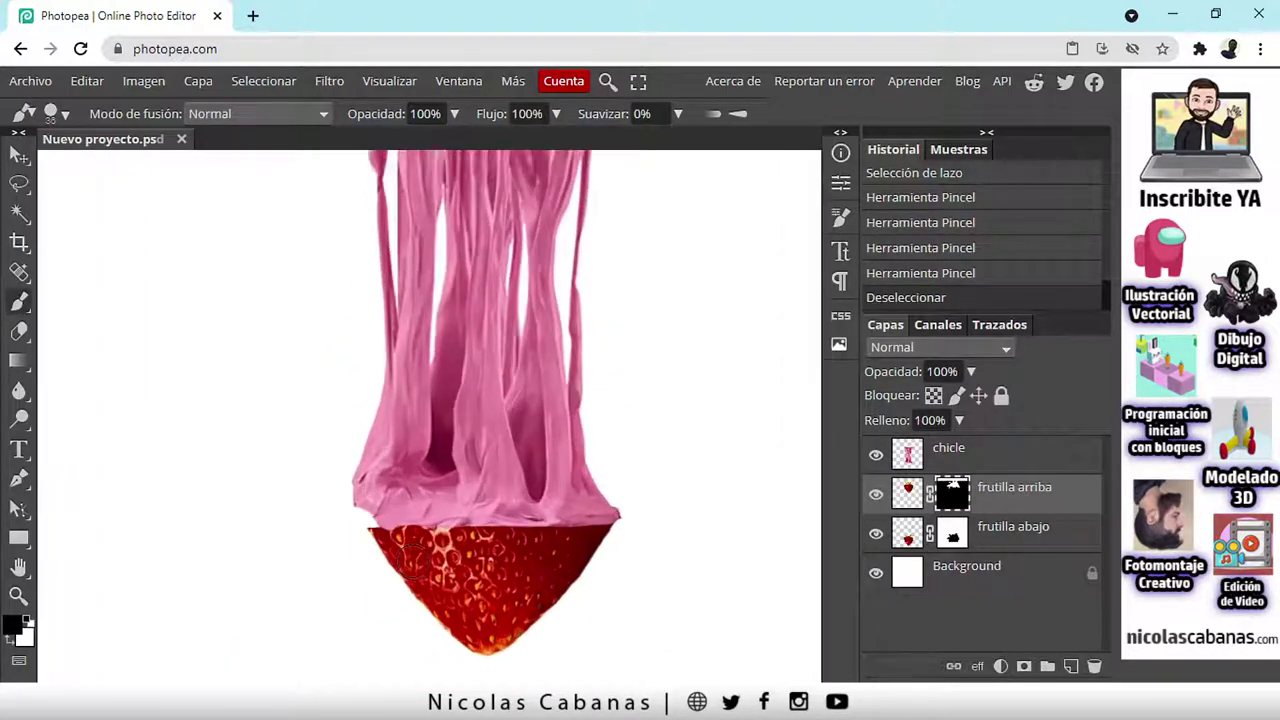
{"action": "scroll", "coordinate": [480, 515], "scroll_direction": "down", "scroll_amount": 3}
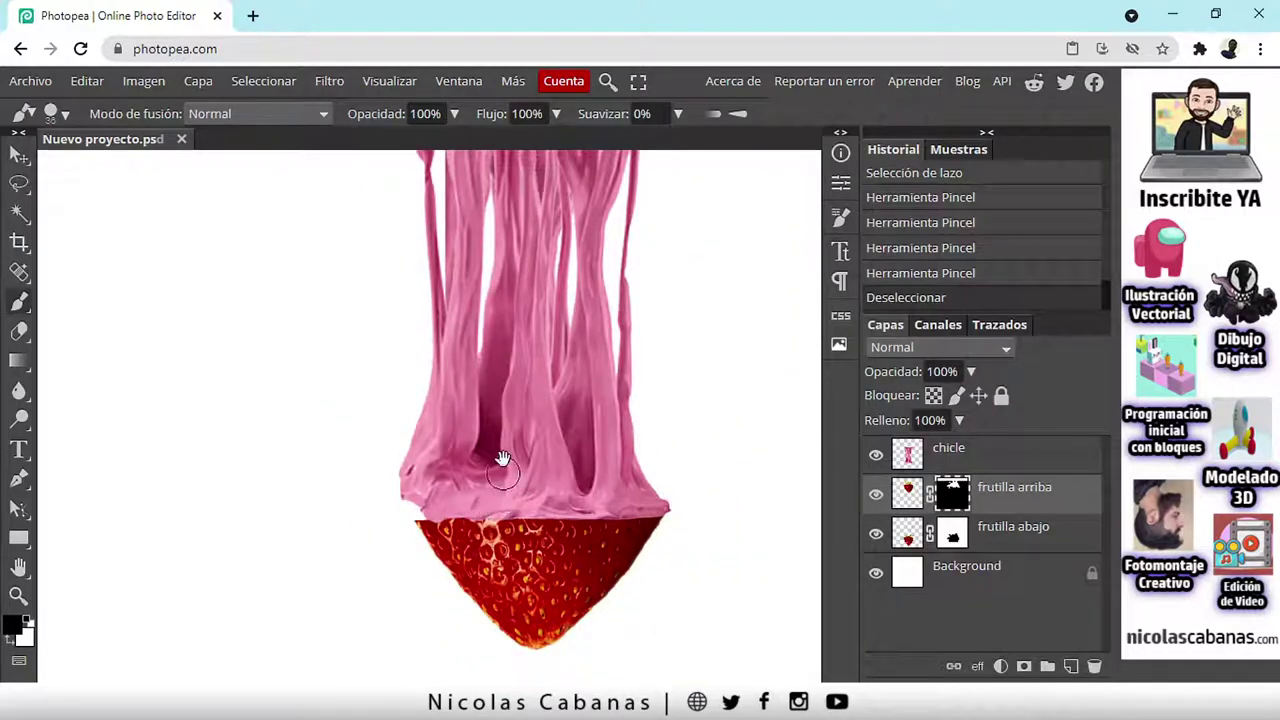
{"action": "scroll", "coordinate": [485, 529], "scroll_direction": "up", "scroll_amount": 1}
{"action": "left_click_drag", "start_coordinate": [485, 529], "coordinate": [447, 514]}
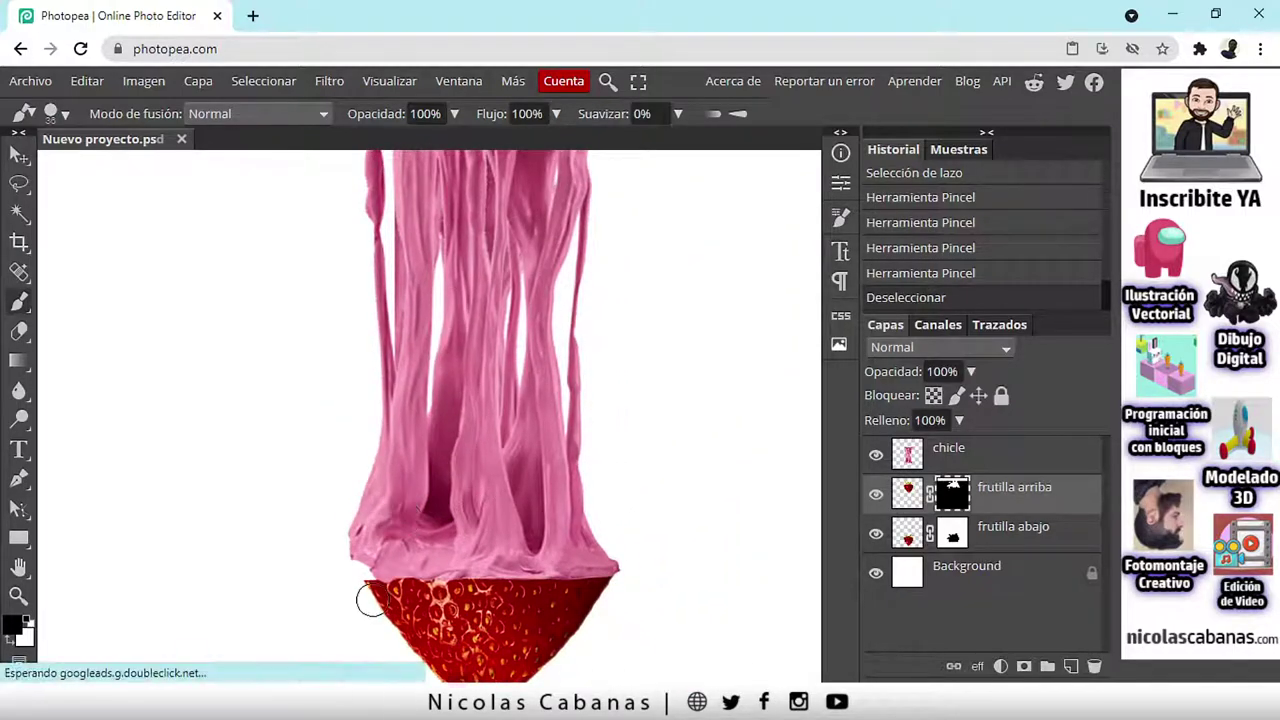
{"action": "scroll", "coordinate": [390, 621], "scroll_direction": "up", "scroll_amount": 3}
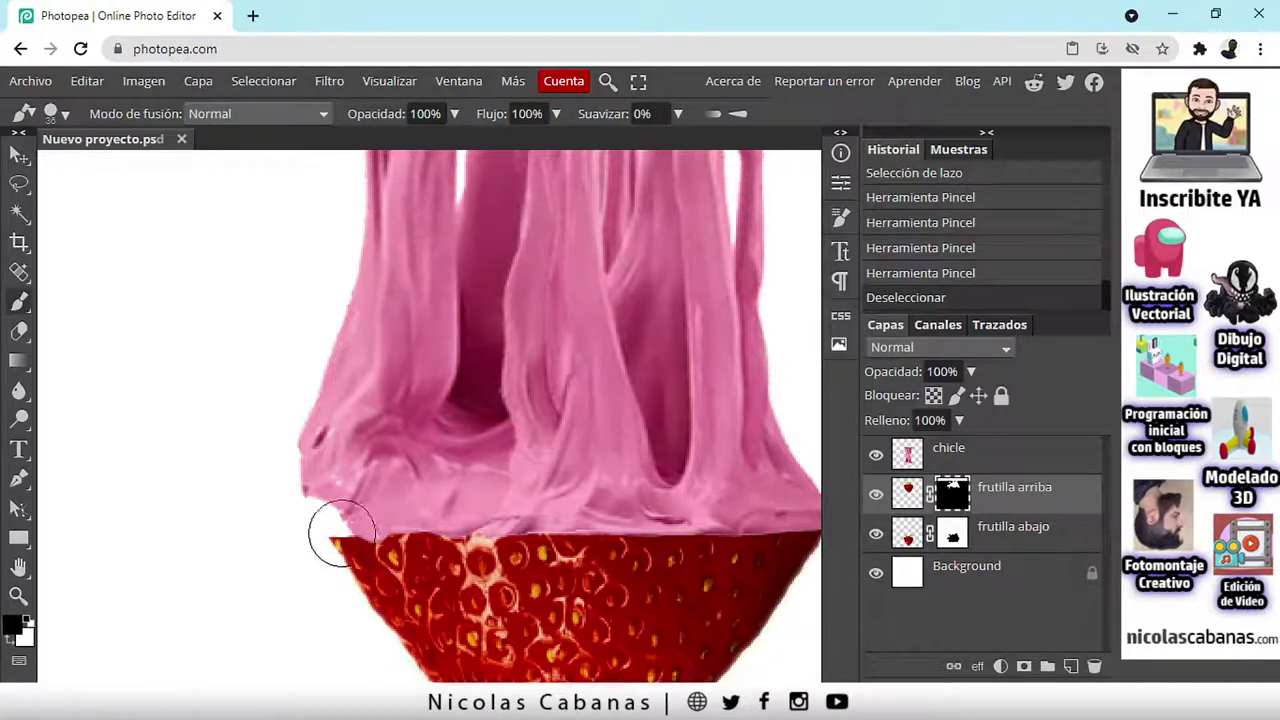
{"action": "scroll", "coordinate": [349, 529], "scroll_direction": "up", "scroll_amount": 3}
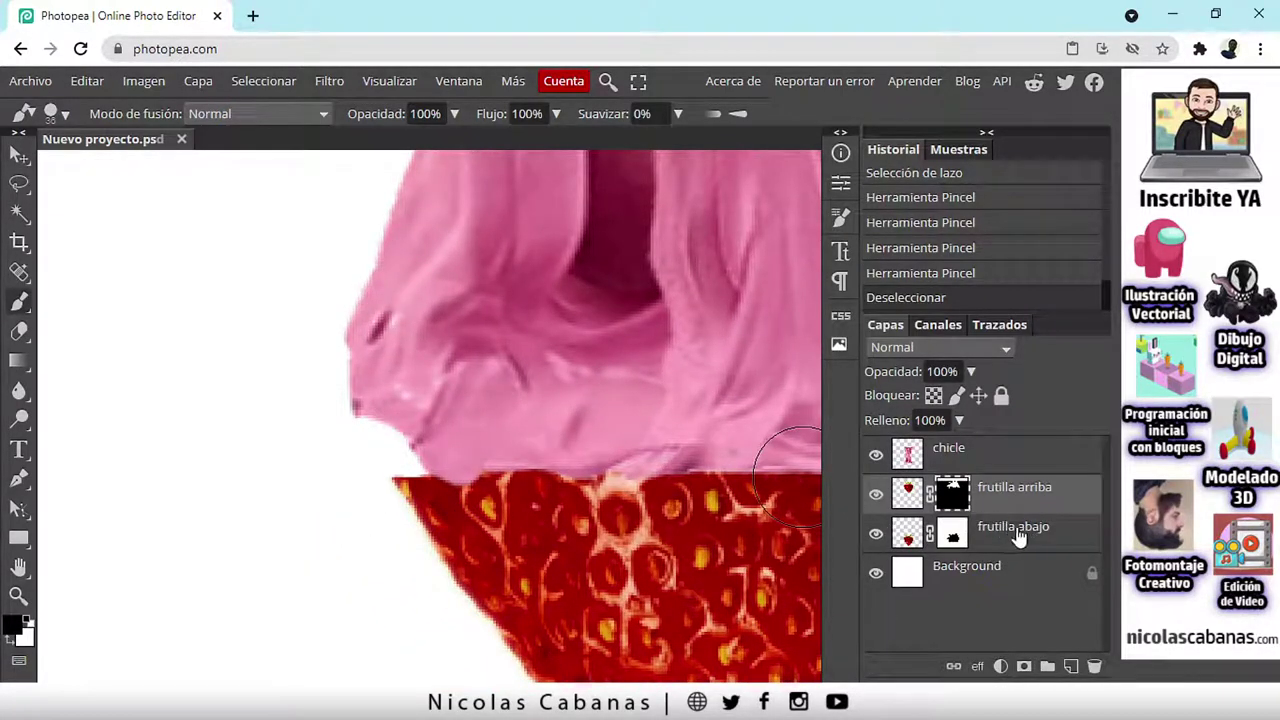
{"action": "left_click", "coordinate": [955, 535]}
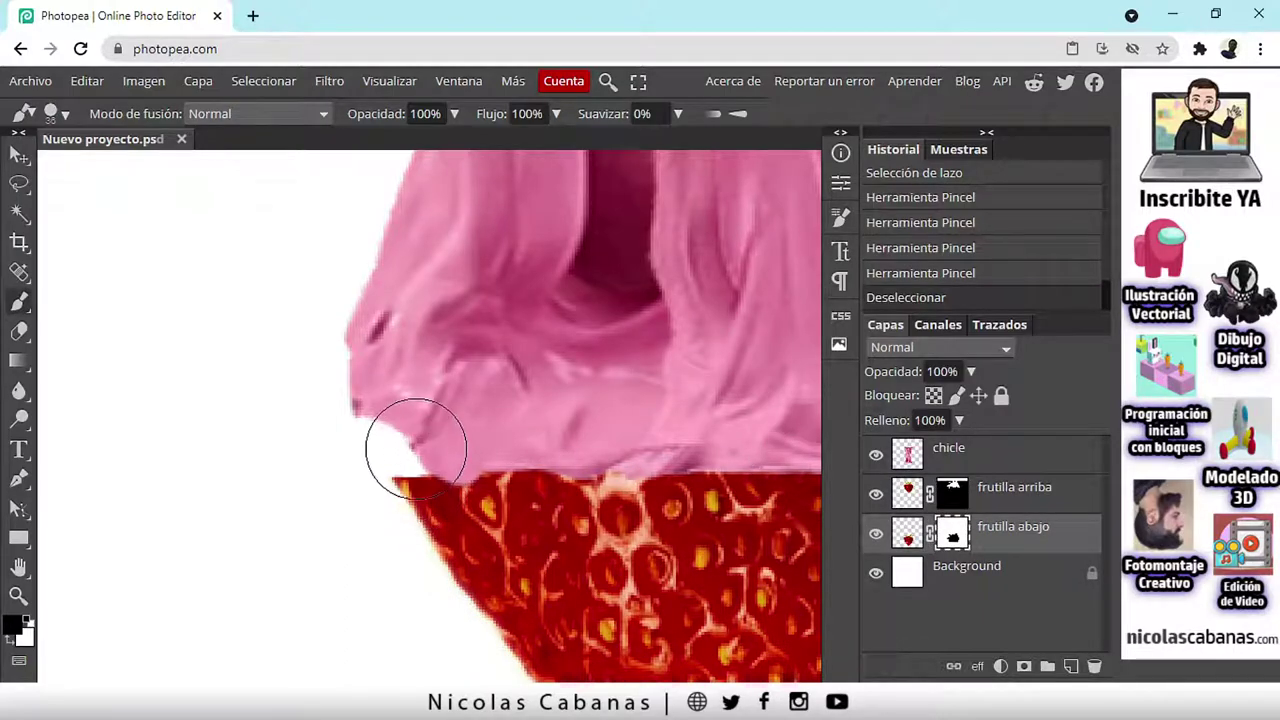
{"action": "left_click", "coordinate": [415, 450]}
{"action": "left_click", "coordinate": [8, 646]}
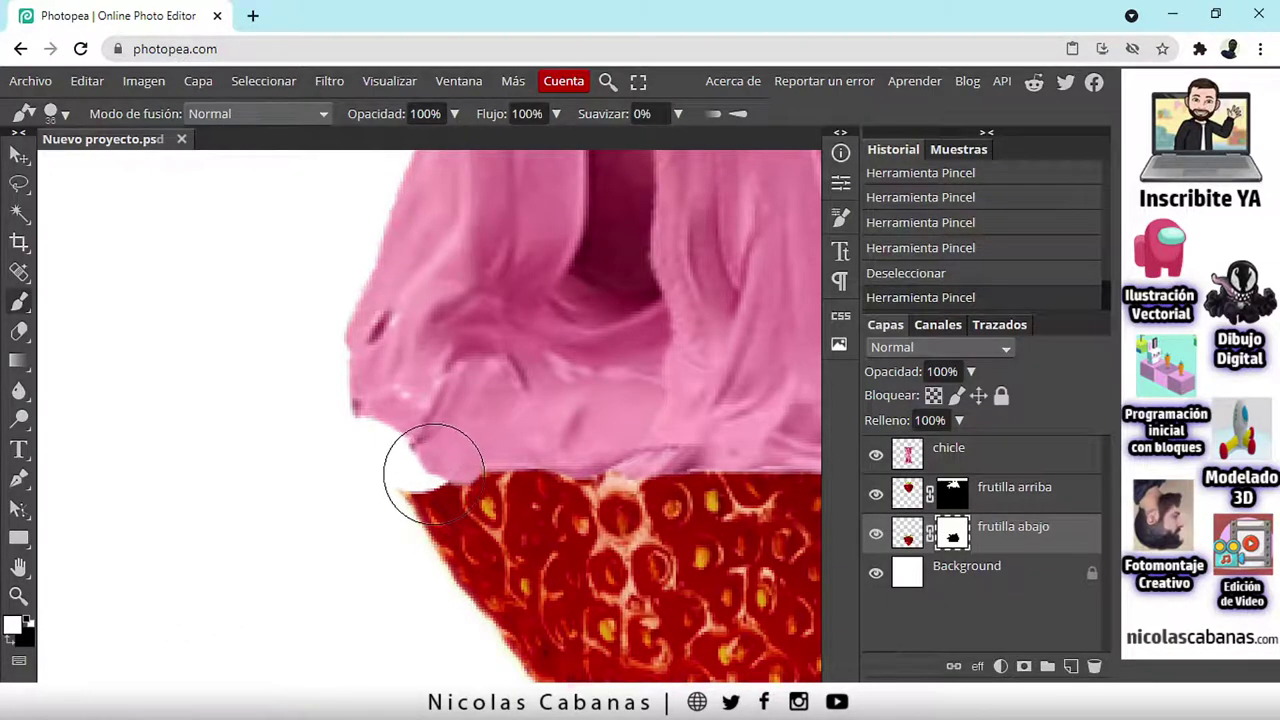
{"action": "left_click", "coordinate": [408, 440]}
{"action": "left_click", "coordinate": [405, 433]}
Step: Examine the joins between the bubble gum and both strawberry halves, up close and across the whole composition
{"action": "scroll", "coordinate": [483, 528], "scroll_direction": "down", "scroll_amount": 1}
{"action": "scroll", "coordinate": [483, 528], "scroll_direction": "down", "scroll_amount": 2}
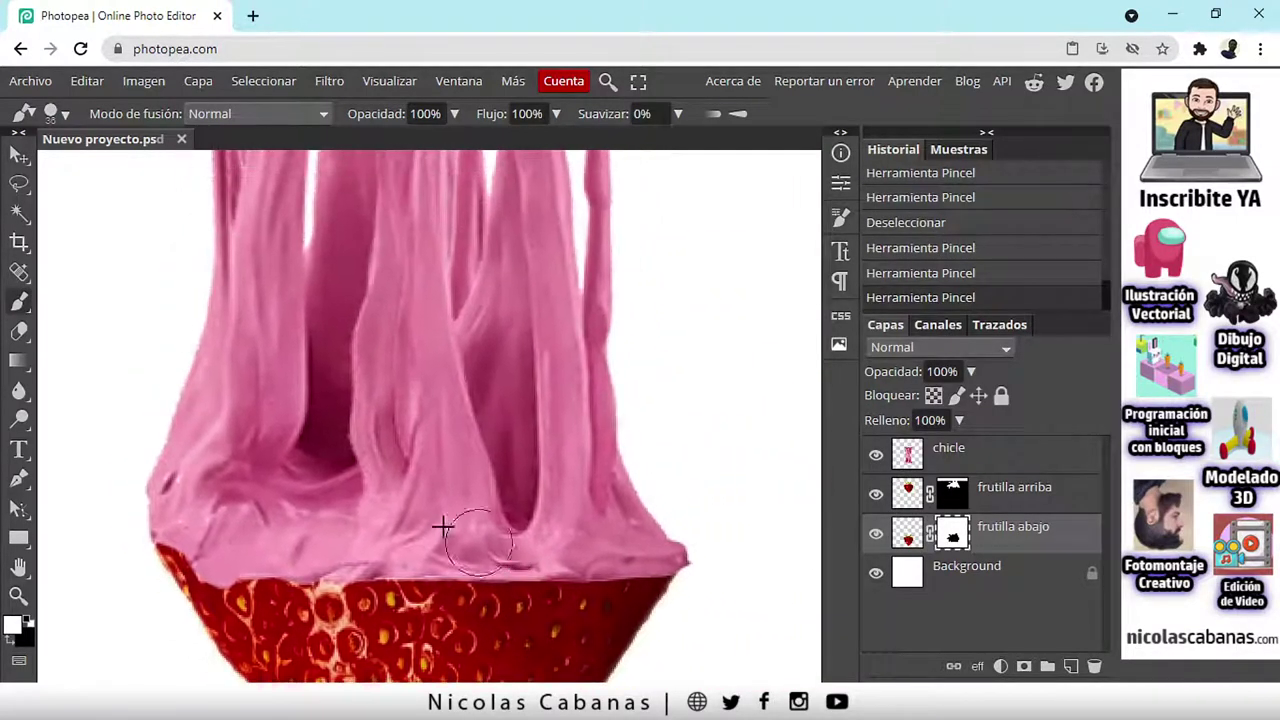
{"action": "scroll", "coordinate": [497, 548], "scroll_direction": "down", "scroll_amount": 5}
{"action": "scroll", "coordinate": [430, 403], "scroll_direction": "up", "scroll_amount": 1}
{"action": "scroll", "coordinate": [430, 403], "scroll_direction": "up", "scroll_amount": 2}
{"action": "scroll", "coordinate": [390, 404], "scroll_direction": "up", "scroll_amount": 2}
{"action": "scroll", "coordinate": [384, 411], "scroll_direction": "down", "scroll_amount": 3}
{"action": "scroll", "coordinate": [437, 323], "scroll_direction": "up", "scroll_amount": 2}
{"action": "scroll", "coordinate": [443, 397], "scroll_direction": "down", "scroll_amount": 2}
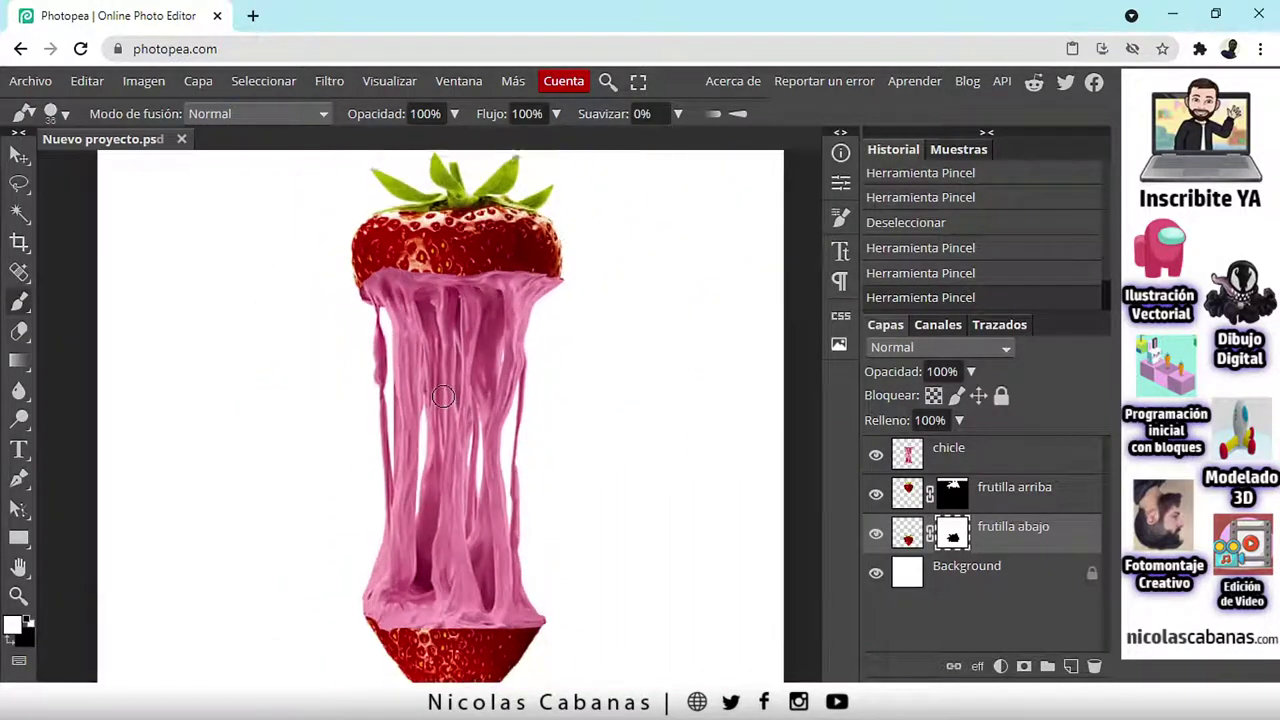
{"action": "scroll", "coordinate": [443, 397], "scroll_direction": "down", "scroll_amount": 2}
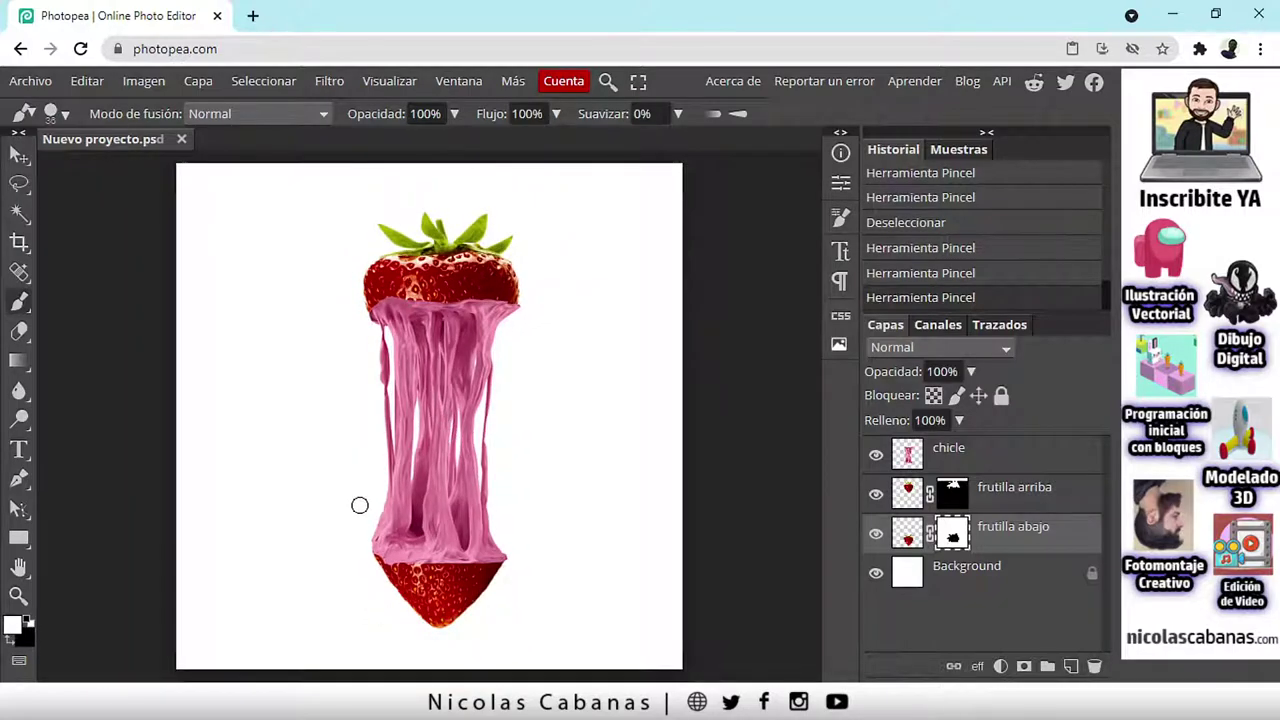
{"action": "scroll", "coordinate": [328, 516], "scroll_direction": "up", "scroll_amount": 1}
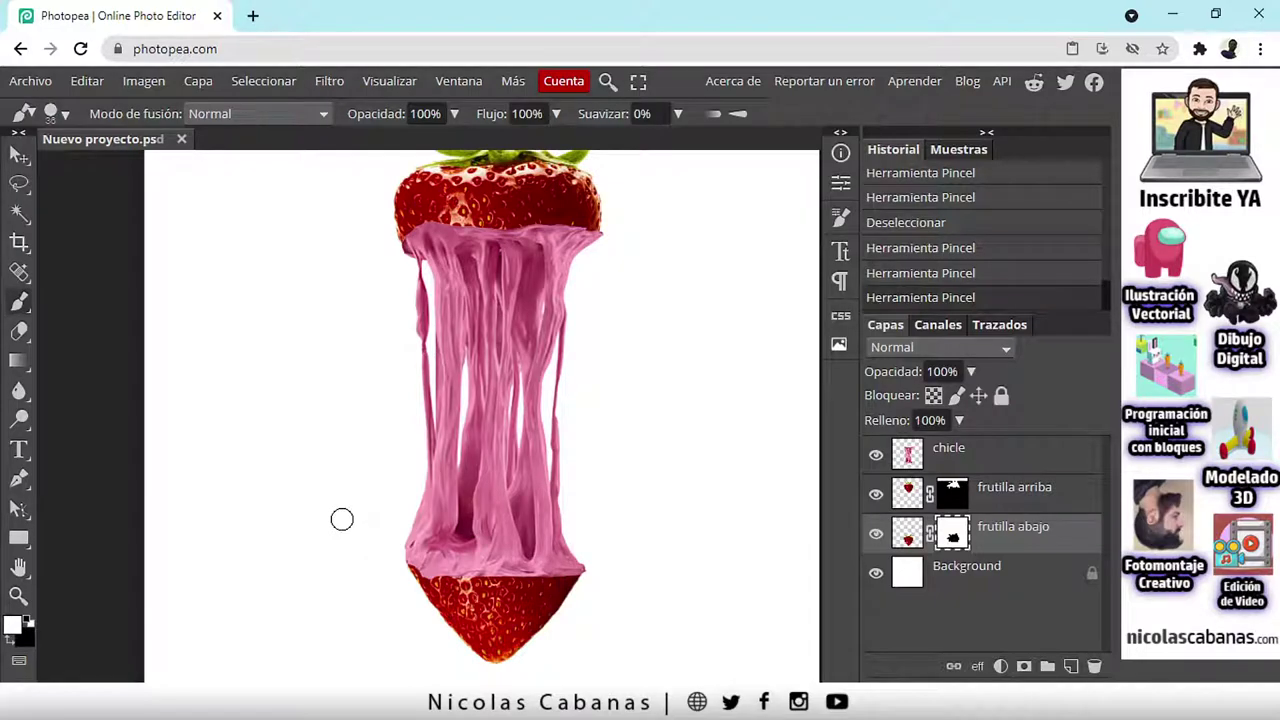
{"action": "left_click_drag", "start_coordinate": [551, 384], "coordinate": [526, 417]}
{"action": "scroll", "coordinate": [470, 485], "scroll_direction": "down", "scroll_amount": 3}
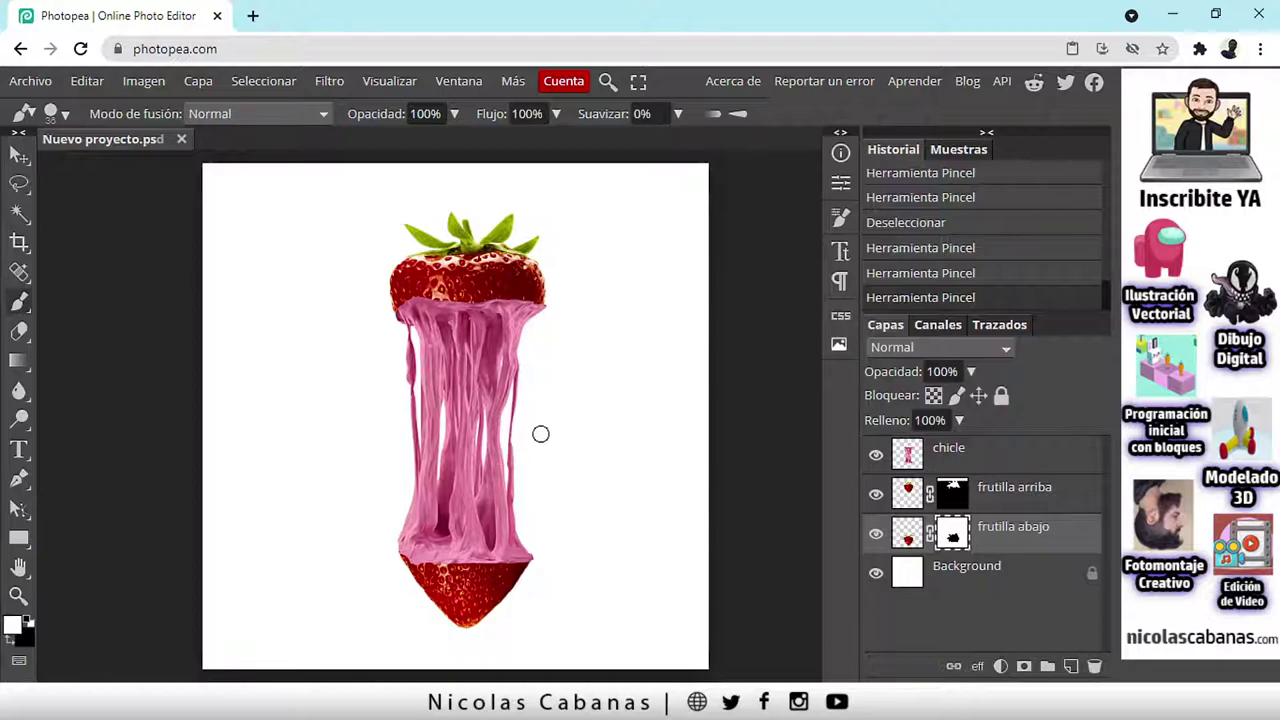
Step: Open the Tono/Saturación adjustment for the chicle layer and move its dialog clear of the gum
{"action": "left_click", "coordinate": [975, 457]}
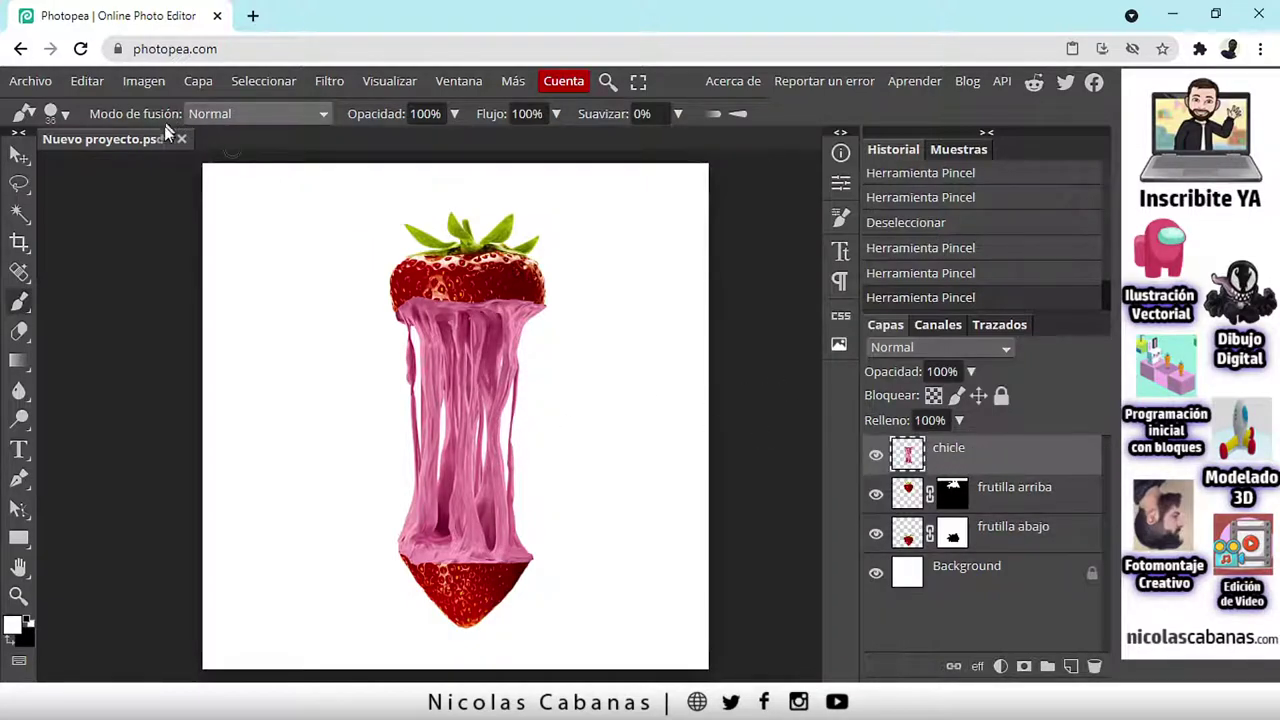
{"action": "left_click", "coordinate": [143, 84]}
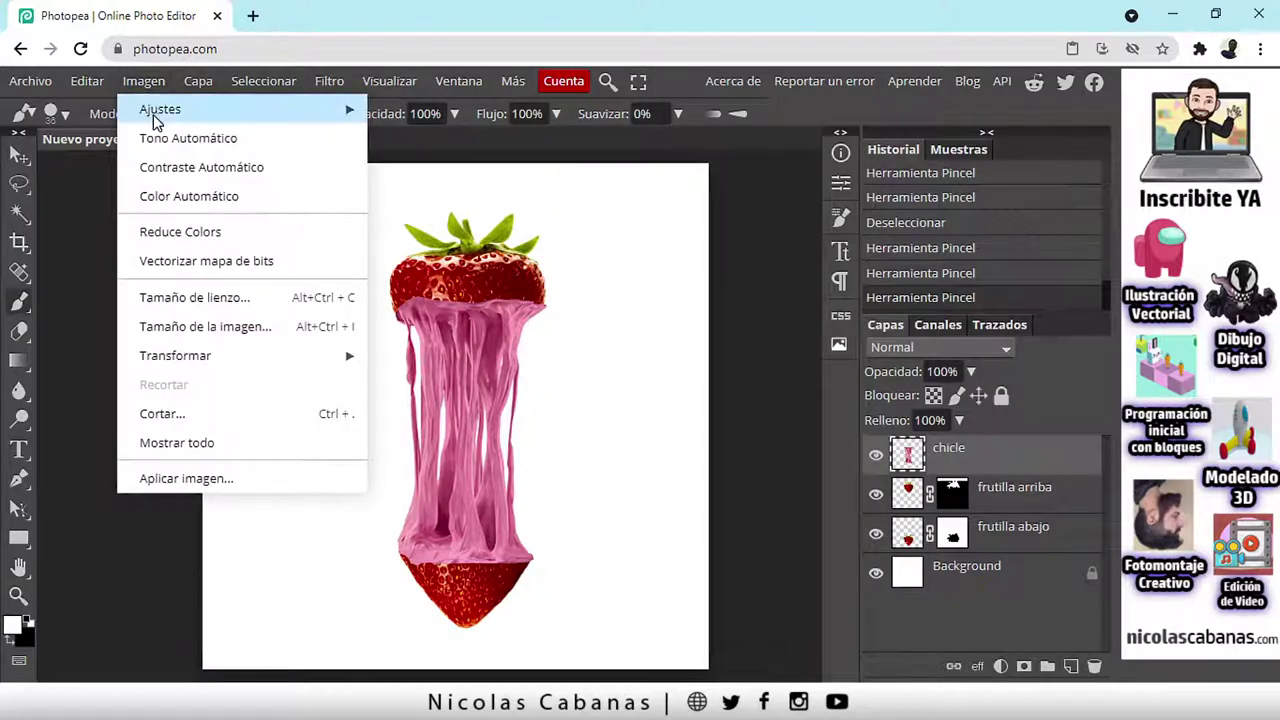
{"action": "mouse_move", "coordinate": [150, 114]}
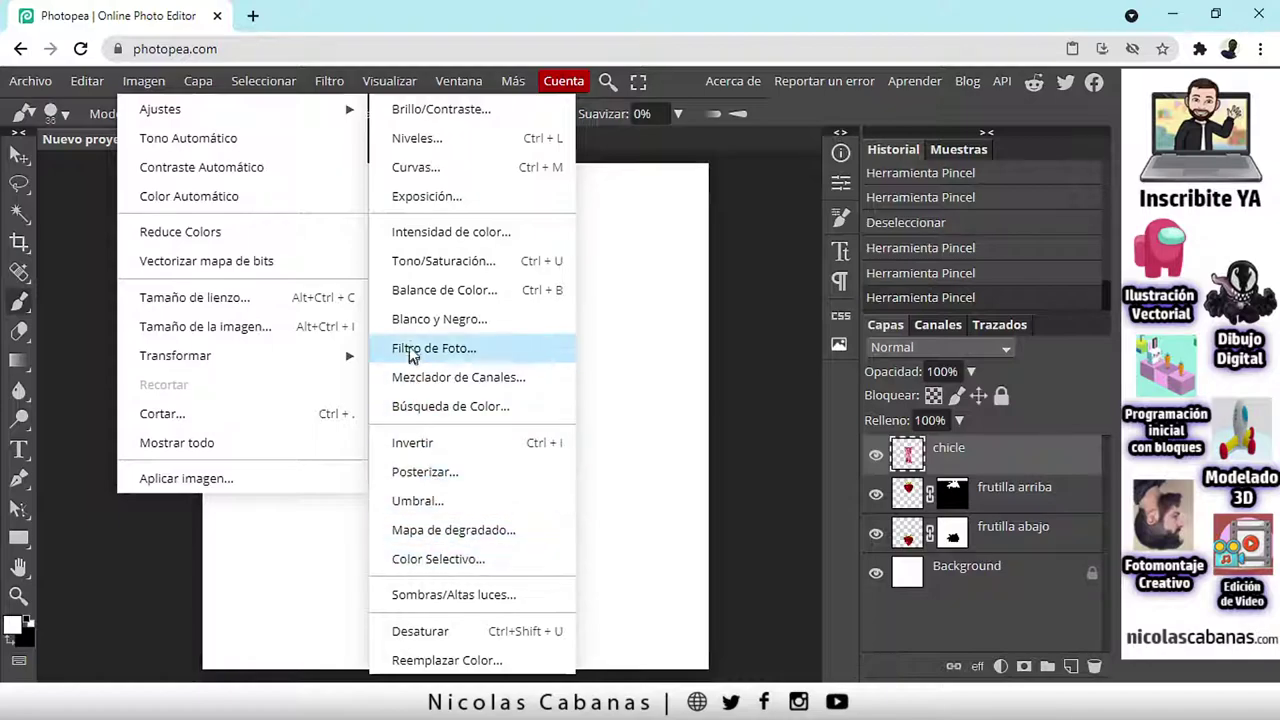
{"action": "left_click", "coordinate": [443, 268]}
{"action": "left_click_drag", "start_coordinate": [851, 131], "coordinate": [717, 120]}
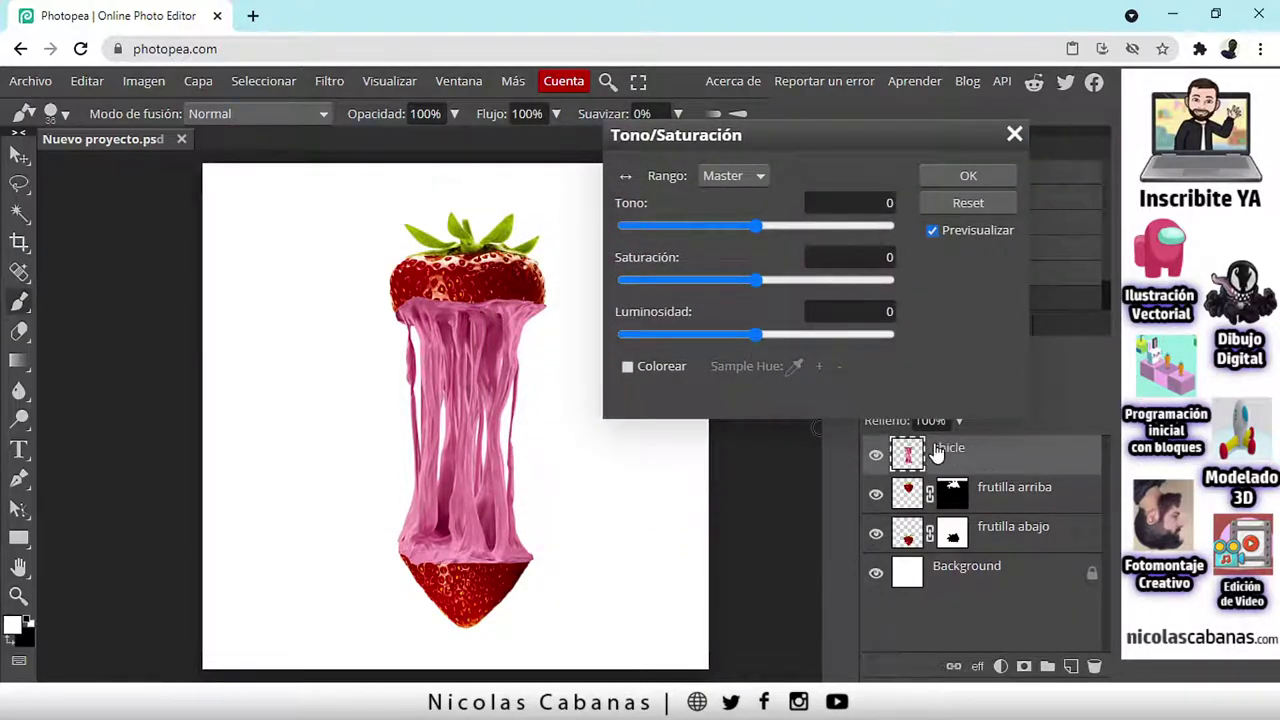
Step: Try a green gum with hue 101 and saturation 10, returning the lightness to 0 after a trial at 8
{"action": "left_click_drag", "start_coordinate": [751, 227], "coordinate": [833, 222]}
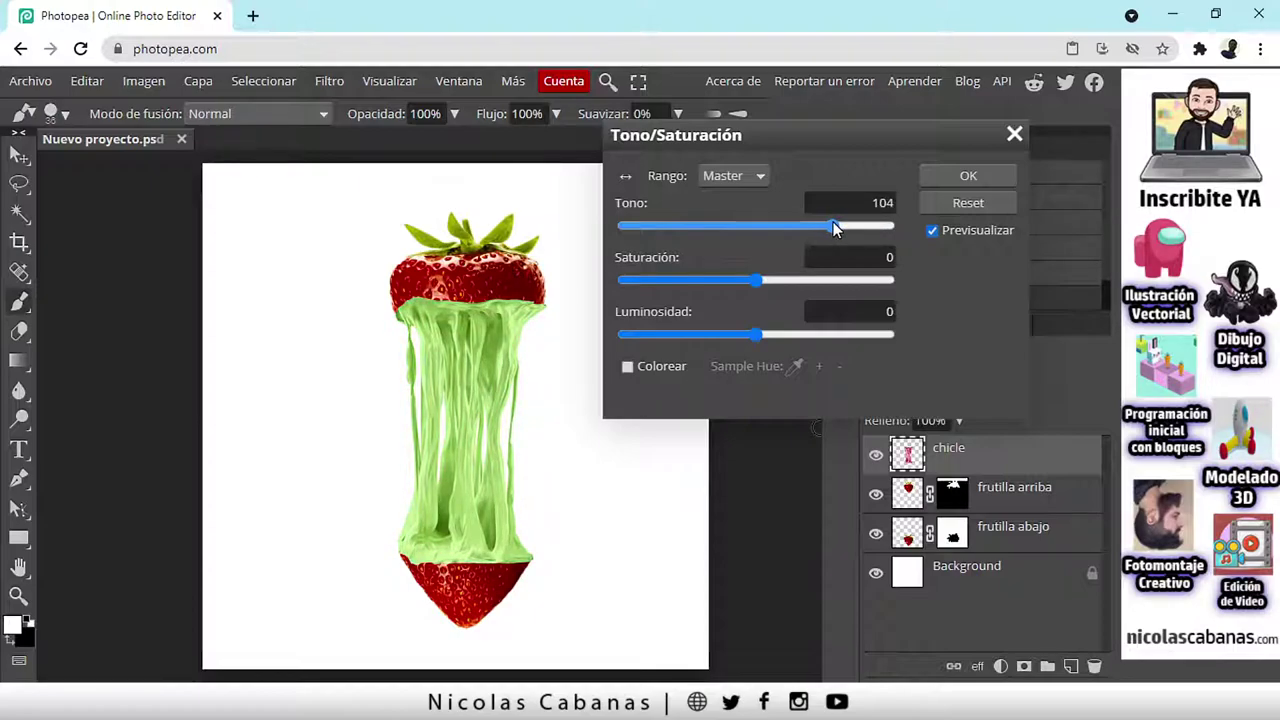
{"action": "left_click", "coordinate": [861, 202]}
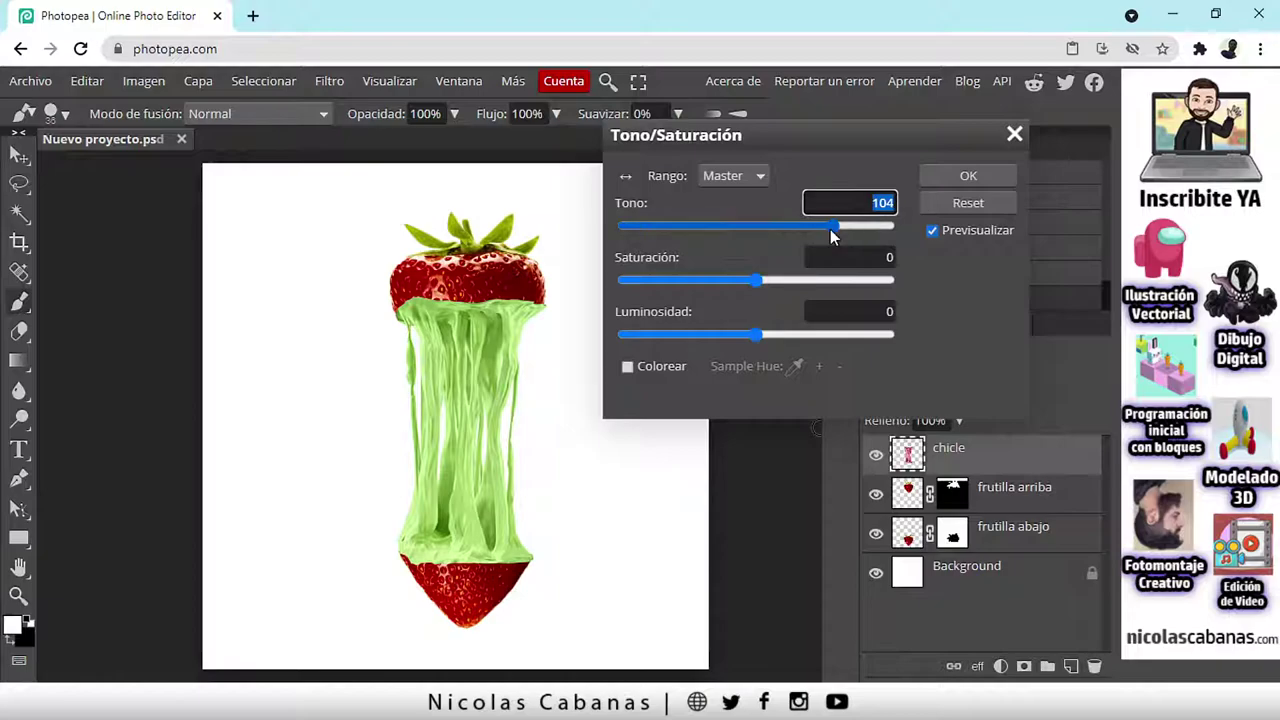
{"action": "left_click", "coordinate": [829, 228]}
{"action": "left_click_drag", "start_coordinate": [828, 225], "coordinate": [830, 224]}
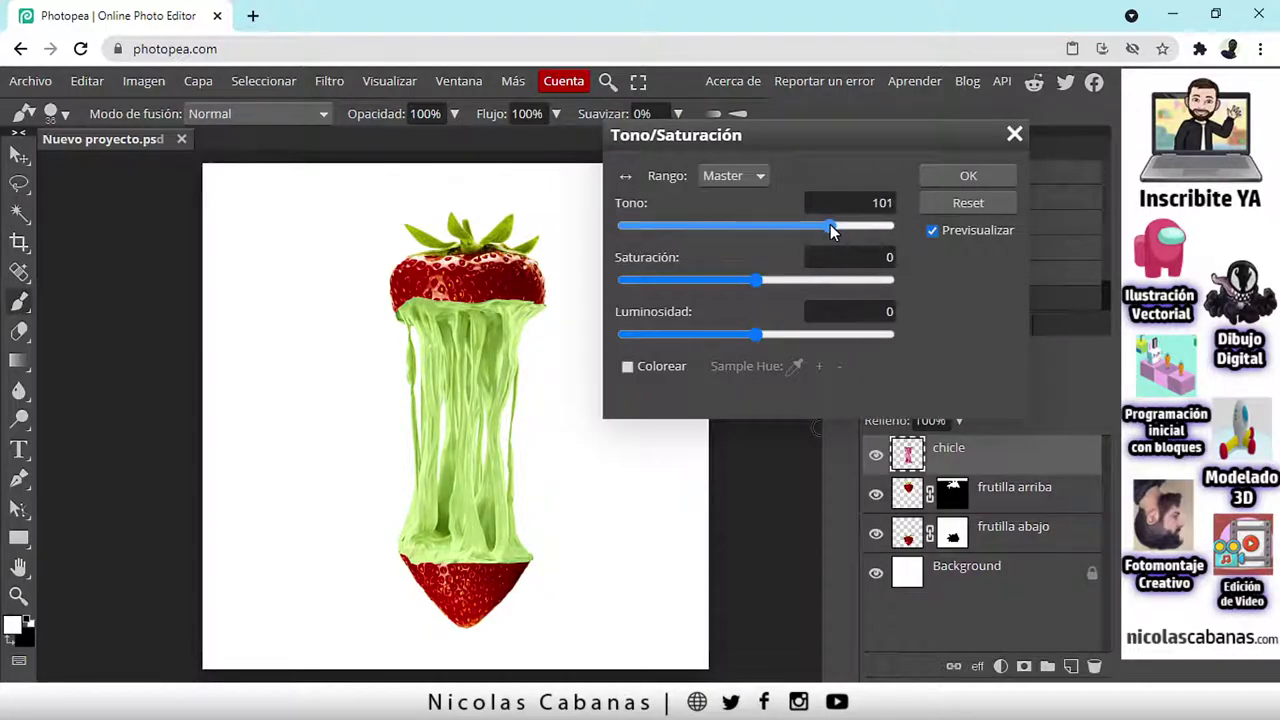
{"action": "left_click", "coordinate": [856, 201]}
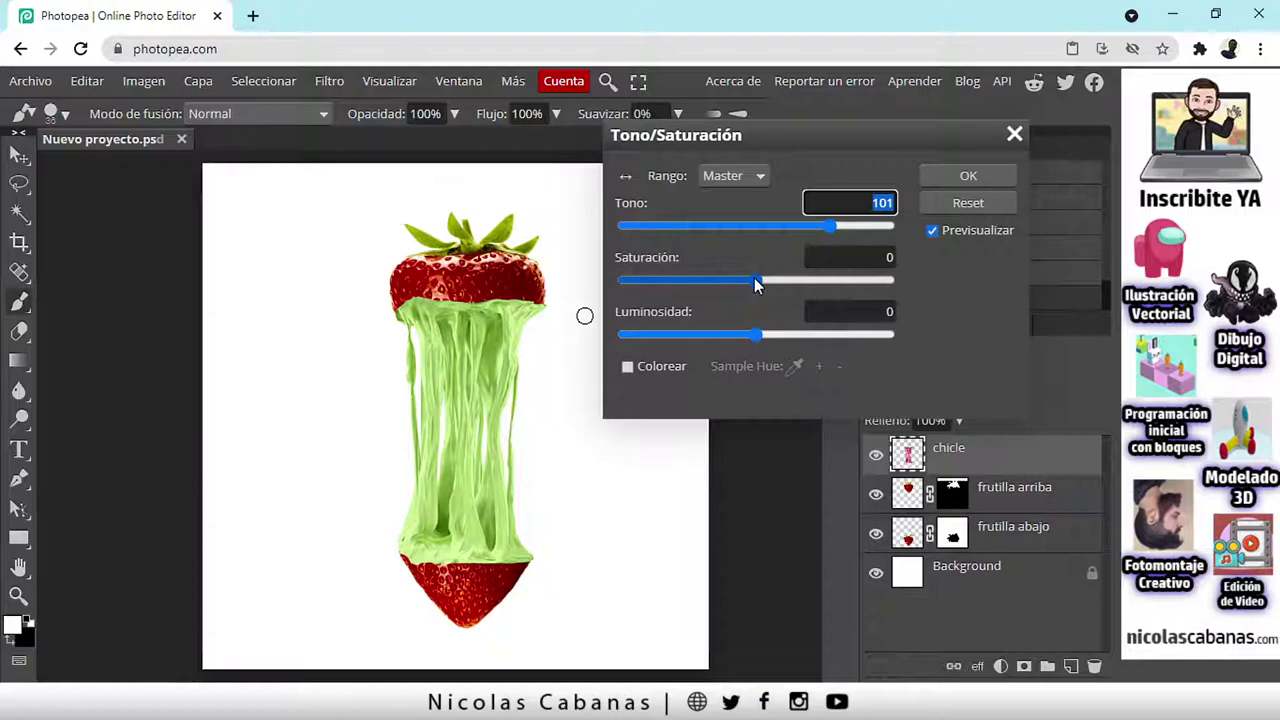
{"action": "mouse_move", "coordinate": [755, 278]}
{"action": "left_mouse_down"}
{"action": "mouse_move", "coordinate": [809, 275]}
{"action": "mouse_move", "coordinate": [618, 279]}
{"action": "mouse_move", "coordinate": [765, 278]}
{"action": "left_mouse_up"}
{"action": "mouse_move", "coordinate": [760, 332]}
{"action": "left_mouse_down"}
{"action": "mouse_move", "coordinate": [613, 340]}
{"action": "mouse_move", "coordinate": [890, 331]}
{"action": "mouse_move", "coordinate": [767, 333]}
{"action": "left_mouse_up"}
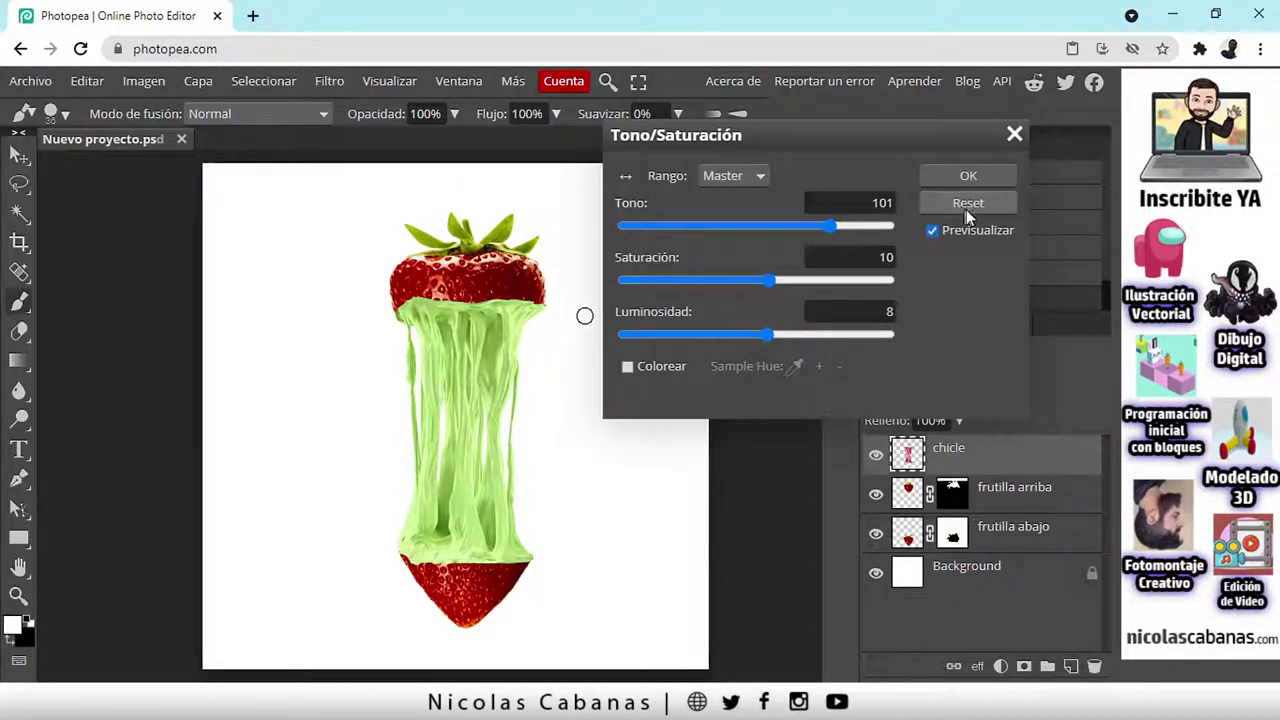
{"action": "left_click", "coordinate": [897, 317]}
{"action": "type", "text": "0"}
{"action": "key", "text": "Return"}
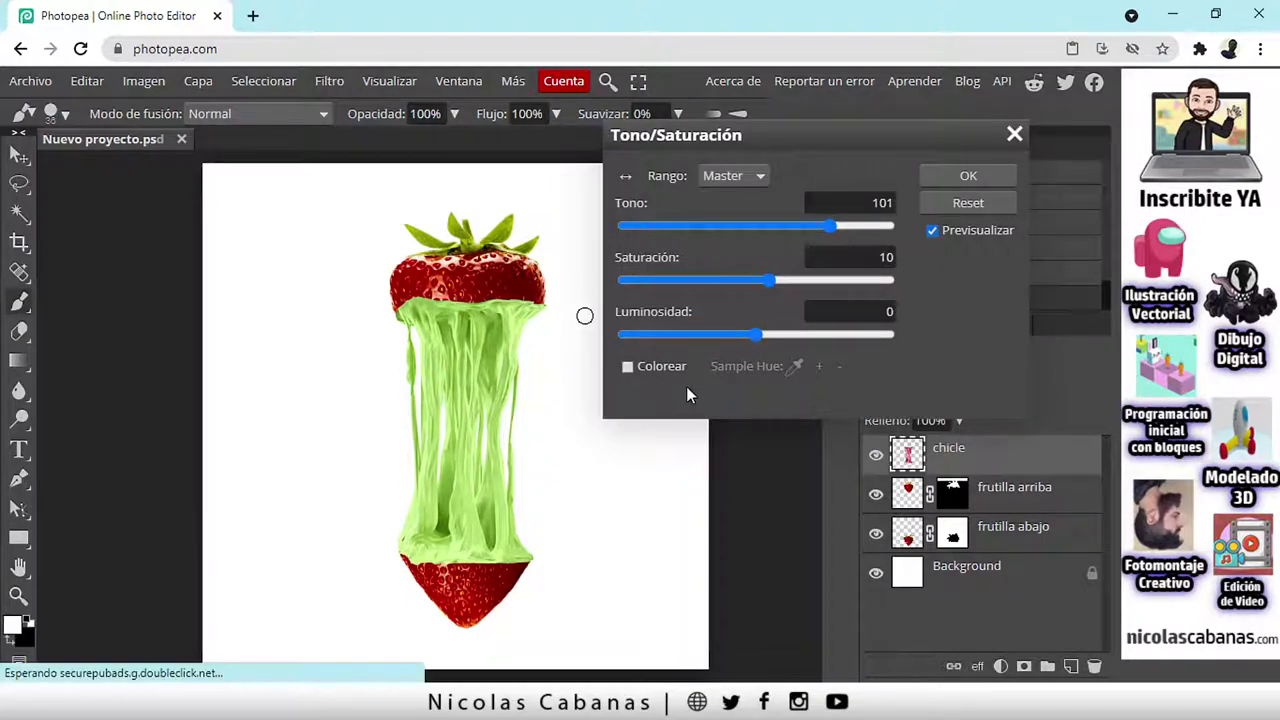
Step: Try colorizing the gum with a hue of 67 and switch the Colorear option back off
{"action": "left_click", "coordinate": [624, 367]}
{"action": "left_click_drag", "start_coordinate": [732, 229], "coordinate": [806, 247]}
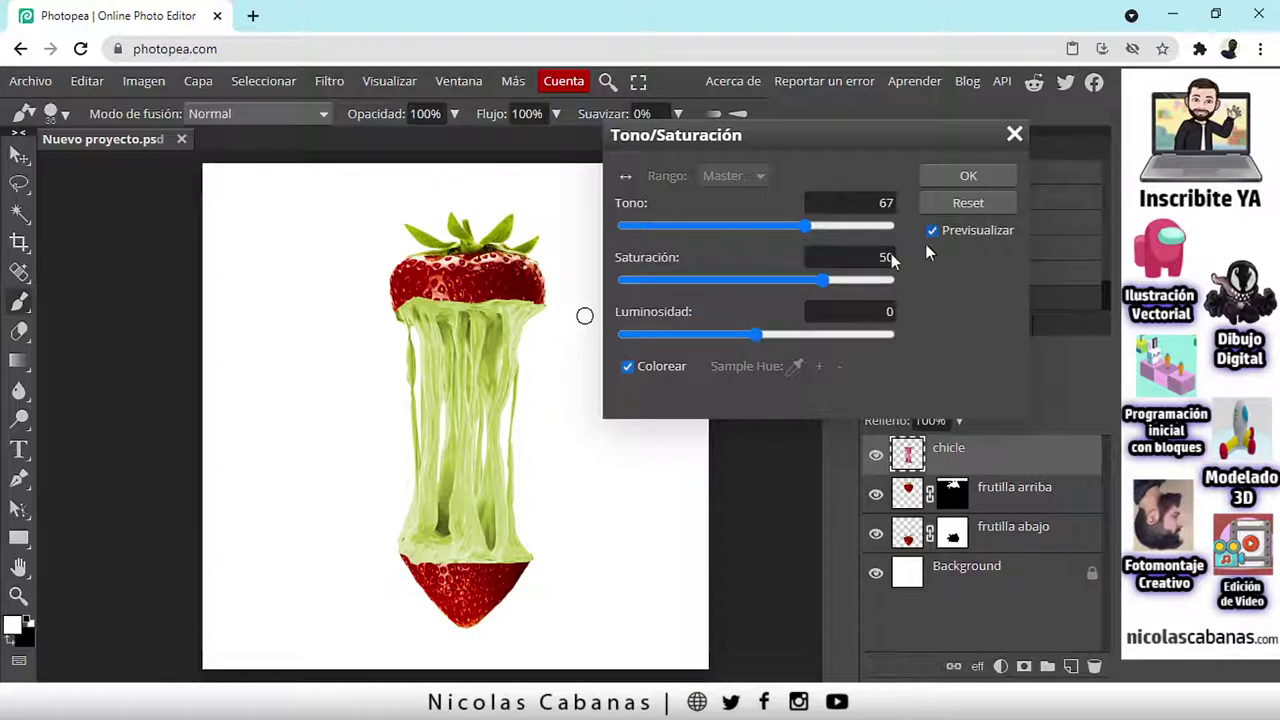
{"action": "left_click", "coordinate": [628, 366]}
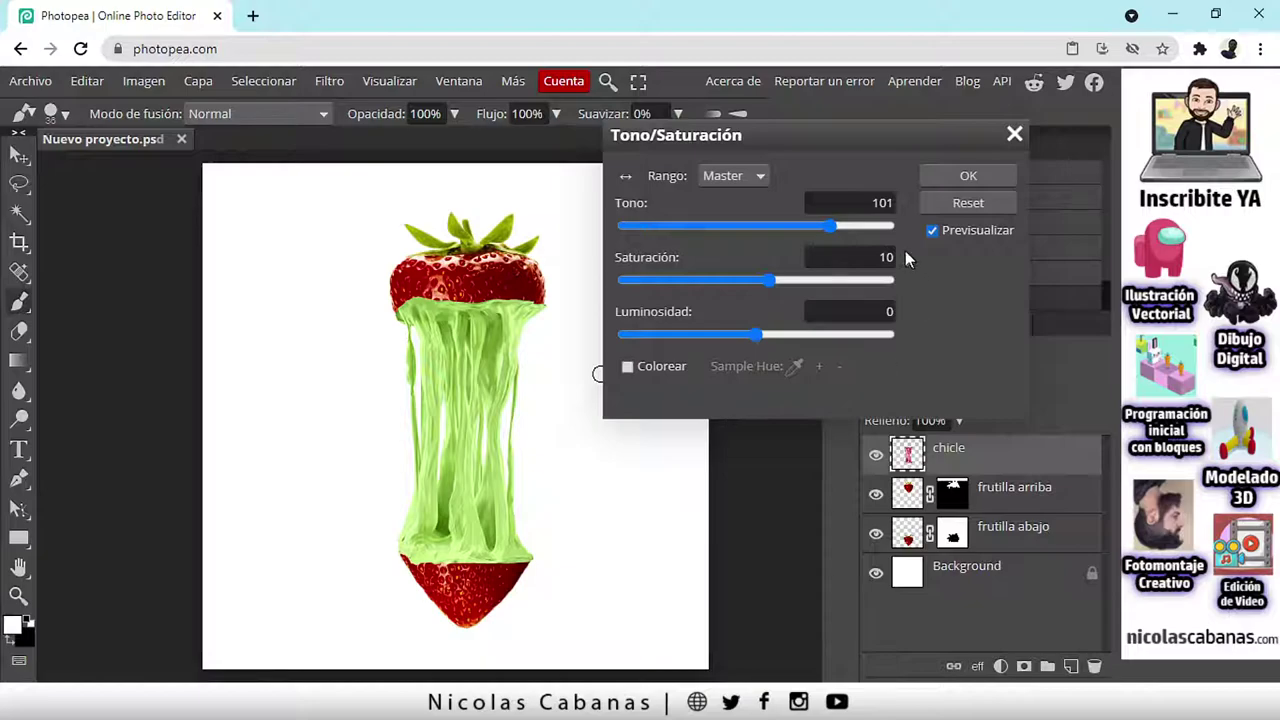
Step: Set the gum's hue to 100 and compare the adjustment with the original by toggling the preview
{"action": "left_click", "coordinate": [860, 203]}
{"action": "type", "text": "100"}
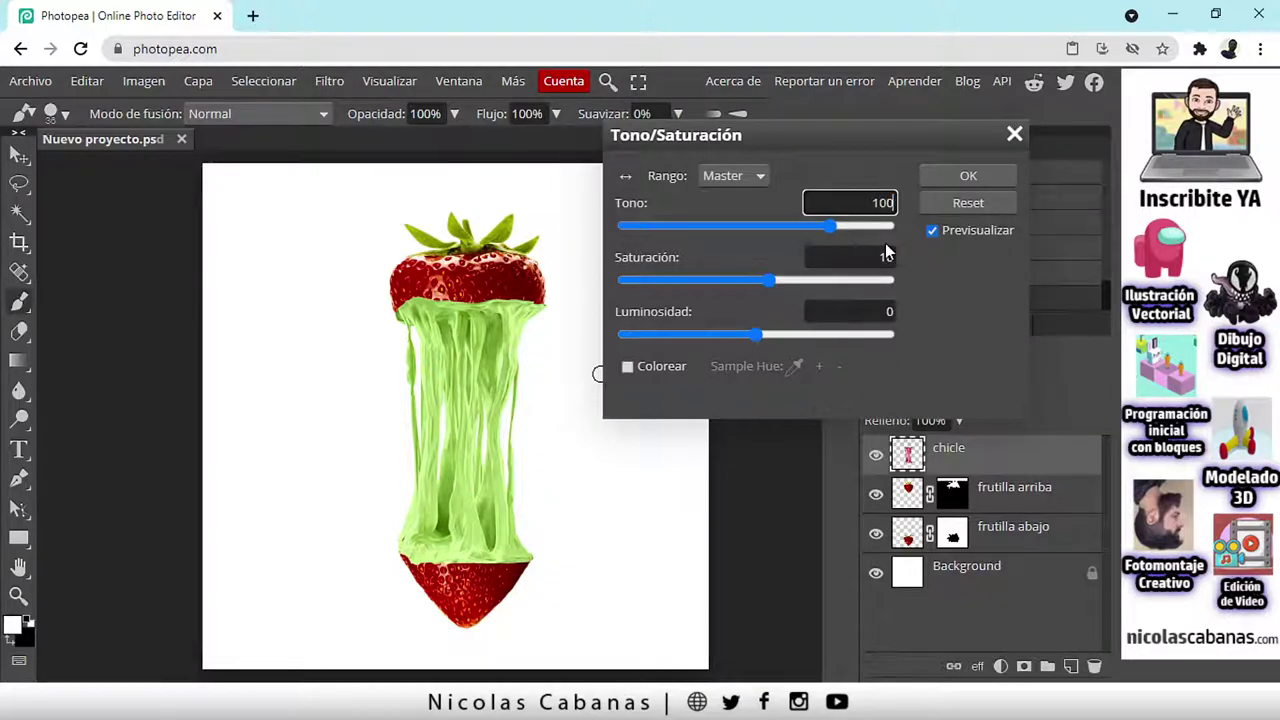
{"action": "left_click", "coordinate": [940, 312]}
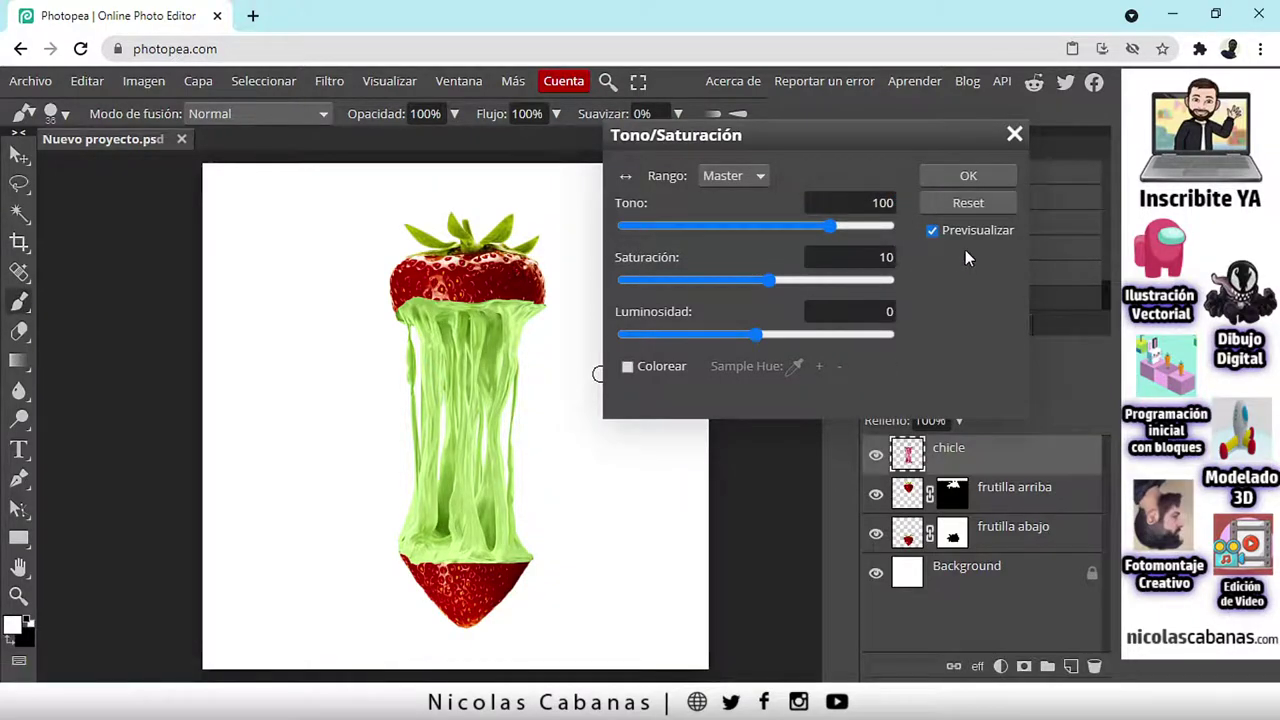
{"action": "left_click", "coordinate": [933, 232]}
{"action": "left_click", "coordinate": [933, 232]}
{"action": "left_click", "coordinate": [933, 232]}
{"action": "left_click", "coordinate": [933, 232]}
{"action": "left_click", "coordinate": [933, 232]}
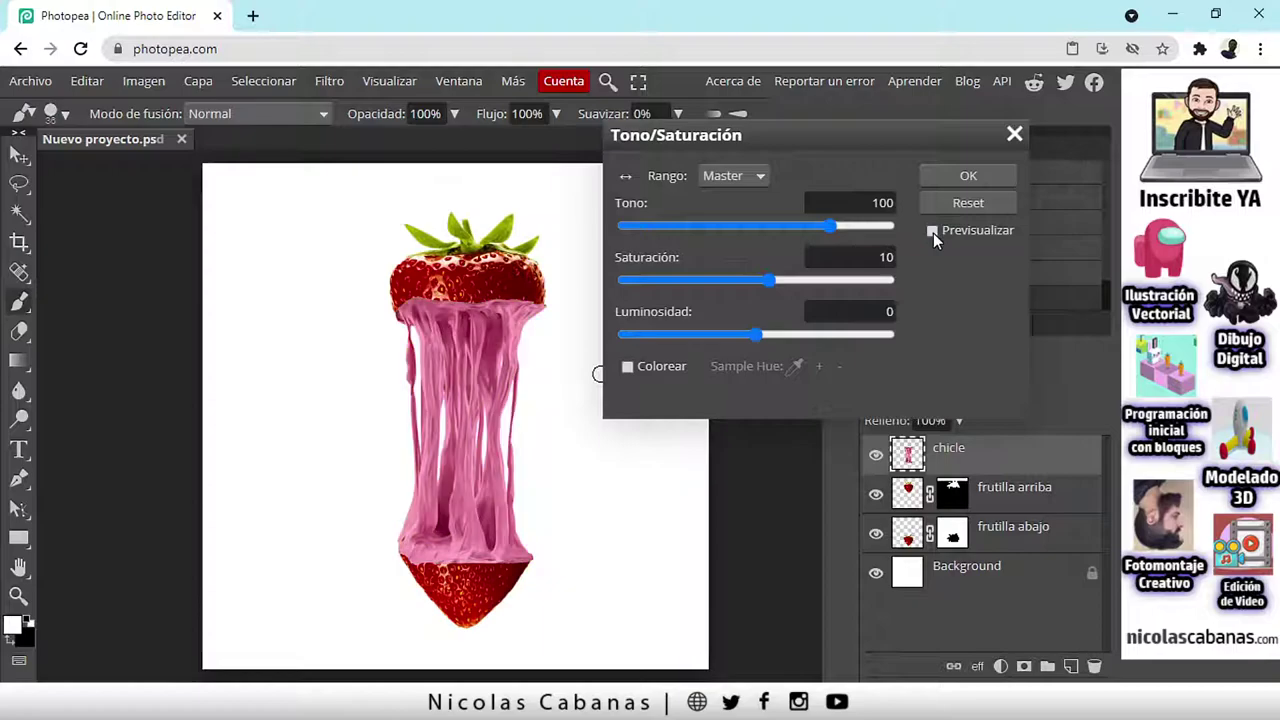
{"action": "left_click", "coordinate": [933, 232]}
Step: Set the gum's hue to 7 and saturation to 25, compare with the original, and apply the adjustment
{"action": "left_click_drag", "start_coordinate": [837, 224], "coordinate": [807, 279]}
{"action": "mouse_move", "coordinate": [762, 227]}
{"action": "left_mouse_down"}
{"action": "mouse_move", "coordinate": [626, 234]}
{"action": "mouse_move", "coordinate": [777, 221]}
{"action": "mouse_move", "coordinate": [761, 224]}
{"action": "left_mouse_up"}
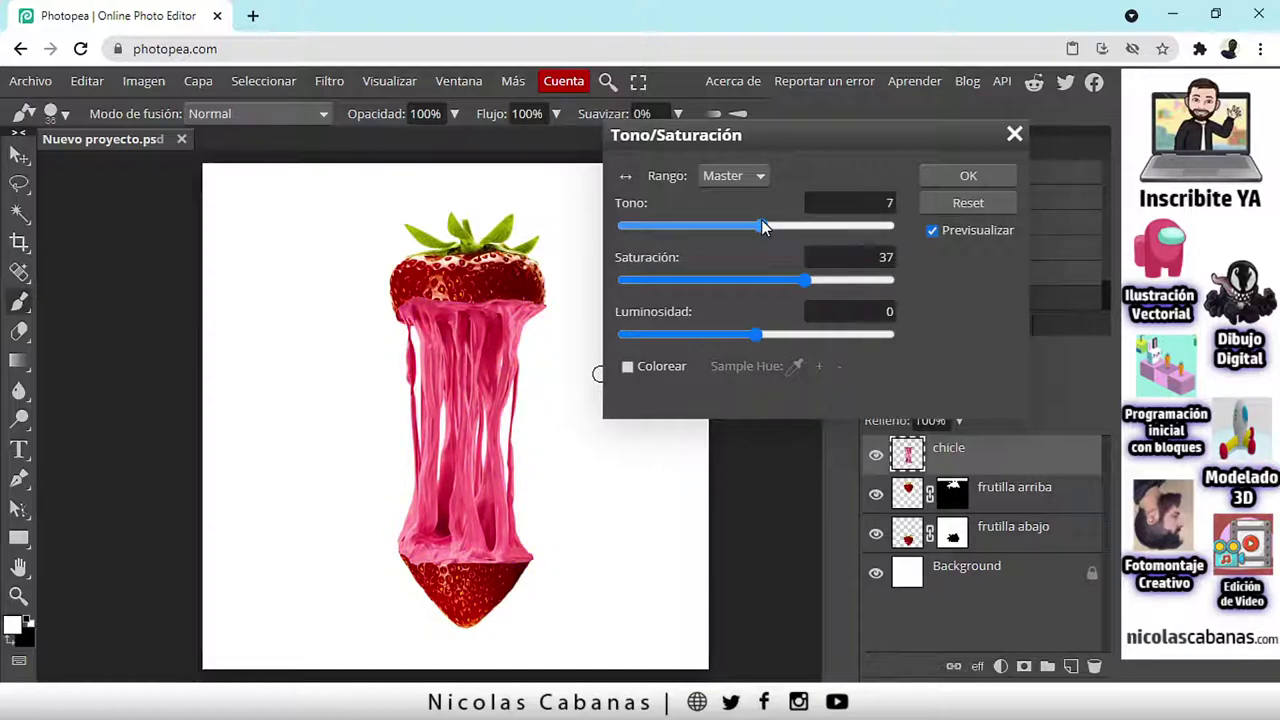
{"action": "left_click", "coordinate": [932, 231]}
{"action": "left_click", "coordinate": [932, 231]}
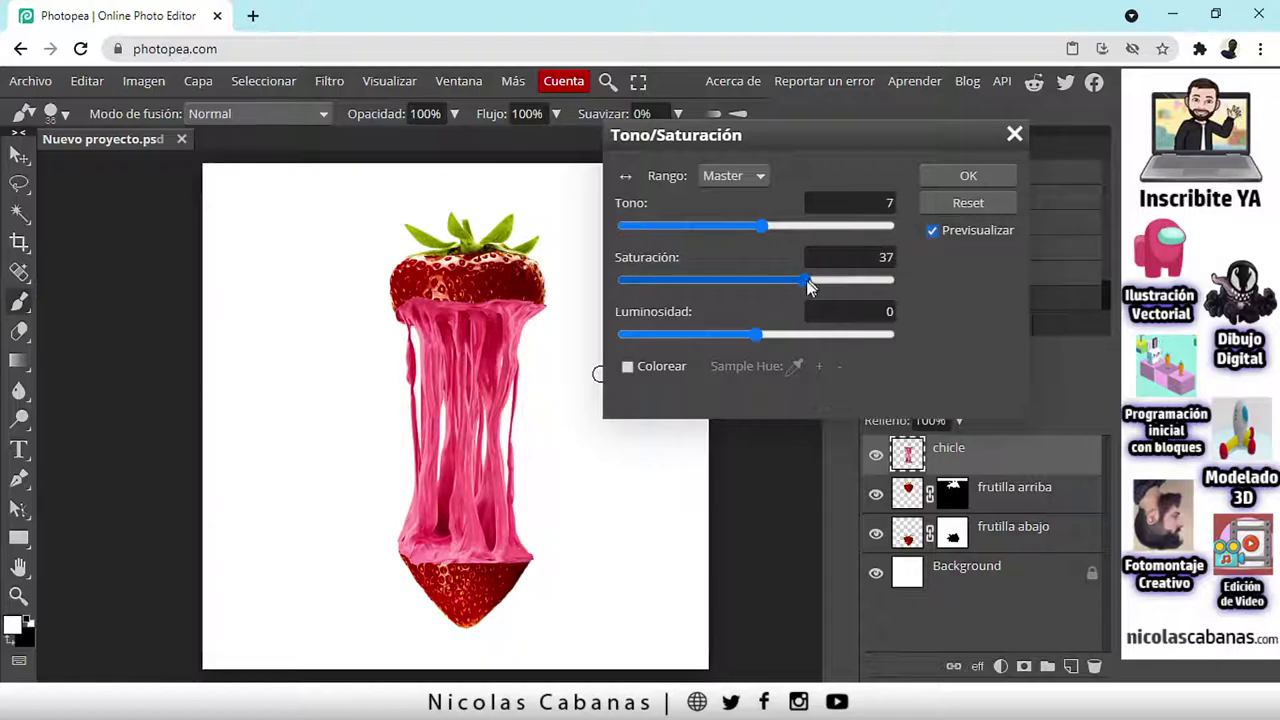
{"action": "left_click_drag", "start_coordinate": [806, 281], "coordinate": [790, 282]}
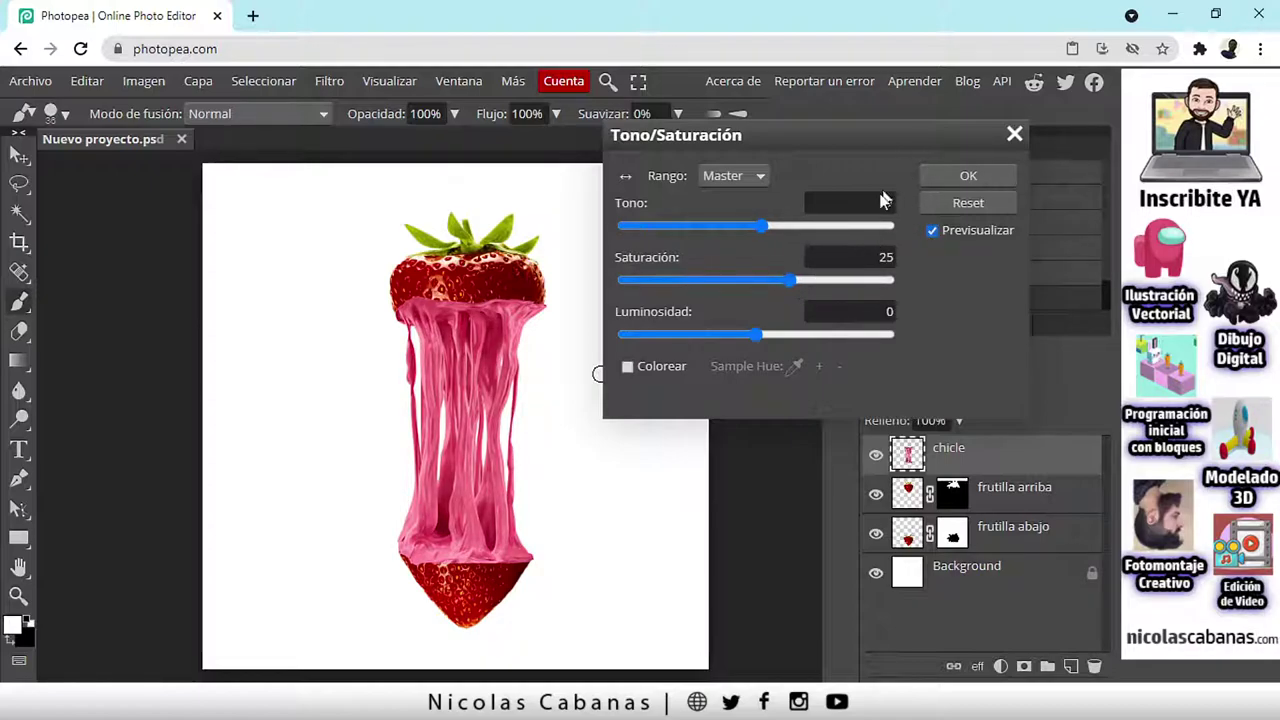
{"action": "left_click", "coordinate": [946, 180]}
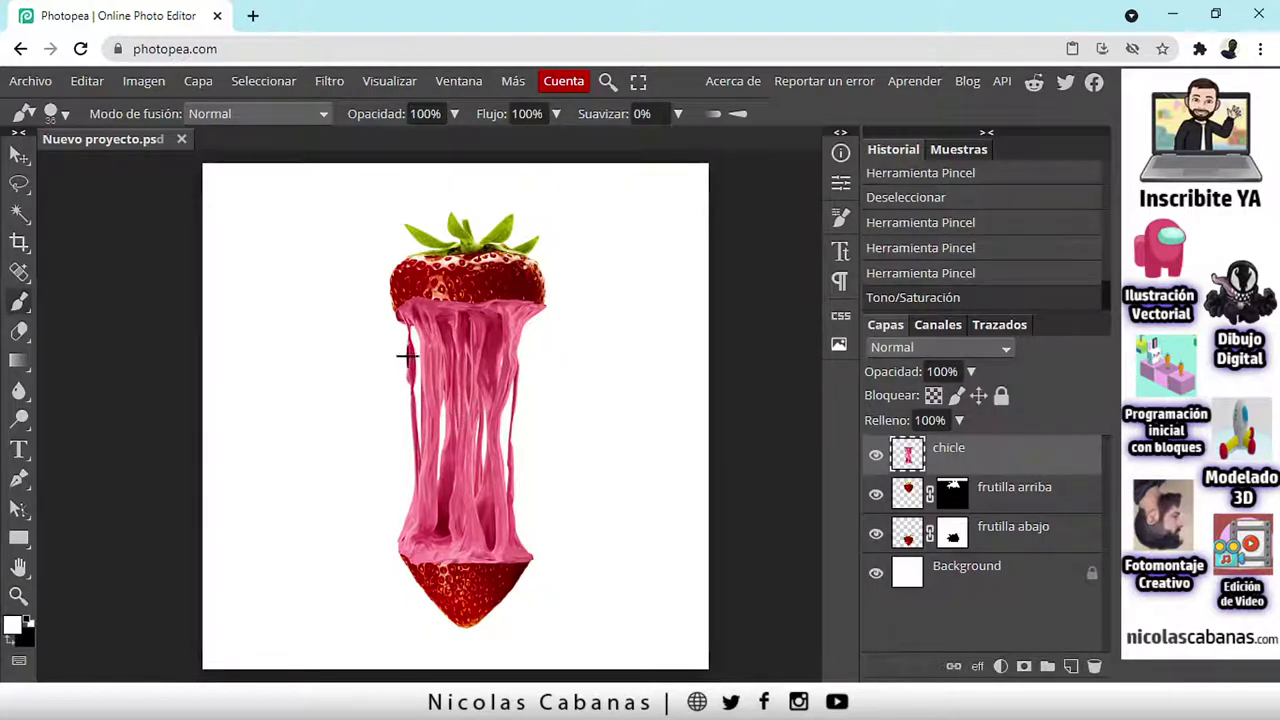
Step: Create a new layer above chicle and name it sombras
{"action": "scroll", "coordinate": [410, 368], "scroll_direction": "up", "scroll_amount": 2}
{"action": "scroll", "coordinate": [475, 275], "scroll_direction": "up", "scroll_amount": 4}
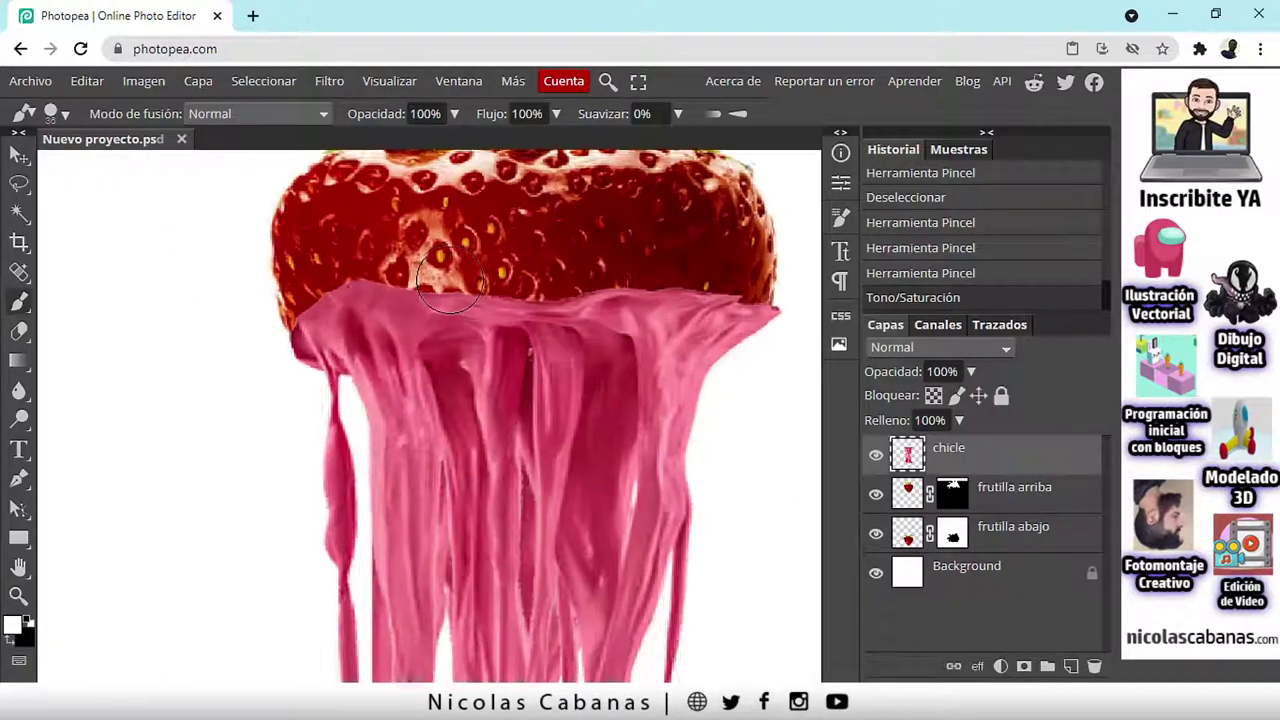
{"action": "left_click_drag", "start_coordinate": [492, 304], "coordinate": [403, 343]}
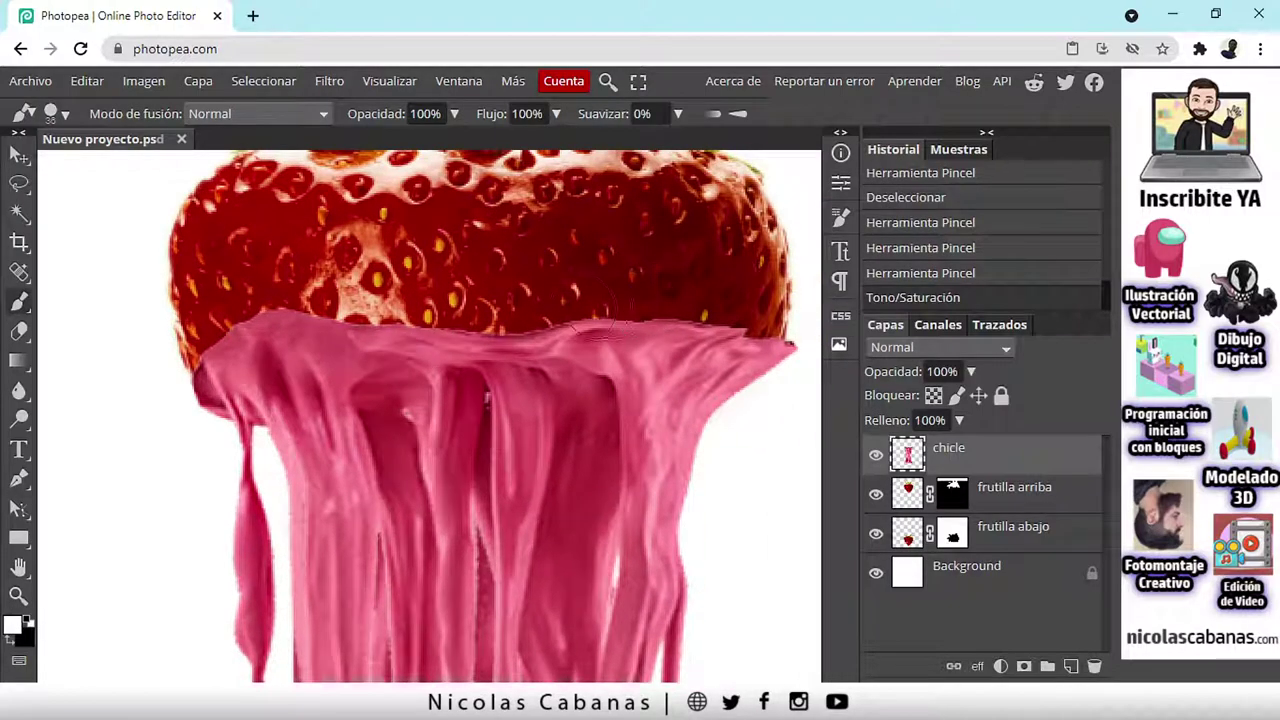
{"action": "left_click", "coordinate": [1070, 666]}
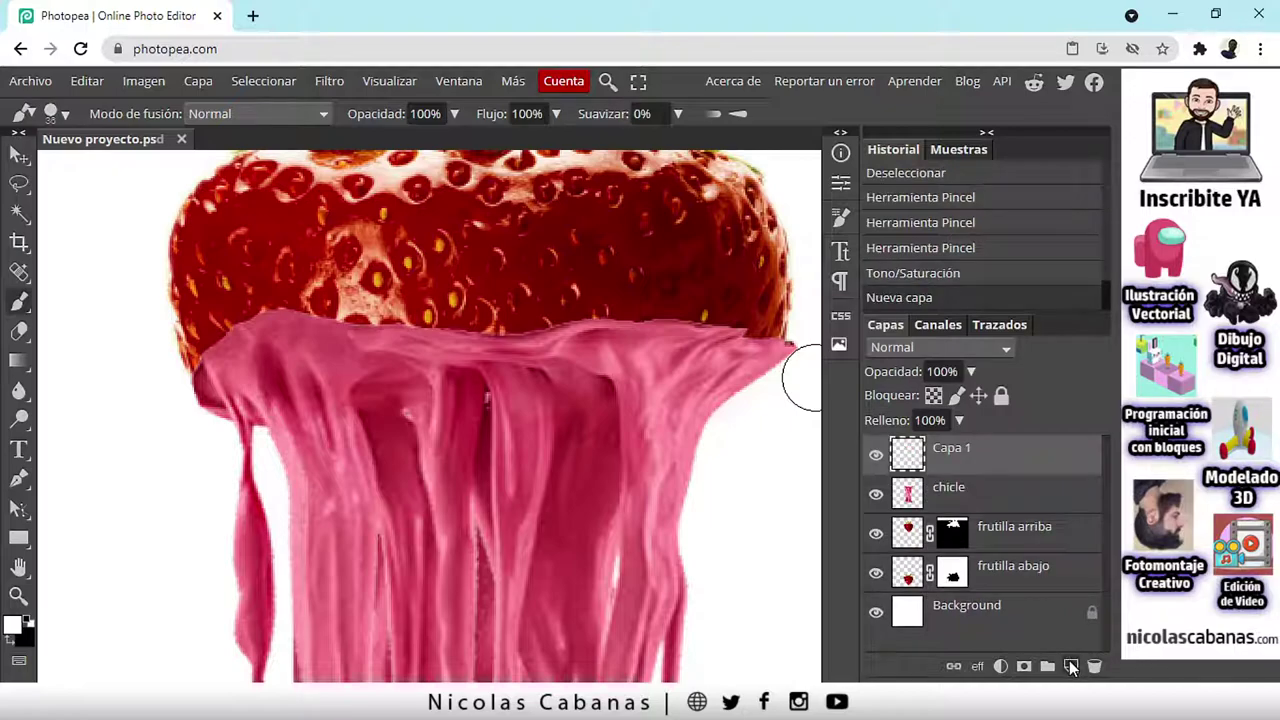
{"action": "double_click", "coordinate": [955, 452]}
{"action": "type", "text": "so"}
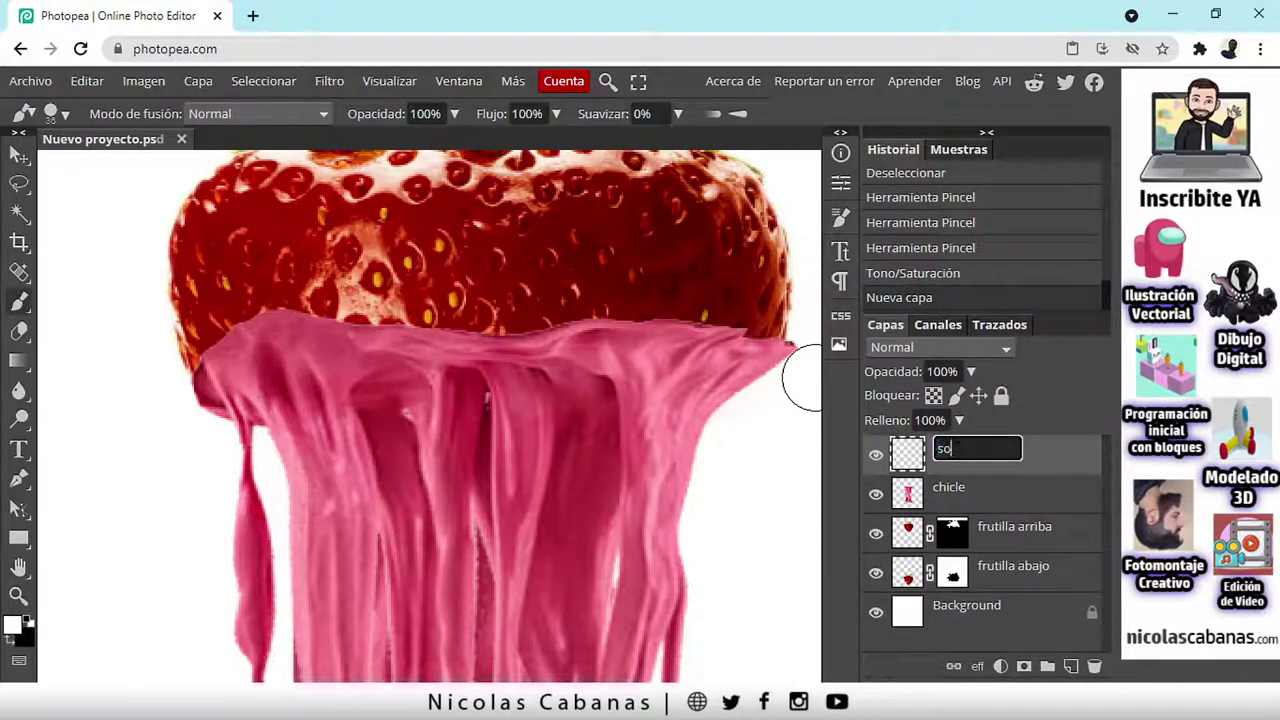
{"action": "type", "text": "mbras"}
{"action": "key", "text": "Return"}
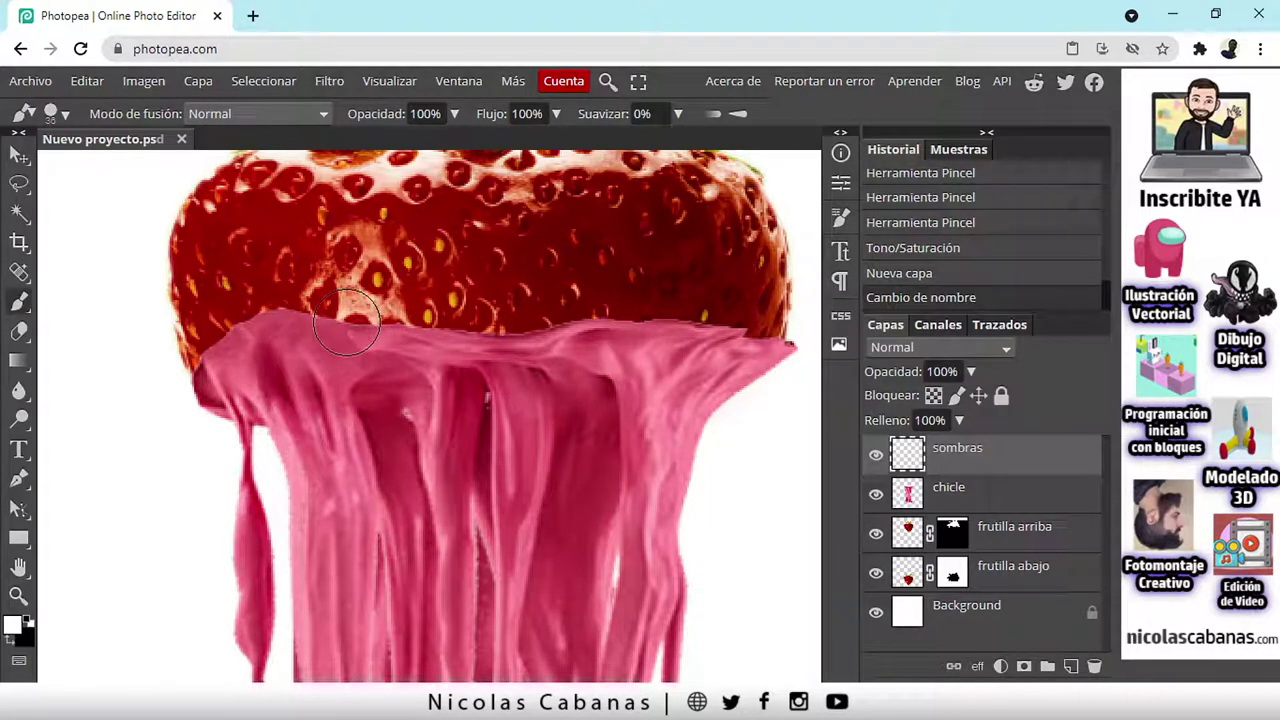
Step: Paint a black stroke along the upper strawberry's join with the gum on sombras, using a 16 px brush at 70% hardness
{"action": "left_click", "coordinate": [10, 639]}
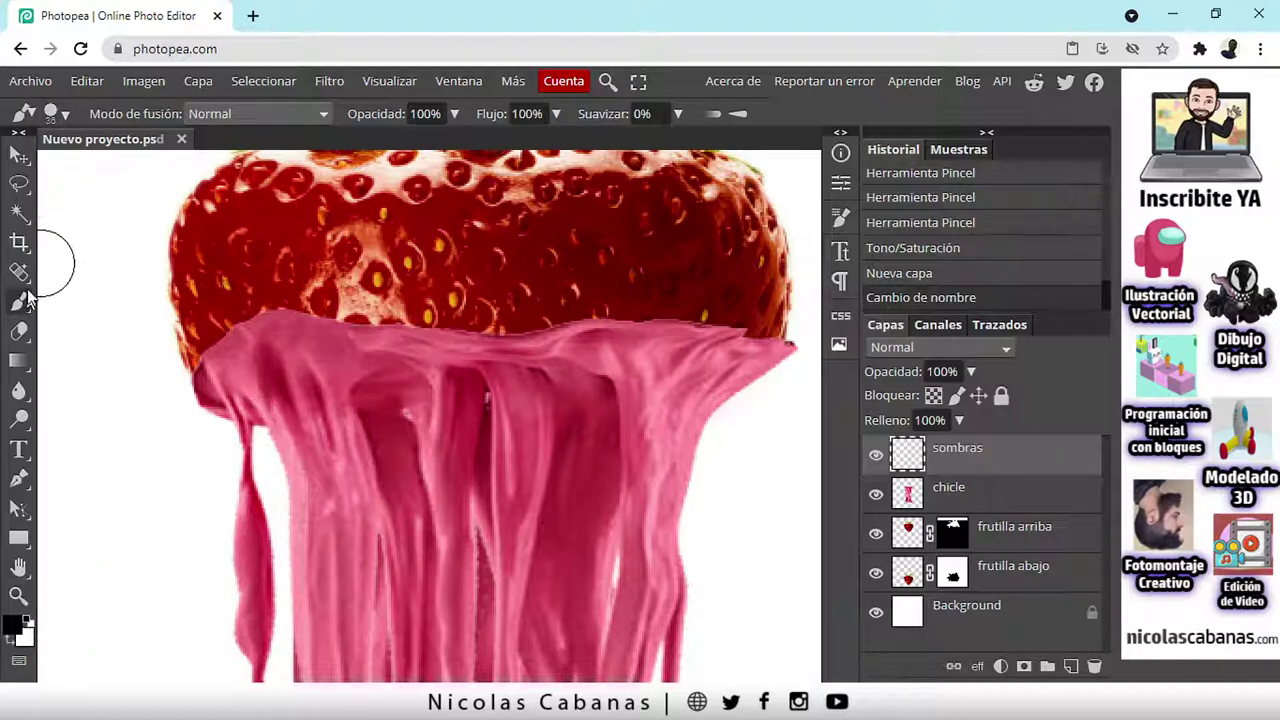
{"action": "left_click", "coordinate": [57, 114]}
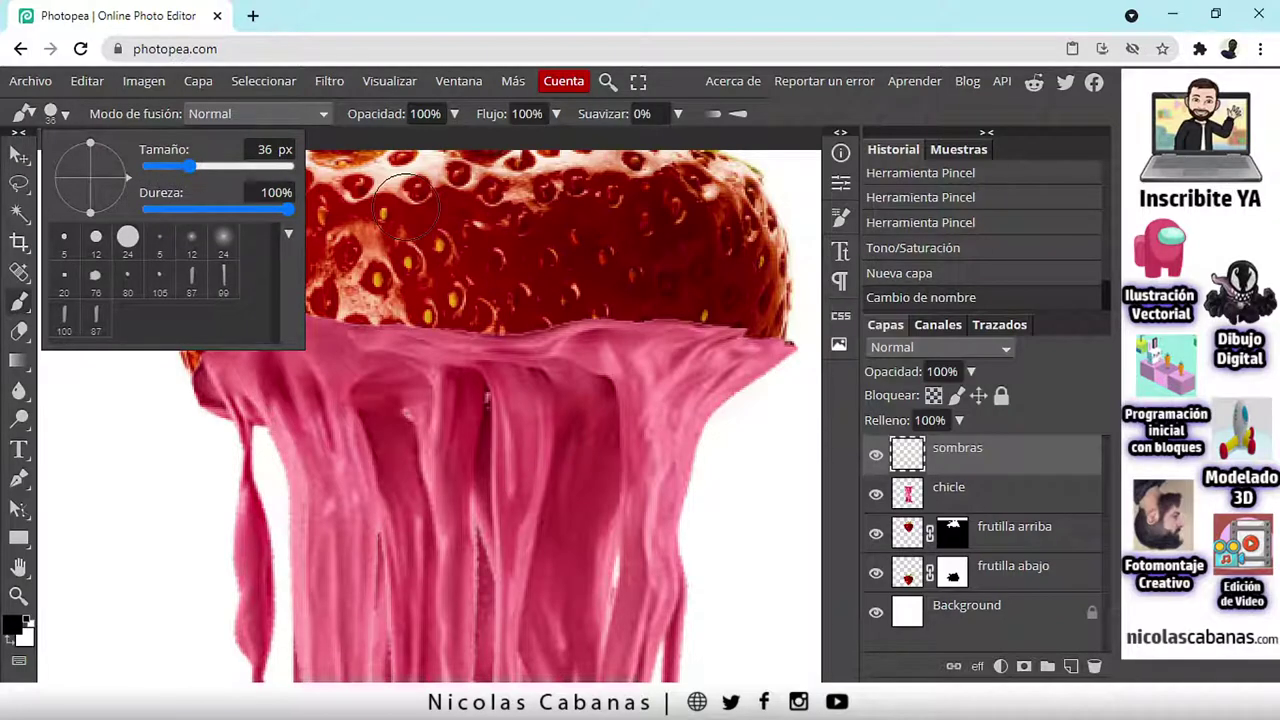
{"action": "left_click_drag", "start_coordinate": [195, 163], "coordinate": [183, 164]}
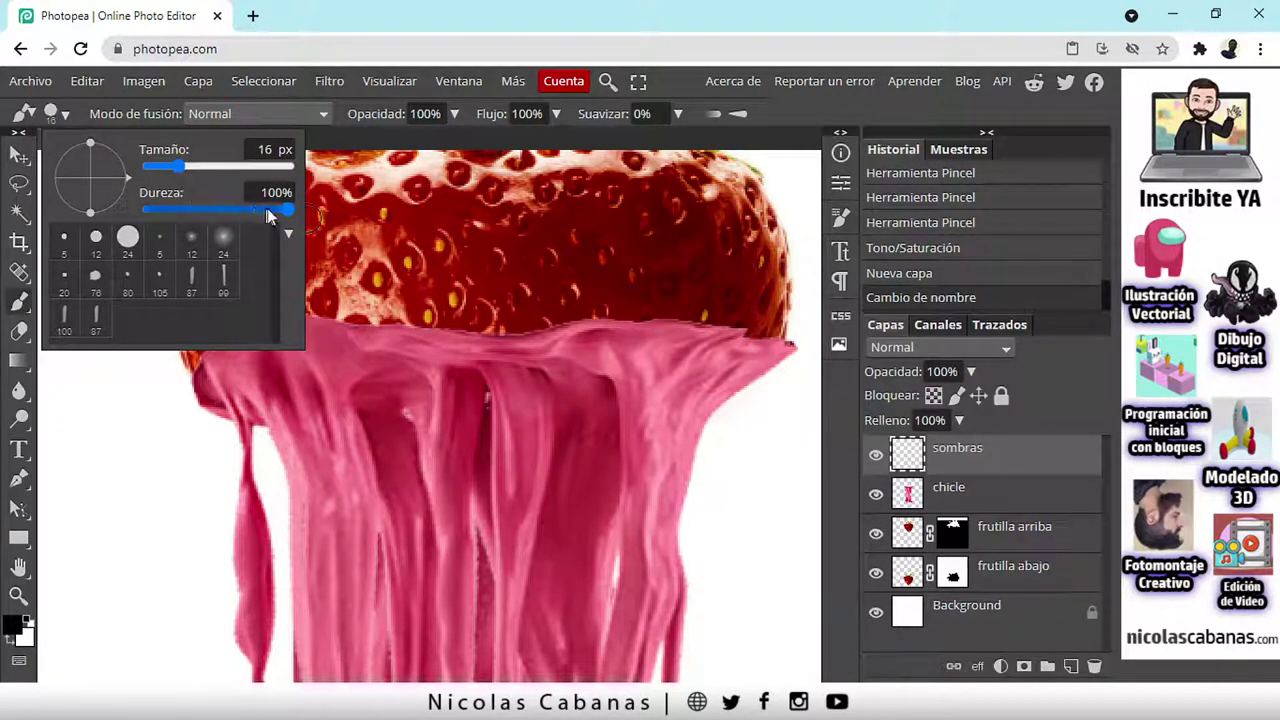
{"action": "left_click", "coordinate": [283, 213]}
{"action": "left_click_drag", "start_coordinate": [268, 208], "coordinate": [245, 211]}
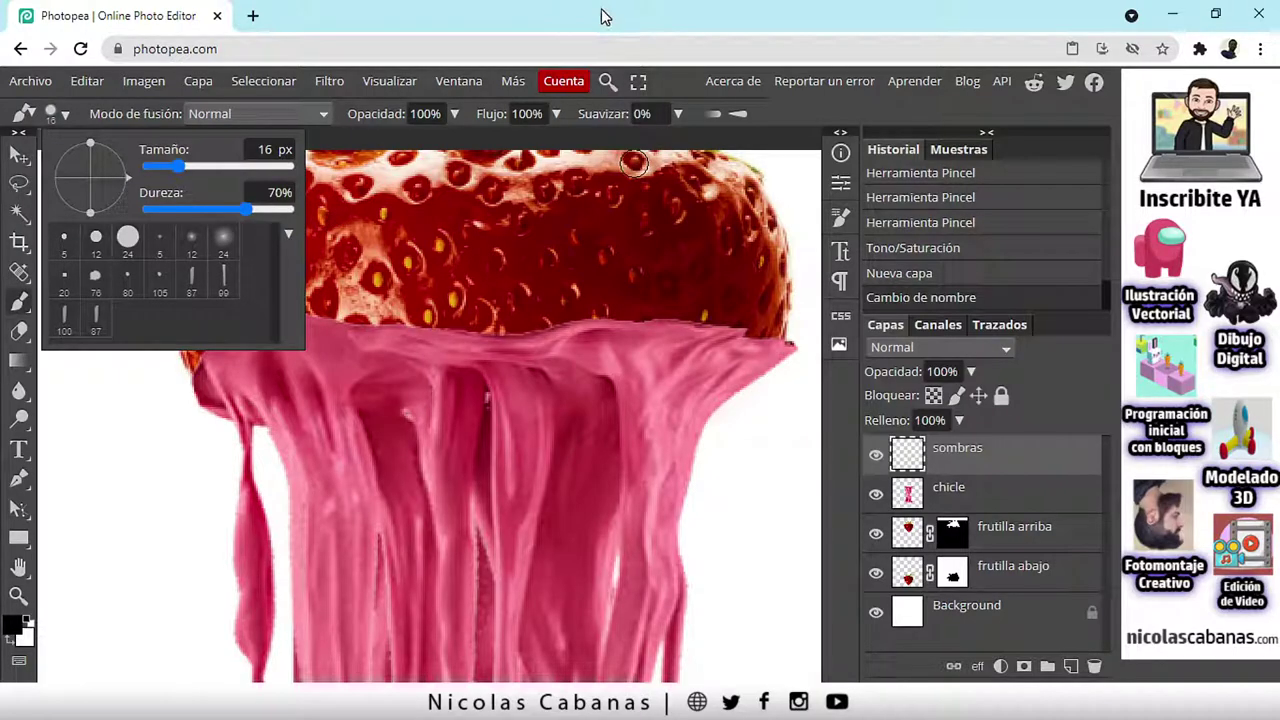
{"action": "left_click", "coordinate": [799, 115]}
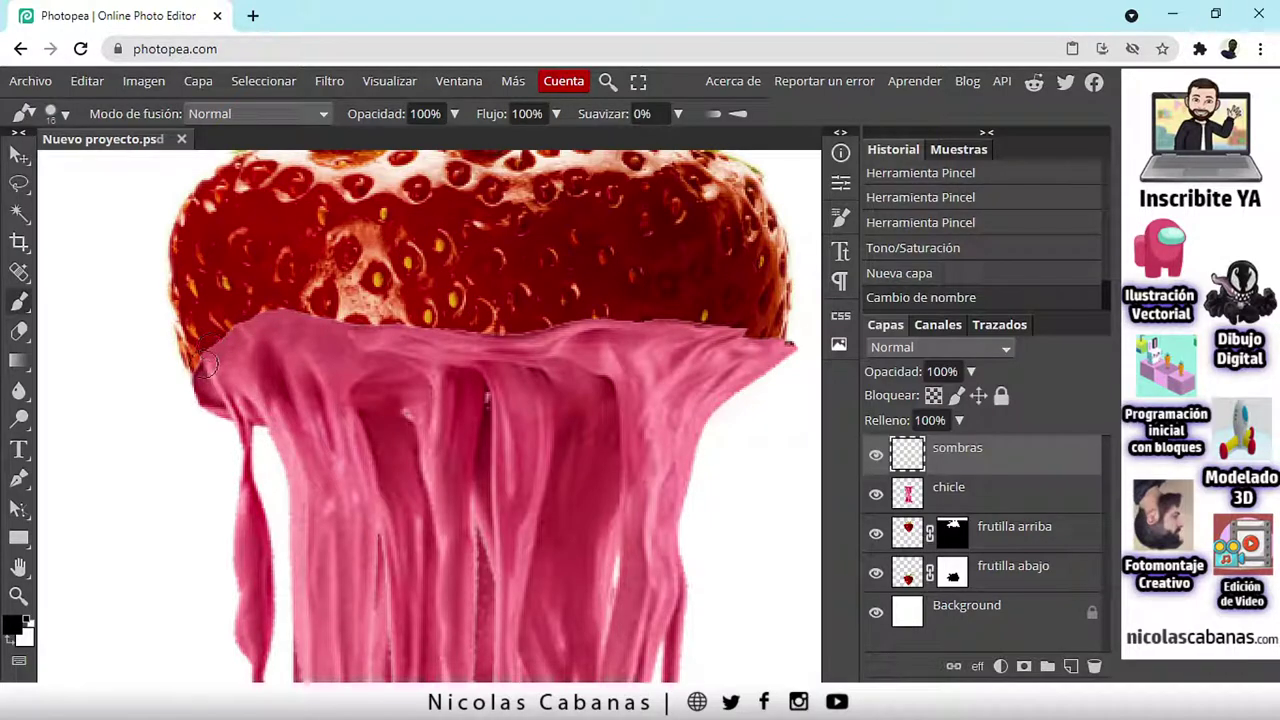
{"action": "mouse_move", "coordinate": [199, 368]}
{"action": "left_mouse_down"}
{"action": "mouse_move", "coordinate": [251, 320]}
{"action": "mouse_move", "coordinate": [296, 312]}
{"action": "mouse_move", "coordinate": [460, 336]}
{"action": "mouse_move", "coordinate": [622, 318]}
{"action": "mouse_move", "coordinate": [778, 336]}
{"action": "left_mouse_up"}
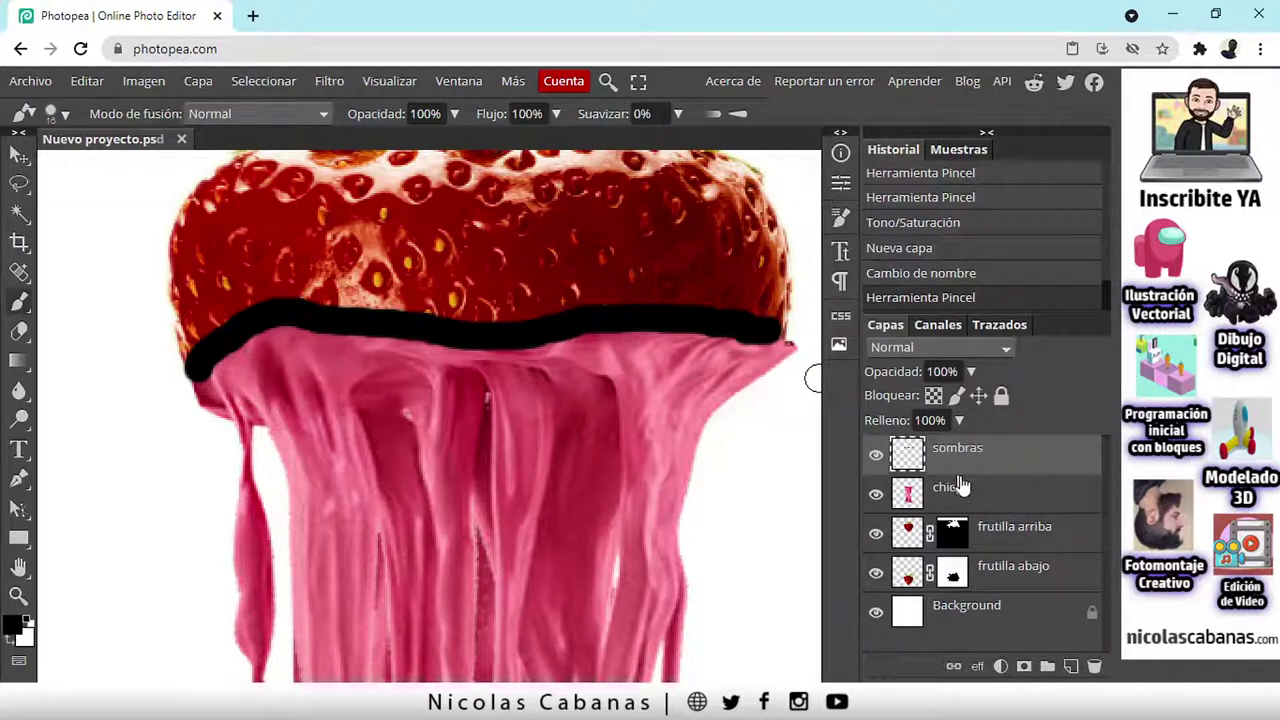
Step: Try the sombras layer beneath frutilla arriba and place it directly below the chicle layer
{"action": "left_click_drag", "start_coordinate": [1020, 460], "coordinate": [1018, 500]}
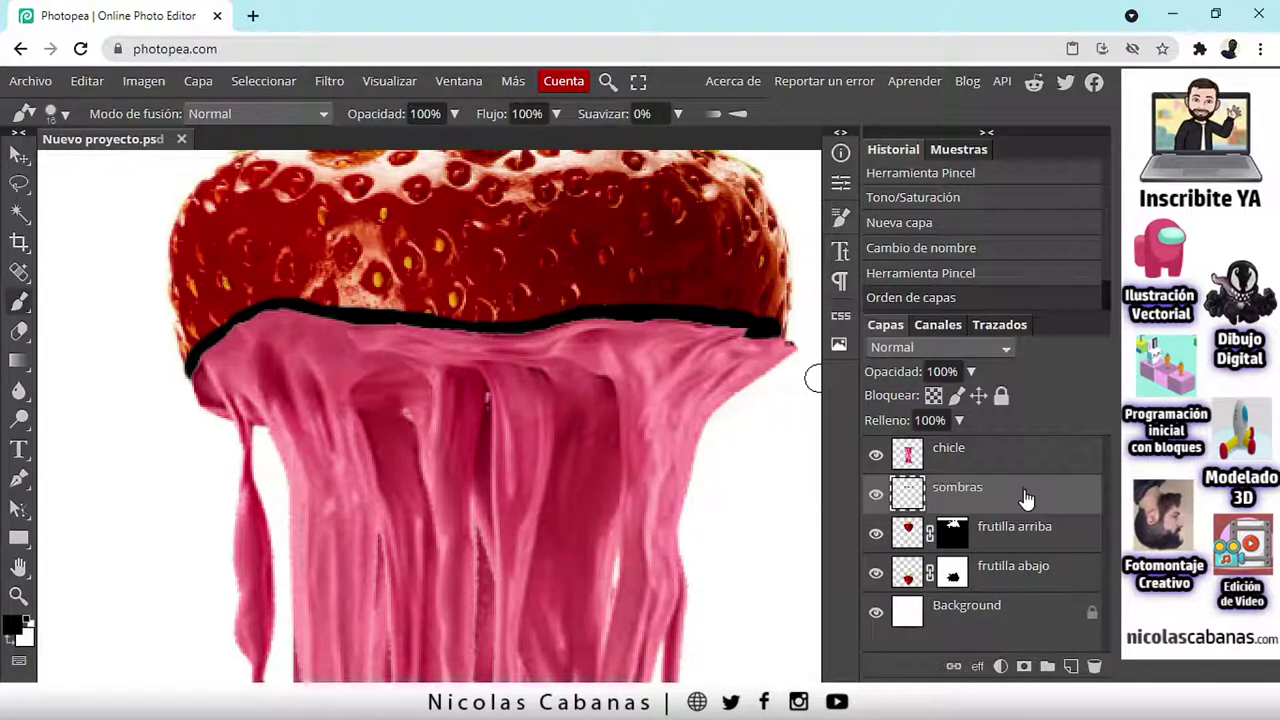
{"action": "left_click_drag", "start_coordinate": [1026, 500], "coordinate": [1030, 548]}
{"action": "left_click_drag", "start_coordinate": [1023, 543], "coordinate": [1014, 486]}
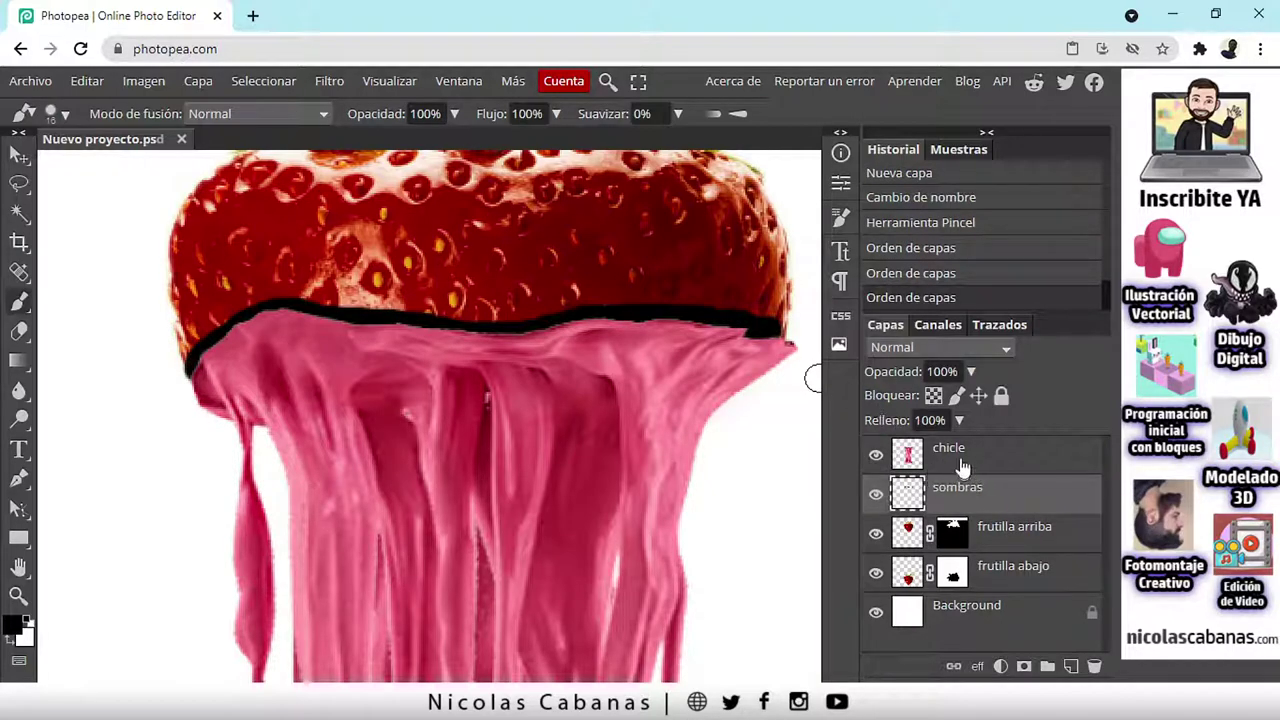
Step: Lower the sombras layer's opacity to 27% and place it above the chicle layer
{"action": "left_click", "coordinate": [970, 371]}
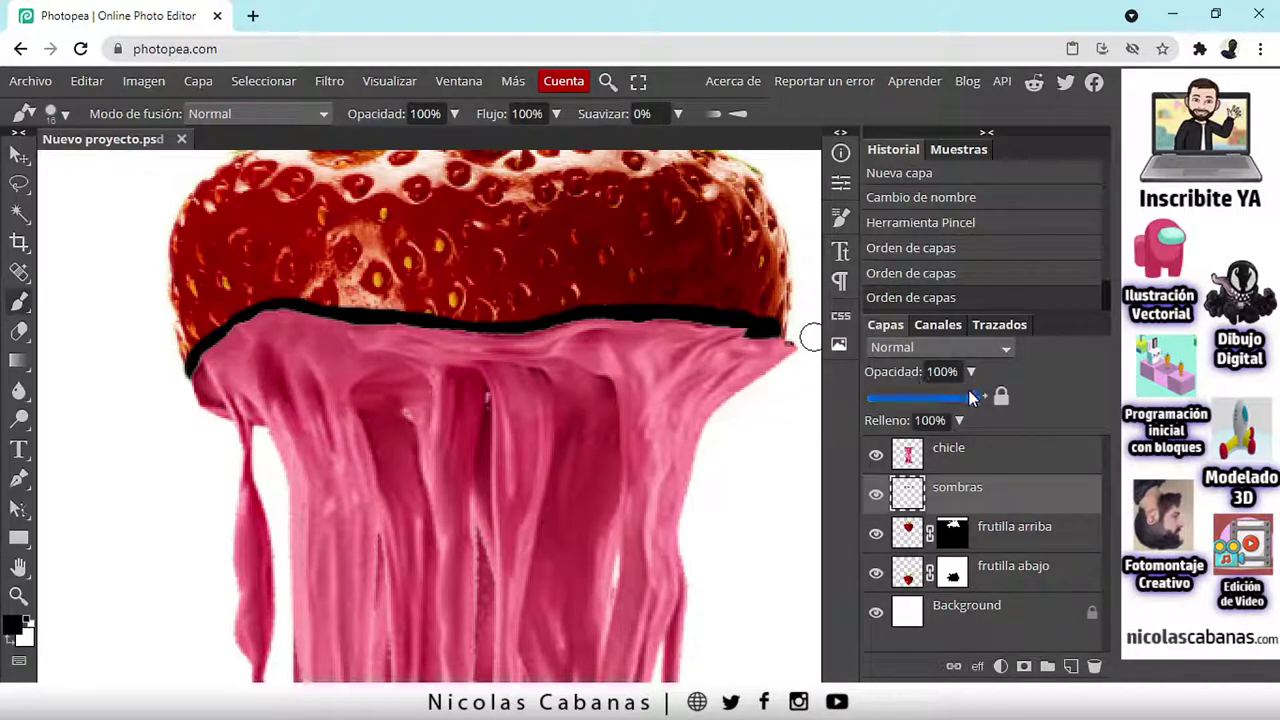
{"action": "left_click", "coordinate": [971, 372]}
{"action": "left_click", "coordinate": [971, 372]}
{"action": "left_click_drag", "start_coordinate": [979, 398], "coordinate": [897, 413]}
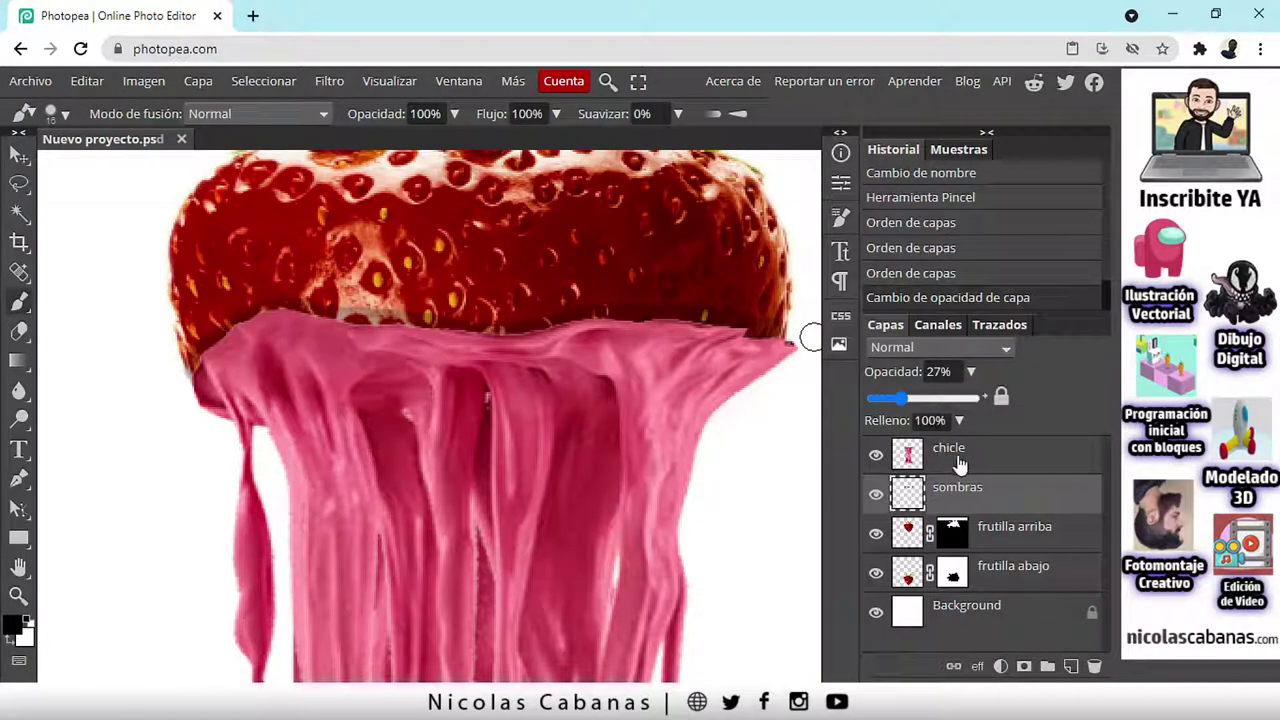
{"action": "left_click_drag", "start_coordinate": [972, 495], "coordinate": [975, 442]}
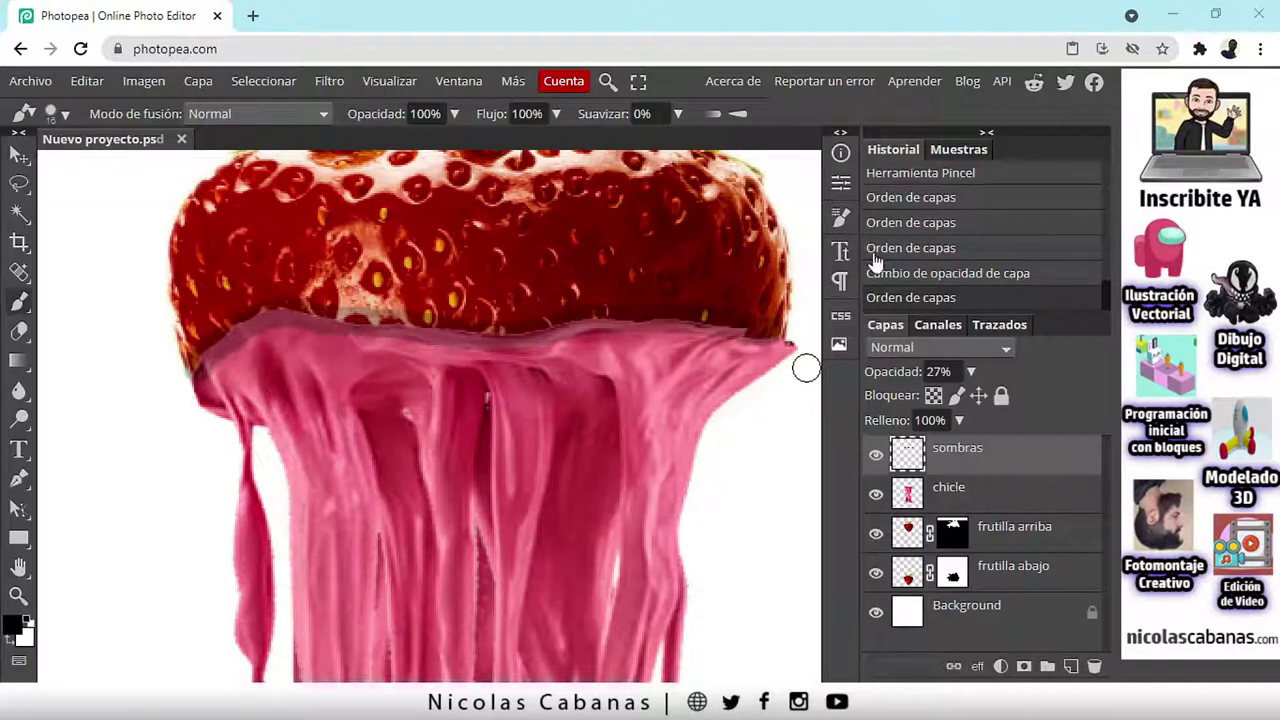
Step: Delete the painted sombras layer and add a new empty layer above chicle, also named sombras
{"action": "mouse_move", "coordinate": [600, 345]}
{"action": "left_mouse_down"}
{"action": "mouse_move", "coordinate": [529, 361]}
{"action": "mouse_move", "coordinate": [587, 368]}
{"action": "left_mouse_up"}
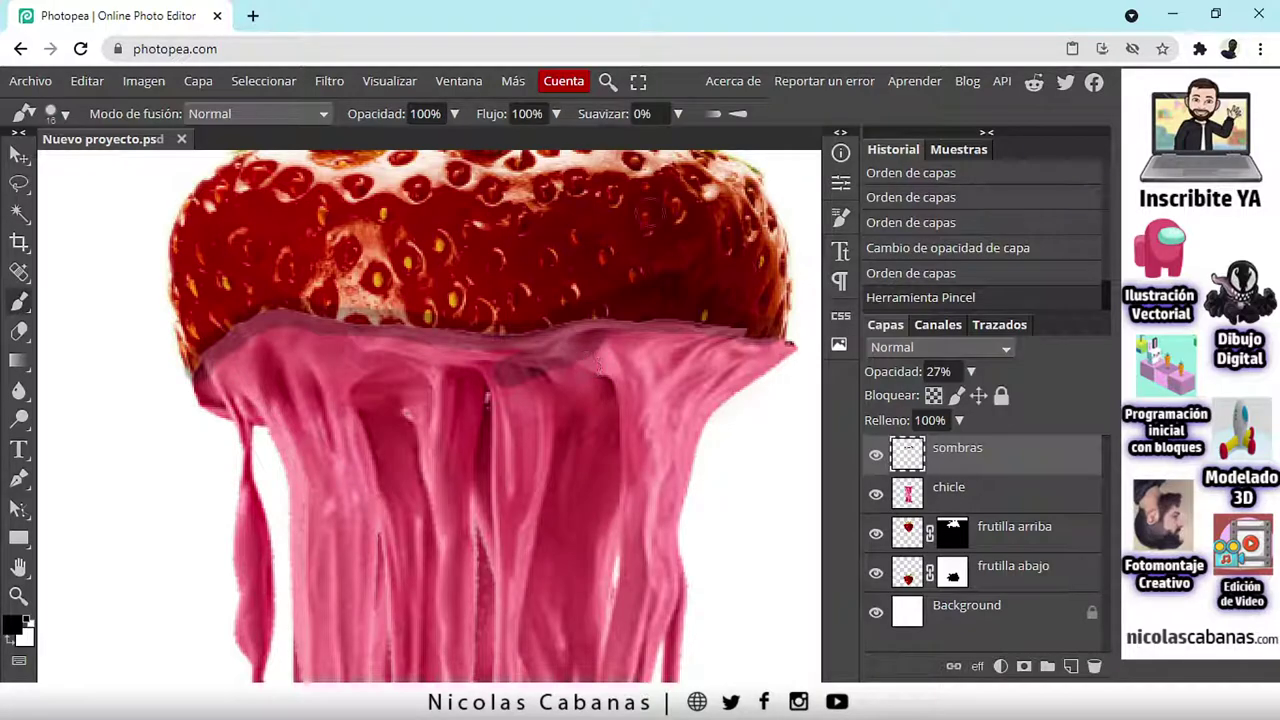
{"action": "left_click", "coordinate": [1093, 667]}
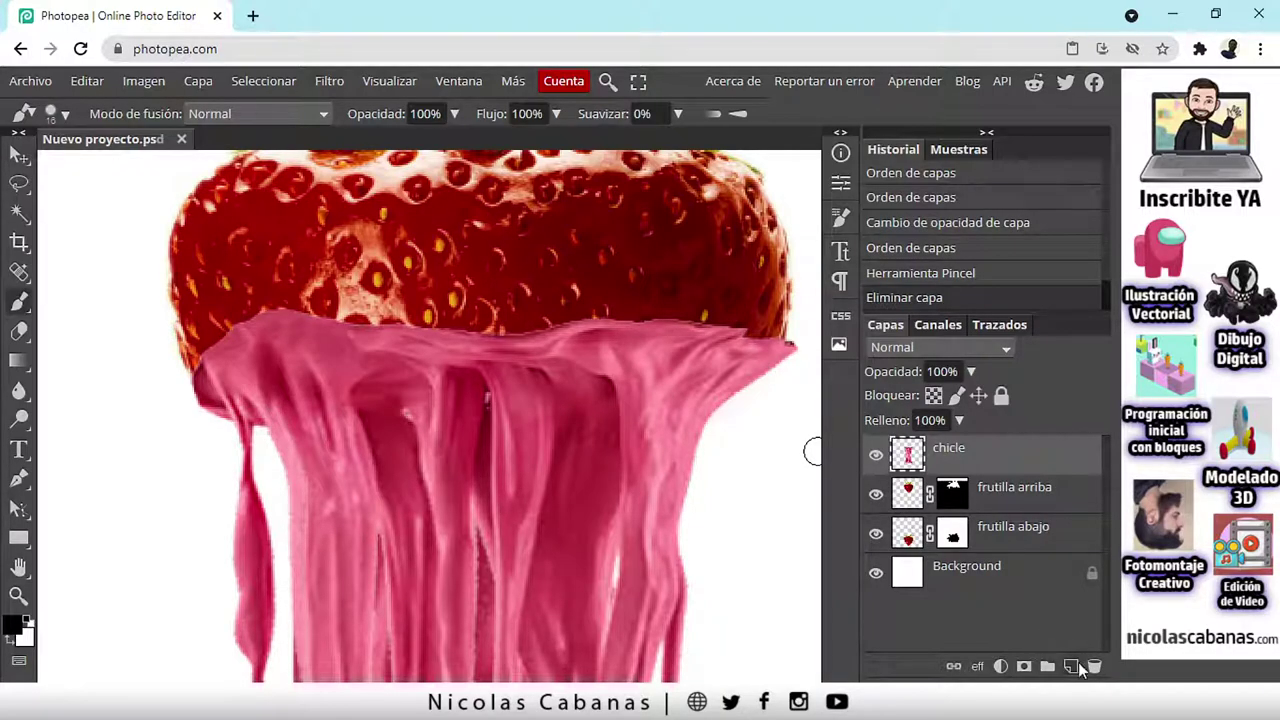
{"action": "left_click", "coordinate": [1071, 666]}
{"action": "double_click", "coordinate": [958, 449]}
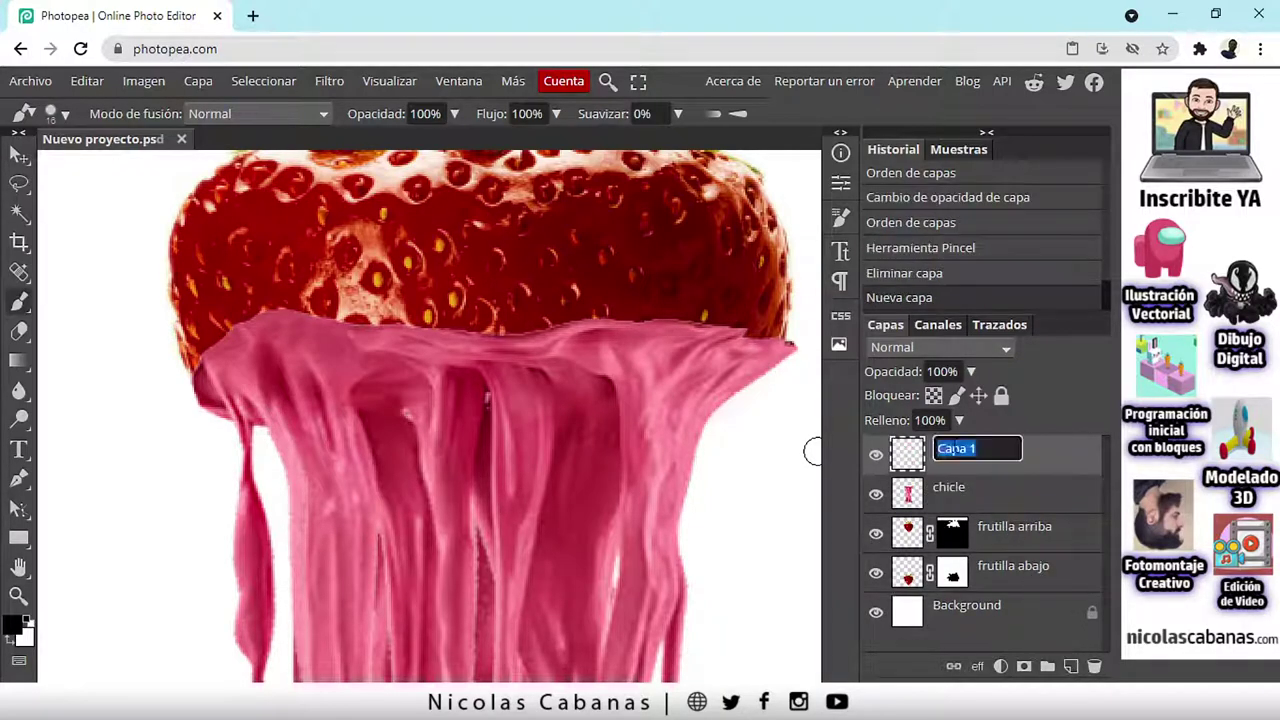
{"action": "type", "text": "som"}
{"action": "type", "text": "n"}
{"action": "type", "text": "ras"}
{"action": "key", "text": "Return"}
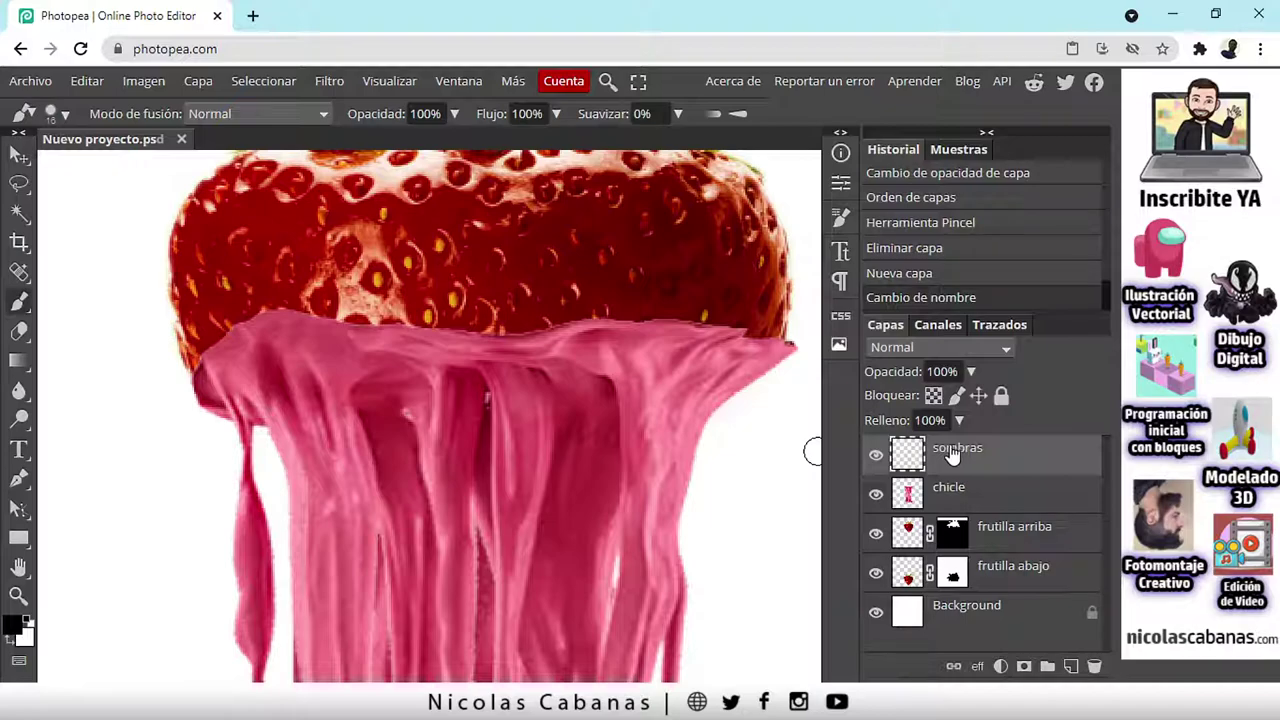
Step: Load the pixels of the chicle layer as a selection
{"action": "left_click", "coordinate": [1015, 498]}
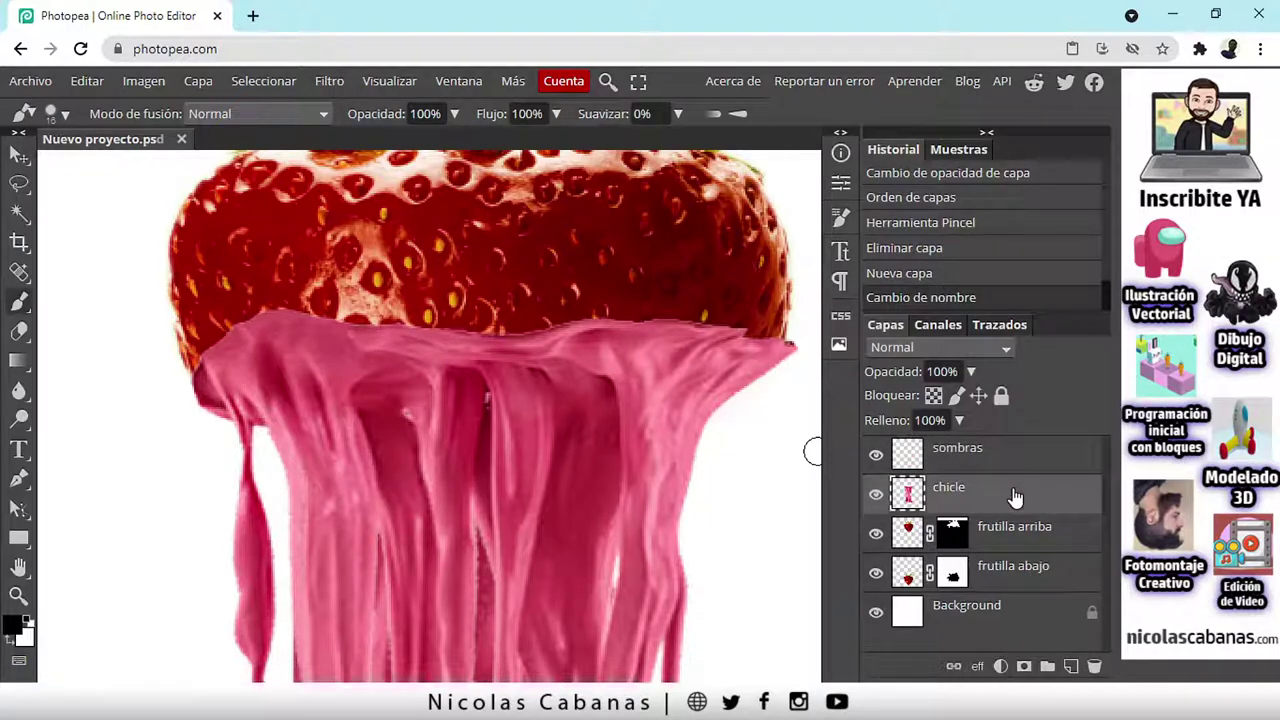
{"action": "right_click", "coordinate": [1015, 498]}
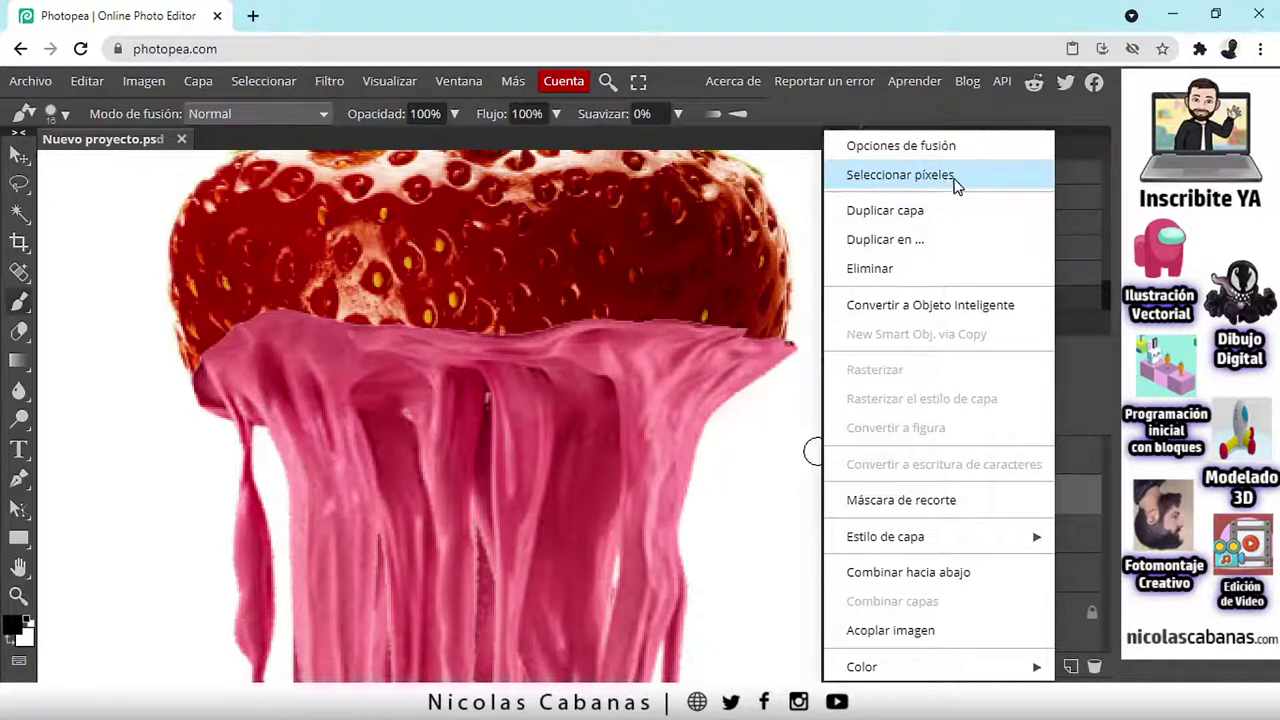
{"action": "left_click", "coordinate": [1084, 504]}
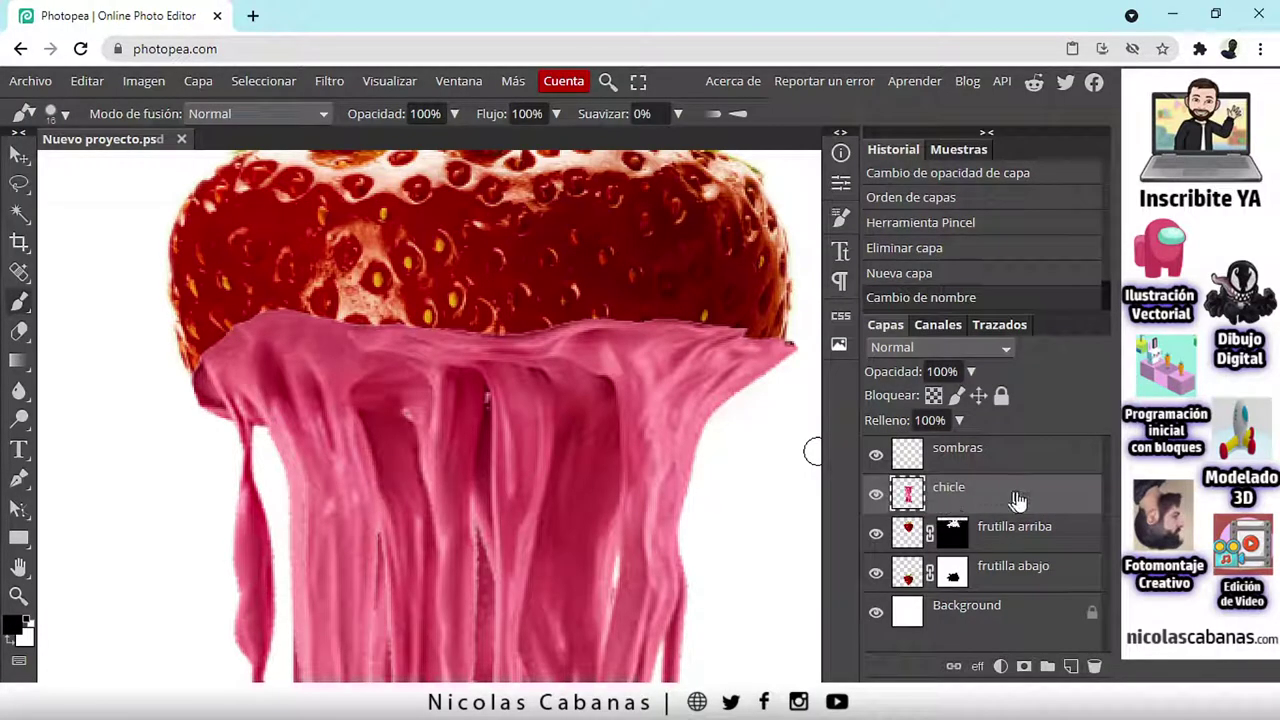
{"action": "right_click", "coordinate": [1033, 497]}
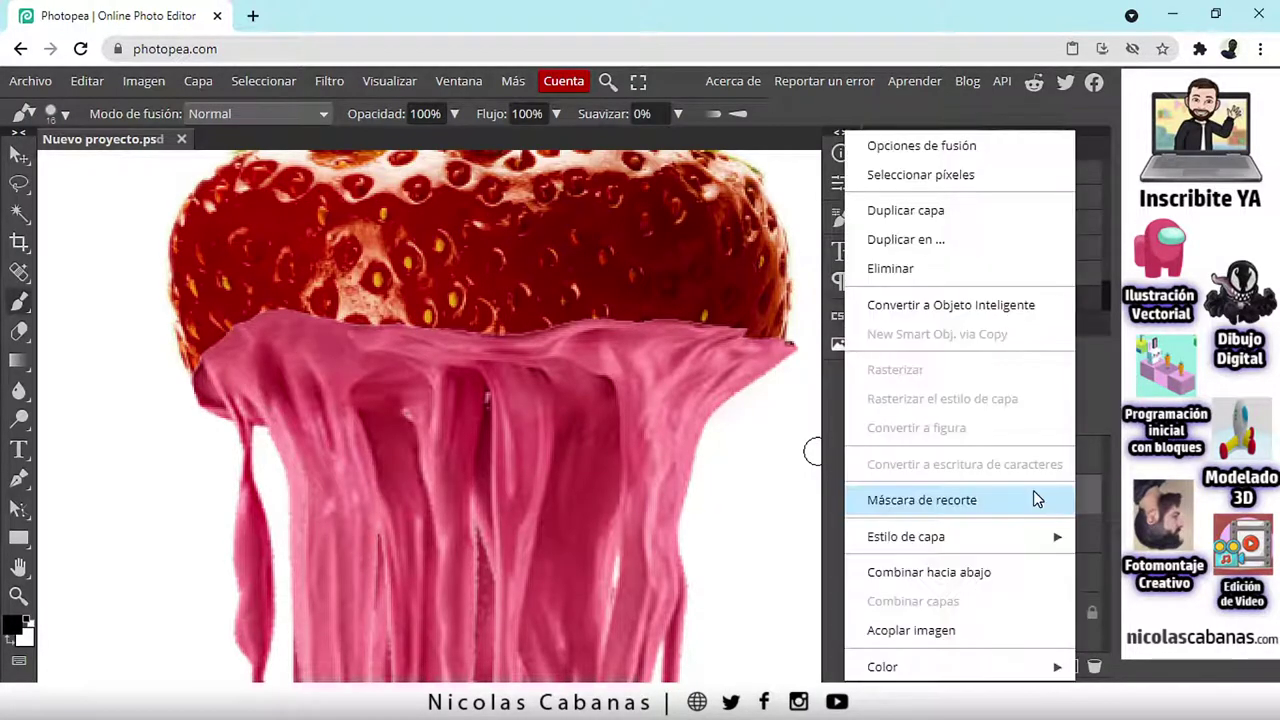
{"action": "left_click", "coordinate": [1010, 180]}
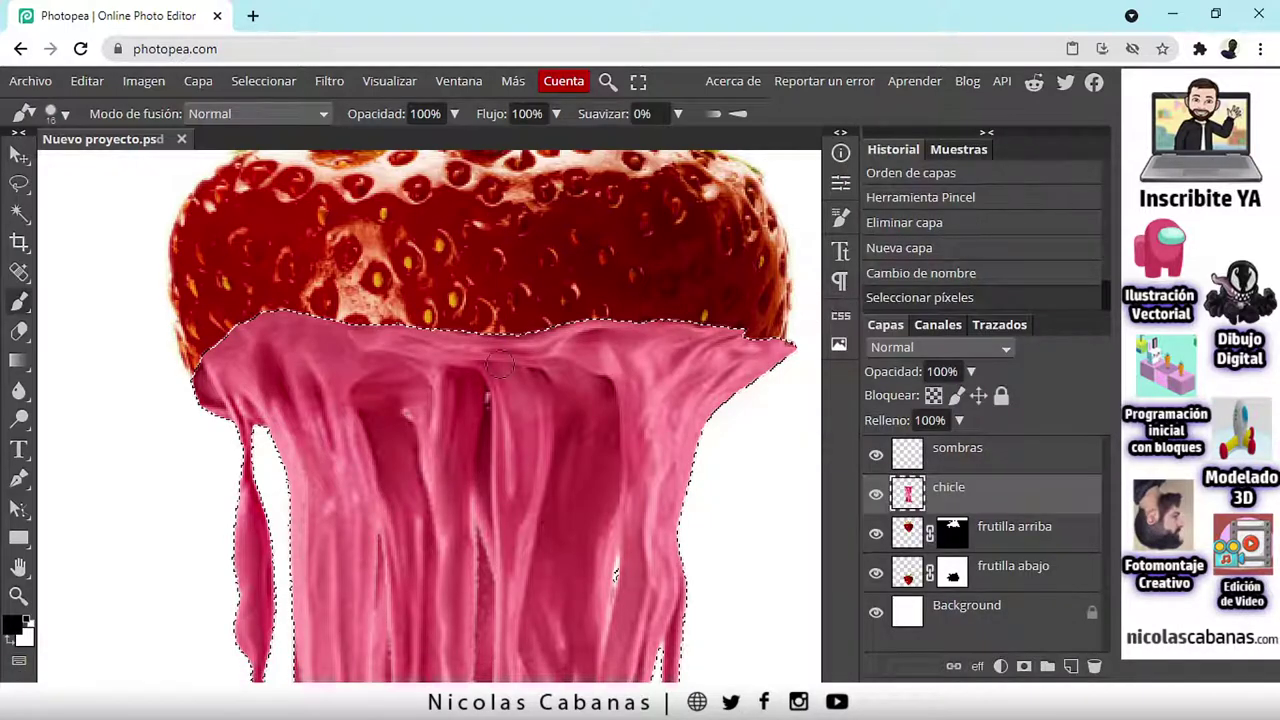
Step: Paint a 16 px black stroke on sombras along the gum's upper edge within the selection, and lower the layer opacity to 34%
{"action": "scroll", "coordinate": [545, 475], "scroll_direction": "down", "scroll_amount": 4}
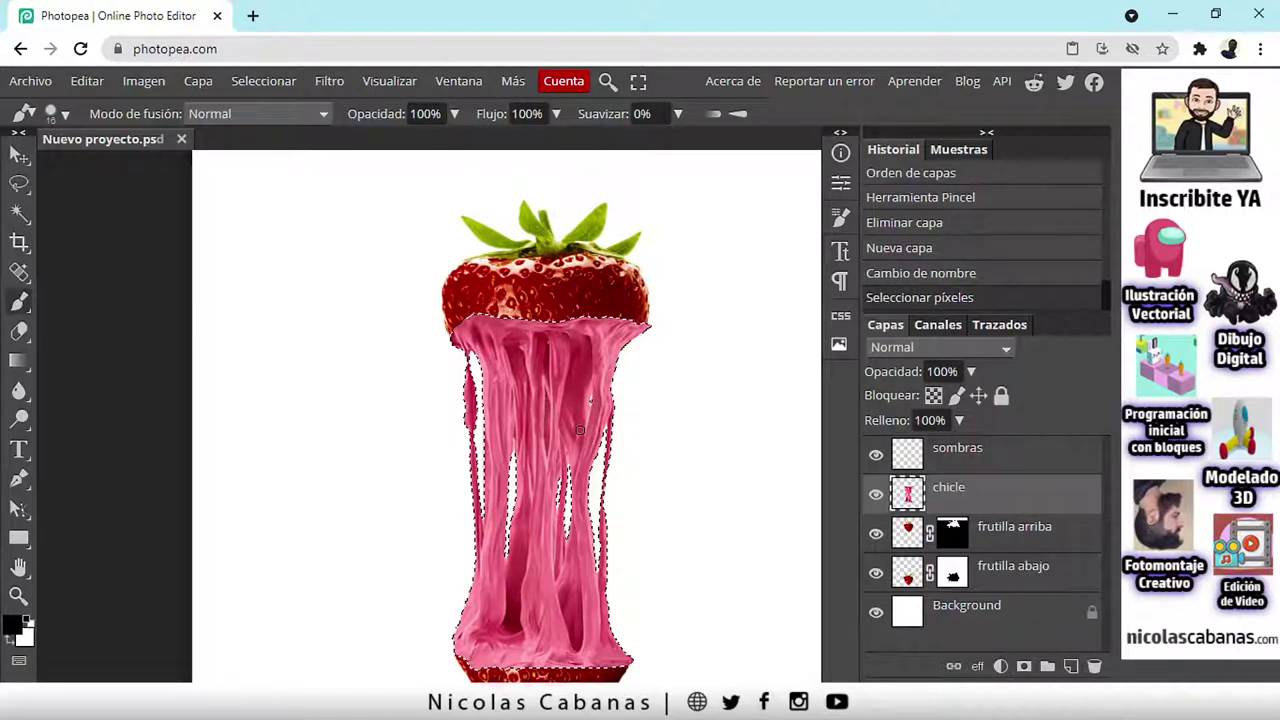
{"action": "scroll", "coordinate": [518, 340], "scroll_direction": "up", "scroll_amount": 2}
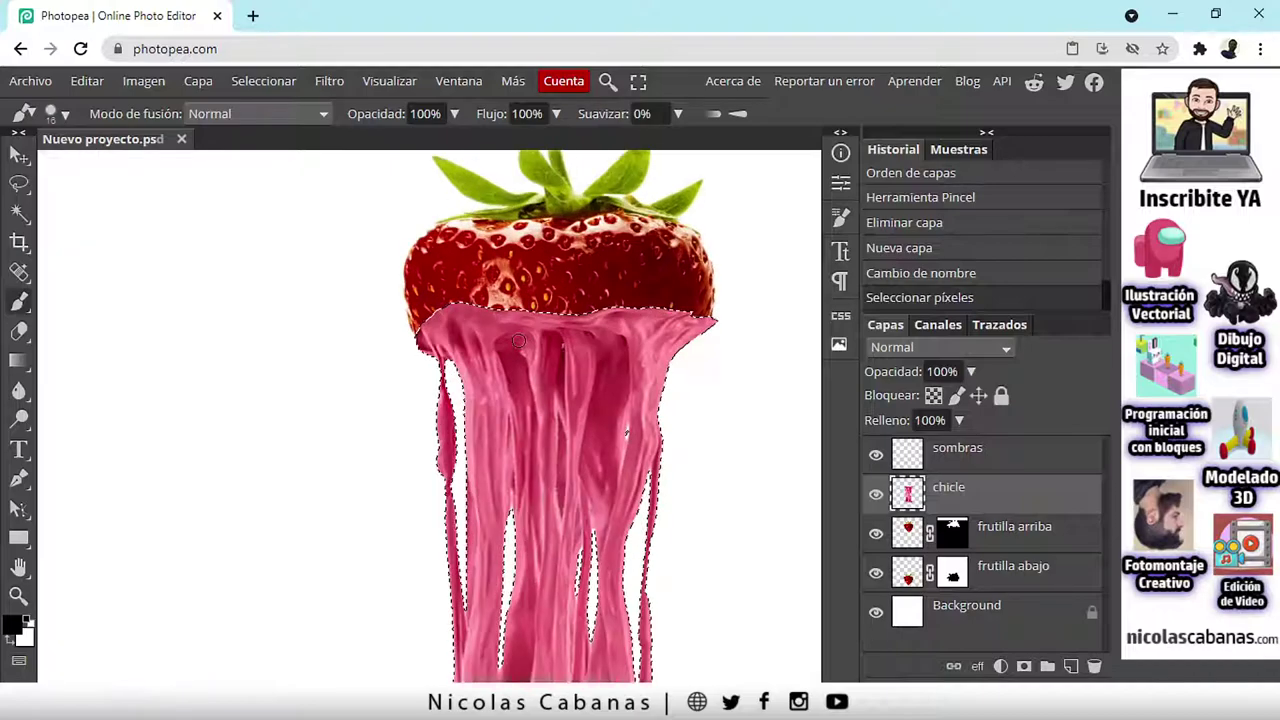
{"action": "scroll", "coordinate": [610, 354], "scroll_direction": "up", "scroll_amount": 2}
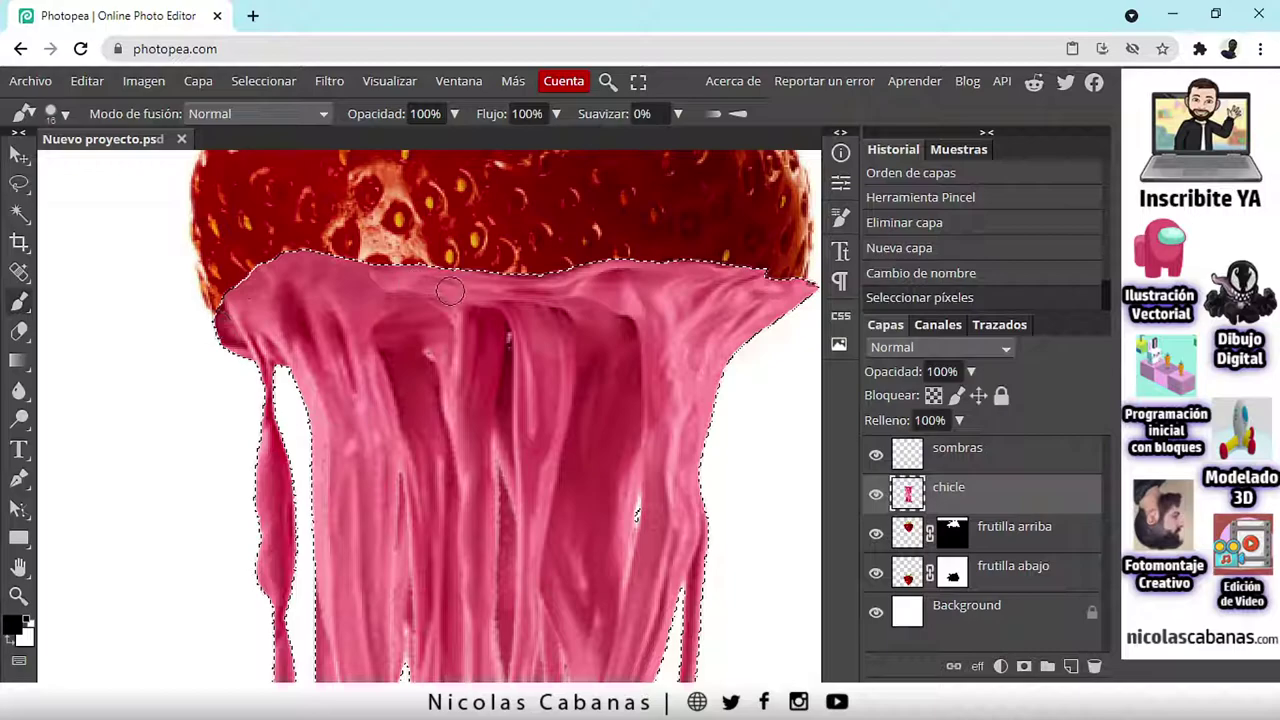
{"action": "left_click", "coordinate": [983, 466]}
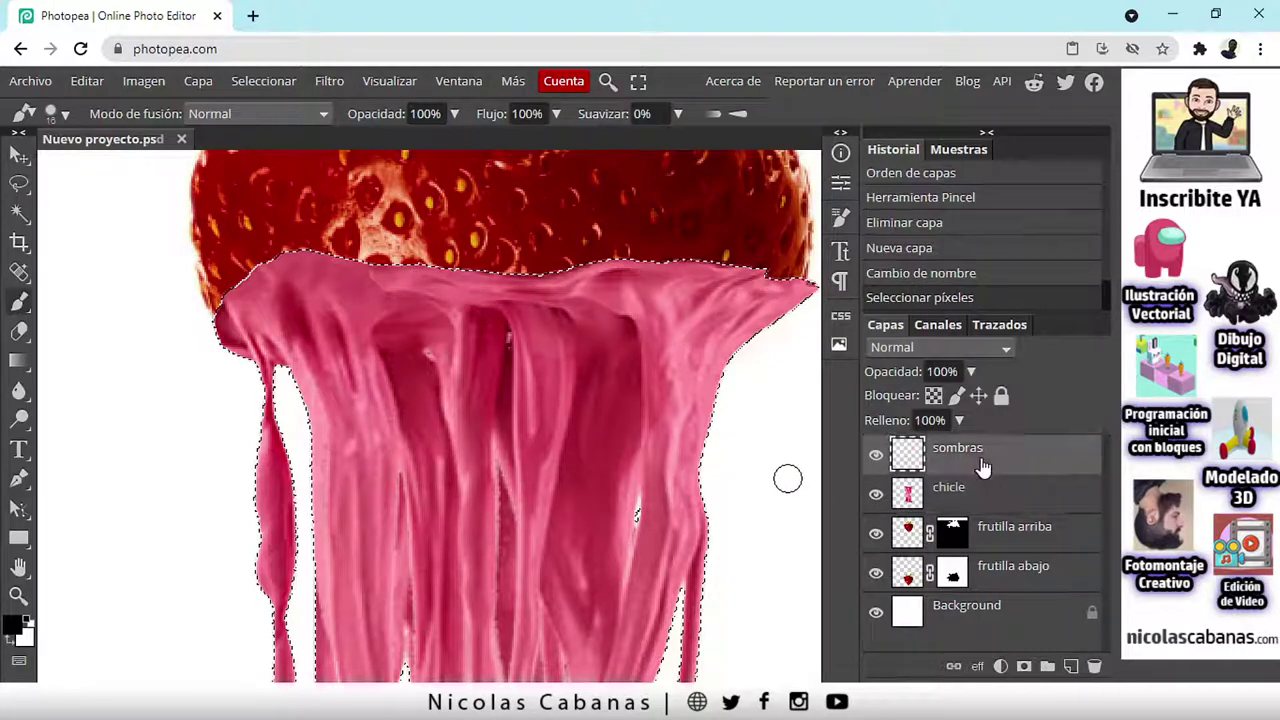
{"action": "left_click", "coordinate": [60, 113]}
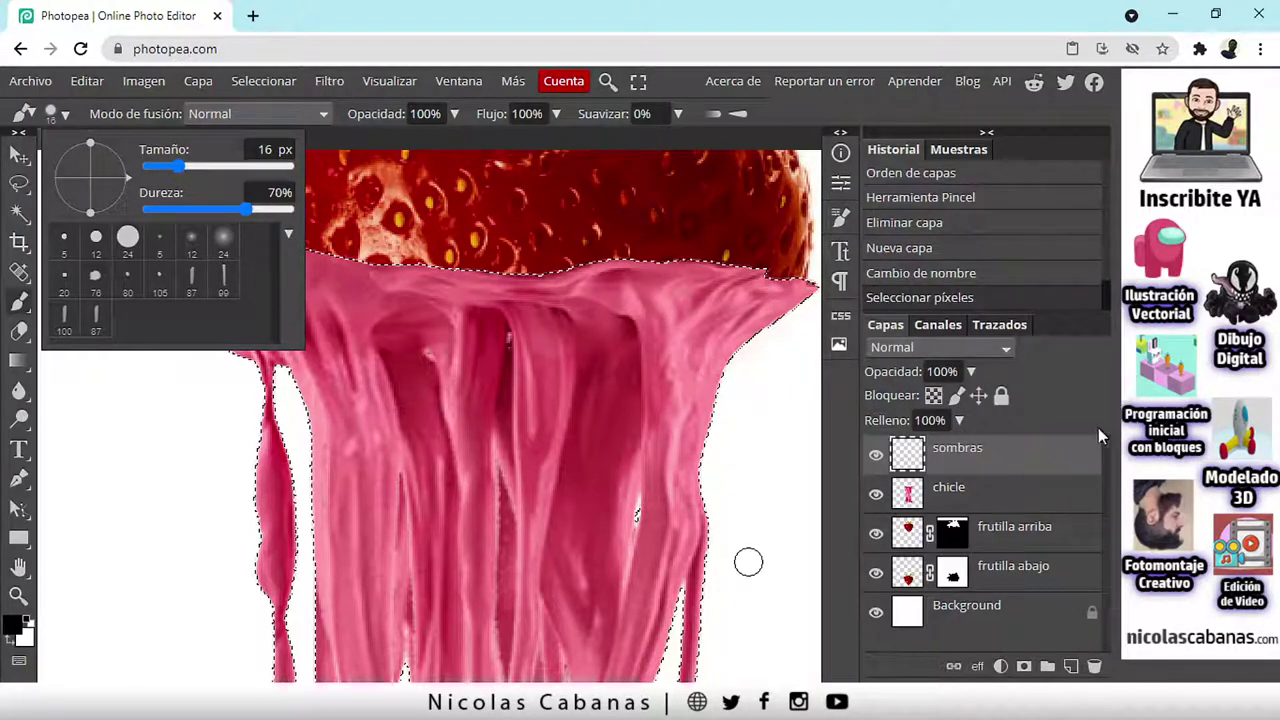
{"action": "left_click", "coordinate": [1045, 402]}
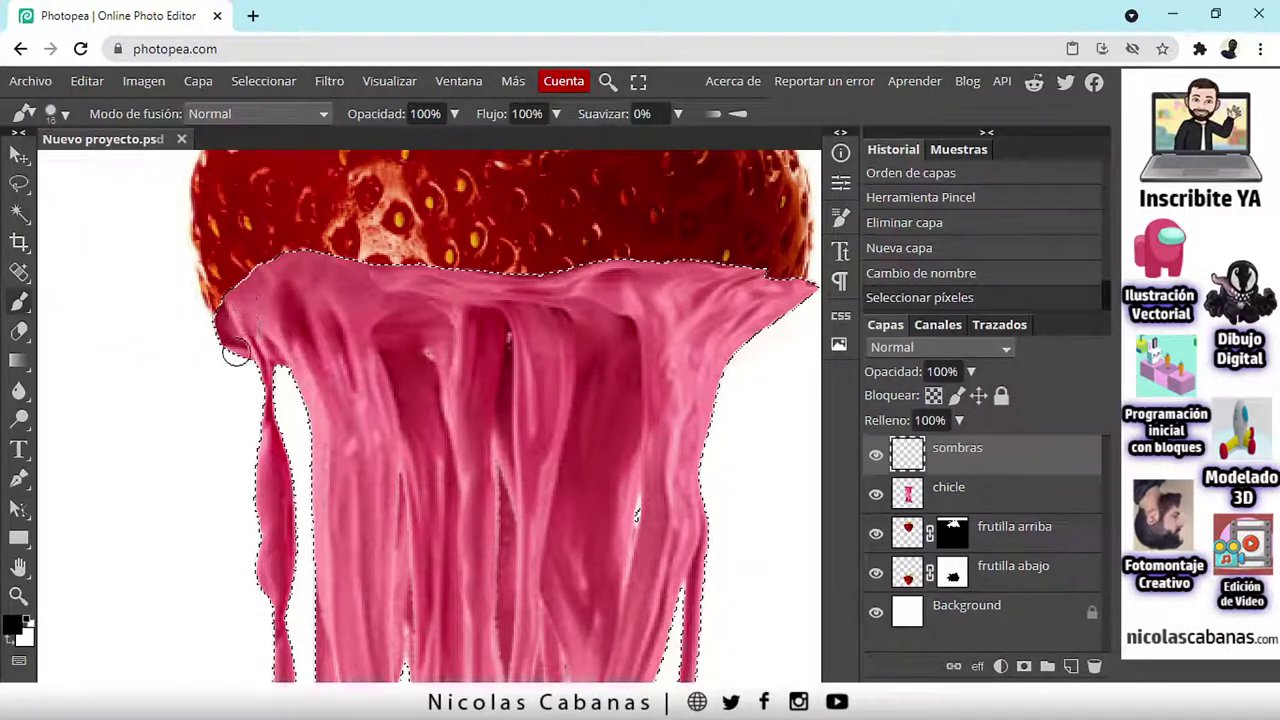
{"action": "mouse_move", "coordinate": [212, 332]}
{"action": "left_mouse_down"}
{"action": "mouse_move", "coordinate": [258, 258]}
{"action": "mouse_move", "coordinate": [303, 243]}
{"action": "mouse_move", "coordinate": [444, 269]}
{"action": "mouse_move", "coordinate": [506, 255]}
{"action": "mouse_move", "coordinate": [570, 267]}
{"action": "mouse_move", "coordinate": [586, 242]}
{"action": "mouse_move", "coordinate": [602, 253]}
{"action": "mouse_move", "coordinate": [705, 248]}
{"action": "mouse_move", "coordinate": [818, 283]}
{"action": "left_mouse_up"}
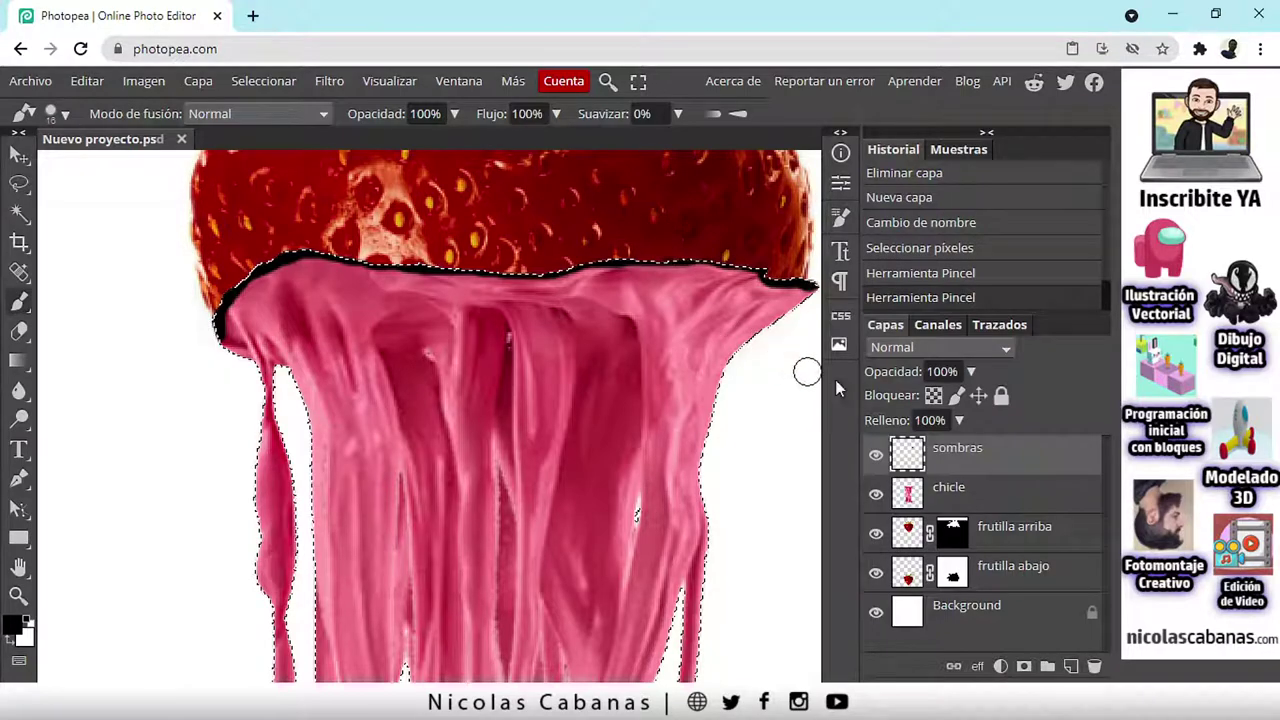
{"action": "left_click", "coordinate": [970, 371]}
{"action": "left_click_drag", "start_coordinate": [978, 401], "coordinate": [908, 406]}
{"action": "left_click_drag", "start_coordinate": [660, 320], "coordinate": [515, 335]}
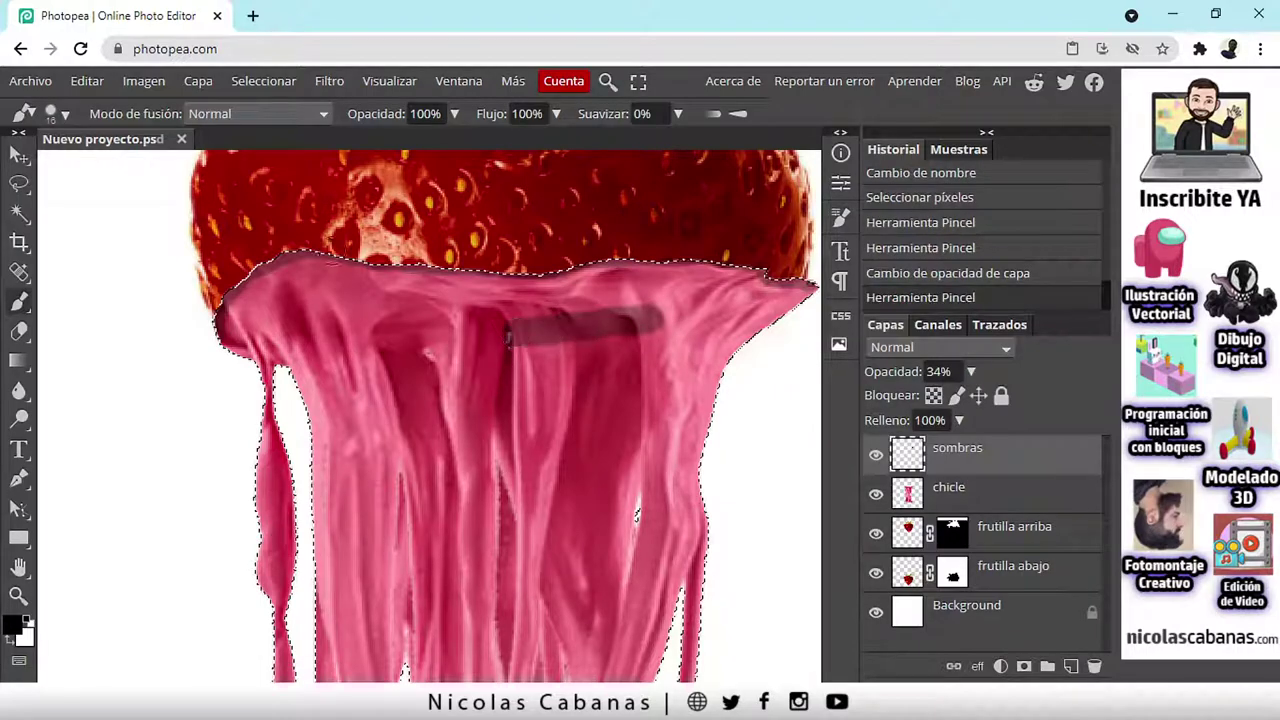
{"action": "left_click", "coordinate": [87, 82]}
{"action": "left_click", "coordinate": [140, 167]}
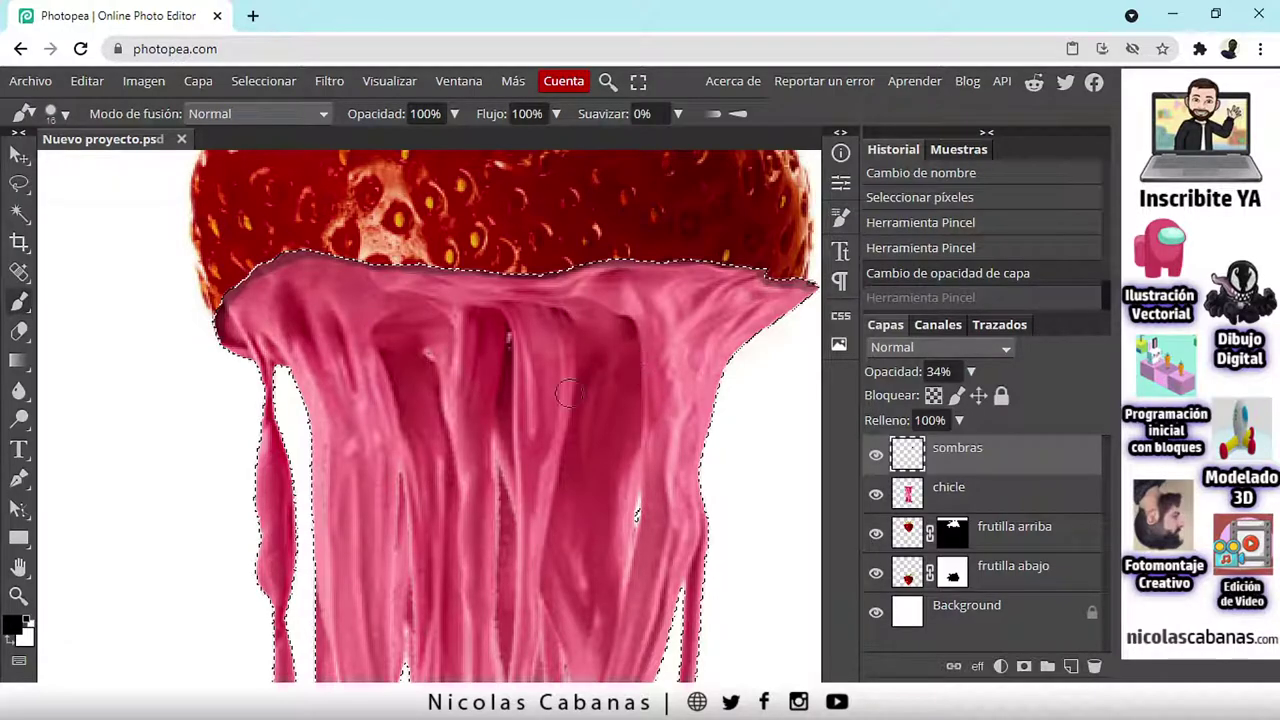
Step: Erase around the right tip of the gum's upper edge on sombras, using a 15 px eraser with reduced hardness
{"action": "left_click", "coordinate": [19, 568]}
{"action": "left_click_drag", "start_coordinate": [667, 310], "coordinate": [455, 340]}
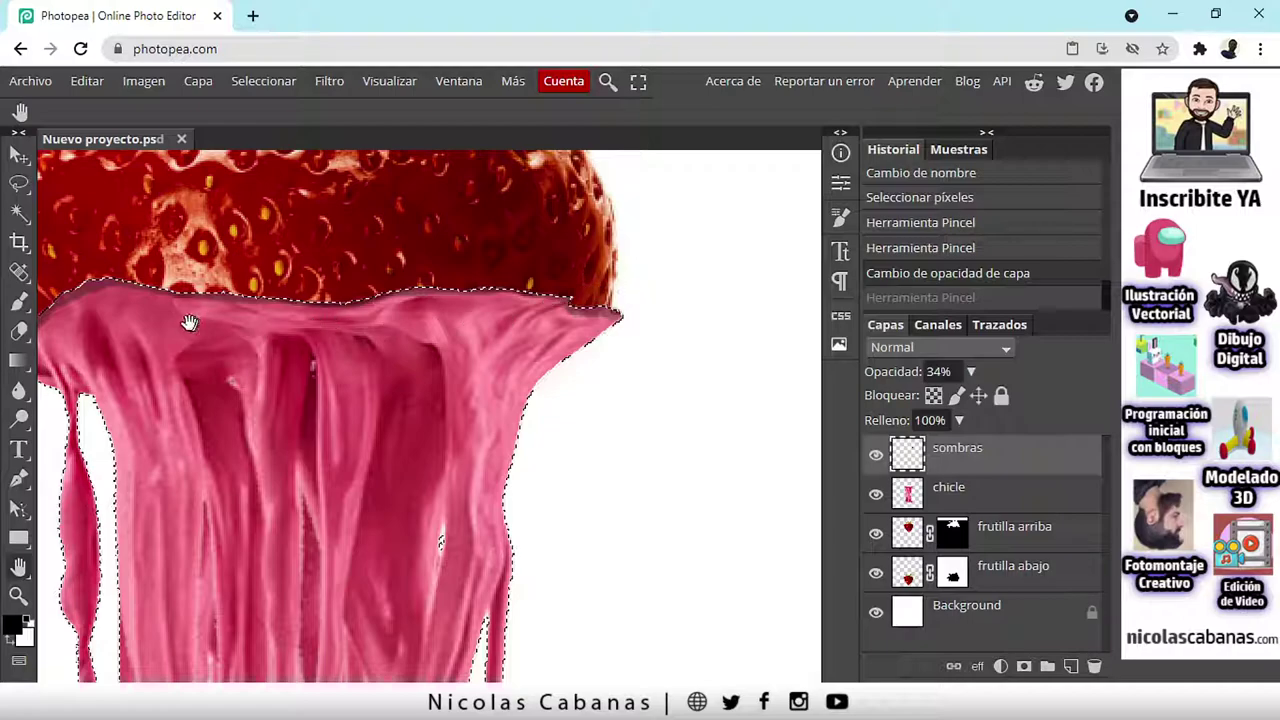
{"action": "right_click", "coordinate": [21, 338]}
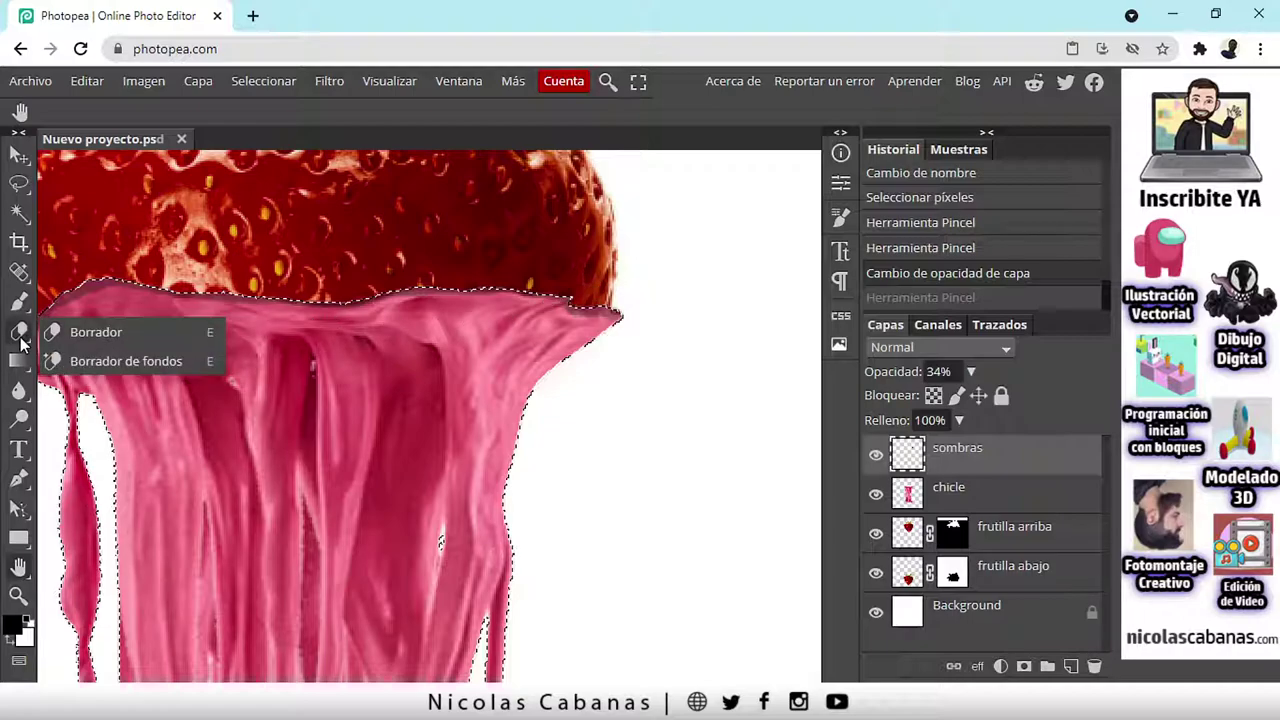
{"action": "left_click", "coordinate": [137, 338]}
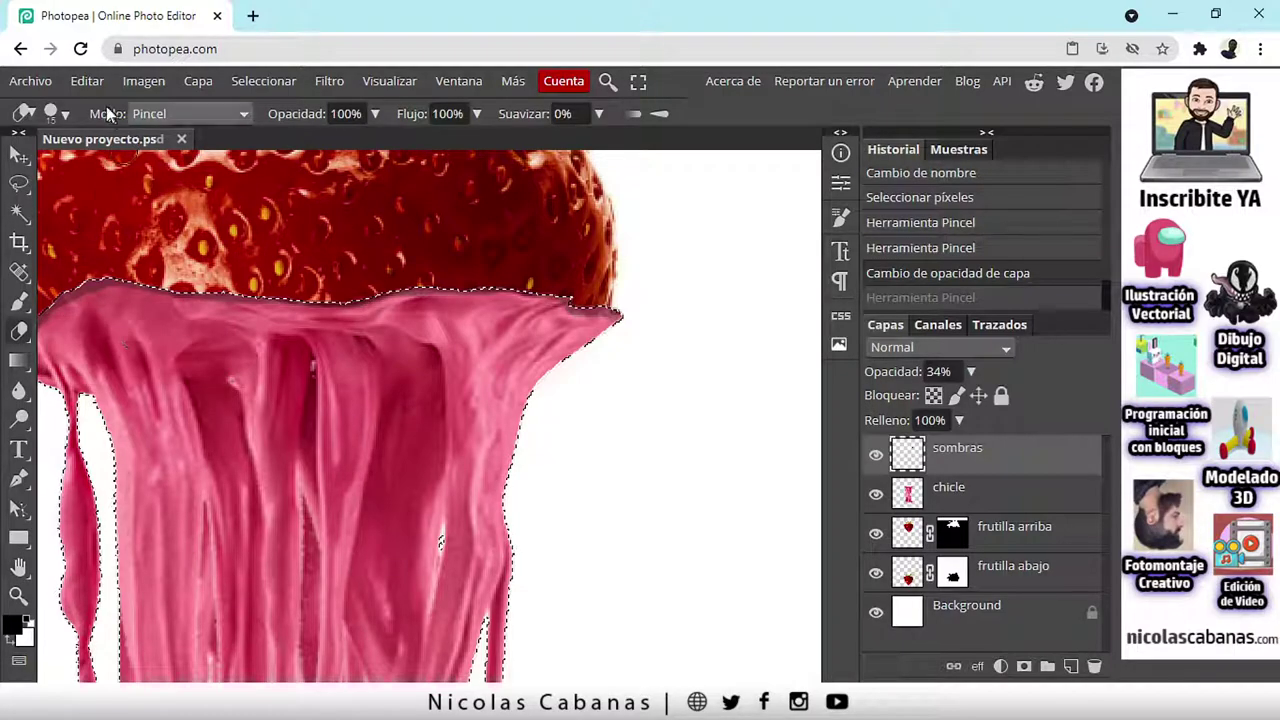
{"action": "left_click", "coordinate": [66, 114]}
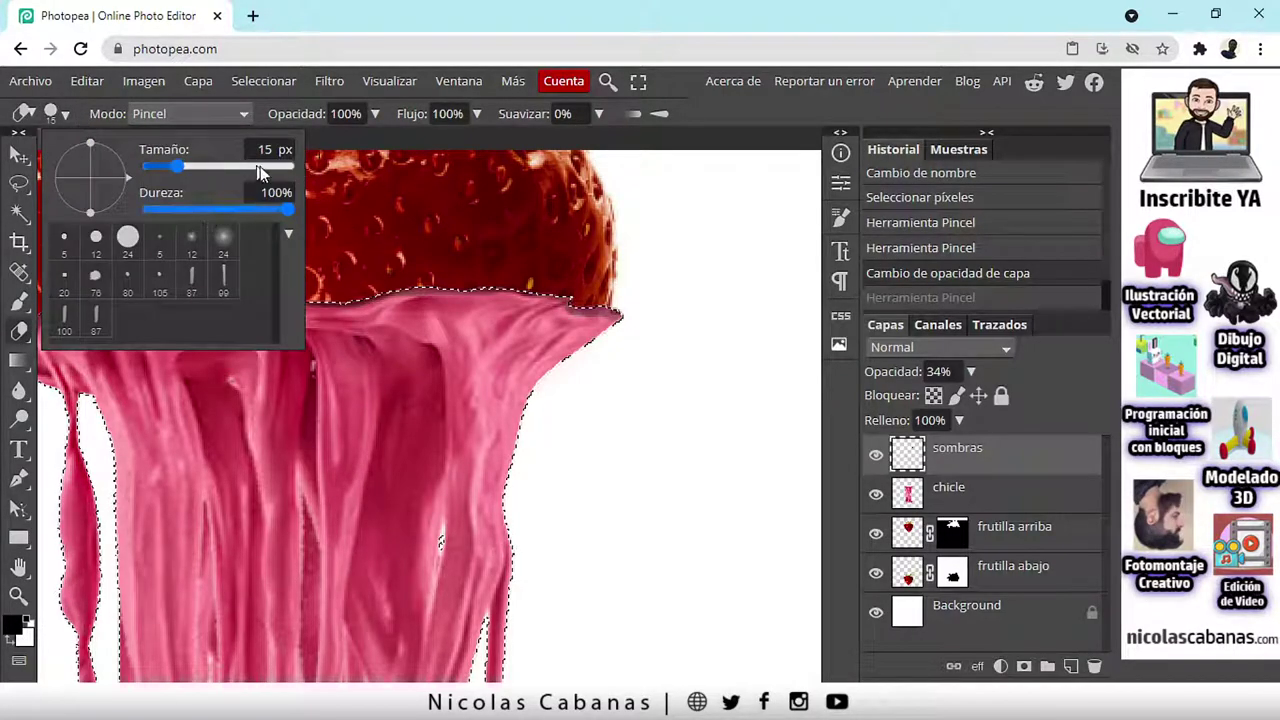
{"action": "left_click_drag", "start_coordinate": [281, 210], "coordinate": [258, 209]}
{"action": "left_click", "coordinate": [628, 300]}
{"action": "mouse_move", "coordinate": [620, 334]}
{"action": "left_mouse_down"}
{"action": "mouse_move", "coordinate": [620, 308]}
{"action": "mouse_move", "coordinate": [596, 348]}
{"action": "left_mouse_up"}
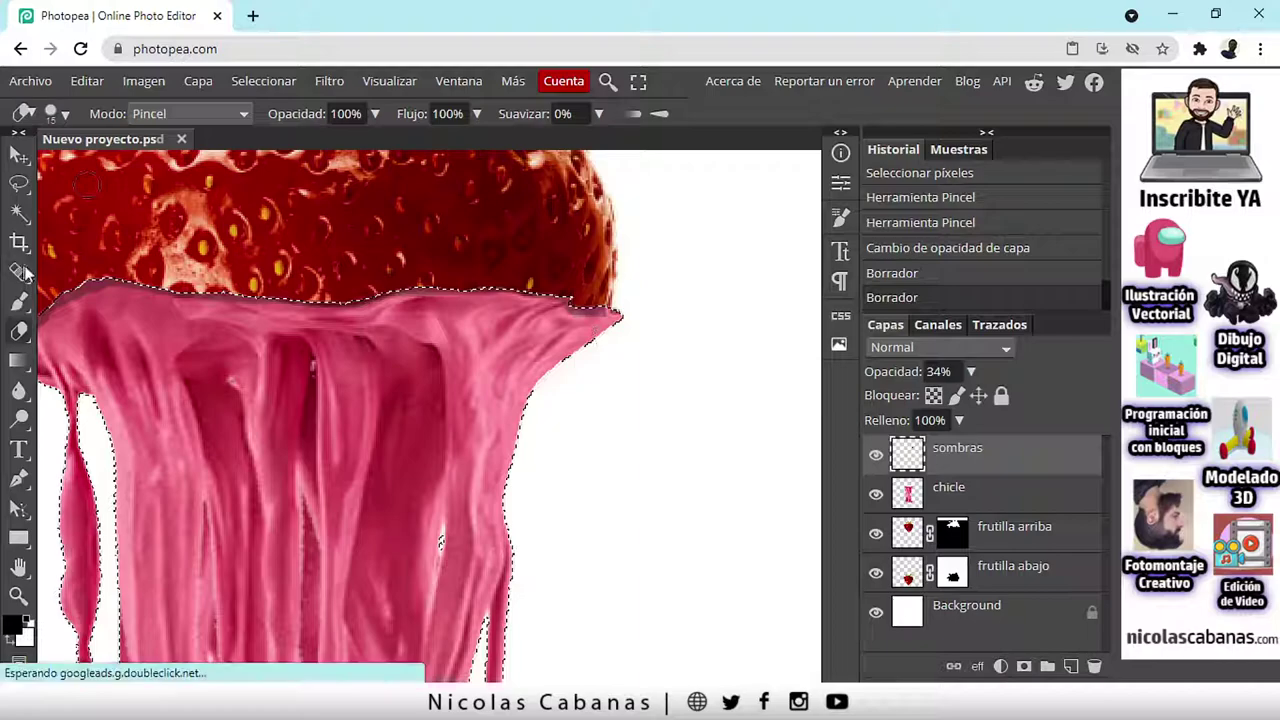
Step: Paint more black shadow on sombras at the right tip of the gum, just under the upper strawberry
{"action": "left_click", "coordinate": [24, 302]}
{"action": "key", "text": "e"}
{"action": "key", "text": "b"}
{"action": "key", "text": "e"}
{"action": "left_click", "coordinate": [20, 302]}
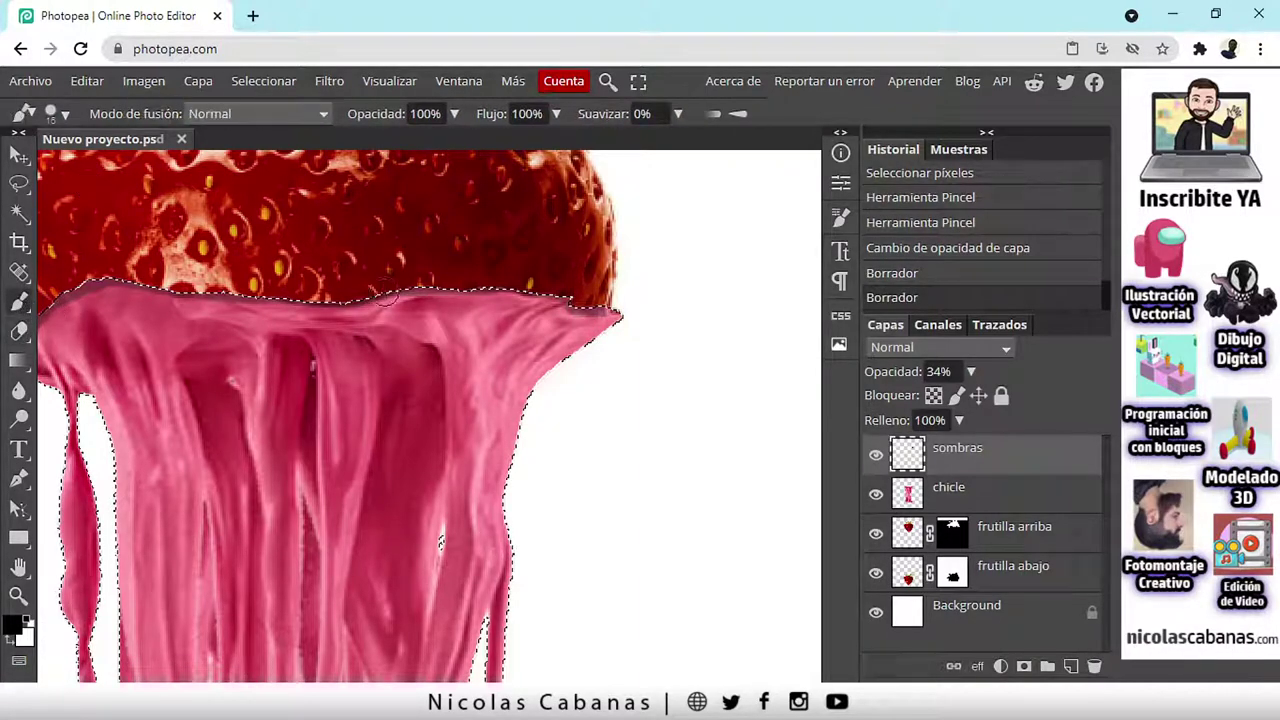
{"action": "scroll", "coordinate": [490, 300], "scroll_direction": "up", "scroll_amount": 4}
{"action": "mouse_move", "coordinate": [697, 342]}
{"action": "left_mouse_down"}
{"action": "mouse_move", "coordinate": [537, 360]}
{"action": "mouse_move", "coordinate": [594, 349]}
{"action": "mouse_move", "coordinate": [557, 300]}
{"action": "mouse_move", "coordinate": [605, 345]}
{"action": "mouse_move", "coordinate": [630, 335]}
{"action": "left_mouse_up"}
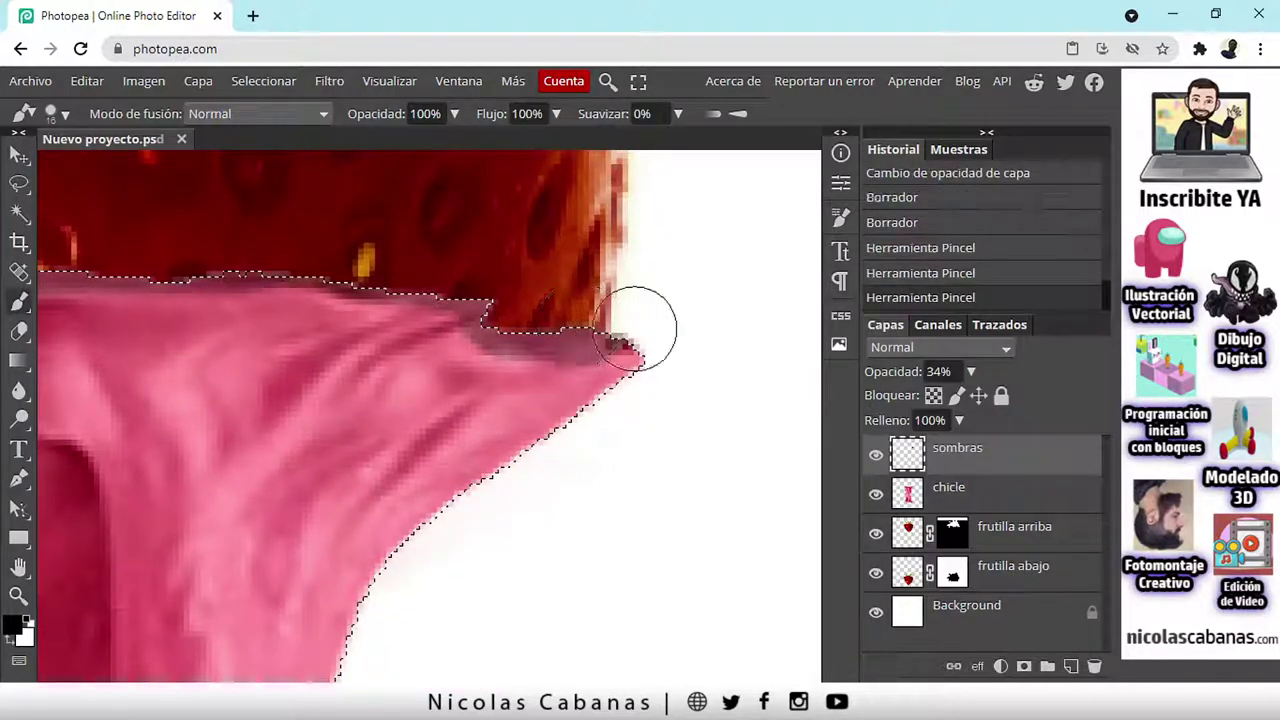
Step: Erase the excess shadow beneath the gum's right tip and clear the selection
{"action": "left_click", "coordinate": [20, 332]}
{"action": "mouse_move", "coordinate": [551, 407]}
{"action": "left_mouse_down"}
{"action": "mouse_move", "coordinate": [660, 346]}
{"action": "mouse_move", "coordinate": [585, 404]}
{"action": "mouse_move", "coordinate": [541, 406]}
{"action": "mouse_move", "coordinate": [644, 363]}
{"action": "mouse_move", "coordinate": [565, 391]}
{"action": "mouse_move", "coordinate": [409, 378]}
{"action": "mouse_move", "coordinate": [360, 400]}
{"action": "left_mouse_up"}
{"action": "scroll", "coordinate": [450, 368], "scroll_direction": "down", "scroll_amount": 5}
{"action": "scroll", "coordinate": [463, 275], "scroll_direction": "up", "scroll_amount": 5}
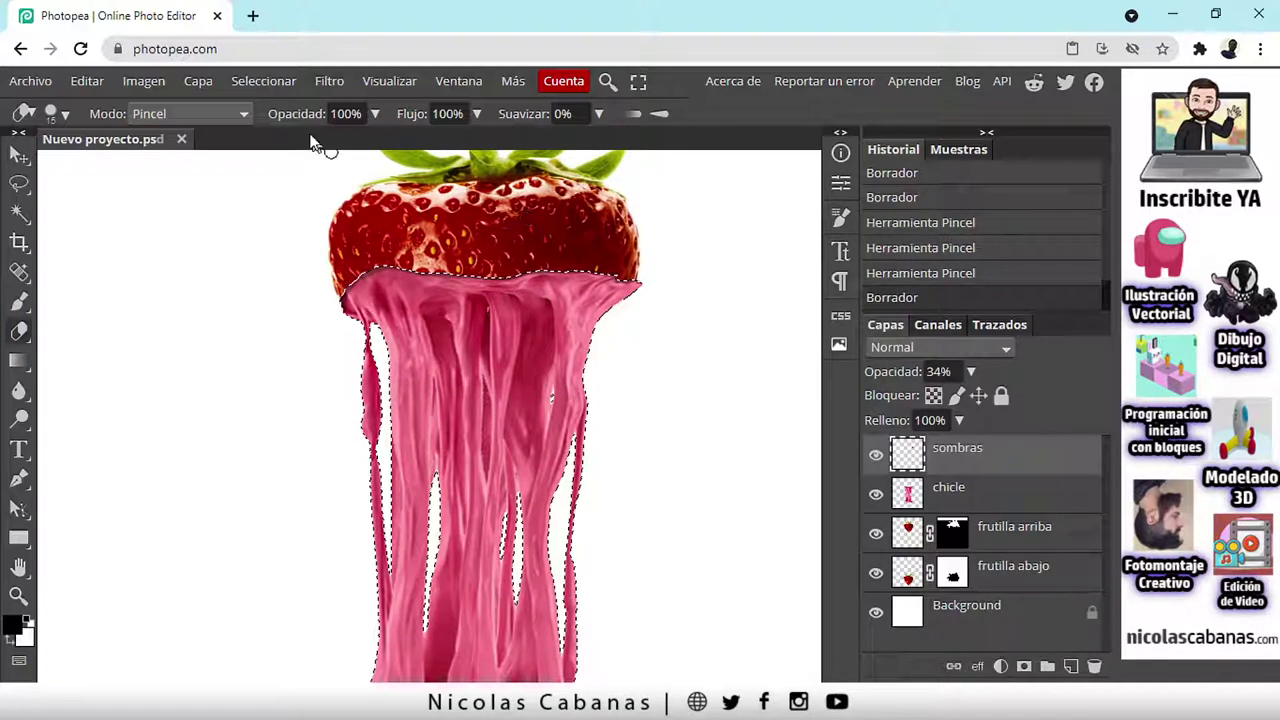
{"action": "left_click", "coordinate": [258, 81]}
{"action": "left_click", "coordinate": [277, 137]}
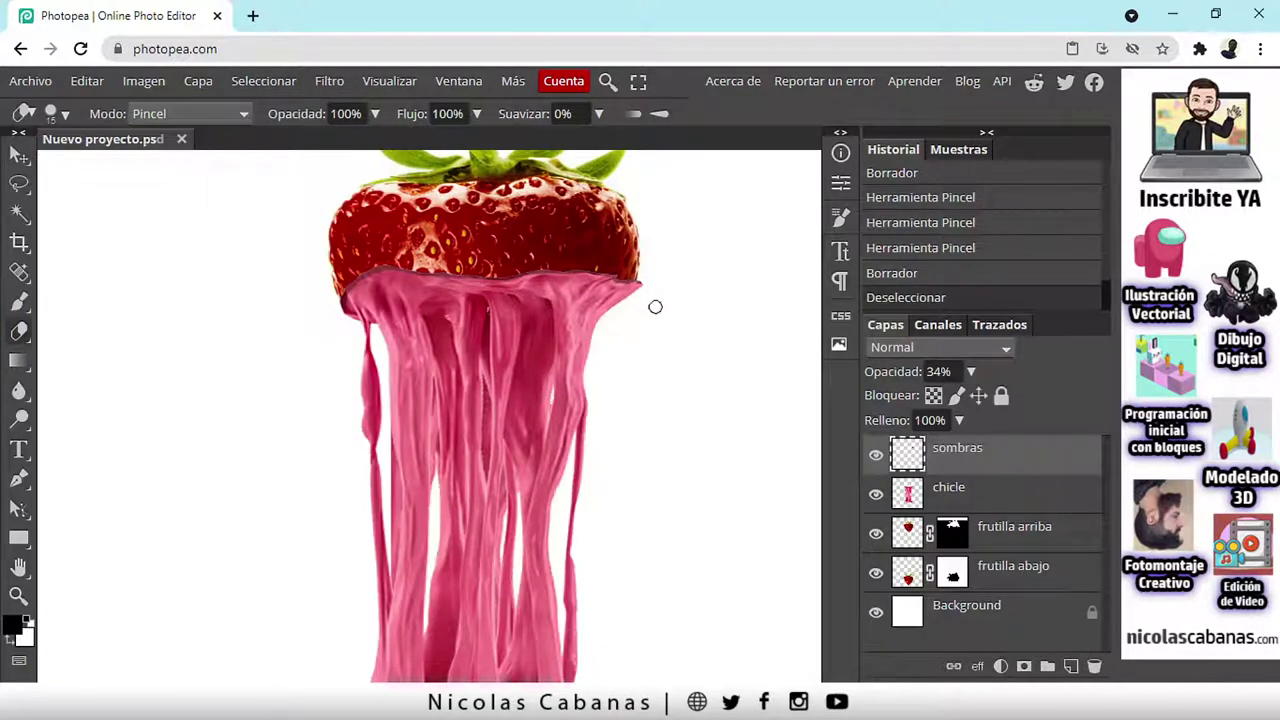
Step: Check the shadow along the upper join and lower the sombras layer's opacity to 13%
{"action": "scroll", "coordinate": [470, 300], "scroll_direction": "up", "scroll_amount": 4}
{"action": "scroll", "coordinate": [500, 320], "scroll_direction": "down", "scroll_amount": 2}
{"action": "scroll", "coordinate": [535, 355], "scroll_direction": "up", "scroll_amount": 2}
{"action": "scroll", "coordinate": [530, 355], "scroll_direction": "down", "scroll_amount": 3}
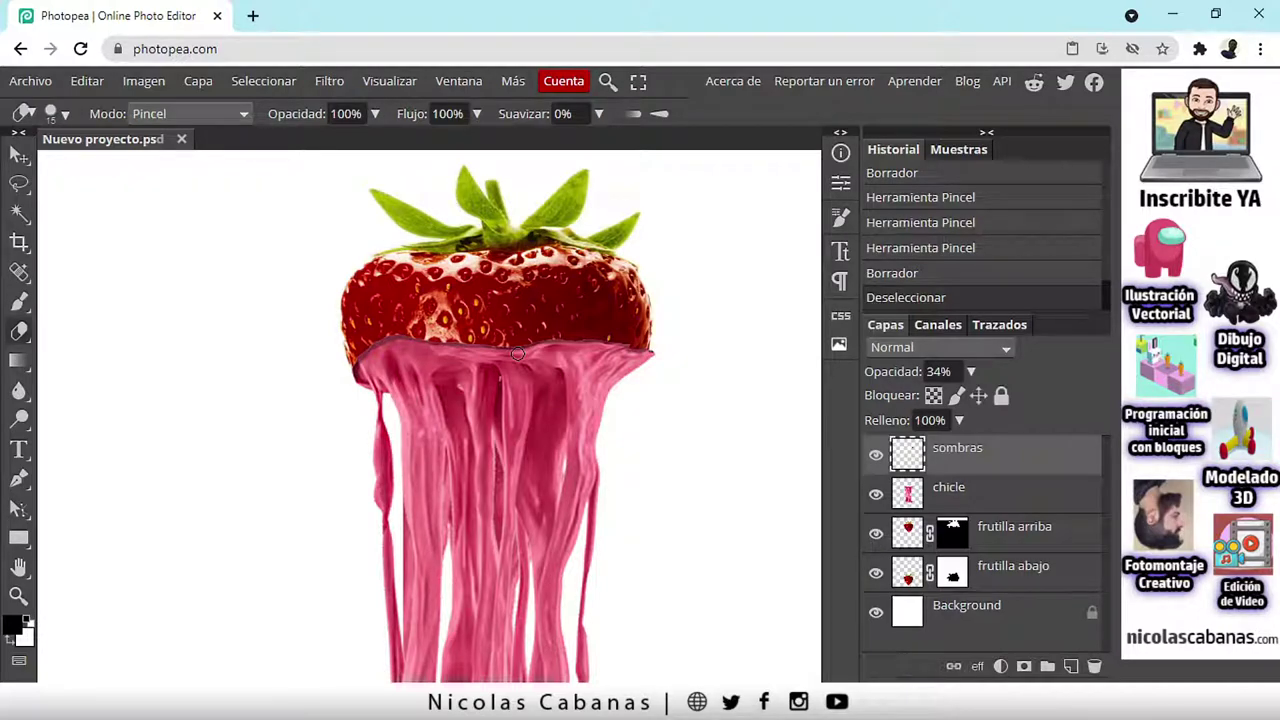
{"action": "scroll", "coordinate": [492, 358], "scroll_direction": "up", "scroll_amount": 2}
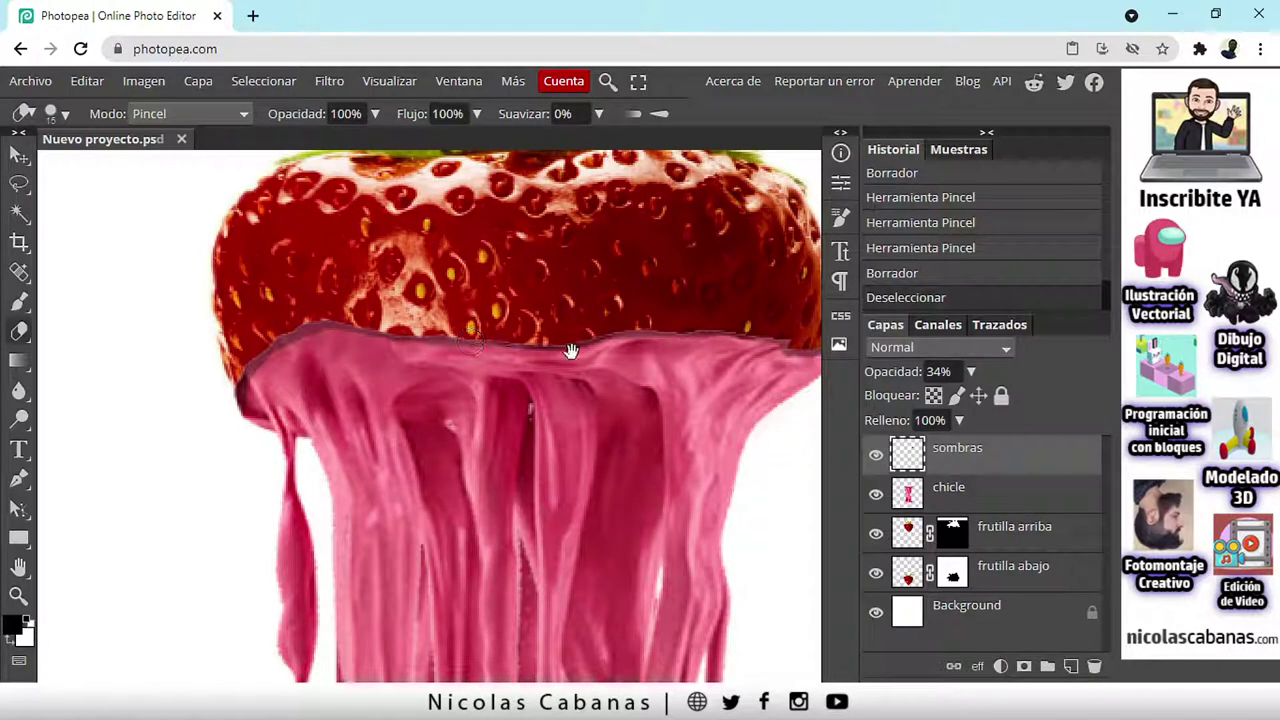
{"action": "scroll", "coordinate": [570, 350], "scroll_direction": "down", "scroll_amount": 3}
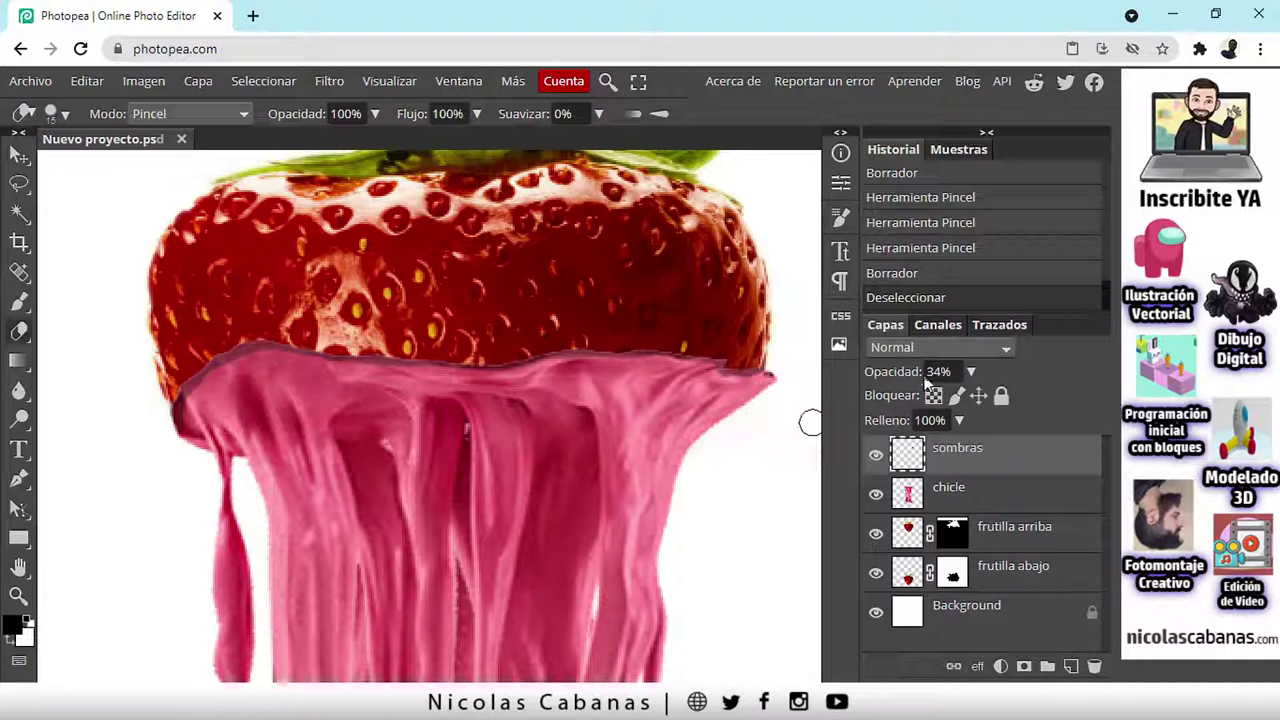
{"action": "left_click", "coordinate": [970, 371]}
{"action": "left_click_drag", "start_coordinate": [906, 398], "coordinate": [886, 400]}
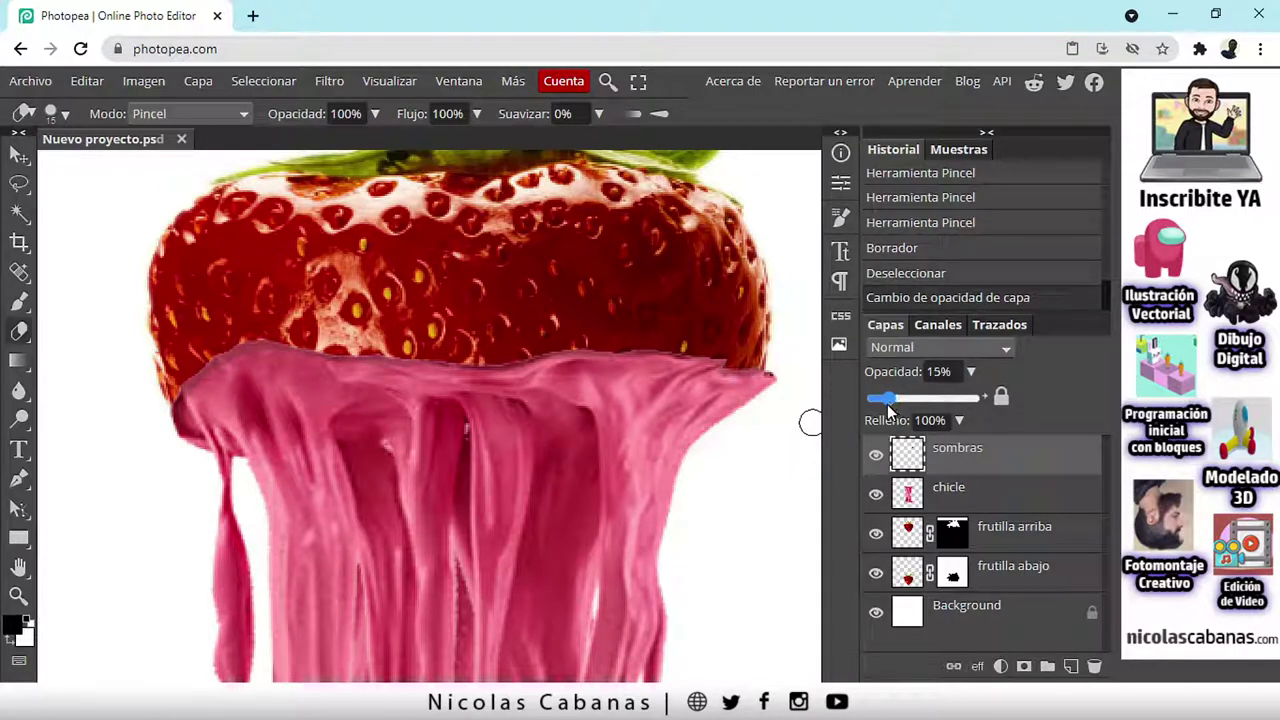
{"action": "scroll", "coordinate": [600, 480], "scroll_direction": "down", "scroll_amount": 3}
{"action": "left_click", "coordinate": [518, 382]}
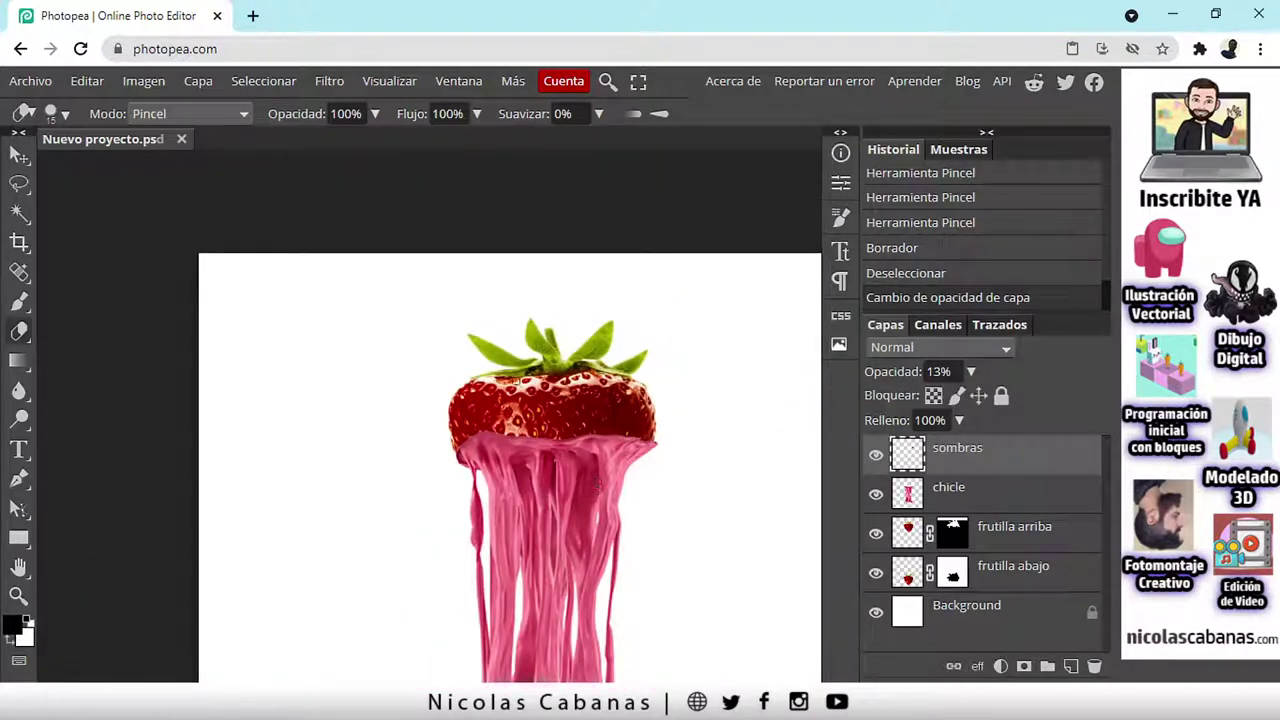
Step: Compare the upper join with the sombras layer hidden and shown
{"action": "scroll", "coordinate": [600, 440], "scroll_direction": "up", "scroll_amount": 3}
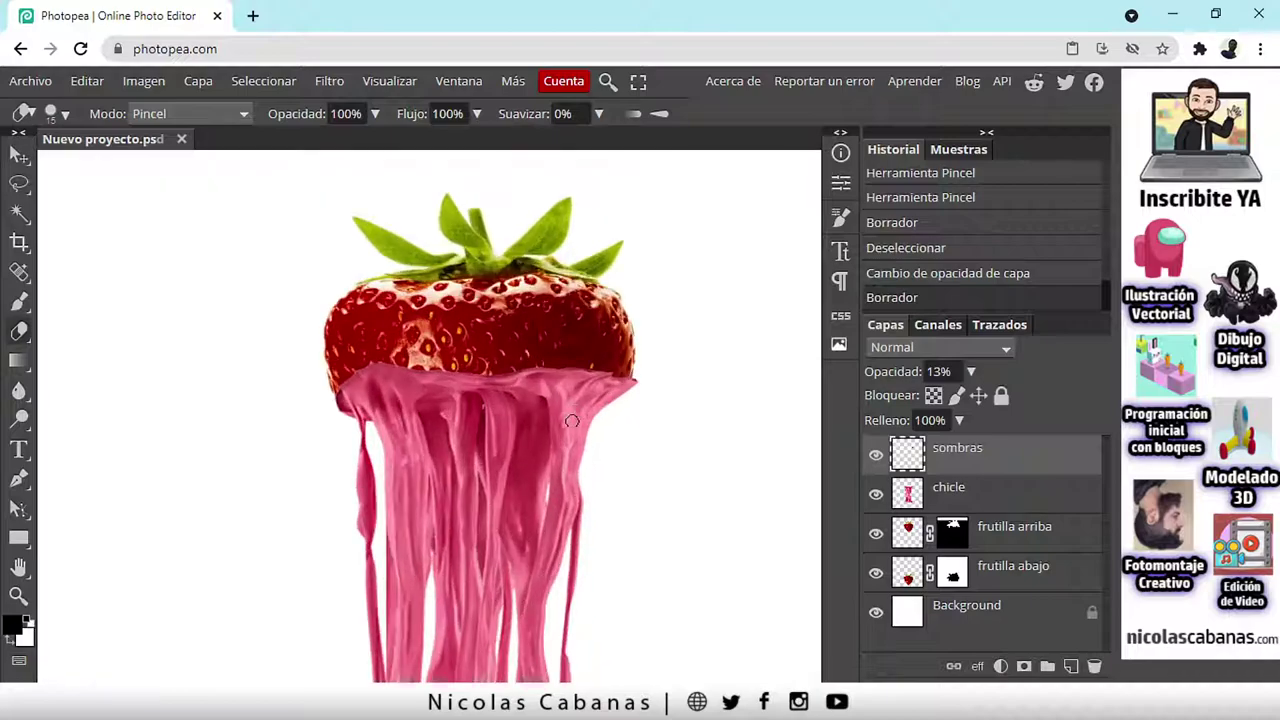
{"action": "left_click", "coordinate": [876, 456]}
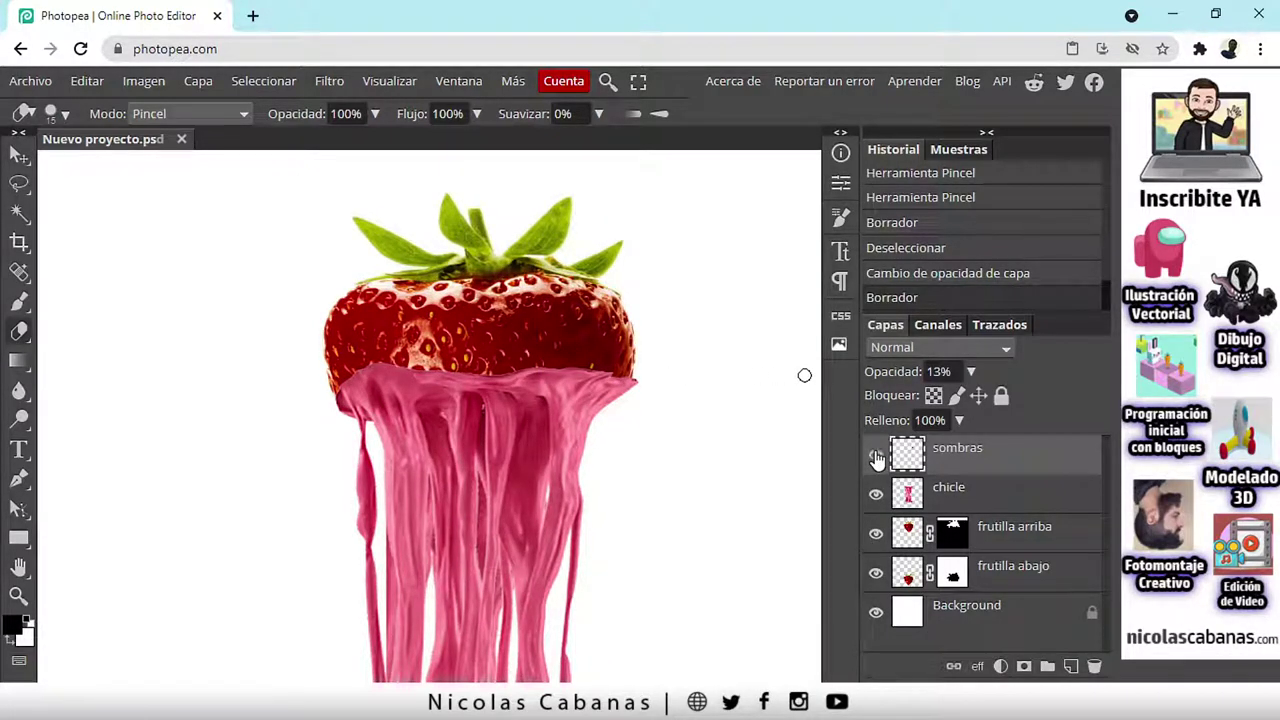
{"action": "left_click", "coordinate": [876, 456]}
Step: Load the pixels of the chicle layer as a selection and make the sombras layer active for the lower join
{"action": "left_click_drag", "start_coordinate": [589, 620], "coordinate": [613, 347]}
{"action": "scroll", "coordinate": [631, 277], "scroll_direction": "down", "scroll_amount": 5}
{"action": "scroll", "coordinate": [583, 491], "scroll_direction": "up", "scroll_amount": 3}
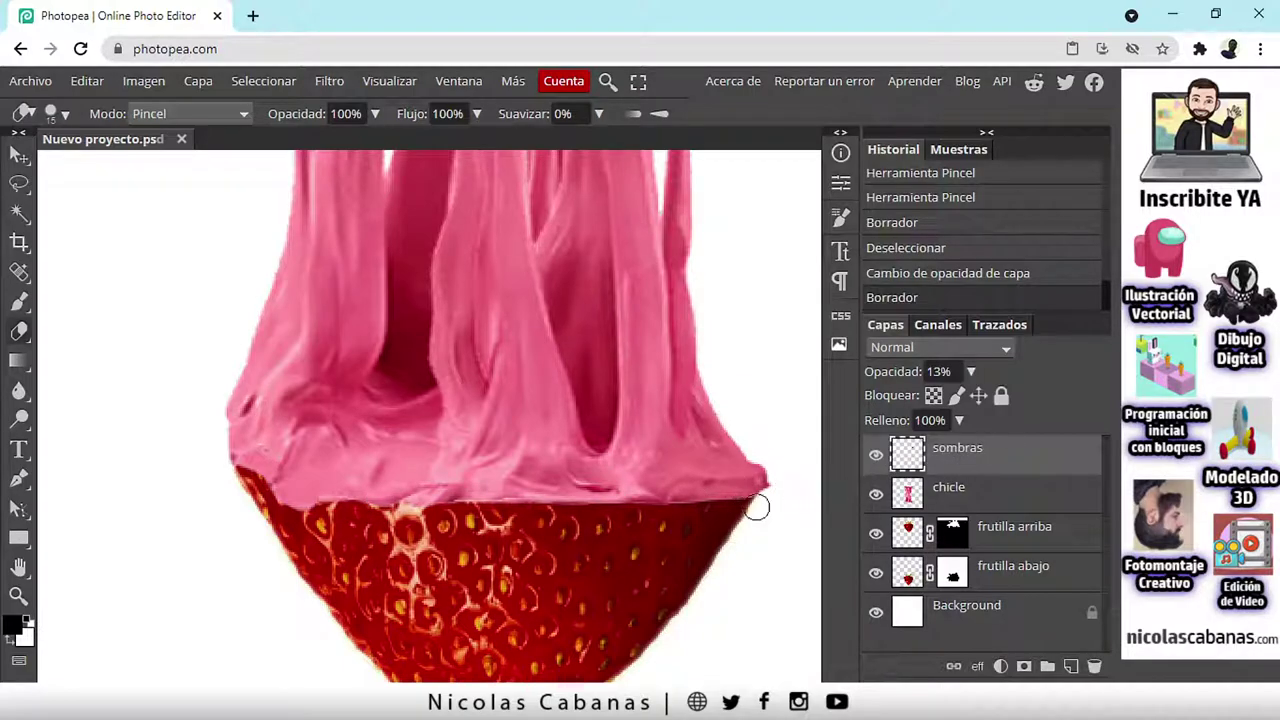
{"action": "left_click", "coordinate": [1037, 505]}
{"action": "right_click", "coordinate": [1037, 505]}
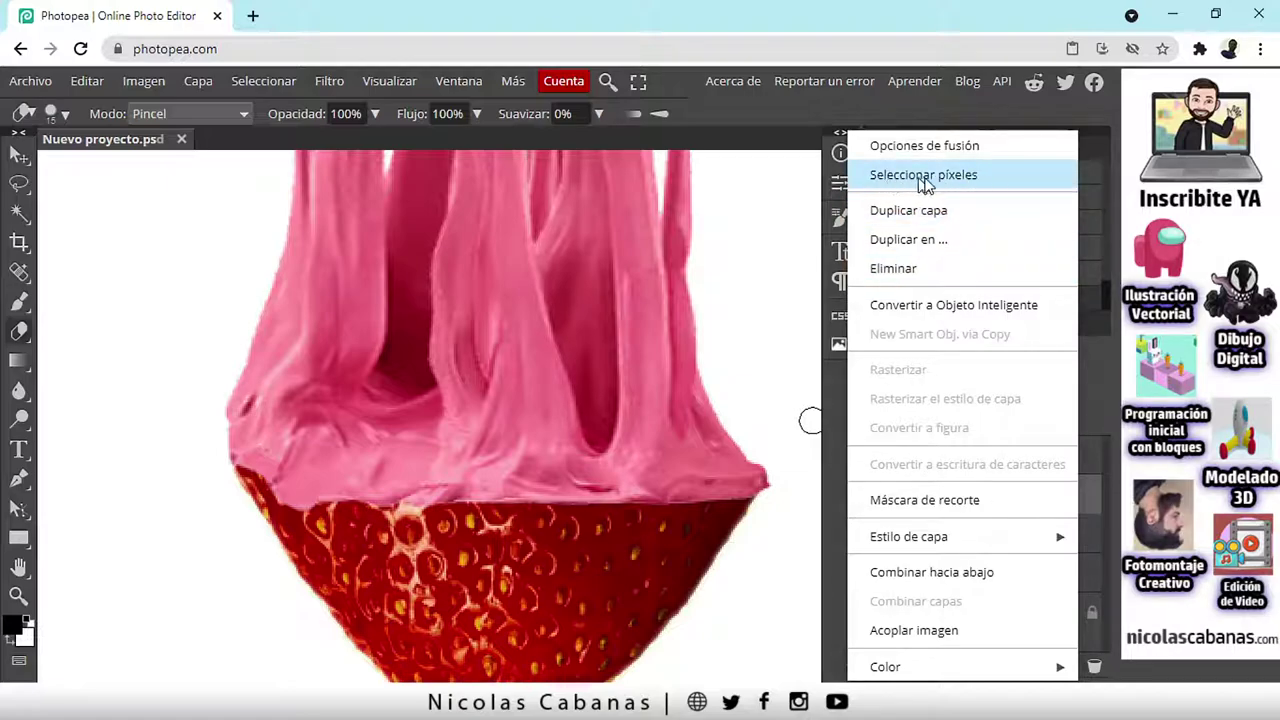
{"action": "left_click", "coordinate": [1010, 179]}
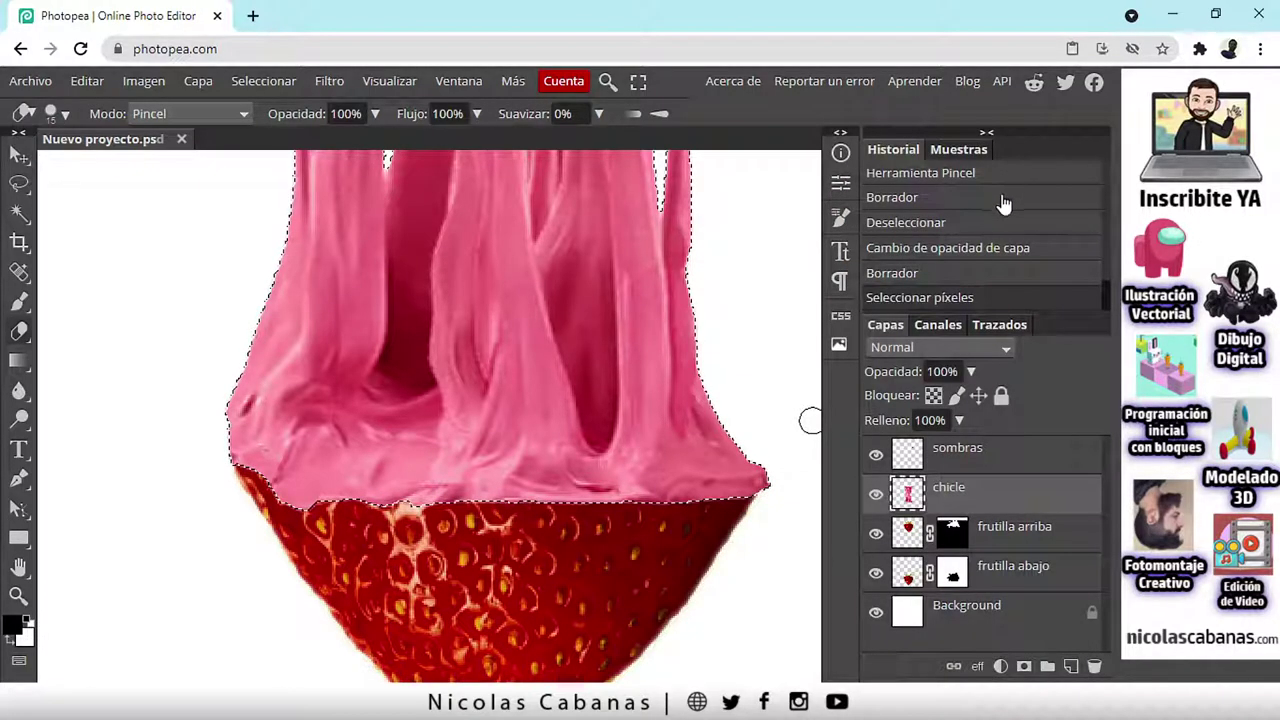
{"action": "left_click", "coordinate": [966, 457]}
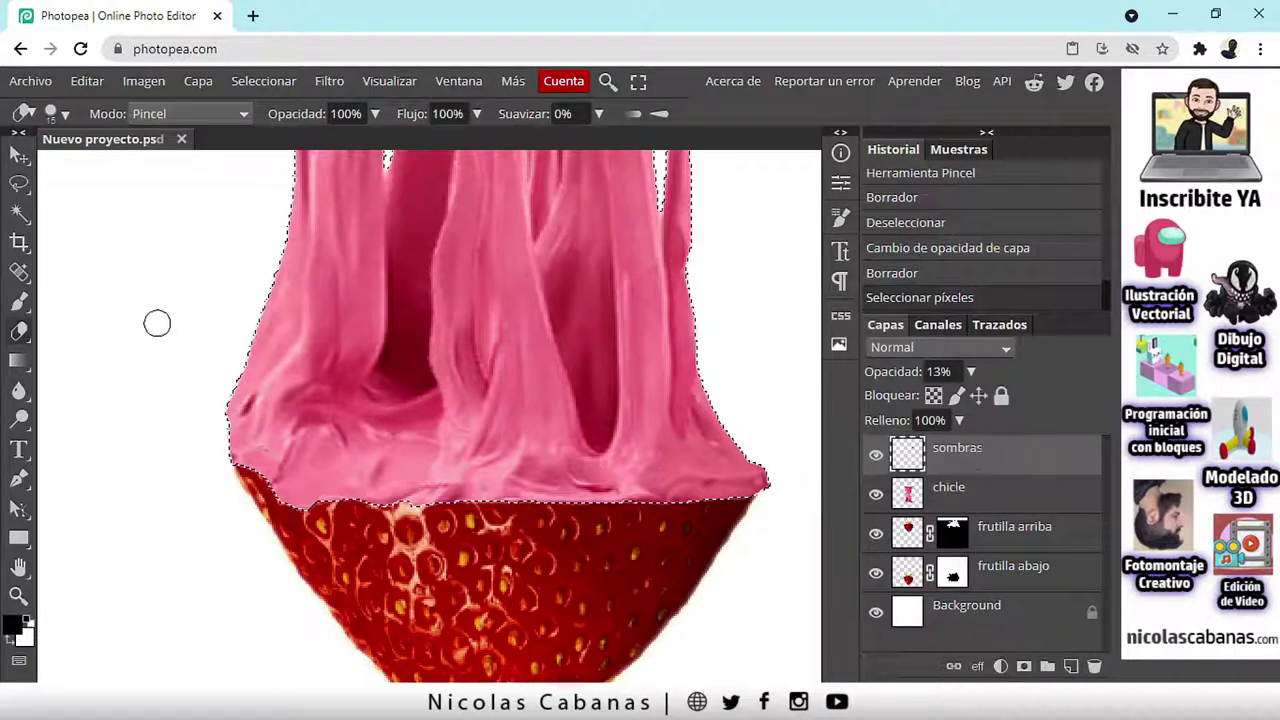
Step: Brush a black shadow on sombras along the gum's lower edge above the bottom strawberry half and set the layer opacity to 30%
{"action": "left_click", "coordinate": [20, 303]}
{"action": "left_click", "coordinate": [60, 114]}
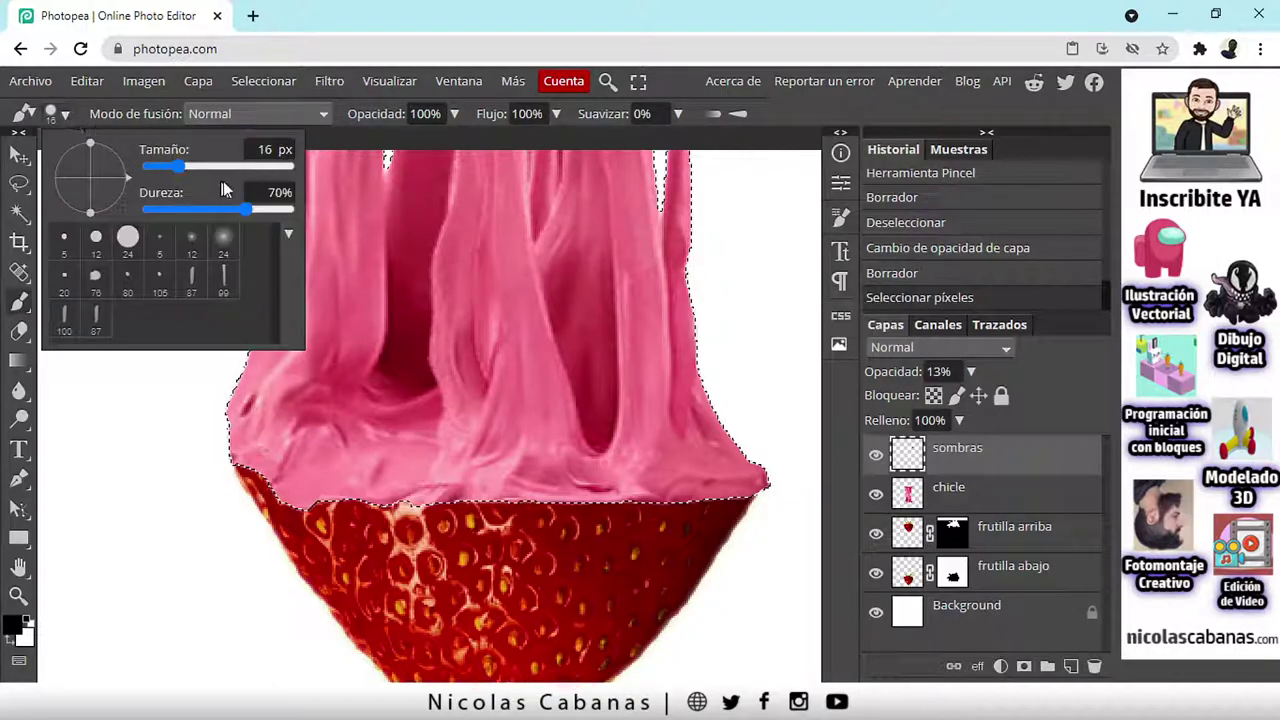
{"action": "left_click", "coordinate": [226, 456]}
{"action": "mouse_move", "coordinate": [226, 456]}
{"action": "left_mouse_down"}
{"action": "mouse_move", "coordinate": [302, 516]}
{"action": "mouse_move", "coordinate": [326, 500]}
{"action": "mouse_move", "coordinate": [370, 514]}
{"action": "mouse_move", "coordinate": [411, 504]}
{"action": "mouse_move", "coordinate": [445, 522]}
{"action": "mouse_move", "coordinate": [467, 503]}
{"action": "mouse_move", "coordinate": [497, 516]}
{"action": "mouse_move", "coordinate": [530, 506]}
{"action": "mouse_move", "coordinate": [449, 498]}
{"action": "mouse_move", "coordinate": [425, 509]}
{"action": "mouse_move", "coordinate": [443, 519]}
{"action": "mouse_move", "coordinate": [510, 498]}
{"action": "mouse_move", "coordinate": [688, 509]}
{"action": "mouse_move", "coordinate": [783, 491]}
{"action": "left_mouse_up"}
{"action": "left_click", "coordinate": [970, 372]}
{"action": "left_click_drag", "start_coordinate": [892, 398], "coordinate": [903, 406]}
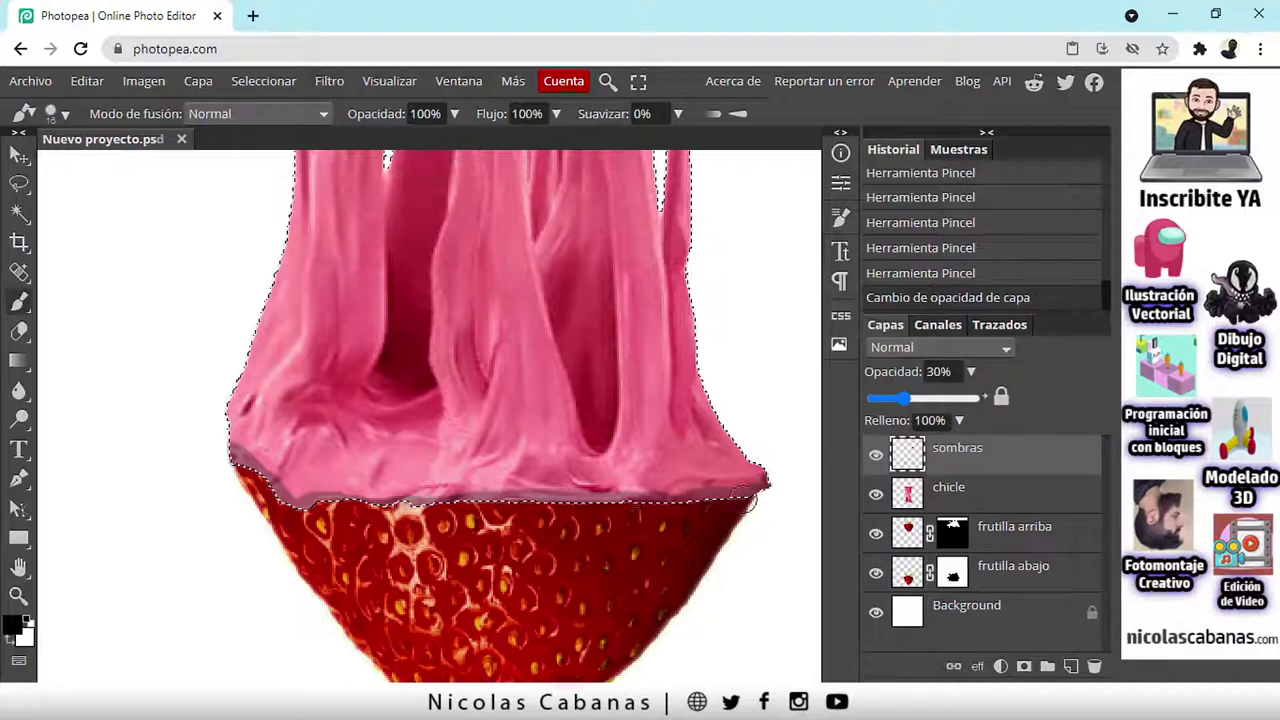
Step: Soften the shadow at the lower join's right tip with a 15 px eraser at 20% hardness
{"action": "scroll", "coordinate": [742, 500], "scroll_direction": "up", "scroll_amount": 2}
{"action": "scroll", "coordinate": [760, 500], "scroll_direction": "up", "scroll_amount": 2}
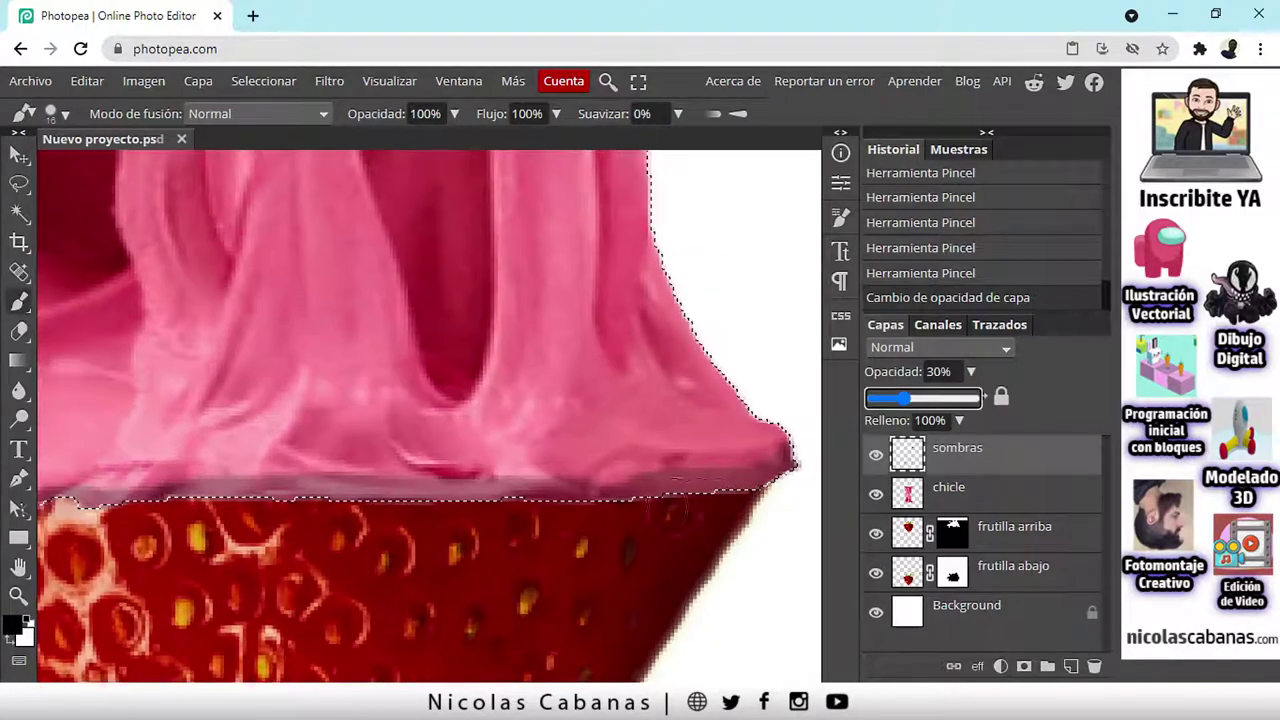
{"action": "left_click_drag", "start_coordinate": [550, 495], "coordinate": [618, 501]}
{"action": "key", "text": "ctrl+z"}
{"action": "scroll", "coordinate": [714, 517], "scroll_direction": "right", "scroll_amount": 2}
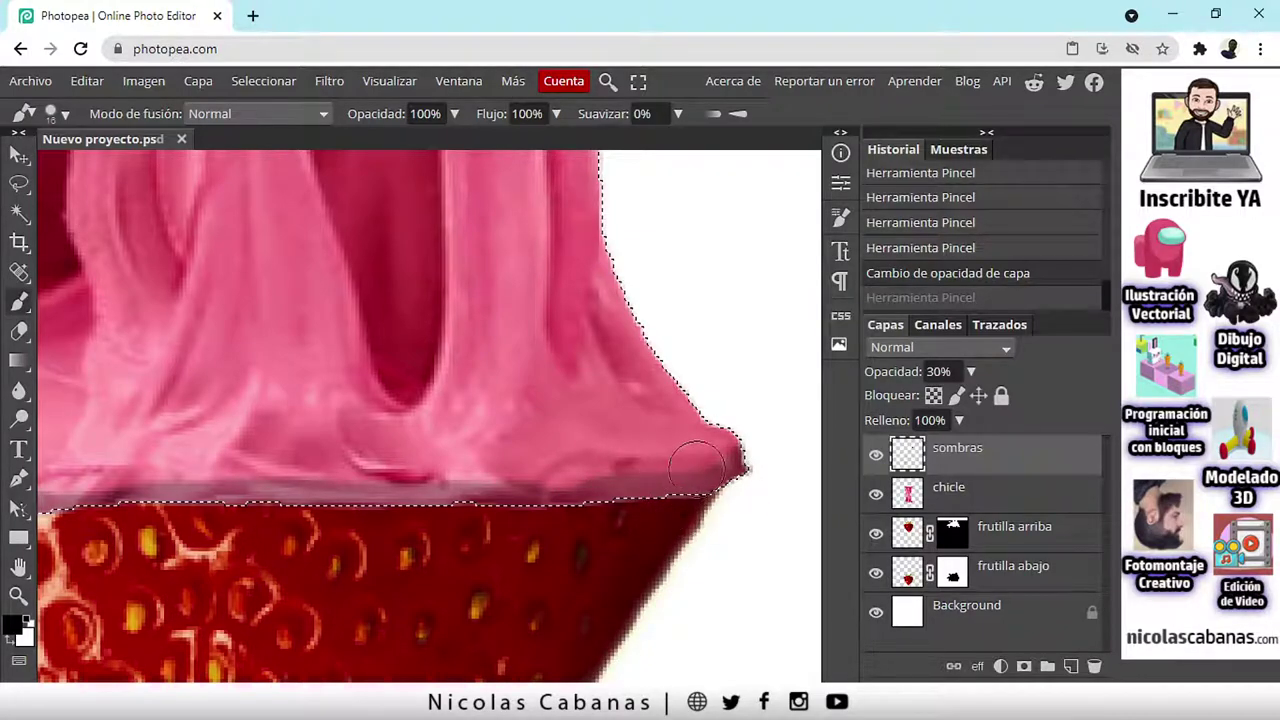
{"action": "left_click", "coordinate": [18, 333]}
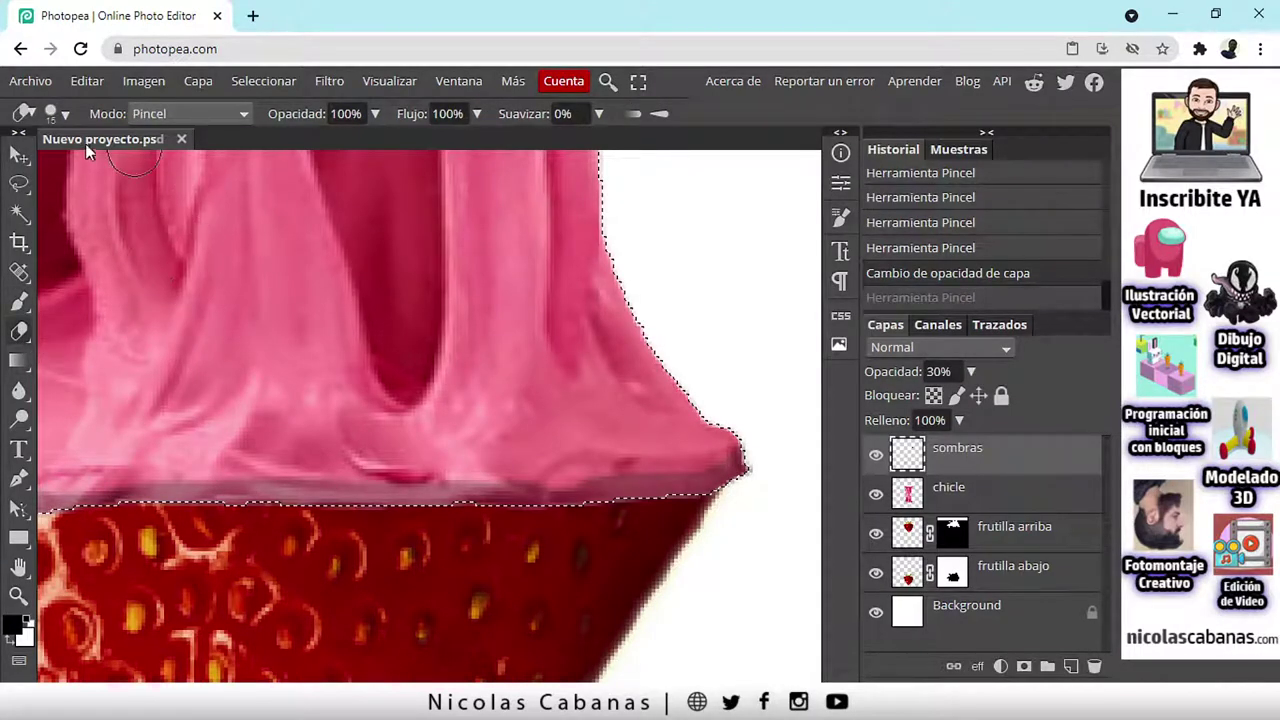
{"action": "left_click", "coordinate": [64, 114]}
{"action": "left_click_drag", "start_coordinate": [248, 208], "coordinate": [176, 213]}
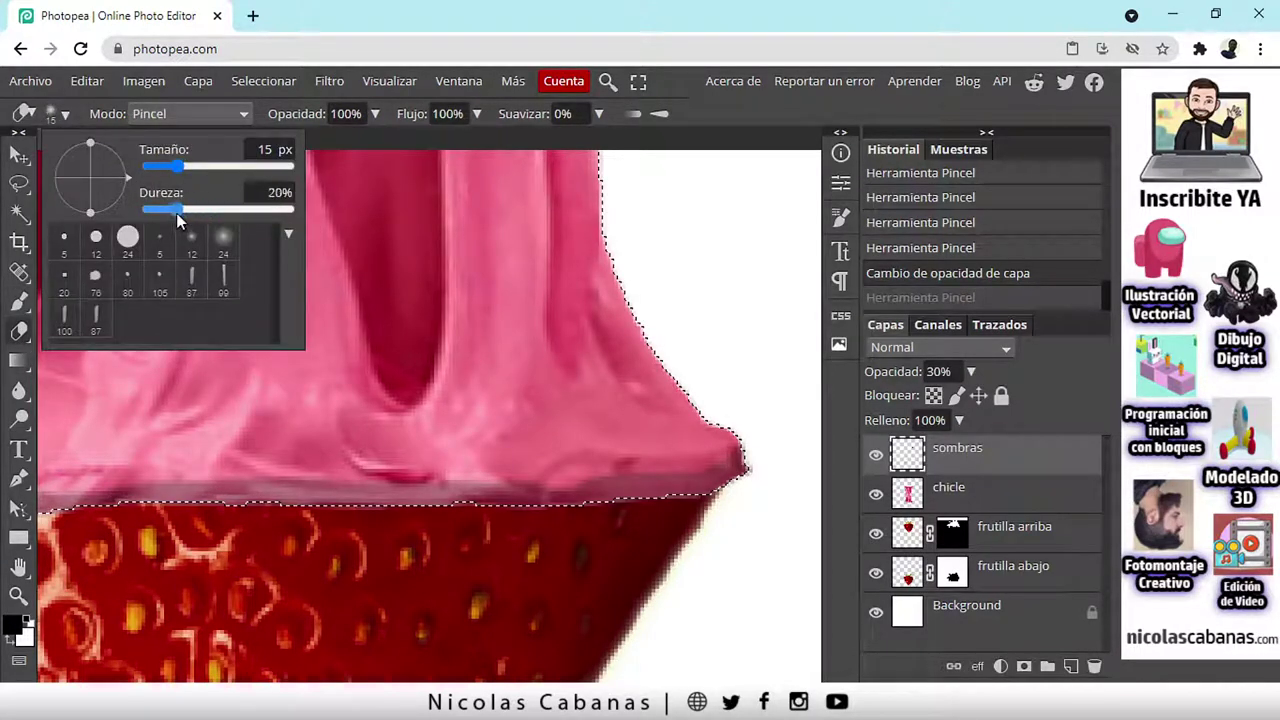
{"action": "left_click_drag", "start_coordinate": [700, 430], "coordinate": [712, 443]}
{"action": "left_click", "coordinate": [710, 443]}
{"action": "left_click", "coordinate": [688, 447]}
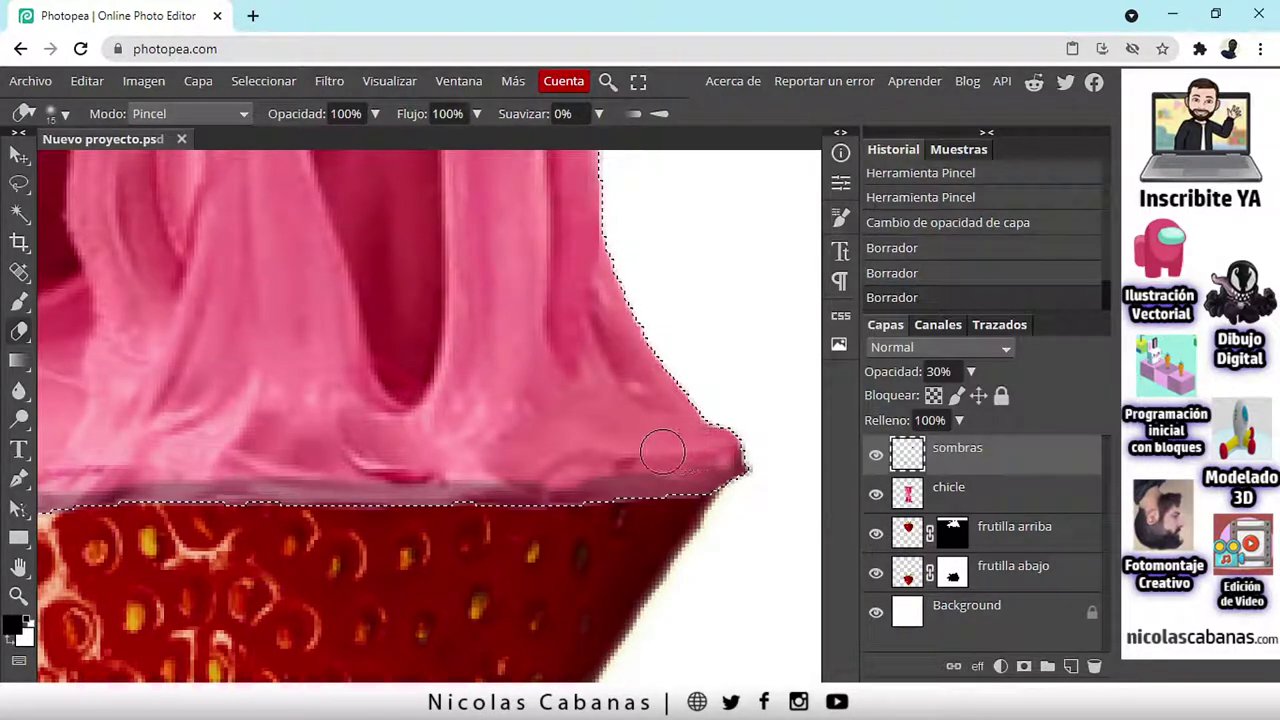
{"action": "left_click", "coordinate": [664, 453]}
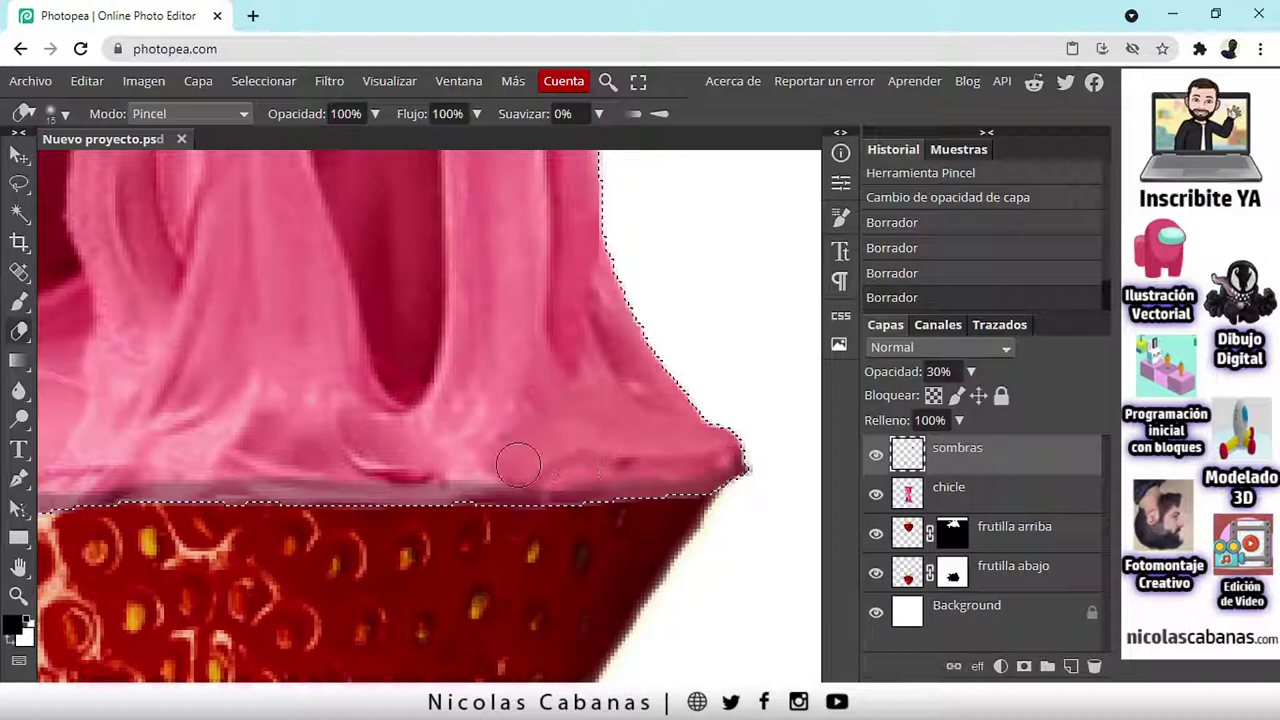
Step: Erase the hard upper edge of the shadow along the middle and left part of the lower join
{"action": "left_click", "coordinate": [456, 457]}
{"action": "left_click_drag", "start_coordinate": [463, 451], "coordinate": [694, 423]}
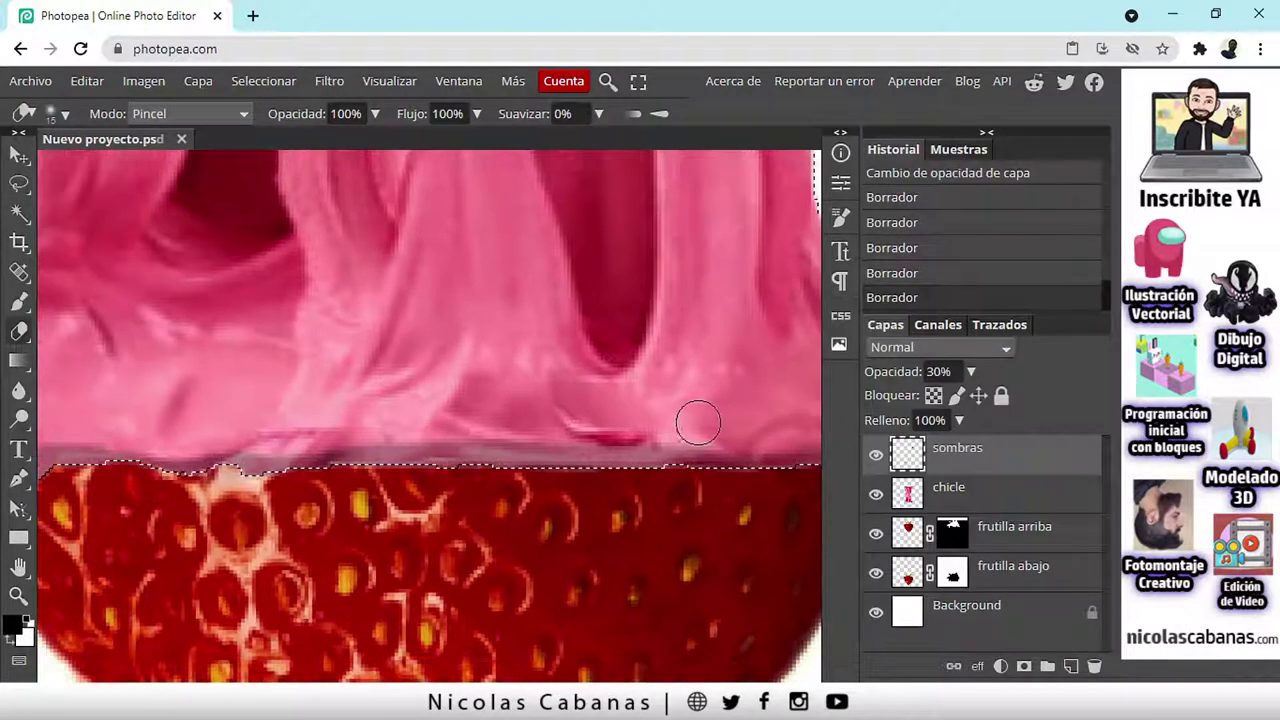
{"action": "left_click_drag", "start_coordinate": [609, 424], "coordinate": [370, 428]}
{"action": "left_click_drag", "start_coordinate": [370, 428], "coordinate": [603, 414]}
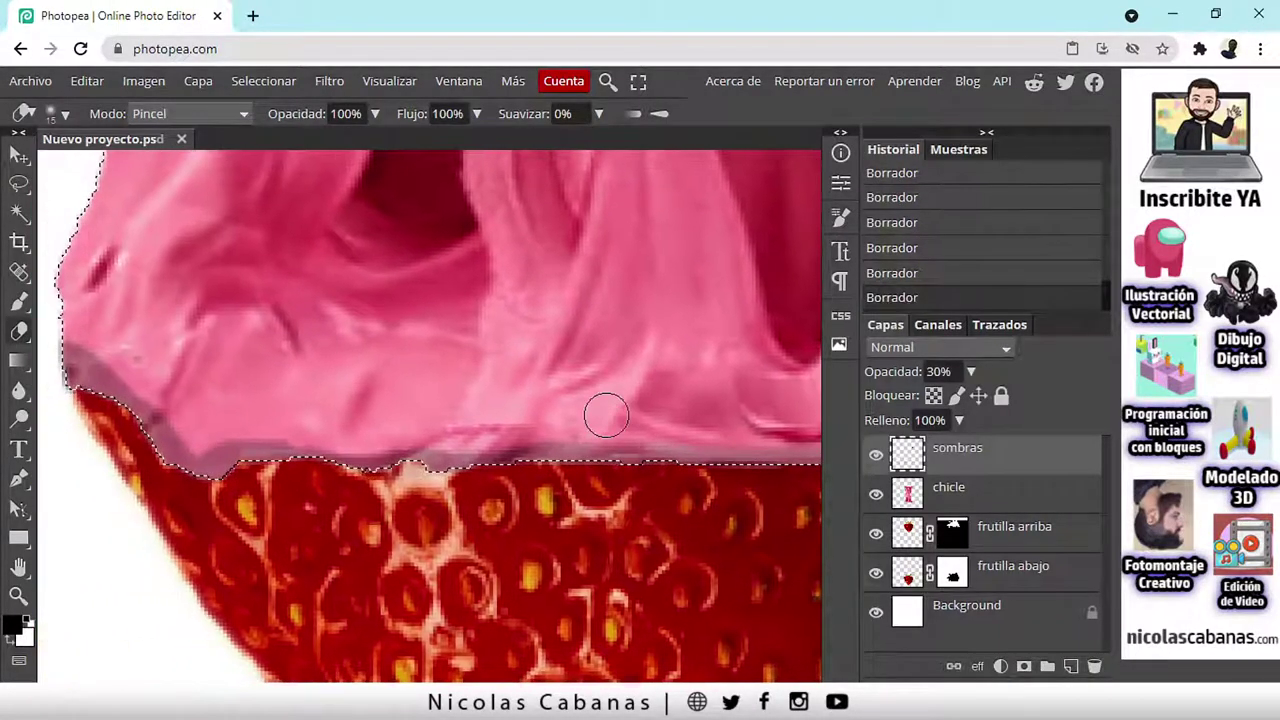
{"action": "left_click_drag", "start_coordinate": [425, 423], "coordinate": [625, 451]}
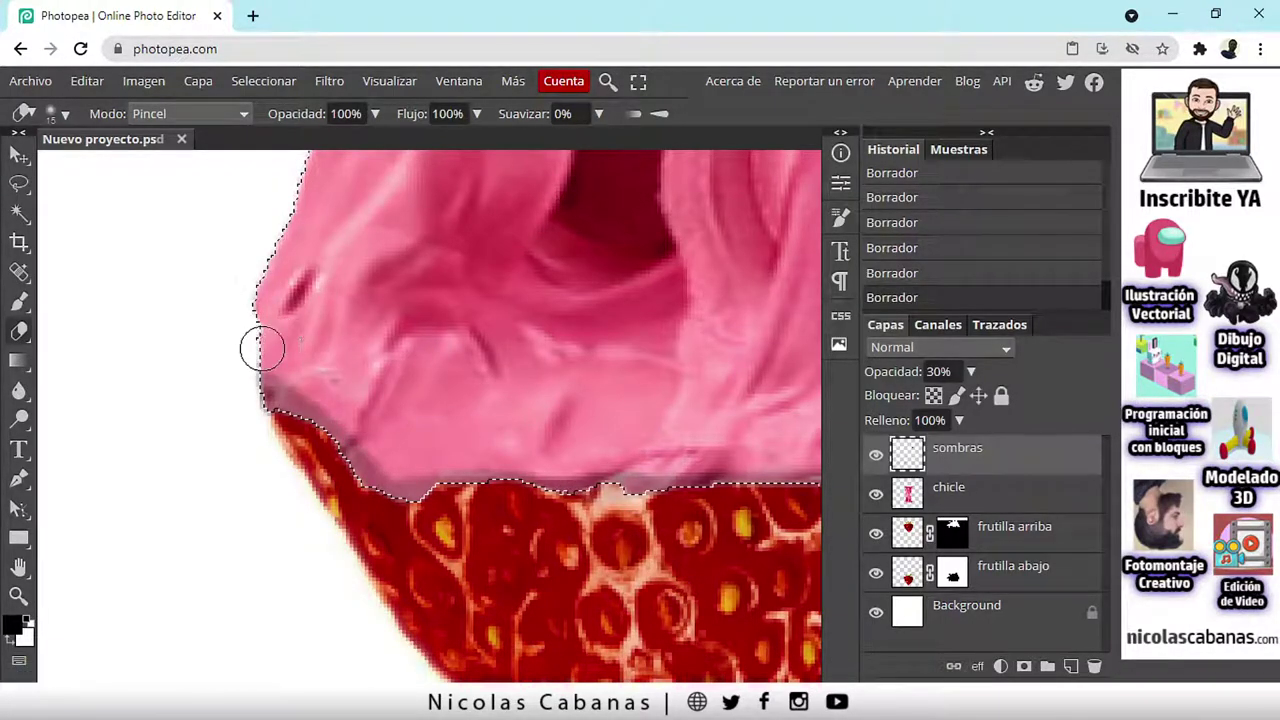
Step: Clear the gum selection and review the whole strawberry and gum montage
{"action": "scroll", "coordinate": [366, 349], "scroll_direction": "down", "scroll_amount": 3}
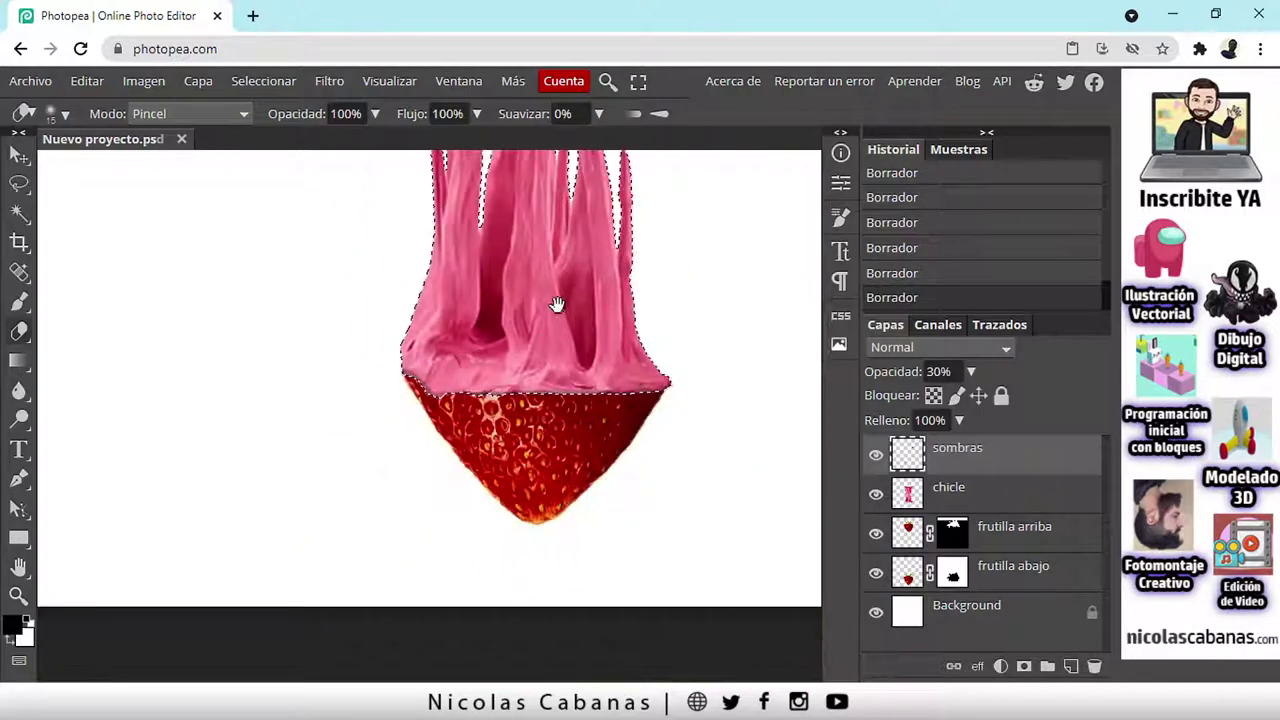
{"action": "left_click_drag", "start_coordinate": [557, 306], "coordinate": [538, 452]}
{"action": "left_click_drag", "start_coordinate": [540, 391], "coordinate": [530, 446]}
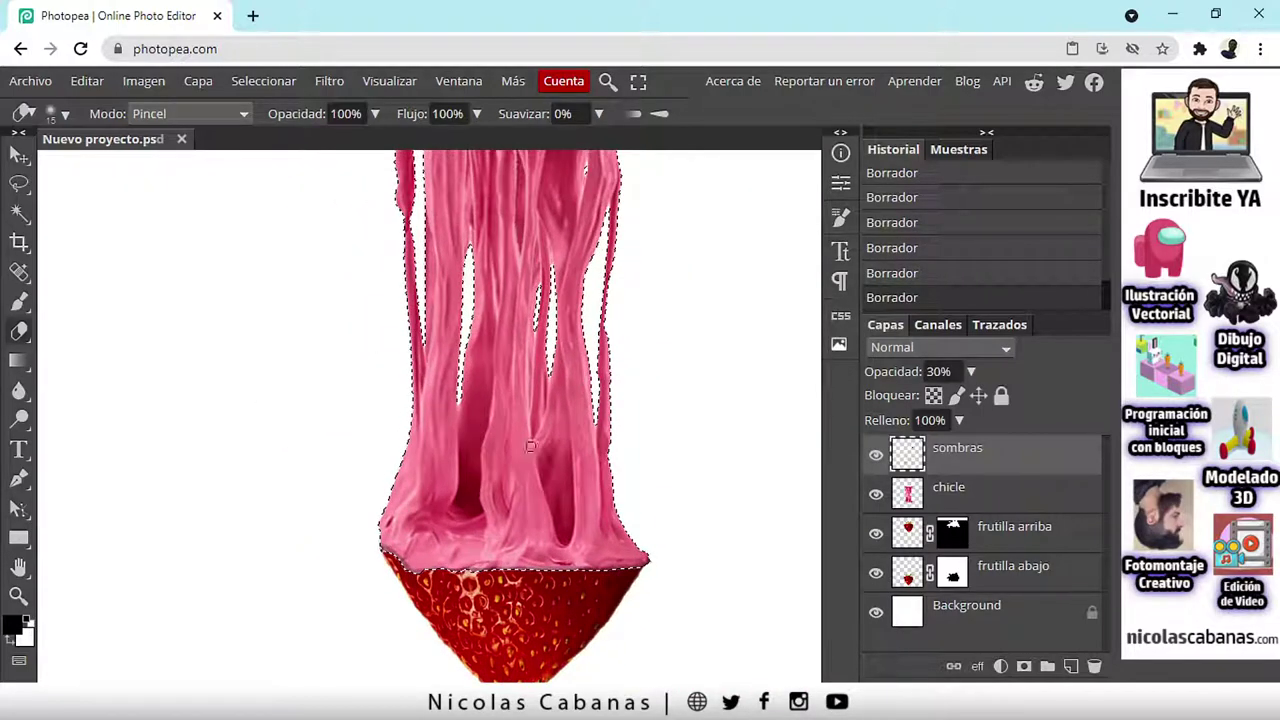
{"action": "left_click", "coordinate": [264, 81]}
{"action": "left_click", "coordinate": [283, 143]}
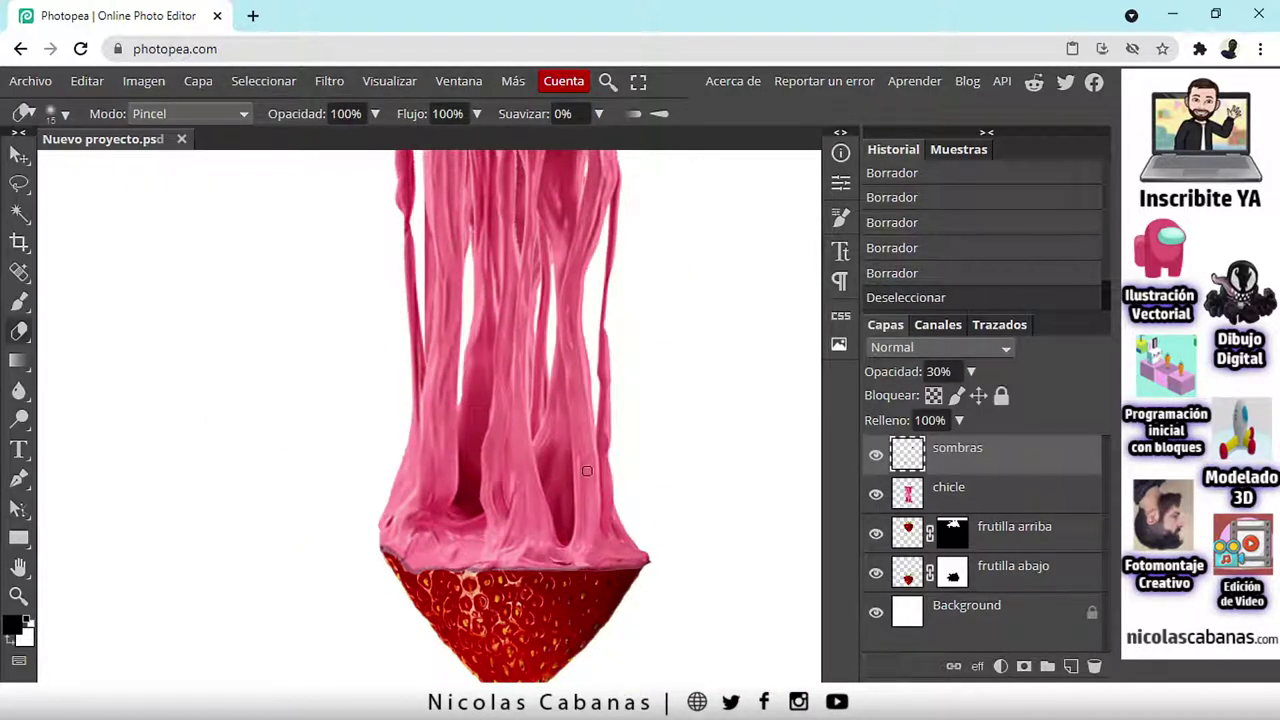
{"action": "scroll", "coordinate": [600, 410], "scroll_direction": "up", "scroll_amount": 2}
{"action": "scroll", "coordinate": [547, 418], "scroll_direction": "down", "scroll_amount": 2}
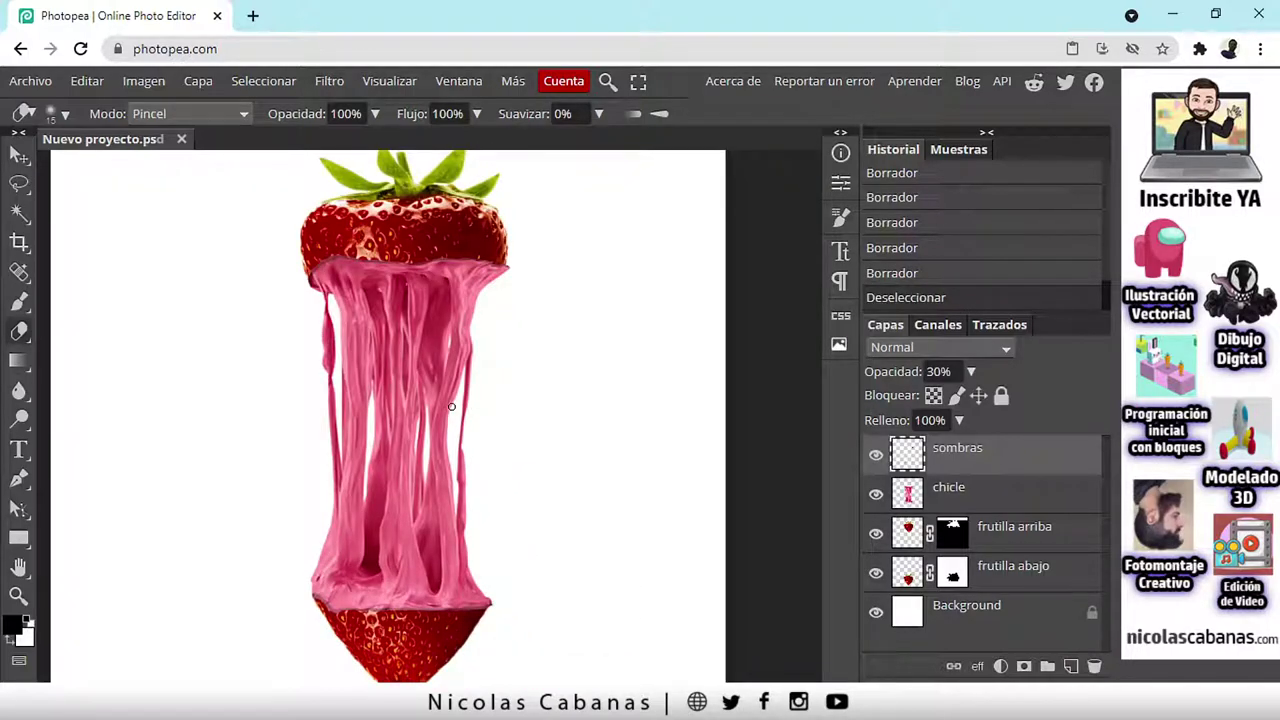
{"action": "scroll", "coordinate": [472, 394], "scroll_direction": "down", "scroll_amount": 1}
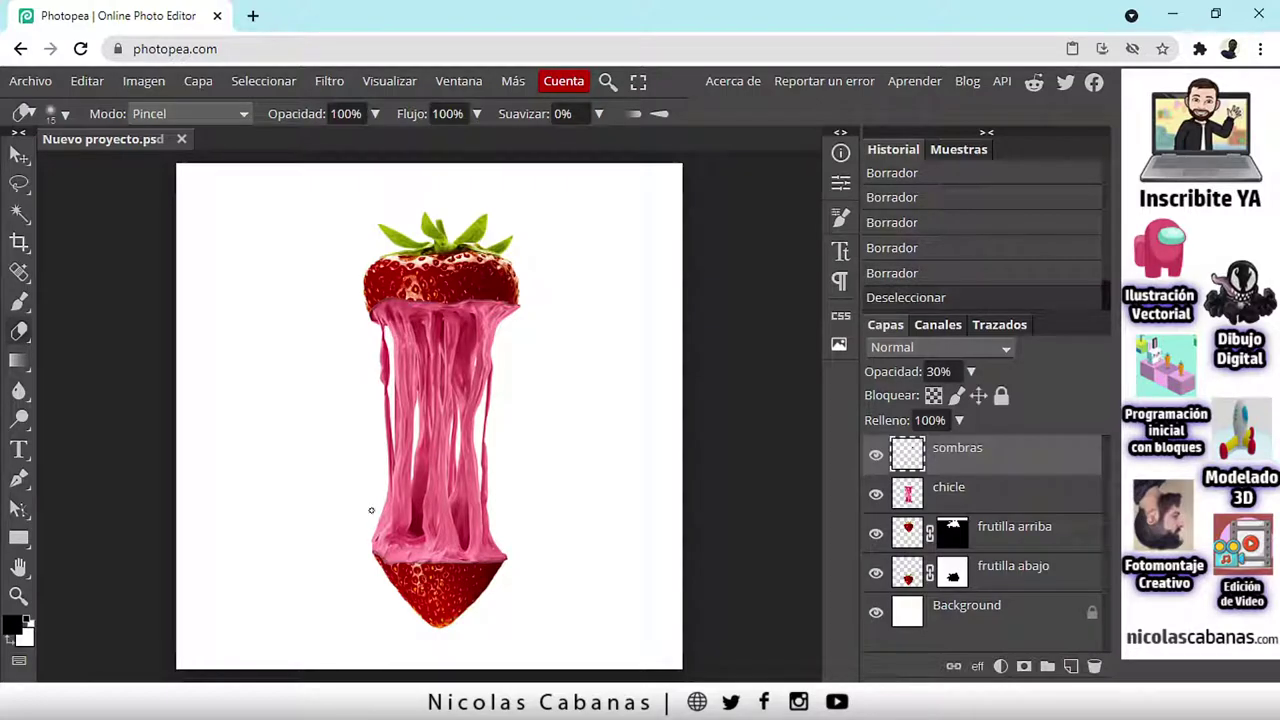
{"action": "left_click_drag", "start_coordinate": [333, 506], "coordinate": [351, 502]}
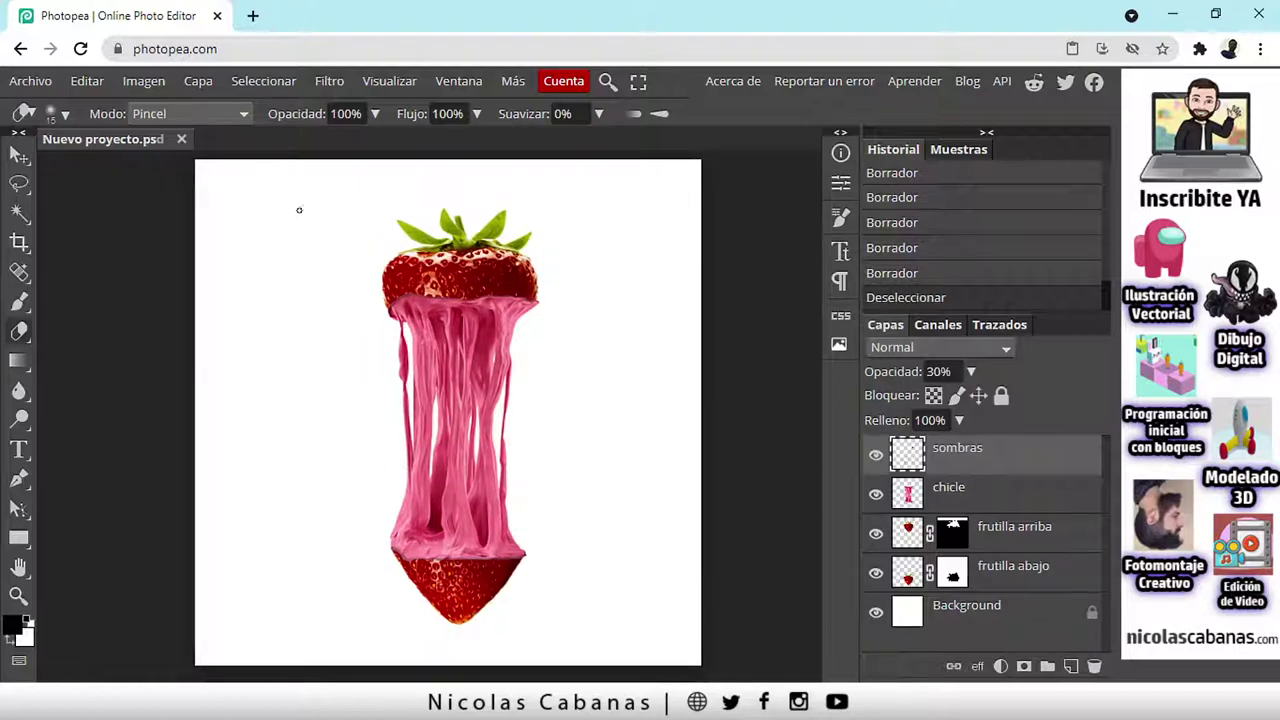
Step: Save the project as a PSD named "frutilla de chicle" in the Proyectos Photopea folder
{"action": "left_click", "coordinate": [31, 81]}
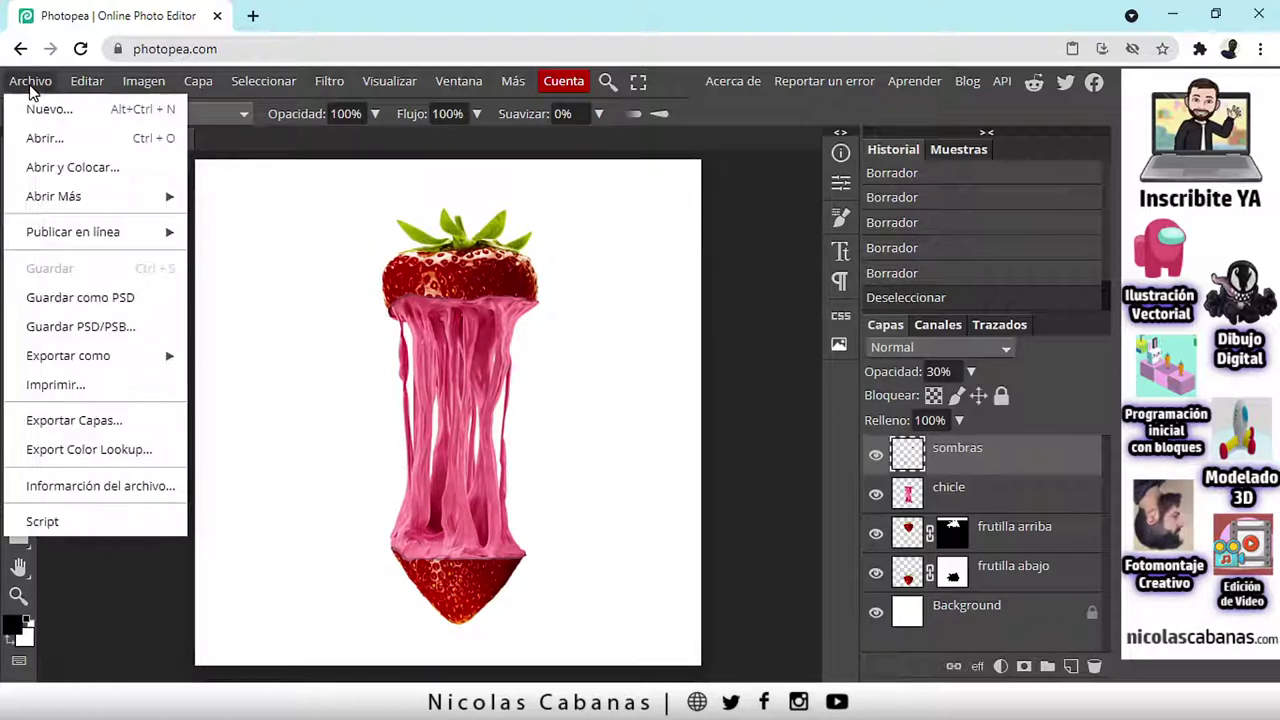
{"action": "left_click", "coordinate": [72, 304]}
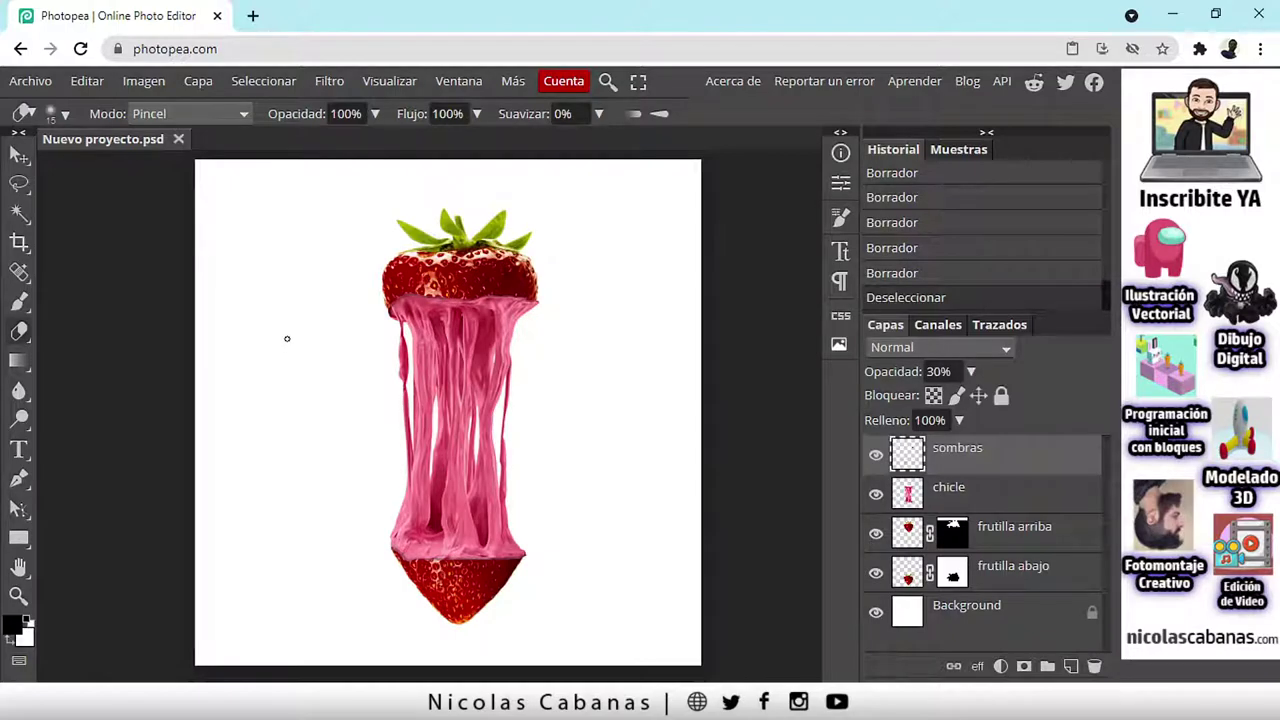
{"action": "left_click", "coordinate": [24, 81]}
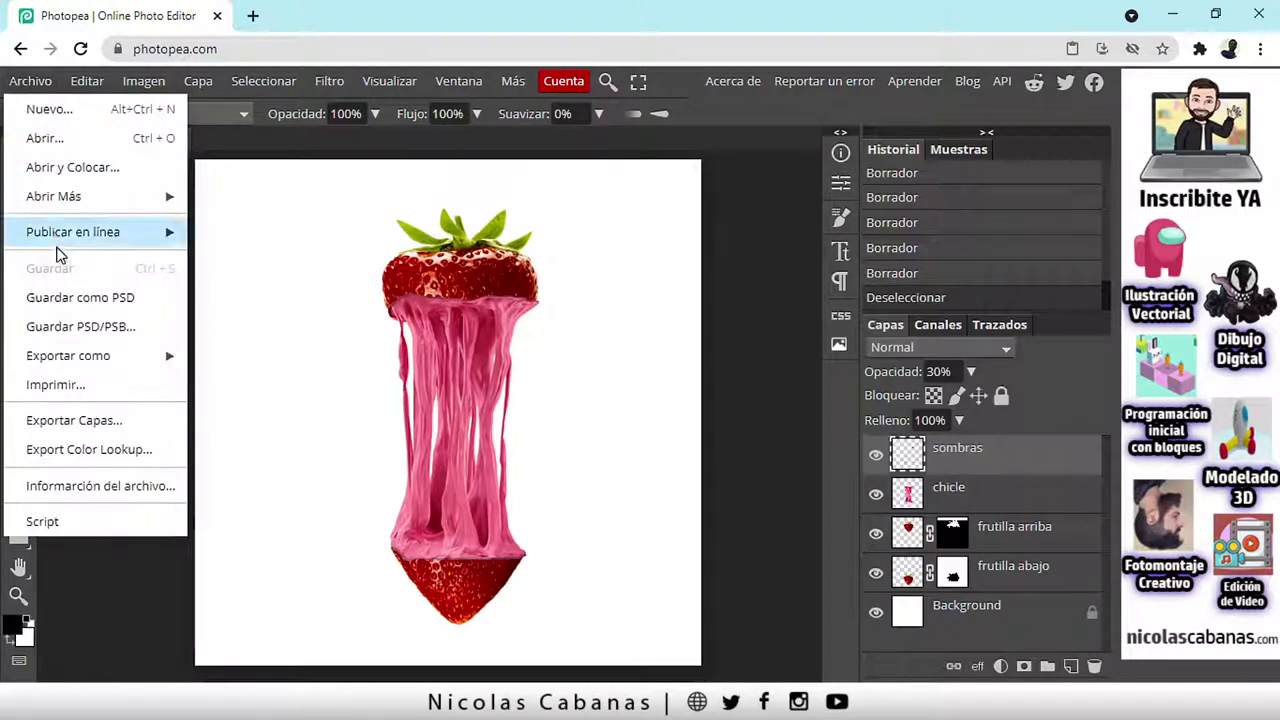
{"action": "left_click", "coordinate": [75, 298]}
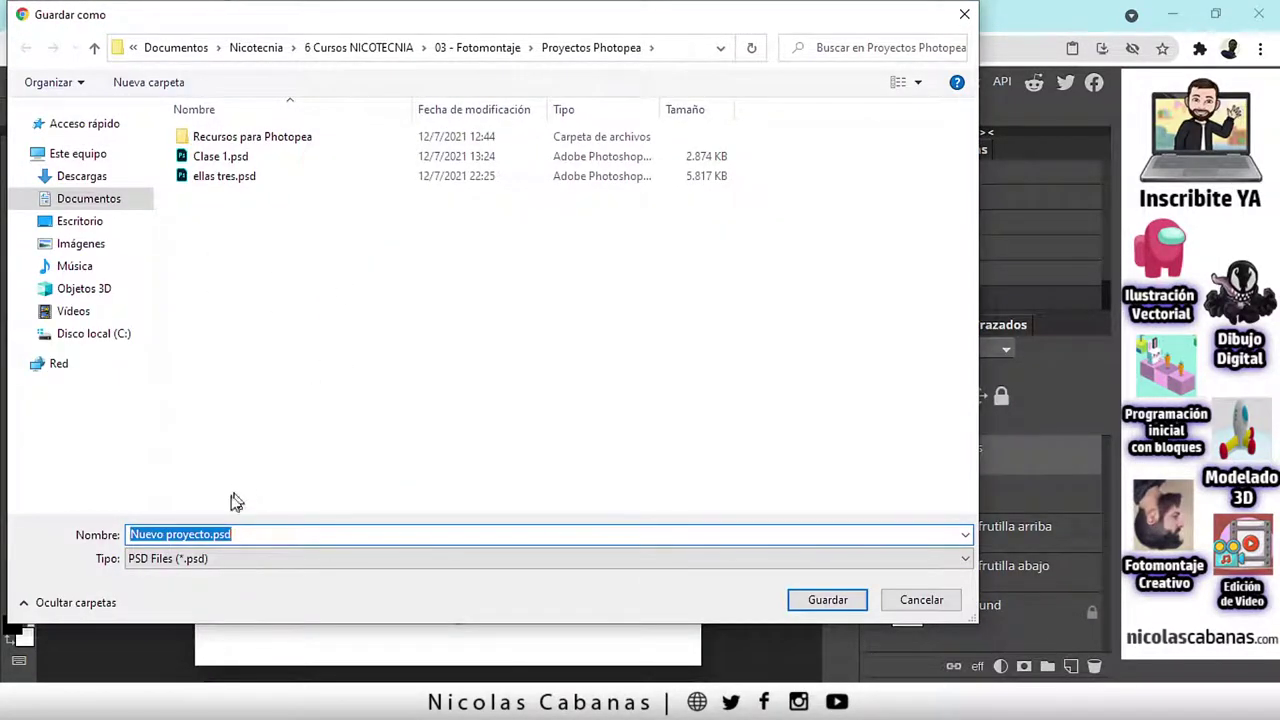
{"action": "left_click", "coordinate": [207, 534]}
{"action": "left_click_drag", "start_coordinate": [213, 535], "coordinate": [108, 540]}
{"action": "type", "text": "fr"}
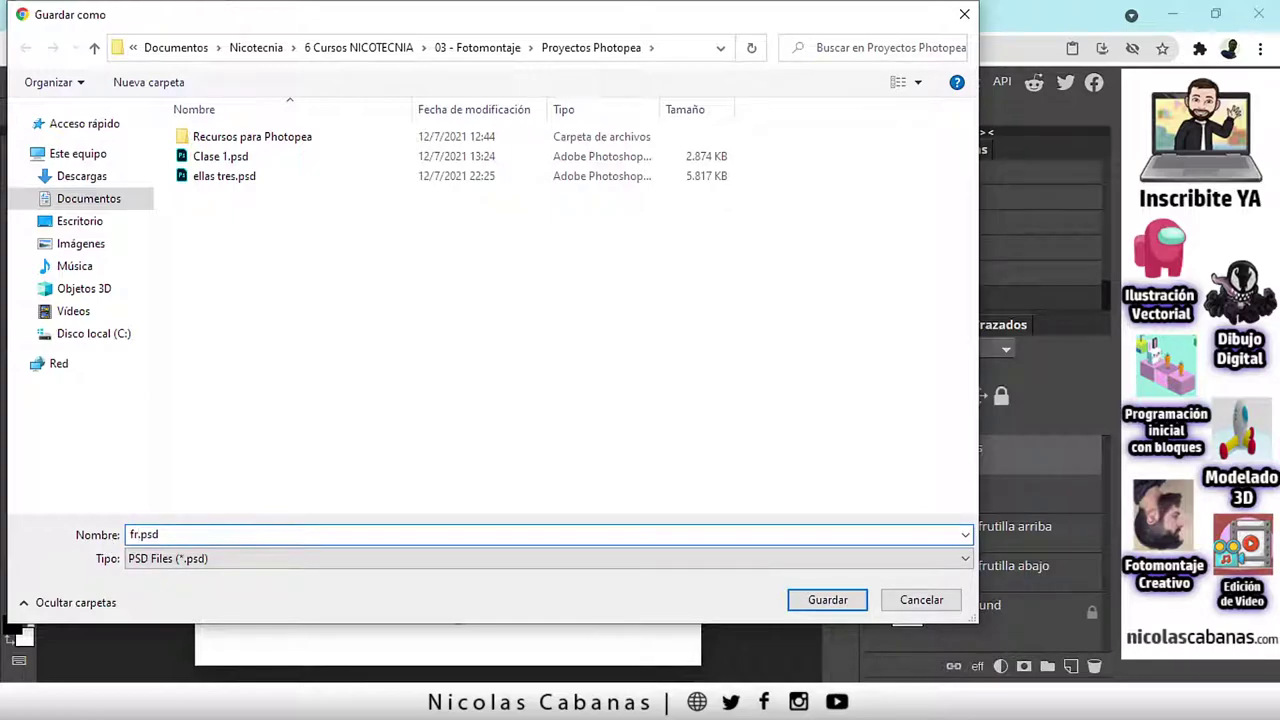
{"action": "type", "text": "utilla de chicle"}
{"action": "key", "text": "Return"}
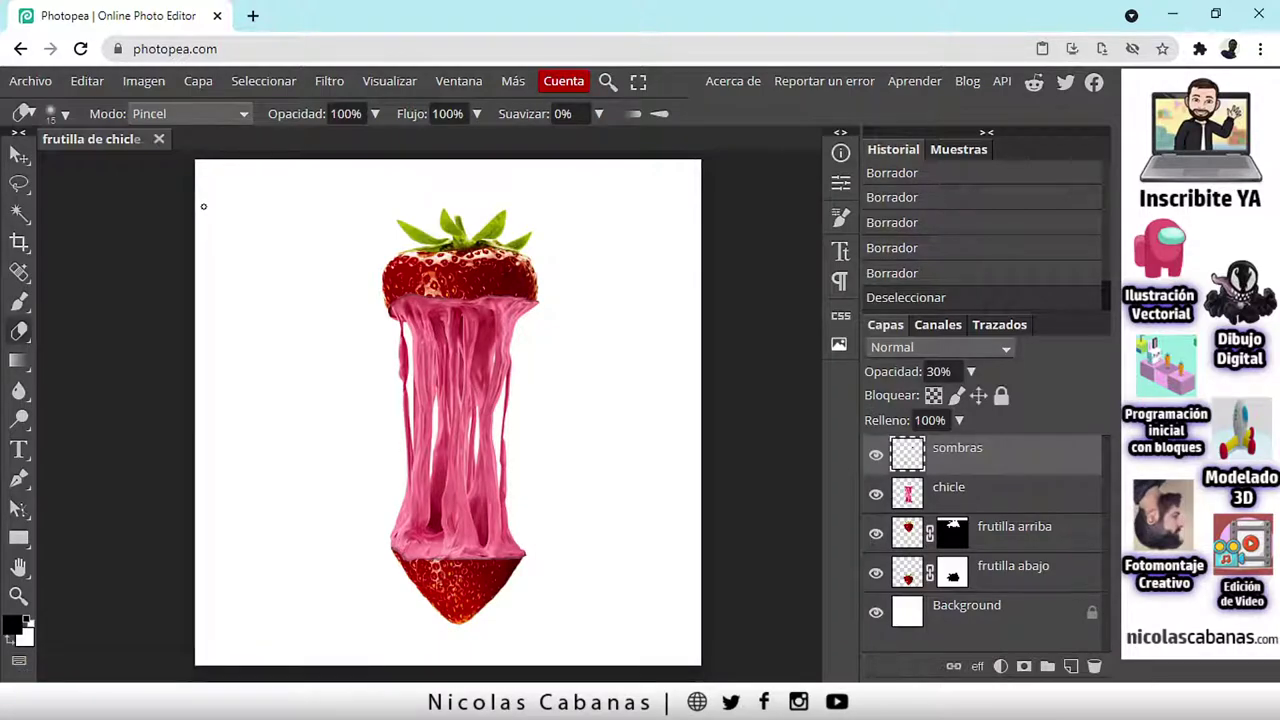
Step: Close the saved document and create a new project with the Instagram preset of 1080 × 1080 px
{"action": "left_click", "coordinate": [158, 139]}
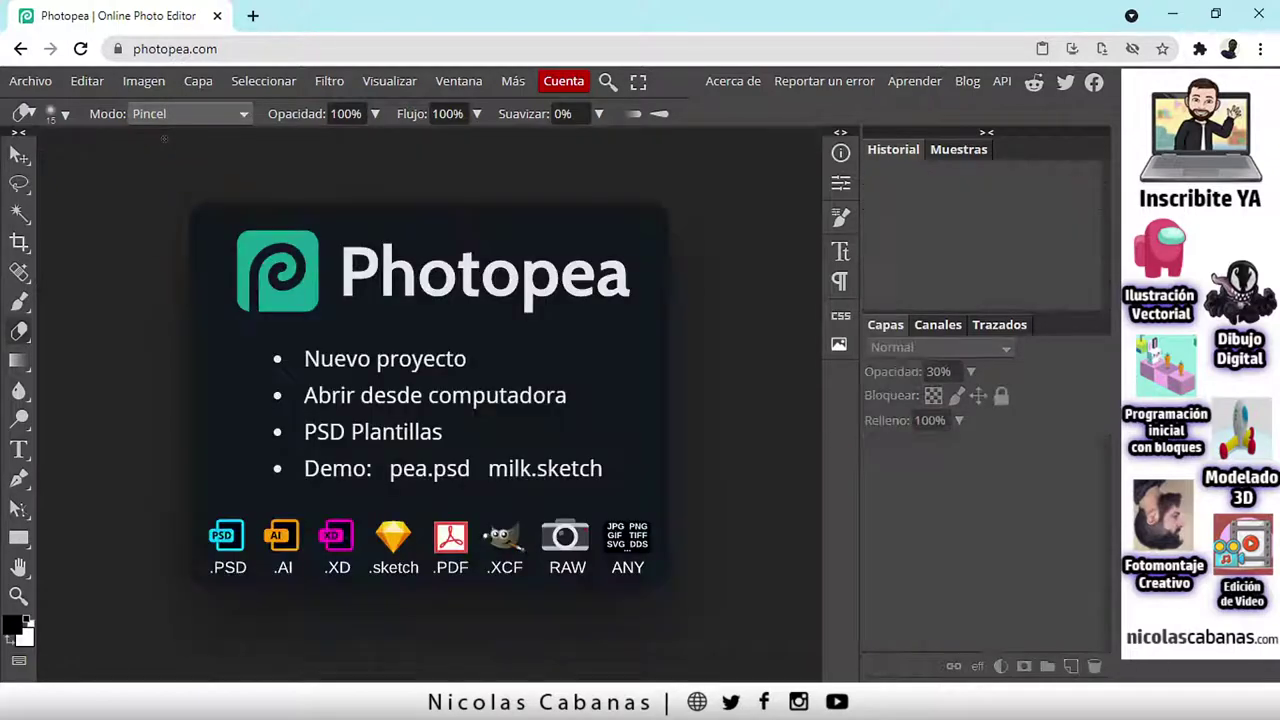
{"action": "left_click", "coordinate": [420, 366]}
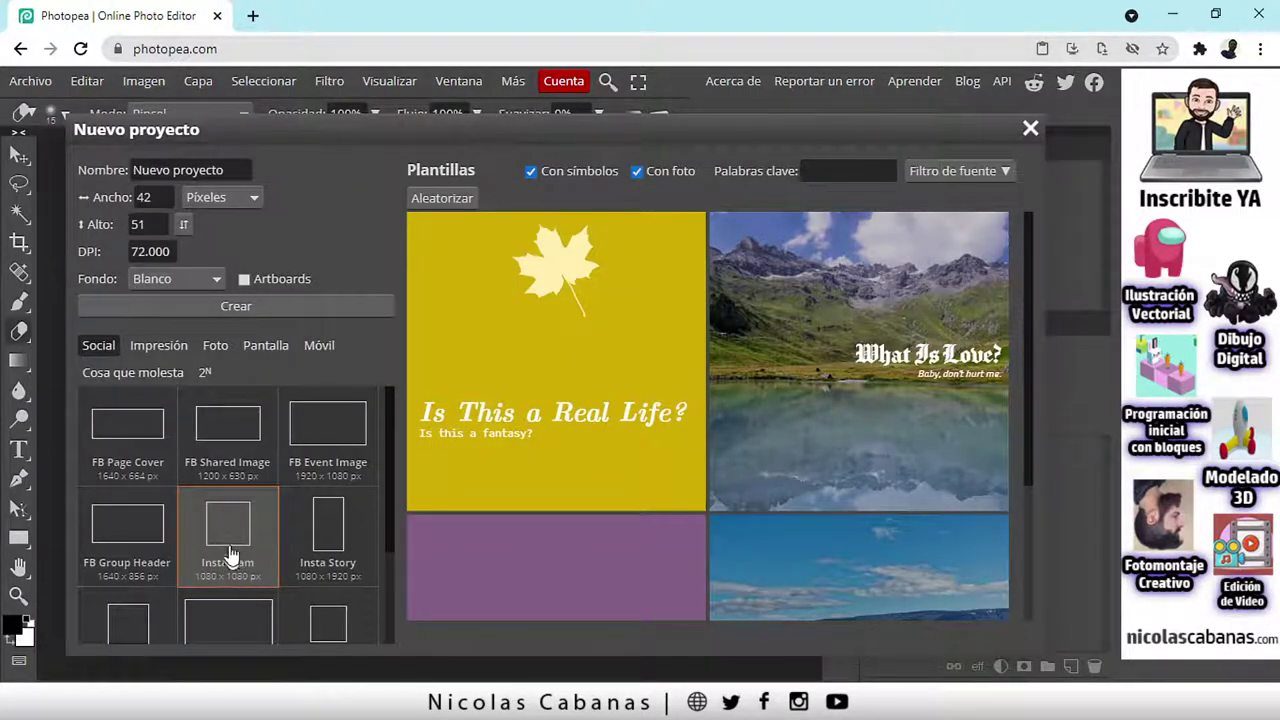
{"action": "left_click", "coordinate": [228, 538]}
{"action": "scroll", "coordinate": [335, 548], "scroll_direction": "down", "scroll_amount": 1}
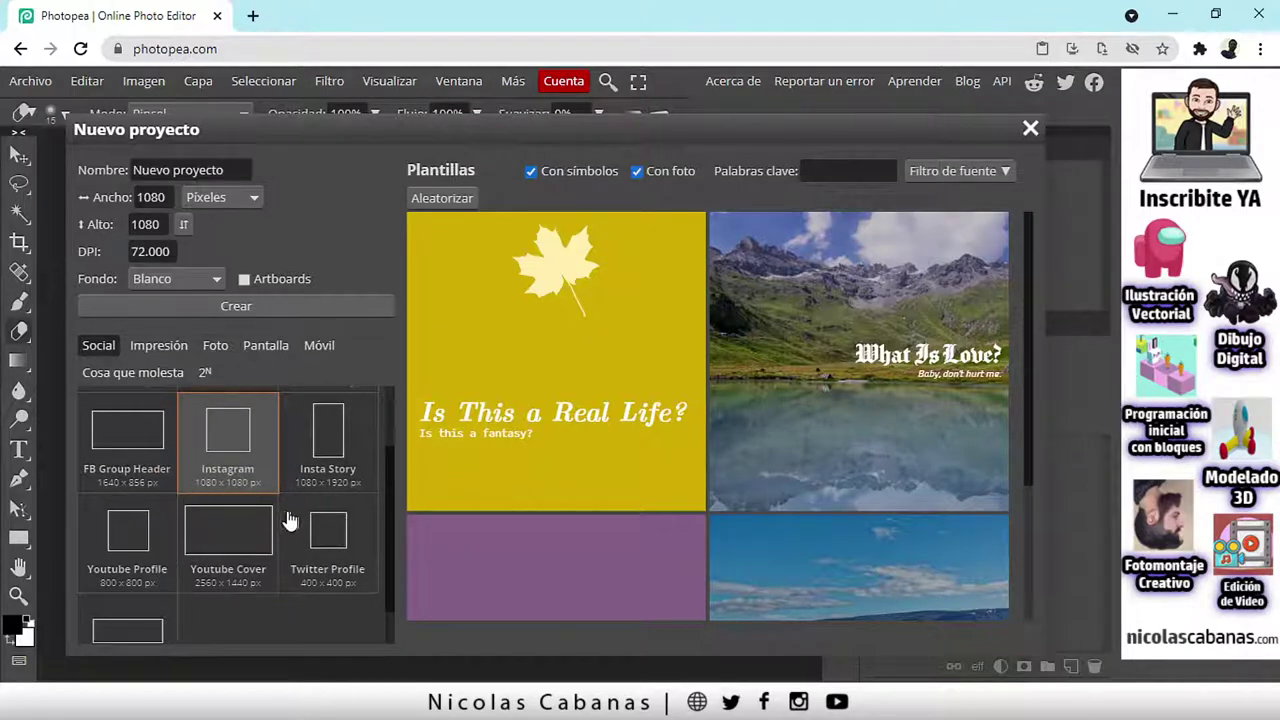
{"action": "scroll", "coordinate": [290, 525], "scroll_direction": "up", "scroll_amount": 1}
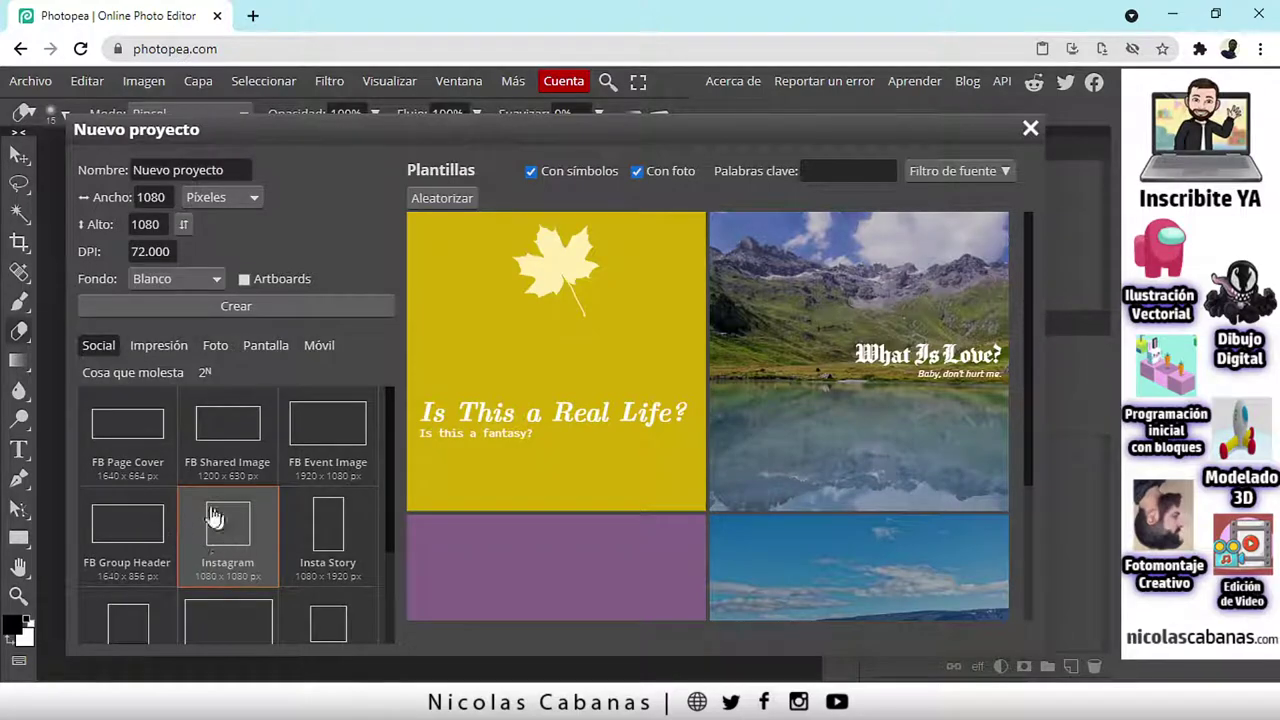
{"action": "left_click", "coordinate": [206, 307]}
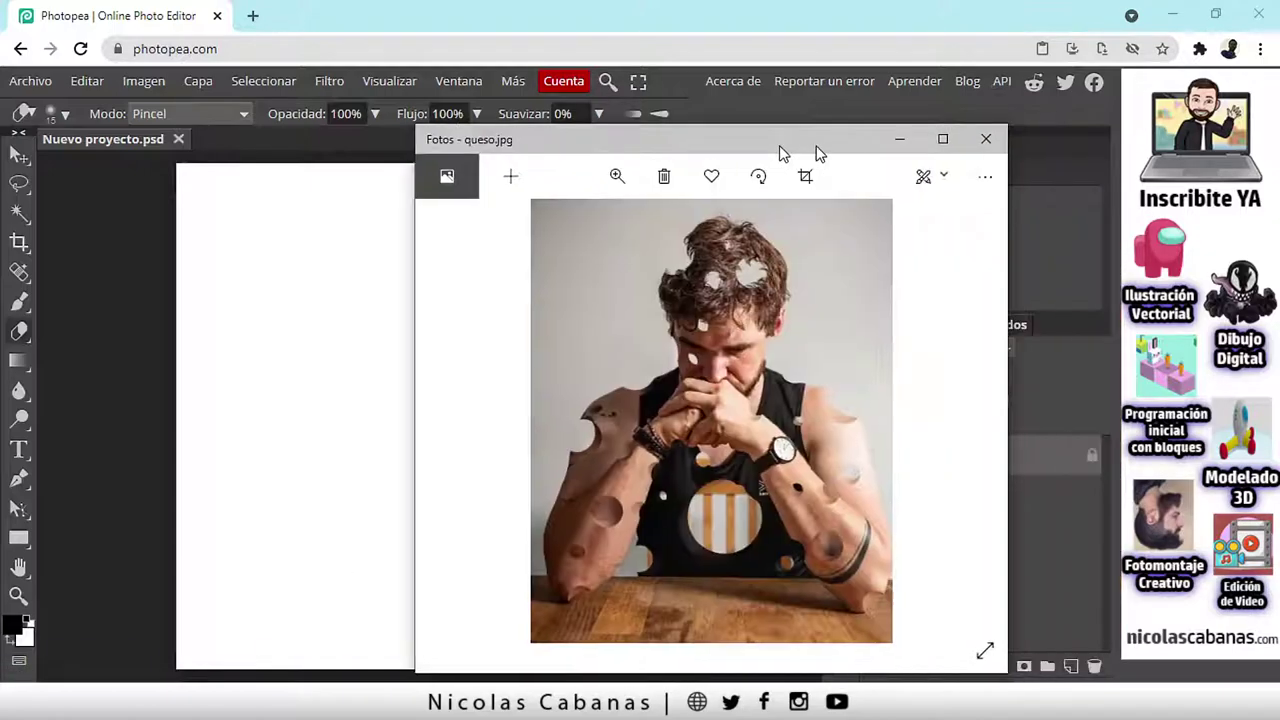
Step: In the Fotos viewer, zoom in on queso.jpg and examine the cheese-like holes in the man's face, arms and shirt
{"action": "left_click_drag", "start_coordinate": [814, 149], "coordinate": [572, 137]}
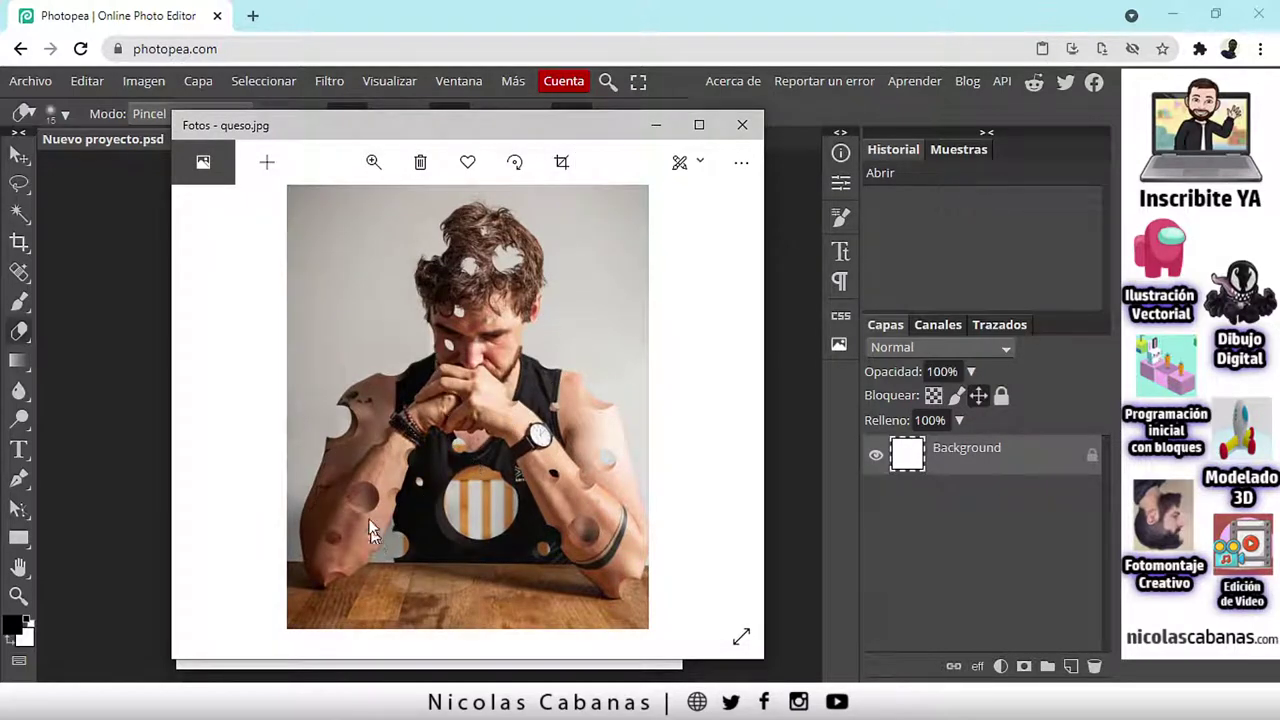
{"action": "left_click", "coordinate": [390, 163]}
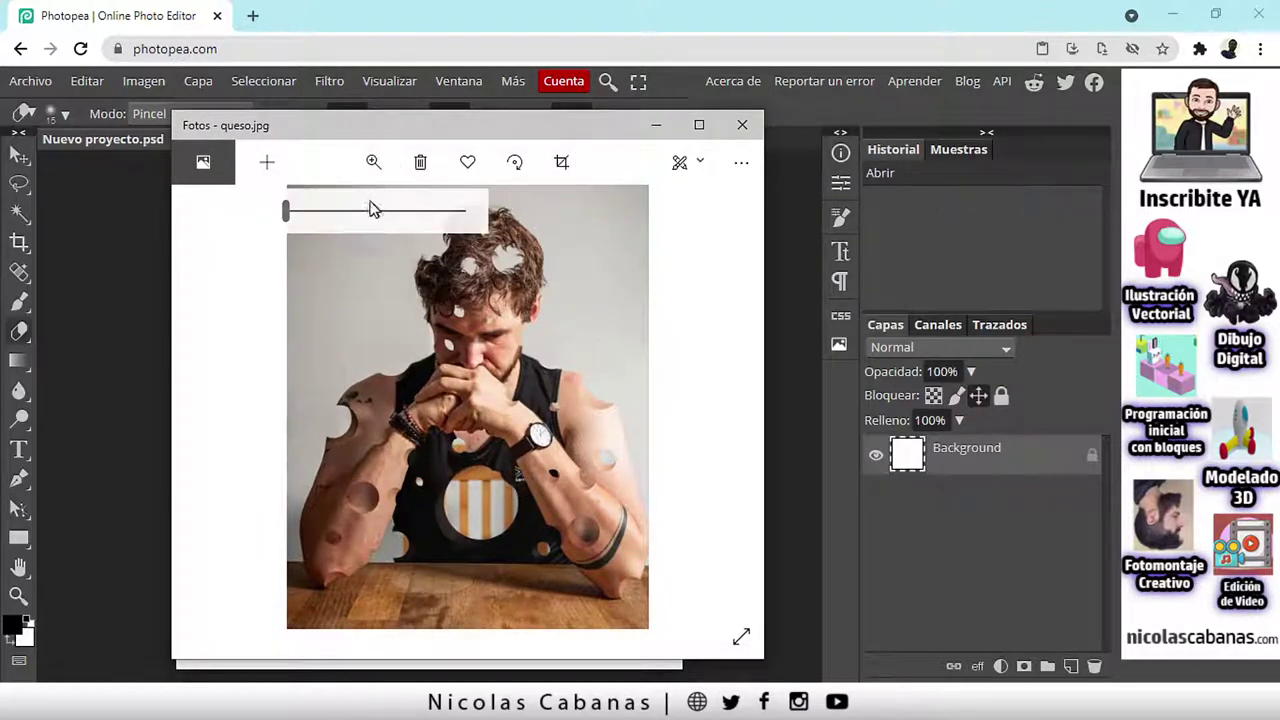
{"action": "left_click_drag", "start_coordinate": [297, 217], "coordinate": [317, 222]}
{"action": "left_click_drag", "start_coordinate": [665, 480], "coordinate": [451, 352]}
{"action": "left_click_drag", "start_coordinate": [460, 415], "coordinate": [513, 548]}
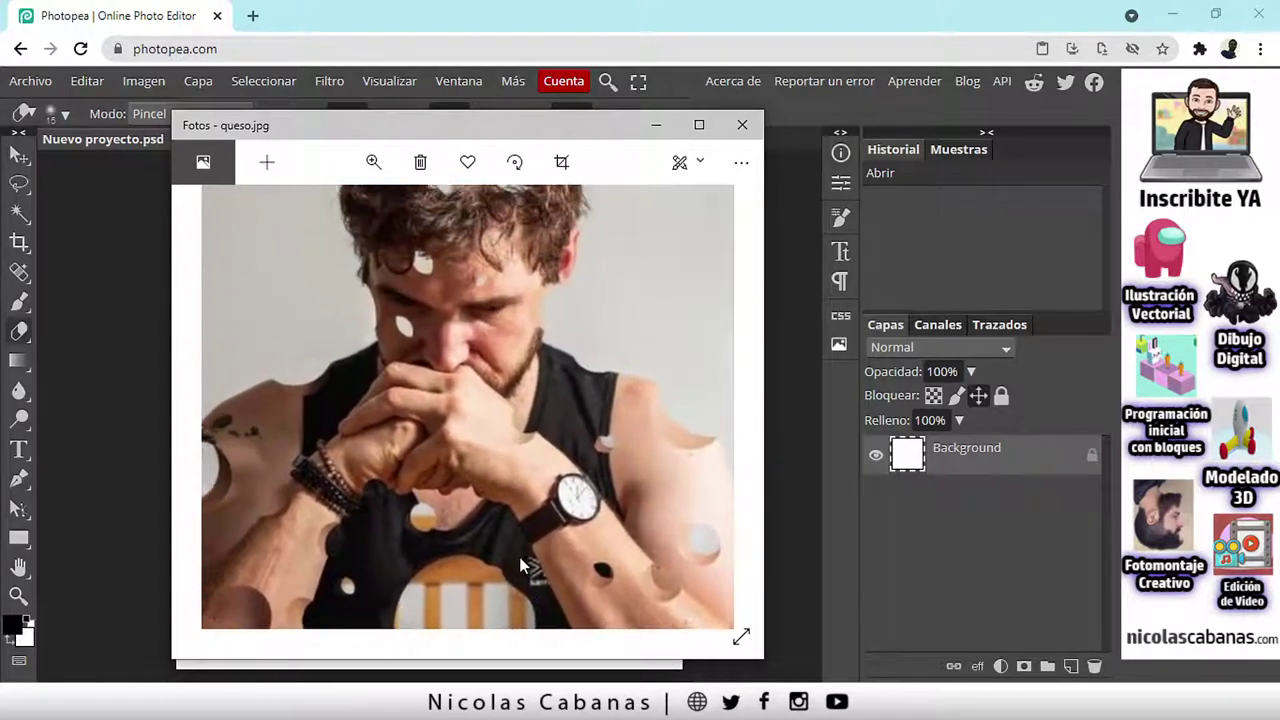
Step: Examine the holes in queso.jpg up close around the torso and arms and as a whole image, and return to Photopea
{"action": "left_click_drag", "start_coordinate": [468, 285], "coordinate": [437, 240]}
{"action": "left_click_drag", "start_coordinate": [330, 470], "coordinate": [400, 355]}
{"action": "left_click_drag", "start_coordinate": [573, 375], "coordinate": [419, 397]}
{"action": "left_click_drag", "start_coordinate": [420, 448], "coordinate": [449, 428]}
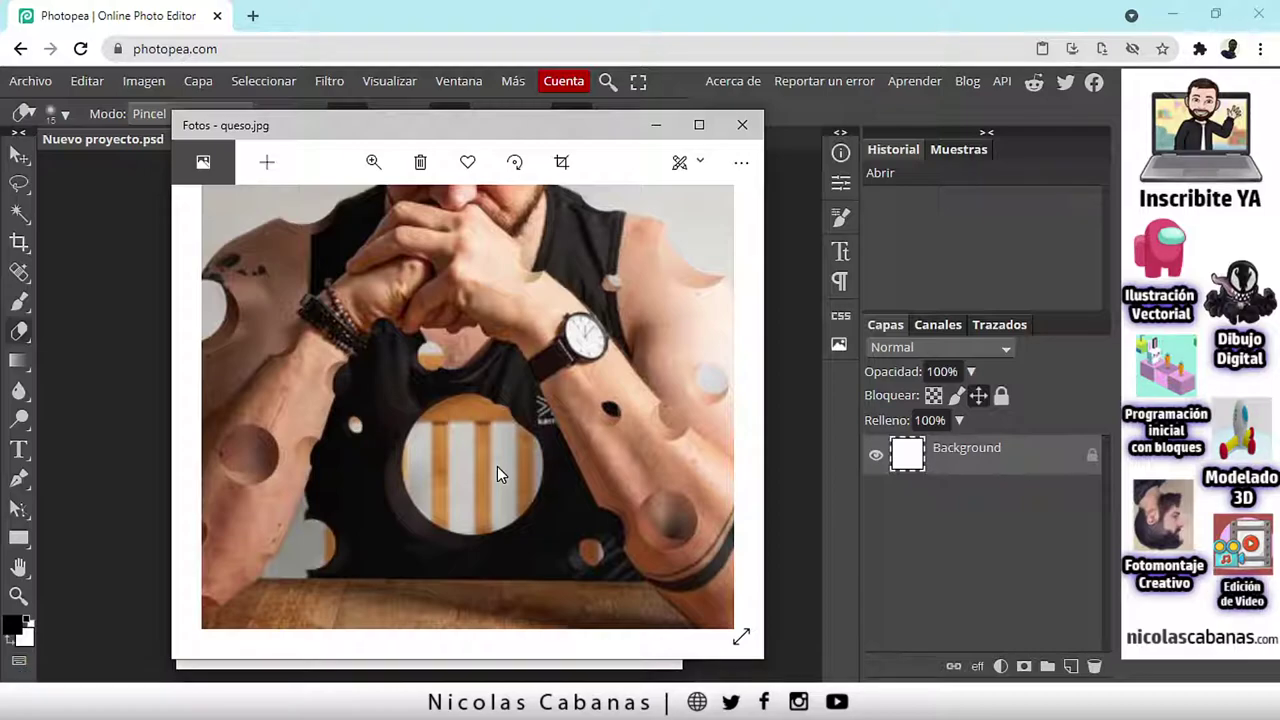
{"action": "left_click_drag", "start_coordinate": [492, 393], "coordinate": [522, 409]}
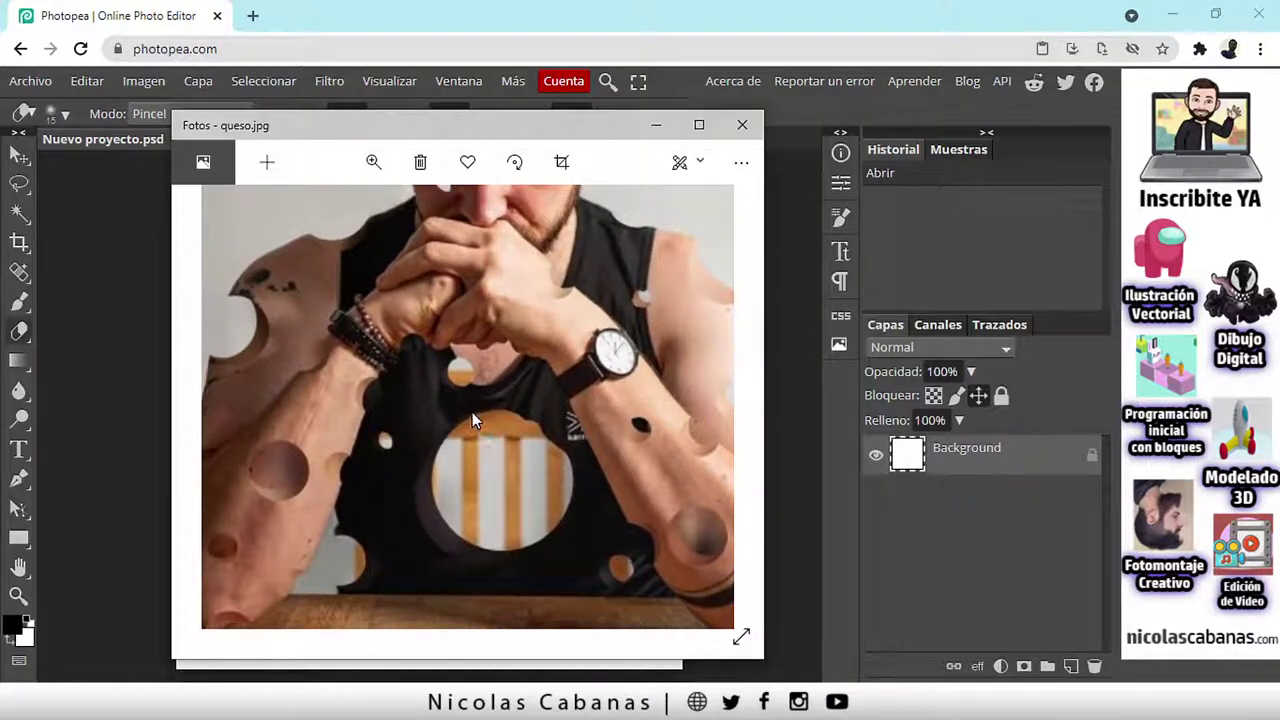
{"action": "left_click", "coordinate": [373, 162]}
{"action": "left_click_drag", "start_coordinate": [334, 214], "coordinate": [280, 217]}
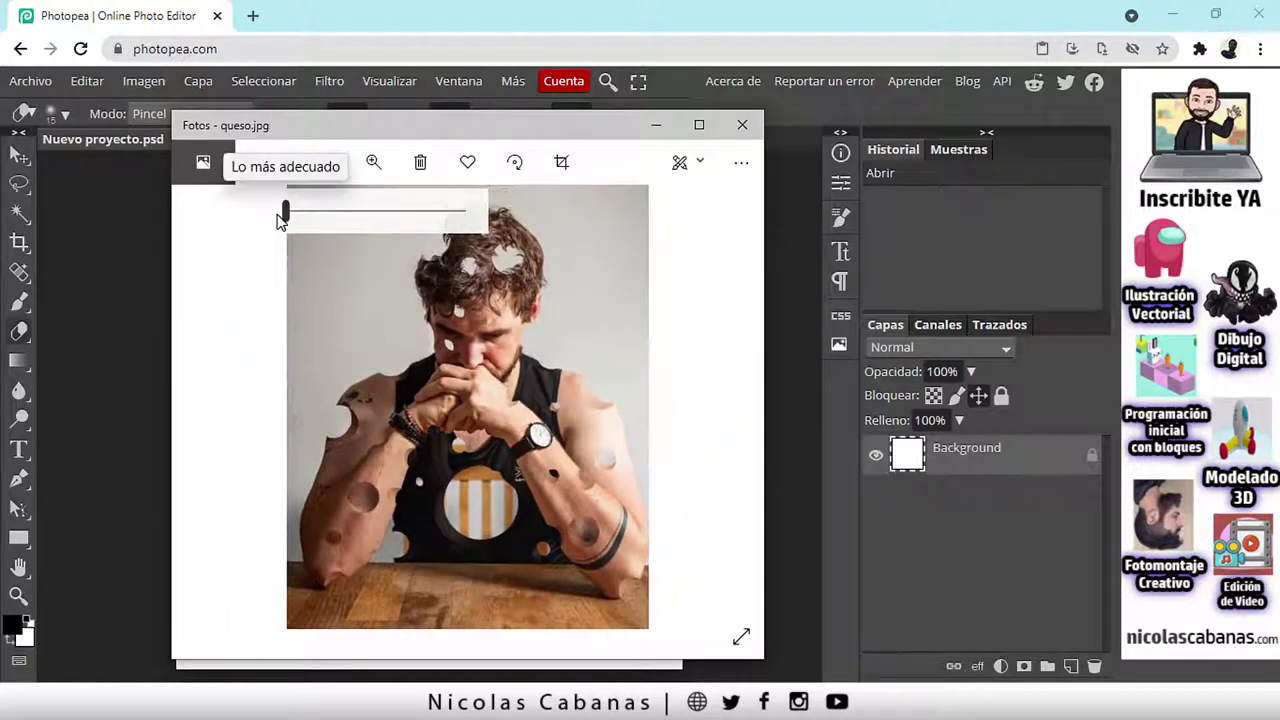
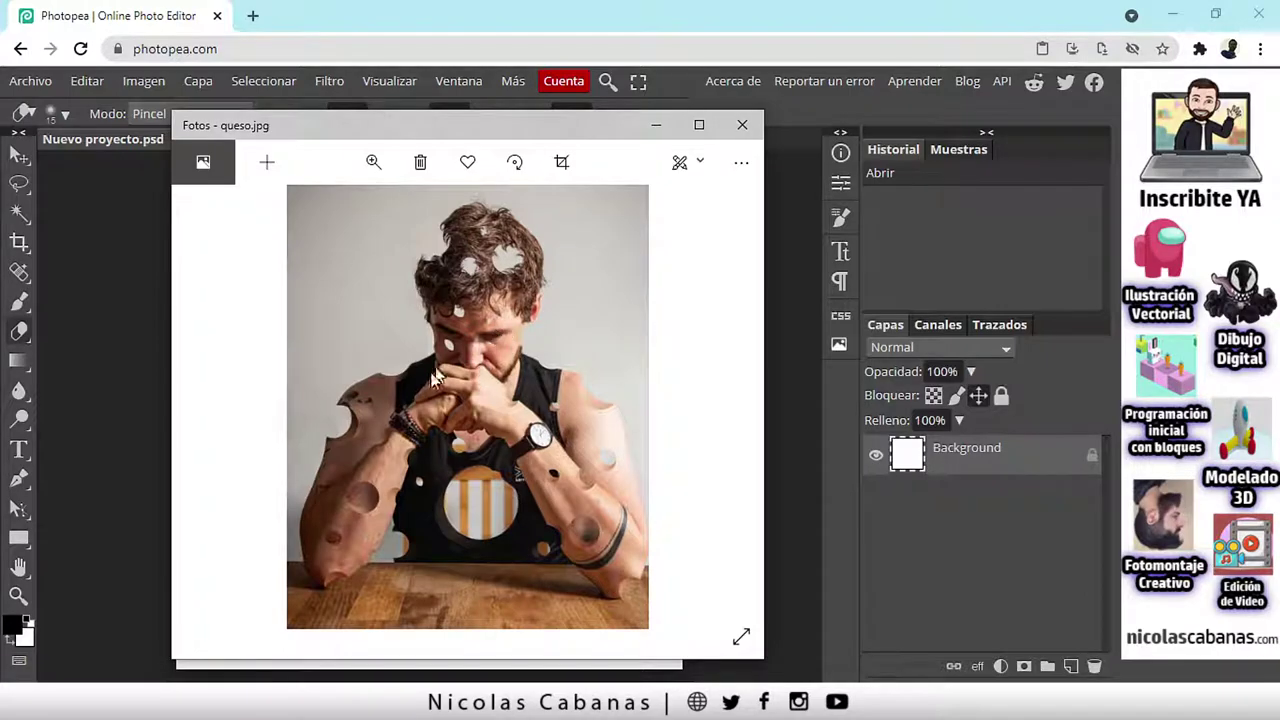
{"action": "left_click", "coordinate": [374, 162]}
{"action": "left_click_drag", "start_coordinate": [288, 211], "coordinate": [313, 211]}
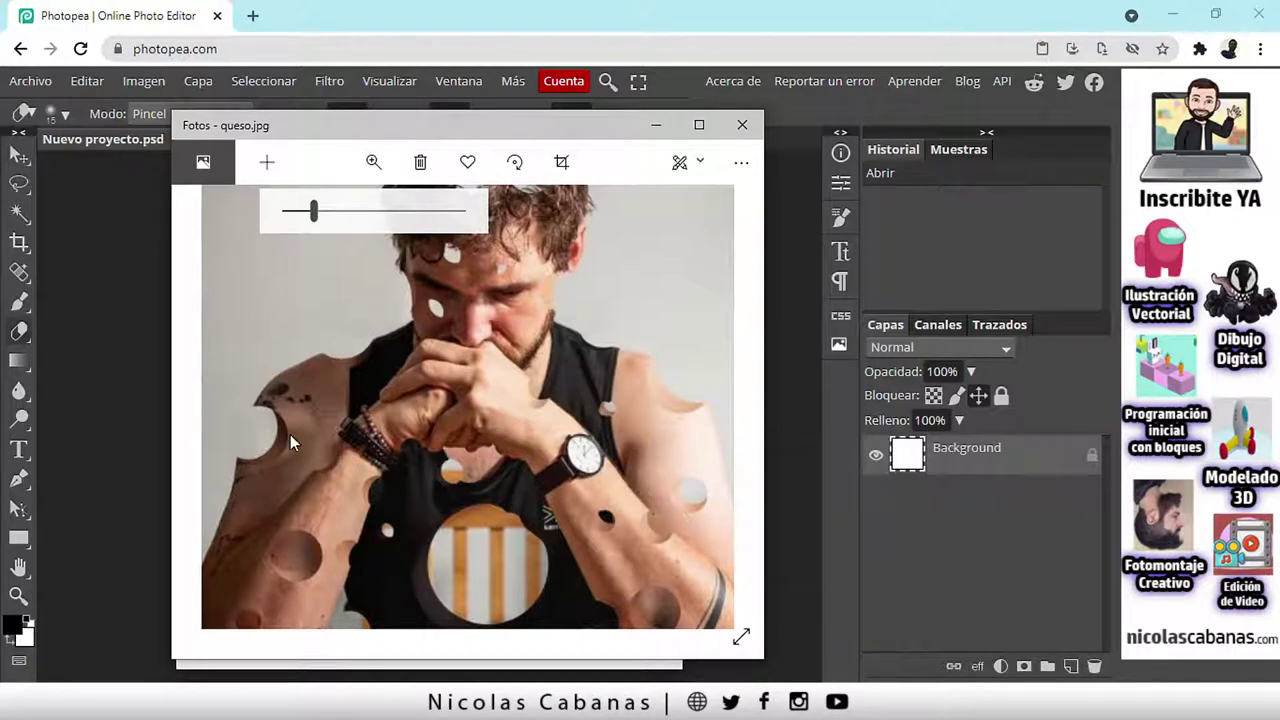
{"action": "left_click", "coordinate": [655, 125]}
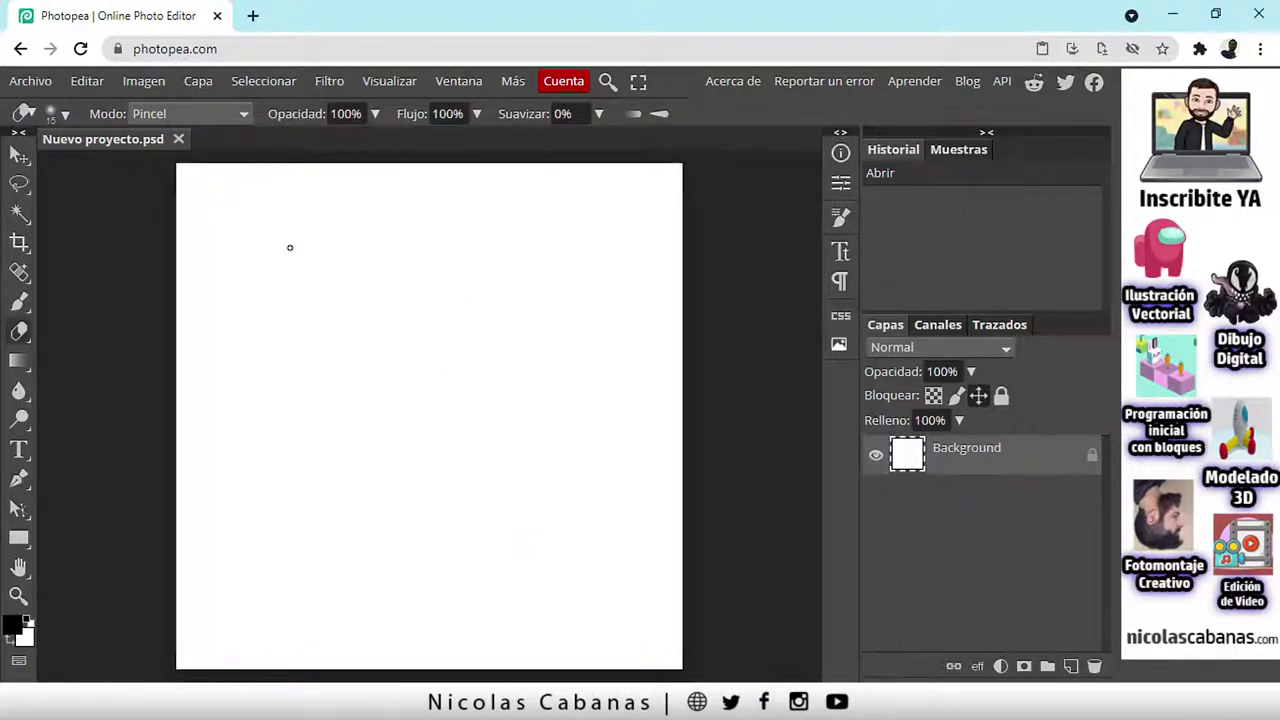
Step: Place chica 02.jpg on the canvas, enlarge it to about 18.4% and align it with the canvas's lower edge
{"action": "left_click", "coordinate": [30, 81]}
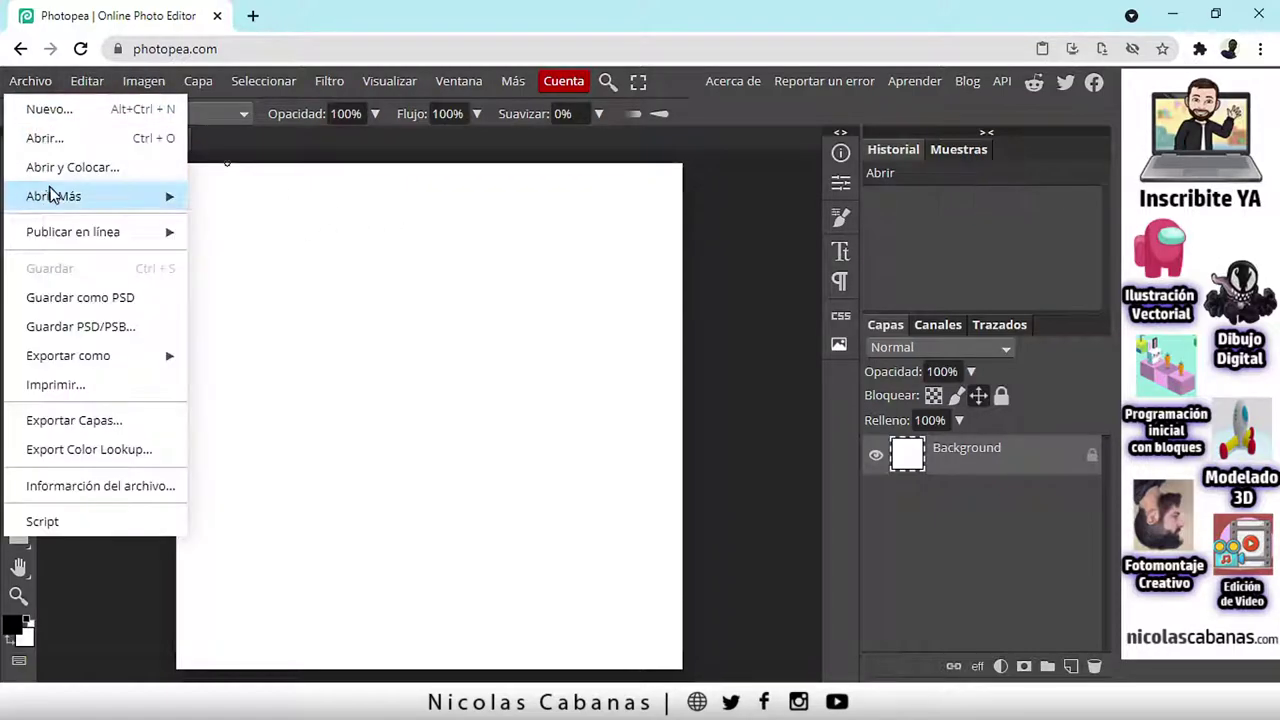
{"action": "left_click", "coordinate": [72, 168]}
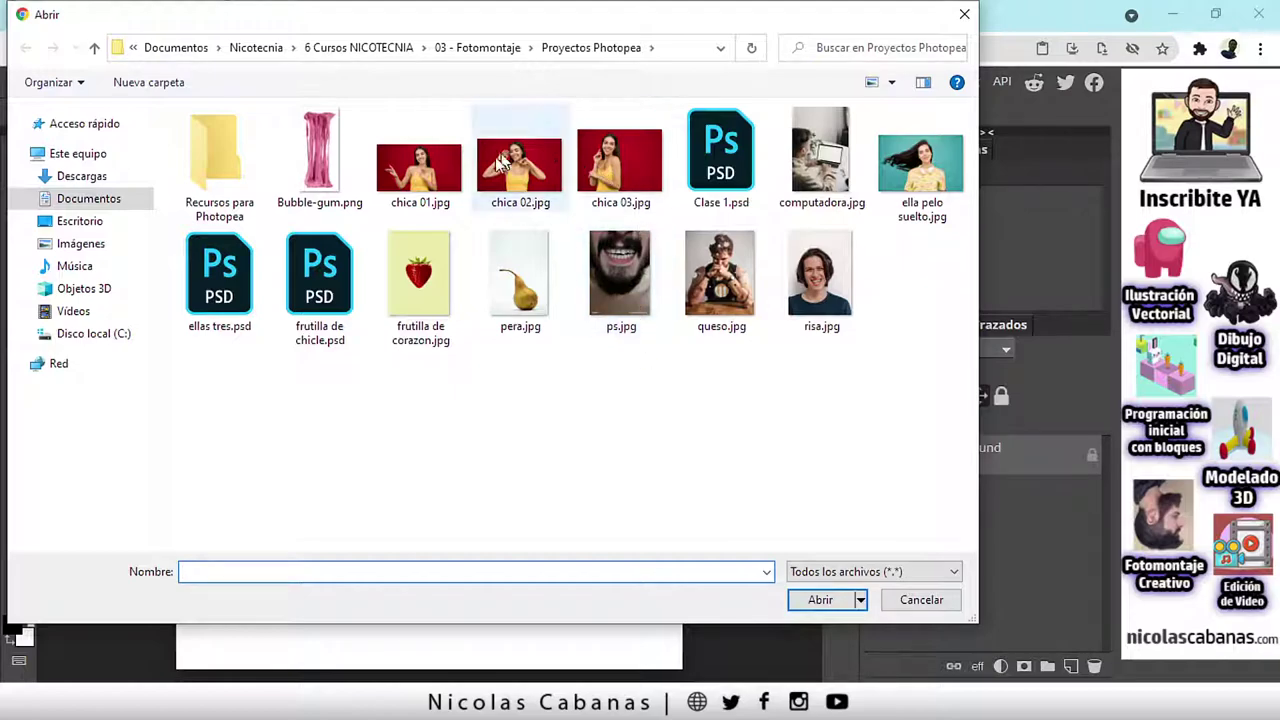
{"action": "left_click", "coordinate": [492, 168]}
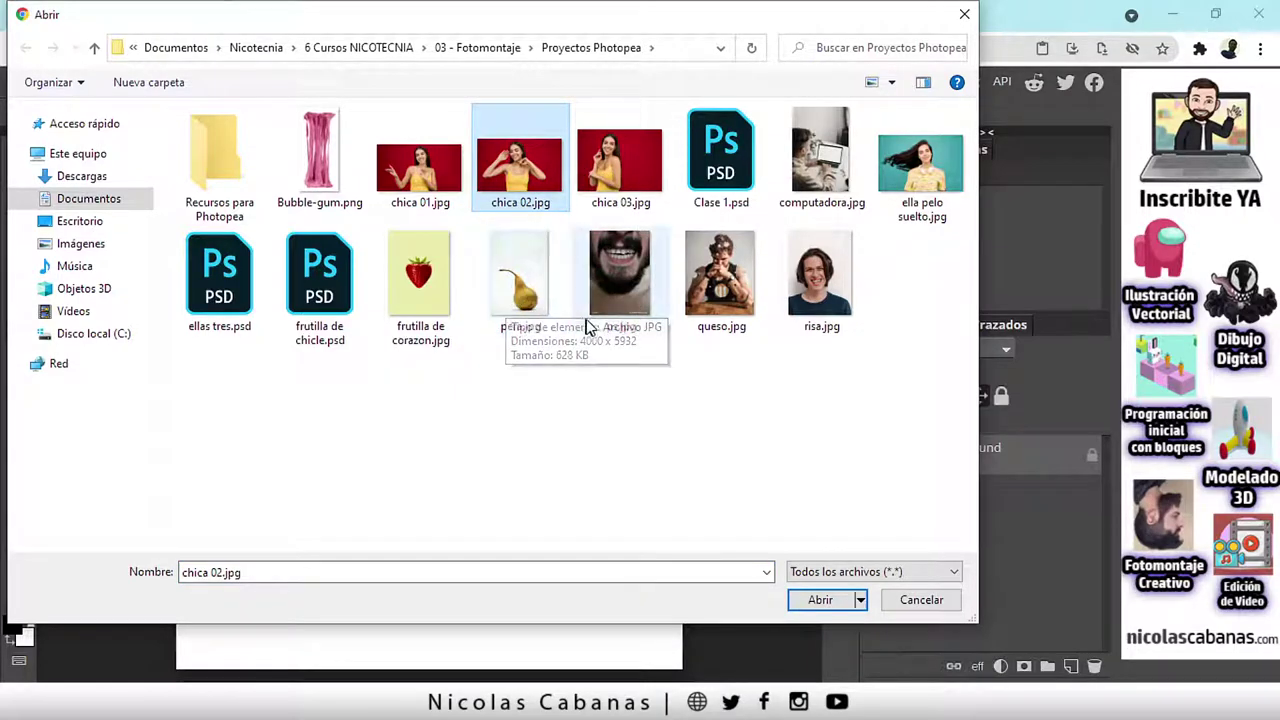
{"action": "left_click", "coordinate": [815, 600]}
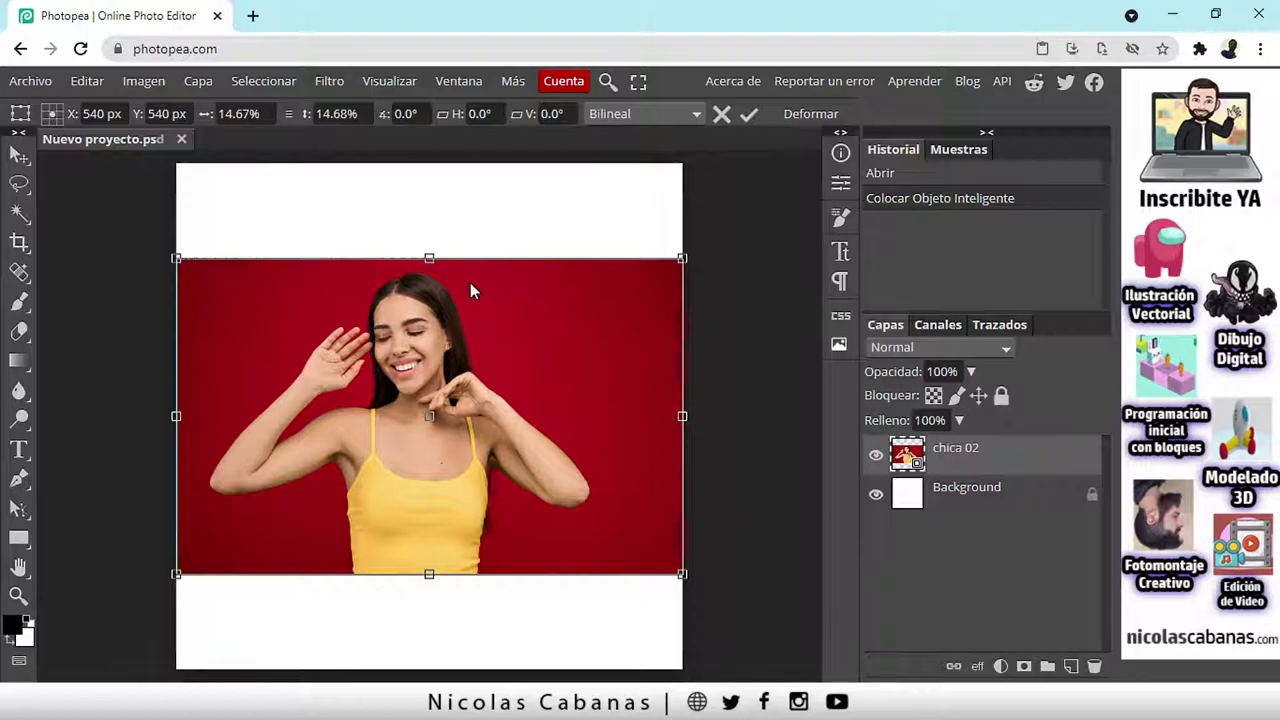
{"action": "left_click_drag", "start_coordinate": [561, 393], "coordinate": [535, 489]}
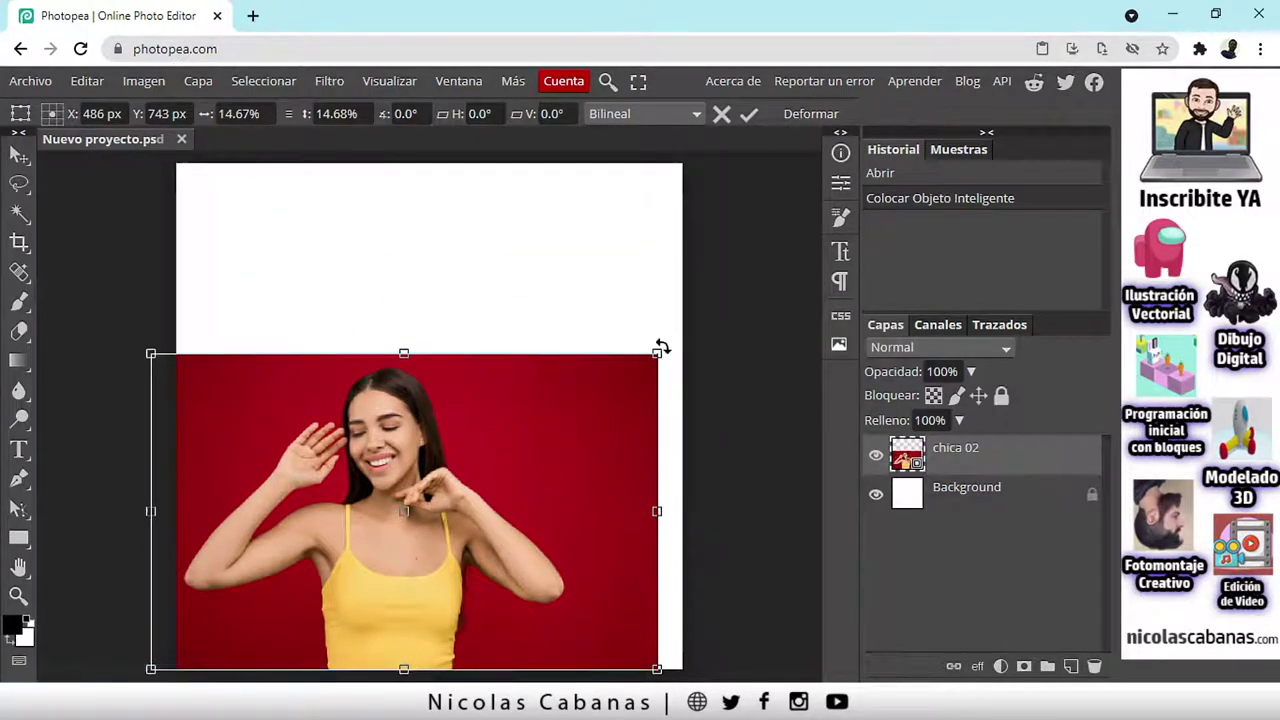
{"action": "left_click_drag", "start_coordinate": [657, 354], "coordinate": [785, 273]}
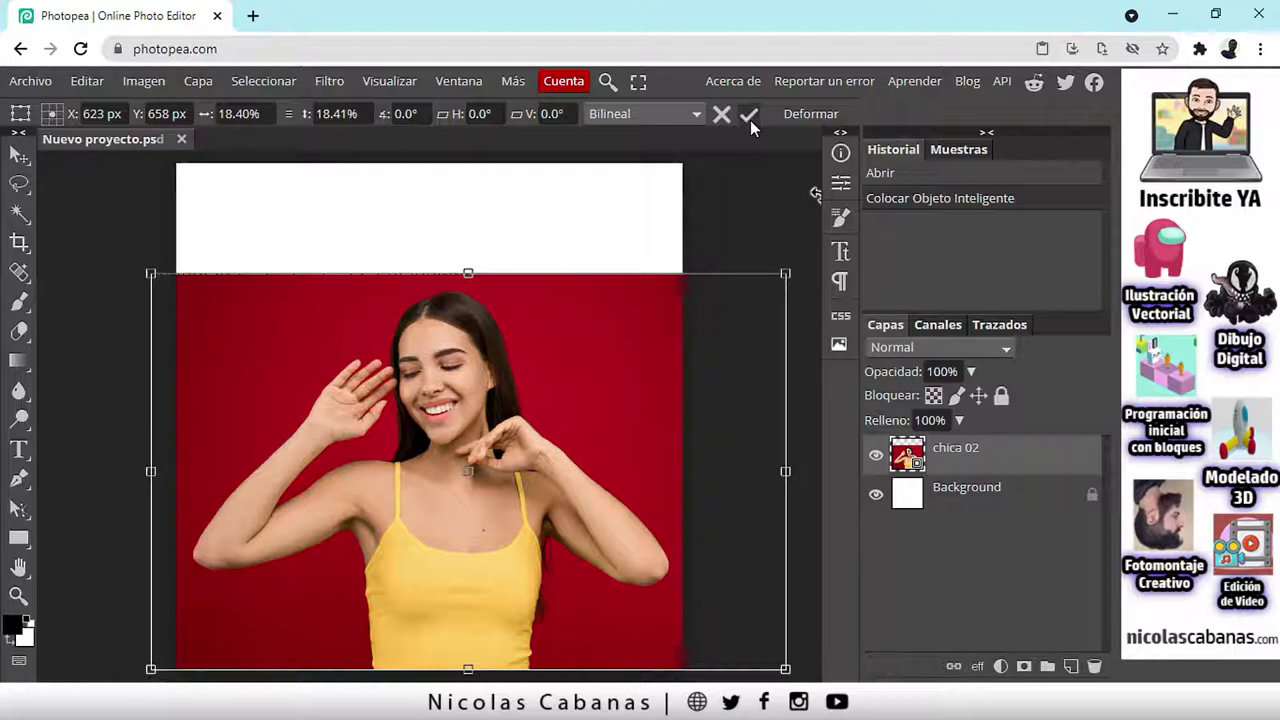
{"action": "key", "text": "e"}
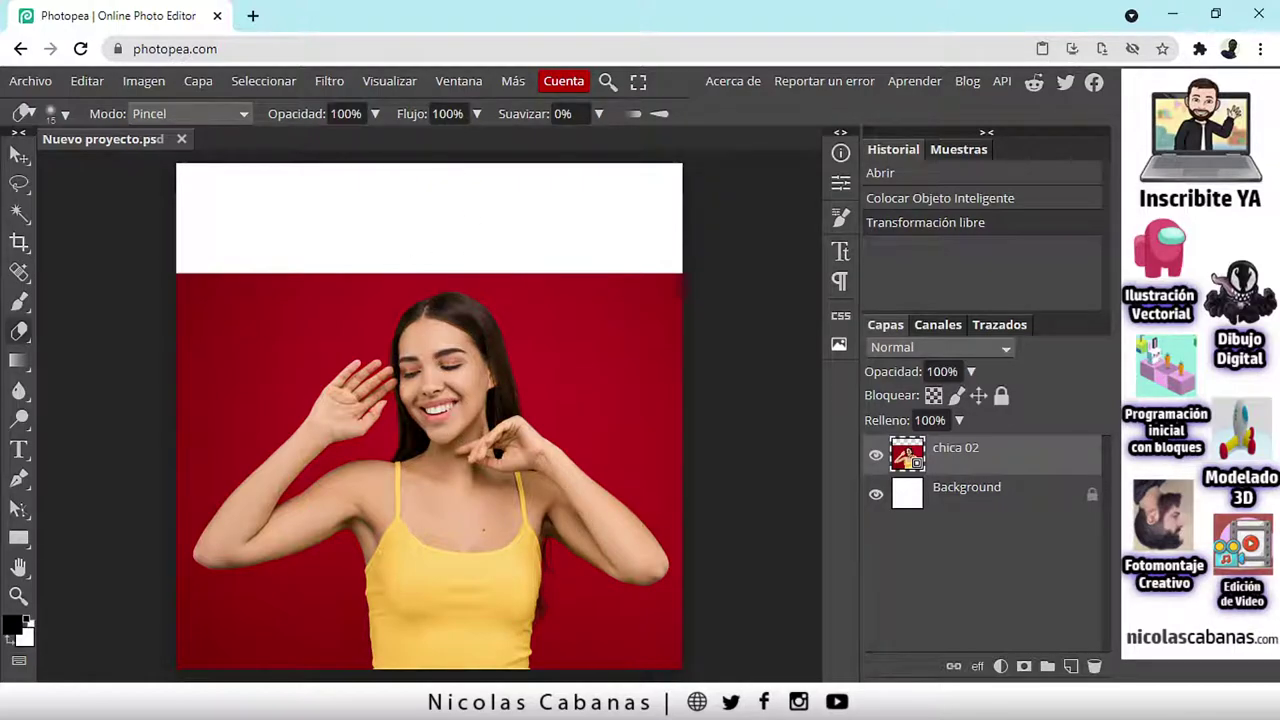
Step: Select all red background areas around the woman with the Magic Wand at tolerance 30, including the gap beside her neck and the lower corner
{"action": "left_click", "coordinate": [18, 213]}
{"action": "left_click", "coordinate": [287, 313]}
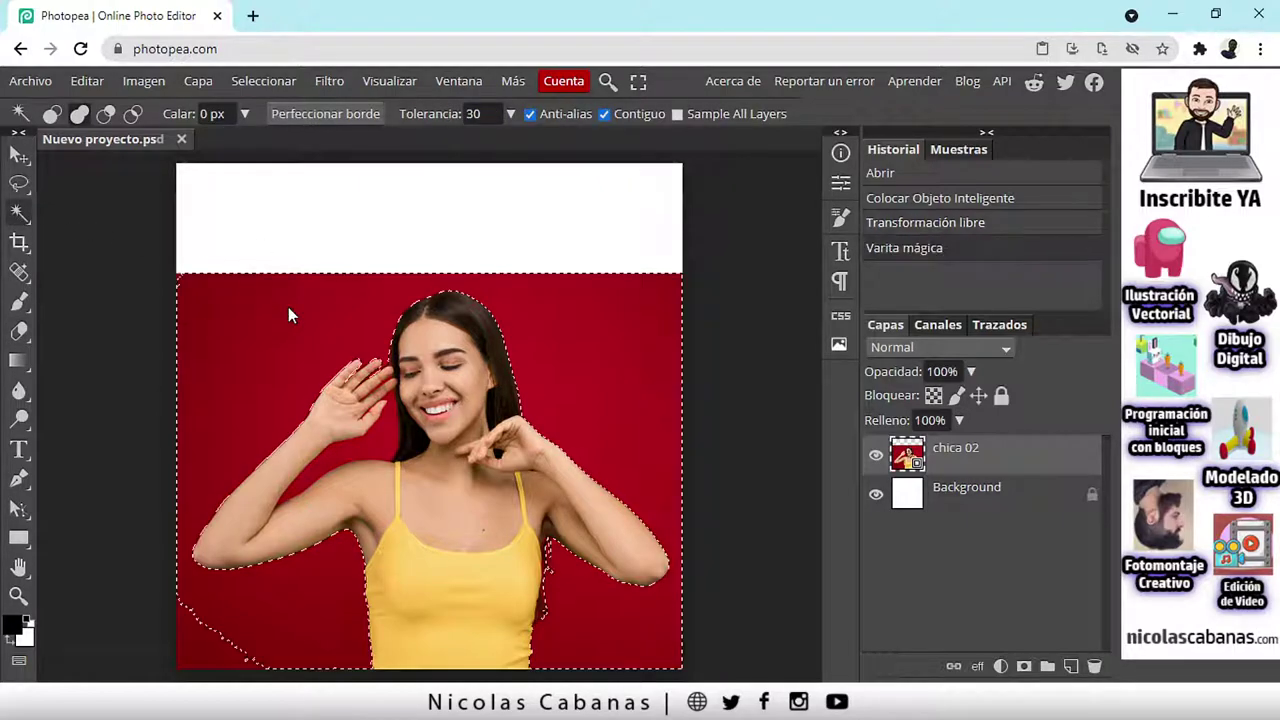
{"action": "left_click", "coordinate": [370, 440]}
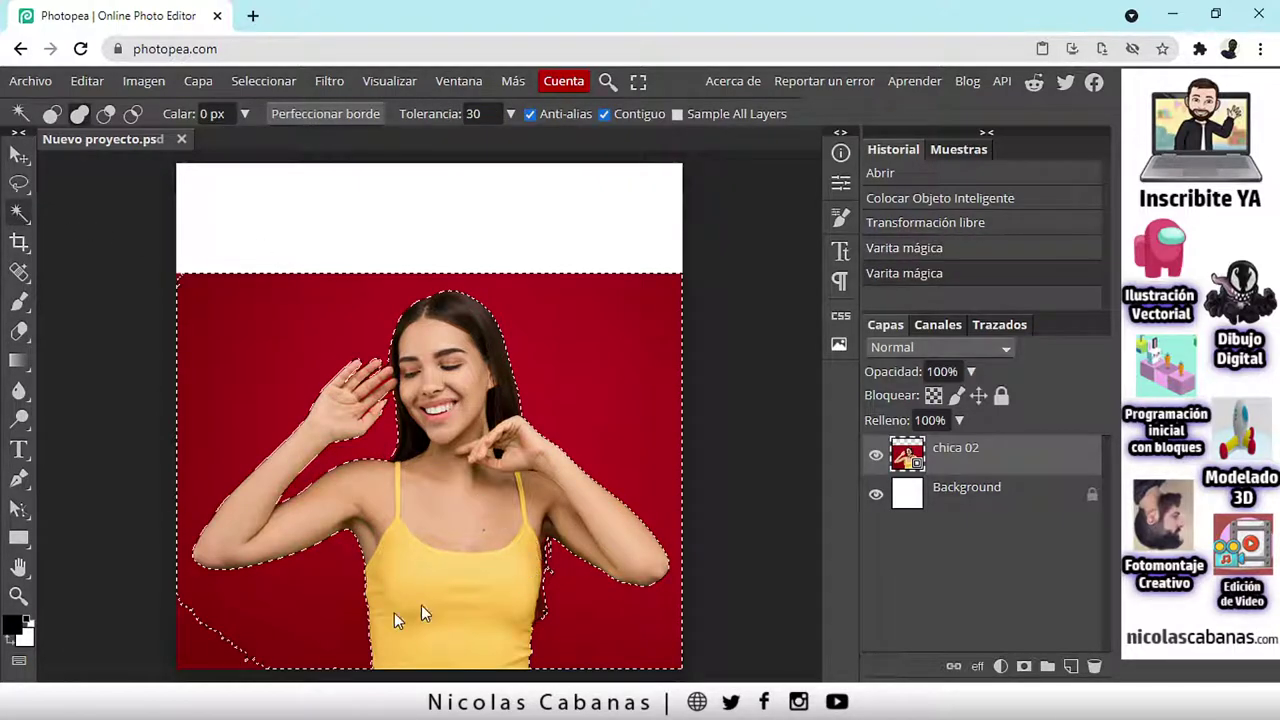
{"action": "left_click", "coordinate": [213, 655]}
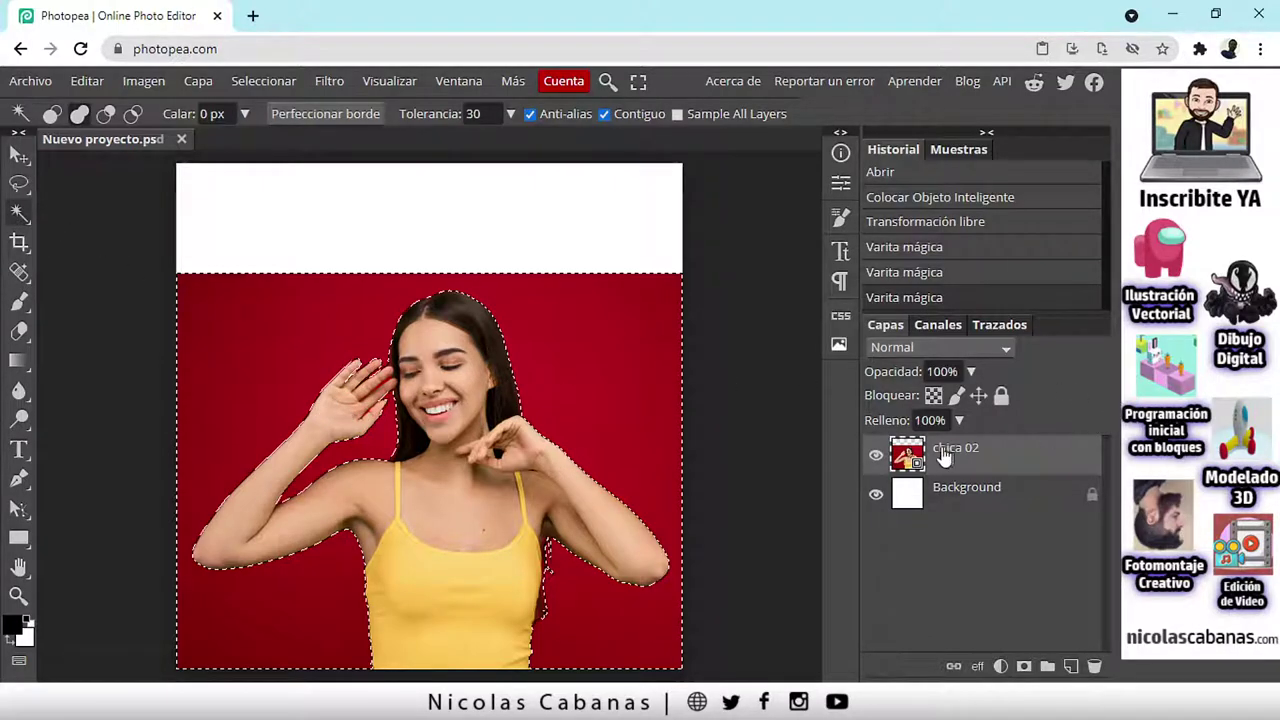
Step: Rasterize the chica 02 layer and invert the selection so that it covers the woman
{"action": "right_click", "coordinate": [996, 452]}
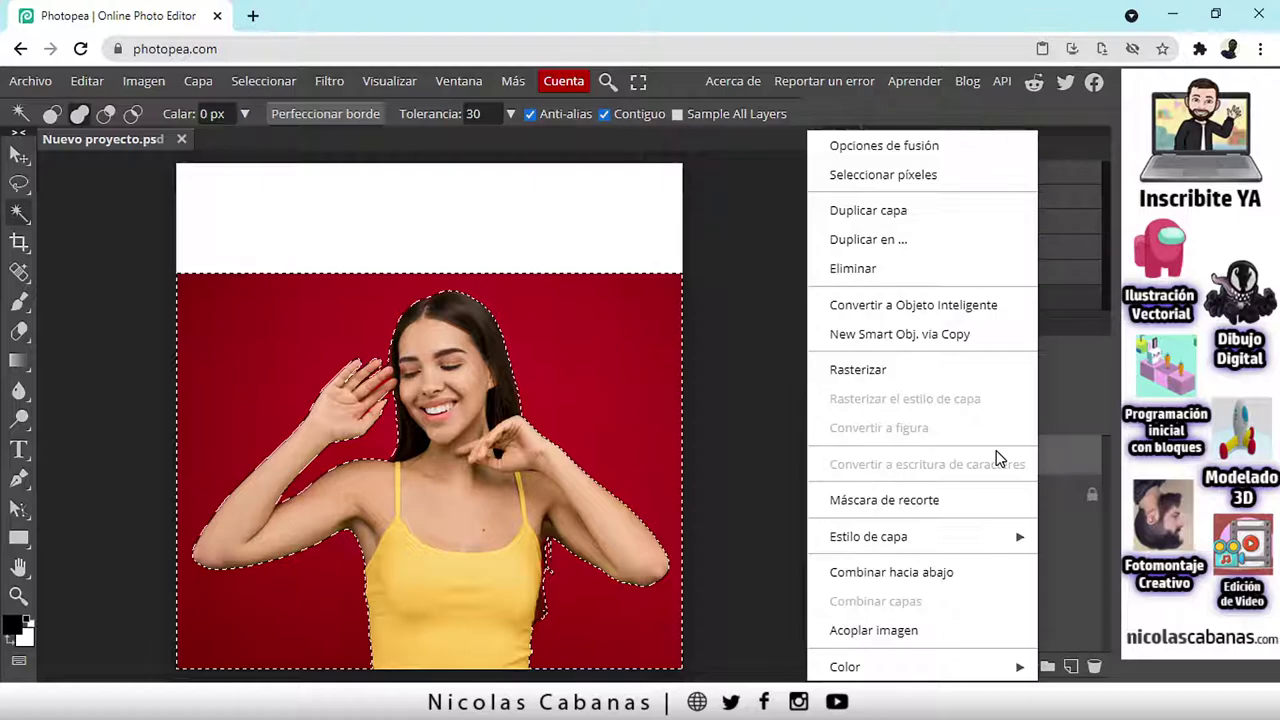
{"action": "left_click", "coordinate": [908, 369]}
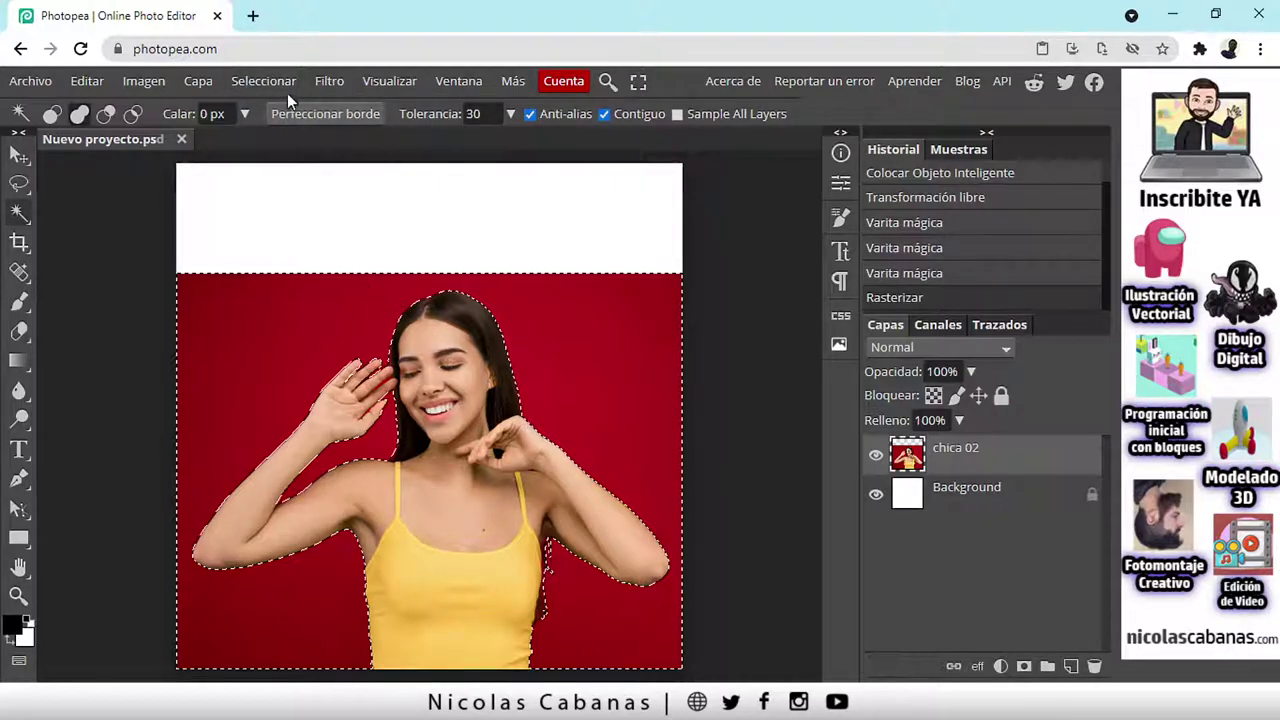
{"action": "left_click", "coordinate": [263, 81]}
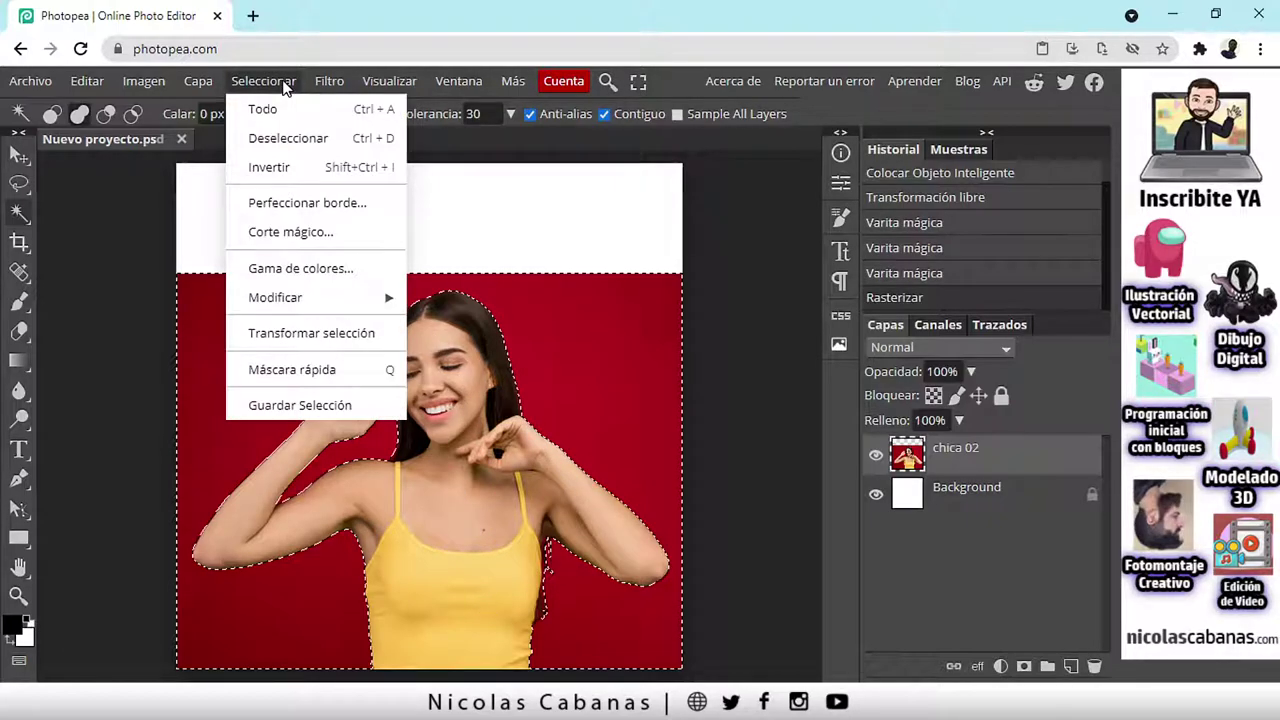
{"action": "left_click", "coordinate": [286, 168]}
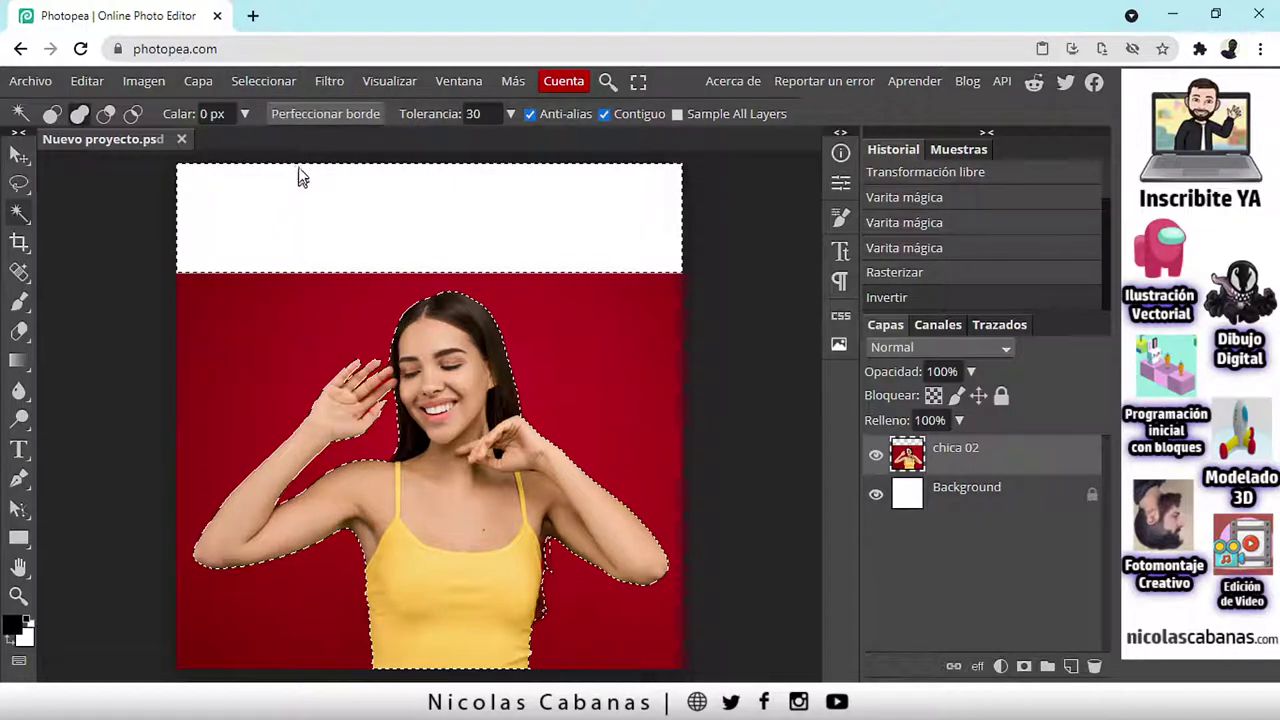
Step: Copy the selected woman and paste her as a new layer above chica 02
{"action": "left_click", "coordinate": [88, 81]}
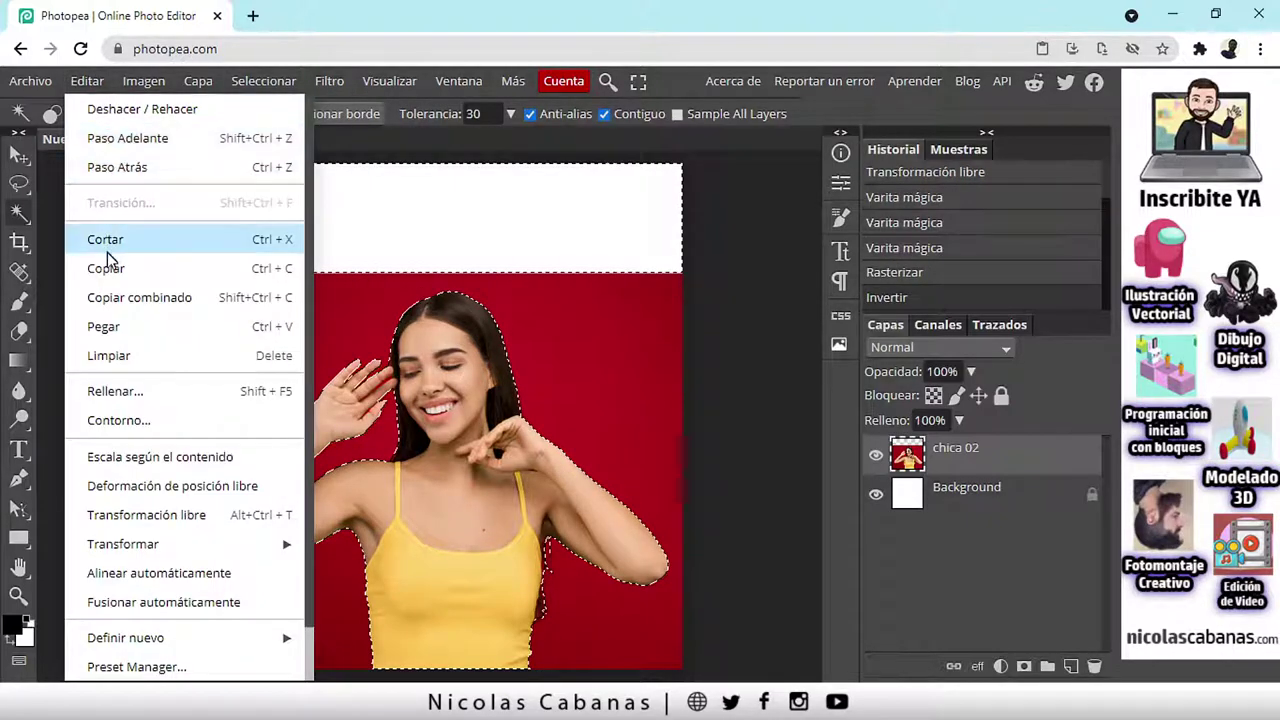
{"action": "left_click", "coordinate": [80, 82]}
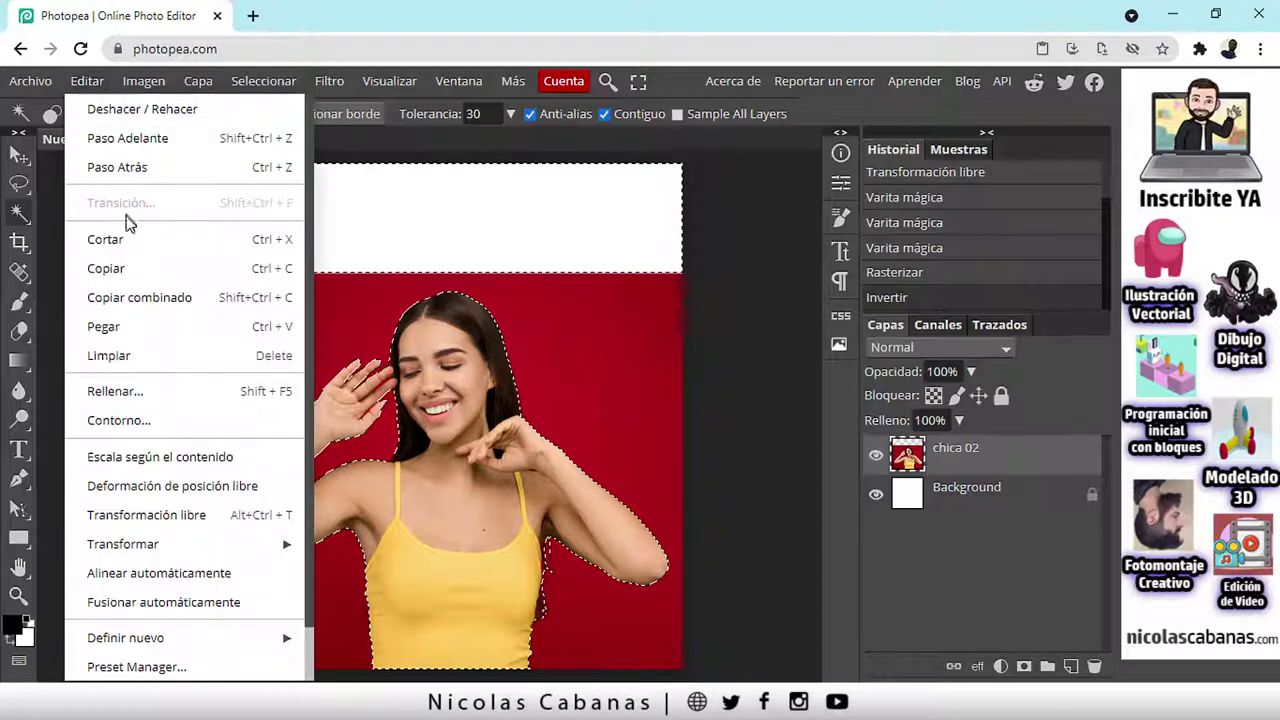
{"action": "left_click", "coordinate": [104, 326]}
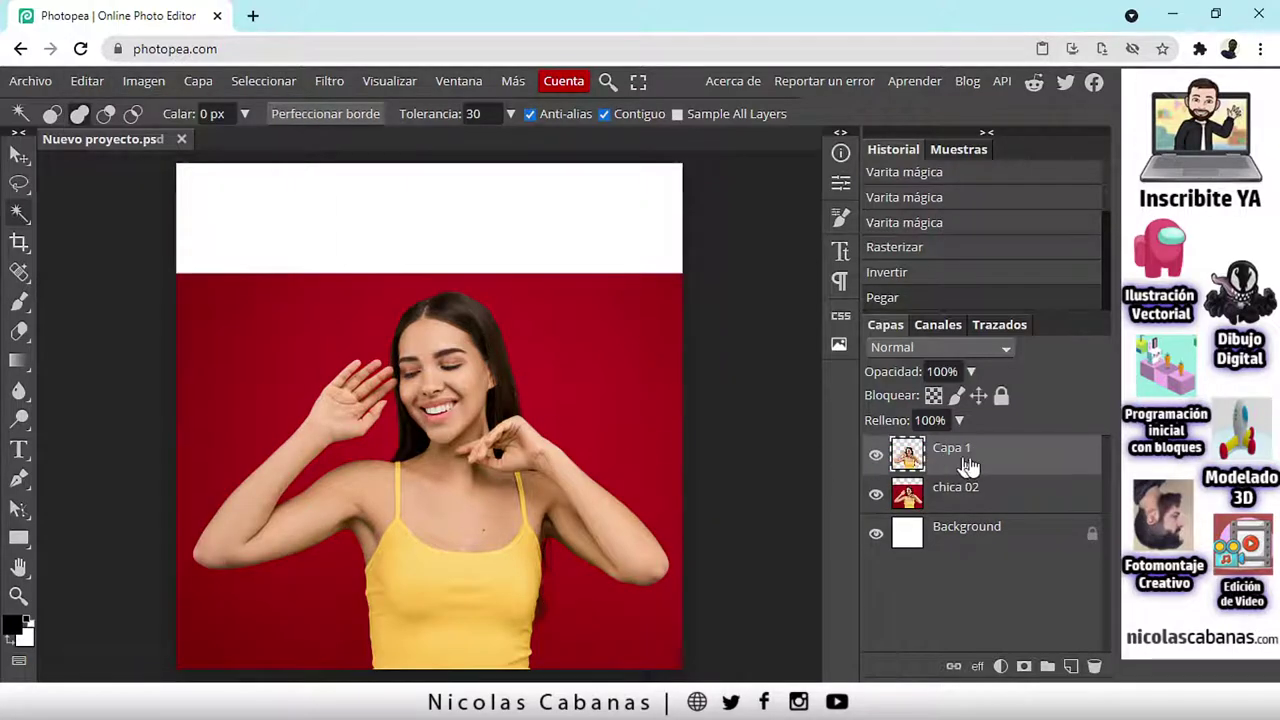
Step: Hide the chica 02 layer temporarily and check the cutout's edges around the hand, hair and face
{"action": "left_click", "coordinate": [876, 496]}
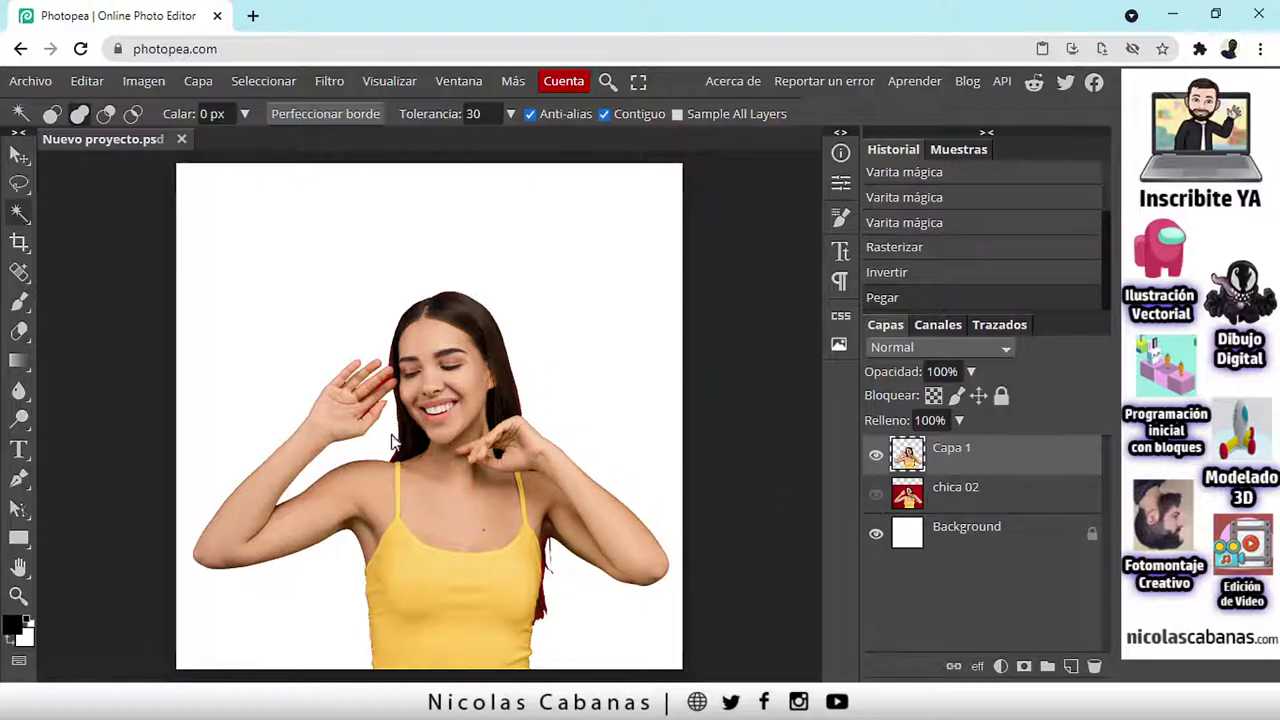
{"action": "scroll", "coordinate": [390, 432], "scroll_direction": "up", "scroll_amount": 5}
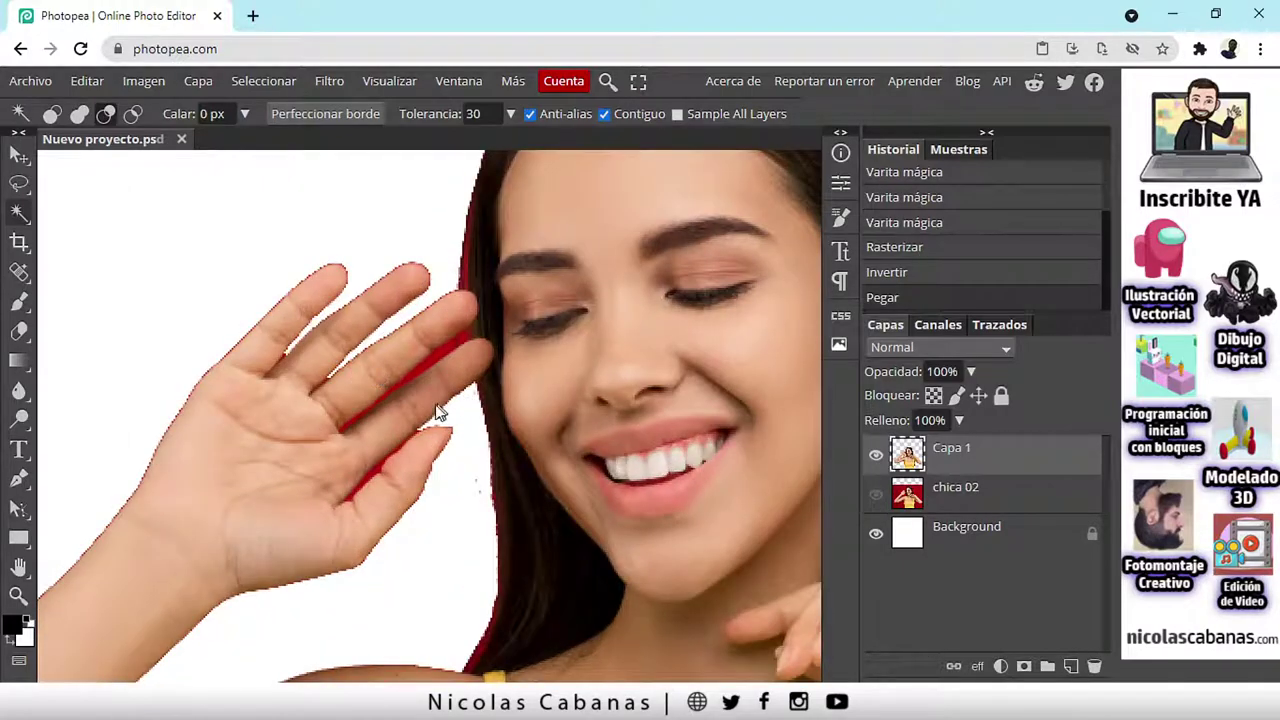
{"action": "scroll", "coordinate": [444, 410], "scroll_direction": "down", "scroll_amount": 6}
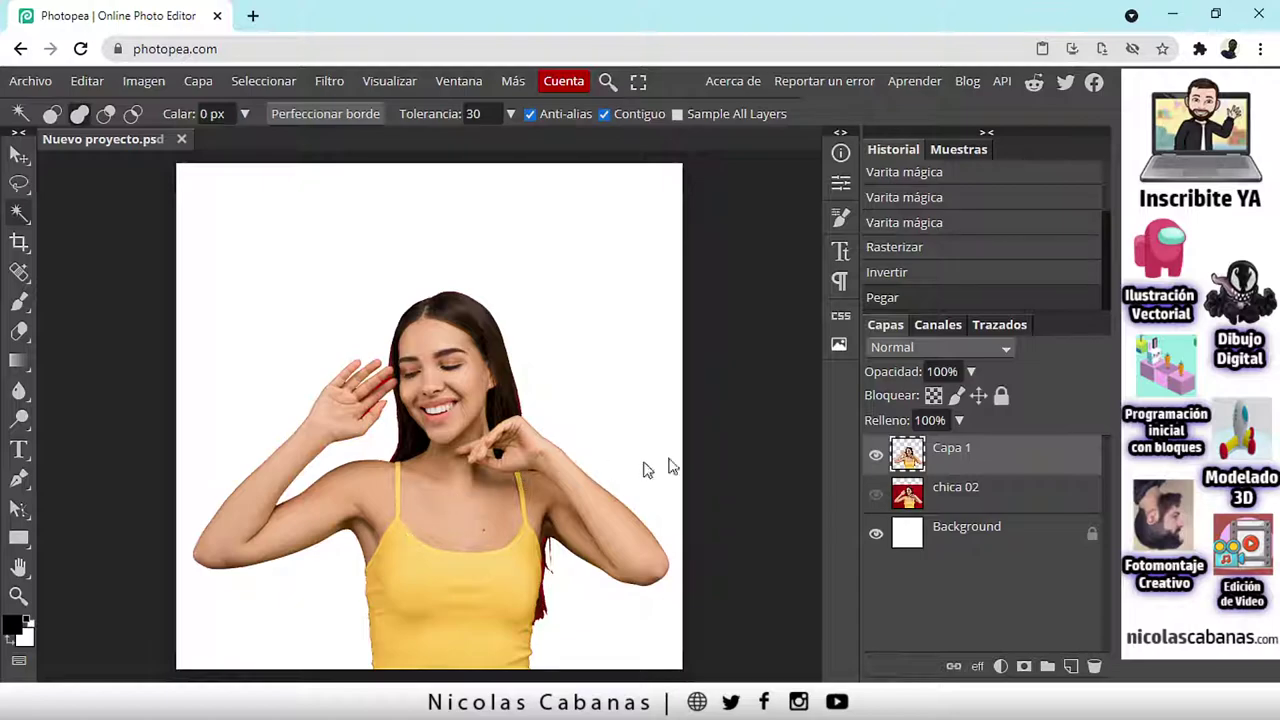
{"action": "left_click", "coordinate": [878, 495]}
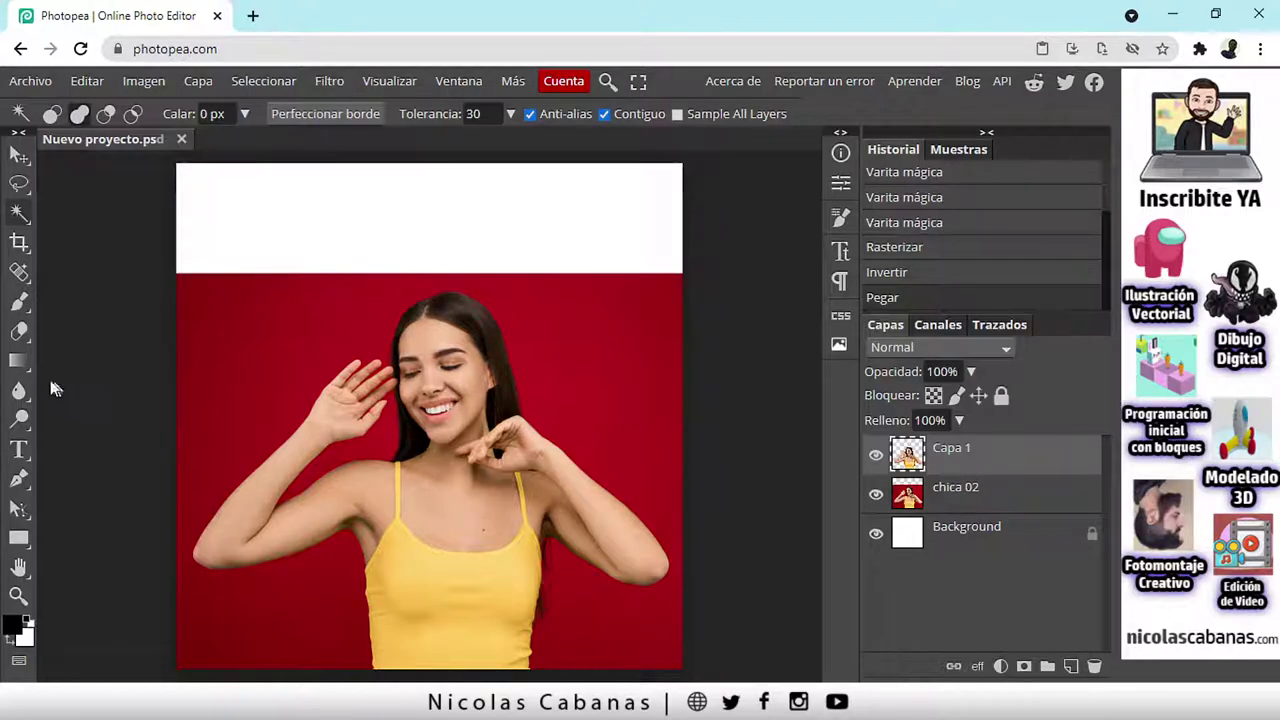
Step: Choose the Gradient tool and set the foreground color to dark red 83070b sampled from the photo's upper corner
{"action": "left_click", "coordinate": [18, 361]}
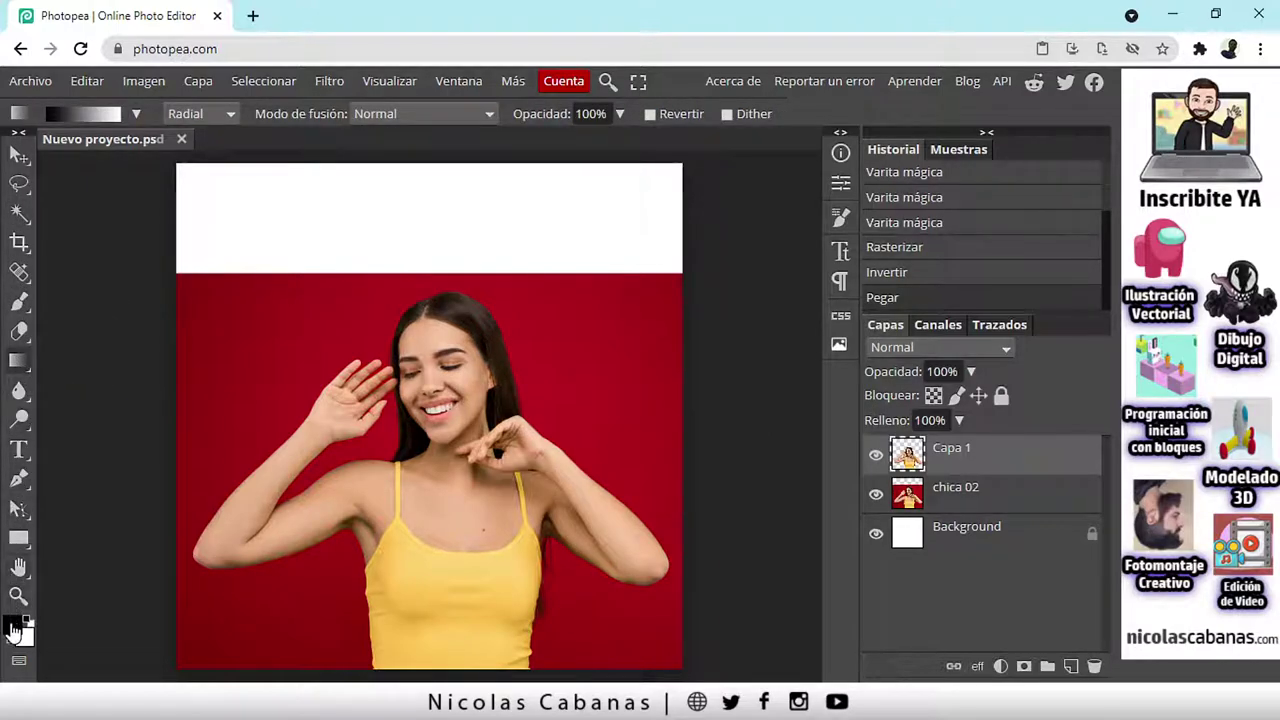
{"action": "left_click", "coordinate": [14, 626]}
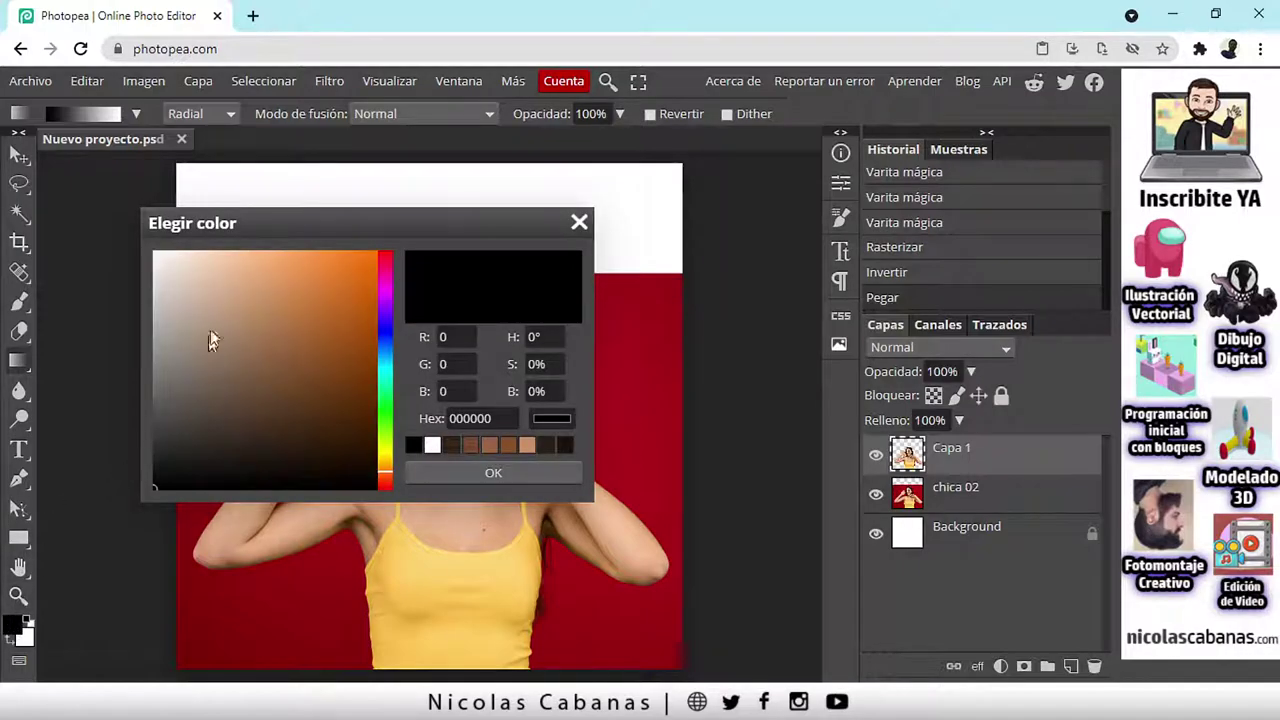
{"action": "left_click_drag", "start_coordinate": [222, 226], "coordinate": [508, 249]}
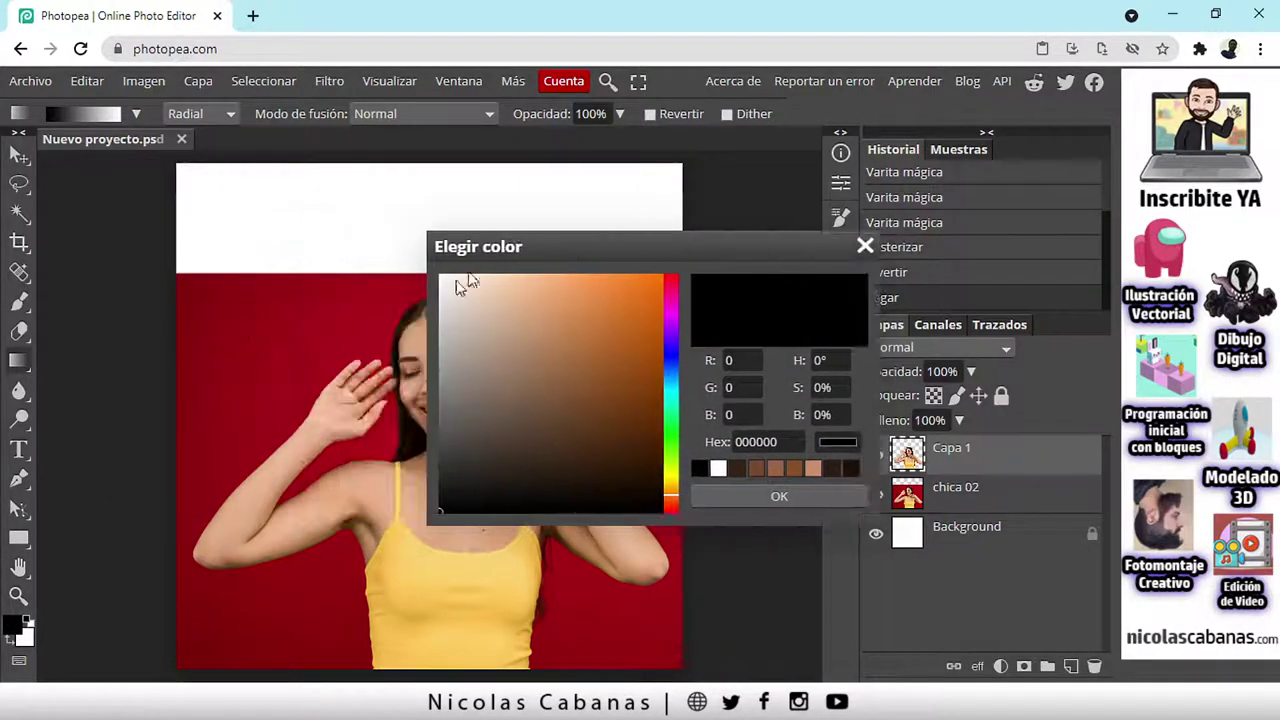
{"action": "left_click", "coordinate": [197, 288]}
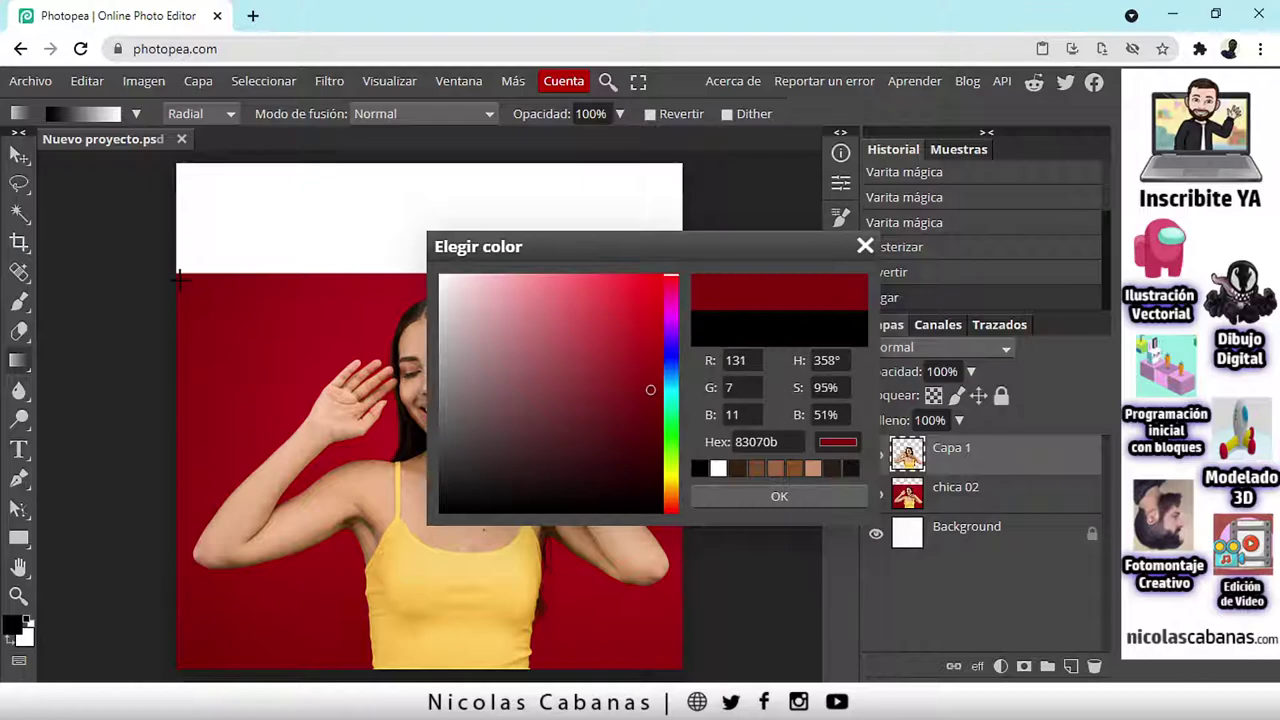
{"action": "left_click", "coordinate": [765, 498]}
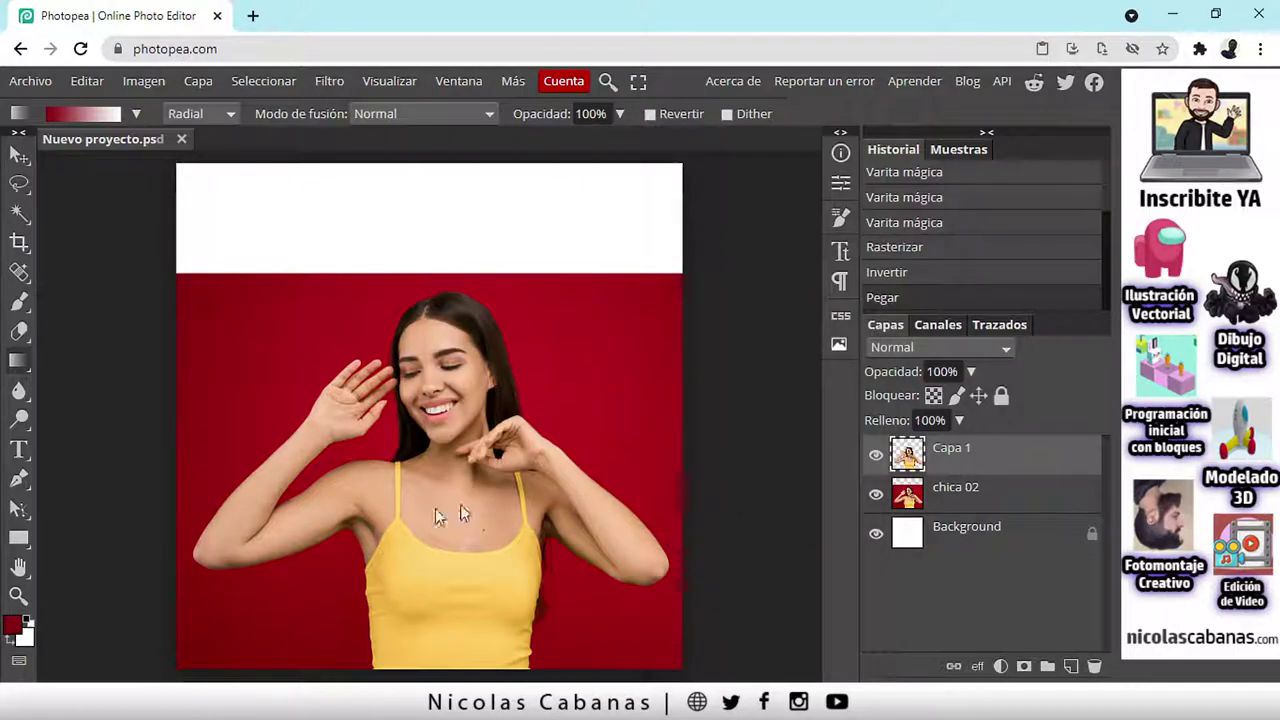
Step: Set the background color to the brighter red sampled from the photo beside the woman's neck
{"action": "left_click", "coordinate": [30, 648]}
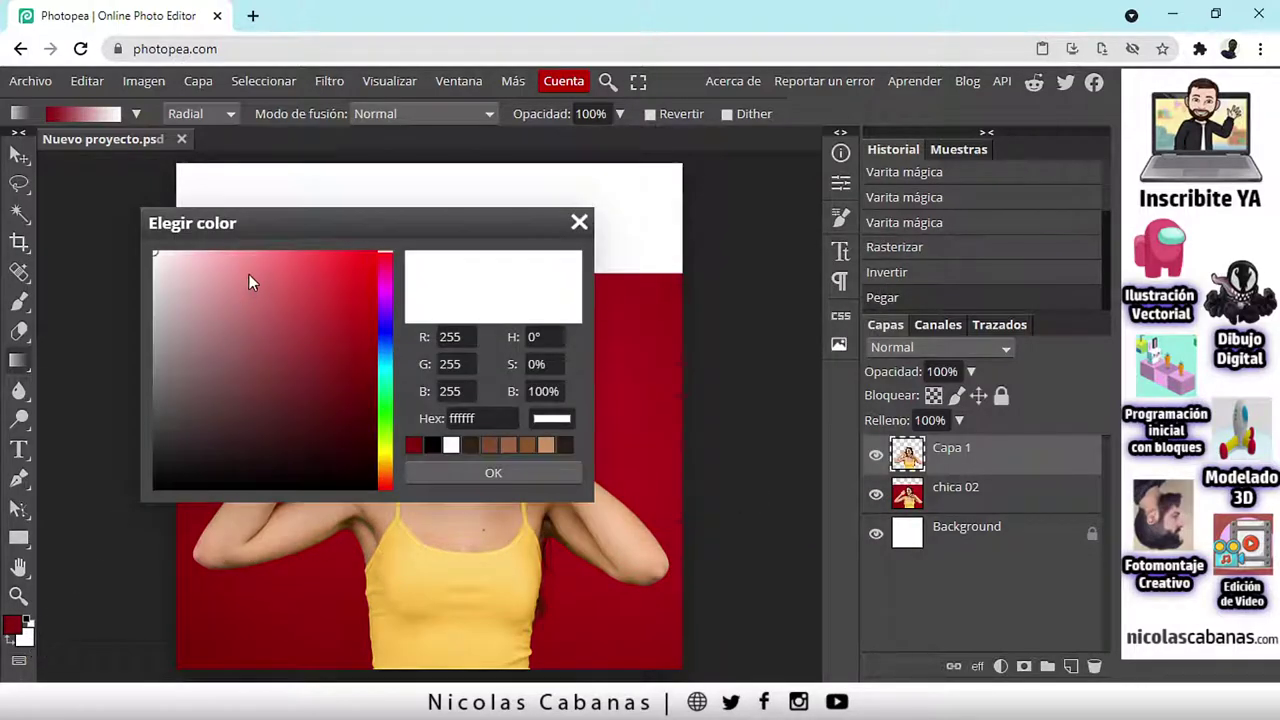
{"action": "left_click_drag", "start_coordinate": [249, 222], "coordinate": [607, 222]}
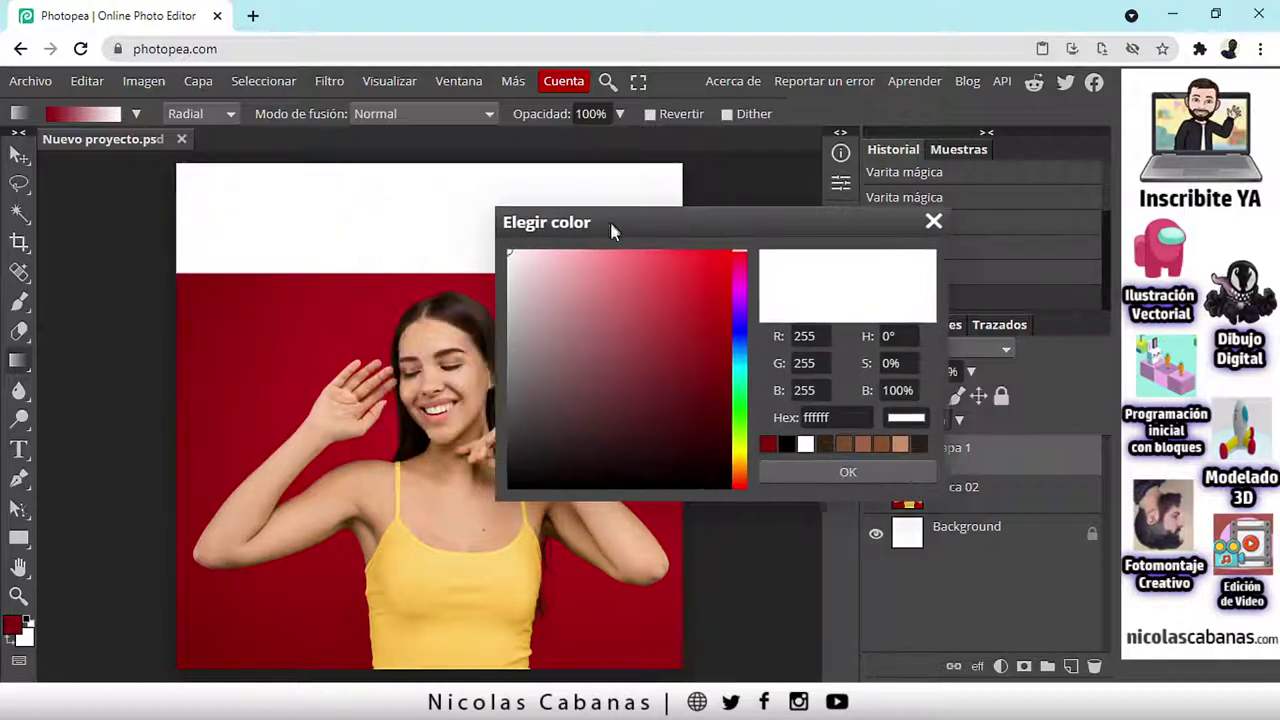
{"action": "left_click", "coordinate": [386, 452]}
{"action": "left_click", "coordinate": [838, 470]}
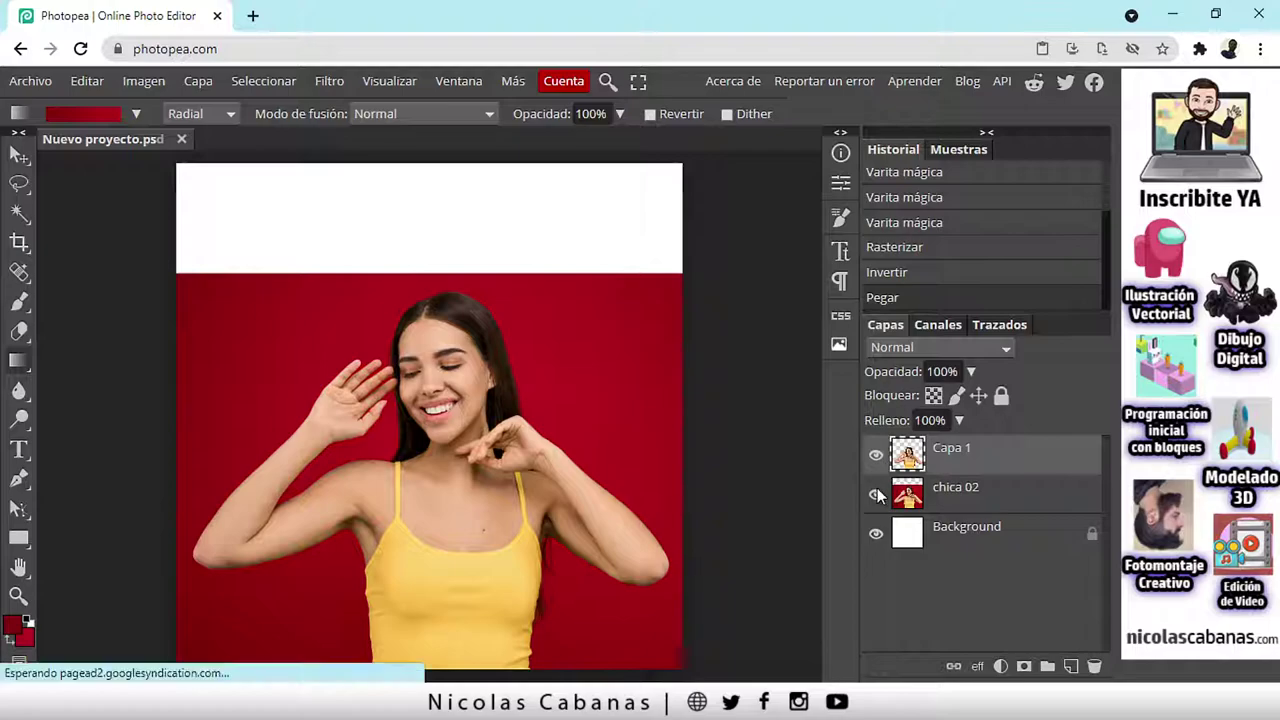
Step: Hide the chica 02 layer and add a new layer named degradado directly beneath the woman's cutout
{"action": "left_click", "coordinate": [877, 490]}
{"action": "left_click", "coordinate": [1069, 667]}
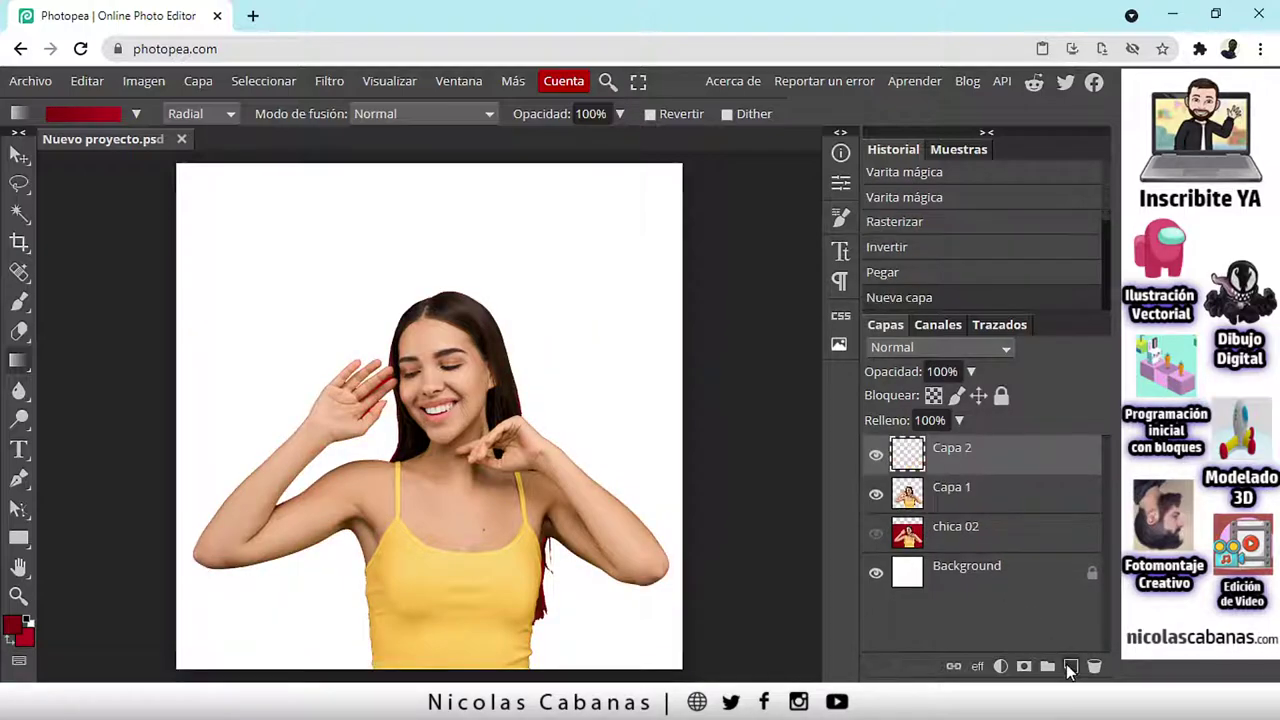
{"action": "left_click_drag", "start_coordinate": [977, 463], "coordinate": [974, 516]}
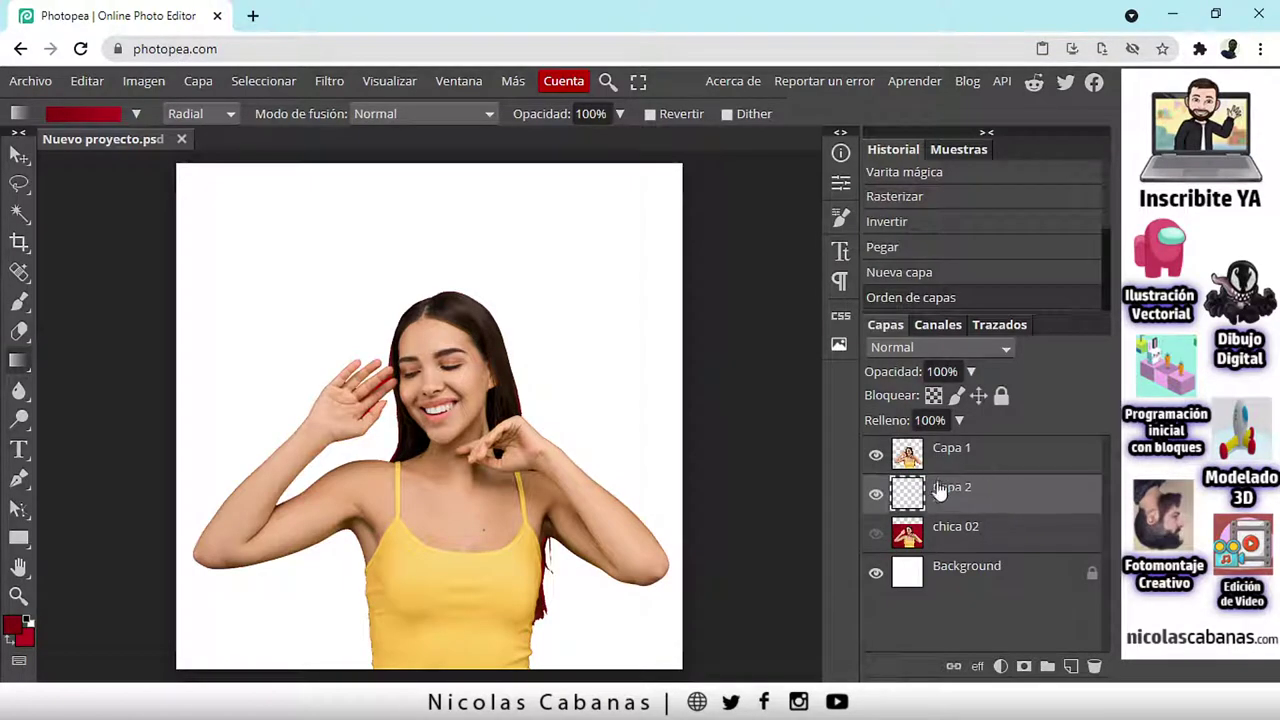
{"action": "double_click", "coordinate": [956, 490]}
{"action": "type", "text": "degradado"}
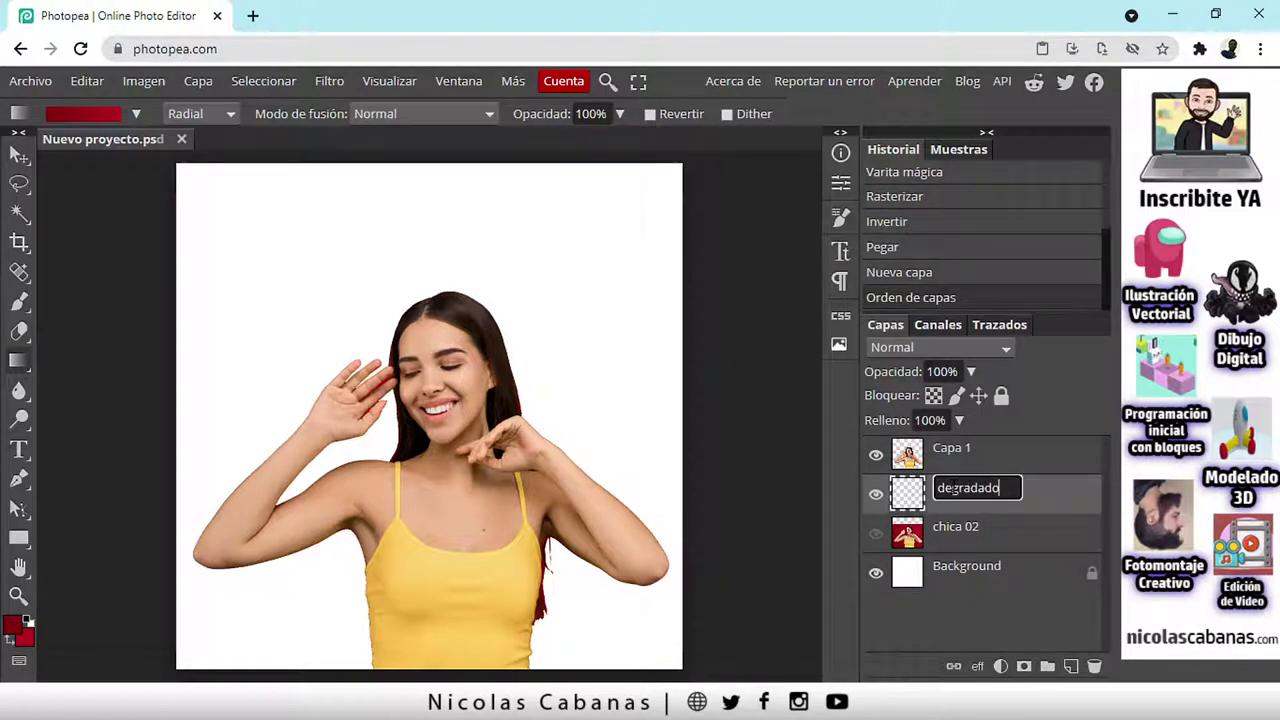
{"action": "key", "text": "Return"}
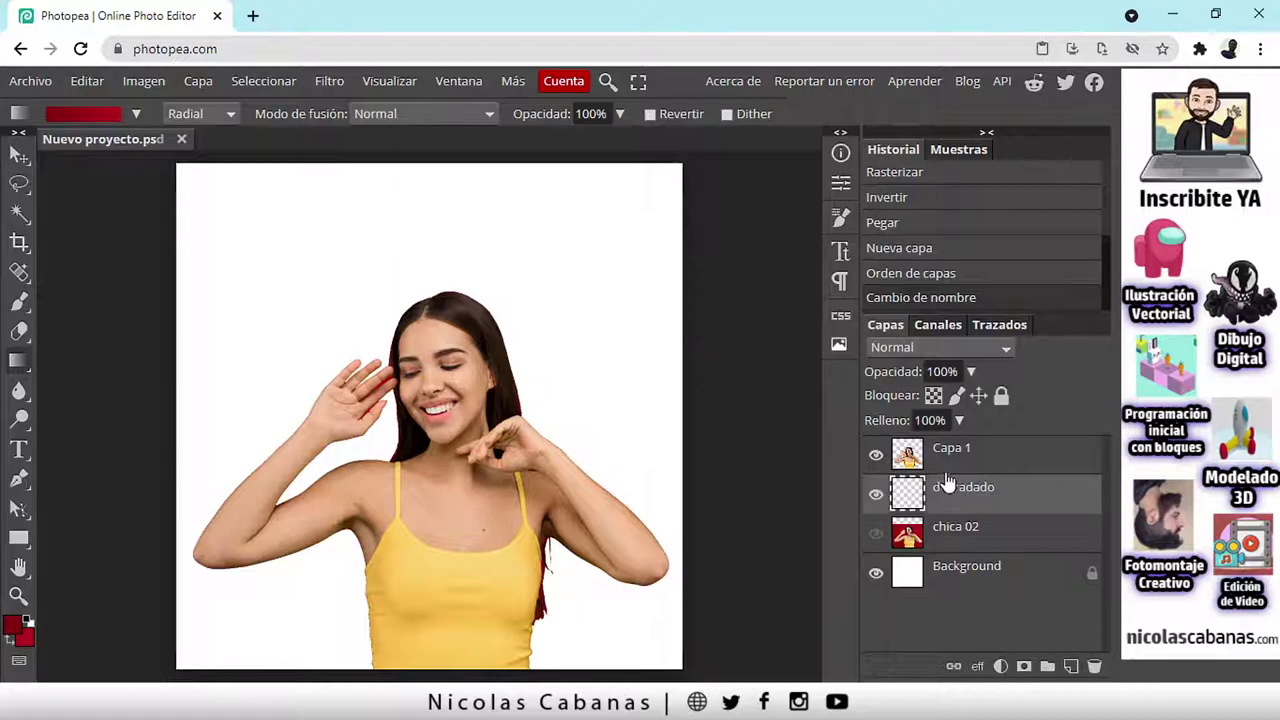
Step: Rename the woman's cutout layer, Capa 1, as chica
{"action": "left_click", "coordinate": [955, 453]}
{"action": "double_click", "coordinate": [955, 453]}
{"action": "type", "text": "c"}
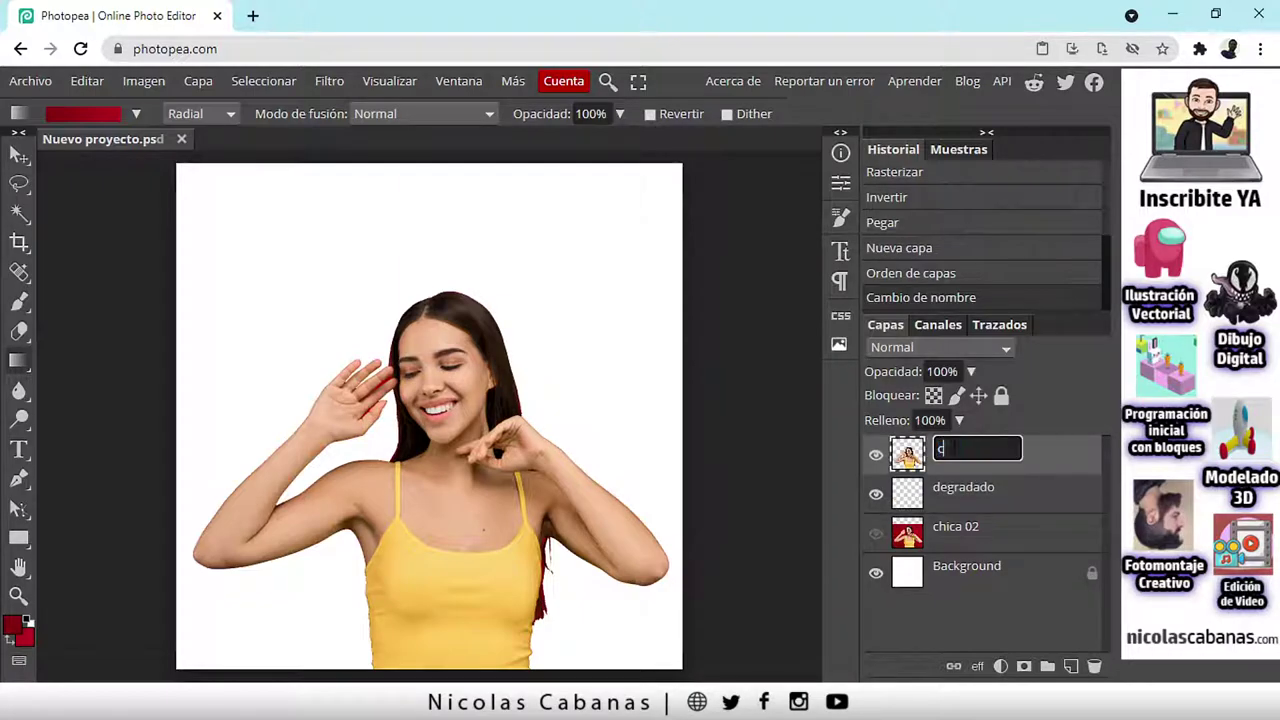
{"action": "key", "text": "Return"}
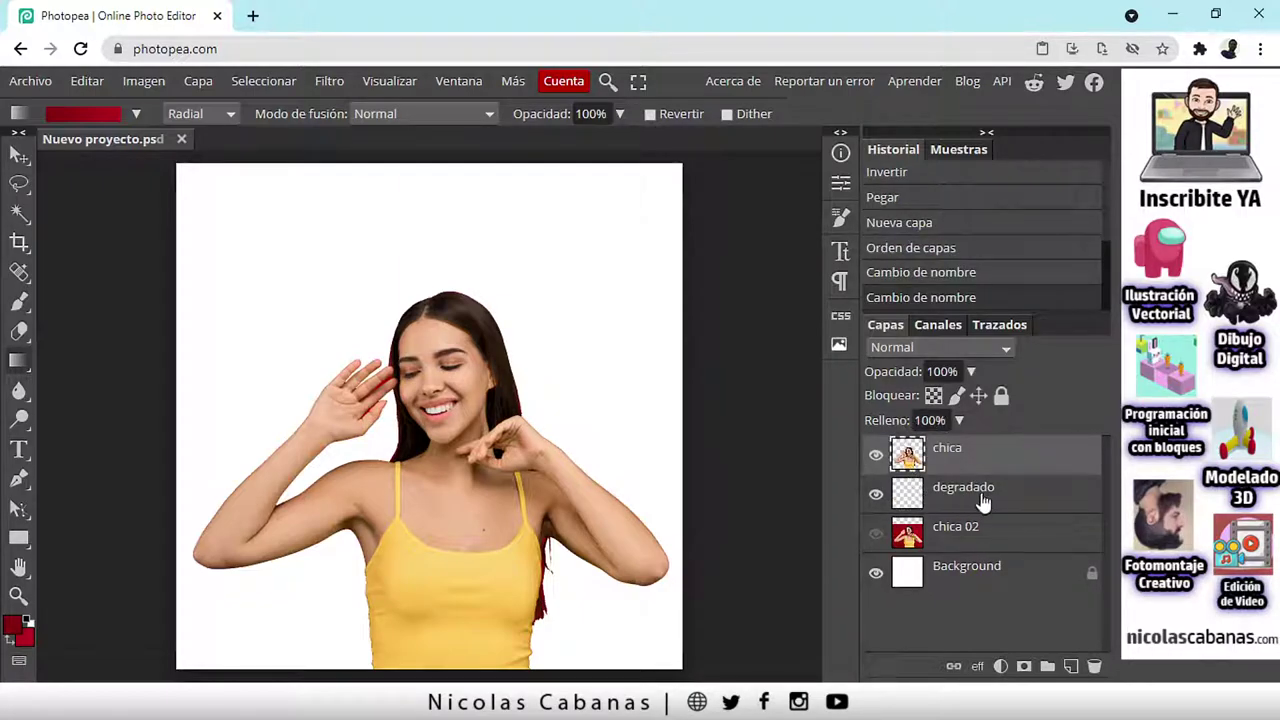
Step: Make degradado the active layer and set the Gradient tool to the Radial style with the foreground-to-background red gradient
{"action": "left_click", "coordinate": [983, 493]}
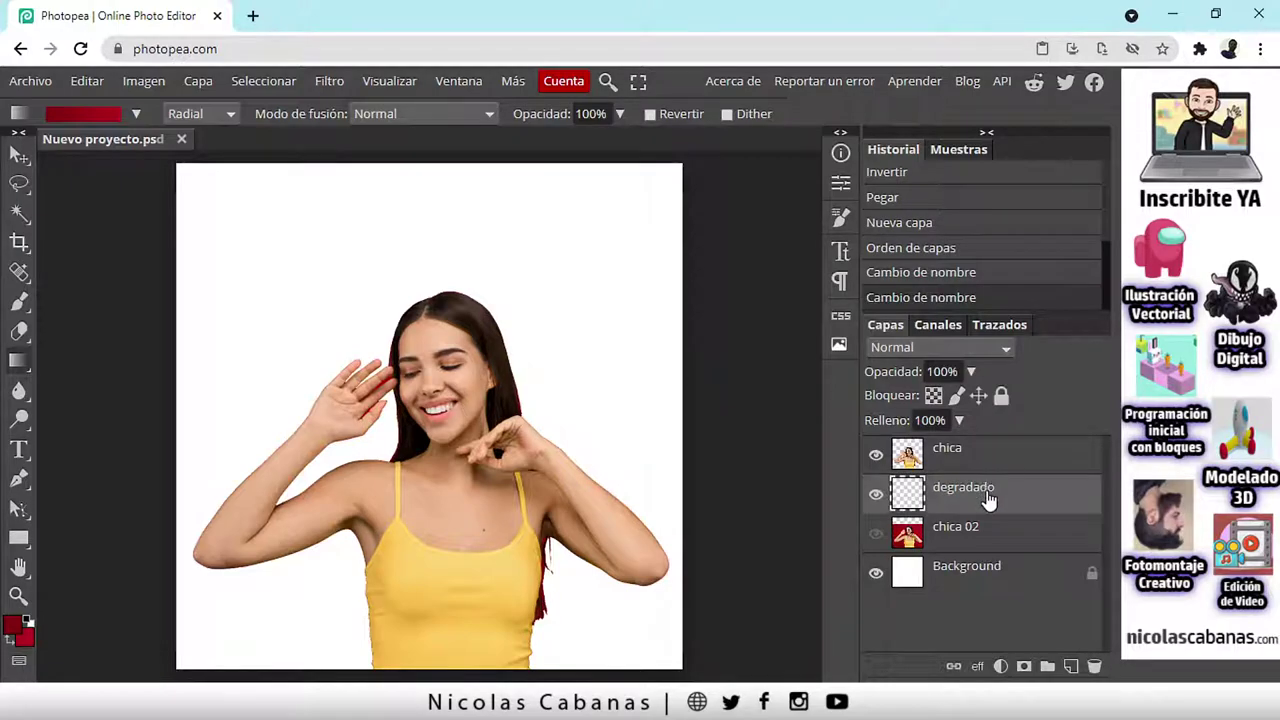
{"action": "right_click", "coordinate": [22, 365]}
{"action": "left_click", "coordinate": [86, 364]}
{"action": "left_click", "coordinate": [184, 114]}
{"action": "left_click", "coordinate": [186, 135]}
{"action": "left_click", "coordinate": [197, 114]}
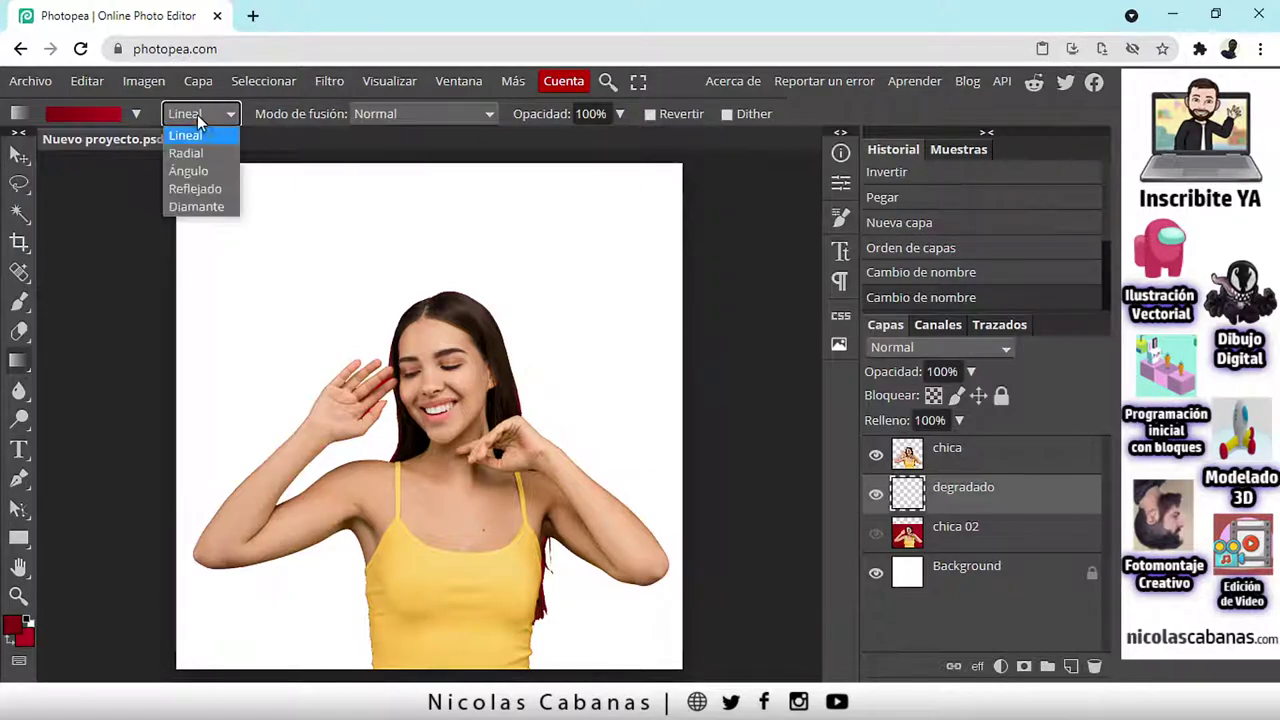
{"action": "left_click", "coordinate": [195, 154]}
{"action": "left_click", "coordinate": [200, 116]}
{"action": "left_click", "coordinate": [198, 137]}
{"action": "left_click", "coordinate": [200, 115]}
{"action": "left_click", "coordinate": [204, 150]}
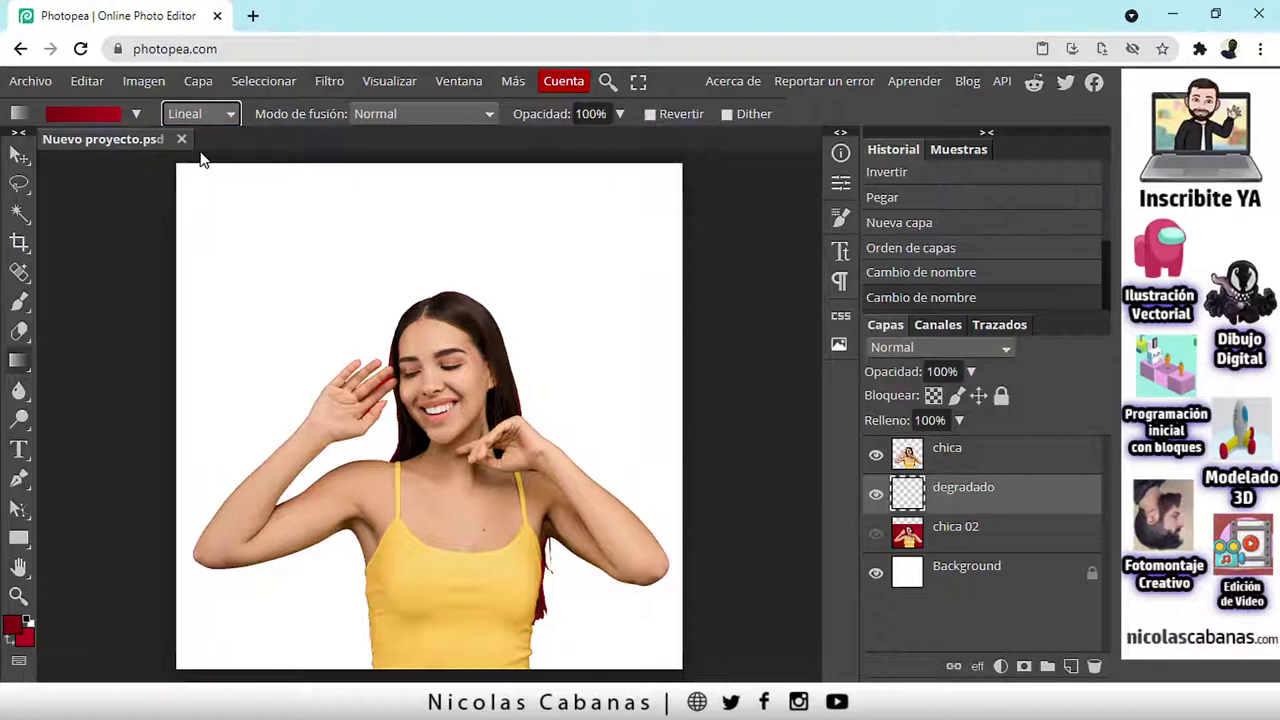
{"action": "left_click", "coordinate": [137, 115]}
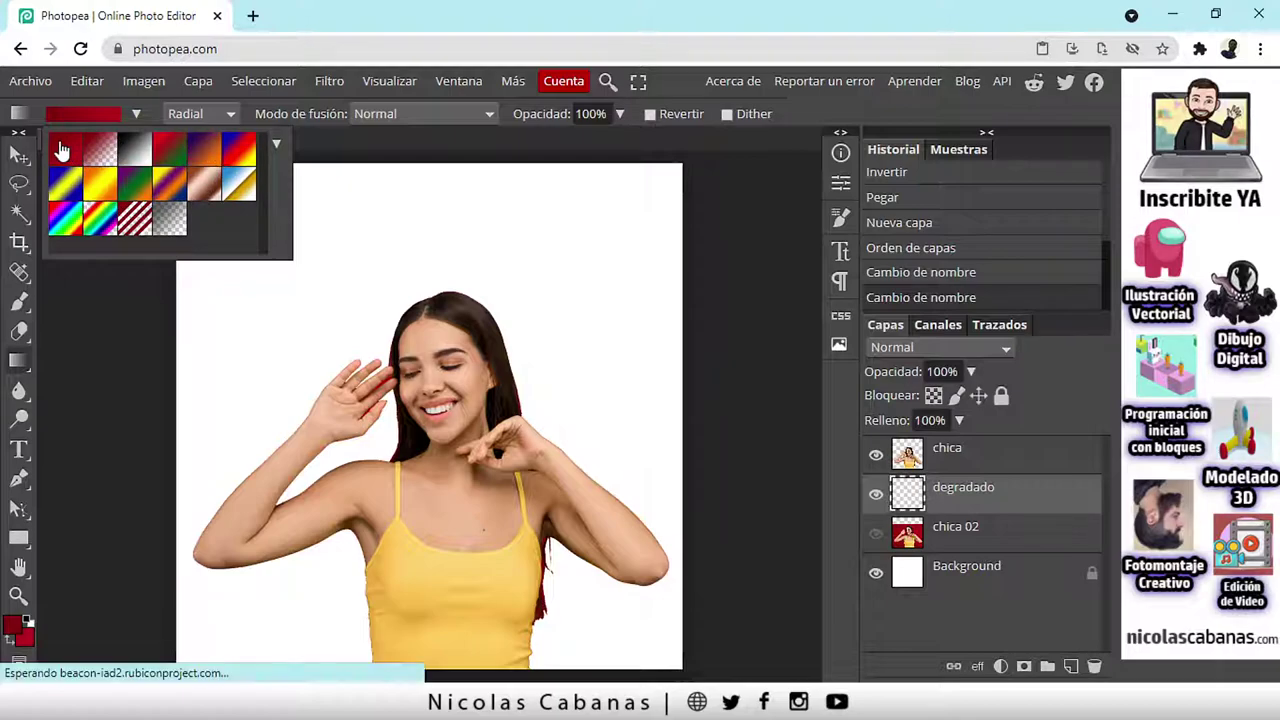
{"action": "left_click", "coordinate": [825, 118]}
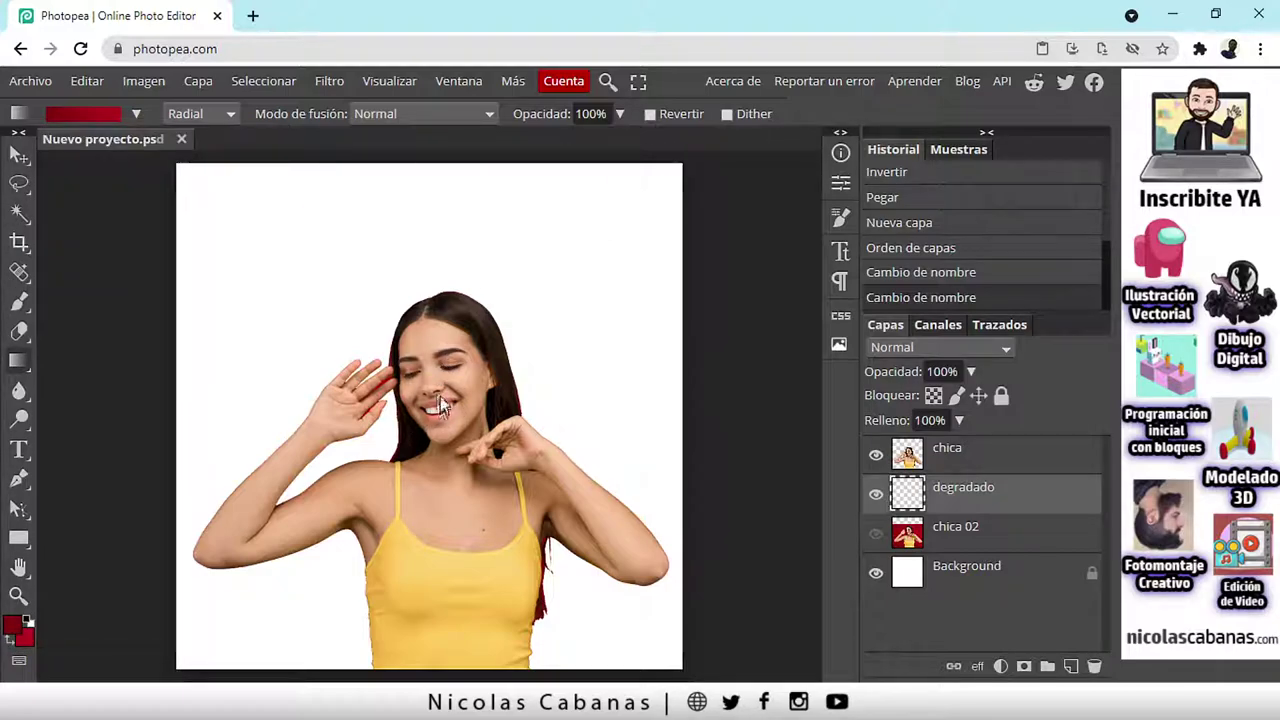
Step: Fill degradado with a dark-centred radial gradient from the woman's face toward the canvas's upper-right corner, and hide chica to check it
{"action": "left_click_drag", "start_coordinate": [437, 415], "coordinate": [455, 386]}
{"action": "left_click_drag", "start_coordinate": [525, 328], "coordinate": [621, 216]}
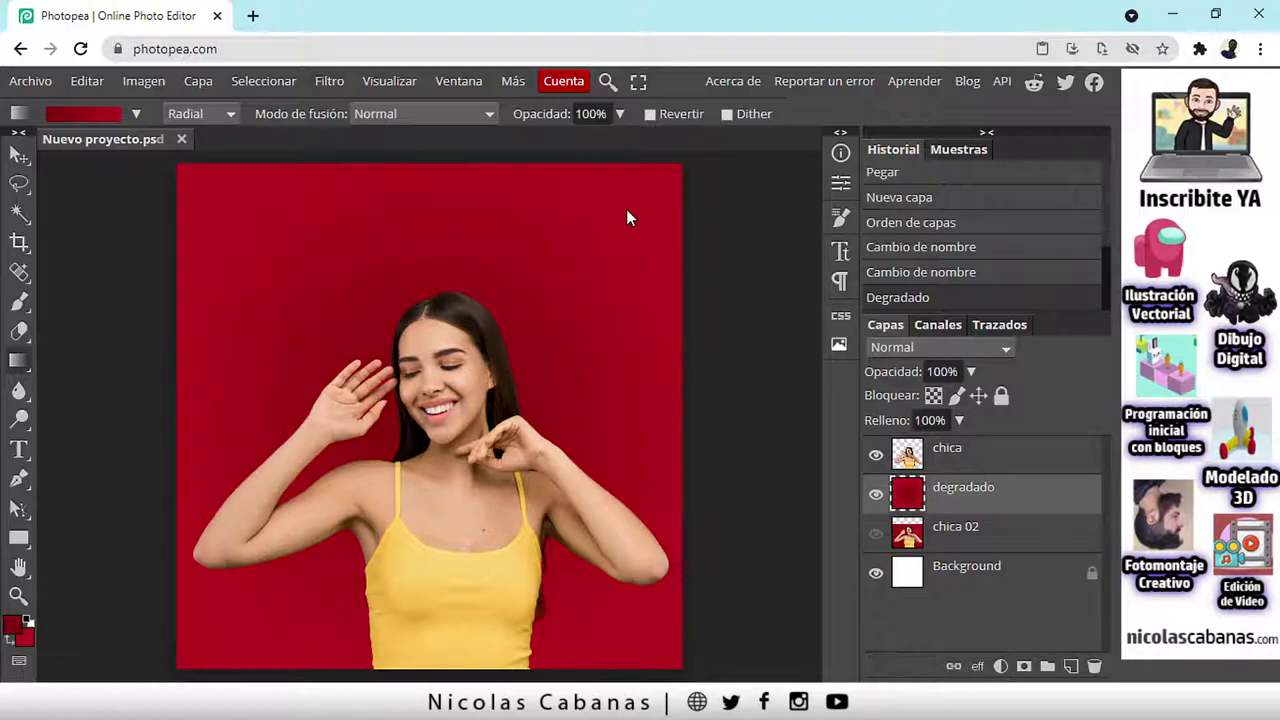
{"action": "left_click", "coordinate": [876, 454]}
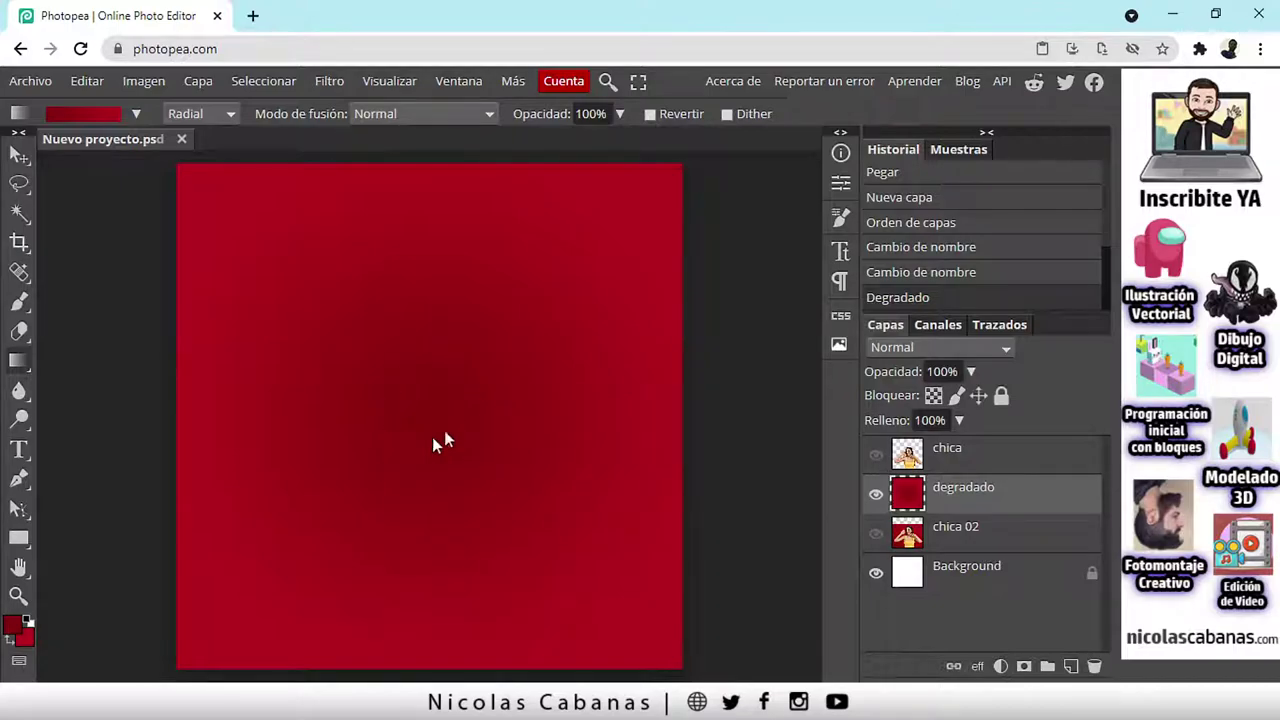
Step: Swap the foreground and background colors, redraw the radial gradient from the canvas's middle toward its upper-right corner, and show chica again
{"action": "left_click", "coordinate": [8, 642]}
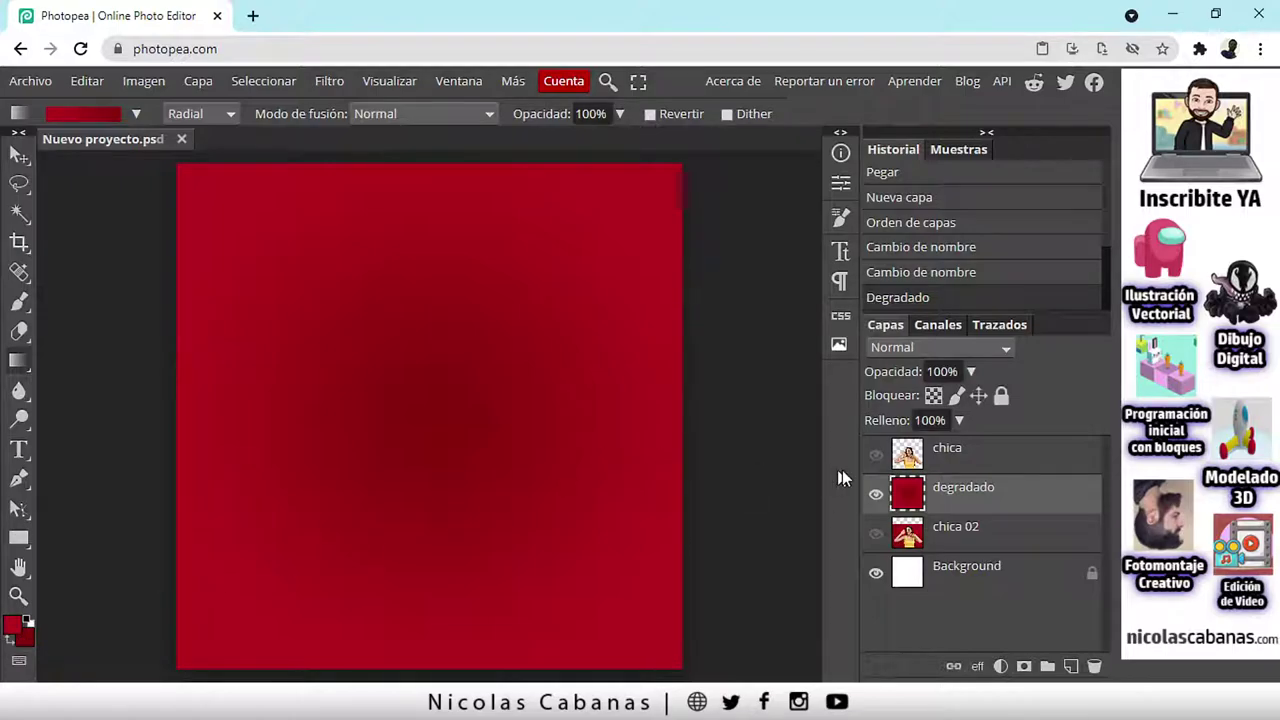
{"action": "left_click_drag", "start_coordinate": [428, 434], "coordinate": [604, 252]}
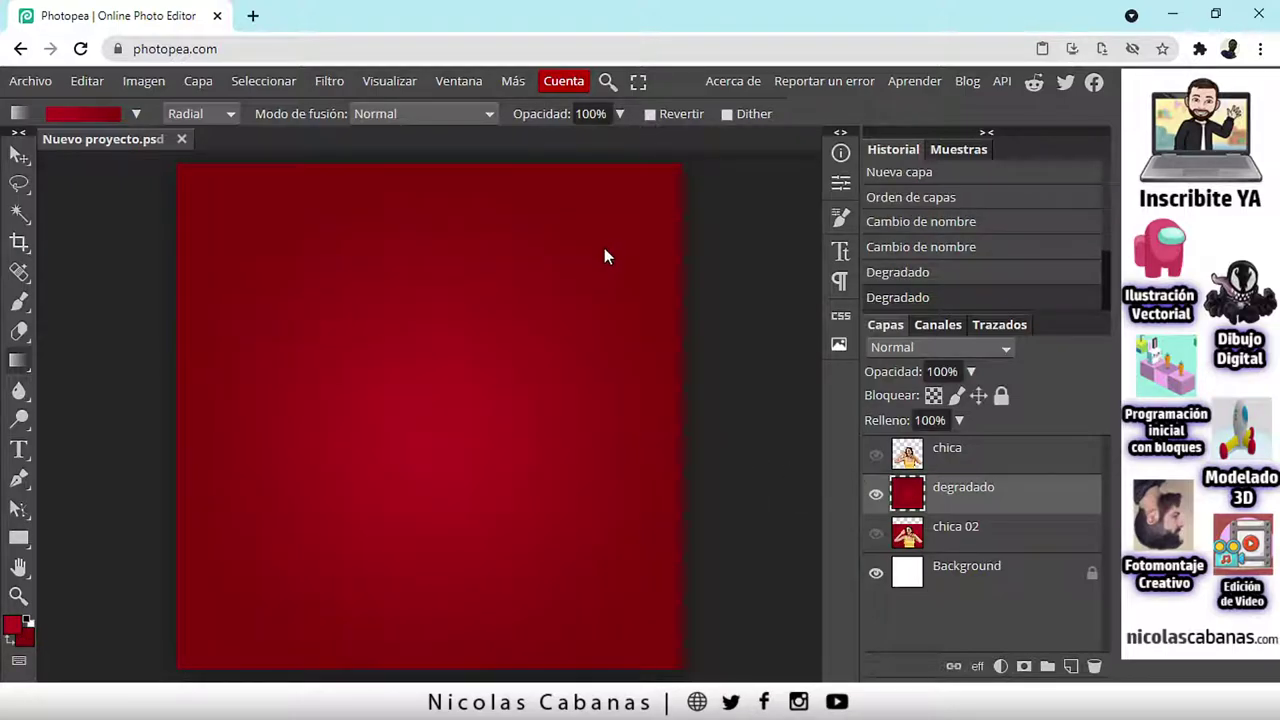
{"action": "left_click", "coordinate": [876, 455]}
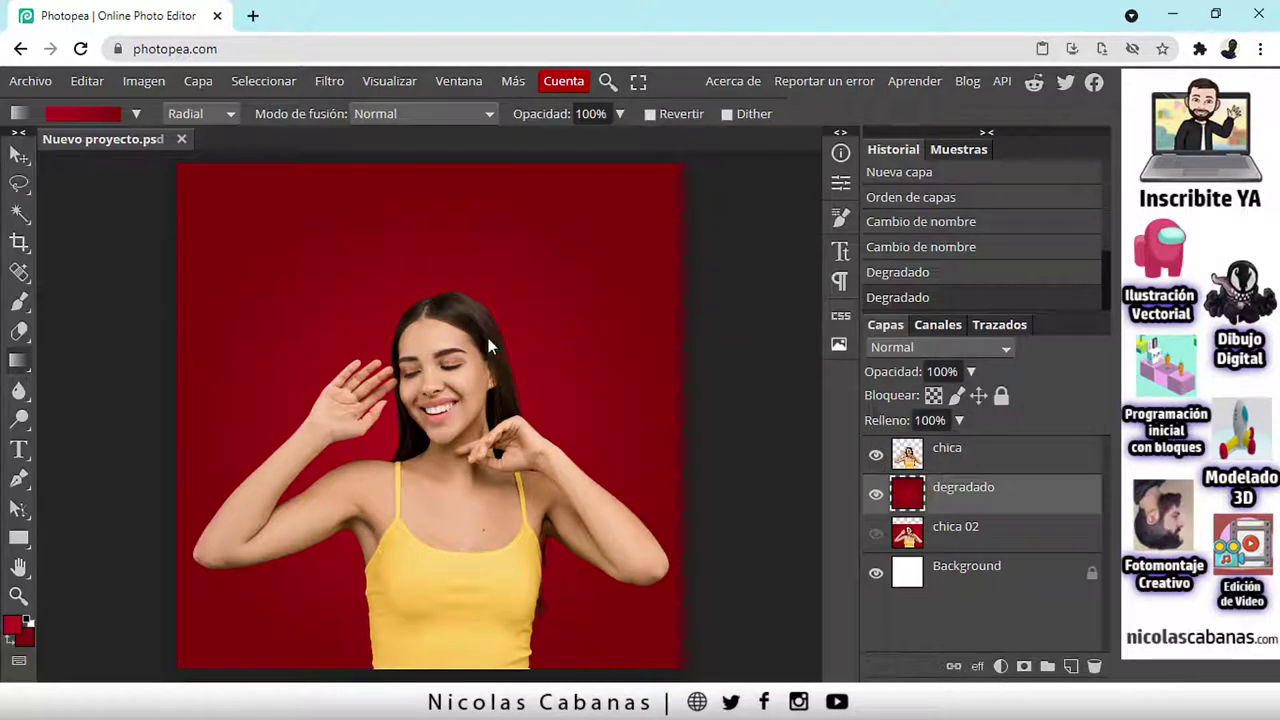
Step: Examine the cutout's edges around the fingers and hair up close, with and without the degradado background
{"action": "scroll", "coordinate": [386, 395], "scroll_direction": "up", "scroll_amount": 4}
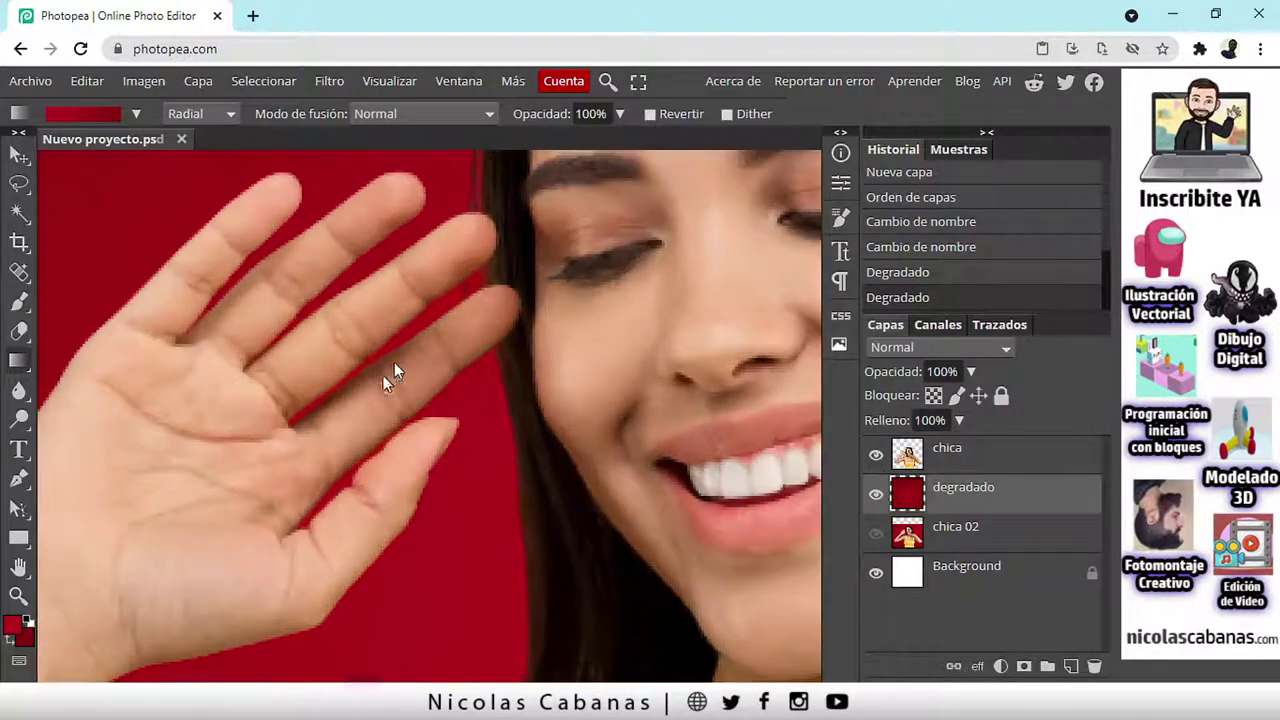
{"action": "left_click", "coordinate": [870, 507]}
{"action": "left_click", "coordinate": [870, 507]}
{"action": "left_click", "coordinate": [870, 507]}
{"action": "left_click", "coordinate": [870, 507]}
{"action": "scroll", "coordinate": [586, 454], "scroll_direction": "down", "scroll_amount": 4}
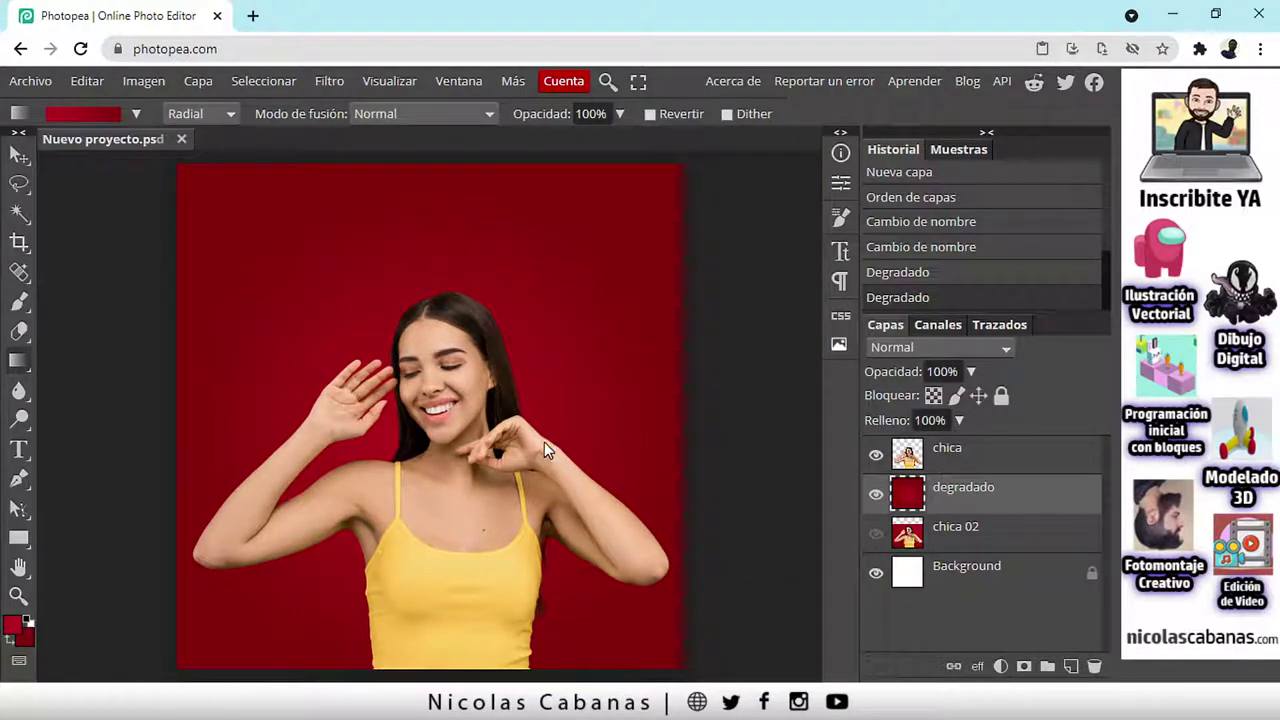
Step: Select the chica layer with the Move tool and compare the woman's torso and arms with the holes in the queso.jpg reference
{"action": "left_click", "coordinate": [957, 462]}
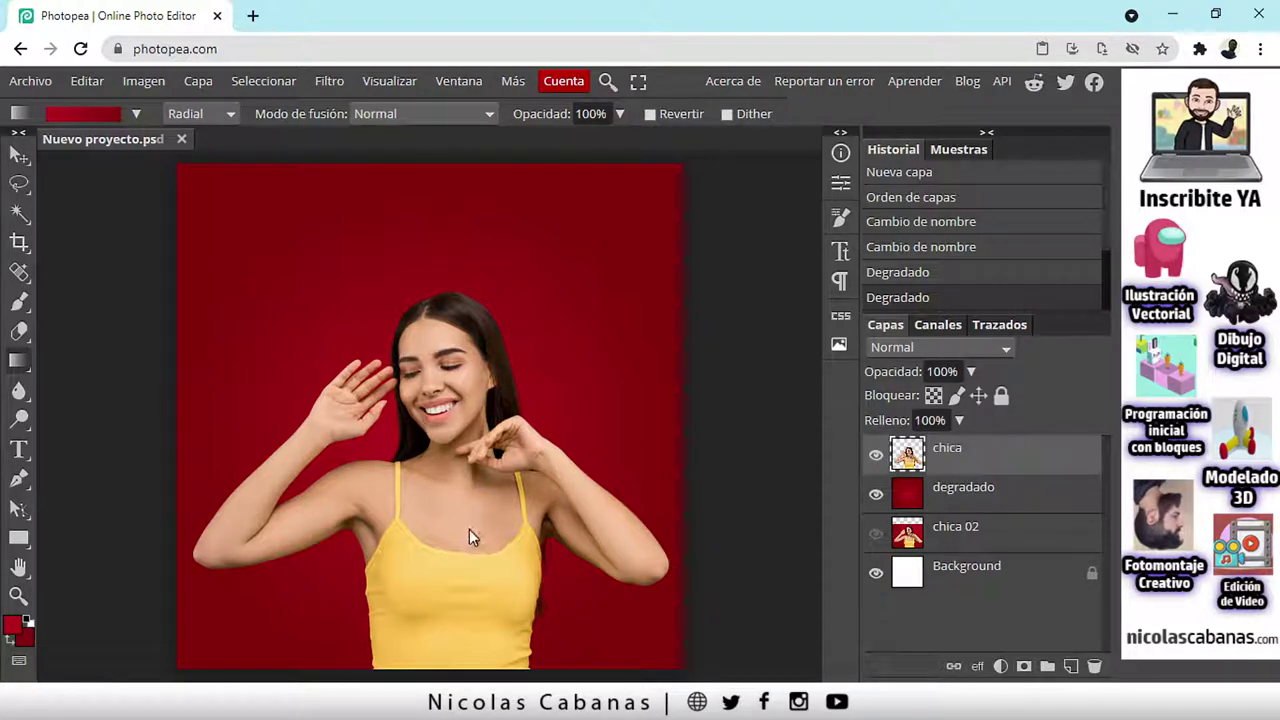
{"action": "key", "text": "alt+Tab"}
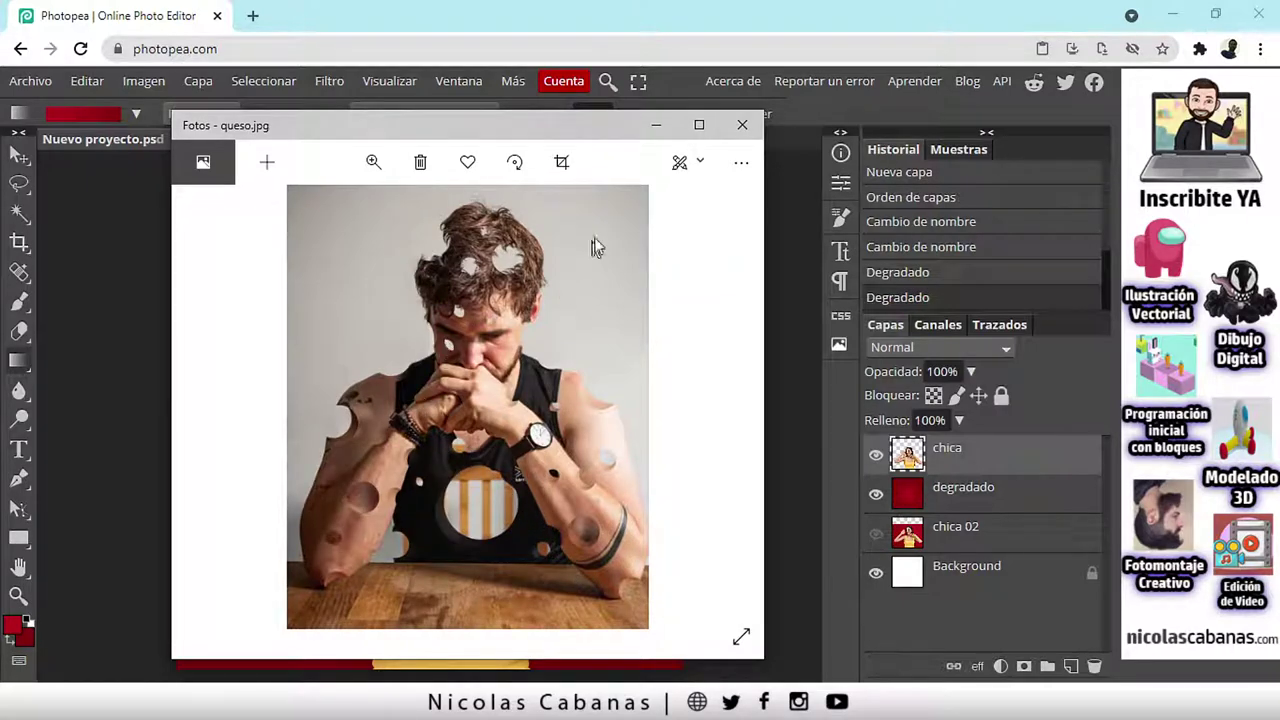
{"action": "left_click", "coordinate": [656, 127]}
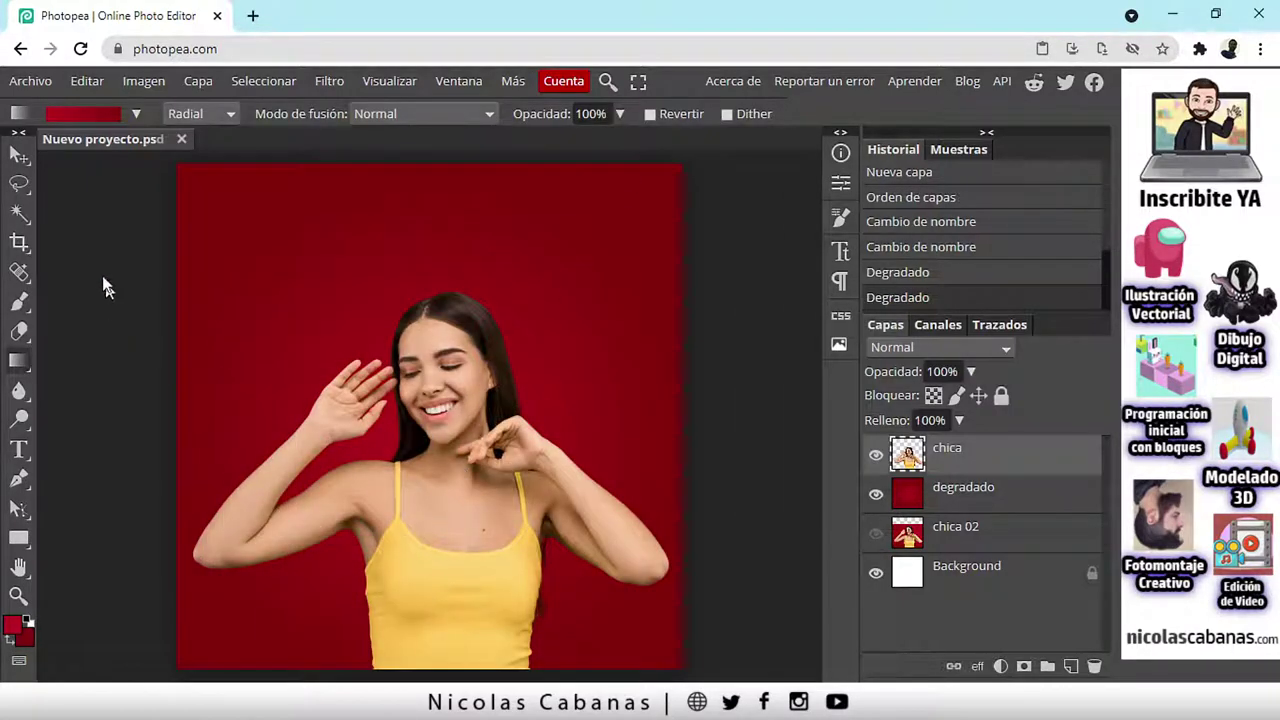
{"action": "left_click", "coordinate": [20, 156]}
{"action": "scroll", "coordinate": [352, 578], "scroll_direction": "up", "scroll_amount": 1}
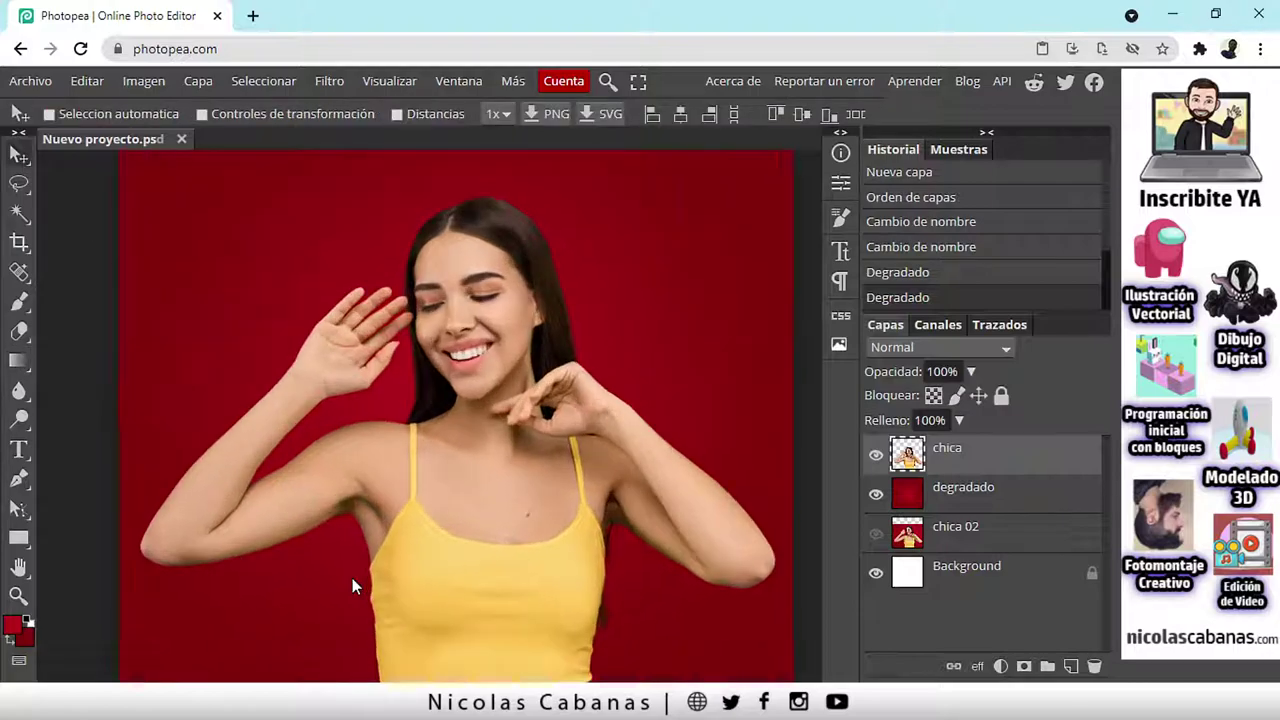
{"action": "left_click_drag", "start_coordinate": [491, 530], "coordinate": [461, 474]}
{"action": "scroll", "coordinate": [490, 388], "scroll_direction": "up", "scroll_amount": 1}
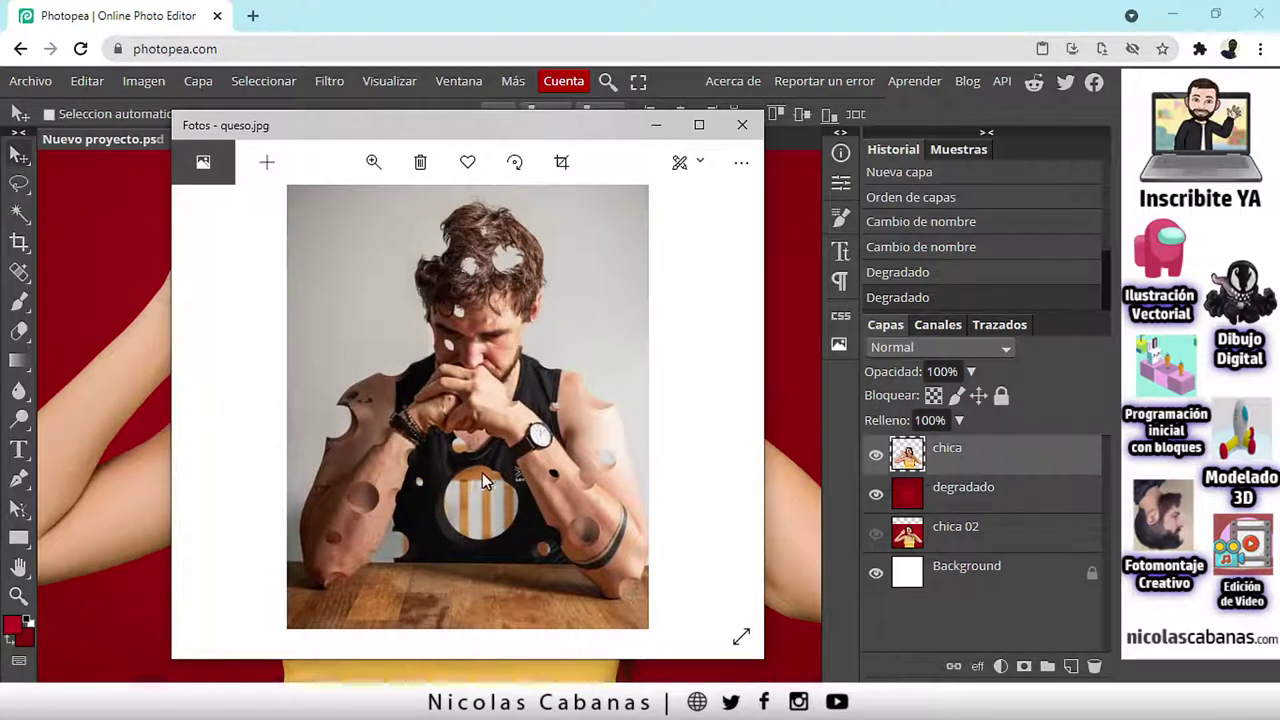
{"action": "left_click", "coordinate": [647, 124]}
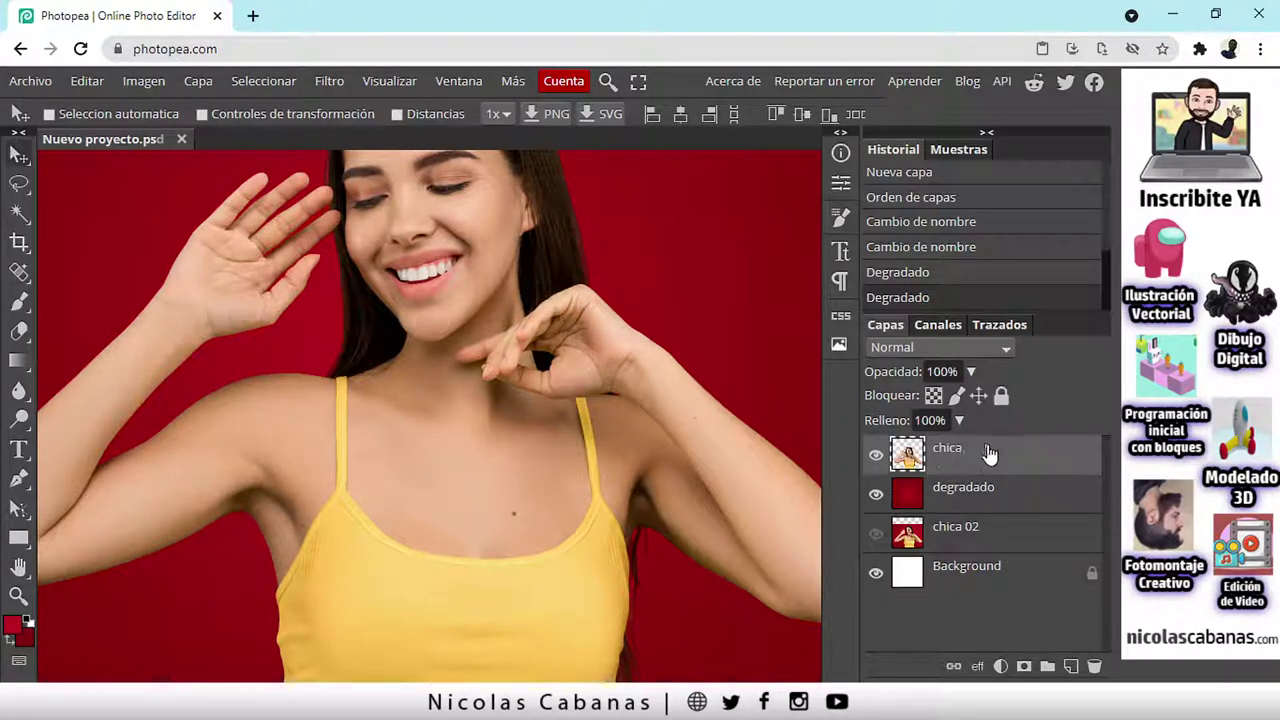
Step: Add a raster mask to the chica layer and set the brush to 129 px with 100% hardness
{"action": "left_click", "coordinate": [1024, 666]}
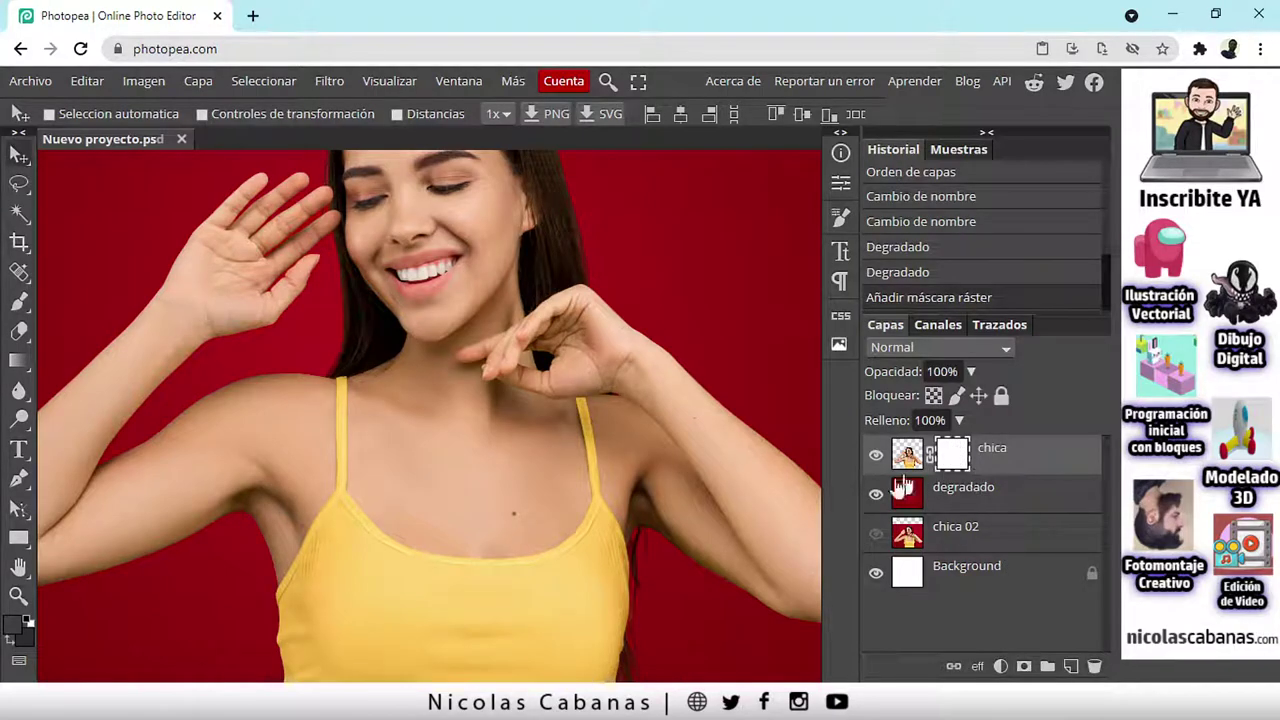
{"action": "left_click", "coordinate": [21, 301]}
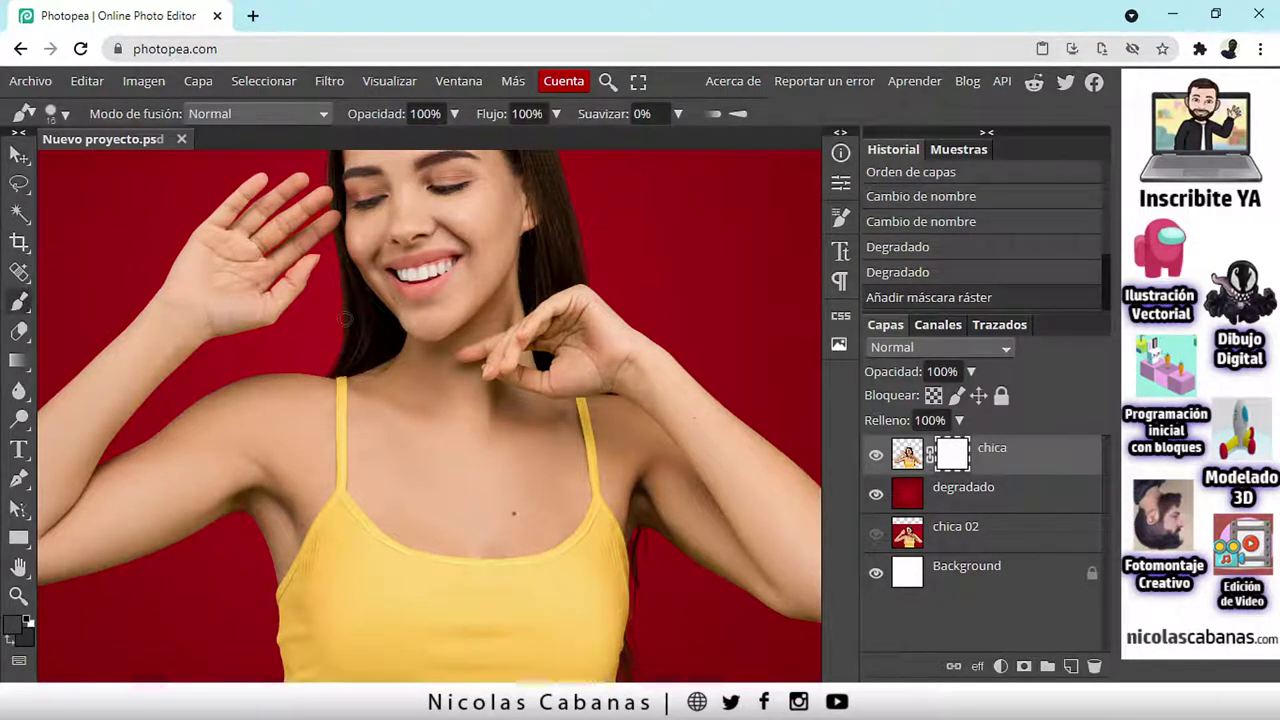
{"action": "left_click", "coordinate": [65, 116]}
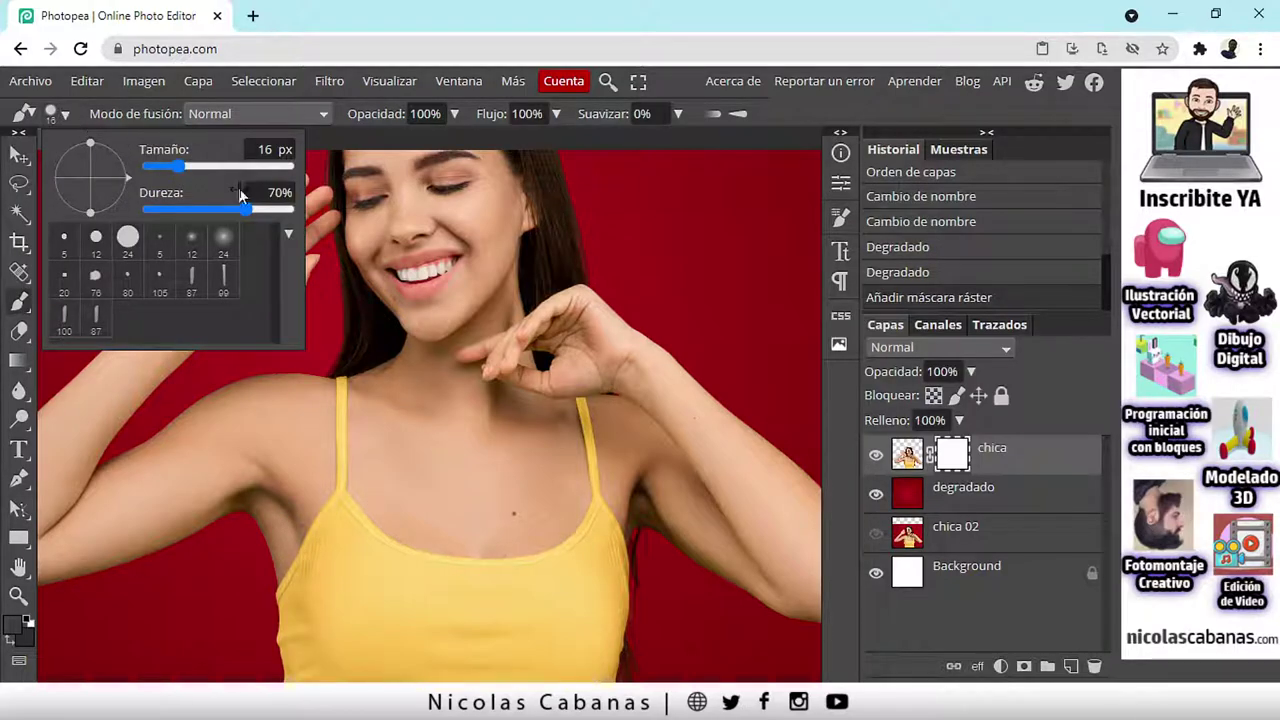
{"action": "left_click_drag", "start_coordinate": [245, 209], "coordinate": [298, 209]}
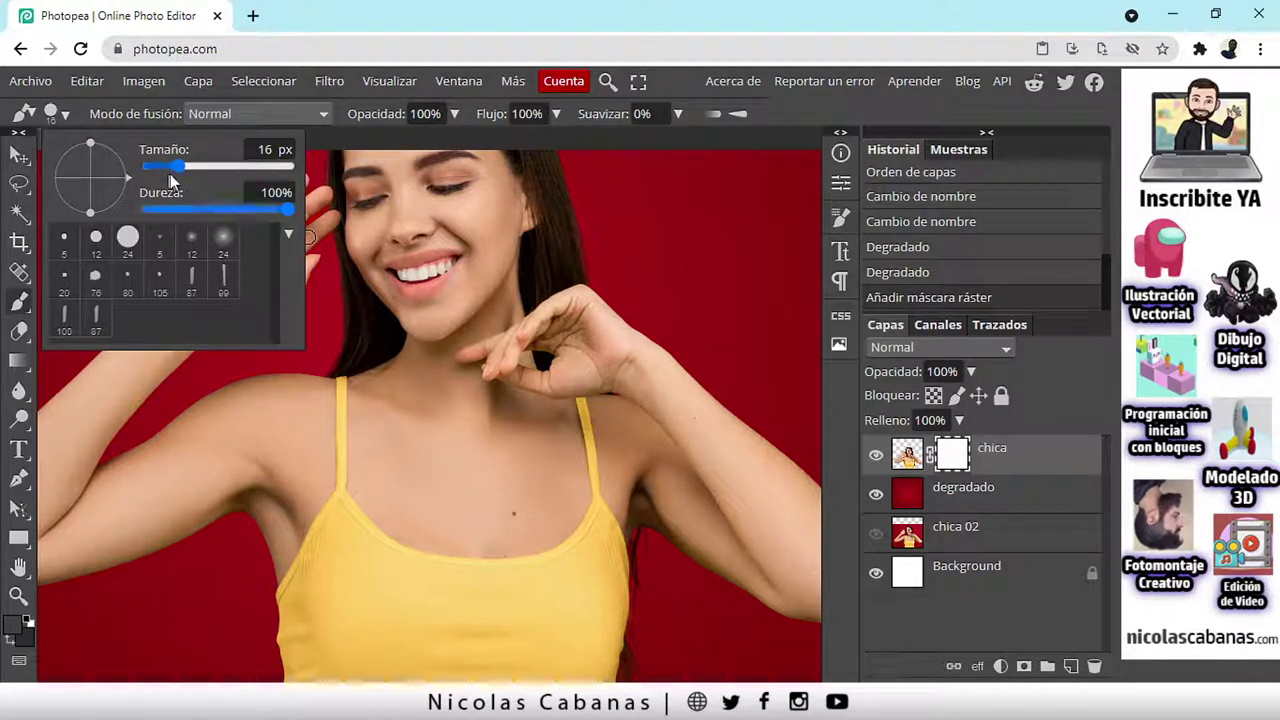
{"action": "left_click_drag", "start_coordinate": [183, 166], "coordinate": [214, 166]}
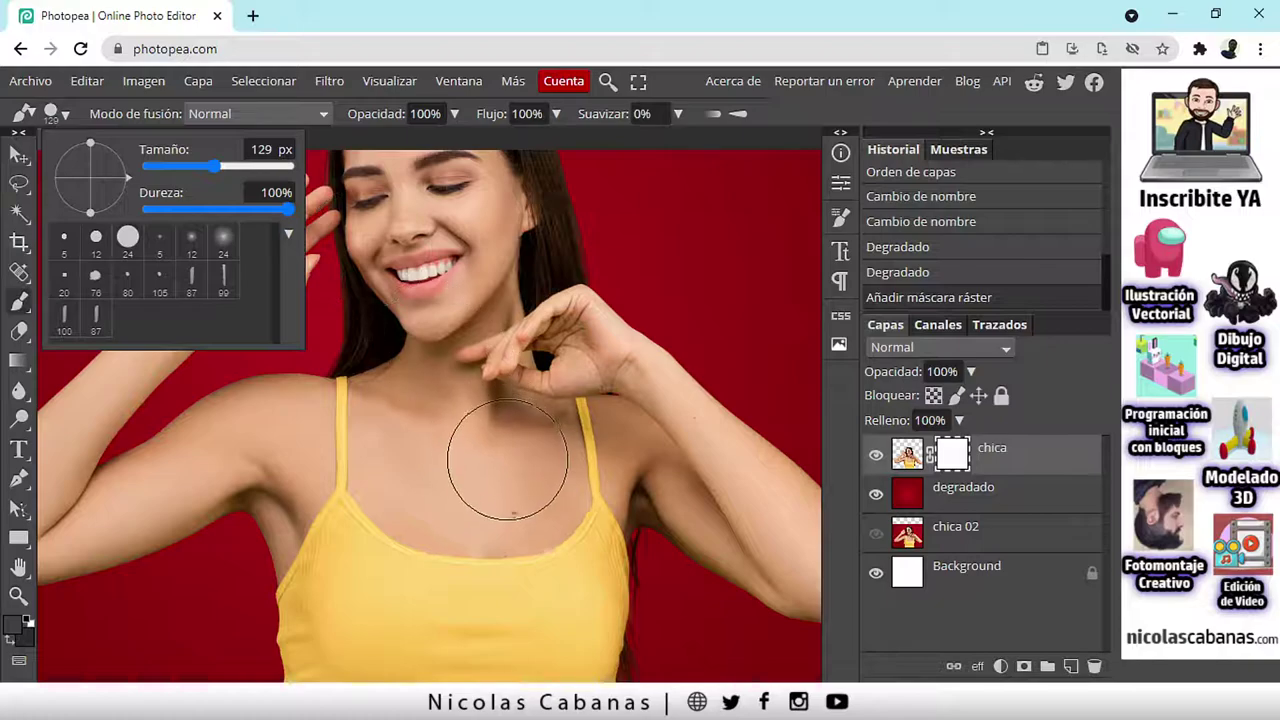
Step: Set the colours to black foreground and white background, and paint one round hole on the woman's chest in the mask
{"action": "left_click", "coordinate": [27, 625]}
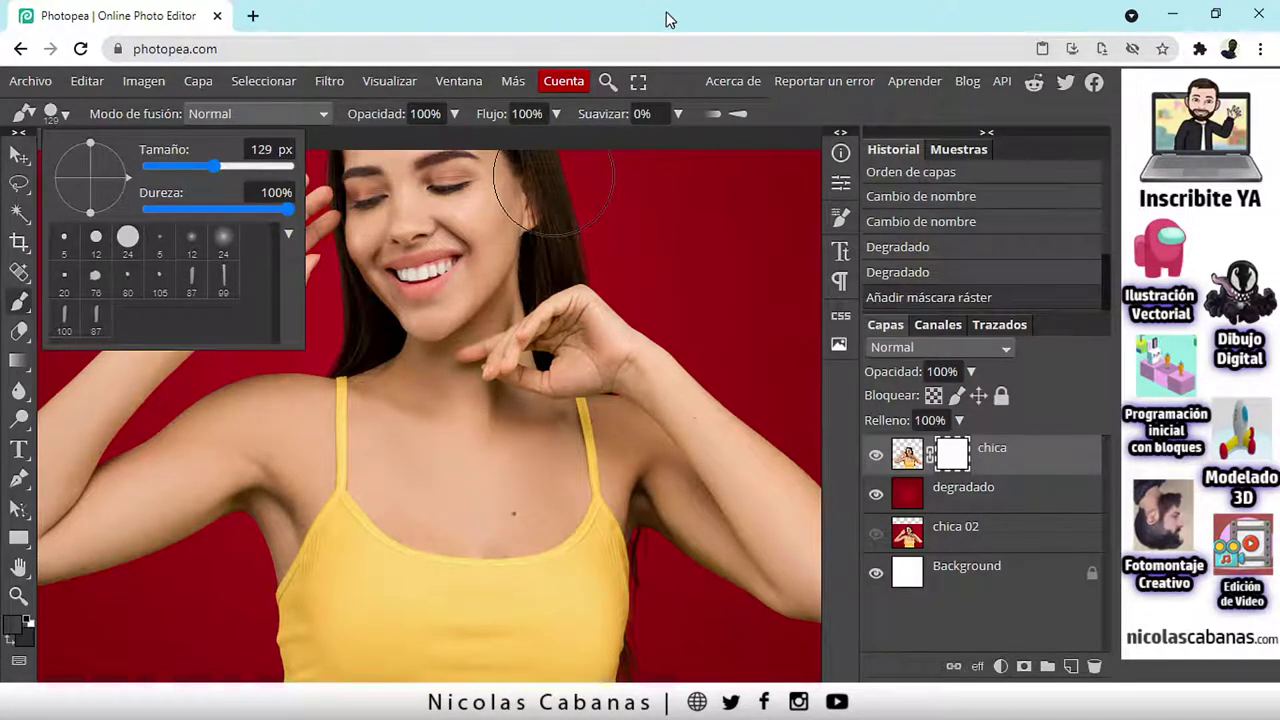
{"action": "left_click", "coordinate": [29, 626]}
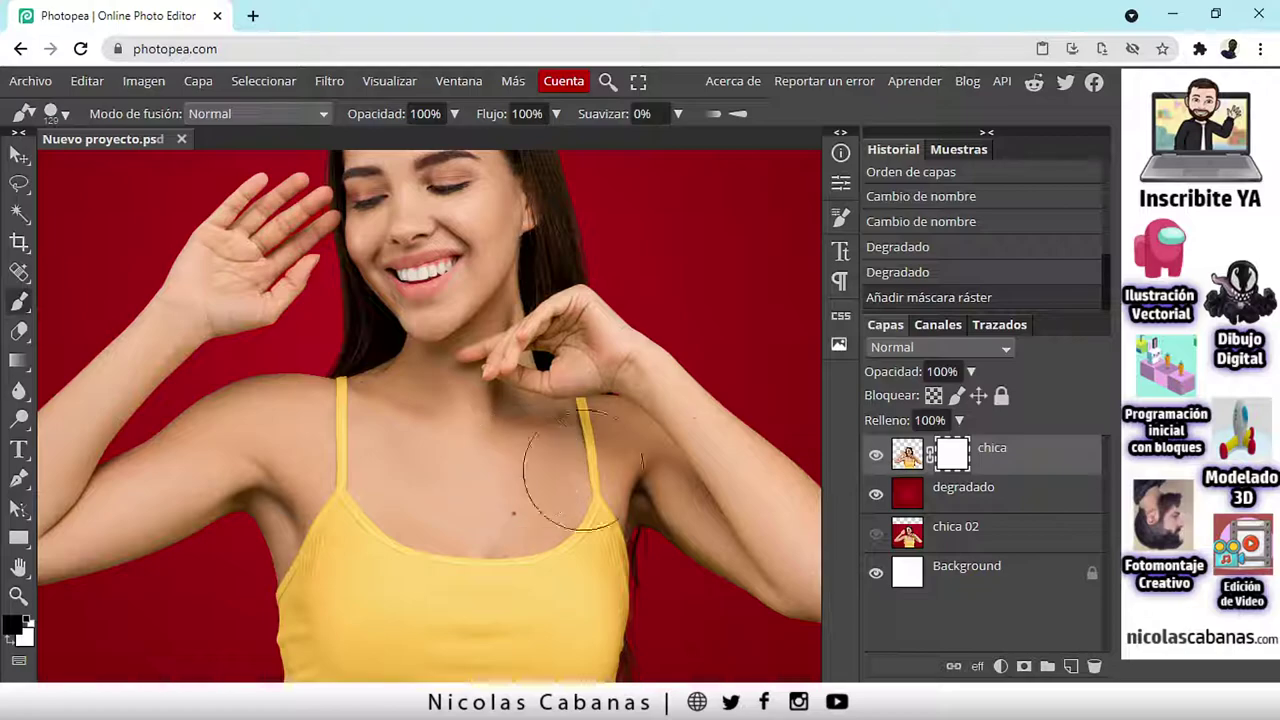
{"action": "left_click", "coordinate": [520, 494]}
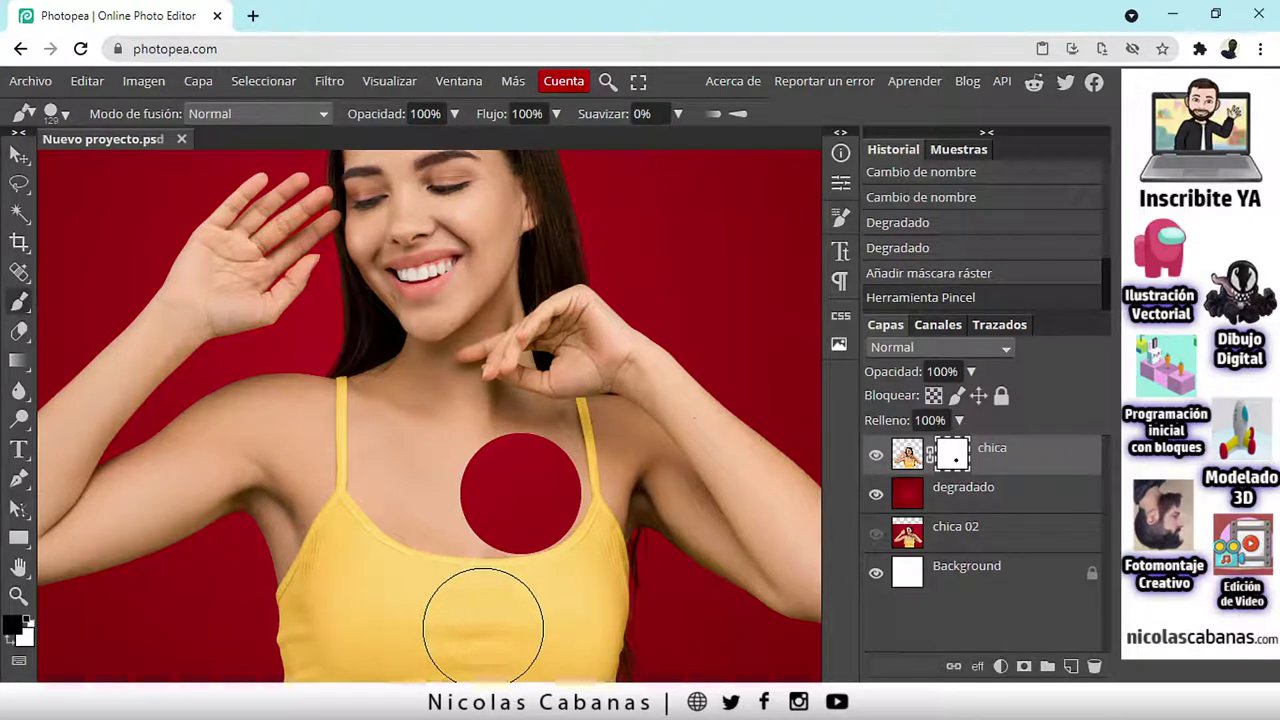
Step: Reduce the brush to 64 px and paint a round hole in the mask on the shoulder beside the raised hand
{"action": "left_click", "coordinate": [66, 116]}
{"action": "left_click_drag", "start_coordinate": [214, 166], "coordinate": [200, 166]}
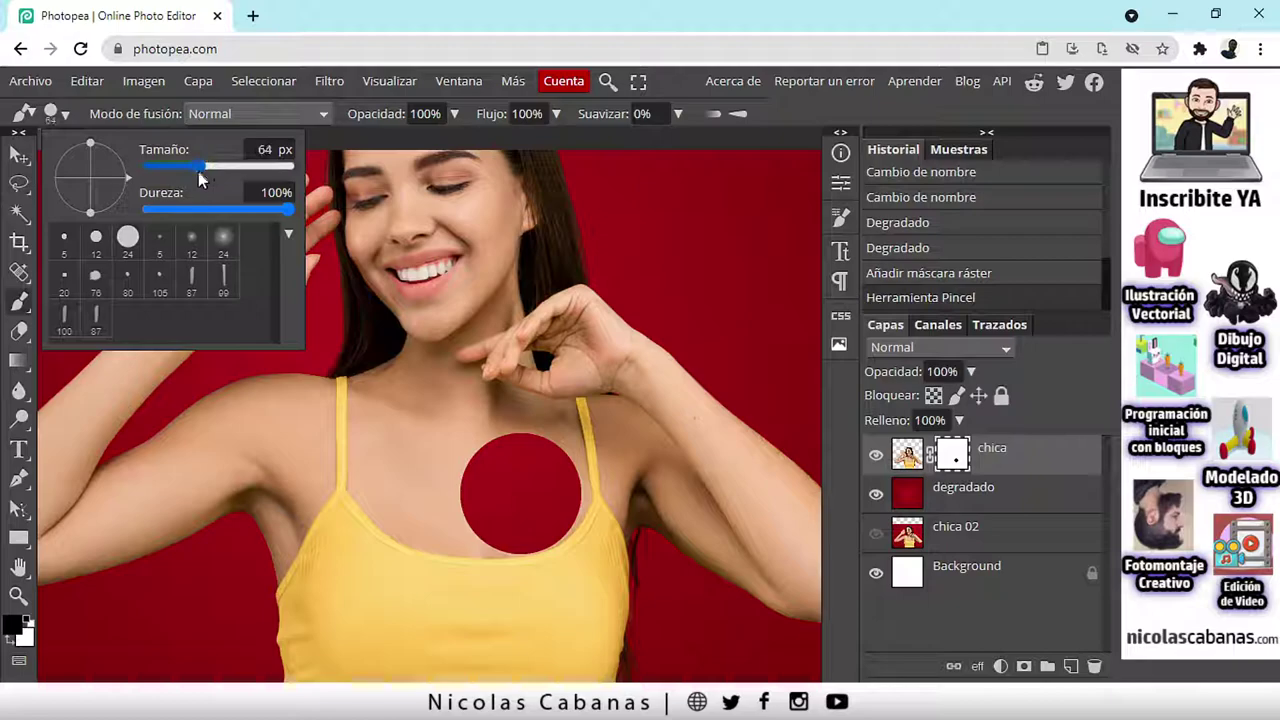
{"action": "left_click", "coordinate": [276, 412]}
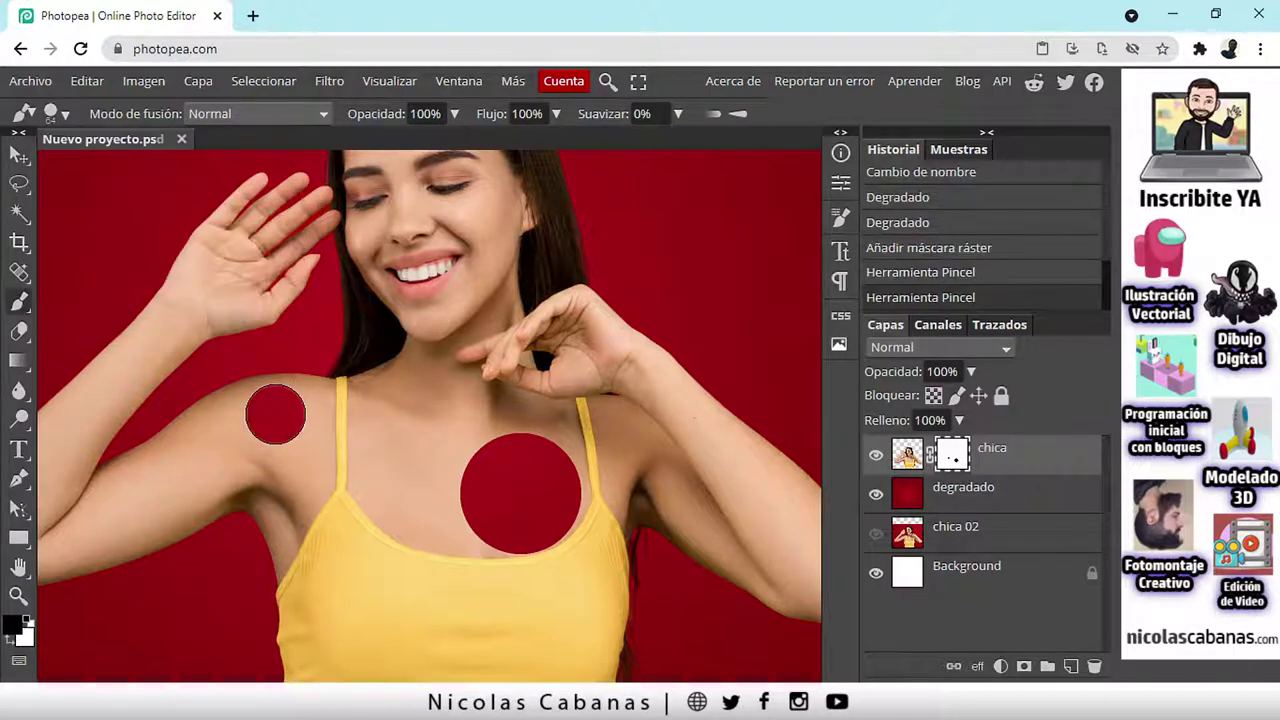
Step: Reduce the brush to 50 px and paint a round hole in the mask on the woman's cheek below the eye
{"action": "left_click_drag", "start_coordinate": [276, 412], "coordinate": [414, 384]}
{"action": "mouse_move", "coordinate": [414, 286]}
{"action": "left_mouse_down"}
{"action": "mouse_move", "coordinate": [282, 411]}
{"action": "mouse_move", "coordinate": [242, 419]}
{"action": "left_mouse_up"}
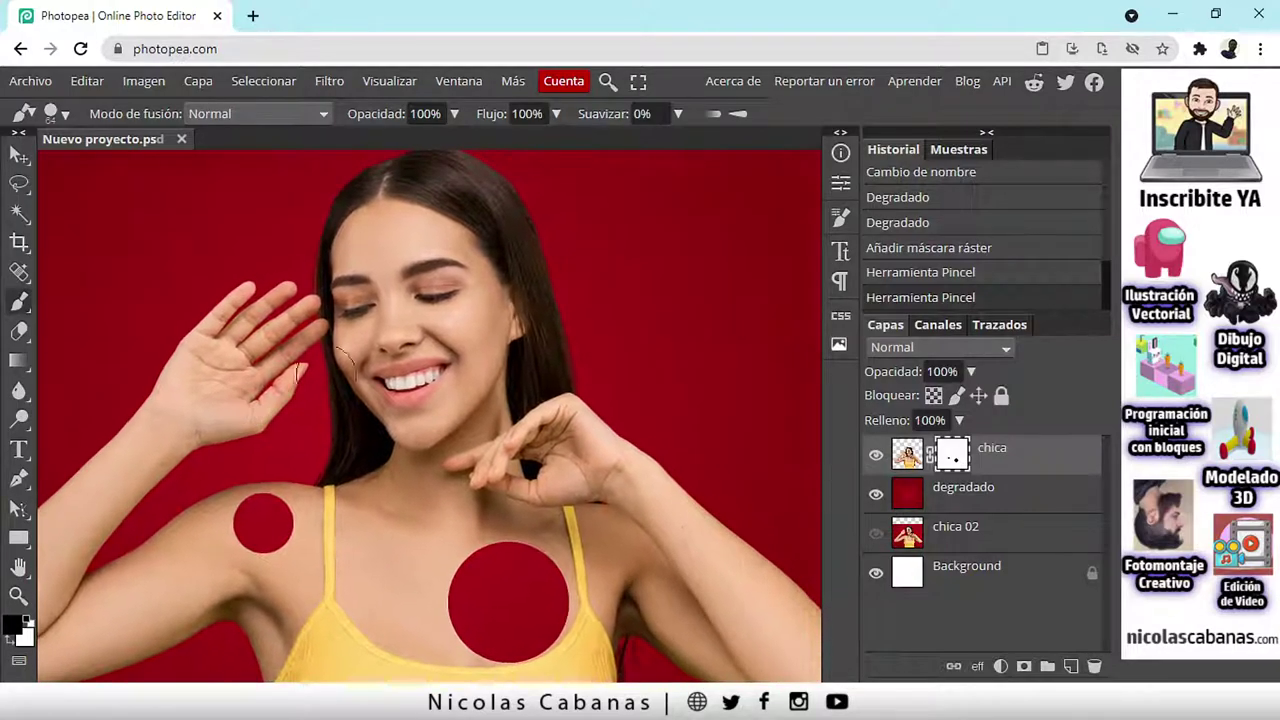
{"action": "left_click", "coordinate": [68, 115]}
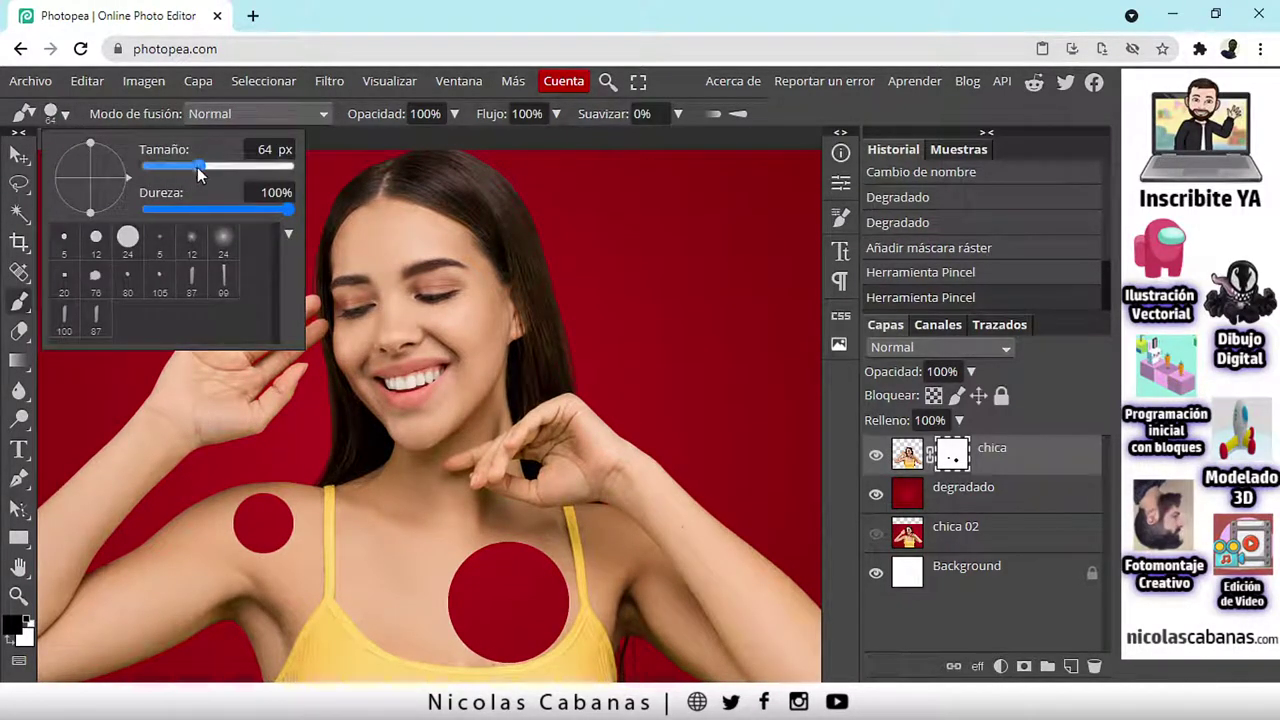
{"action": "left_click_drag", "start_coordinate": [197, 172], "coordinate": [192, 168]}
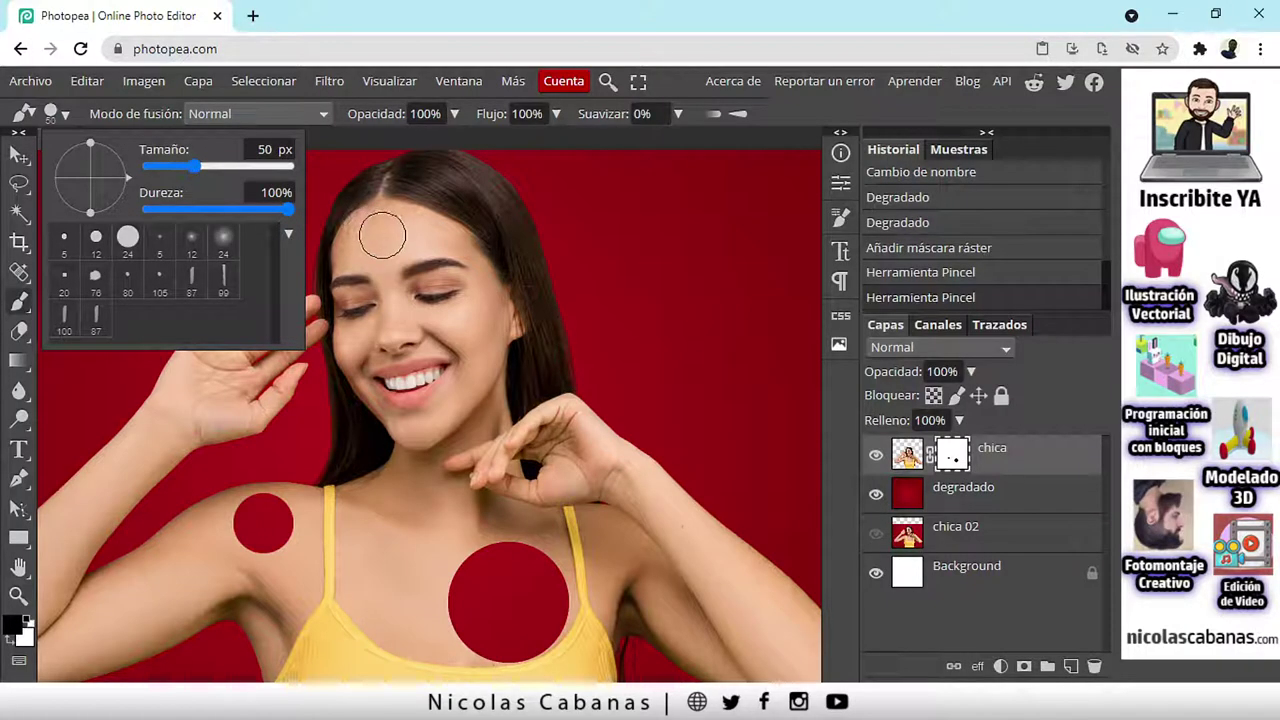
{"action": "left_click", "coordinate": [462, 320]}
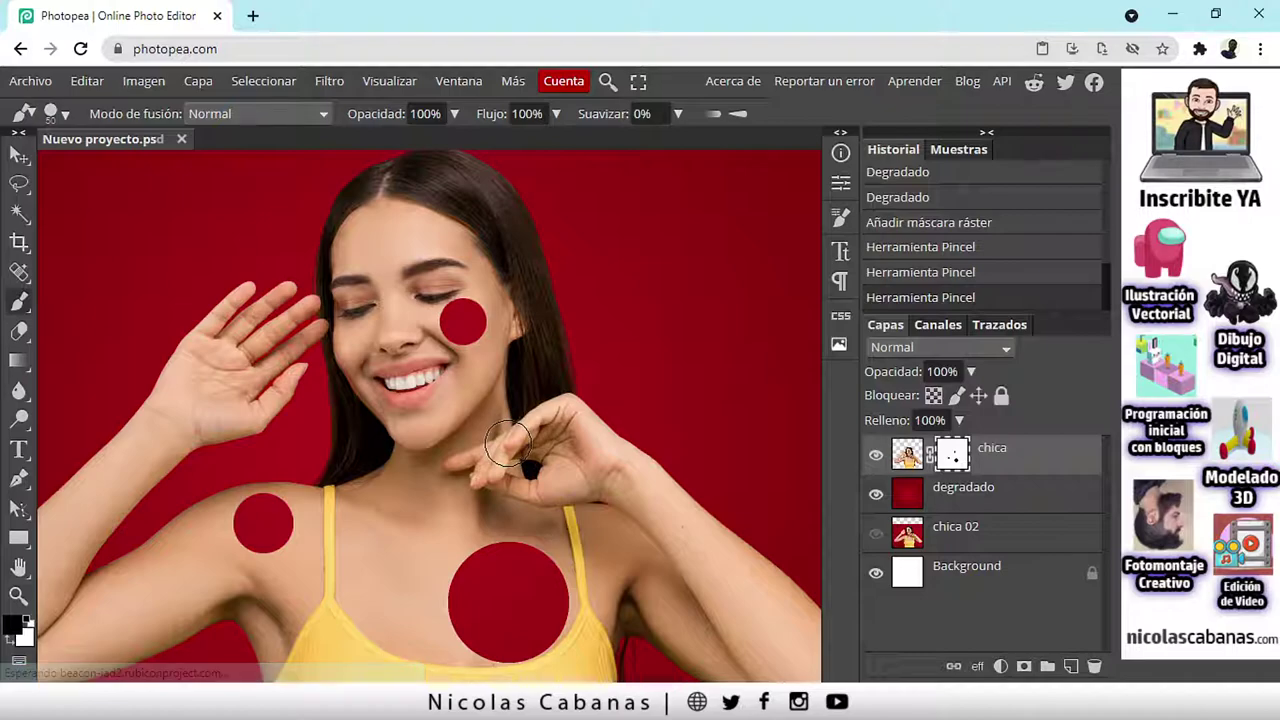
Step: Paint another 50 px round hole in the mask at the elbow of the arm whose hand touches the chin
{"action": "scroll", "coordinate": [409, 366], "scroll_direction": "down", "scroll_amount": 4}
{"action": "scroll", "coordinate": [409, 366], "scroll_direction": "right", "scroll_amount": 3}
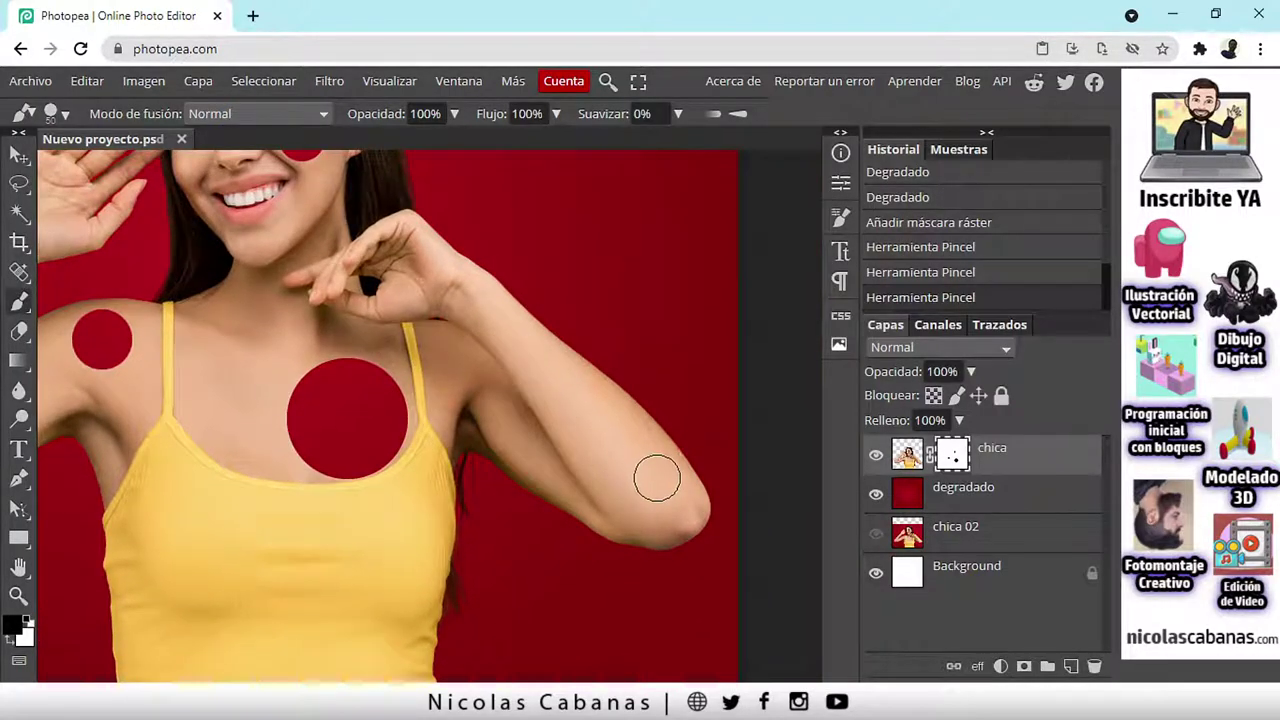
{"action": "left_click", "coordinate": [667, 493]}
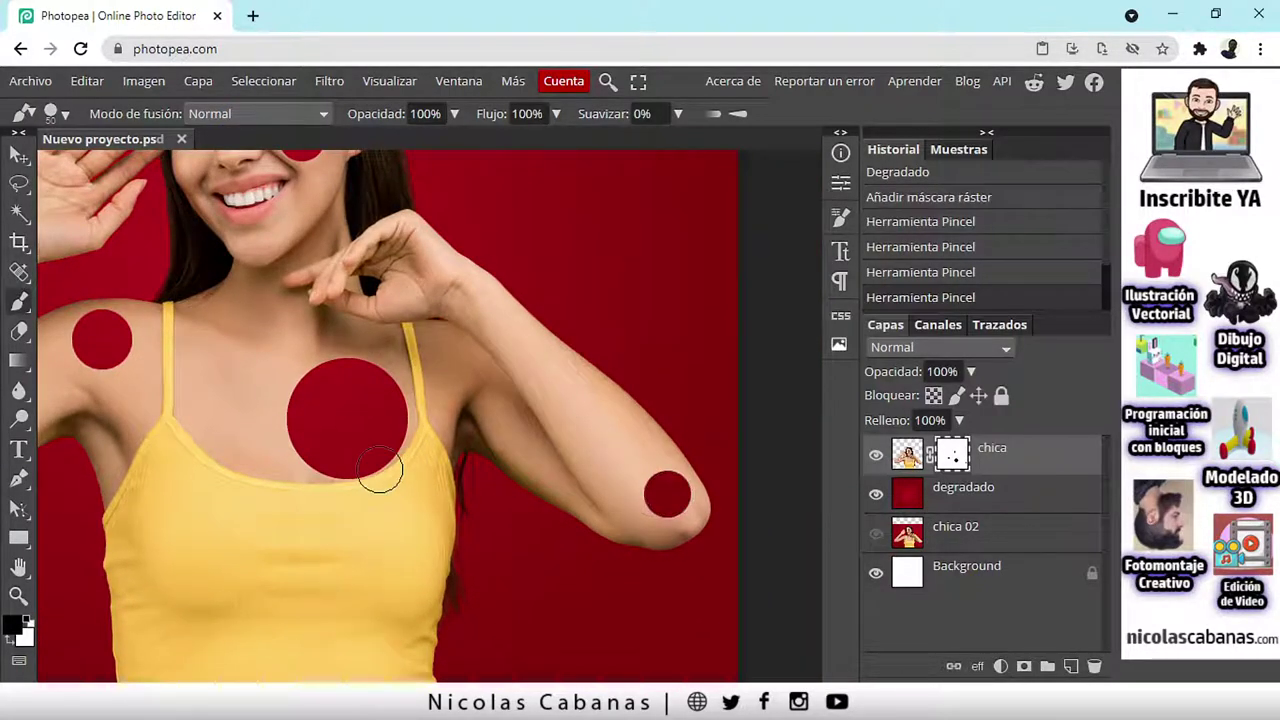
{"action": "mouse_move", "coordinate": [380, 470]}
{"action": "left_mouse_down"}
{"action": "mouse_move", "coordinate": [634, 480]}
{"action": "mouse_move", "coordinate": [592, 509]}
{"action": "mouse_move", "coordinate": [467, 477]}
{"action": "left_mouse_up"}
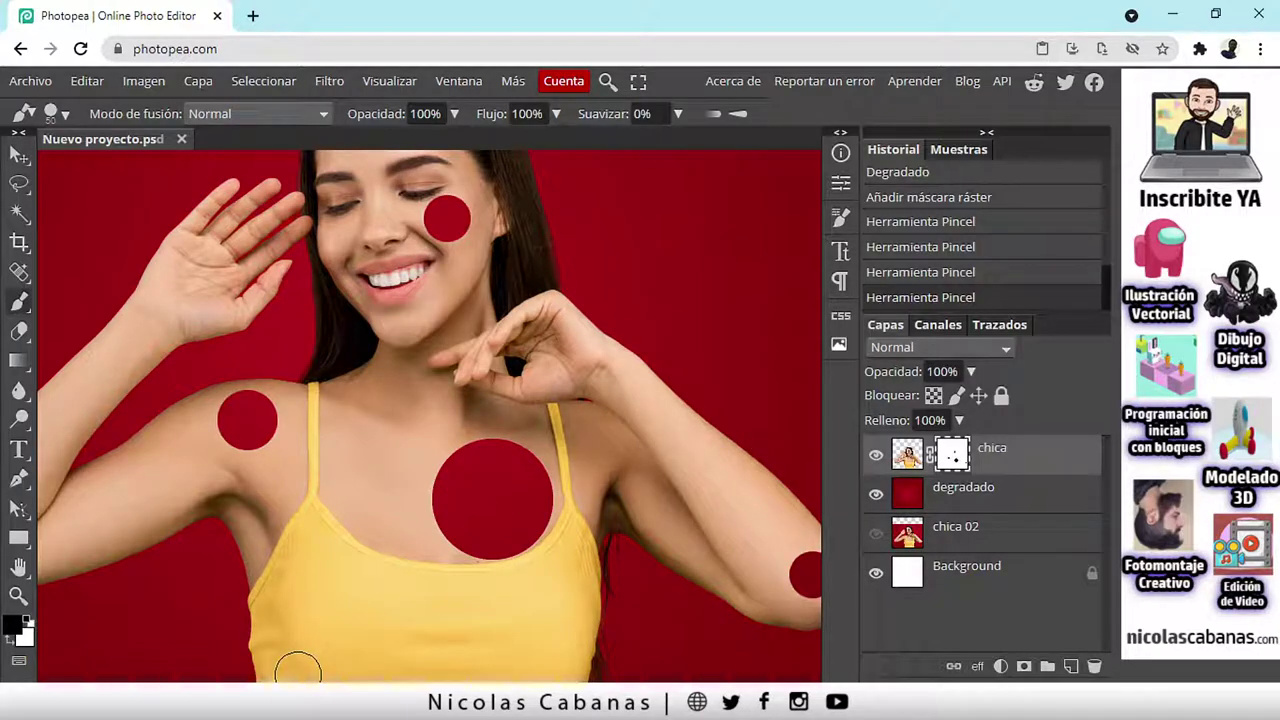
Step: Switch to the Photos app and examine the holes and their inner edges up close in the reference image queso.jpg
{"action": "key", "text": "alt+Tab"}
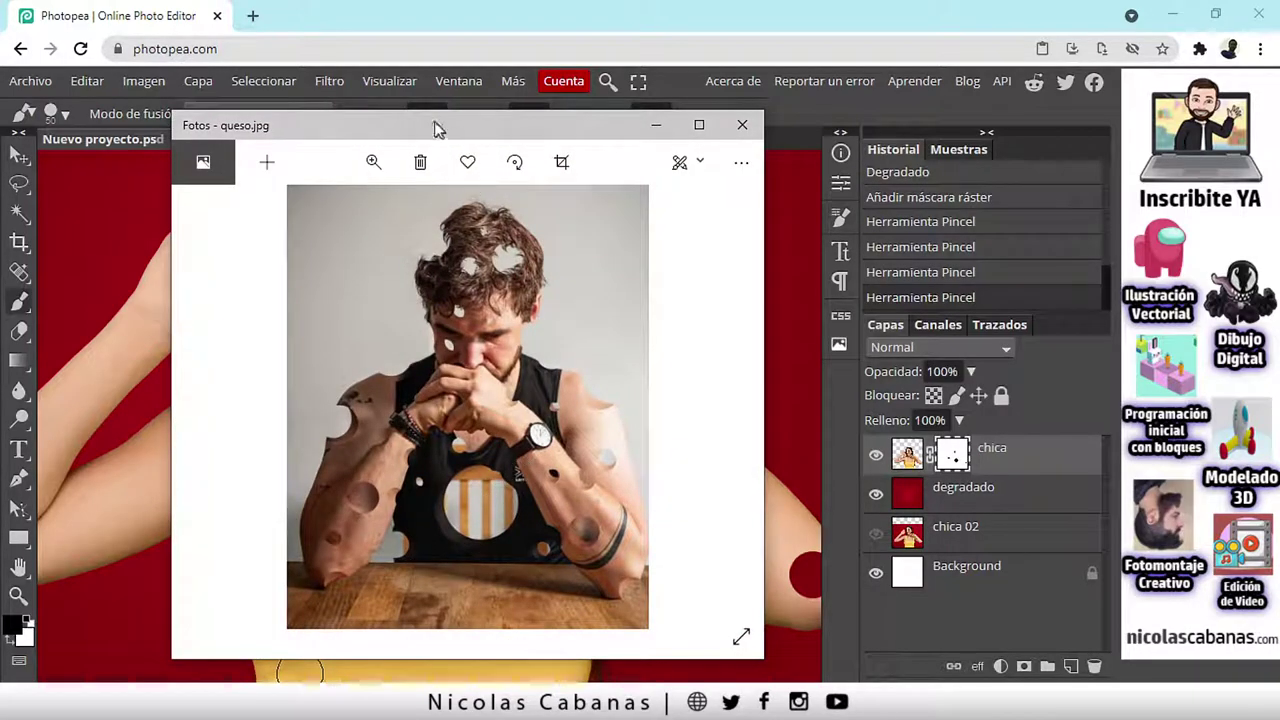
{"action": "left_click", "coordinate": [373, 162]}
{"action": "left_click_drag", "start_coordinate": [323, 209], "coordinate": [370, 355]}
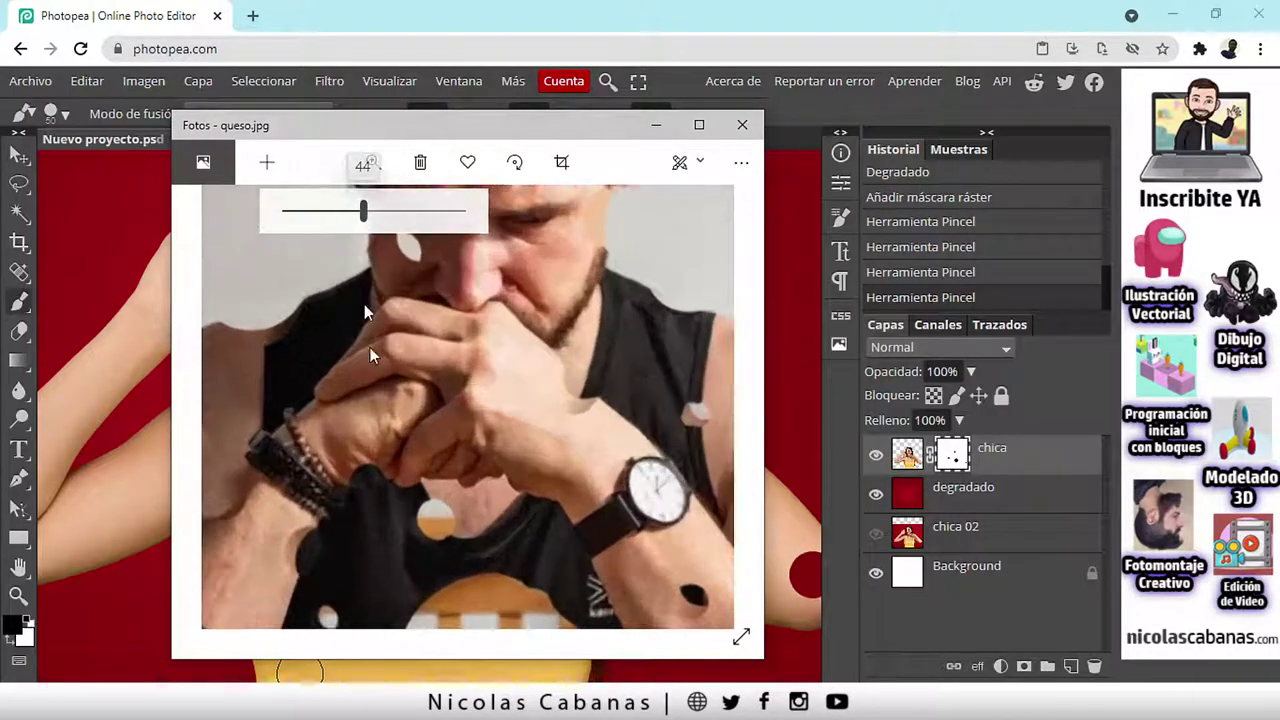
{"action": "scroll", "coordinate": [370, 355], "scroll_direction": "down", "scroll_amount": 3}
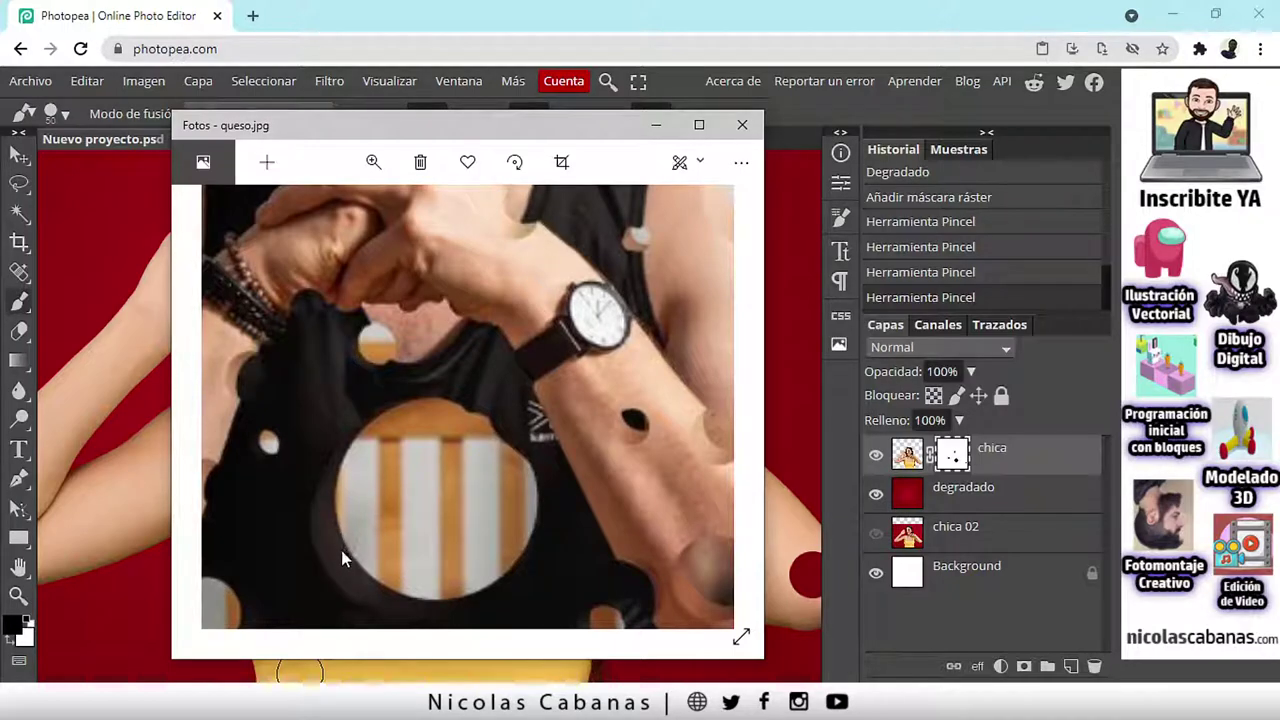
{"action": "left_click_drag", "start_coordinate": [340, 544], "coordinate": [553, 488]}
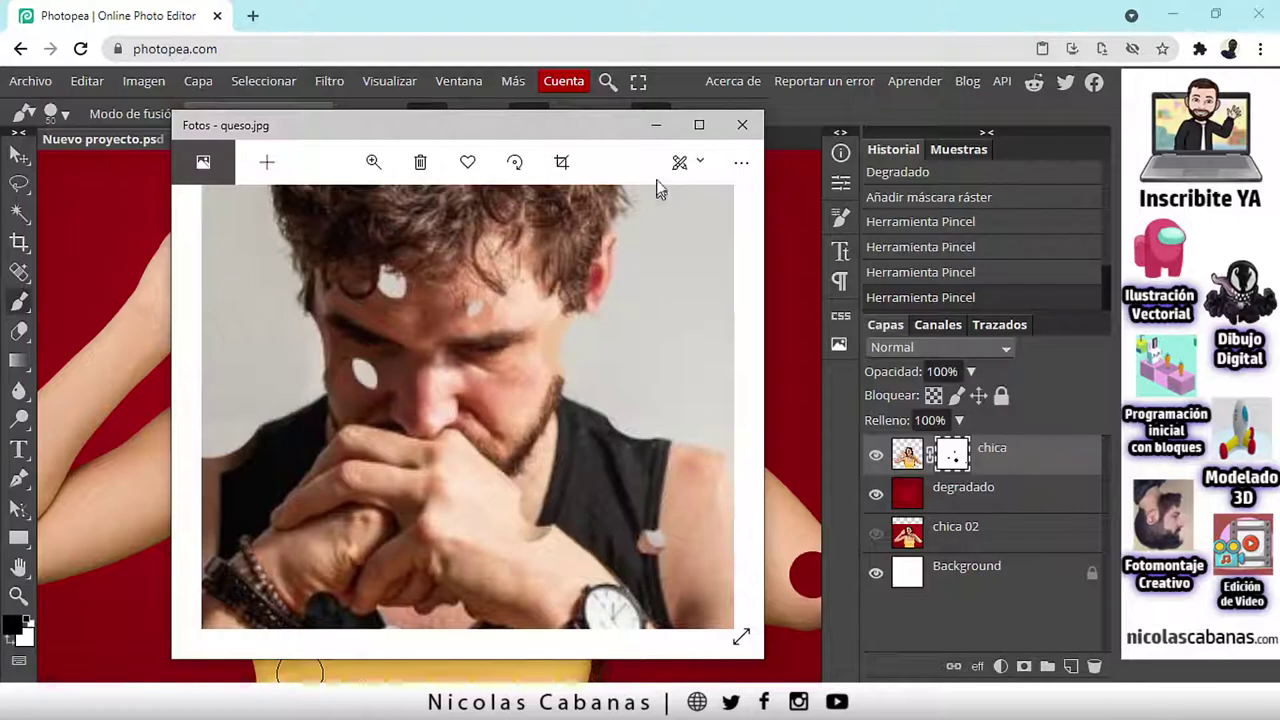
{"action": "left_click", "coordinate": [659, 126]}
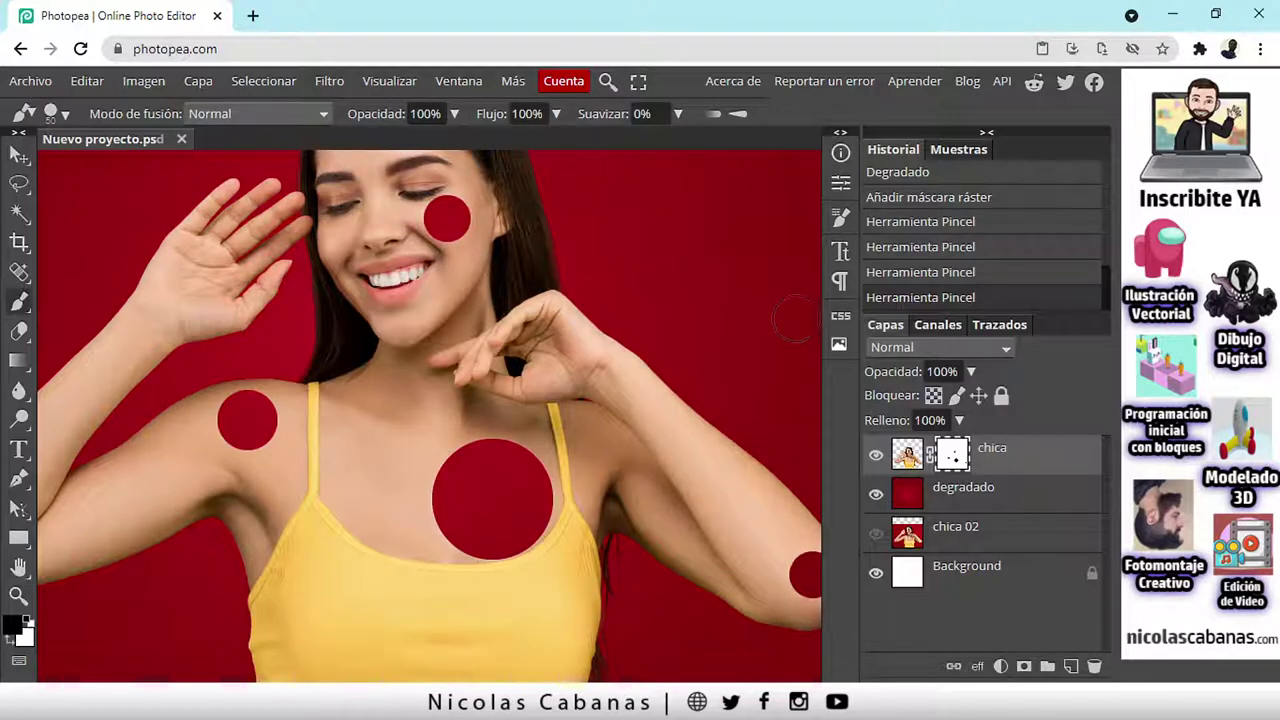
Step: Create a new layer directly above degradado and name it "color de interior"
{"action": "left_click", "coordinate": [1012, 498]}
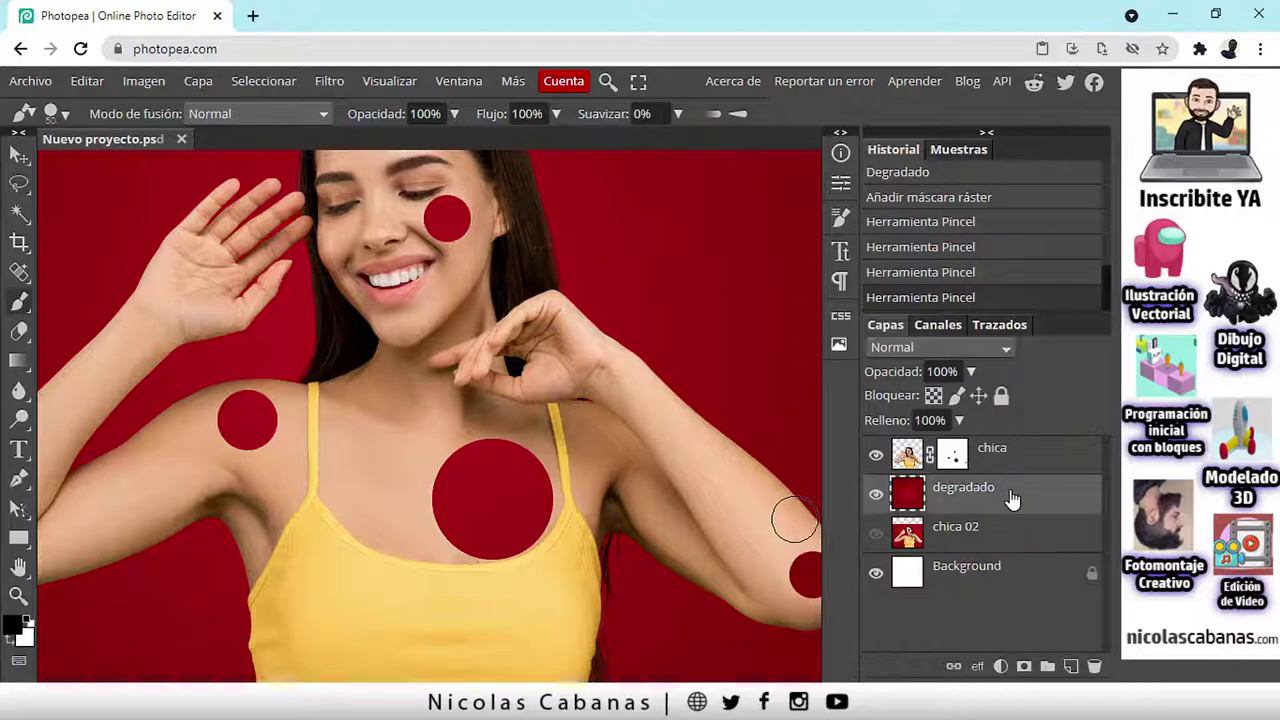
{"action": "left_click", "coordinate": [1071, 666]}
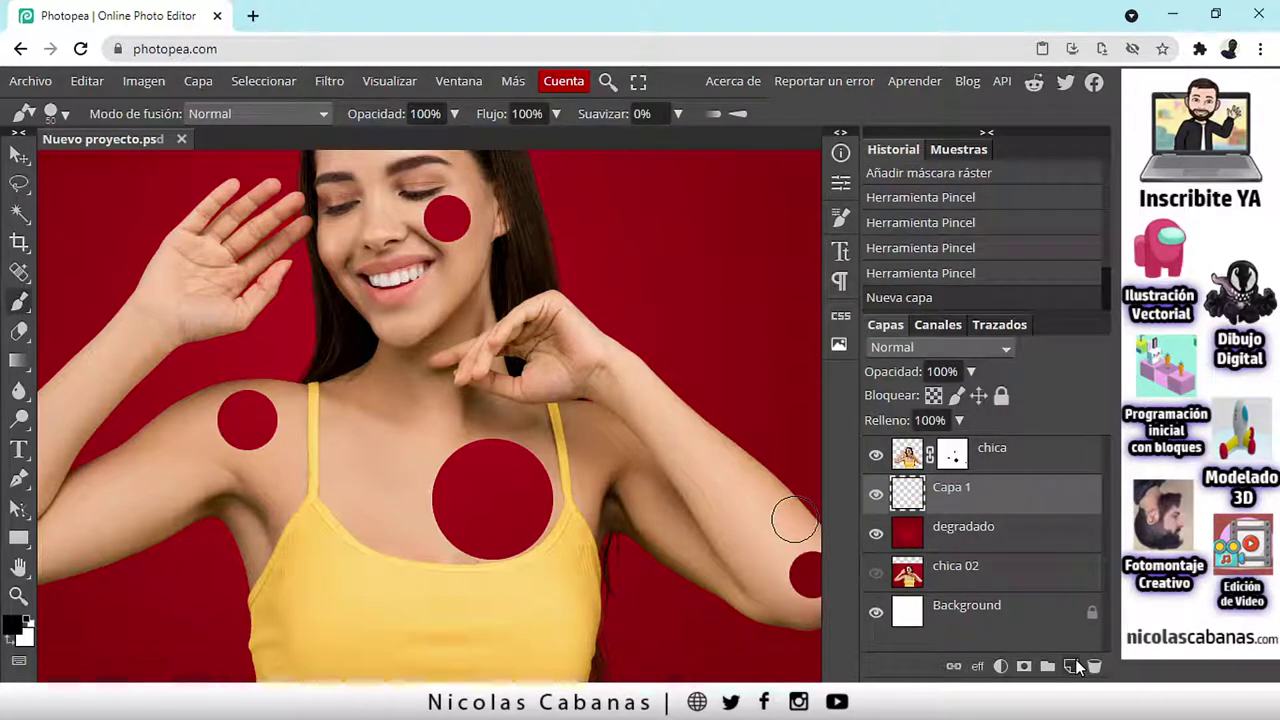
{"action": "double_click", "coordinate": [958, 487]}
{"action": "type", "text": "co"}
{"action": "type", "text": "lor de interior"}
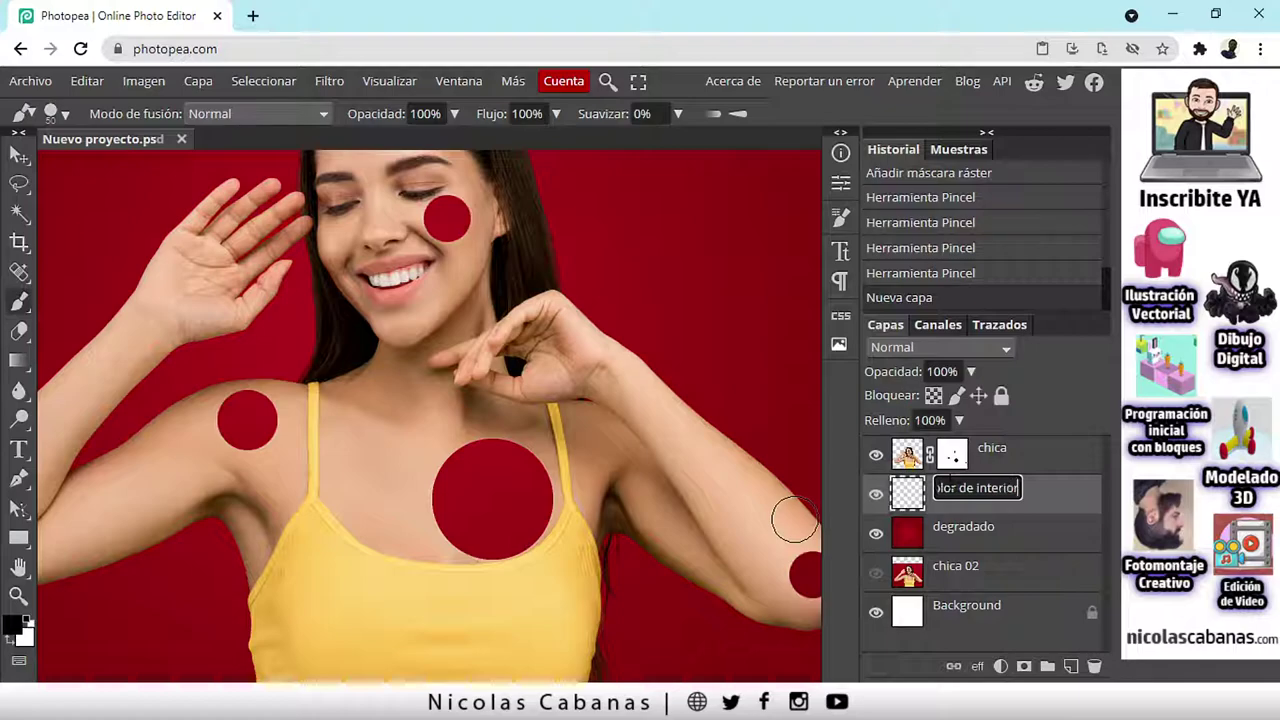
{"action": "key", "text": "Return"}
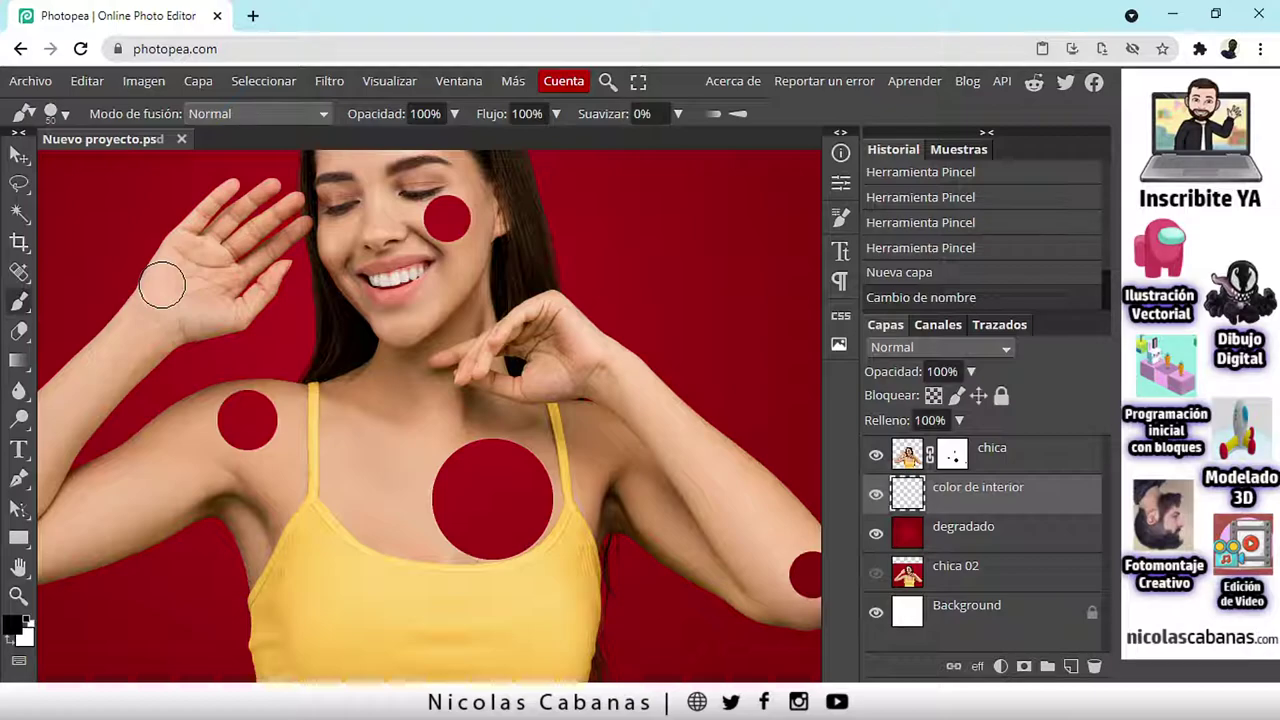
{"action": "scroll", "coordinate": [422, 418], "scroll_direction": "down", "scroll_amount": 1}
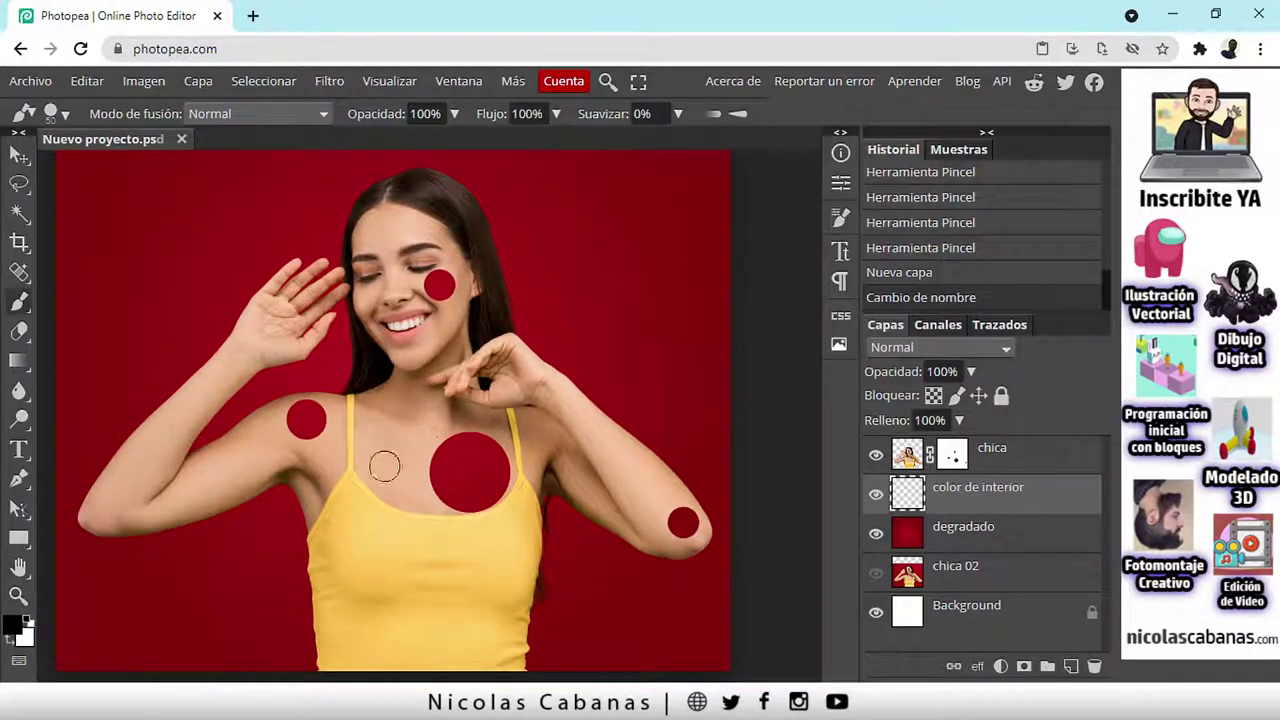
{"action": "left_click_drag", "start_coordinate": [371, 494], "coordinate": [403, 483]}
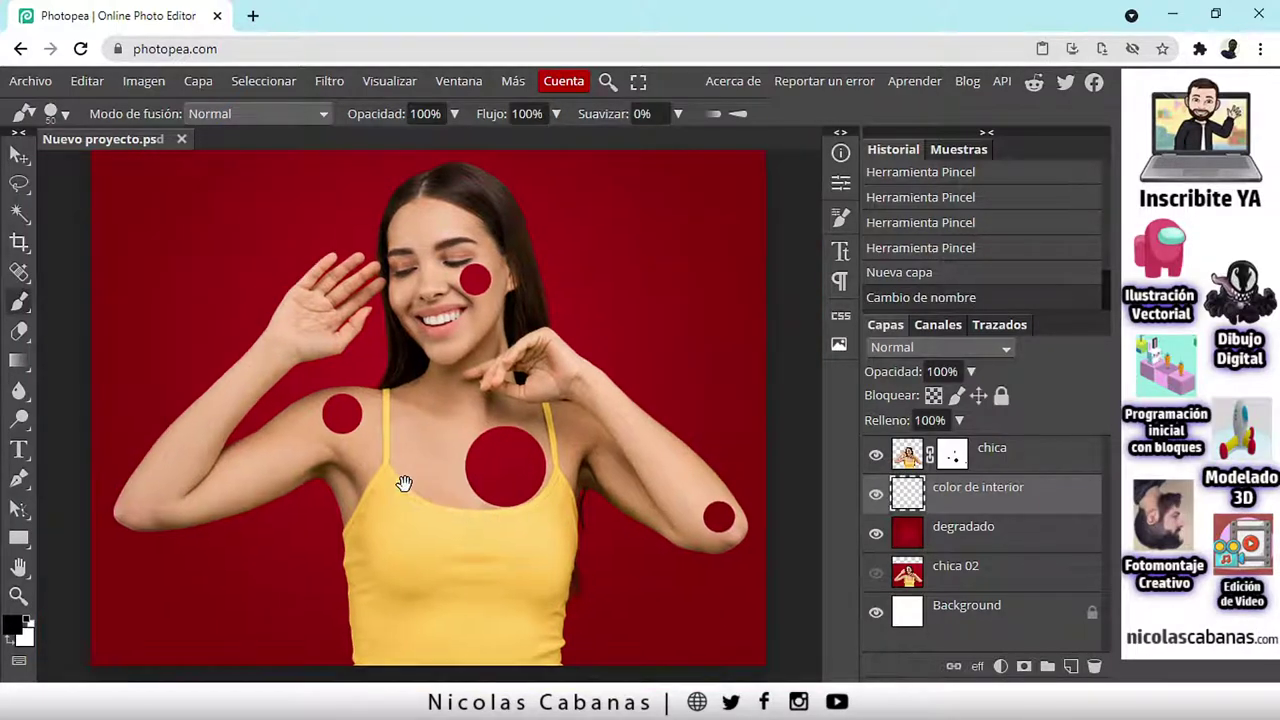
{"action": "scroll", "coordinate": [503, 458], "scroll_direction": "up", "scroll_amount": 1}
{"action": "scroll", "coordinate": [503, 500], "scroll_direction": "up", "scroll_amount": 1}
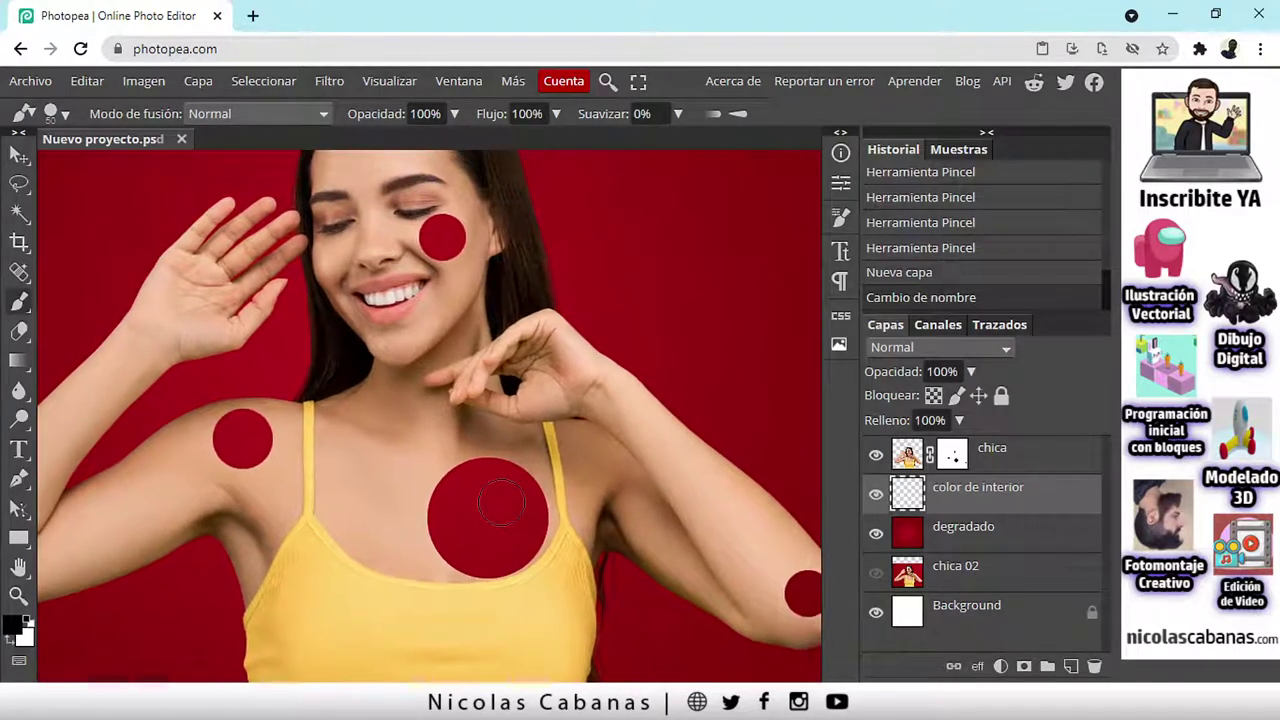
{"action": "left_click", "coordinate": [952, 455]}
{"action": "right_click", "coordinate": [952, 467]}
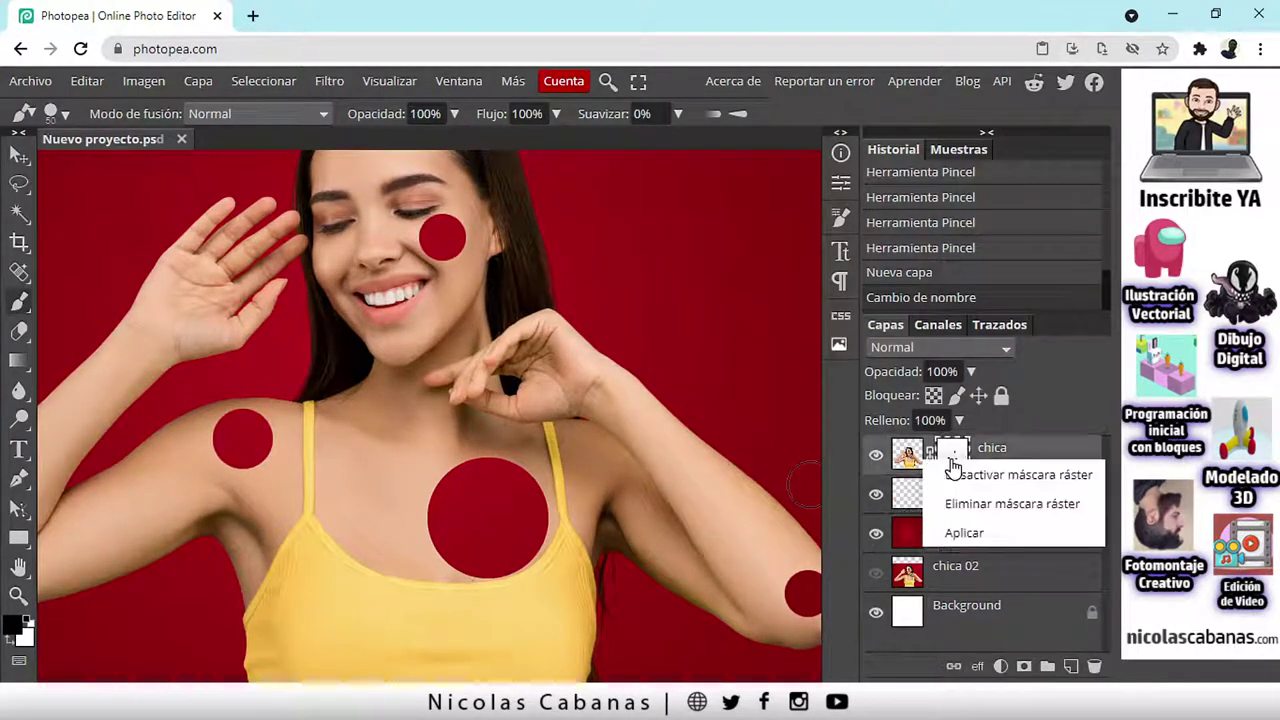
{"action": "right_click", "coordinate": [997, 455]}
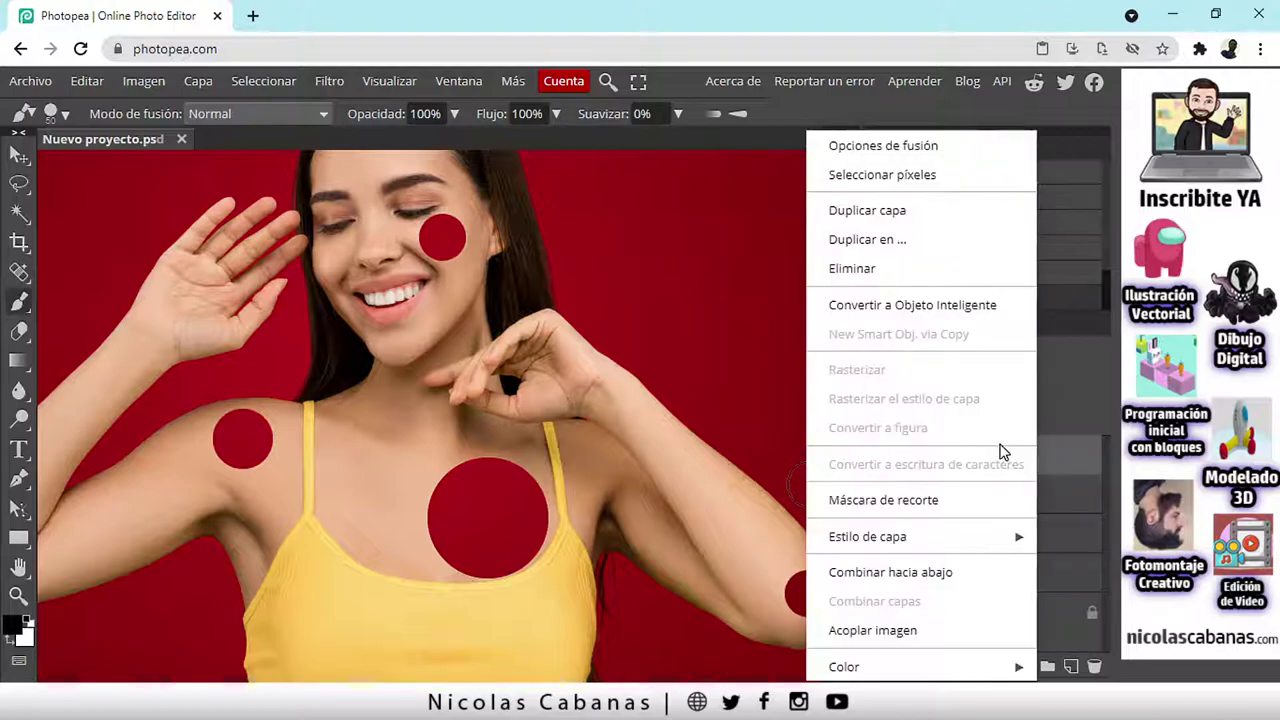
{"action": "left_click", "coordinate": [1051, 463]}
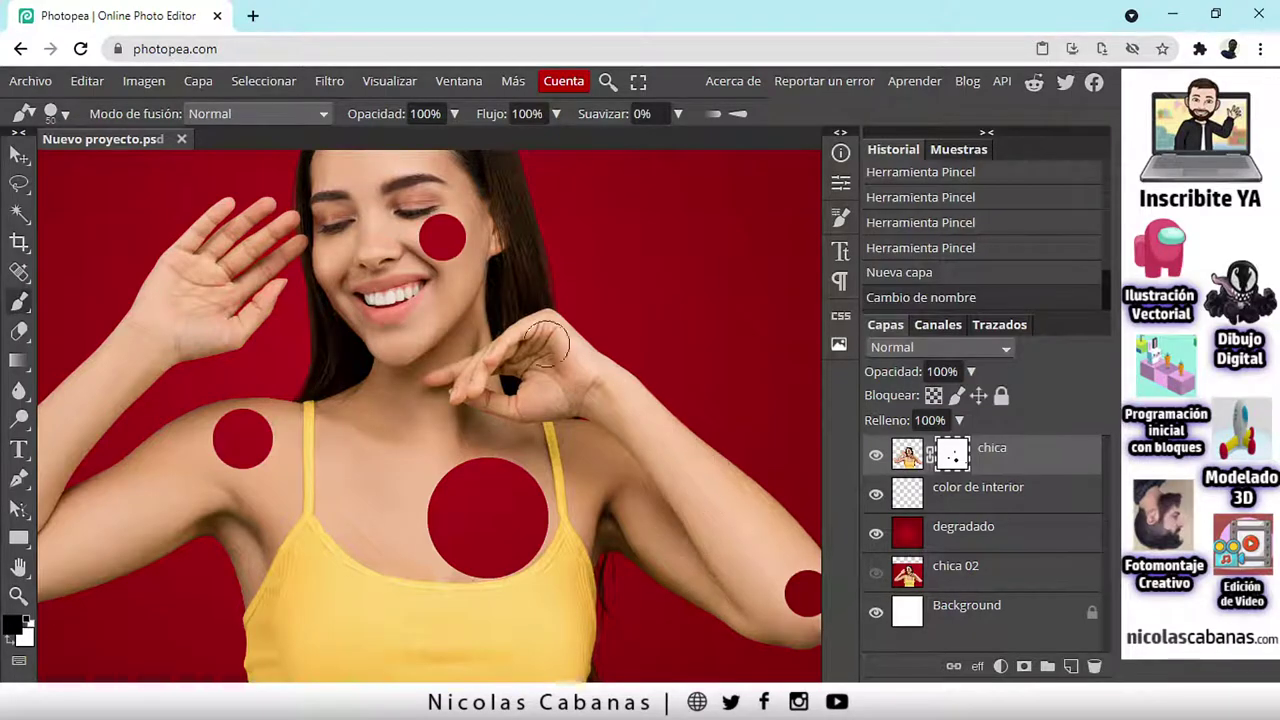
Step: Try to select the large chest hole on the chica layer's mask using the Magic Wand set to add to selection
{"action": "left_click", "coordinate": [20, 216]}
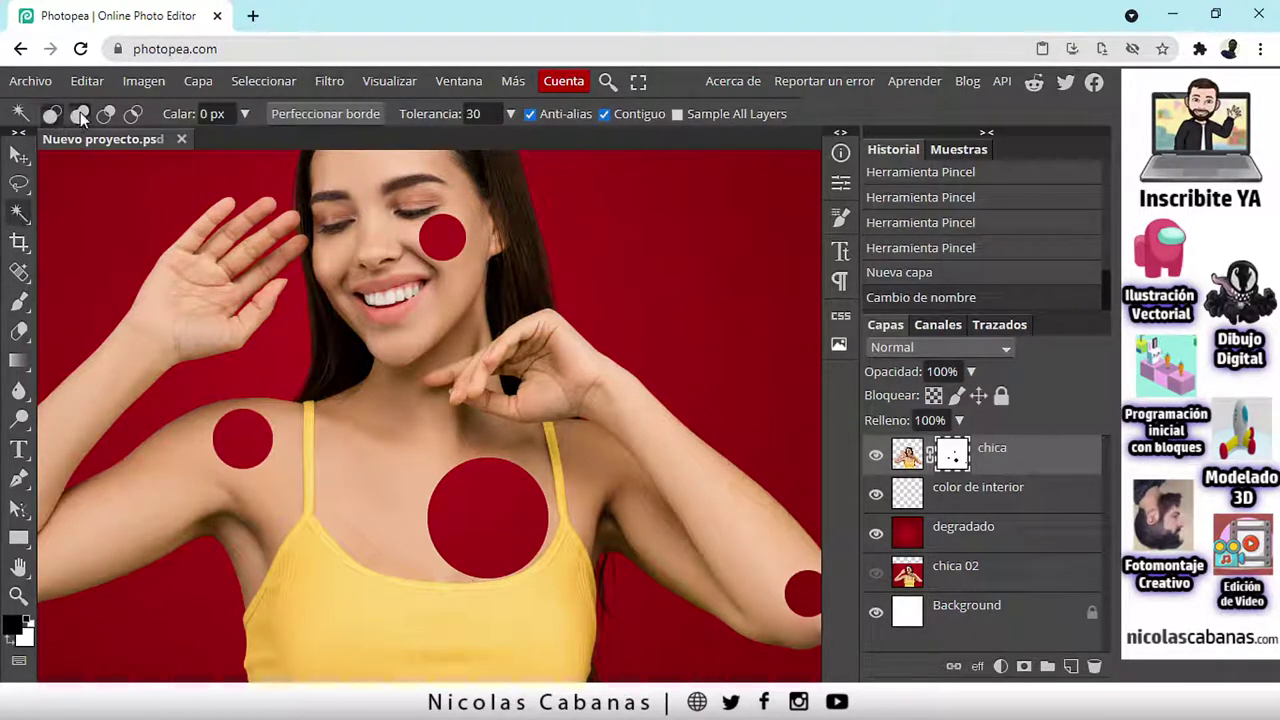
{"action": "key", "text": "shift"}
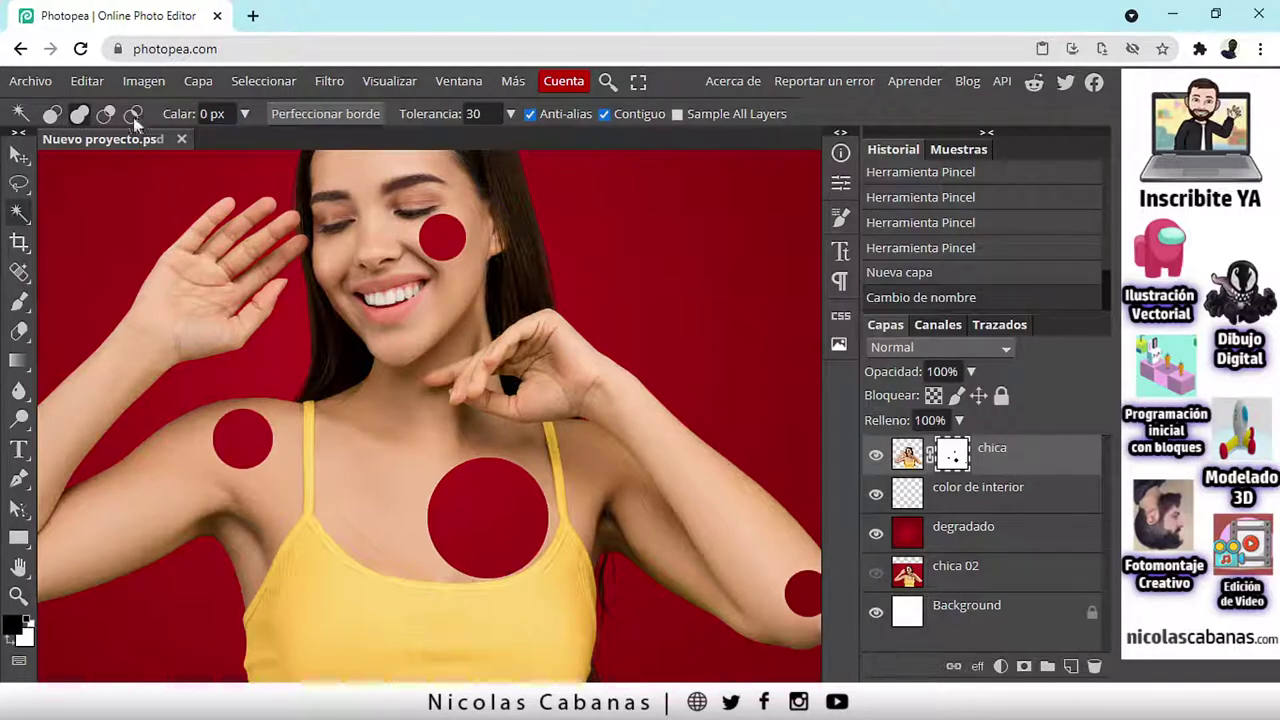
{"action": "left_click", "coordinate": [80, 115]}
{"action": "left_click", "coordinate": [907, 456]}
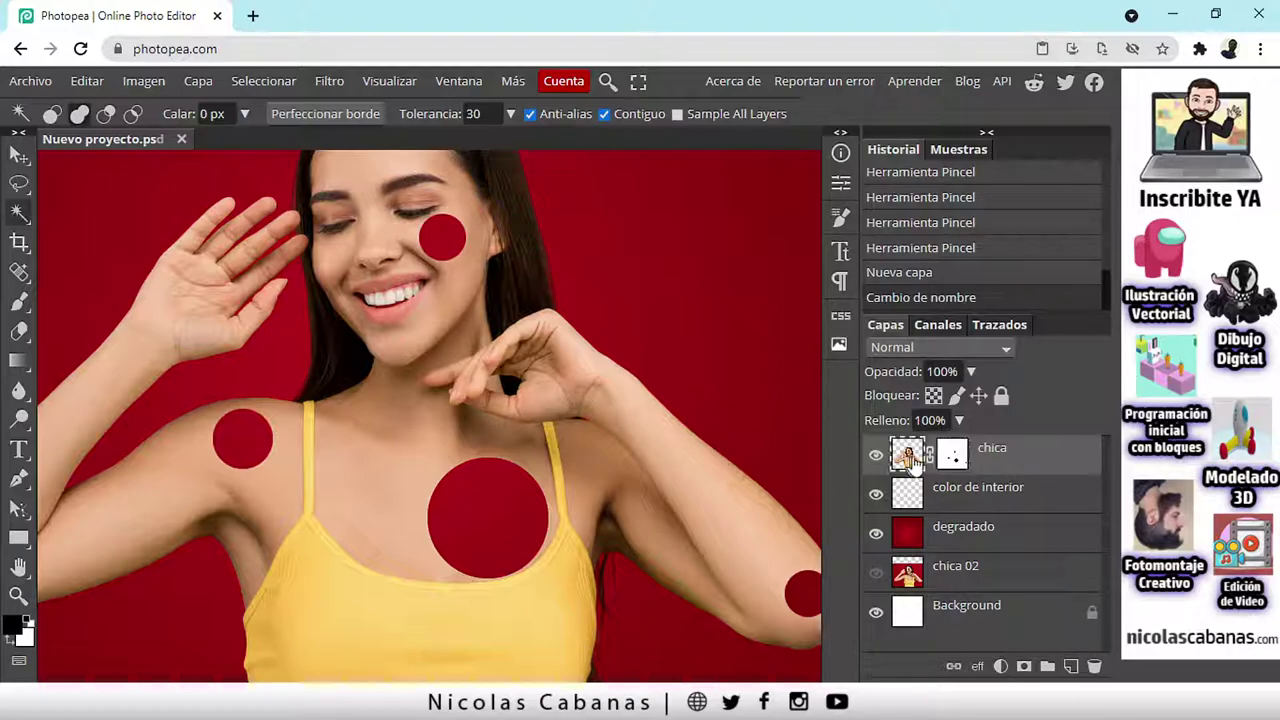
{"action": "left_click", "coordinate": [951, 456]}
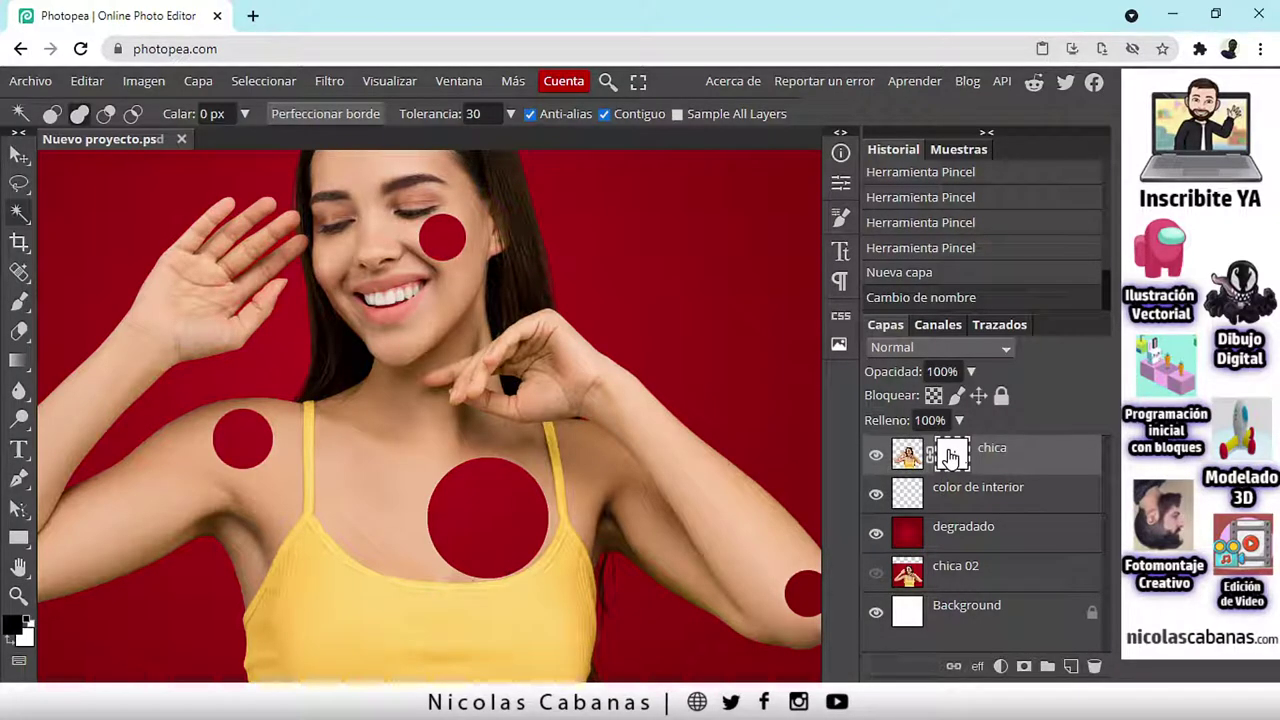
{"action": "left_click", "coordinate": [951, 456], "text": "alt"}
{"action": "left_click", "coordinate": [951, 456], "text": "alt"}
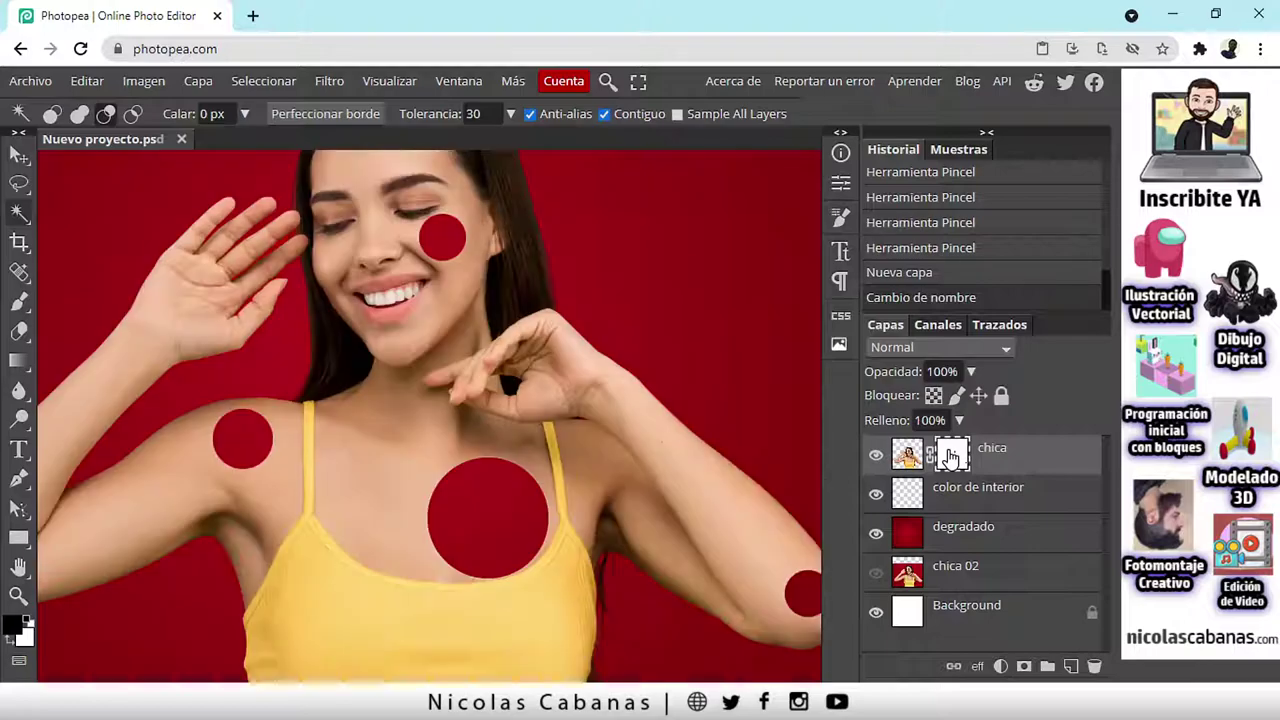
{"action": "left_click", "coordinate": [502, 520]}
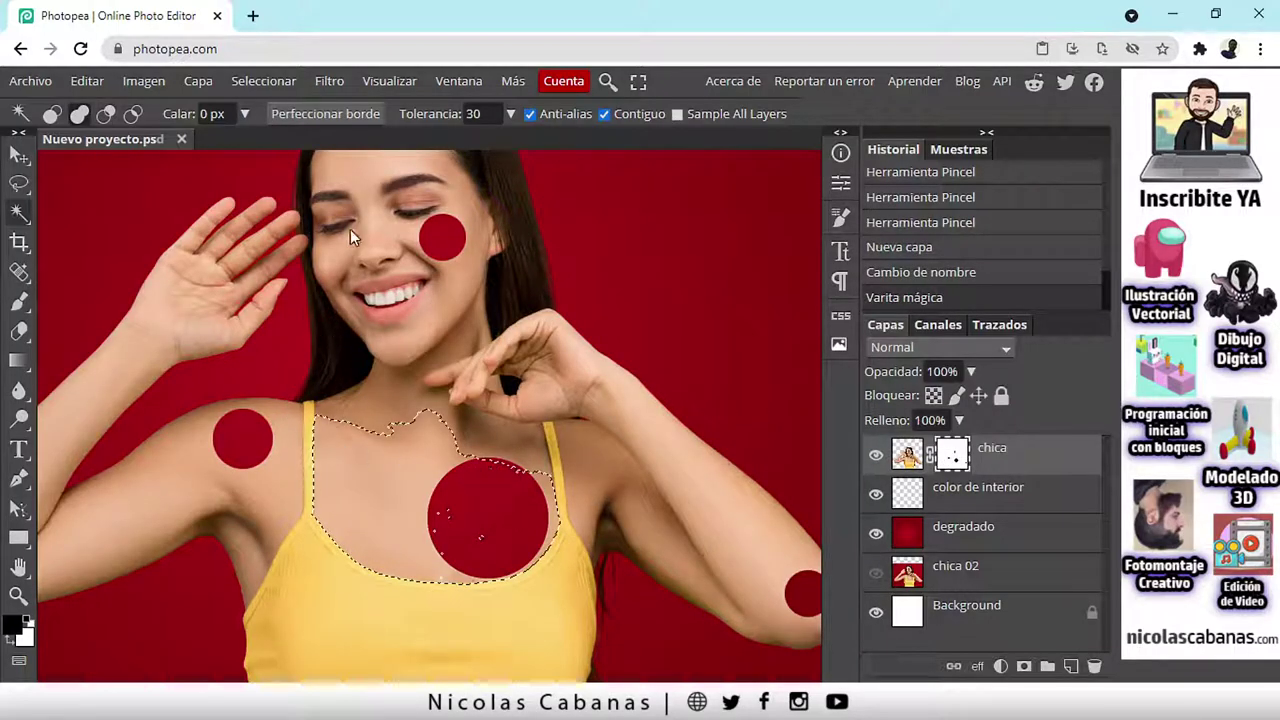
Step: Display the chica mask on its own, try selecting its large circle with the Magic Wand, and clear the selection
{"action": "scroll", "coordinate": [584, 456], "scroll_direction": "down", "scroll_amount": 3}
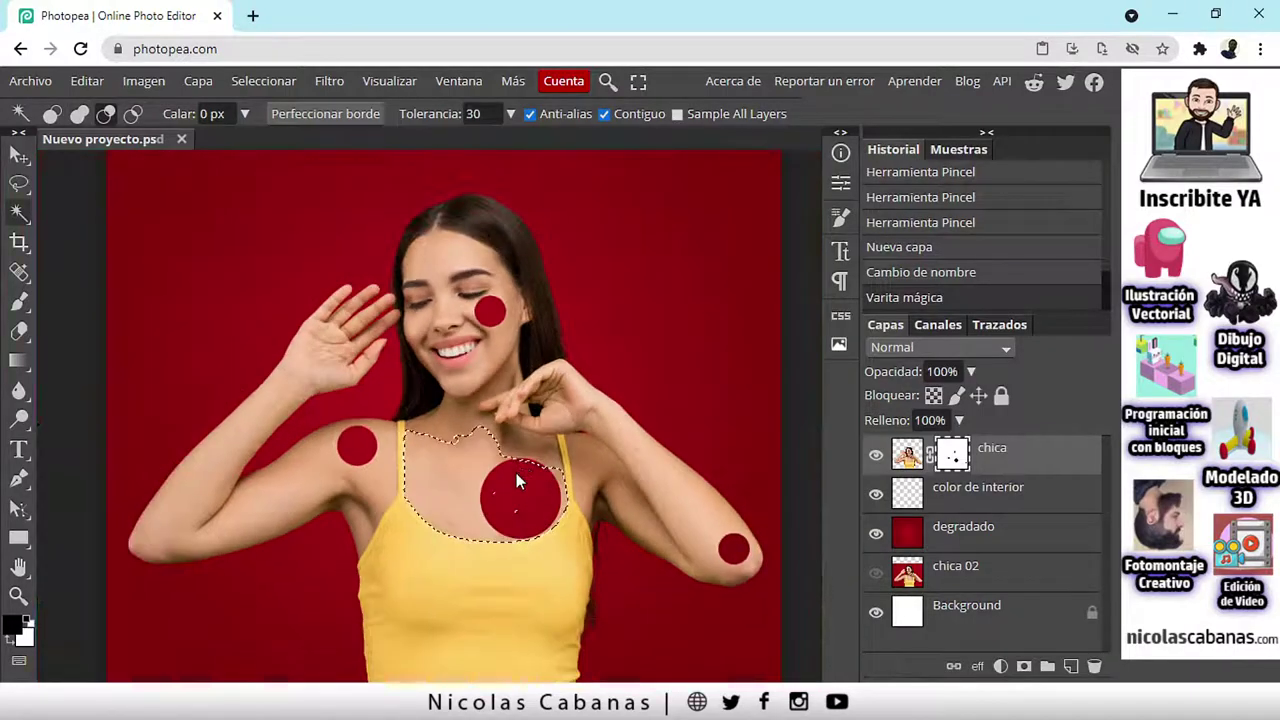
{"action": "scroll", "coordinate": [516, 473], "scroll_direction": "up", "scroll_amount": 3}
{"action": "left_click", "coordinate": [952, 455], "text": "alt"}
{"action": "key", "text": "ctrl+d"}
{"action": "left_click", "coordinate": [494, 508]}
{"action": "key", "text": "ctrl+d"}
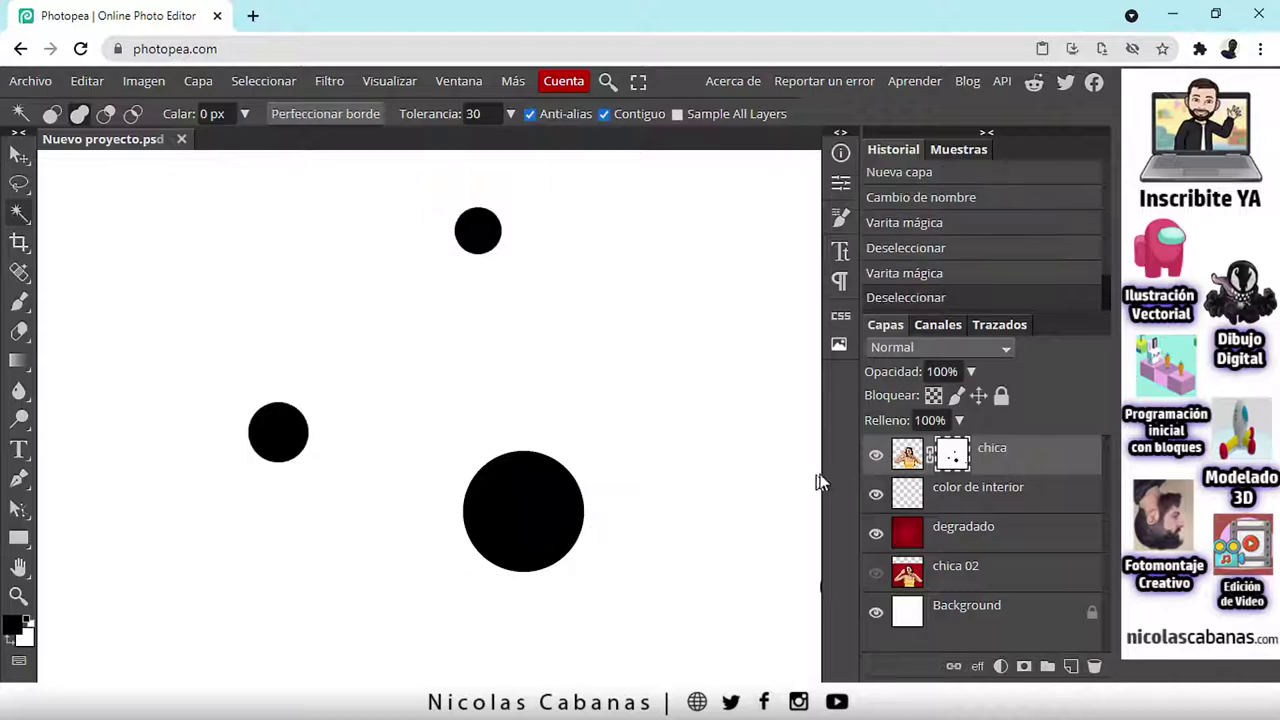
{"action": "left_click", "coordinate": [952, 455], "text": "alt"}
{"action": "left_click_drag", "start_coordinate": [520, 468], "coordinate": [564, 466]}
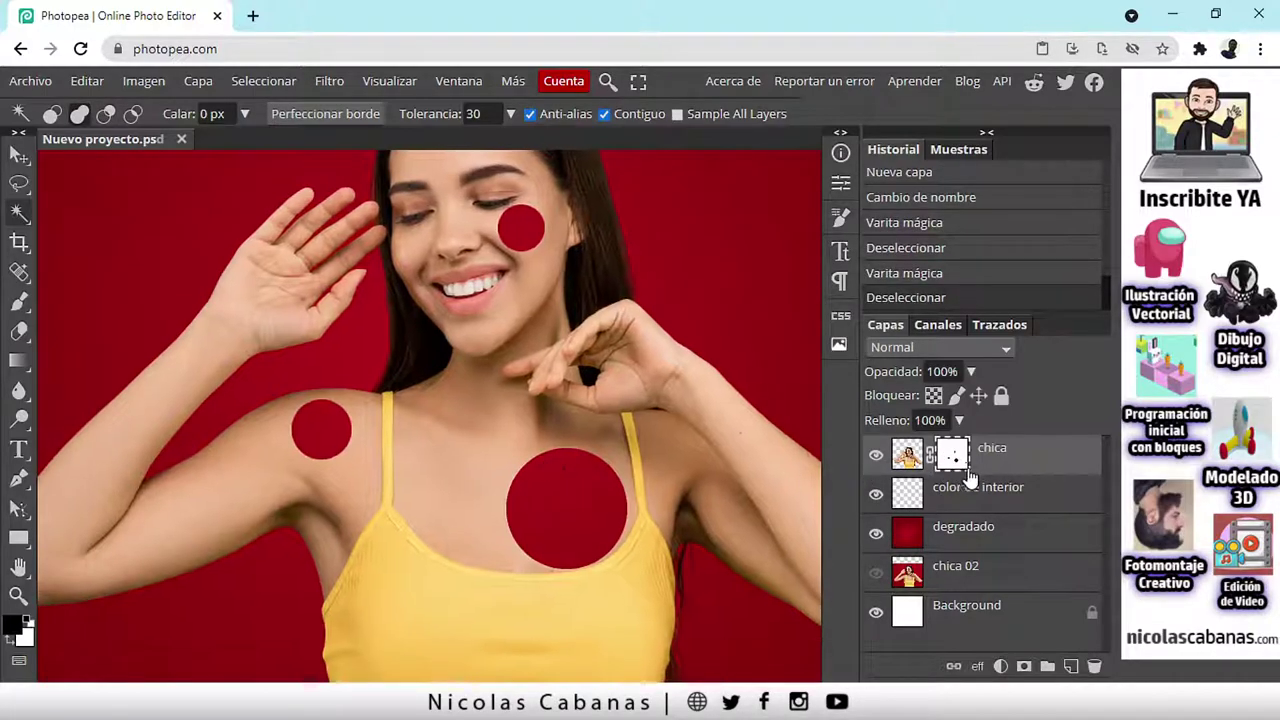
Step: Load the chica layer's mask as a selection and deselect it
{"action": "left_click", "coordinate": [952, 458], "text": "ctrl"}
{"action": "key", "text": "ctrl+d"}
{"action": "scroll", "coordinate": [630, 480], "scroll_direction": "down", "scroll_amount": 2}
{"action": "left_click_drag", "start_coordinate": [622, 523], "coordinate": [576, 509]}
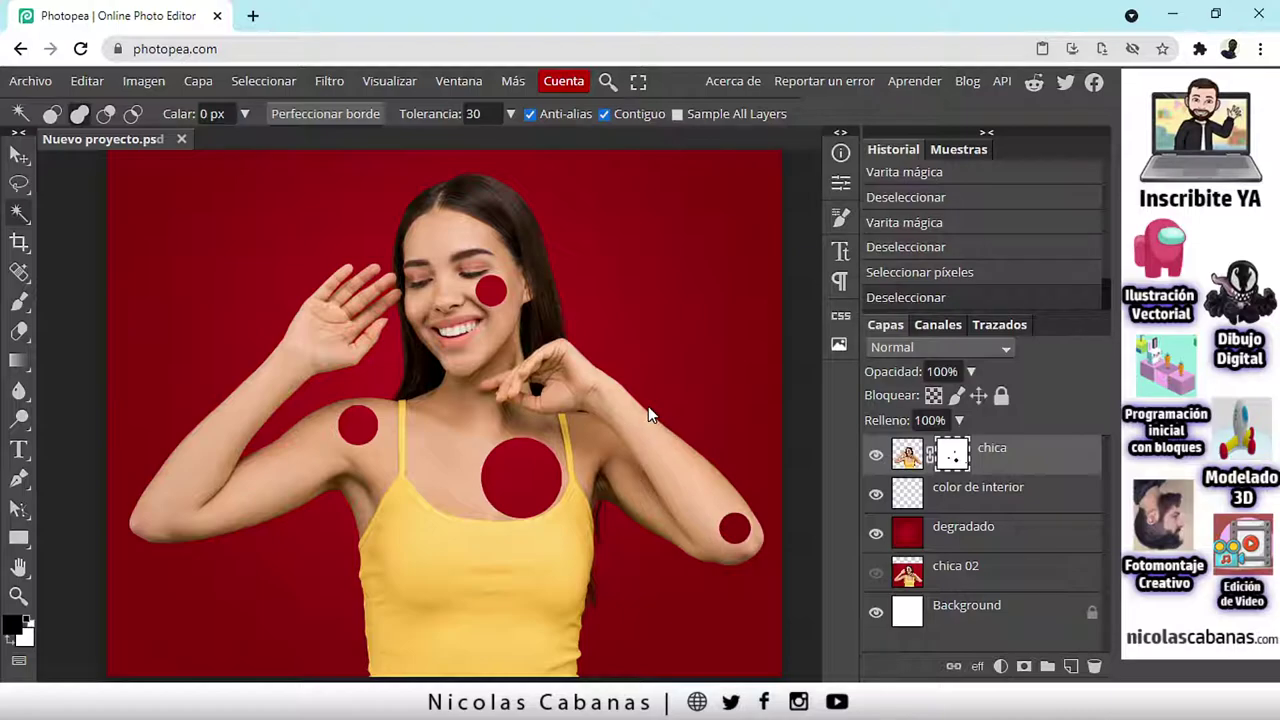
Step: Select the pixels of the chica layer and clear that selection
{"action": "right_click", "coordinate": [1050, 452]}
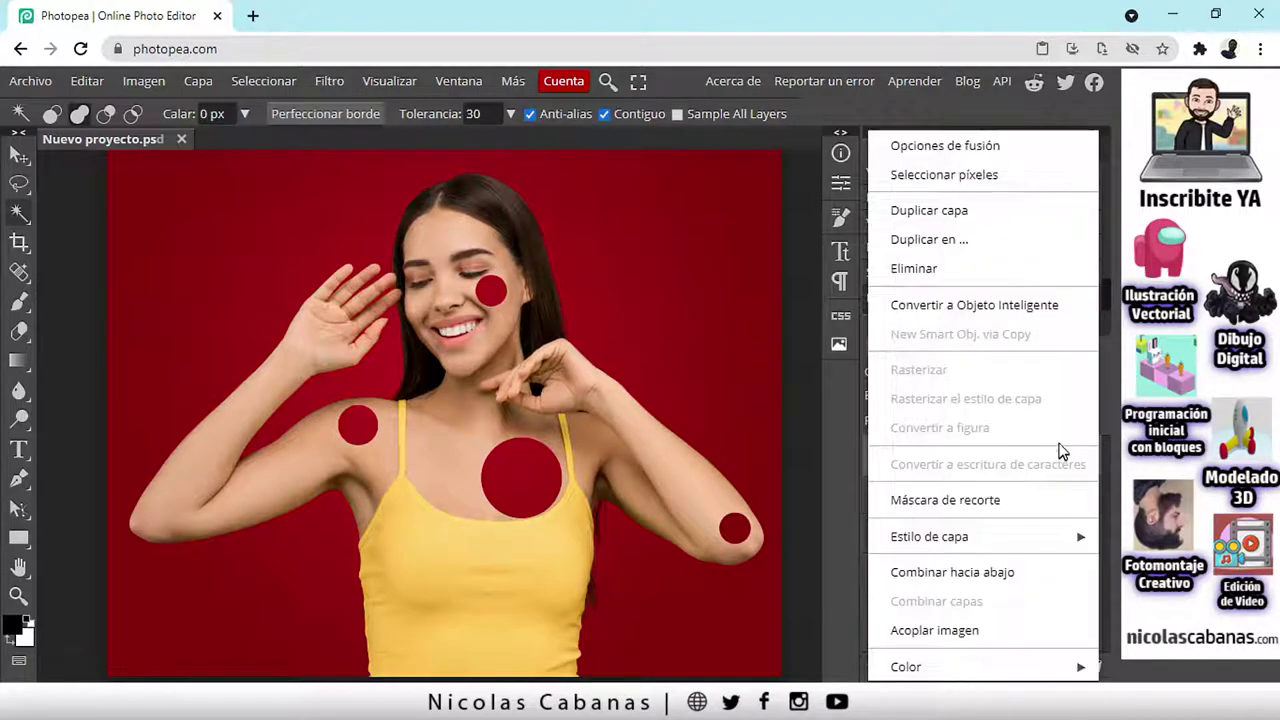
{"action": "left_click", "coordinate": [944, 175]}
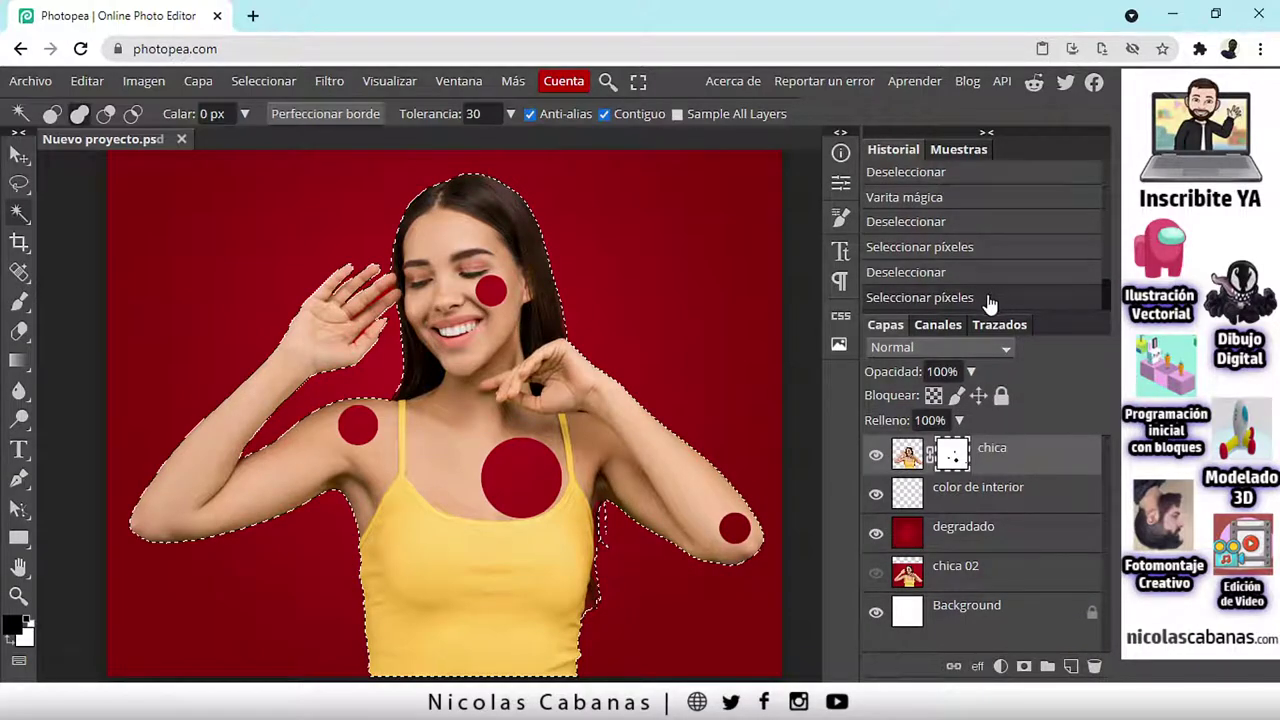
{"action": "key", "text": "ctrl+d"}
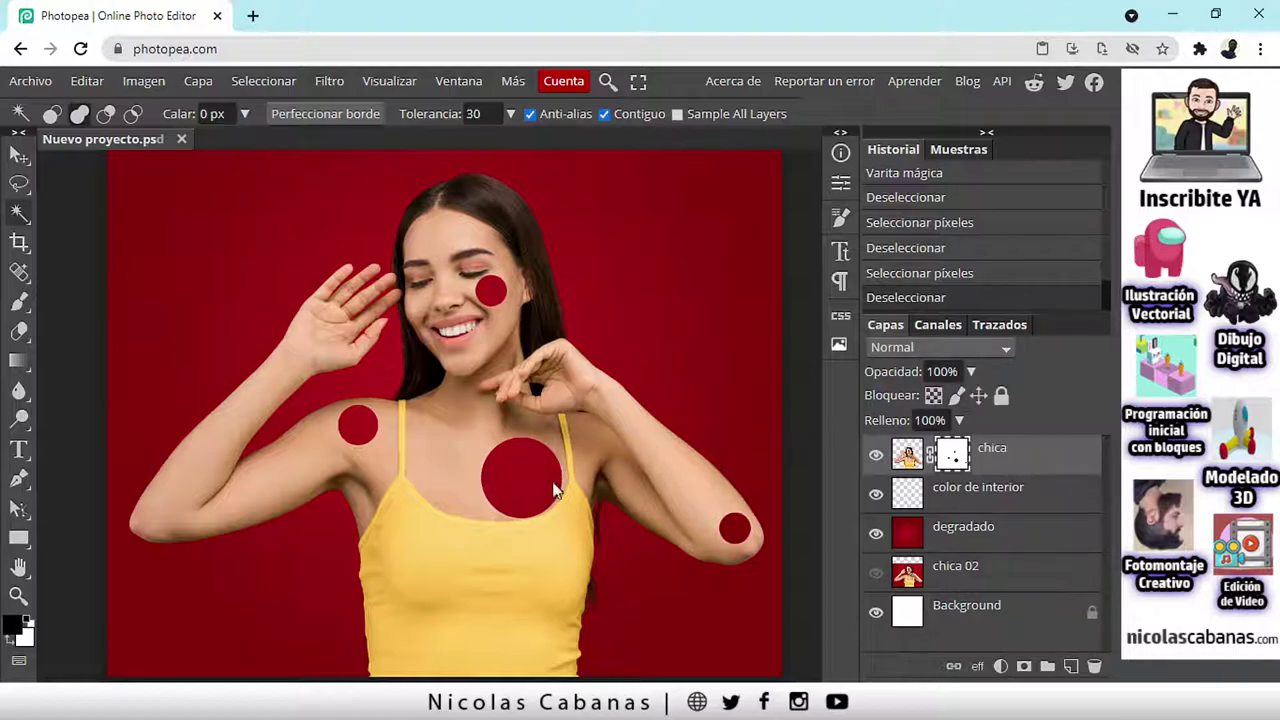
Step: Load the chica mask as a selection, compare it with the mask image, and activate the Brush on the color de interior layer
{"action": "left_click", "coordinate": [956, 466], "text": "ctrl"}
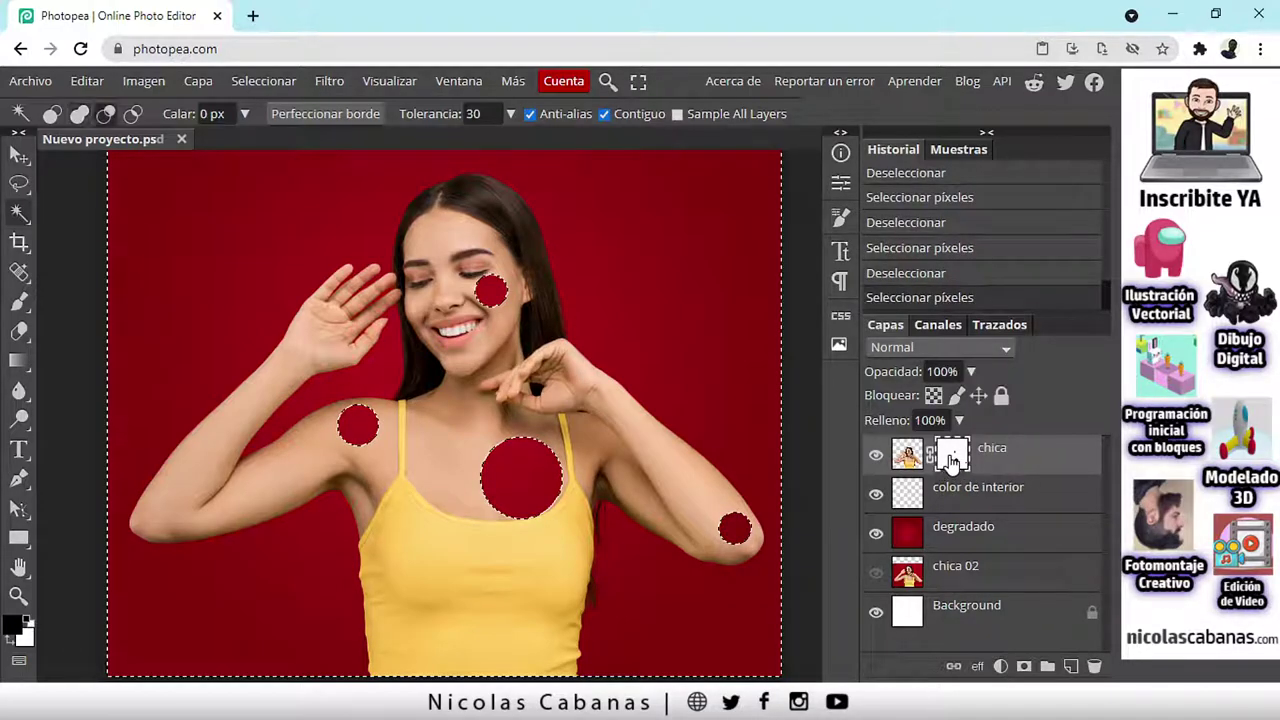
{"action": "left_click", "coordinate": [951, 462], "text": "alt"}
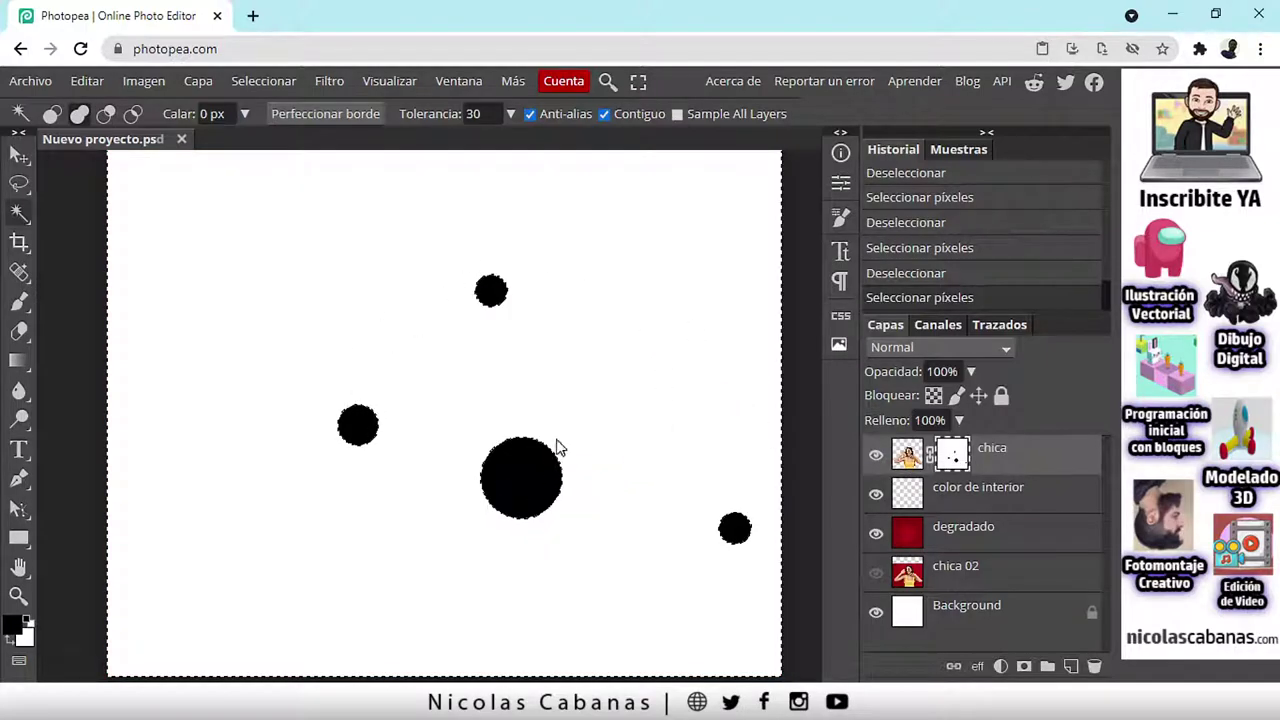
{"action": "left_click", "coordinate": [951, 455], "text": "alt"}
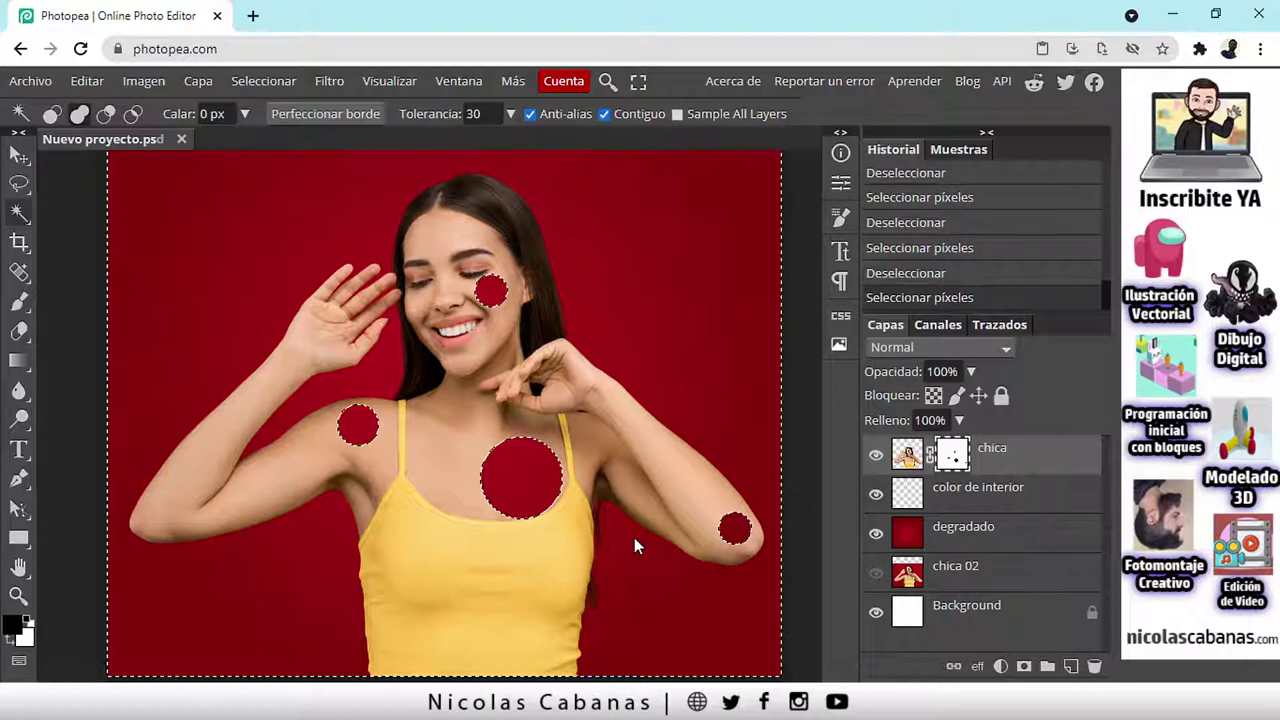
{"action": "key", "text": "ctrl+minus"}
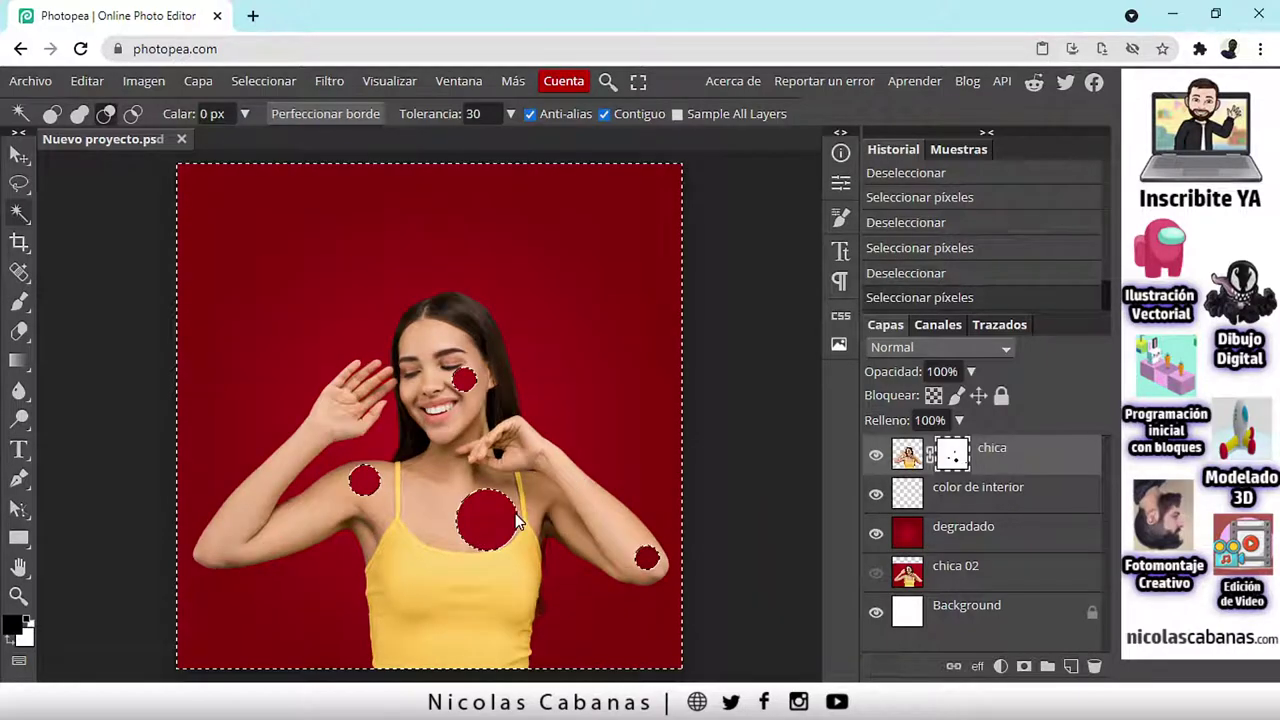
{"action": "scroll", "coordinate": [515, 513], "scroll_direction": "up", "scroll_amount": 4}
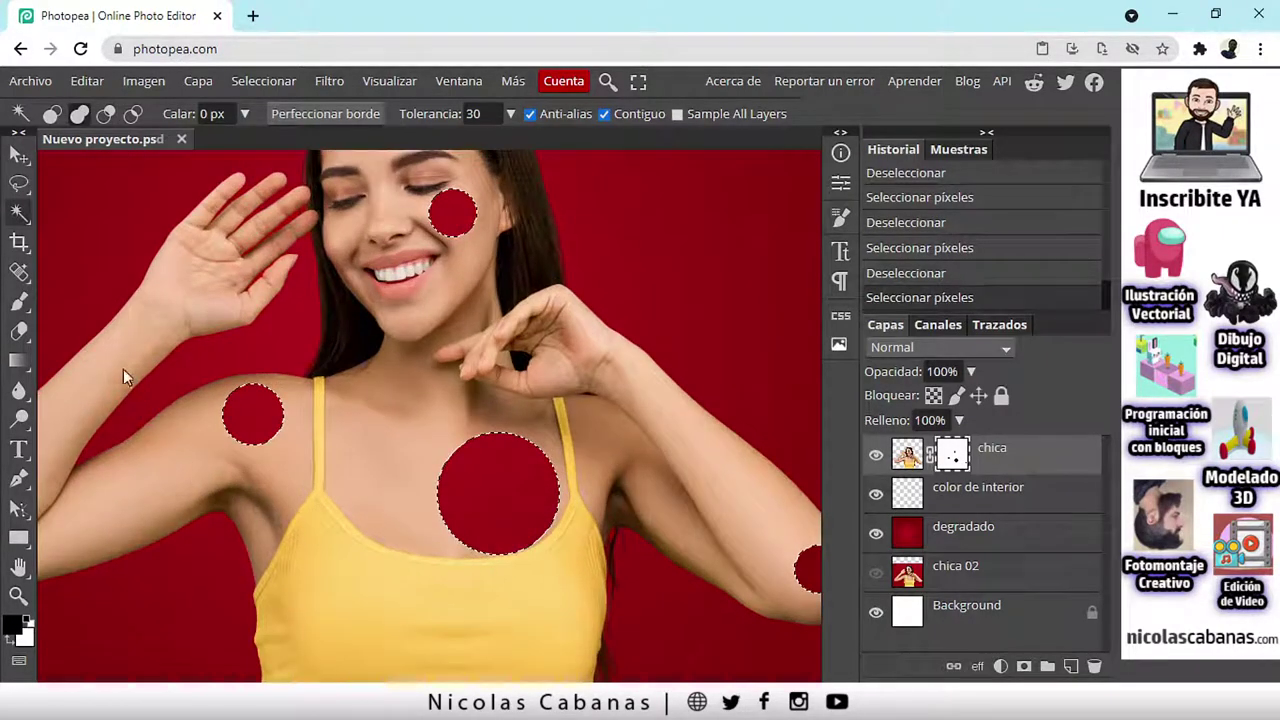
{"action": "left_click", "coordinate": [17, 306]}
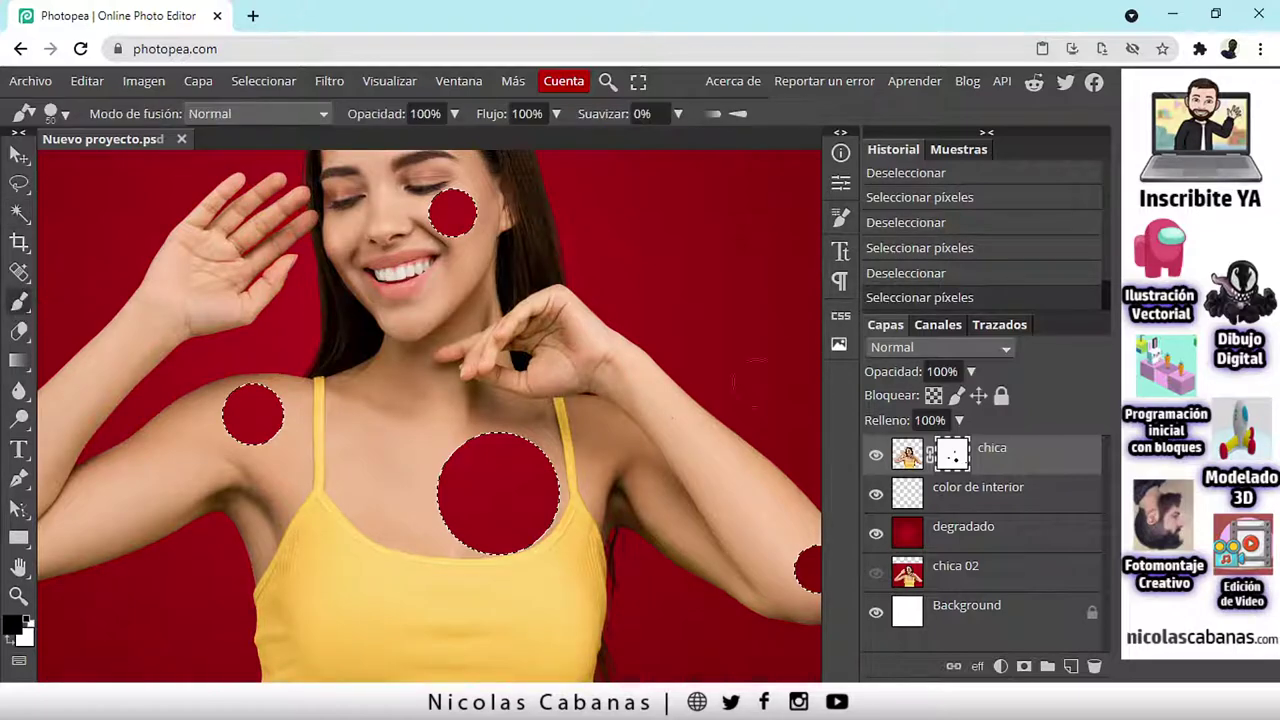
{"action": "left_click", "coordinate": [1003, 497]}
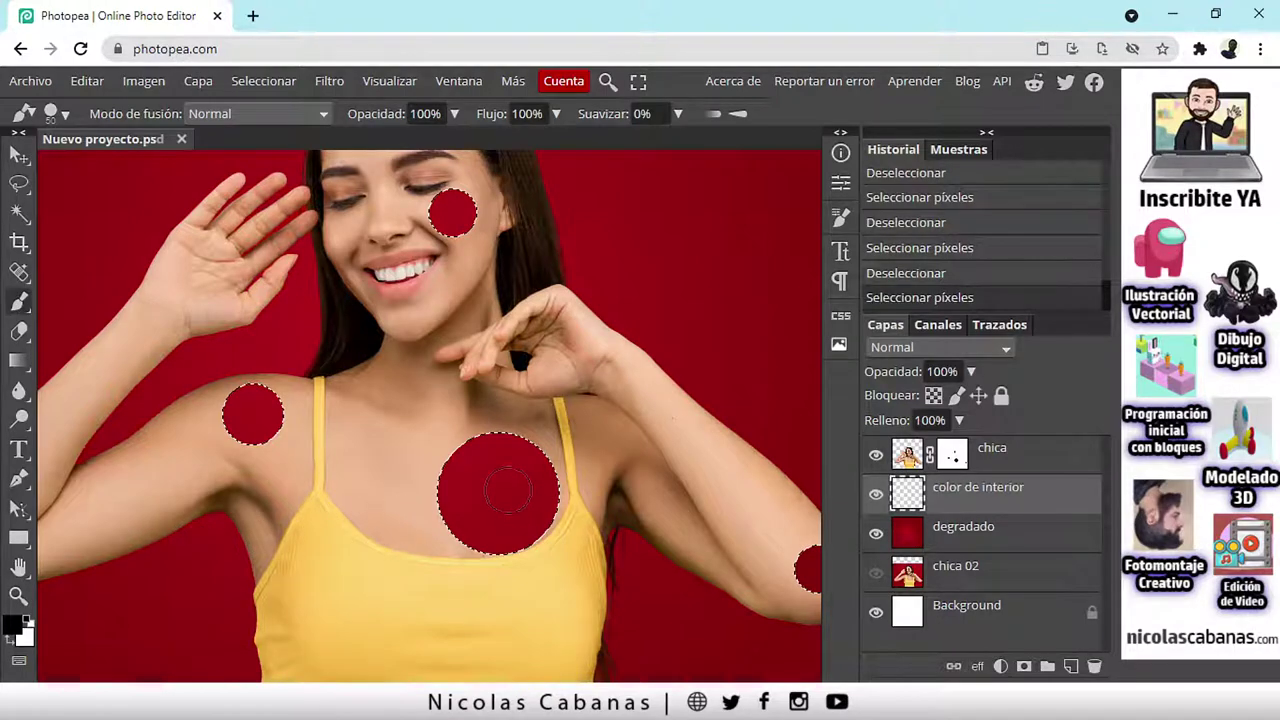
Step: Paint black test strokes beside the large chest hole on color de interior and toggle the chica layer's visibility to inspect them
{"action": "left_click", "coordinate": [417, 443]}
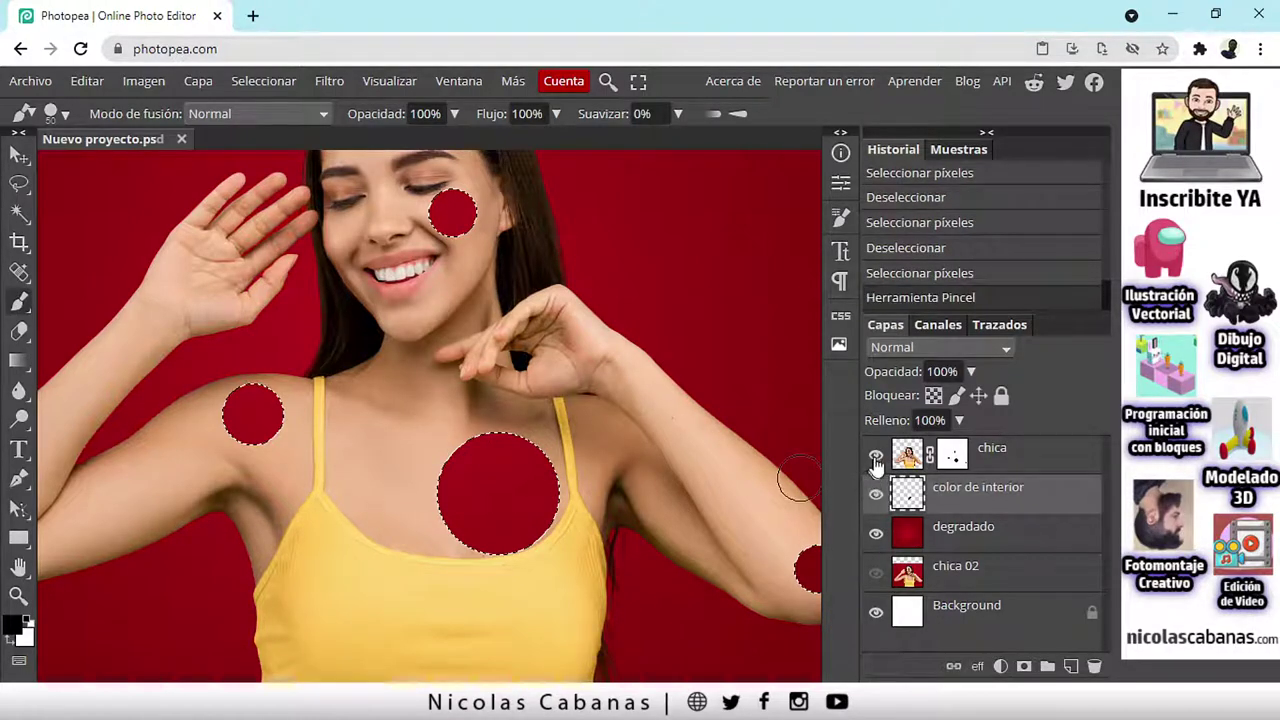
{"action": "left_click", "coordinate": [877, 456]}
{"action": "left_click", "coordinate": [877, 456]}
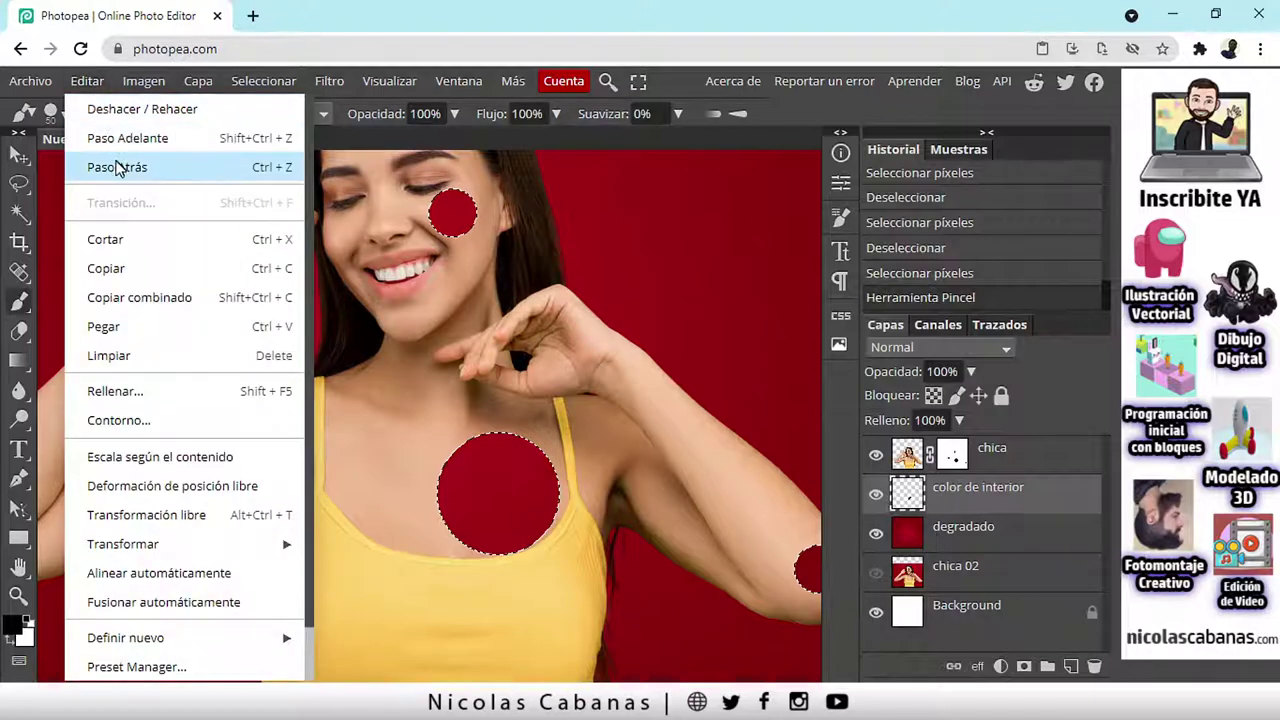
{"action": "left_click", "coordinate": [117, 167]}
{"action": "left_click", "coordinate": [876, 455]}
{"action": "left_click", "coordinate": [876, 455]}
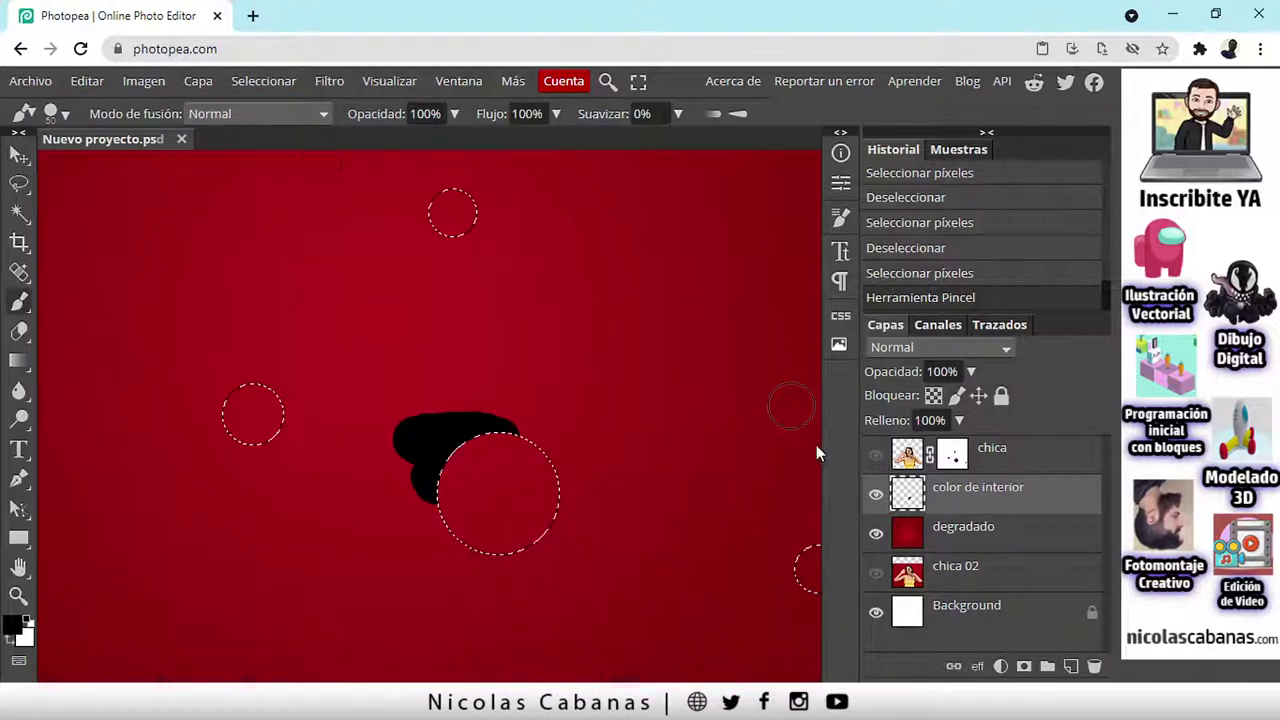
Step: Undo the remaining black test strokes on color de interior and check the layer by hiding and showing chica
{"action": "left_click", "coordinate": [87, 81]}
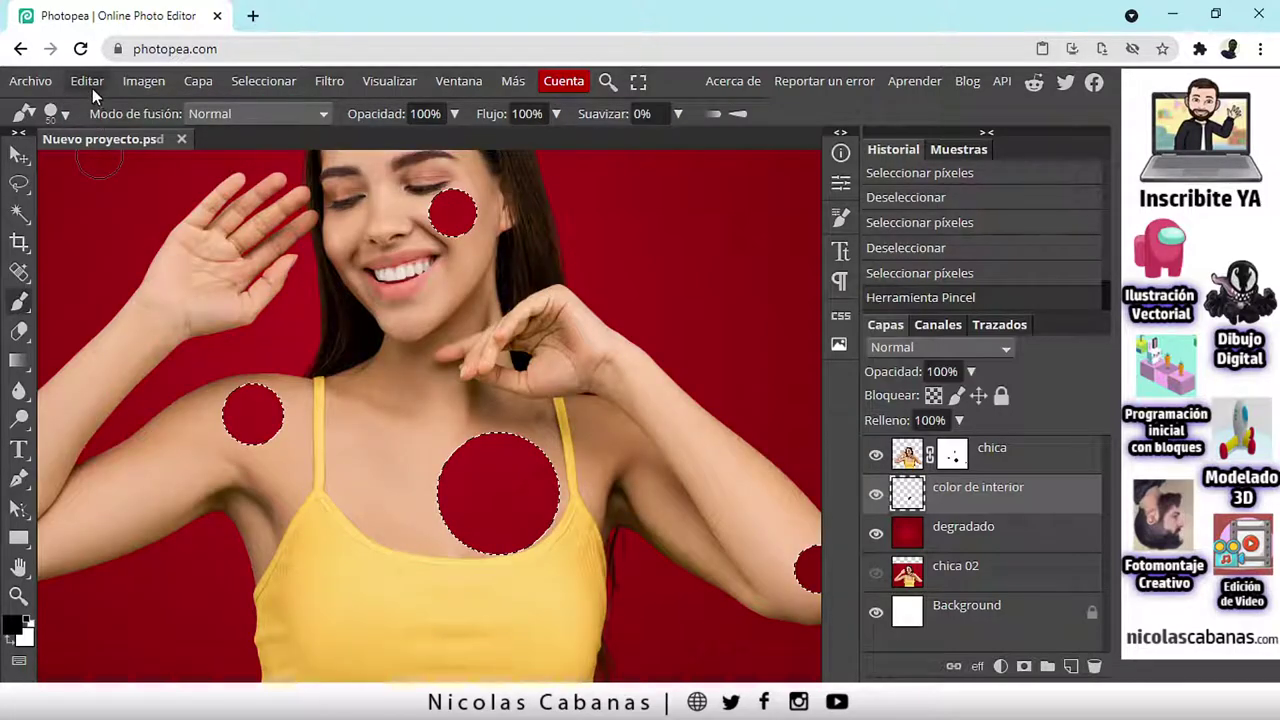
{"action": "left_click", "coordinate": [90, 82]}
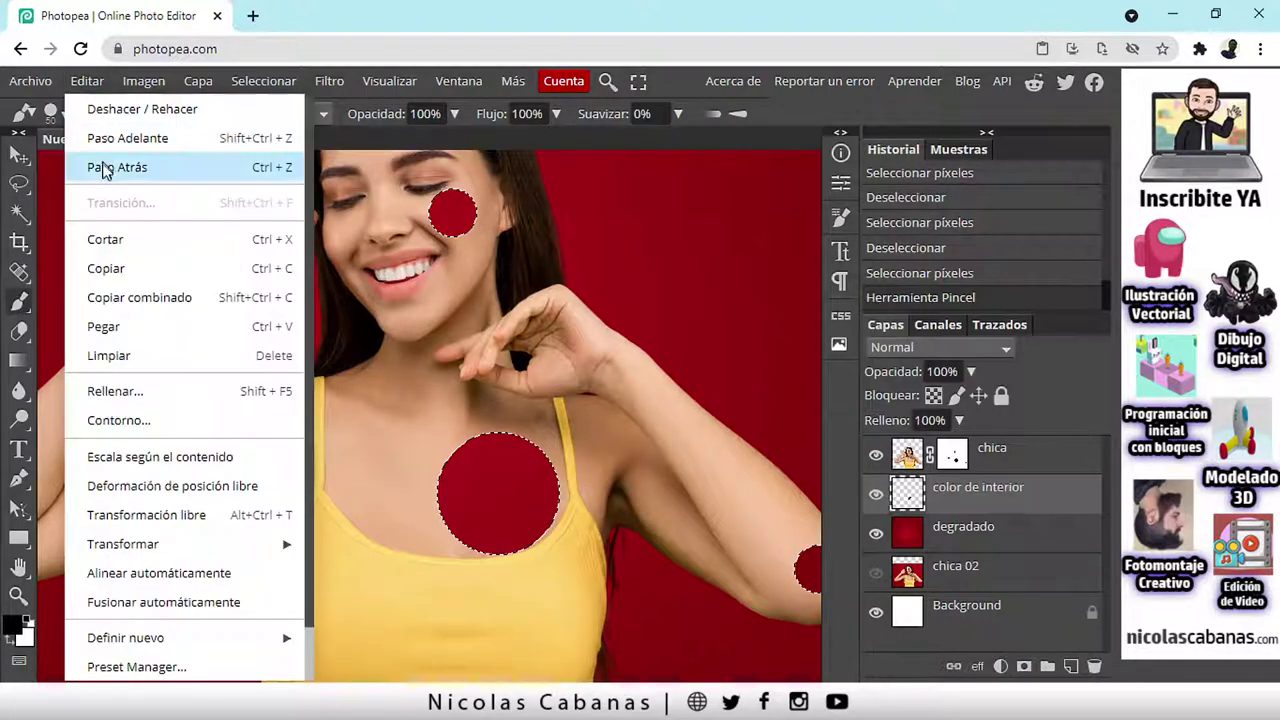
{"action": "left_click", "coordinate": [105, 167]}
{"action": "left_click", "coordinate": [87, 81]}
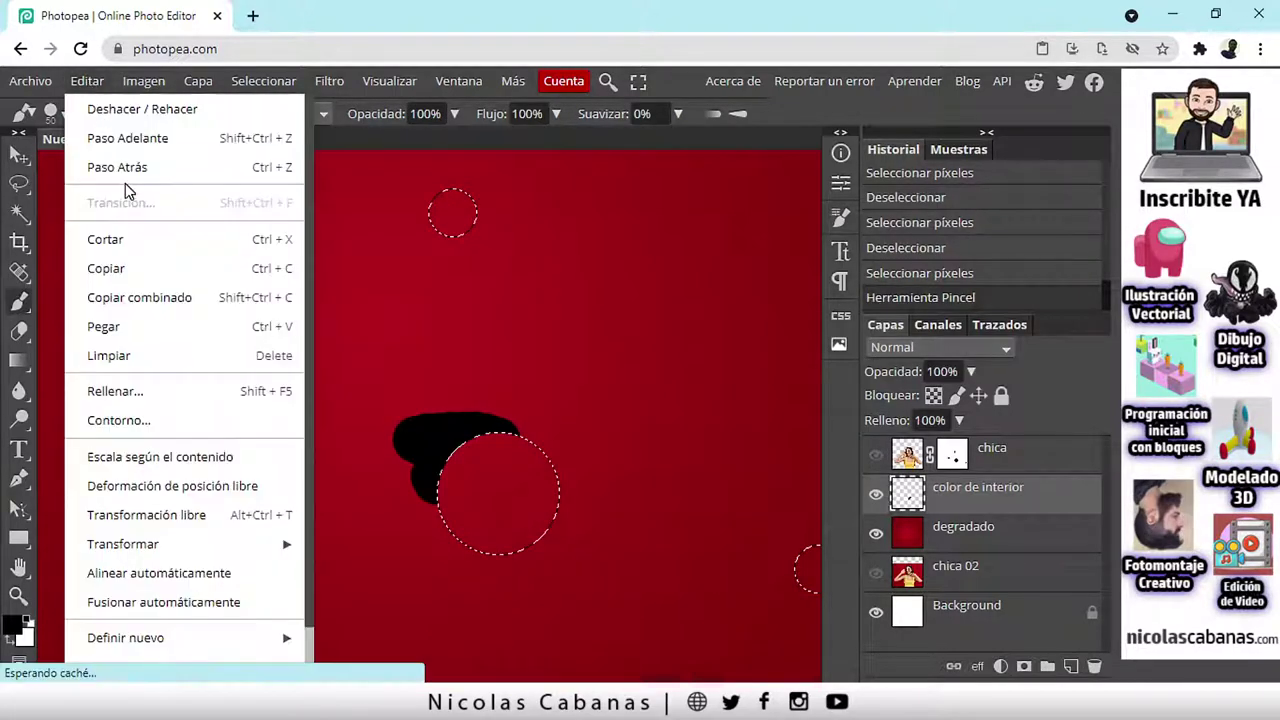
{"action": "left_click", "coordinate": [121, 166]}
{"action": "left_click", "coordinate": [88, 81]}
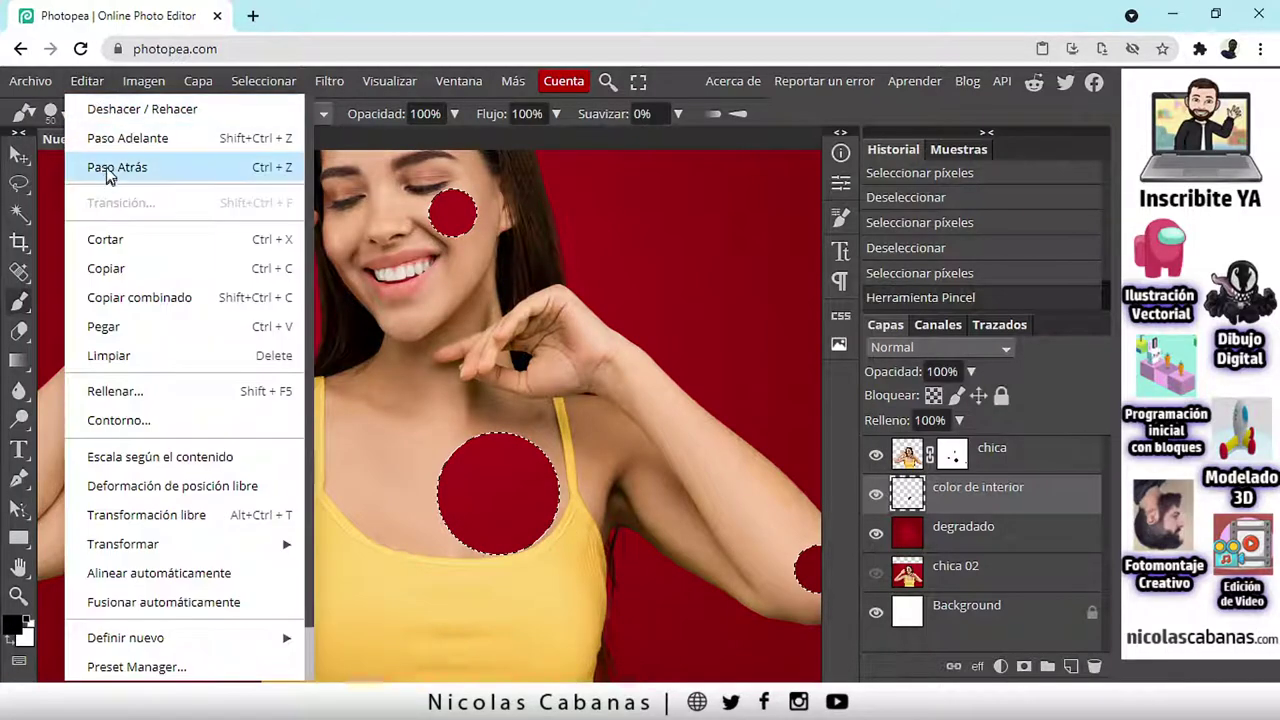
{"action": "left_click", "coordinate": [107, 166]}
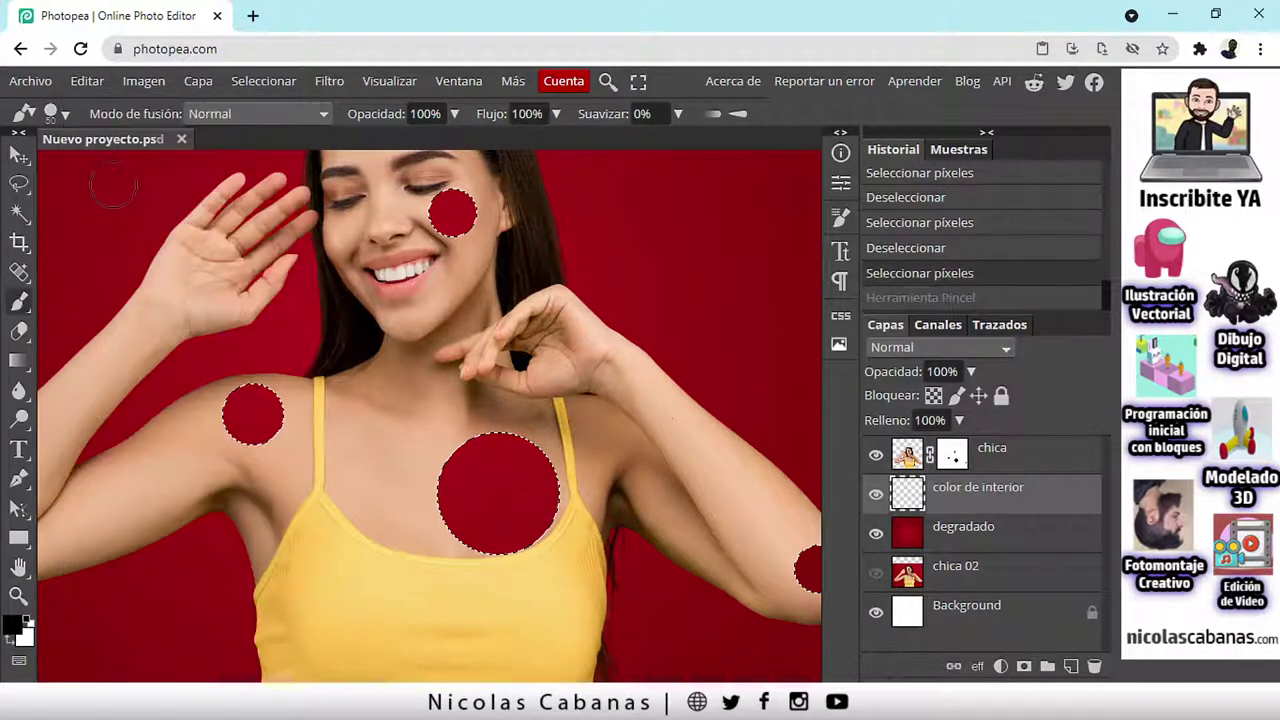
{"action": "left_click", "coordinate": [875, 456]}
{"action": "left_click", "coordinate": [875, 456]}
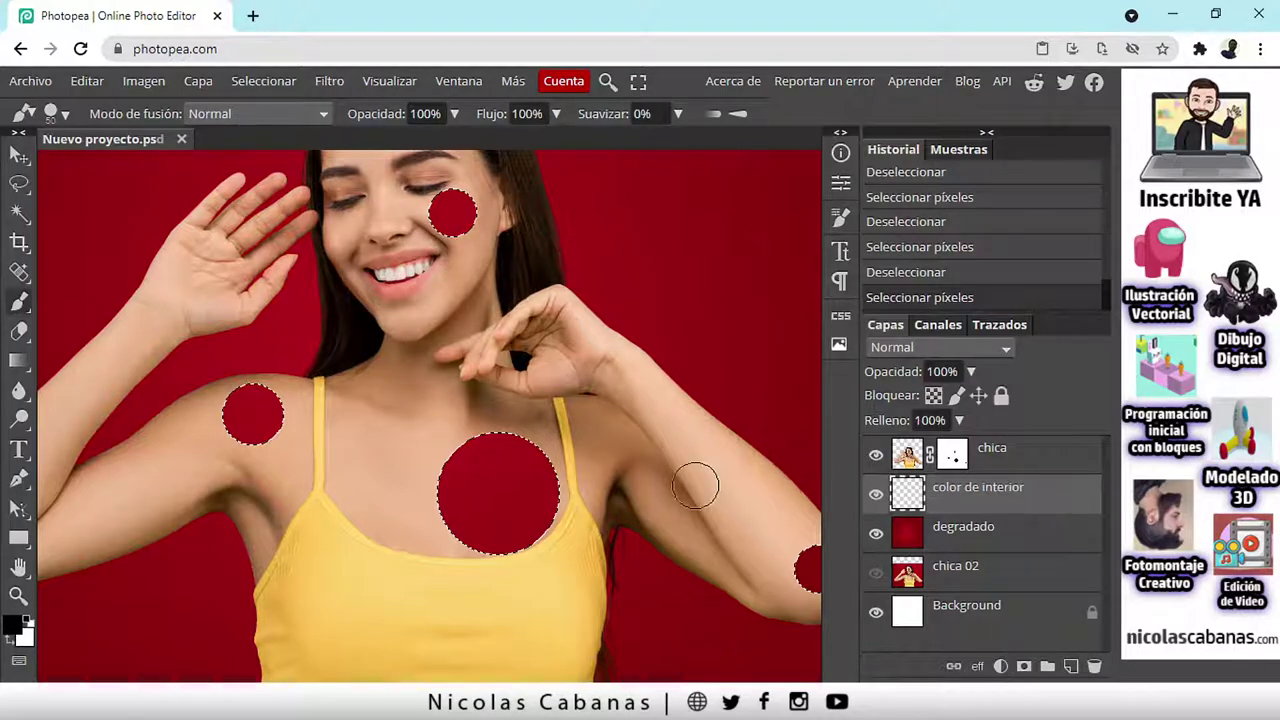
Step: Check the holes in the reference image queso.jpg in the Photos app and return to the Photopea project
{"action": "scroll", "coordinate": [615, 500], "scroll_direction": "down", "scroll_amount": 1}
{"action": "left_click_drag", "start_coordinate": [553, 479], "coordinate": [540, 462]}
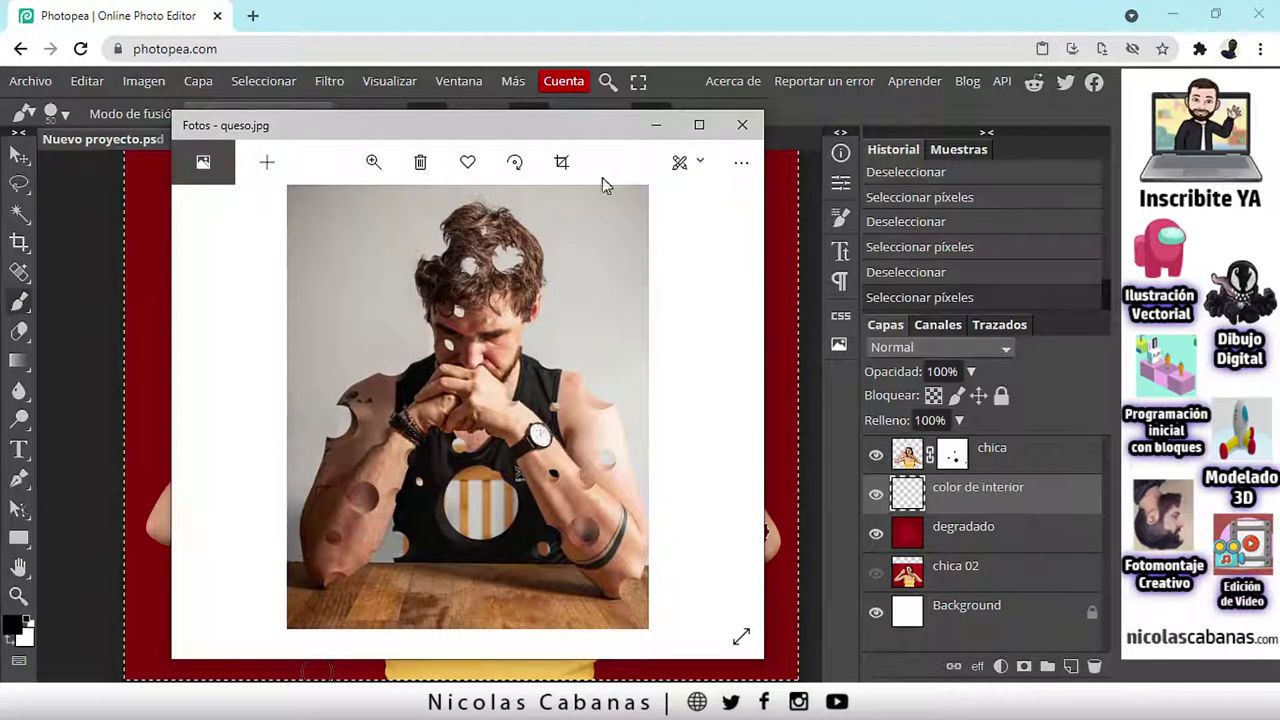
{"action": "left_click", "coordinate": [654, 126]}
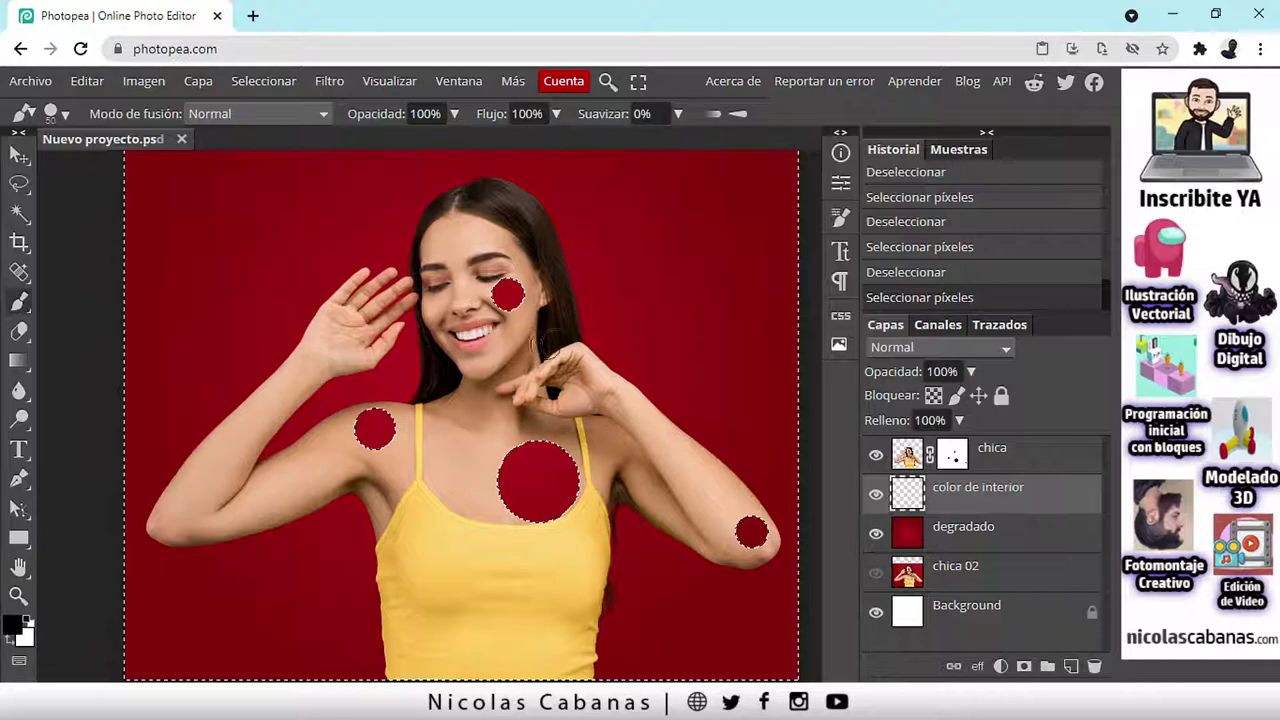
{"action": "scroll", "coordinate": [570, 350], "scroll_direction": "down", "scroll_amount": 2}
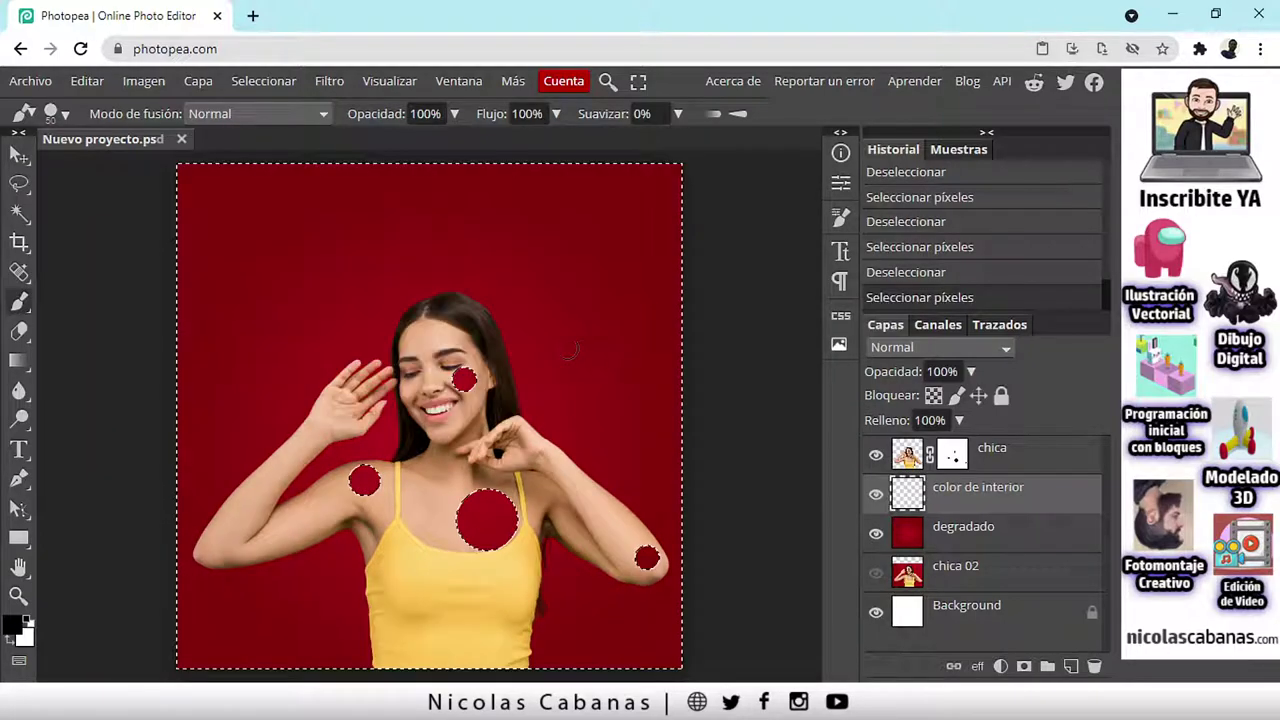
Step: Clear the current selection and reload the chica layer's mask as a selection while keeping color de interior active
{"action": "left_click", "coordinate": [265, 81]}
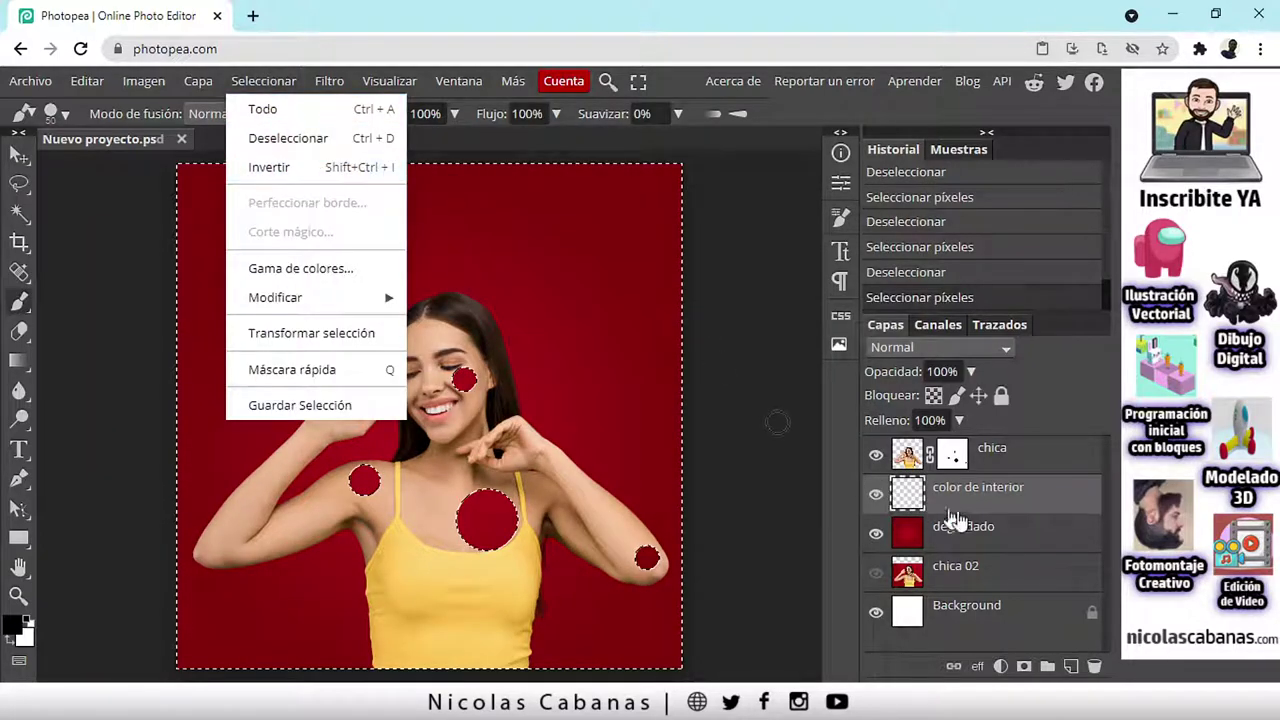
{"action": "left_click", "coordinate": [286, 138]}
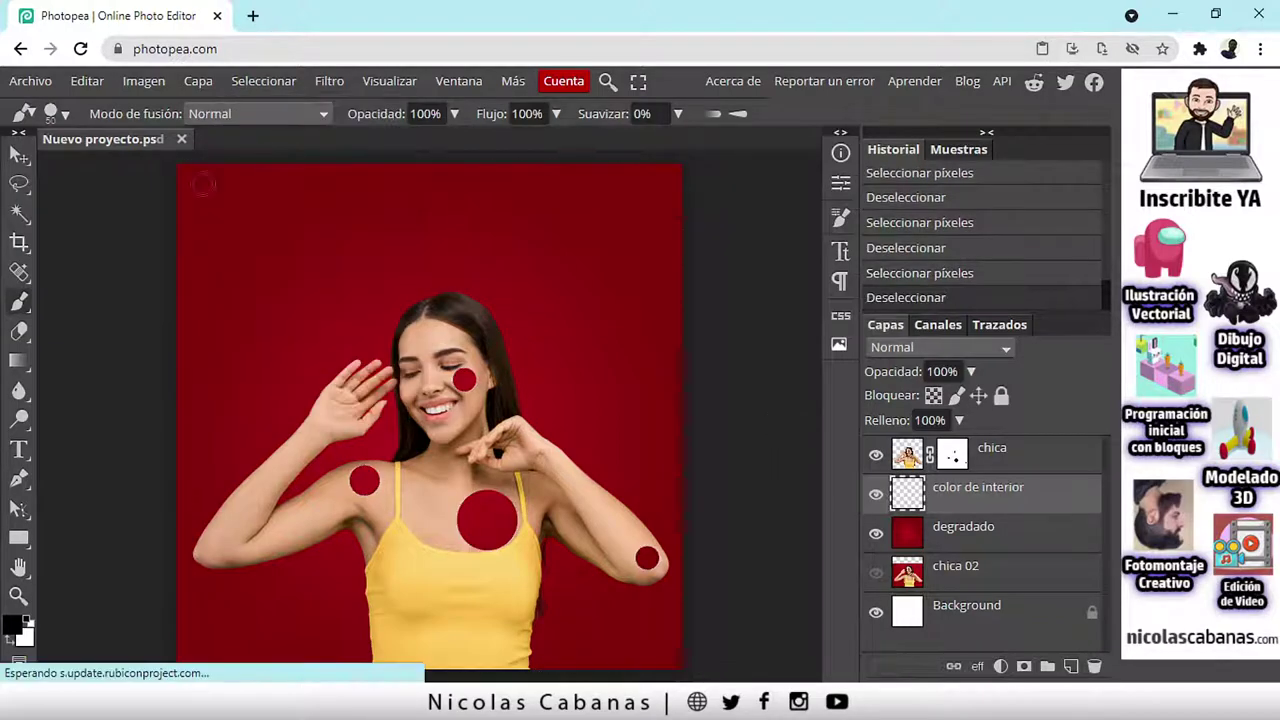
{"action": "left_click", "coordinate": [955, 460], "text": "ctrl"}
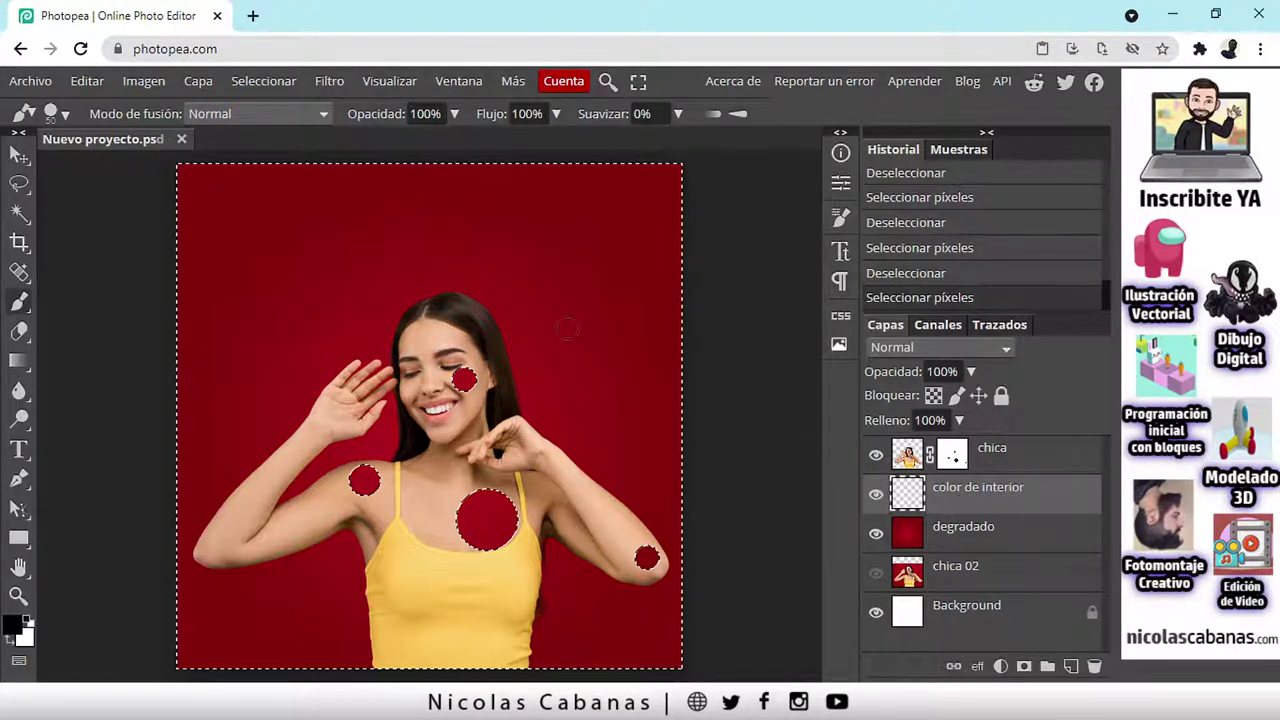
Step: Invert the selection so it covers the holes and offset it slightly down and left of them using the rectangular selection tool
{"action": "left_click", "coordinate": [250, 82]}
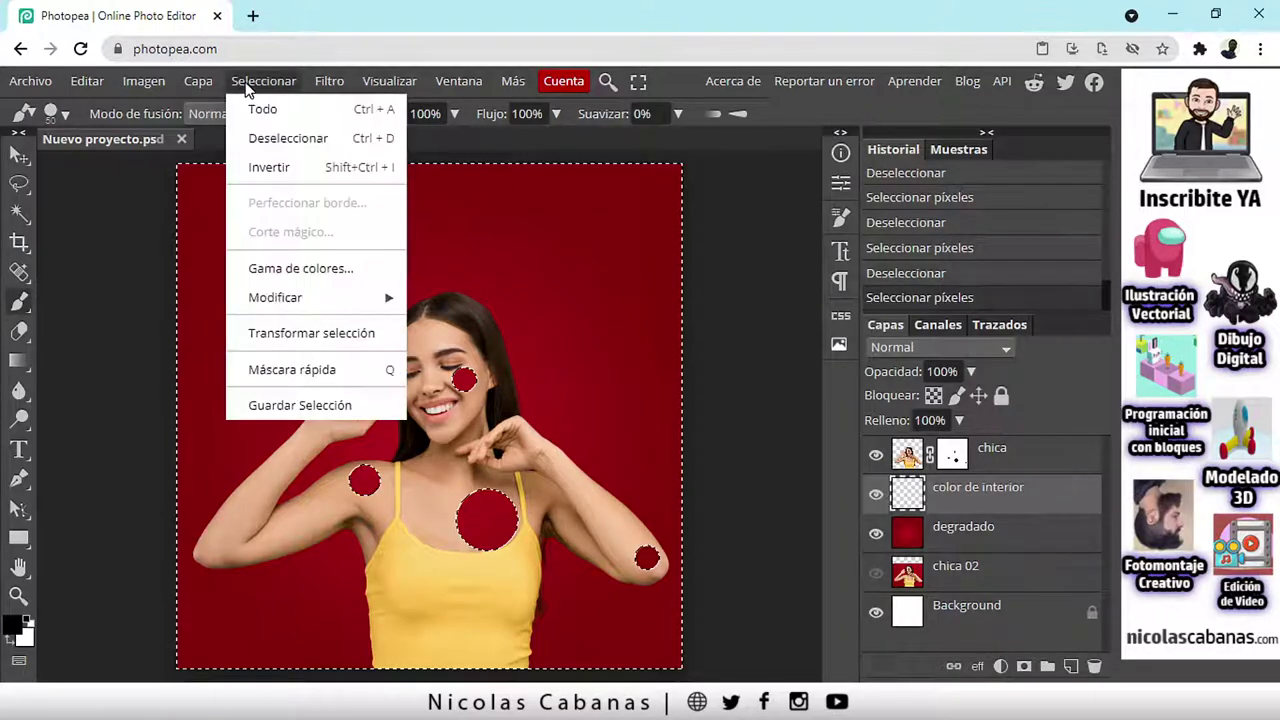
{"action": "left_click", "coordinate": [270, 168]}
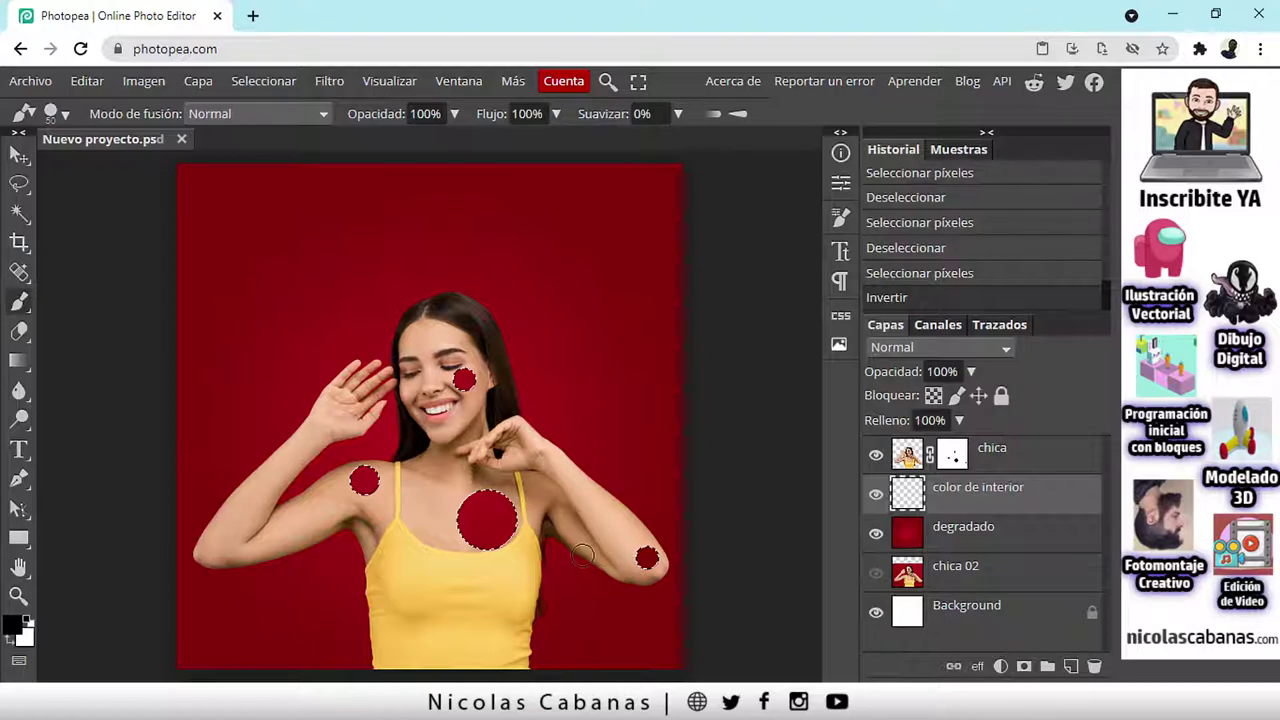
{"action": "scroll", "coordinate": [501, 519], "scroll_direction": "up", "scroll_amount": 5}
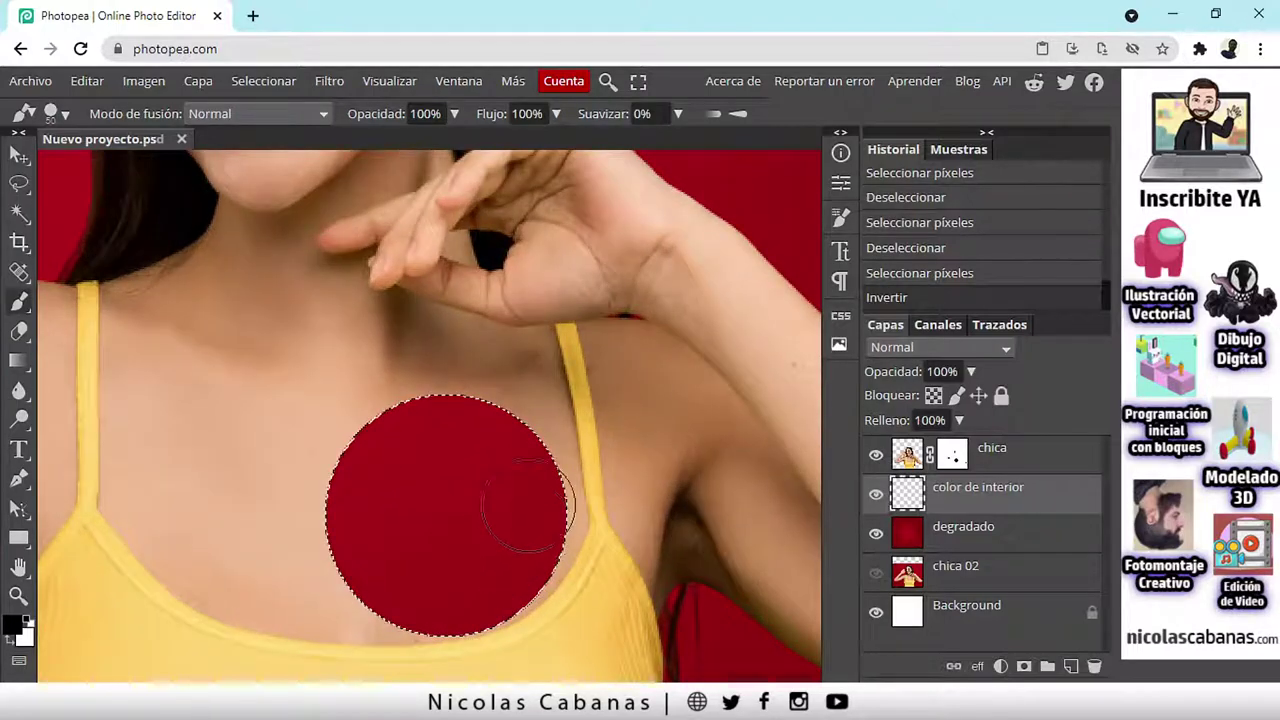
{"action": "right_click", "coordinate": [18, 184]}
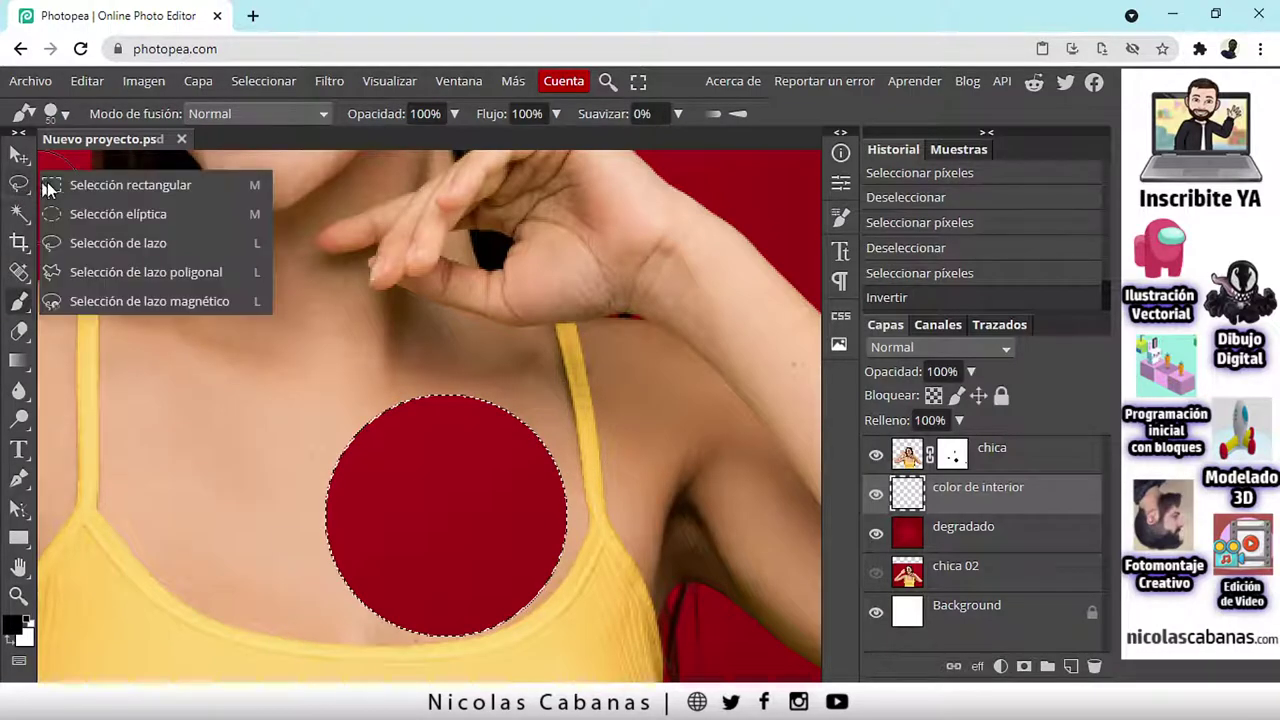
{"action": "left_click", "coordinate": [169, 189]}
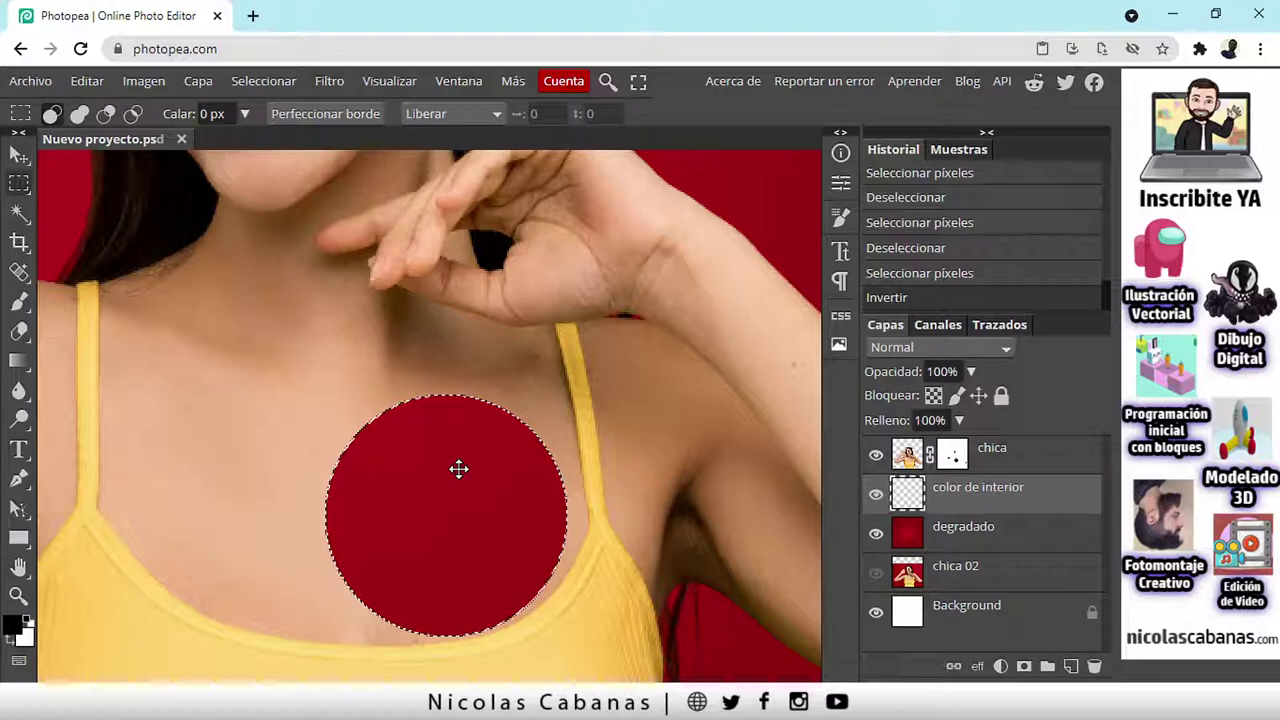
{"action": "left_click_drag", "start_coordinate": [490, 459], "coordinate": [457, 490]}
{"action": "scroll", "coordinate": [480, 477], "scroll_direction": "down", "scroll_amount": 4}
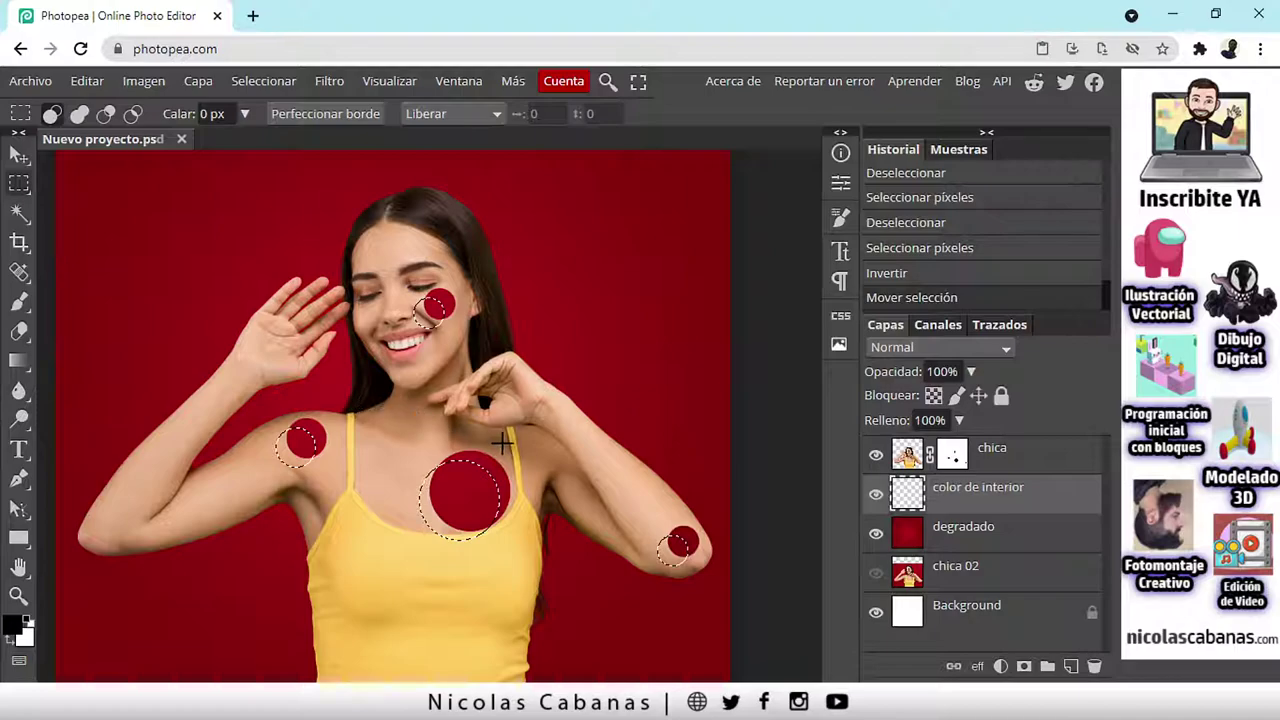
{"action": "left_click_drag", "start_coordinate": [456, 486], "coordinate": [463, 481]}
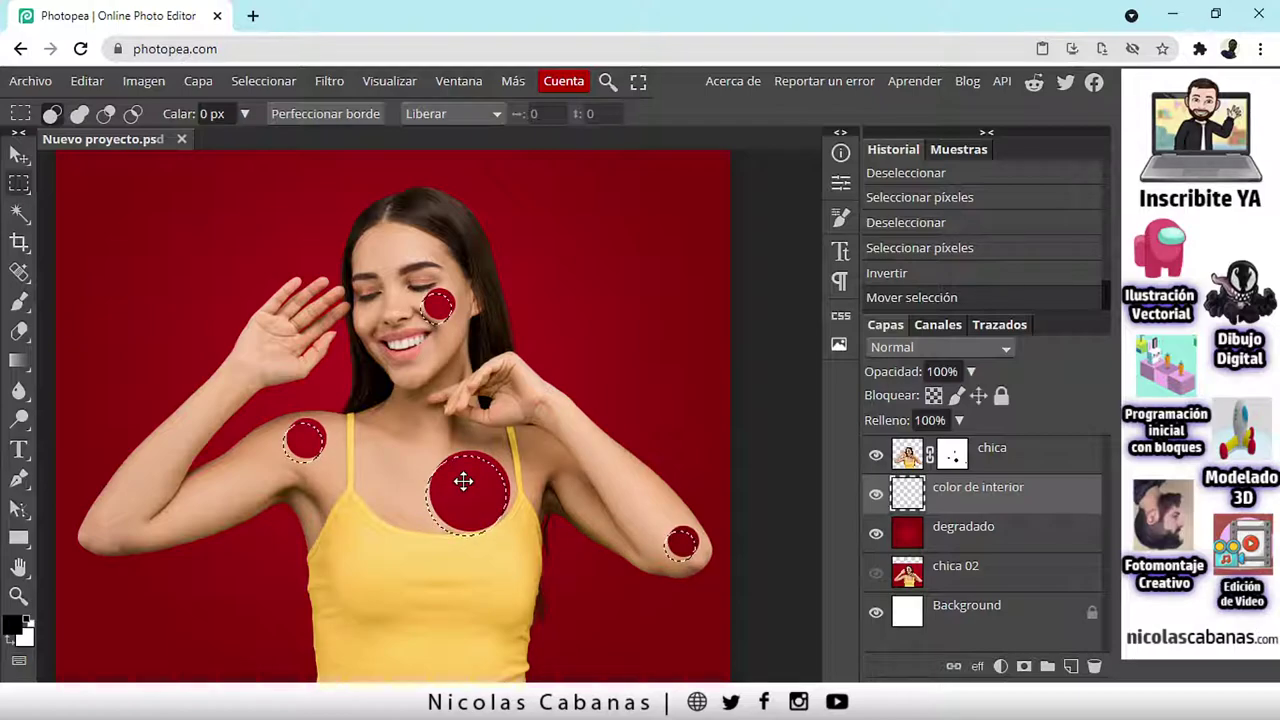
{"action": "left_click_drag", "start_coordinate": [463, 481], "coordinate": [461, 482]}
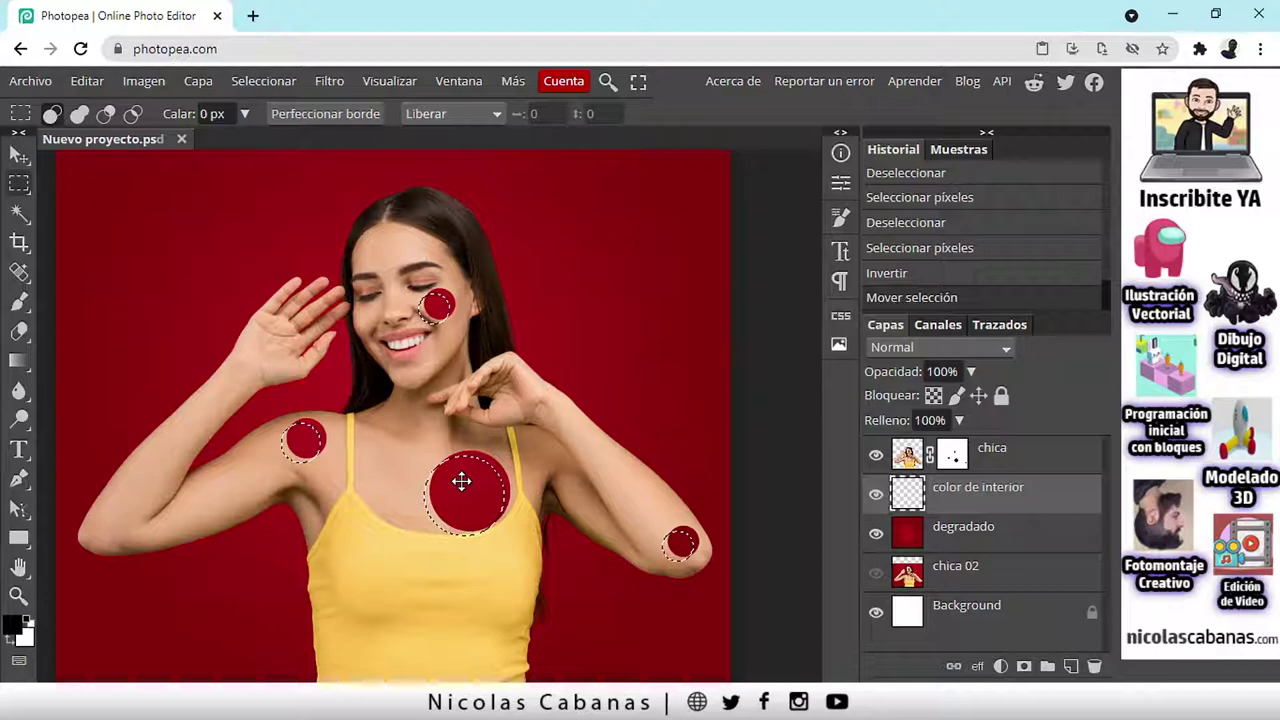
{"action": "scroll", "coordinate": [500, 520], "scroll_direction": "up", "scroll_amount": 5}
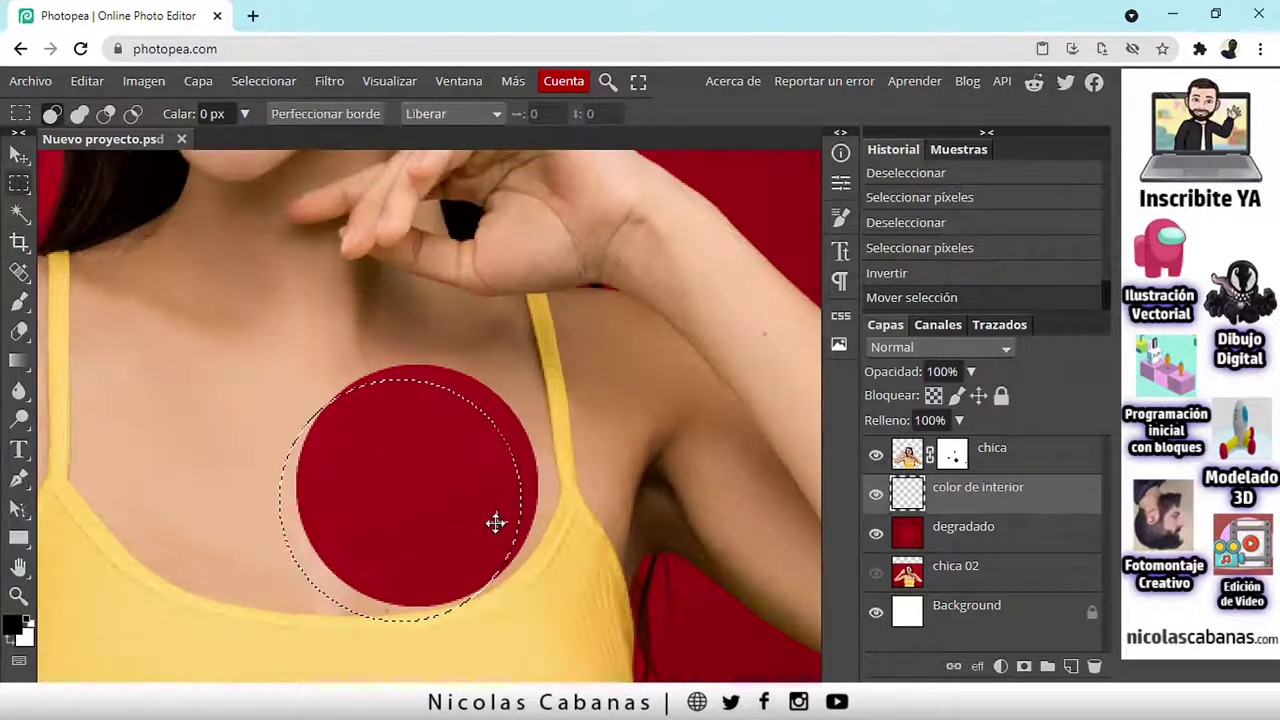
{"action": "scroll", "coordinate": [501, 521], "scroll_direction": "down", "scroll_amount": 3}
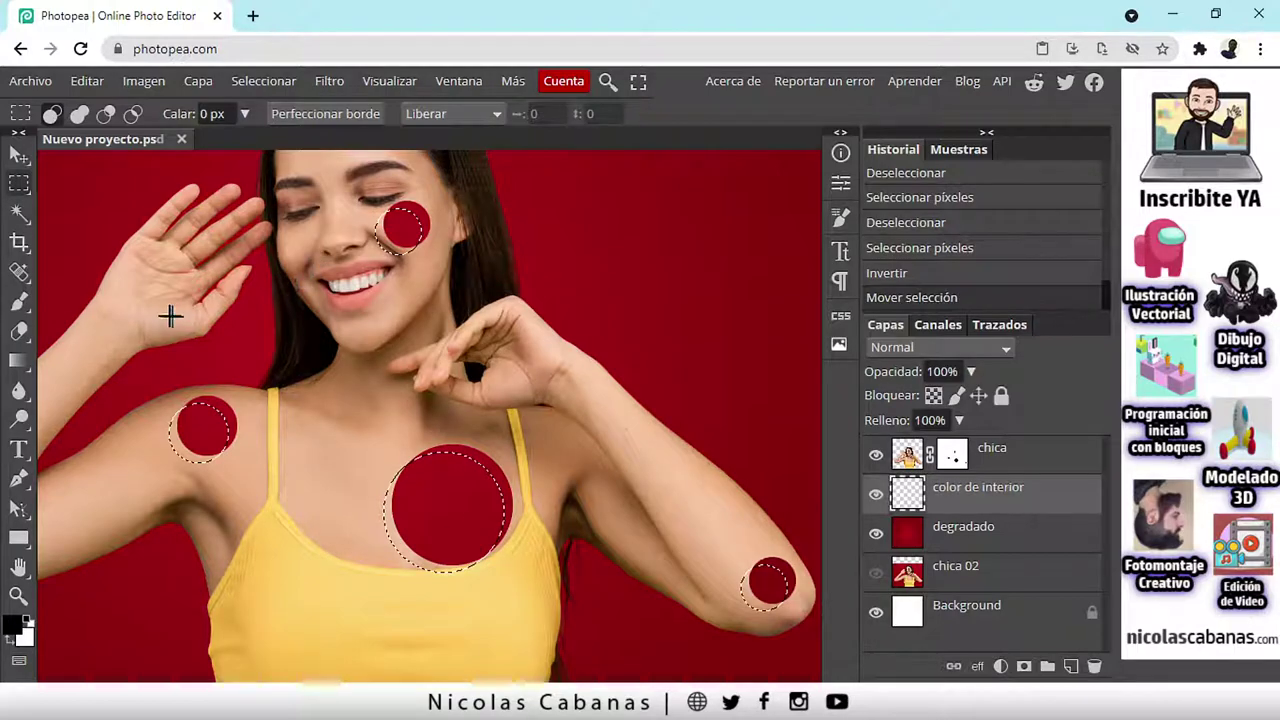
Step: Choose the Brush and set the foreground colour to the skin-shadow brown 804e27, sampled from the woman's neck
{"action": "left_click", "coordinate": [25, 311]}
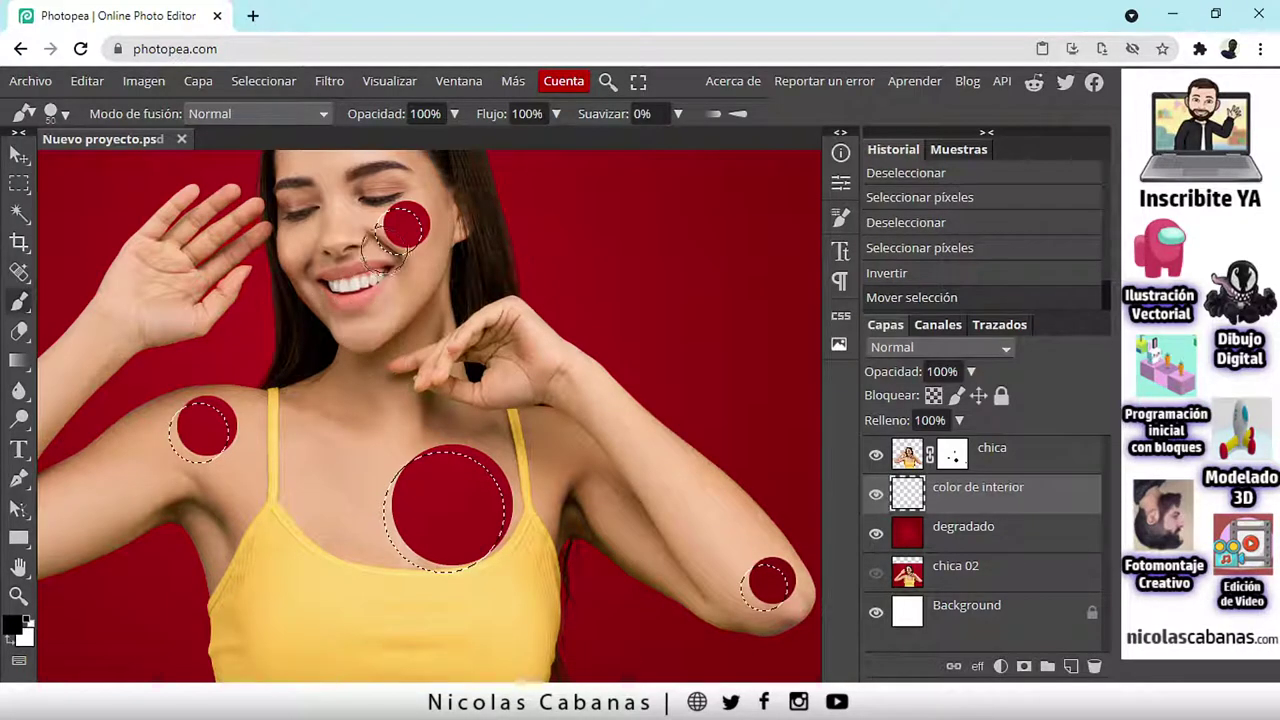
{"action": "left_click", "coordinate": [12, 630]}
{"action": "left_click_drag", "start_coordinate": [280, 224], "coordinate": [663, 242]}
{"action": "left_click_drag", "start_coordinate": [359, 371], "coordinate": [400, 340]}
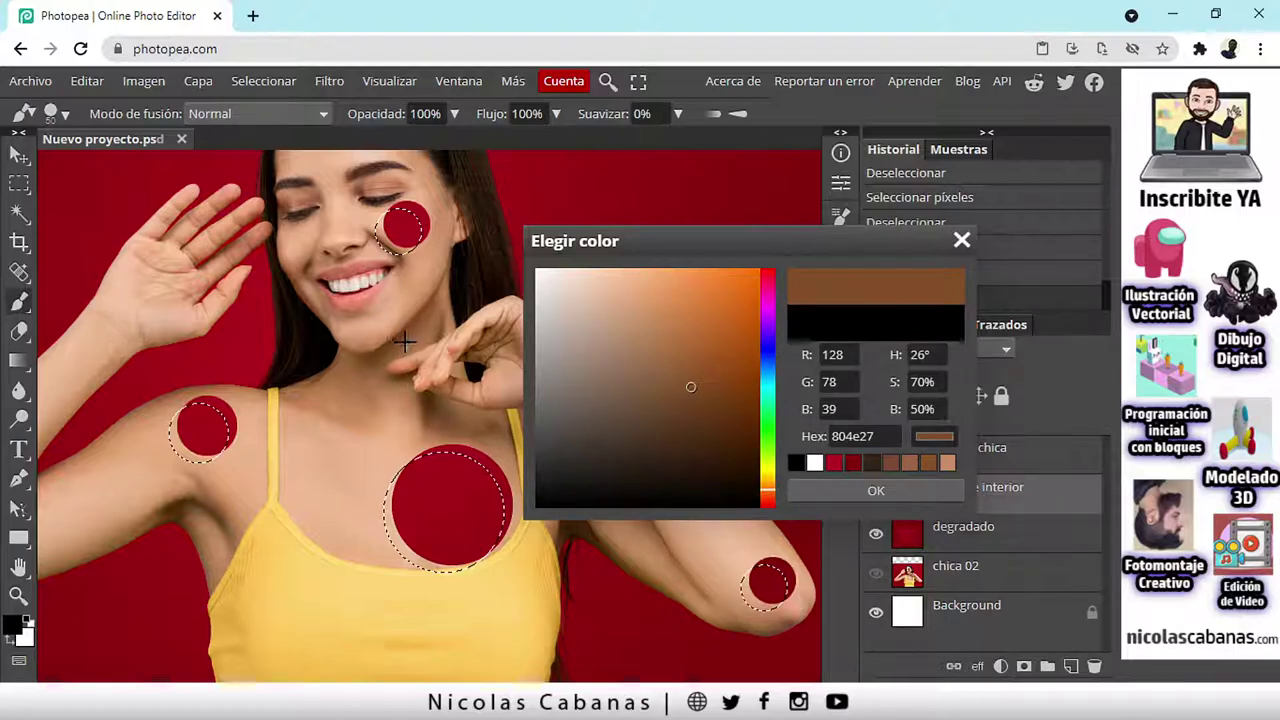
{"action": "left_click", "coordinate": [895, 496]}
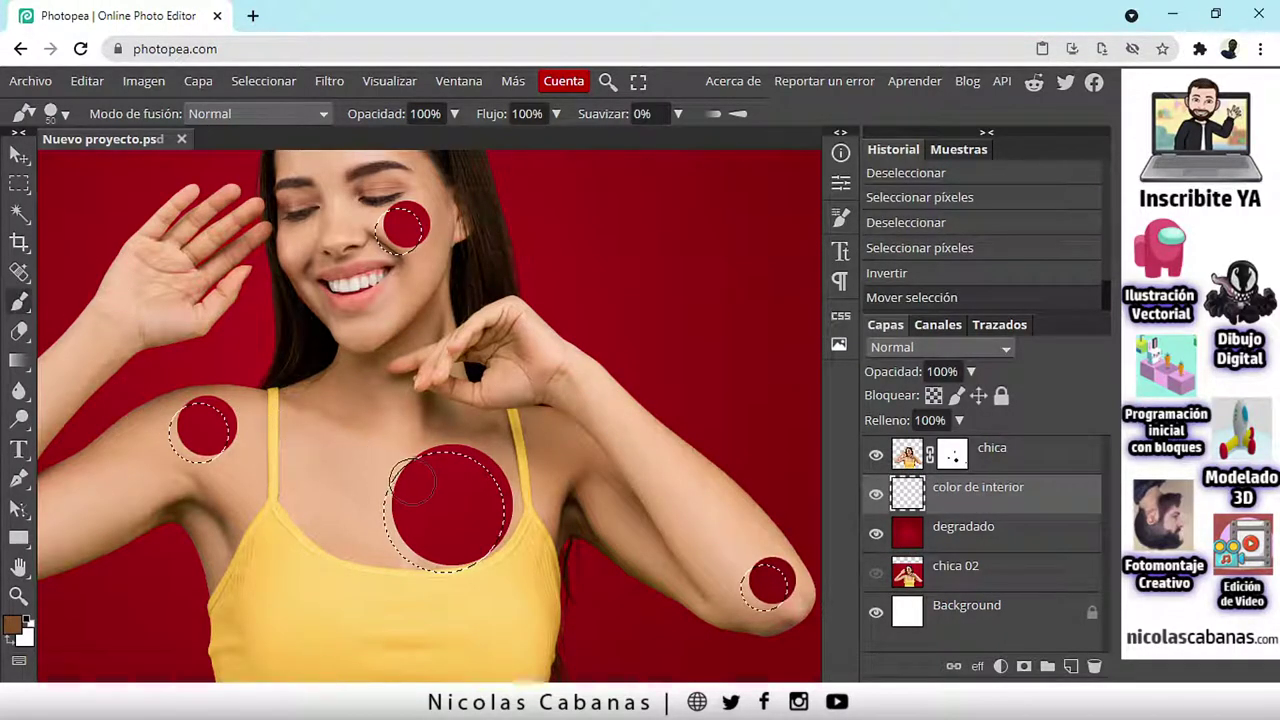
Step: Try painting the large chest hole brown inside the offset selection on color de interior, and undo the stroke
{"action": "mouse_move", "coordinate": [412, 474]}
{"action": "left_mouse_down"}
{"action": "mouse_move", "coordinate": [461, 456]}
{"action": "mouse_move", "coordinate": [490, 470]}
{"action": "mouse_move", "coordinate": [510, 517]}
{"action": "mouse_move", "coordinate": [494, 554]}
{"action": "mouse_move", "coordinate": [492, 490]}
{"action": "mouse_move", "coordinate": [483, 527]}
{"action": "mouse_move", "coordinate": [413, 502]}
{"action": "mouse_move", "coordinate": [424, 535]}
{"action": "mouse_move", "coordinate": [402, 479]}
{"action": "mouse_move", "coordinate": [410, 535]}
{"action": "mouse_move", "coordinate": [470, 502]}
{"action": "mouse_move", "coordinate": [432, 592]}
{"action": "left_mouse_up"}
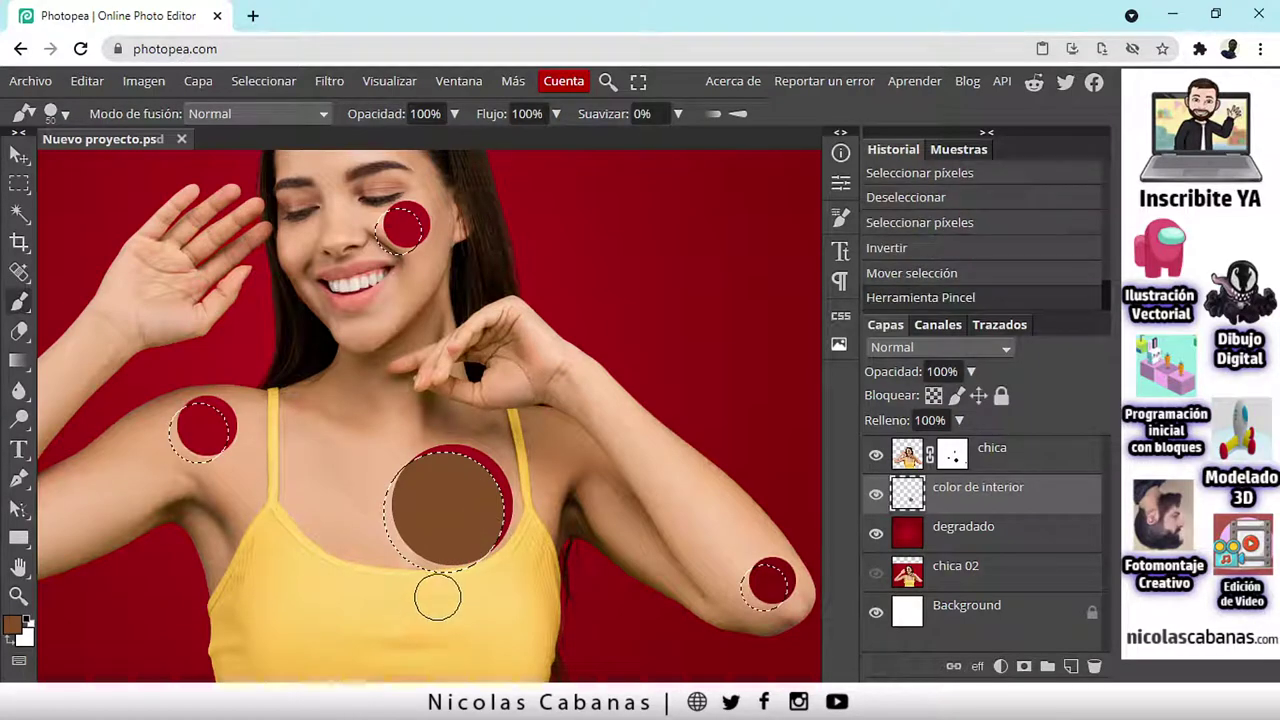
{"action": "left_click", "coordinate": [87, 81]}
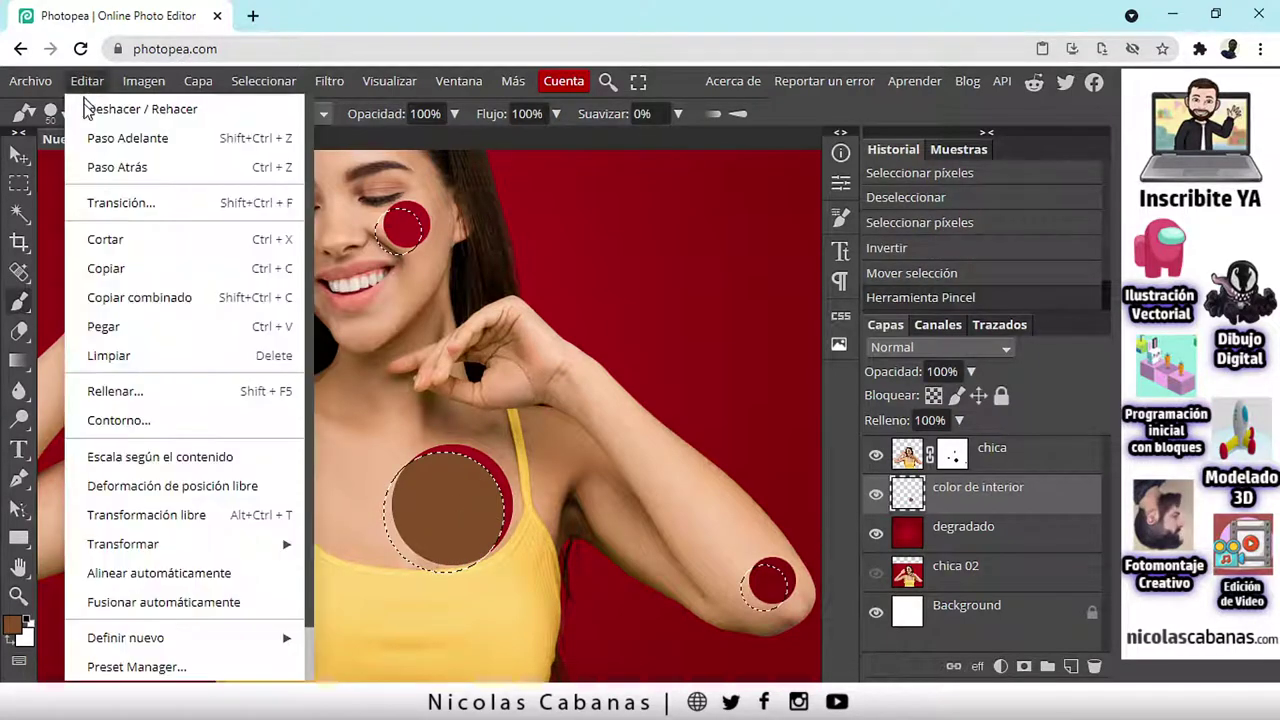
{"action": "left_click", "coordinate": [95, 172]}
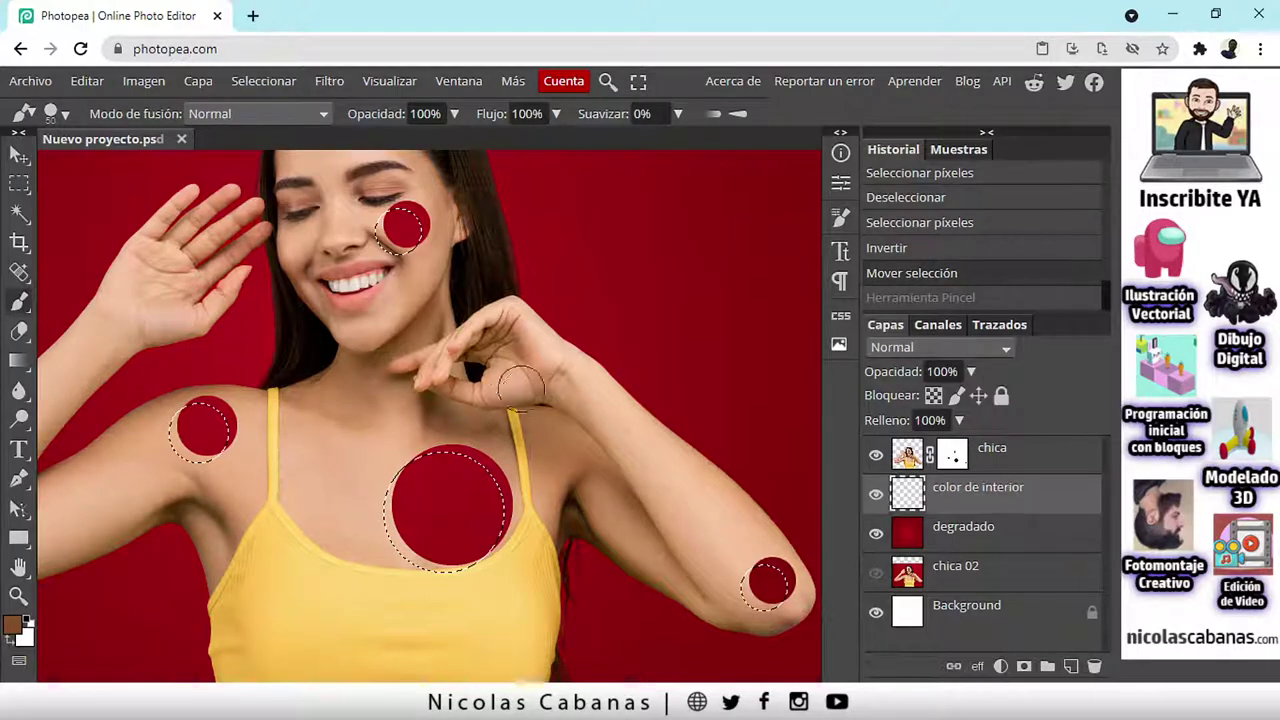
Step: Invert the offset selection and paint a brown inner rim along the upper-right edge of the large chest hole
{"action": "left_click", "coordinate": [268, 81]}
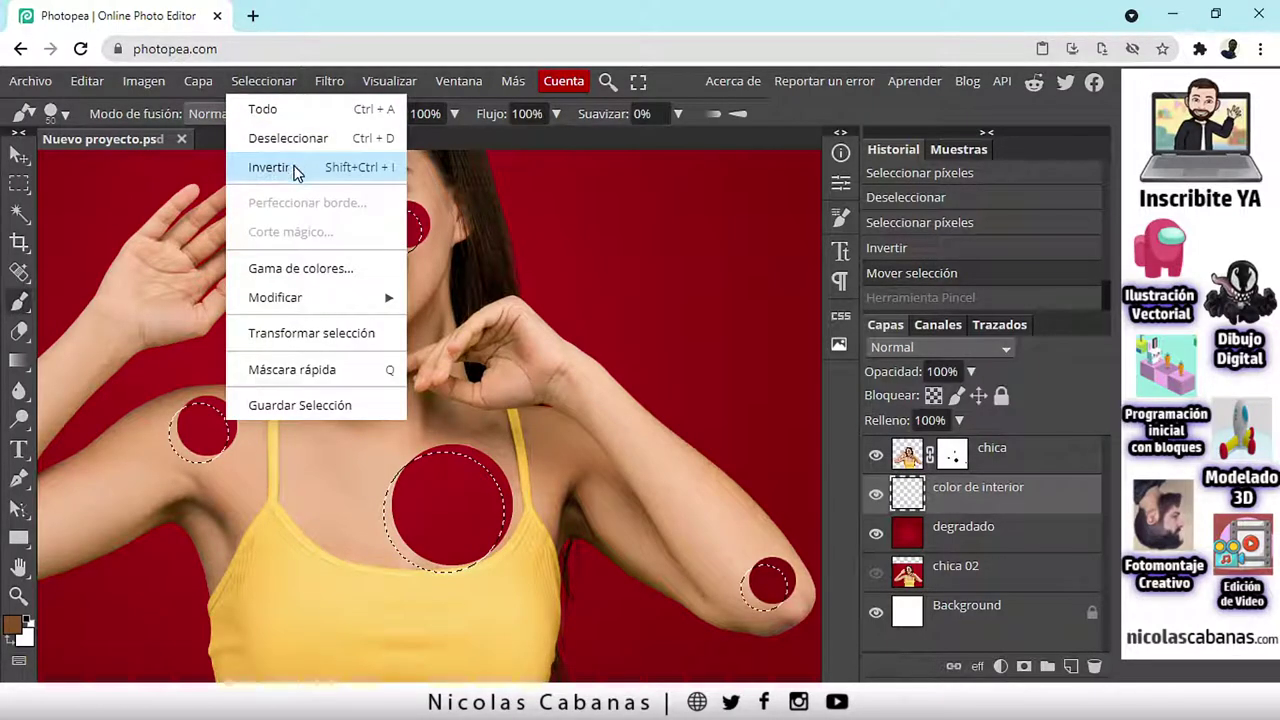
{"action": "left_click", "coordinate": [270, 167]}
{"action": "mouse_move", "coordinate": [408, 483]}
{"action": "left_mouse_down"}
{"action": "mouse_move", "coordinate": [433, 454]}
{"action": "mouse_move", "coordinate": [472, 454]}
{"action": "mouse_move", "coordinate": [502, 497]}
{"action": "mouse_move", "coordinate": [485, 558]}
{"action": "left_mouse_up"}
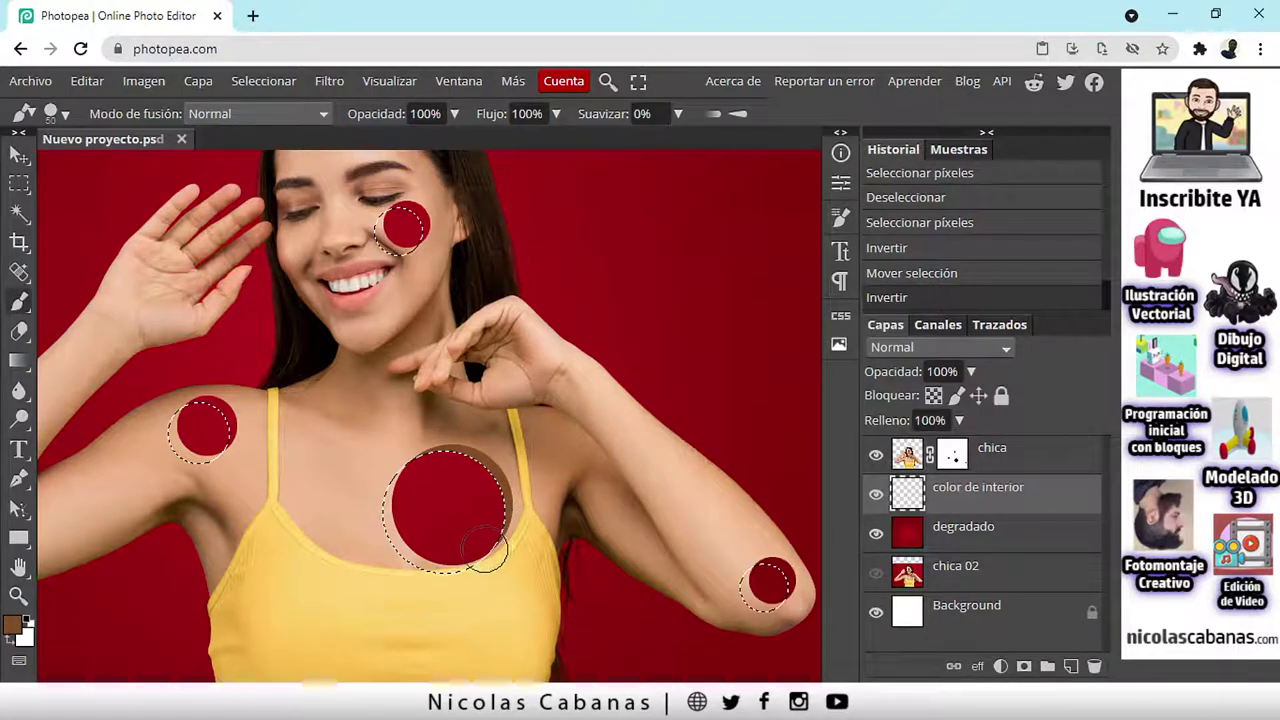
Step: Try painting the shoulder hole's inner rim brown with a broad stroke, and undo it
{"action": "mouse_move", "coordinate": [245, 405]}
{"action": "left_mouse_down"}
{"action": "mouse_move", "coordinate": [205, 378]}
{"action": "mouse_move", "coordinate": [178, 385]}
{"action": "left_mouse_up"}
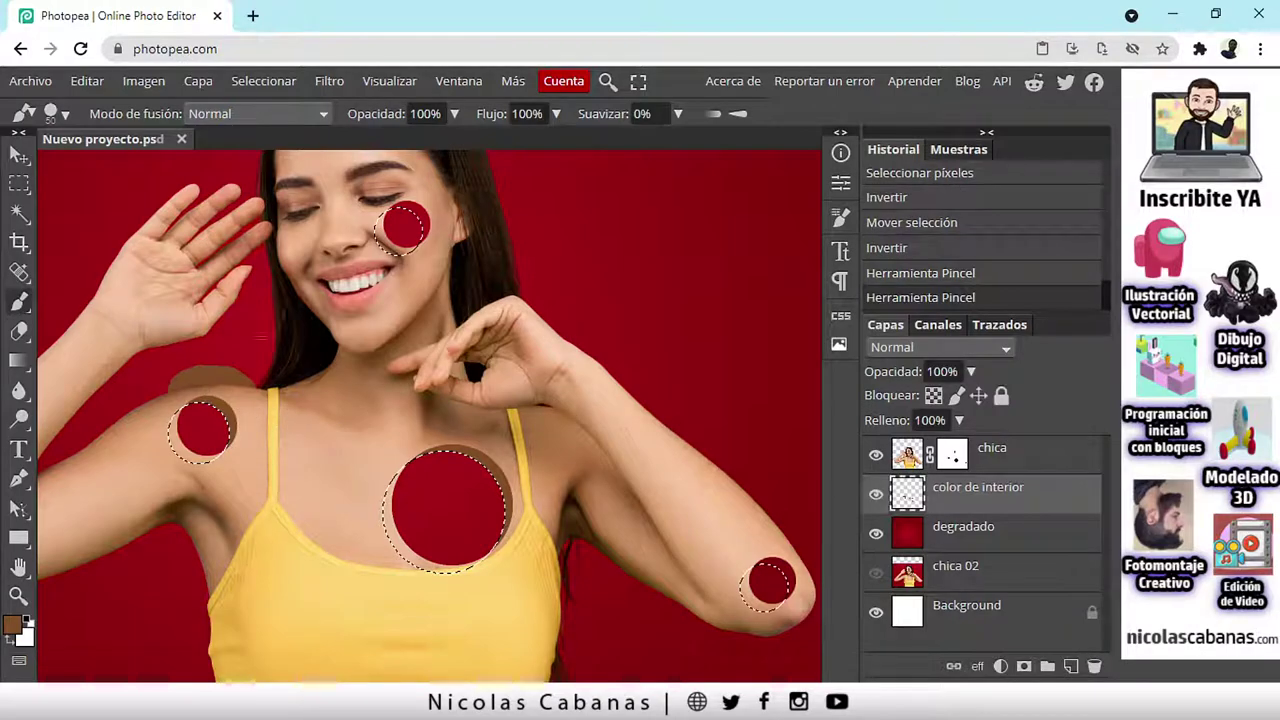
{"action": "left_click", "coordinate": [97, 82]}
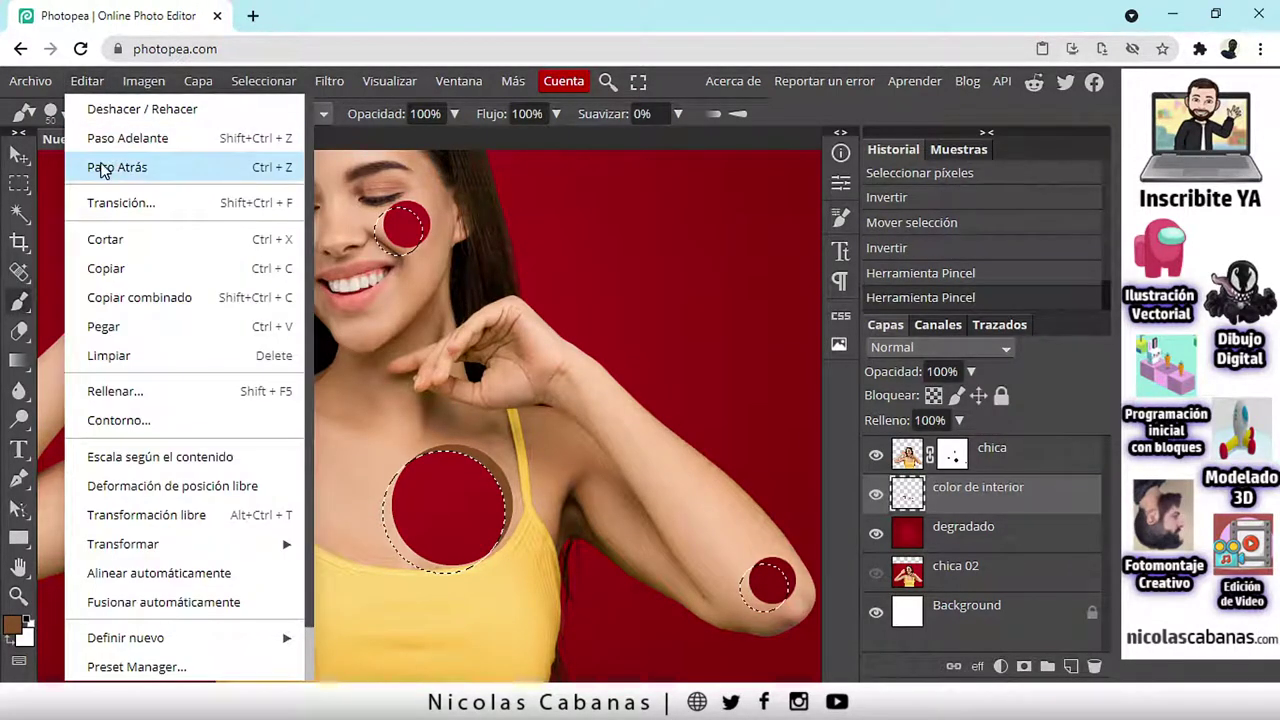
{"action": "left_click", "coordinate": [115, 167]}
Step: Paint the shoulder hole's inner rim brown, keeping the stroke within the woman's shoulder
{"action": "scroll", "coordinate": [207, 437], "scroll_direction": "up", "scroll_amount": 2}
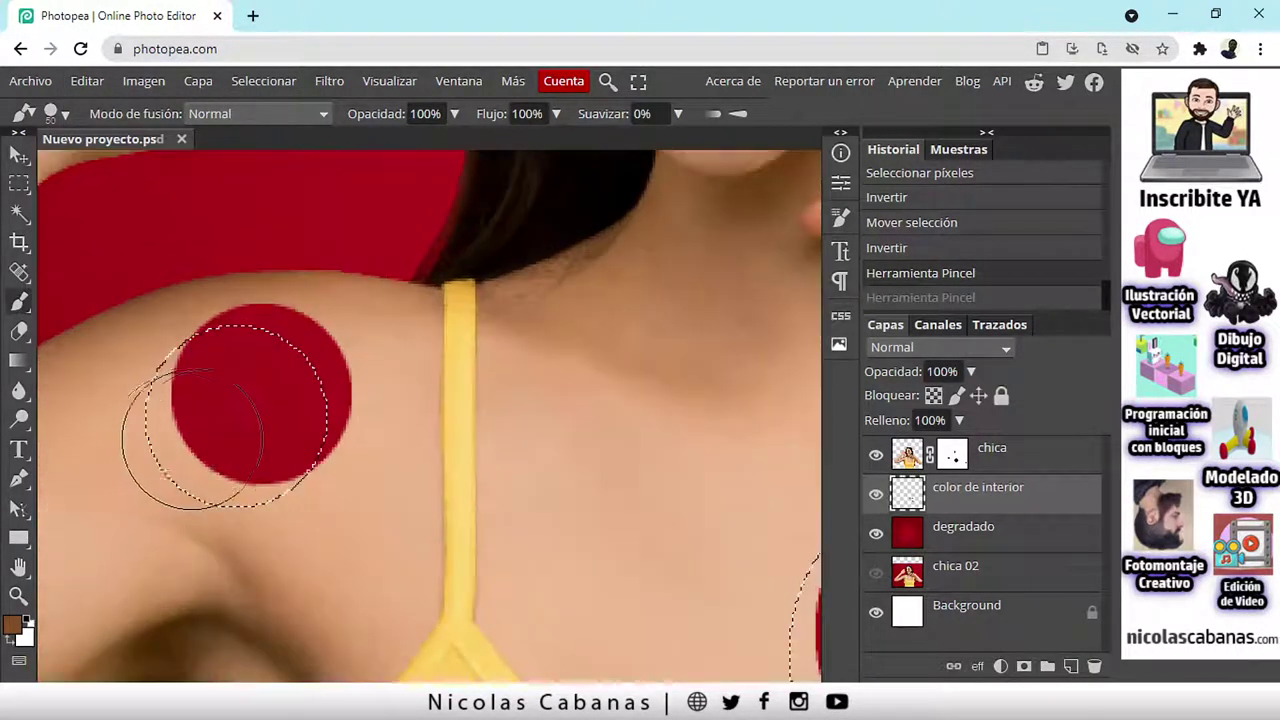
{"action": "mouse_move", "coordinate": [277, 414]}
{"action": "left_mouse_down"}
{"action": "mouse_move", "coordinate": [314, 423]}
{"action": "mouse_move", "coordinate": [300, 380]}
{"action": "mouse_move", "coordinate": [250, 335]}
{"action": "mouse_move", "coordinate": [195, 390]}
{"action": "left_mouse_up"}
{"action": "scroll", "coordinate": [342, 428], "scroll_direction": "down", "scroll_amount": 2}
{"action": "scroll", "coordinate": [342, 428], "scroll_direction": "down", "scroll_amount": 2}
Step: Paint the elbow hole's inner rim brown on color de interior
{"action": "left_click_drag", "start_coordinate": [471, 494], "coordinate": [114, 434]}
{"action": "scroll", "coordinate": [594, 566], "scroll_direction": "up", "scroll_amount": 2}
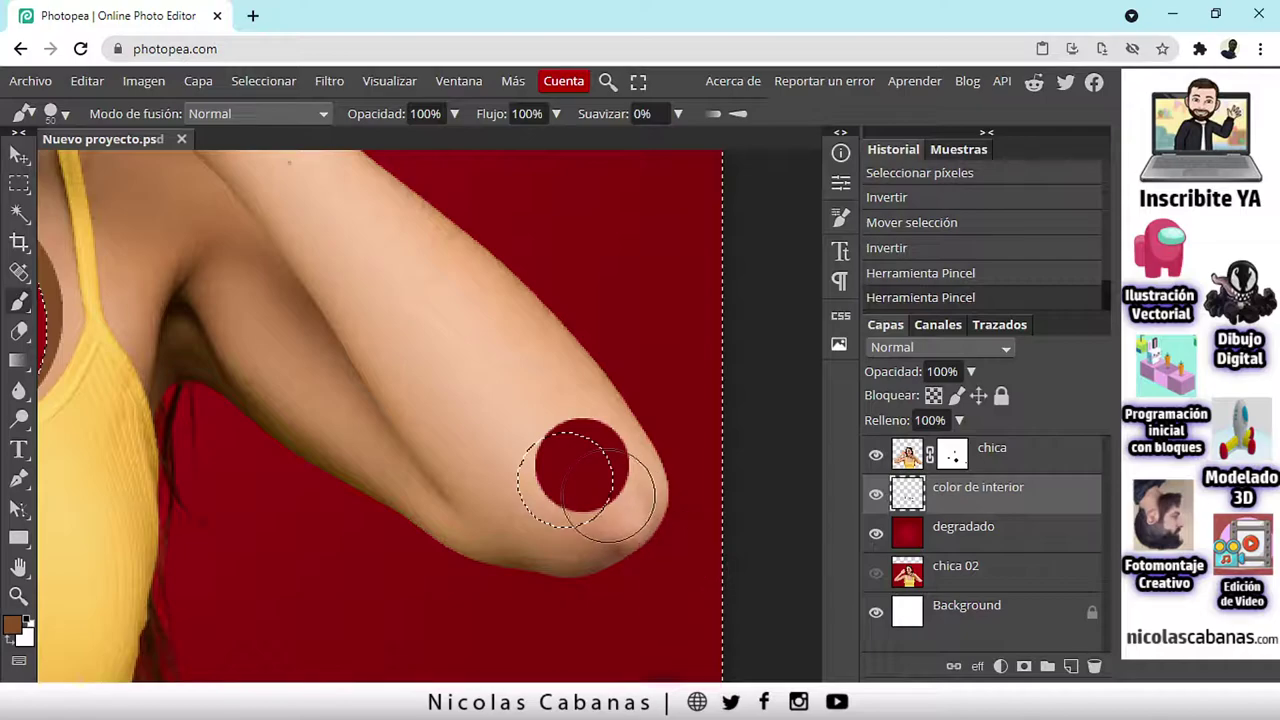
{"action": "mouse_move", "coordinate": [605, 480]}
{"action": "left_mouse_down"}
{"action": "mouse_move", "coordinate": [590, 442]}
{"action": "mouse_move", "coordinate": [552, 445]}
{"action": "left_mouse_up"}
{"action": "scroll", "coordinate": [552, 445], "scroll_direction": "down", "scroll_amount": 2}
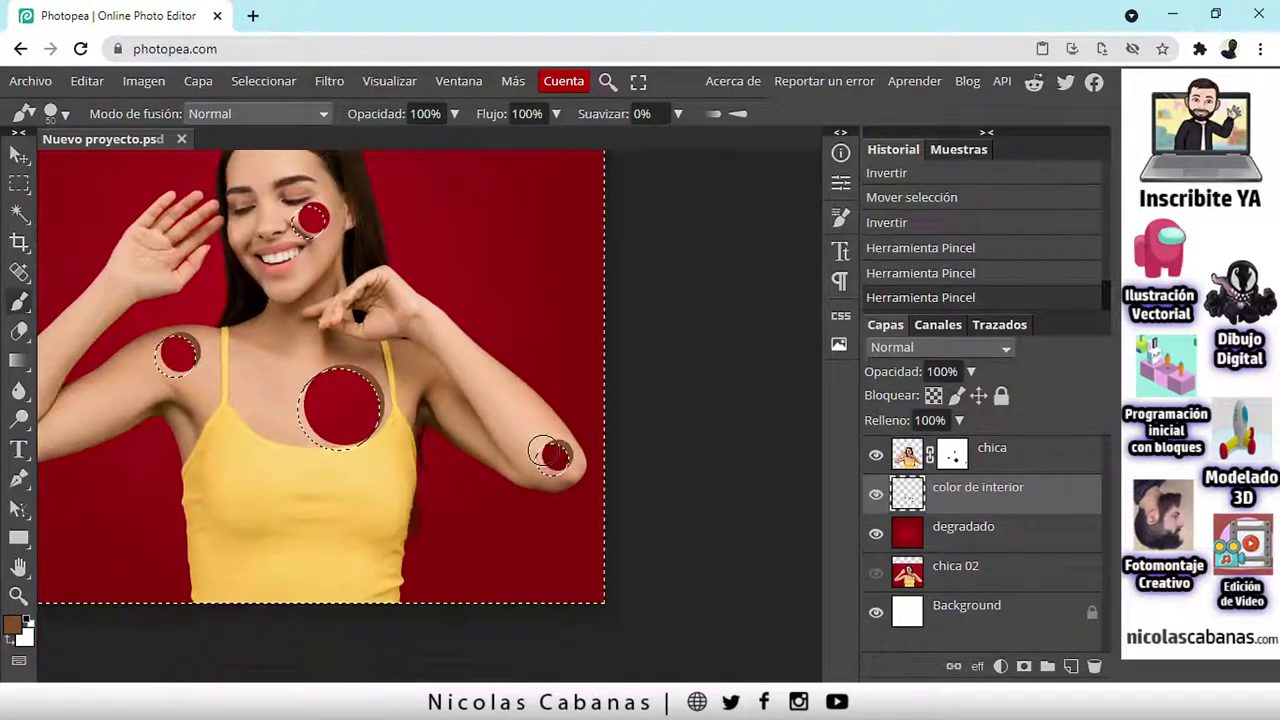
Step: Paint the cheek hole's inner rim brown within the selection, and undo that stroke
{"action": "left_click_drag", "start_coordinate": [467, 418], "coordinate": [519, 548]}
{"action": "scroll", "coordinate": [519, 548], "scroll_direction": "down", "scroll_amount": 2}
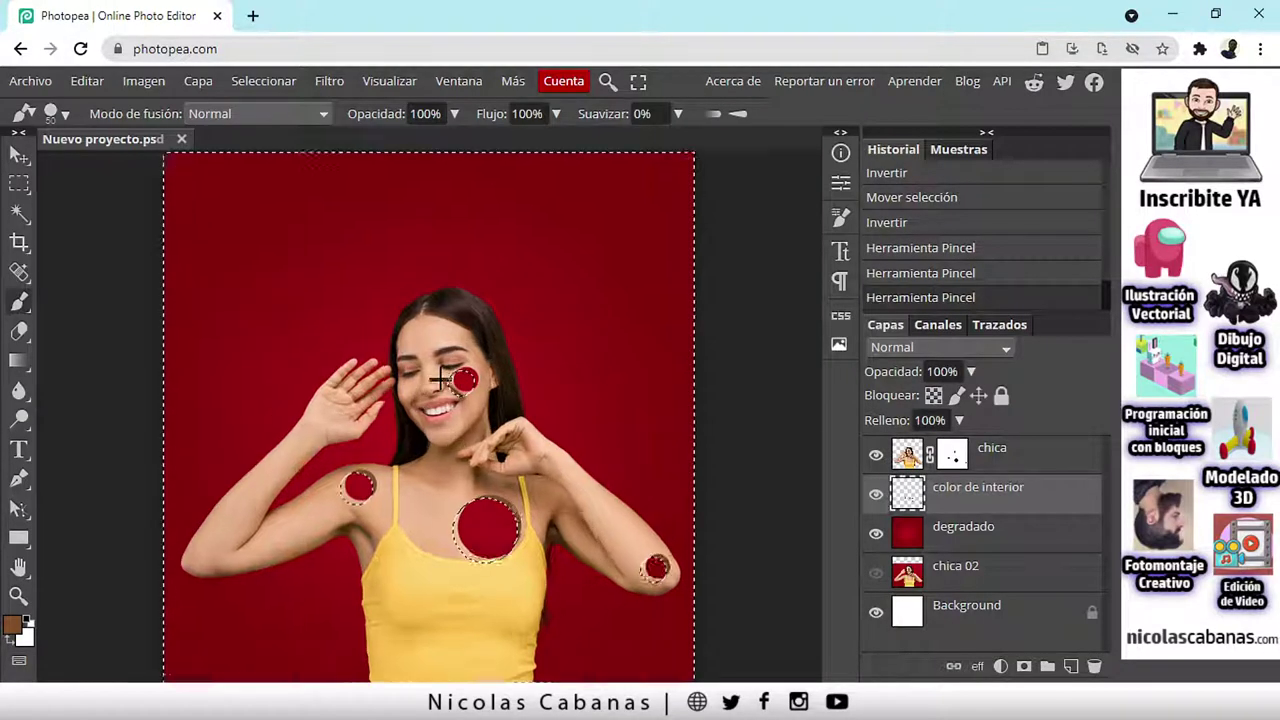
{"action": "scroll", "coordinate": [455, 445], "scroll_direction": "up", "scroll_amount": 3}
{"action": "scroll", "coordinate": [433, 385], "scroll_direction": "up", "scroll_amount": 2}
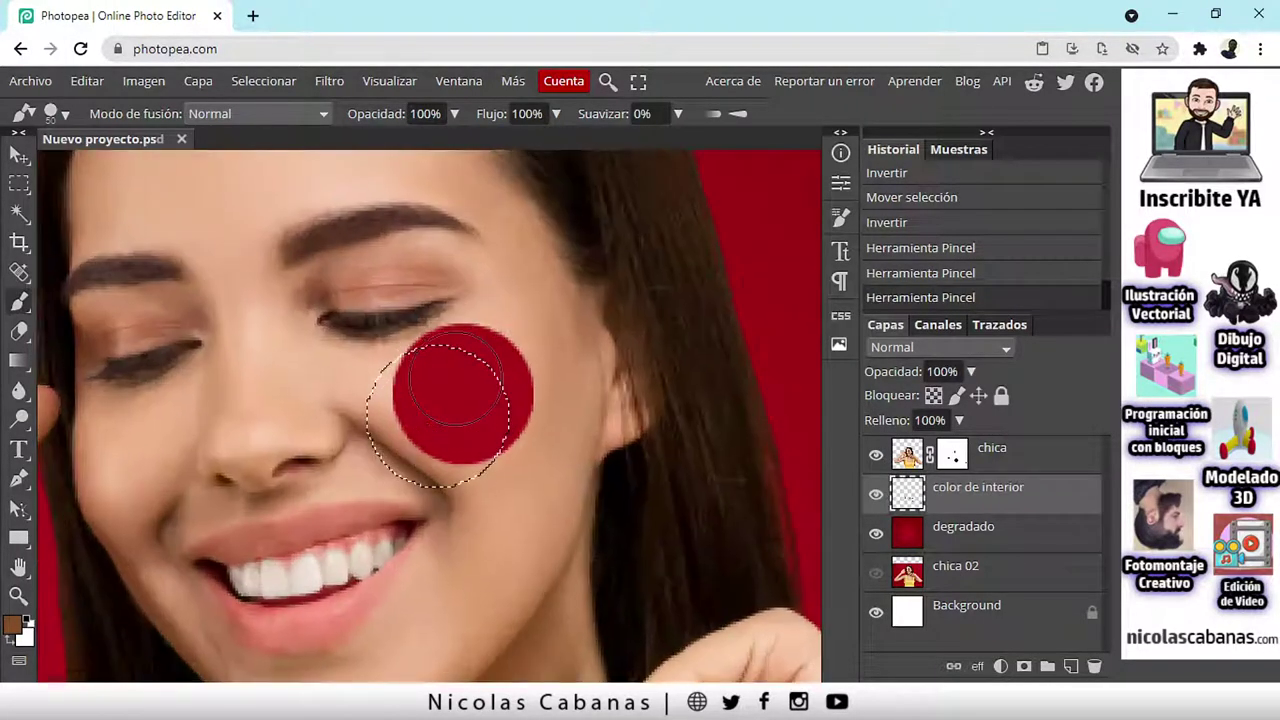
{"action": "mouse_move", "coordinate": [500, 400]}
{"action": "left_mouse_down"}
{"action": "mouse_move", "coordinate": [485, 390]}
{"action": "mouse_move", "coordinate": [486, 352]}
{"action": "mouse_move", "coordinate": [440, 372]}
{"action": "mouse_move", "coordinate": [398, 358]}
{"action": "left_mouse_up"}
{"action": "scroll", "coordinate": [398, 358], "scroll_direction": "down", "scroll_amount": 4}
{"action": "scroll", "coordinate": [340, 495], "scroll_direction": "down", "scroll_amount": 2}
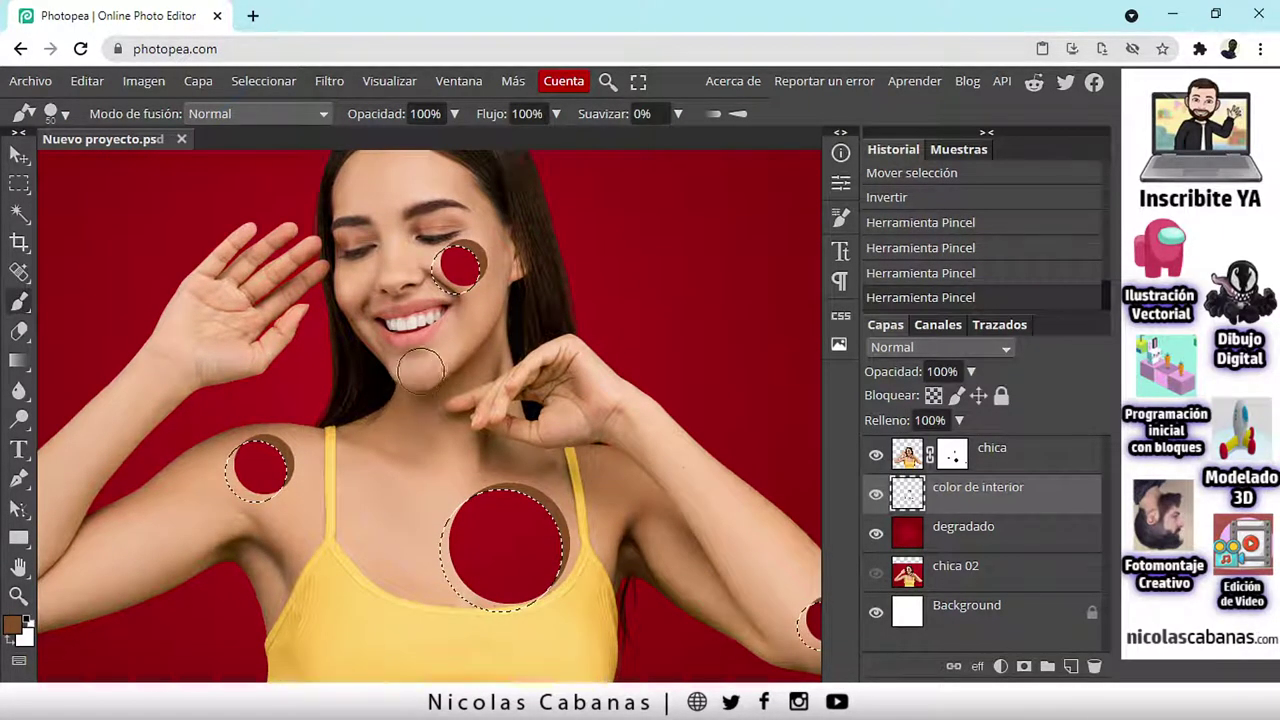
{"action": "scroll", "coordinate": [465, 265], "scroll_direction": "up", "scroll_amount": 2}
{"action": "key", "text": "ctrl+z"}
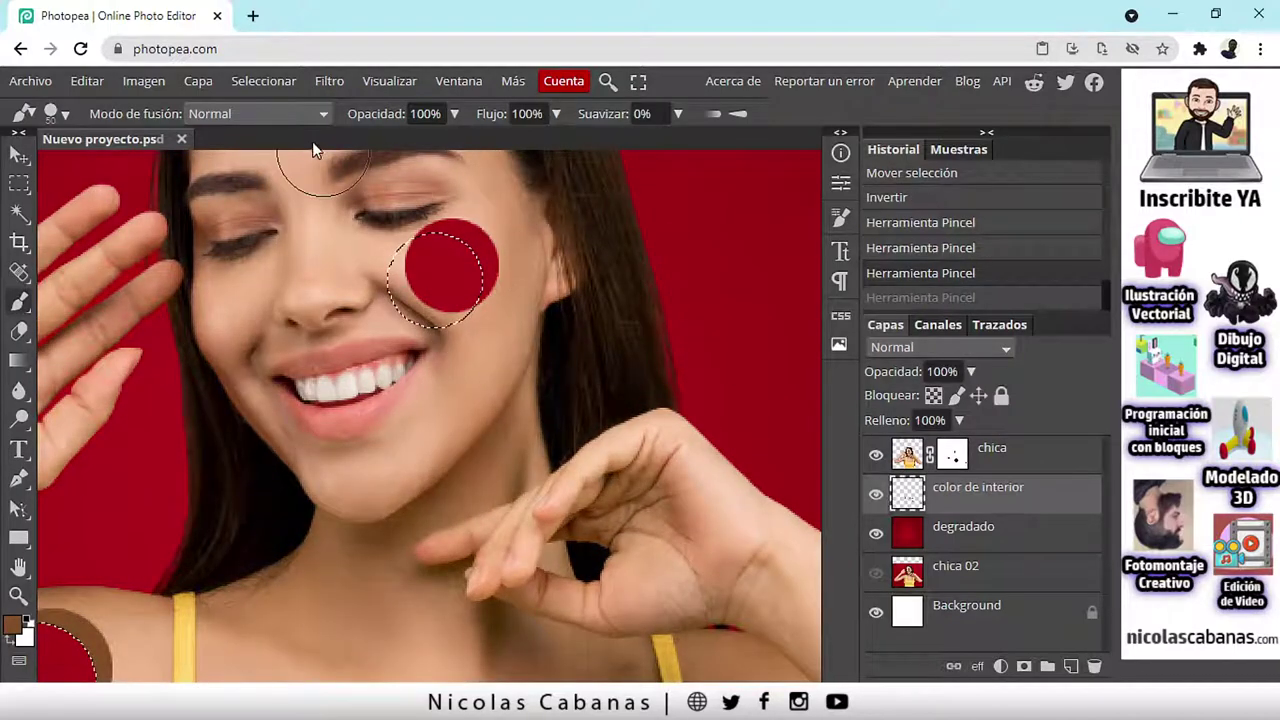
Step: Try painting the cheek hole's rim freehand with the selection cleared, and undo both the stroke and the deselection
{"action": "left_click", "coordinate": [283, 83]}
{"action": "left_click", "coordinate": [288, 137]}
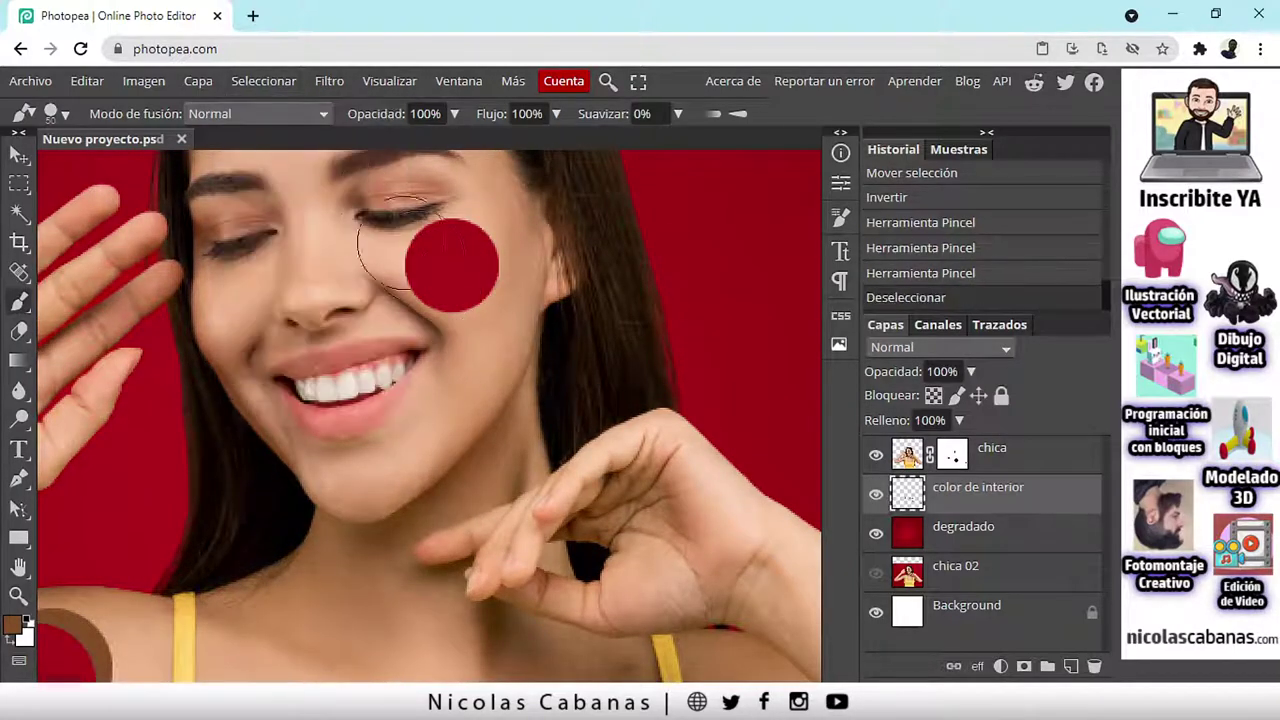
{"action": "mouse_move", "coordinate": [510, 275]}
{"action": "left_mouse_down"}
{"action": "mouse_move", "coordinate": [515, 375]}
{"action": "mouse_move", "coordinate": [534, 365]}
{"action": "mouse_move", "coordinate": [500, 310]}
{"action": "mouse_move", "coordinate": [463, 292]}
{"action": "mouse_move", "coordinate": [420, 307]}
{"action": "left_mouse_up"}
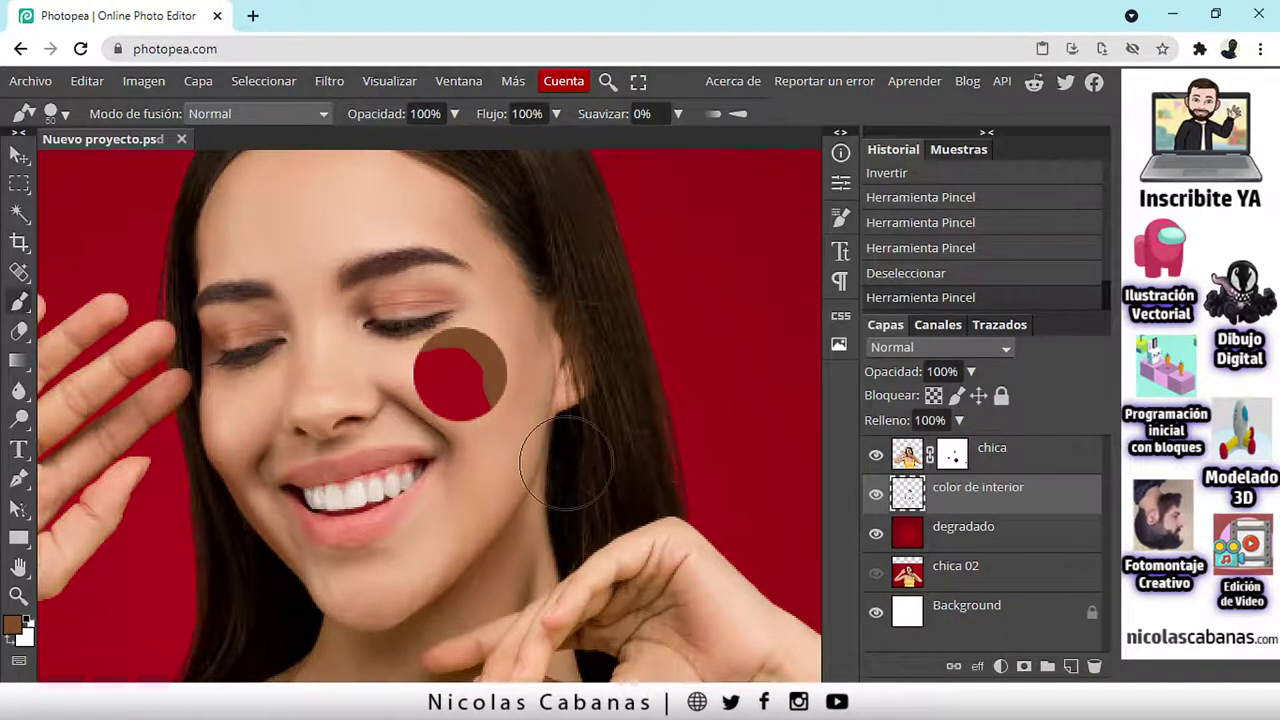
{"action": "scroll", "coordinate": [480, 500], "scroll_direction": "down", "scroll_amount": 3}
{"action": "left_click_drag", "start_coordinate": [492, 545], "coordinate": [458, 410]}
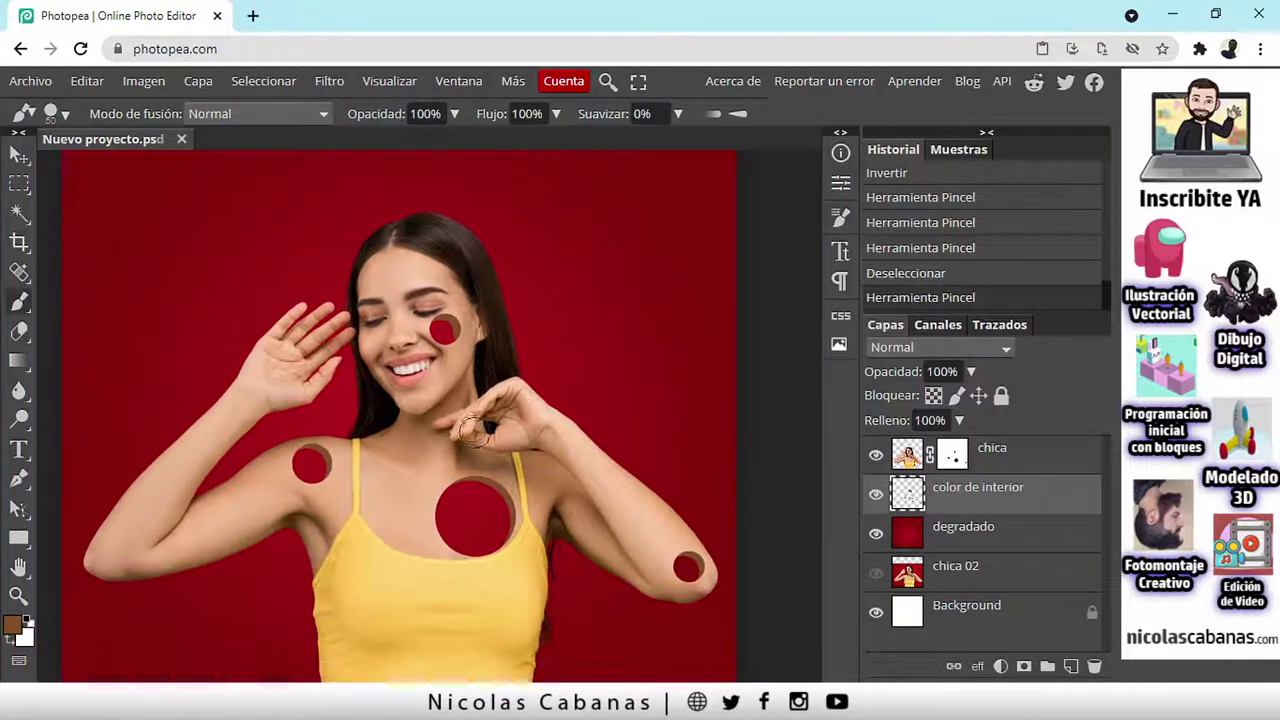
{"action": "key", "text": "ctrl+z"}
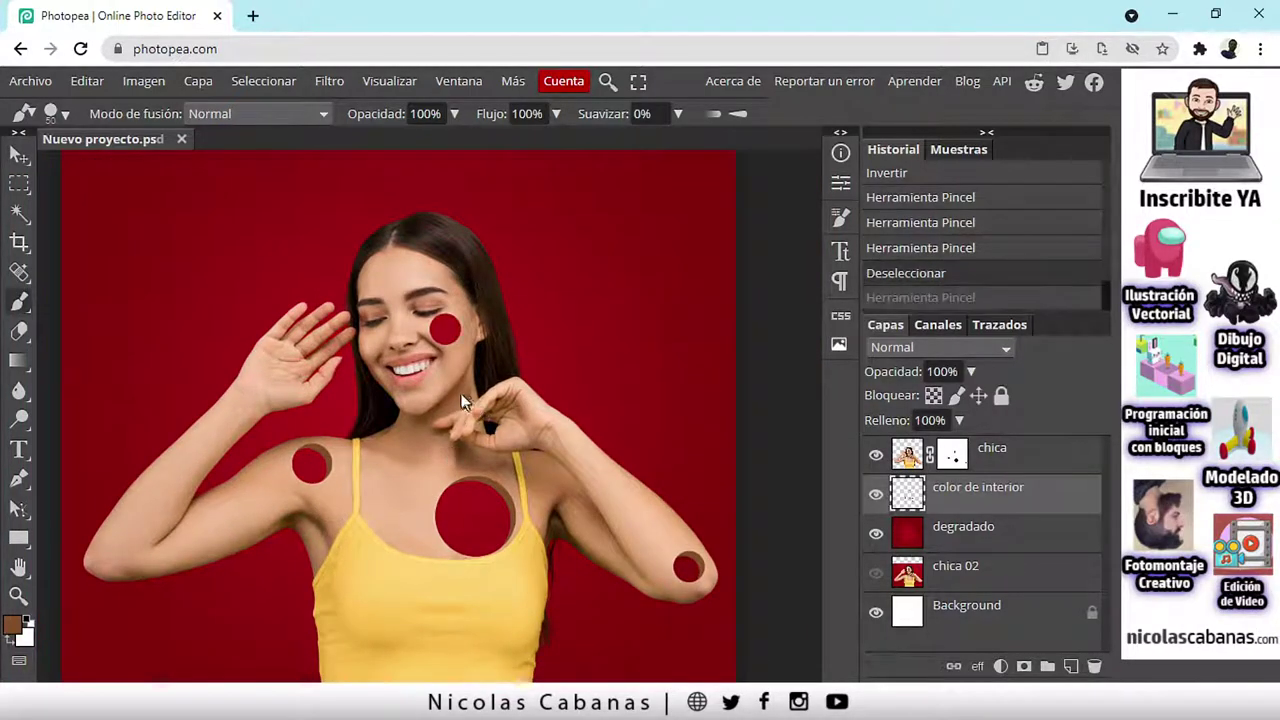
{"action": "key", "text": "ctrl+z"}
Step: Repaint the cheek hole's inner rim brown within the offset selection and clear the selection
{"action": "scroll", "coordinate": [481, 360], "scroll_direction": "up", "scroll_amount": 5}
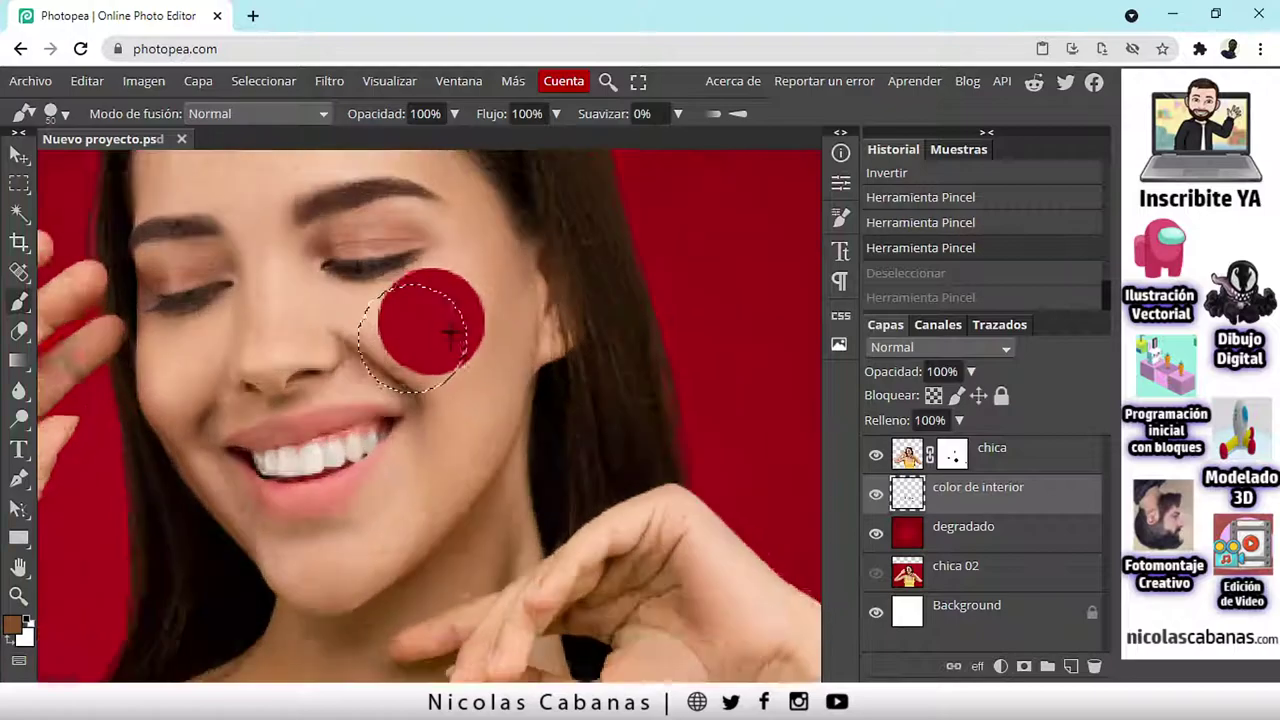
{"action": "mouse_move", "coordinate": [481, 327]}
{"action": "left_mouse_down"}
{"action": "mouse_move", "coordinate": [458, 290]}
{"action": "mouse_move", "coordinate": [401, 280]}
{"action": "mouse_move", "coordinate": [386, 349]}
{"action": "left_mouse_up"}
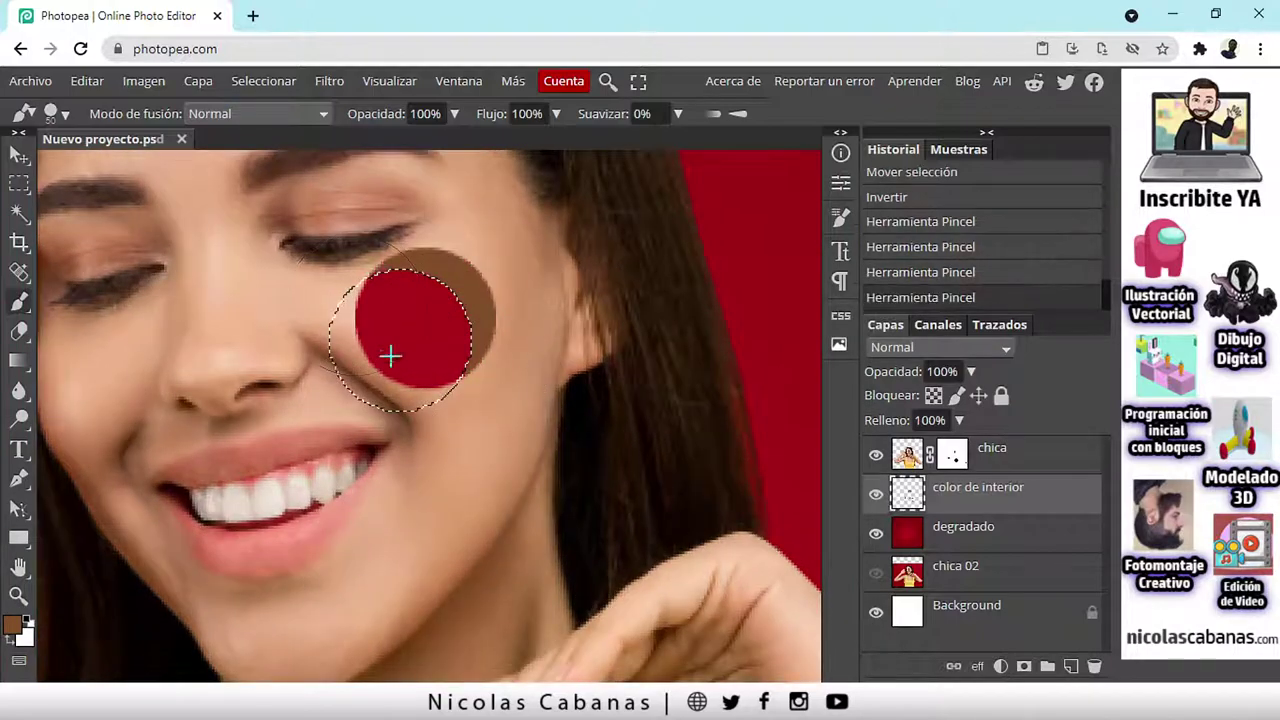
{"action": "scroll", "coordinate": [386, 349], "scroll_direction": "down", "scroll_amount": 5}
{"action": "key", "text": "ctrl+d"}
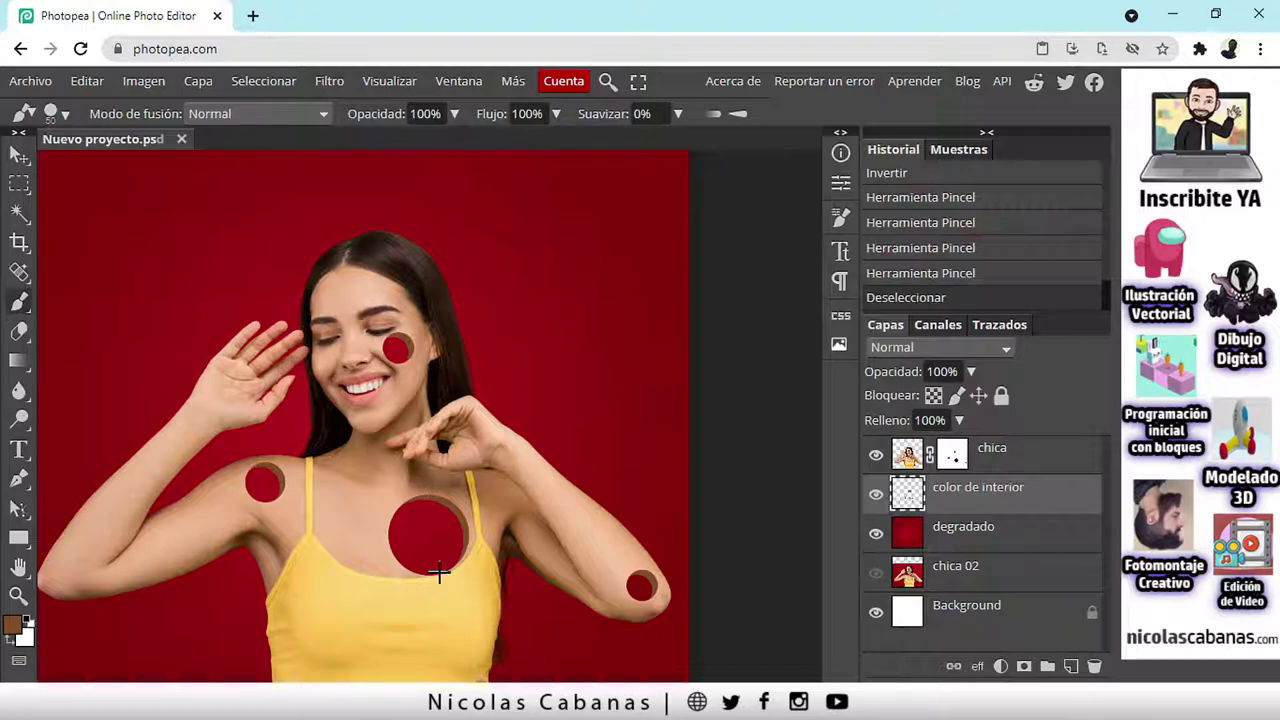
Step: Inspect the painted chest hole up close and compare it with the reference image queso.jpg in the Photos app
{"action": "scroll", "coordinate": [440, 570], "scroll_direction": "up", "scroll_amount": 2}
{"action": "left_click_drag", "start_coordinate": [409, 557], "coordinate": [523, 527]}
{"action": "scroll", "coordinate": [609, 517], "scroll_direction": "down", "scroll_amount": 2}
{"action": "scroll", "coordinate": [590, 525], "scroll_direction": "up", "scroll_amount": 1}
{"action": "left_click", "coordinate": [335, 700]}
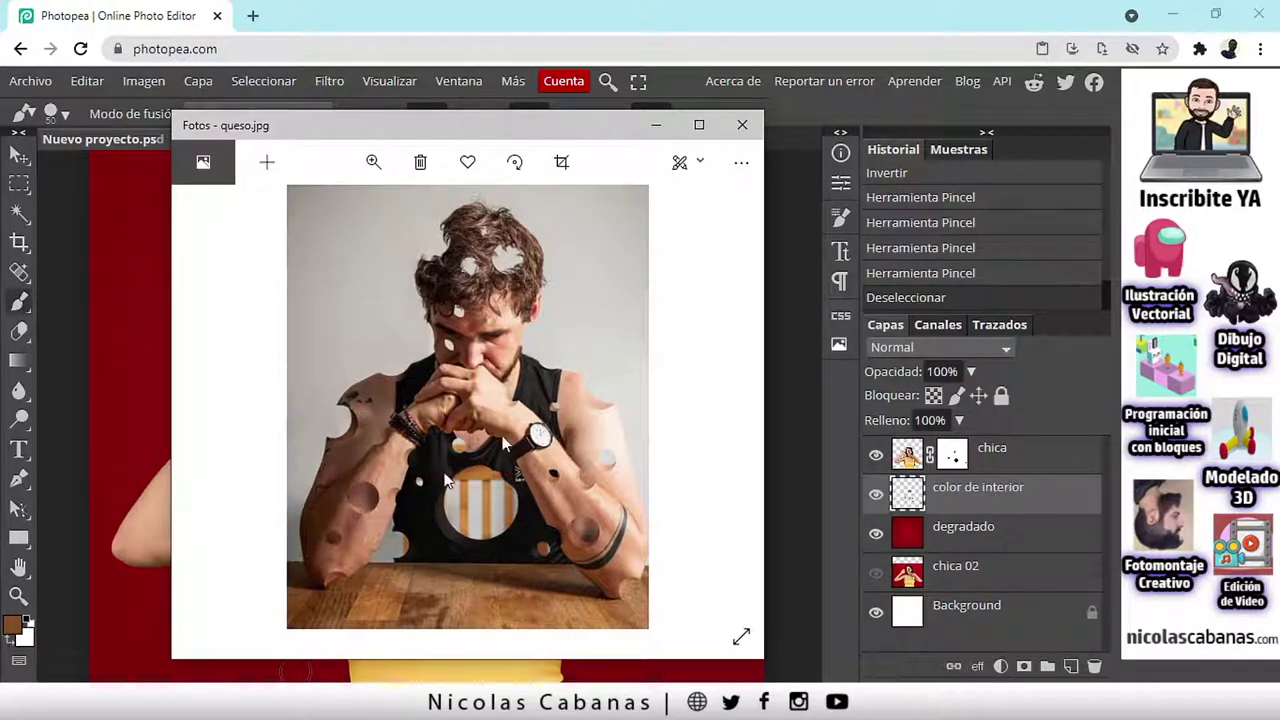
Step: Minimize the queso.jpg reference image and lock the transparent pixels of the color de interior layer
{"action": "left_click", "coordinate": [662, 126]}
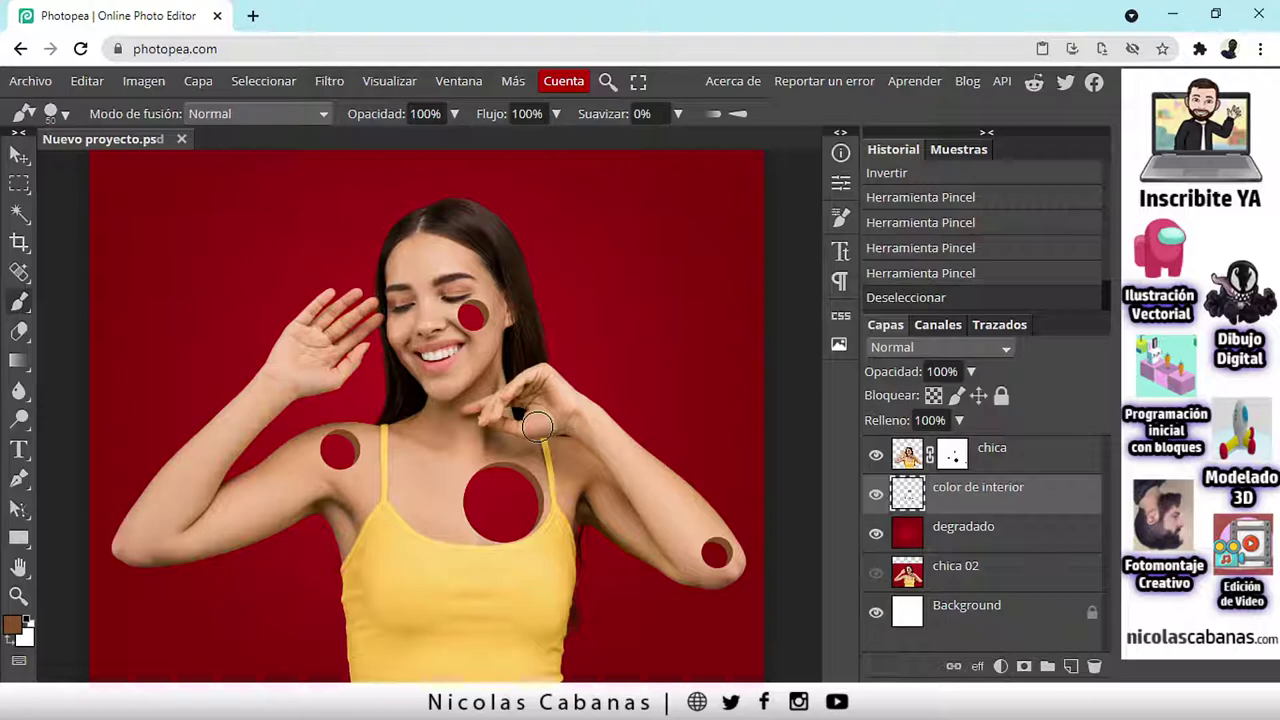
{"action": "scroll", "coordinate": [461, 495], "scroll_direction": "up", "scroll_amount": 2}
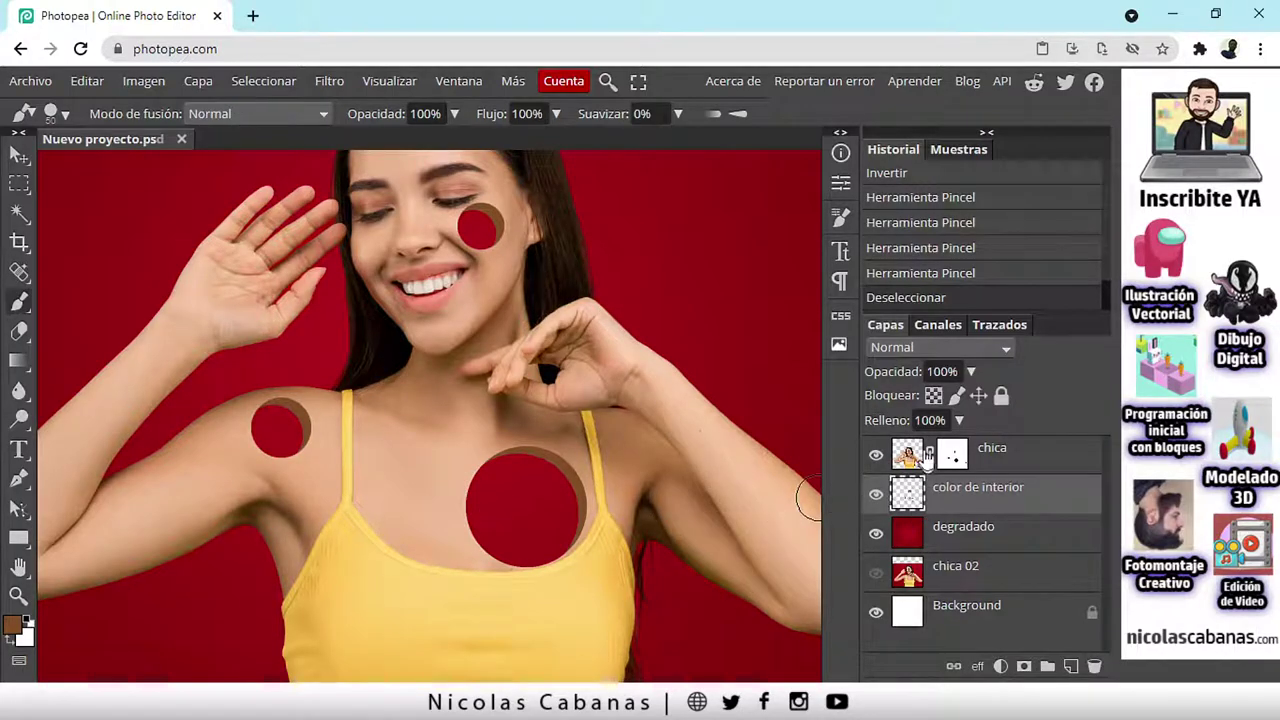
{"action": "left_click", "coordinate": [933, 396]}
{"action": "left_click", "coordinate": [933, 396]}
{"action": "left_click", "coordinate": [933, 396]}
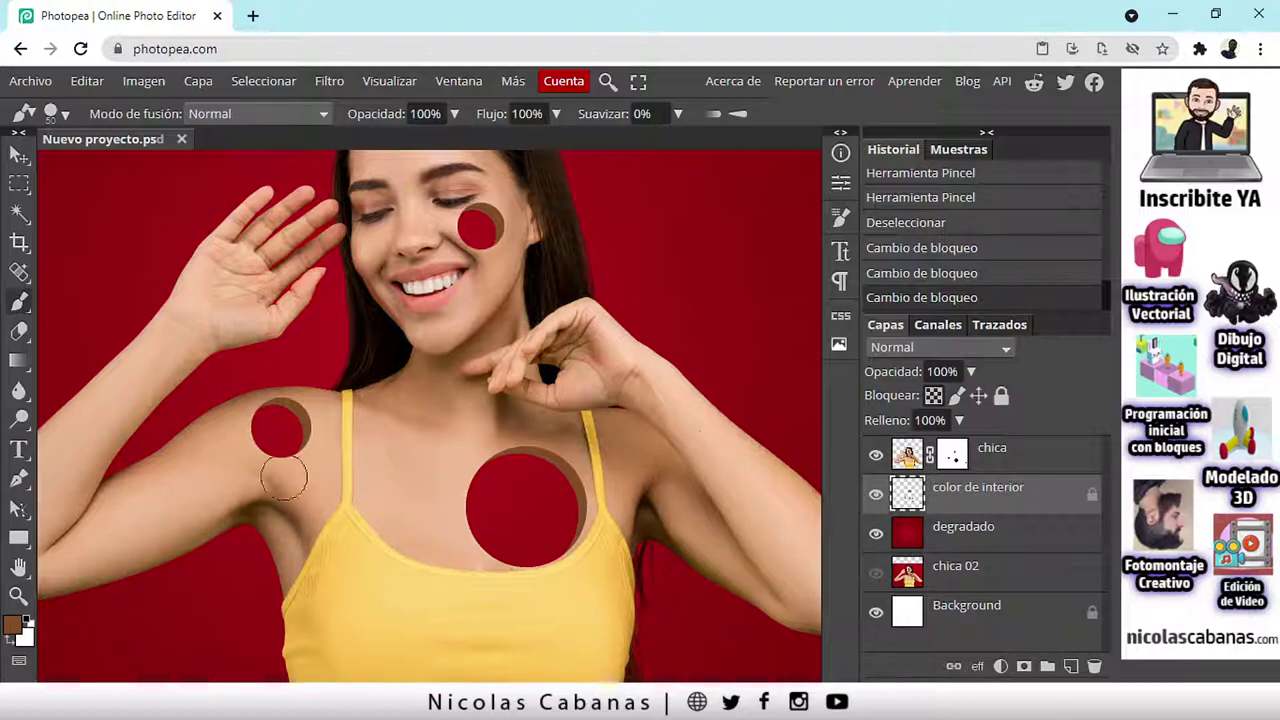
Step: Set the brush colour to dark brown 472906 and the brush opacity to 20%
{"action": "left_click", "coordinate": [14, 626]}
{"action": "left_click_drag", "start_coordinate": [407, 235], "coordinate": [819, 383]}
{"action": "left_click_drag", "start_coordinate": [740, 550], "coordinate": [769, 570]}
{"action": "left_click", "coordinate": [888, 620]}
{"action": "left_click_drag", "start_coordinate": [390, 114], "coordinate": [312, 126]}
{"action": "left_click_drag", "start_coordinate": [388, 116], "coordinate": [360, 117]}
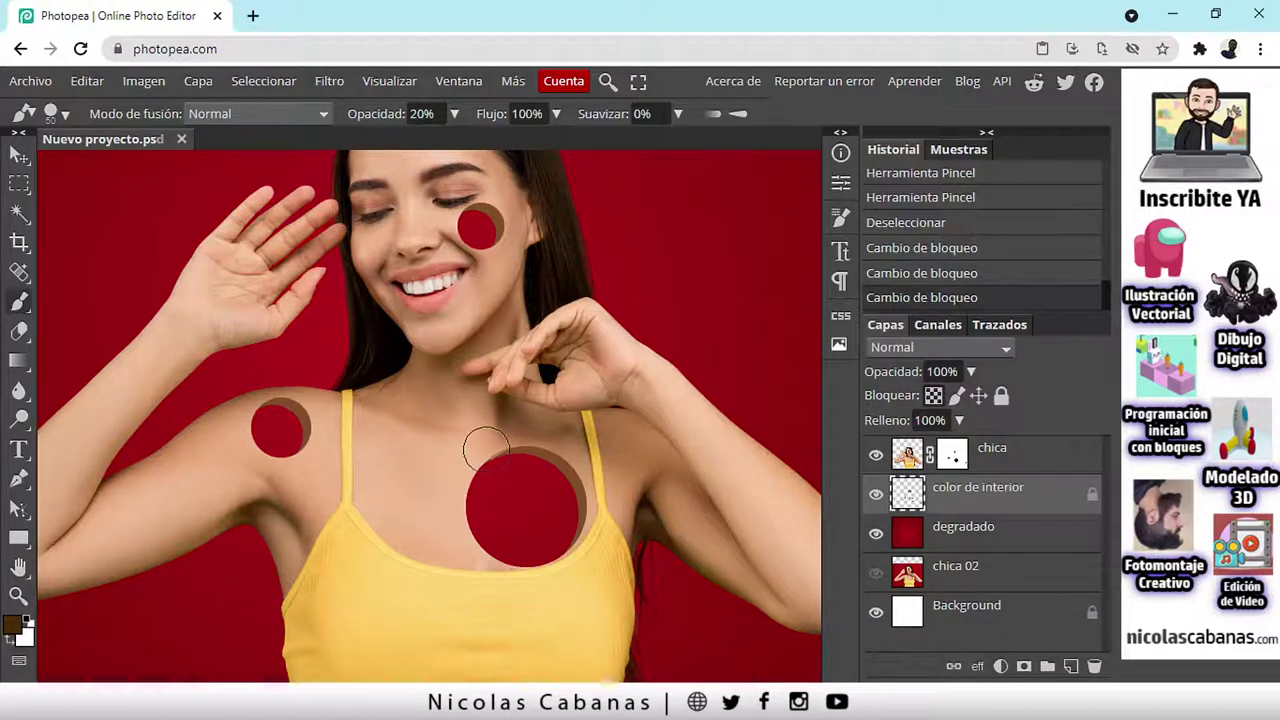
Step: Brush dark brown shading over the upper part of the chest hole's inner rim
{"action": "left_click", "coordinate": [584, 459]}
{"action": "left_click", "coordinate": [448, 431]}
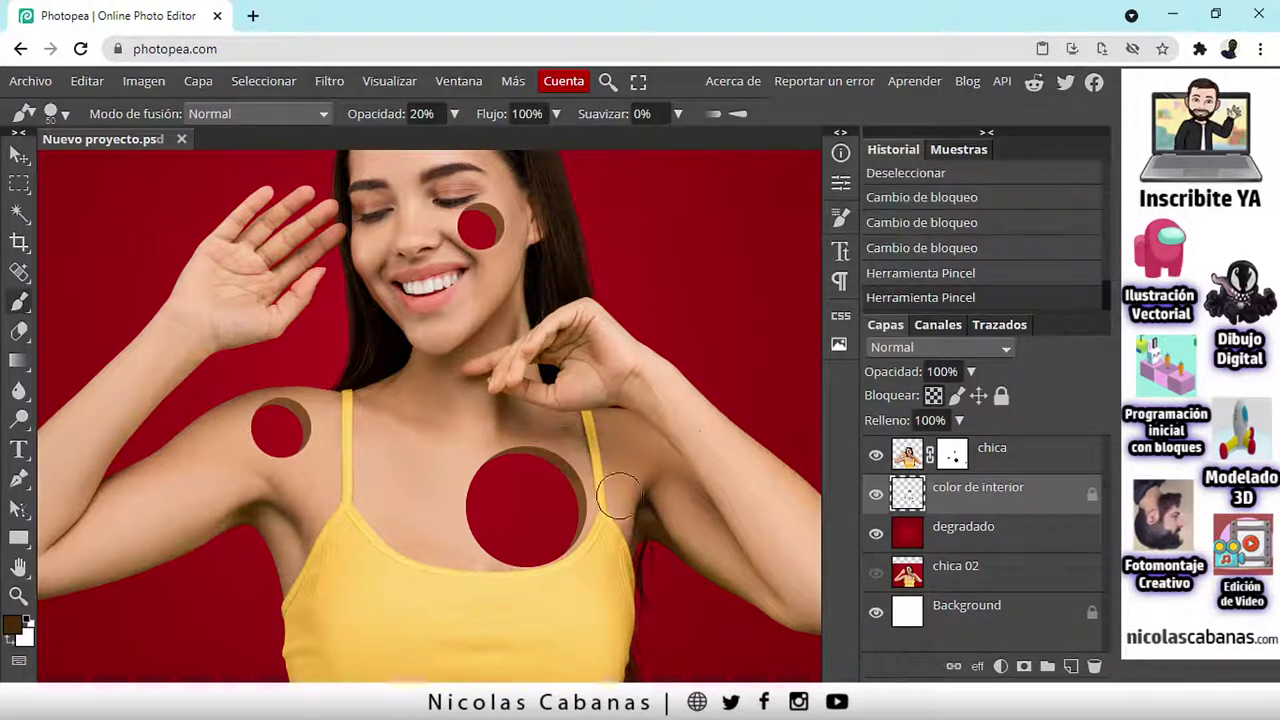
{"action": "scroll", "coordinate": [623, 523], "scroll_direction": "up", "scroll_amount": 2}
{"action": "left_click", "coordinate": [591, 443]}
Step: Reduce the brush opacity to 8% and softly darken the shoulder hole's inner rim
{"action": "scroll", "coordinate": [594, 520], "scroll_direction": "left", "scroll_amount": 5}
{"action": "scroll", "coordinate": [594, 520], "scroll_direction": "up", "scroll_amount": 2}
{"action": "left_click_drag", "start_coordinate": [378, 117], "coordinate": [371, 128]}
{"action": "scroll", "coordinate": [317, 363], "scroll_direction": "left", "scroll_amount": 3}
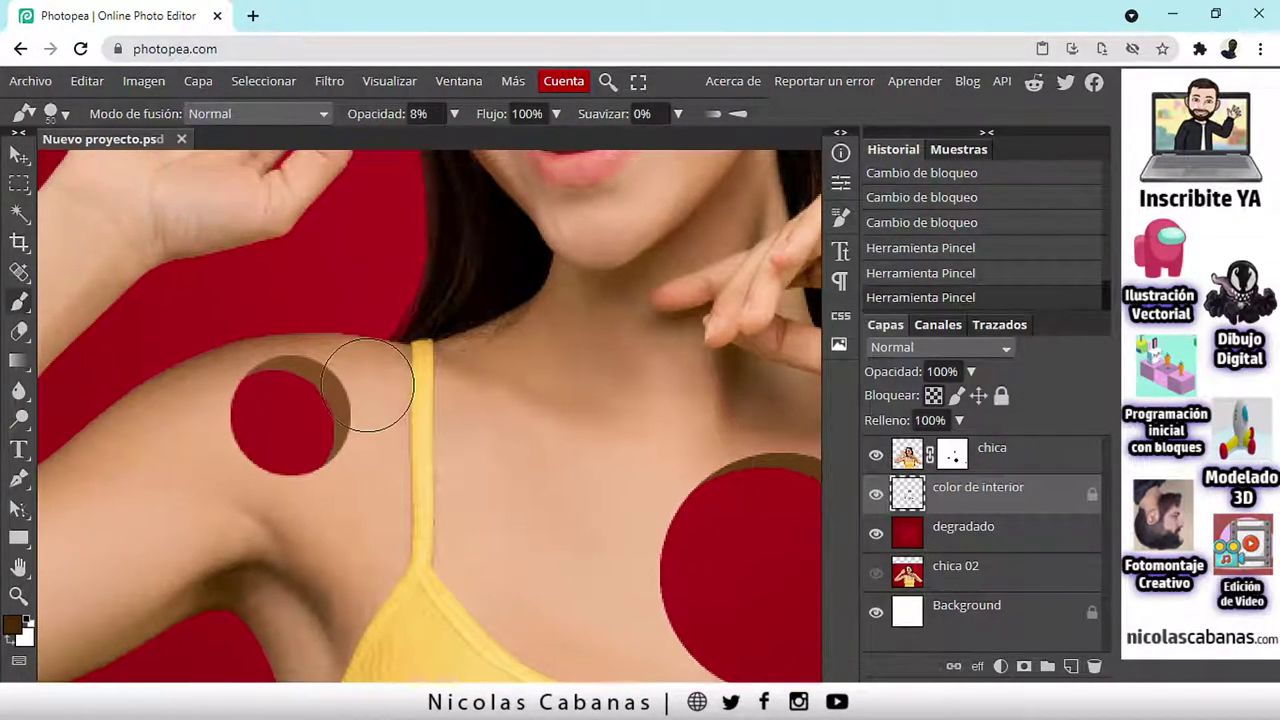
{"action": "left_click_drag", "start_coordinate": [363, 457], "coordinate": [349, 386]}
{"action": "mouse_move", "coordinate": [283, 508]}
{"action": "left_mouse_down"}
{"action": "mouse_move", "coordinate": [357, 386]}
{"action": "mouse_move", "coordinate": [277, 523]}
{"action": "left_mouse_up"}
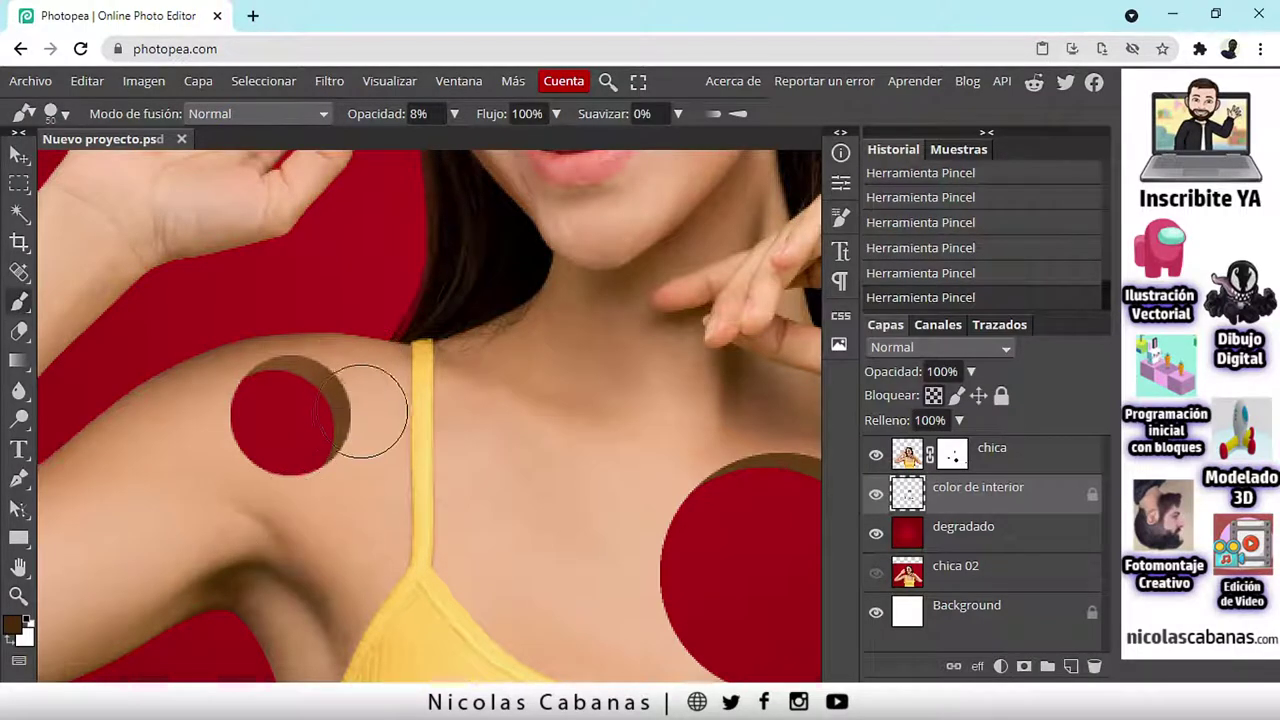
Step: Shade the inner rims of the chest and elbow holes with dark brown at 8% opacity
{"action": "scroll", "coordinate": [362, 413], "scroll_direction": "down", "scroll_amount": 3}
{"action": "scroll", "coordinate": [371, 480], "scroll_direction": "up", "scroll_amount": 5}
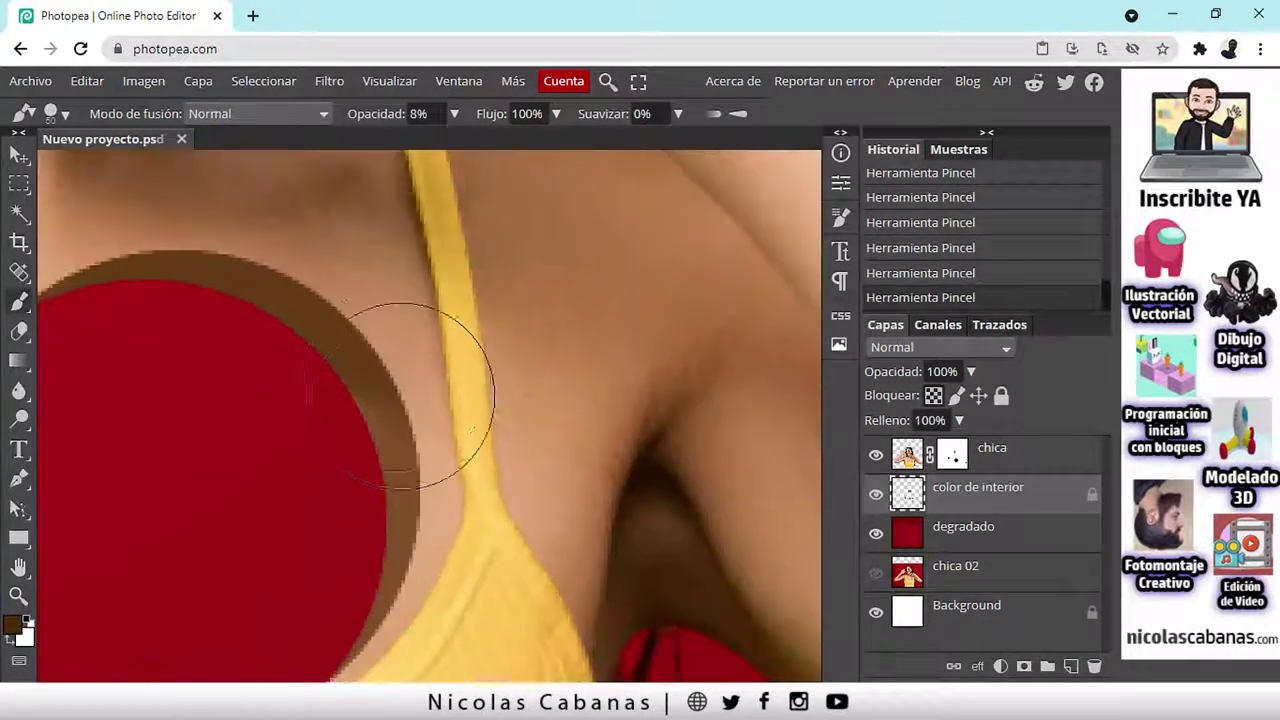
{"action": "scroll", "coordinate": [489, 480], "scroll_direction": "down", "scroll_amount": 1}
{"action": "scroll", "coordinate": [489, 480], "scroll_direction": "down", "scroll_amount": 4}
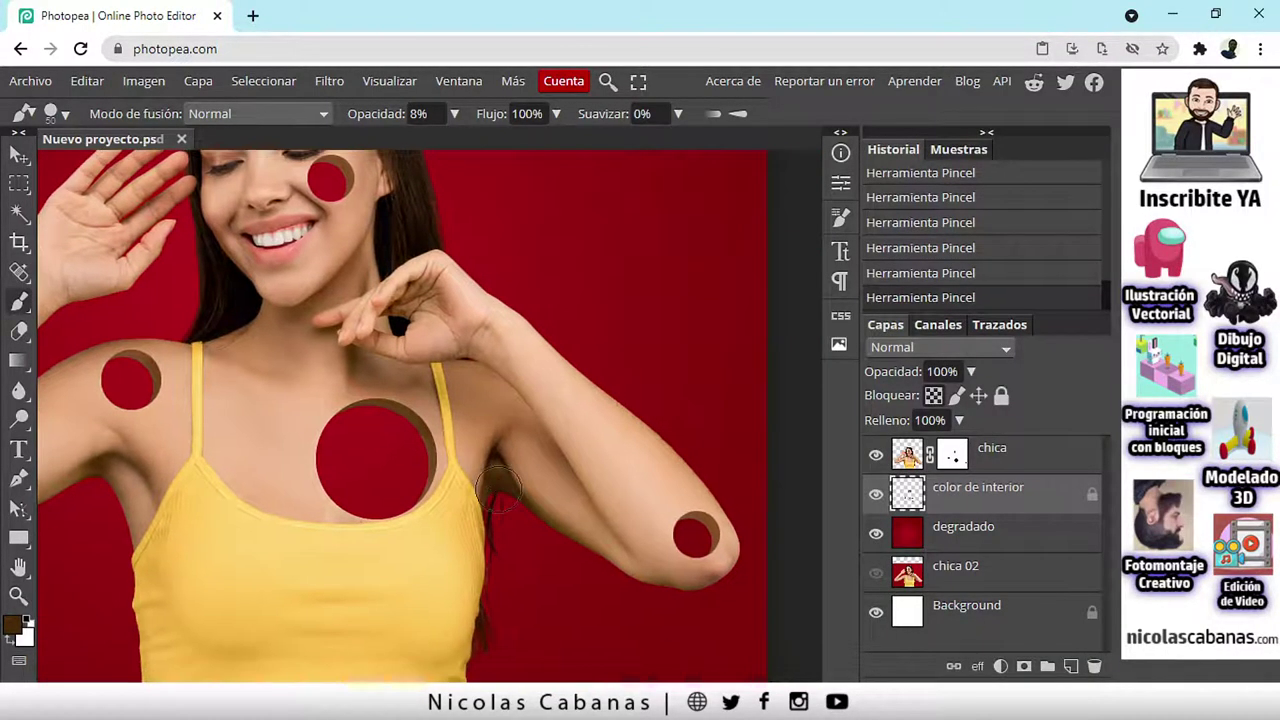
{"action": "scroll", "coordinate": [726, 553], "scroll_direction": "up", "scroll_amount": 3}
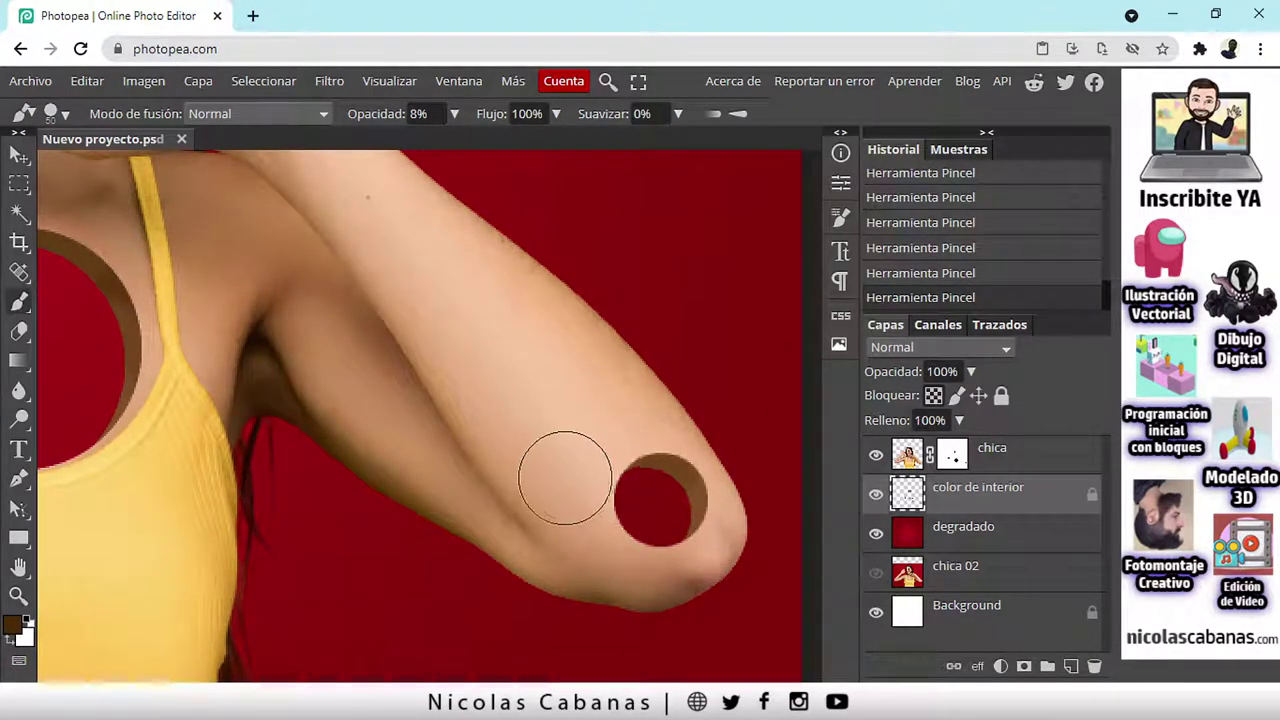
Step: Sample the light skin tone d5a483 from the elbow as the brush colour and set the brush opacity to 5%
{"action": "left_click", "coordinate": [13, 625]}
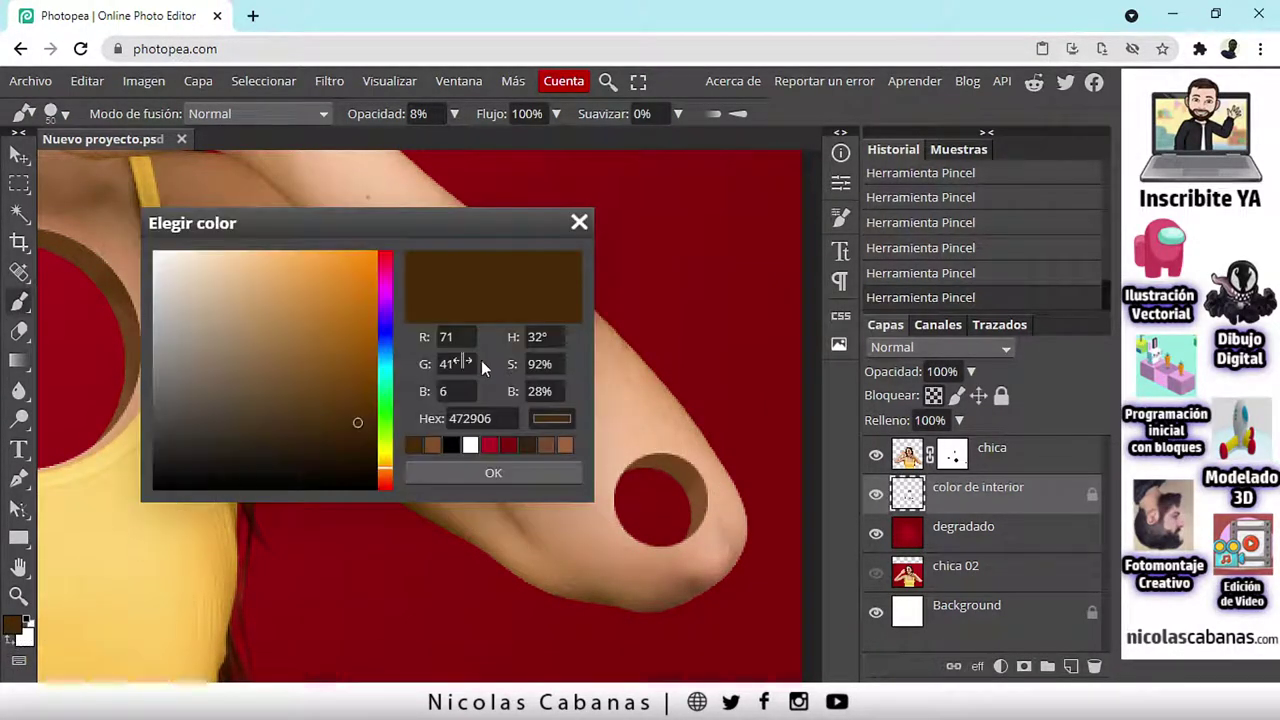
{"action": "left_click", "coordinate": [728, 555]}
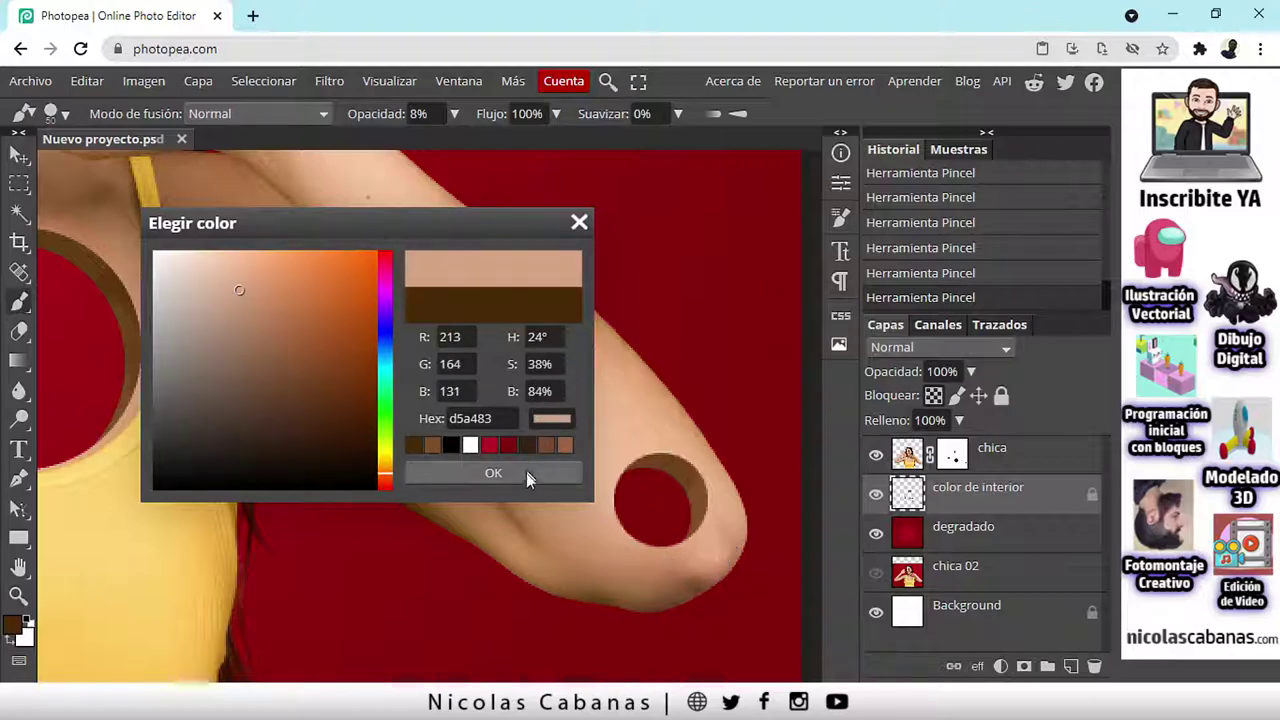
{"action": "left_click", "coordinate": [493, 473]}
{"action": "left_click_drag", "start_coordinate": [397, 115], "coordinate": [392, 115]}
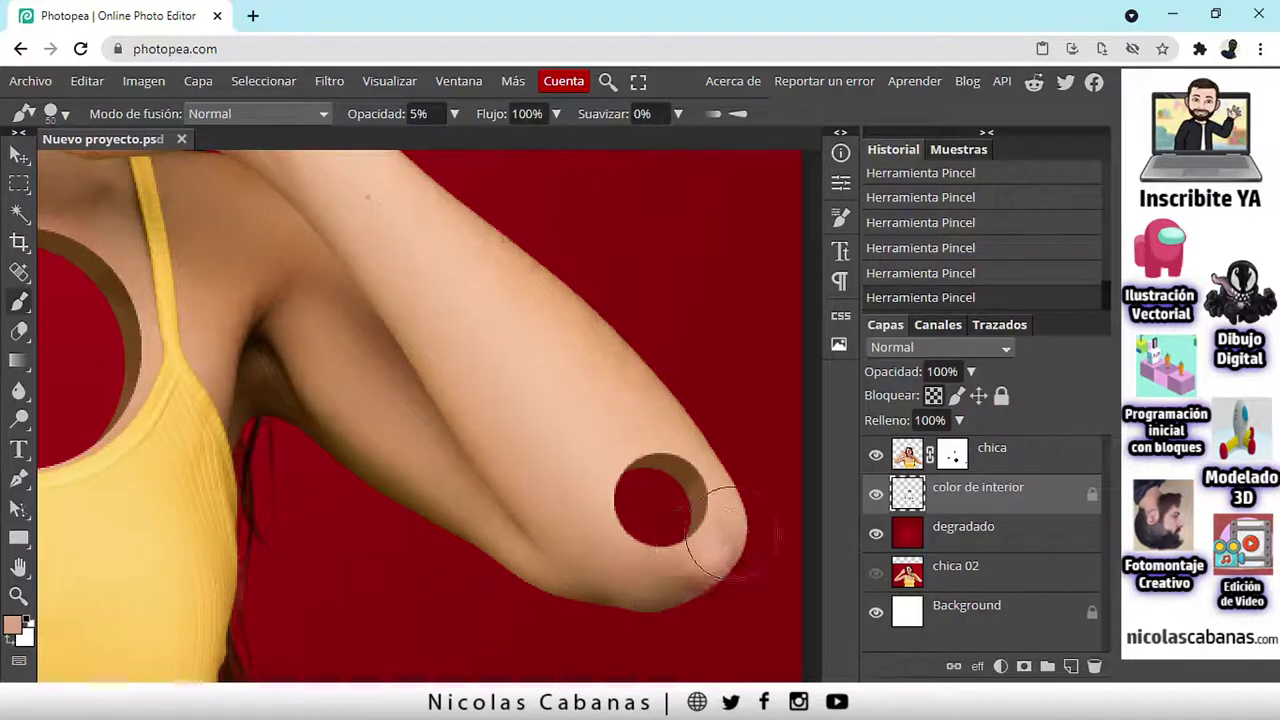
Step: Lighten the inner rims of the elbow, chest, shoulder and cheek holes with the skin tone at 5% opacity
{"action": "left_click_drag", "start_coordinate": [460, 452], "coordinate": [721, 465]}
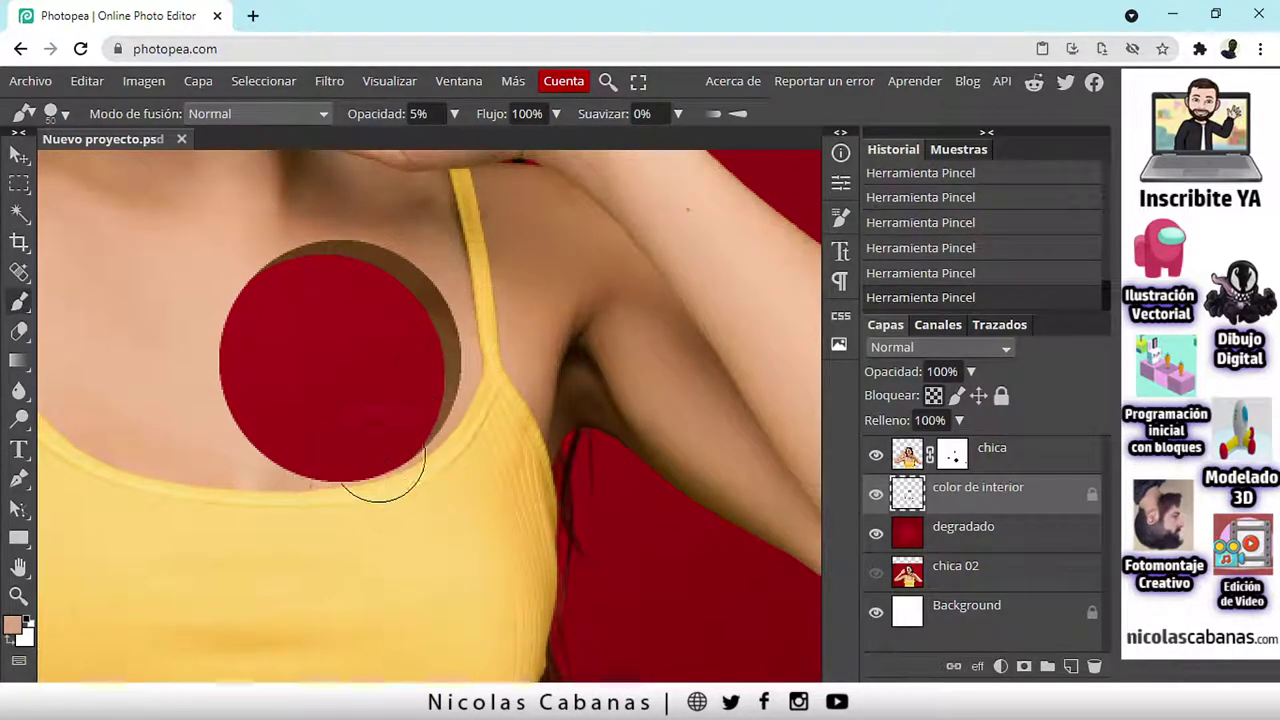
{"action": "mouse_move", "coordinate": [229, 466]}
{"action": "left_mouse_down"}
{"action": "mouse_move", "coordinate": [659, 587]}
{"action": "mouse_move", "coordinate": [685, 617]}
{"action": "left_mouse_up"}
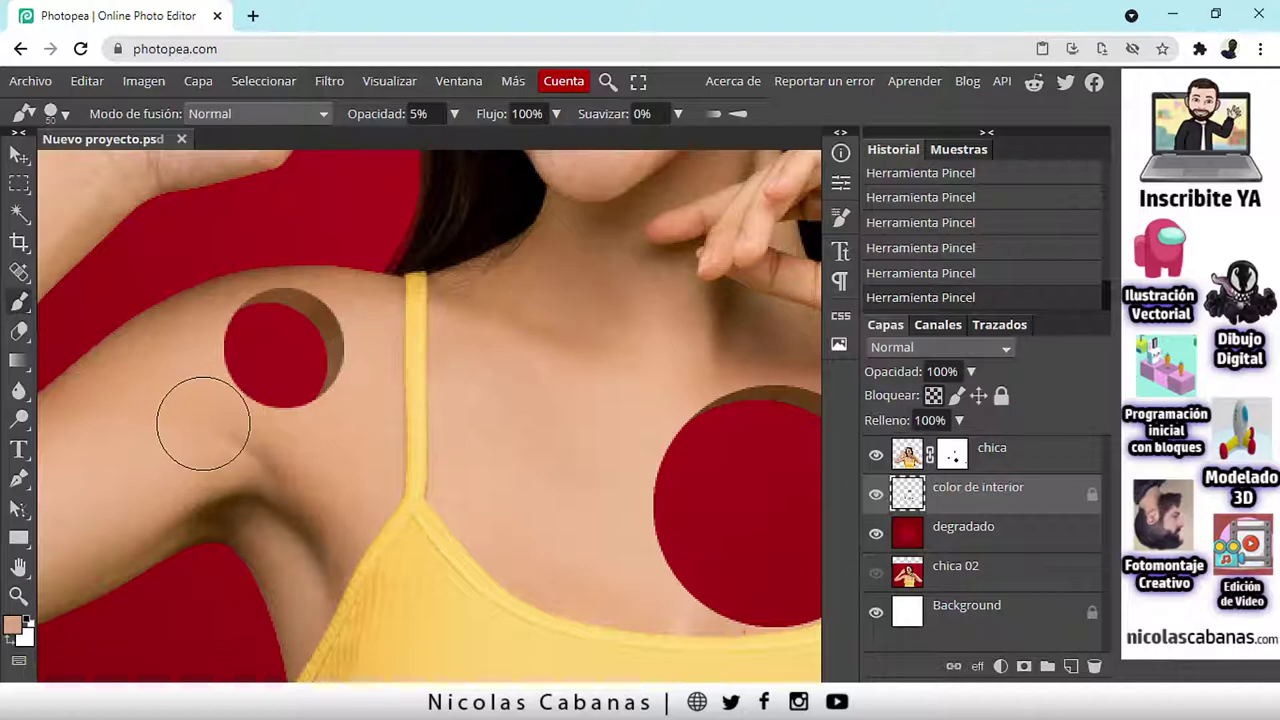
{"action": "left_click_drag", "start_coordinate": [546, 420], "coordinate": [567, 470]}
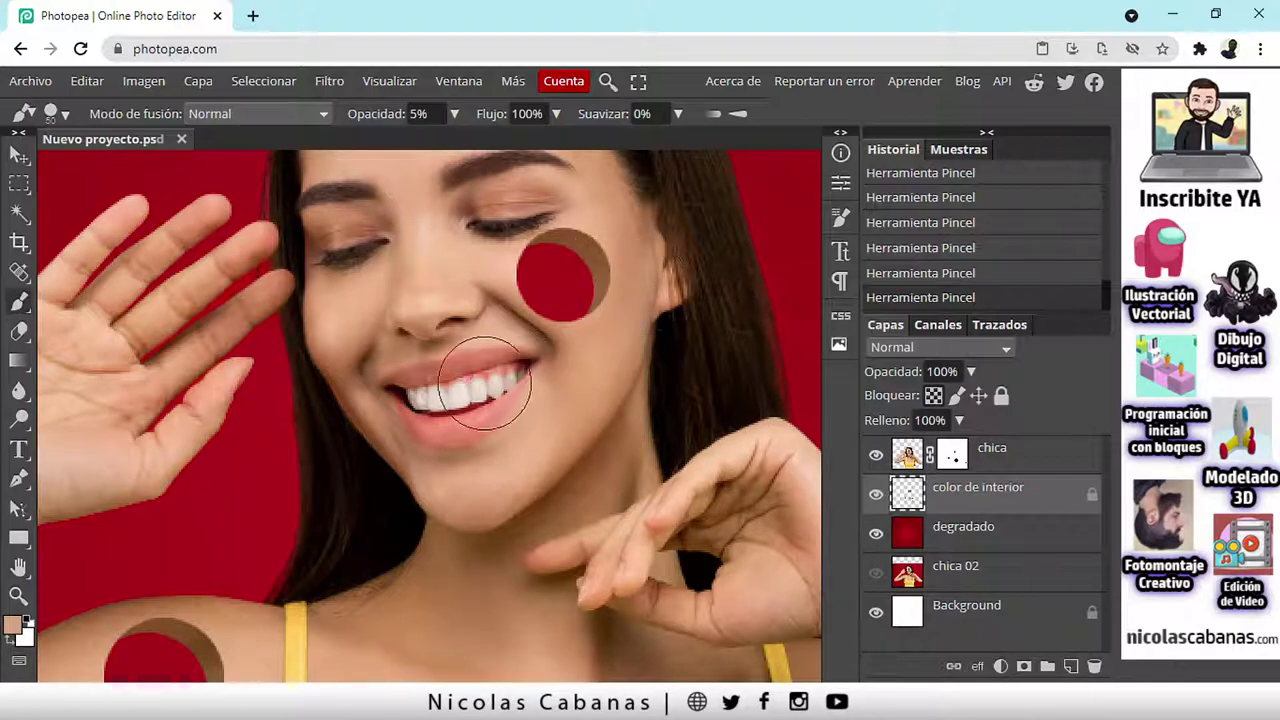
{"action": "scroll", "coordinate": [449, 486], "scroll_direction": "down", "scroll_amount": 3}
{"action": "left_click_drag", "start_coordinate": [467, 450], "coordinate": [475, 348]}
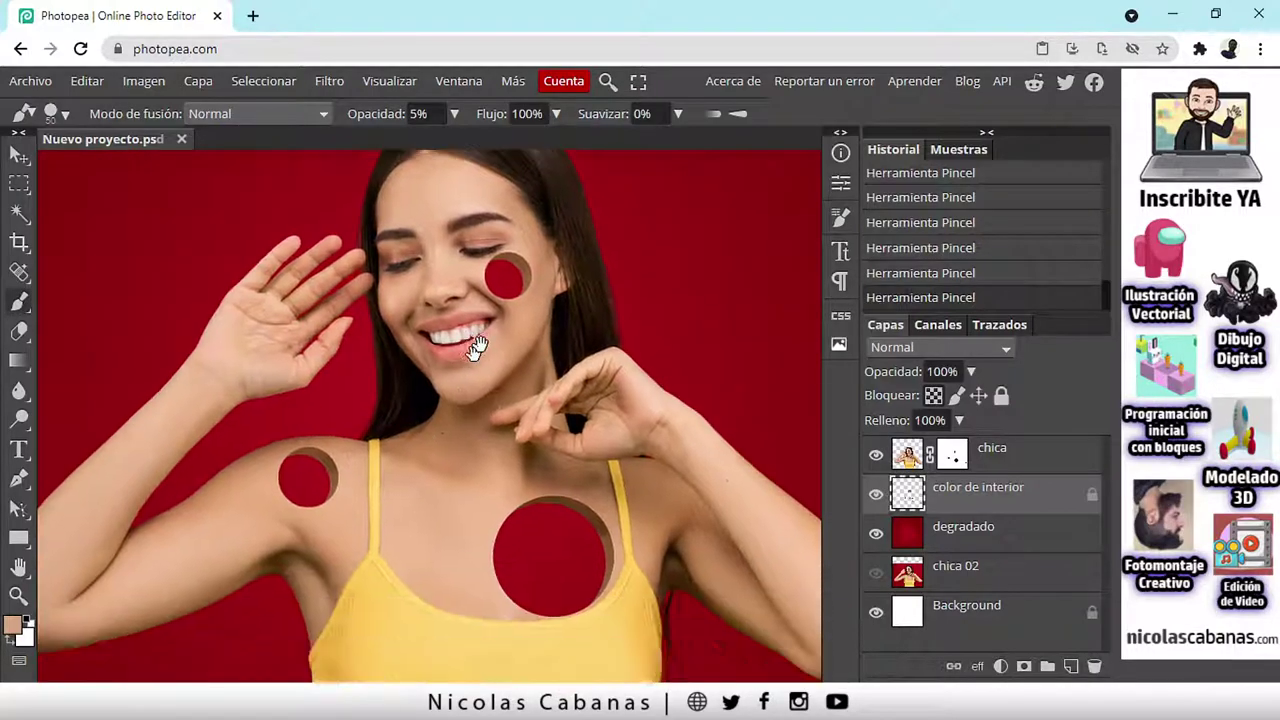
{"action": "scroll", "coordinate": [475, 348], "scroll_direction": "down", "scroll_amount": 3}
{"action": "scroll", "coordinate": [437, 571], "scroll_direction": "up", "scroll_amount": 2}
{"action": "left_click_drag", "start_coordinate": [437, 571], "coordinate": [472, 534]}
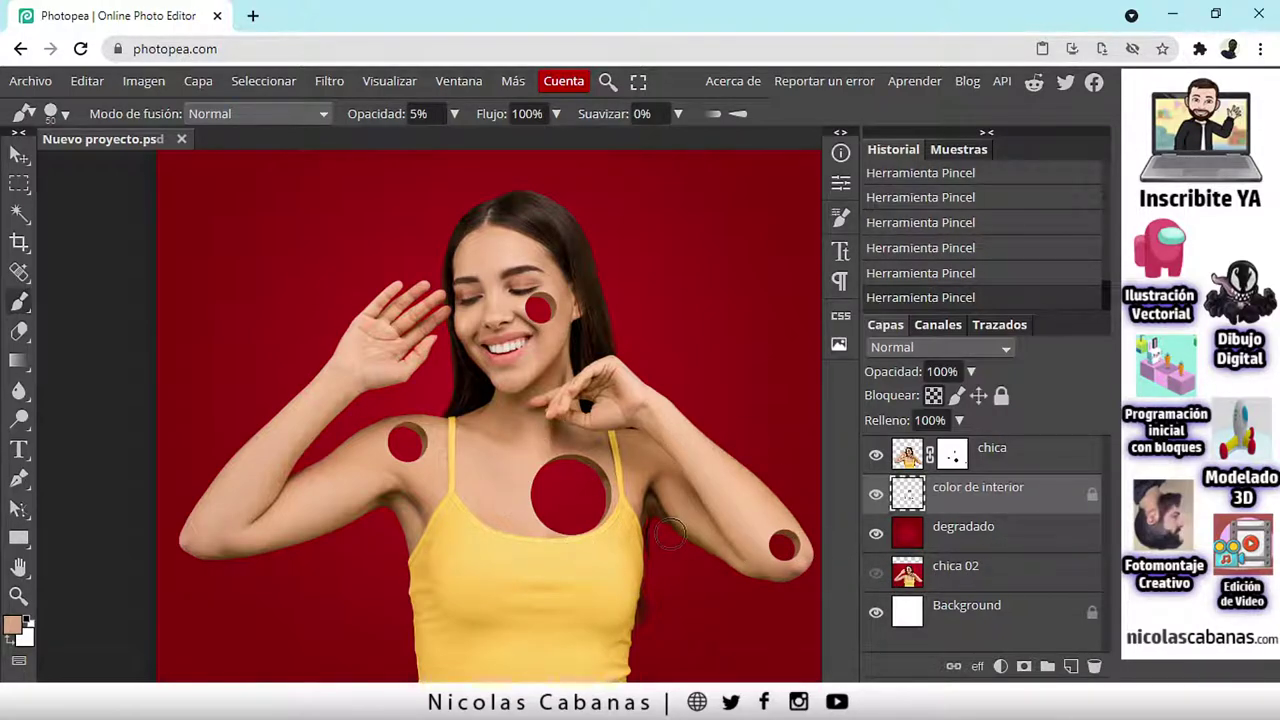
Step: Unlock the transparent pixels of color de interior and delete the chica 02 and Background layers
{"action": "left_click", "coordinate": [936, 396]}
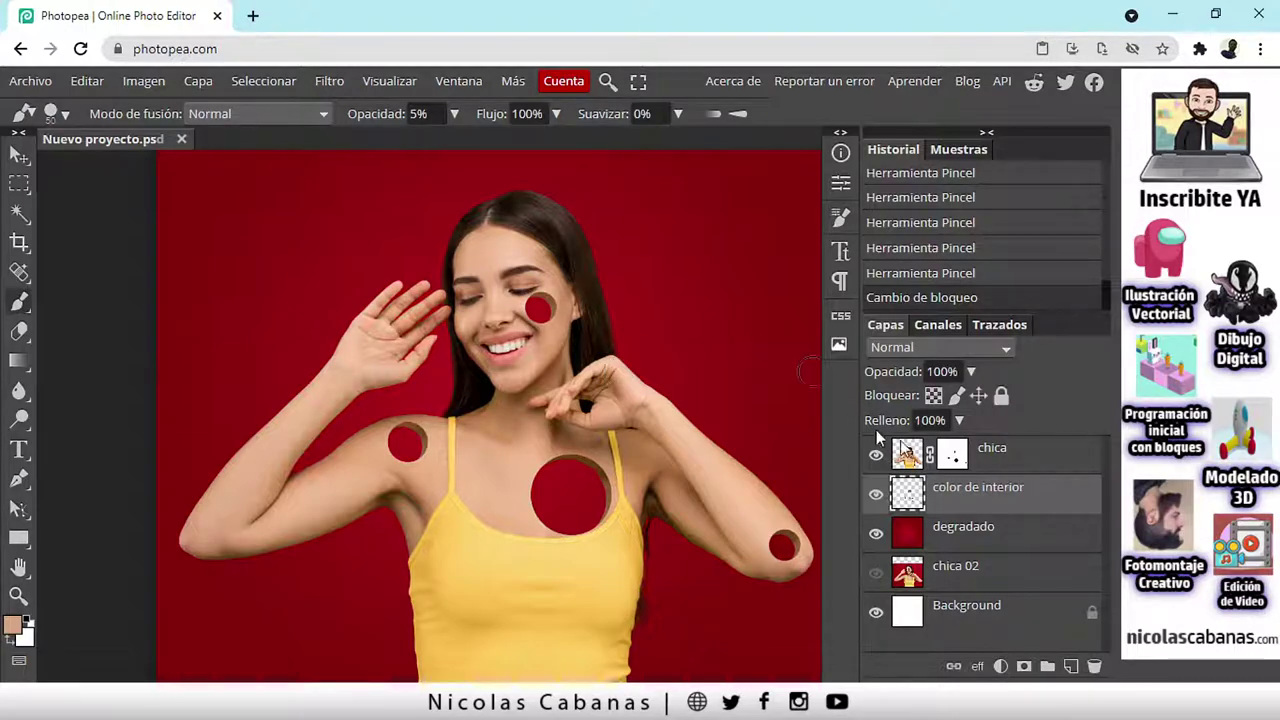
{"action": "left_click", "coordinate": [996, 574]}
{"action": "left_click", "coordinate": [1094, 665]}
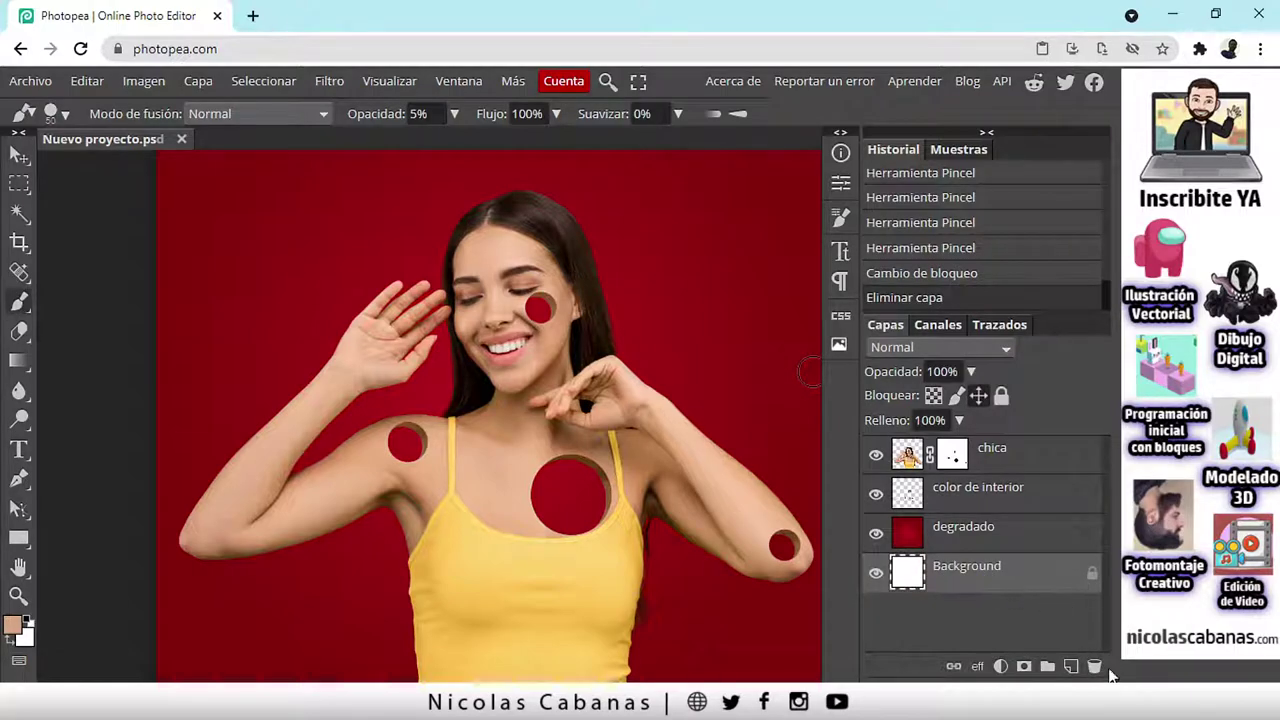
{"action": "left_click", "coordinate": [1094, 666]}
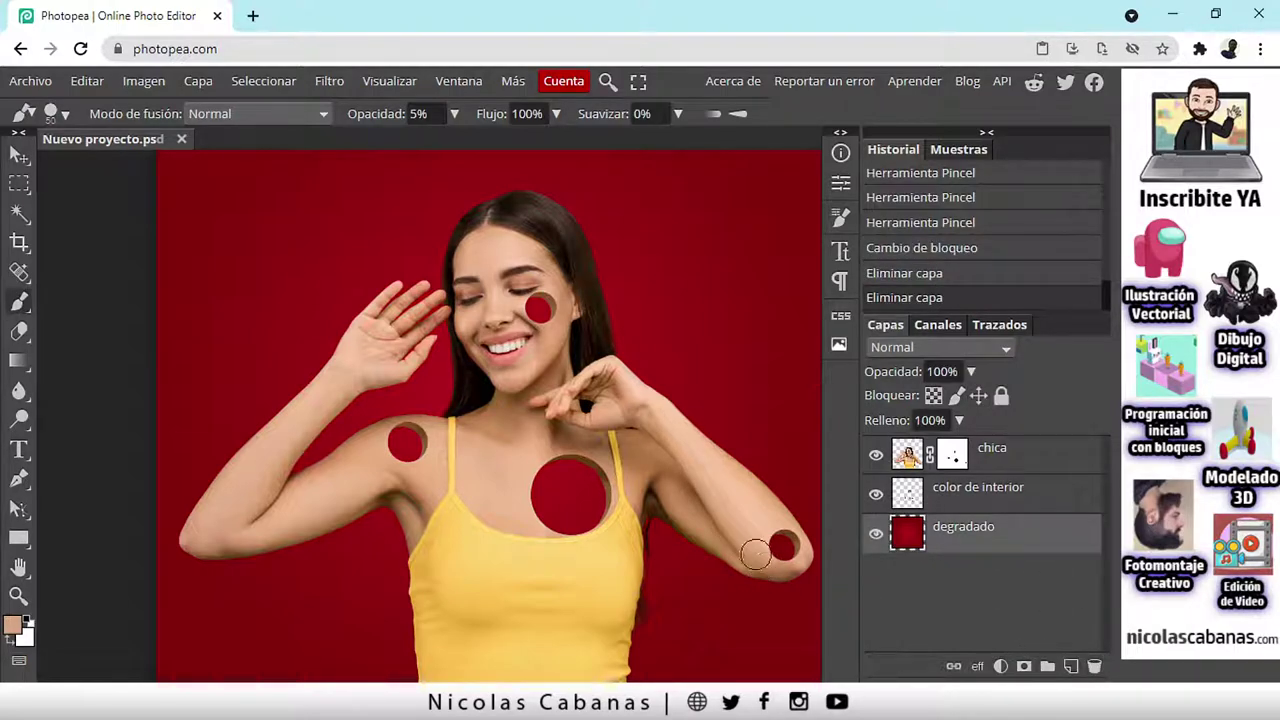
Step: Examine the gradient background, the painted rims and the chica layer's mask separately, then restore the full composite
{"action": "key", "text": "ctrl+0"}
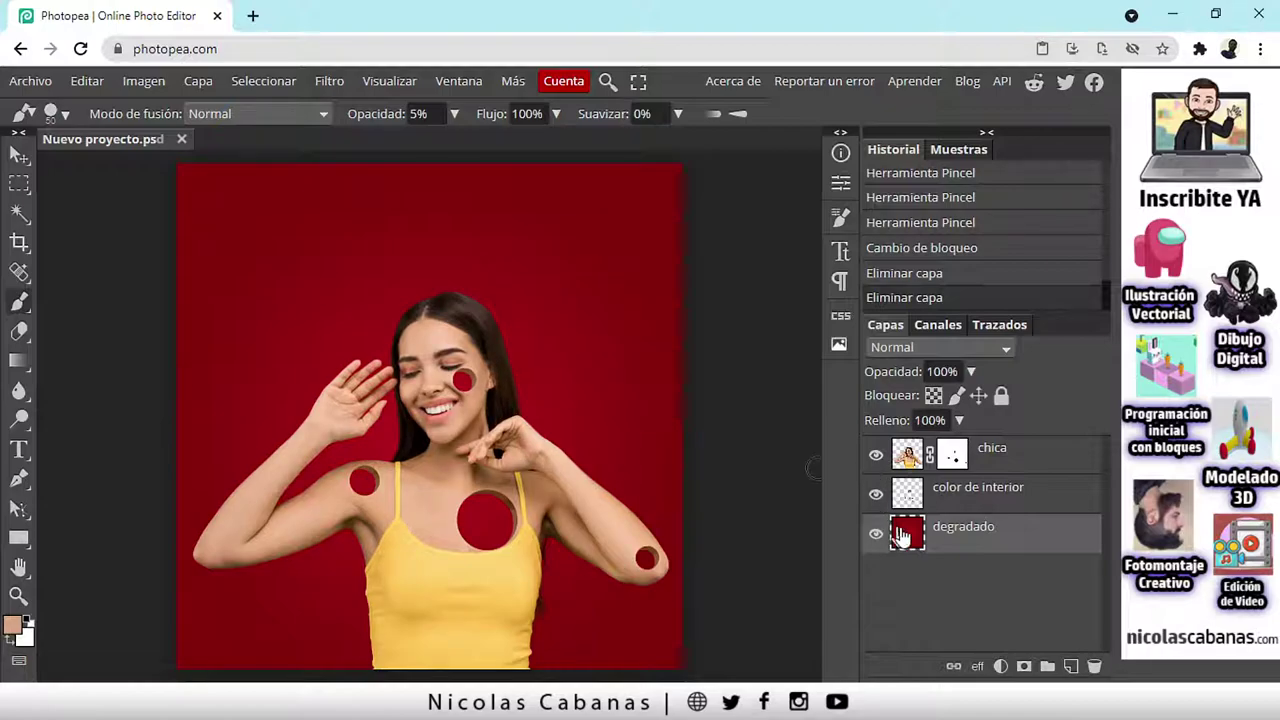
{"action": "left_click", "coordinate": [875, 454]}
{"action": "left_click", "coordinate": [875, 493]}
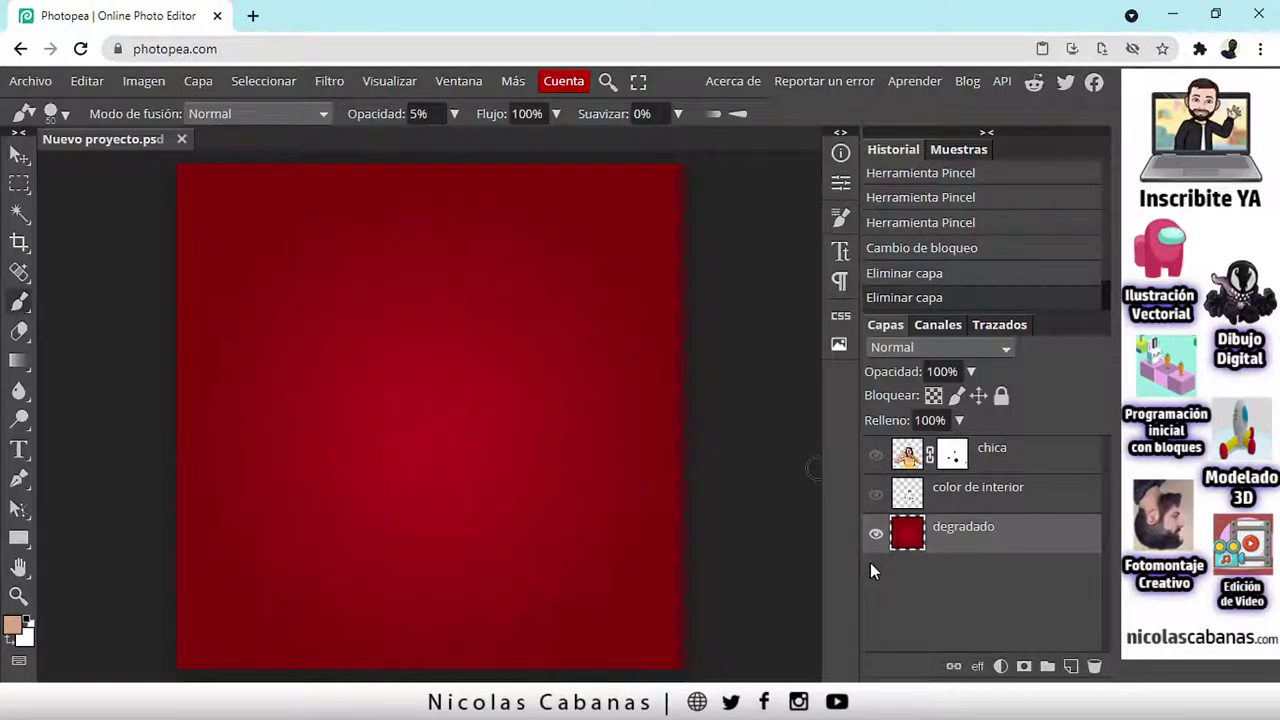
{"action": "left_click", "coordinate": [876, 490]}
{"action": "scroll", "coordinate": [440, 560], "scroll_direction": "up", "scroll_amount": 5}
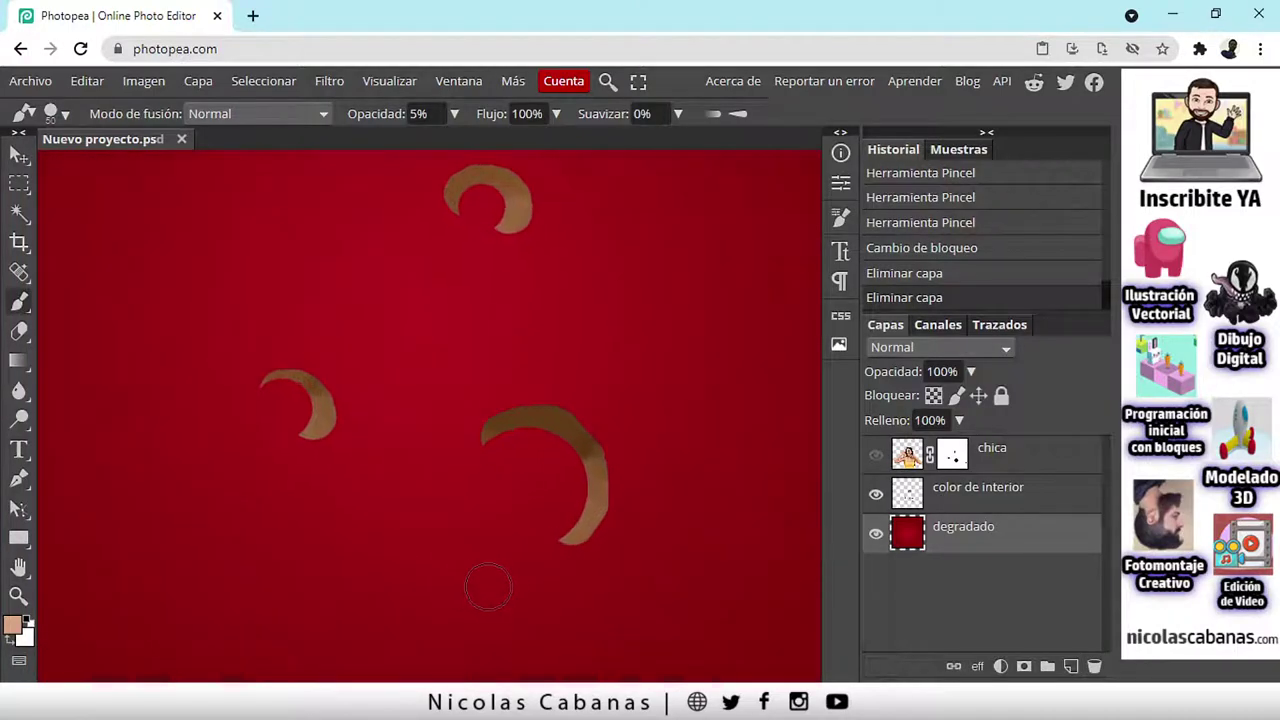
{"action": "scroll", "coordinate": [488, 588], "scroll_direction": "down", "scroll_amount": 5}
{"action": "left_click", "coordinate": [876, 455]}
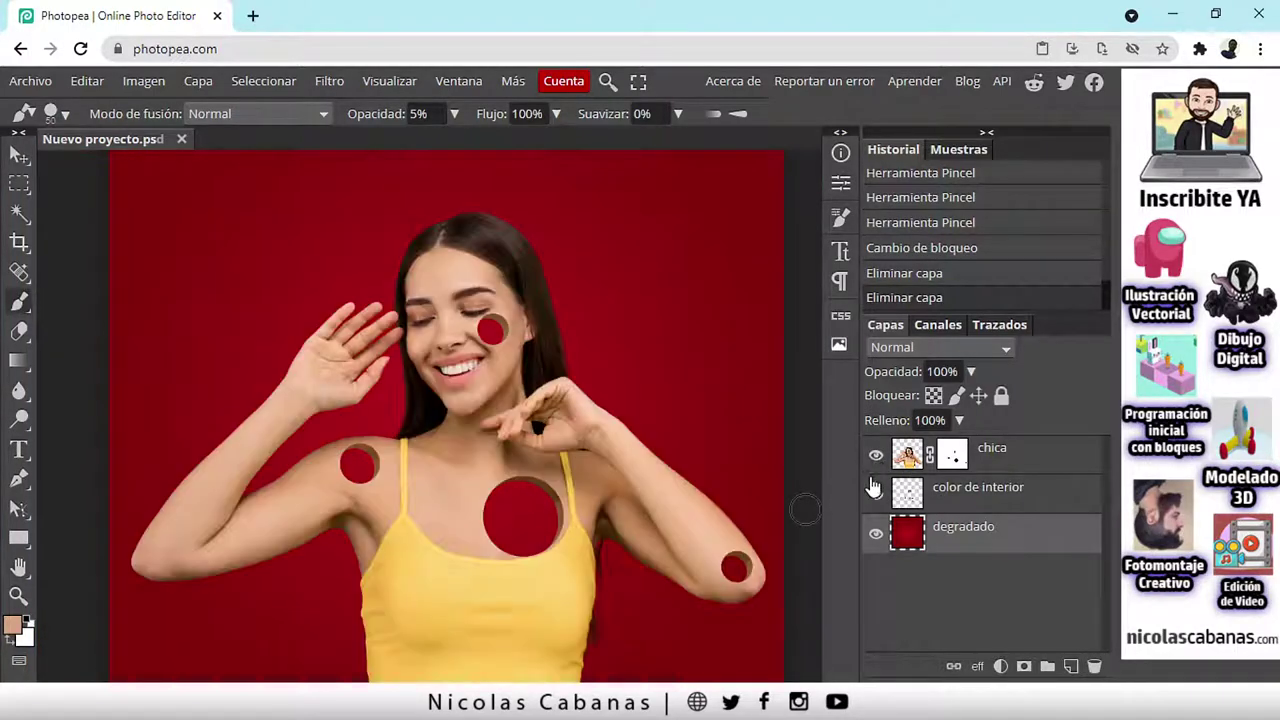
{"action": "left_click", "coordinate": [950, 460], "text": "alt"}
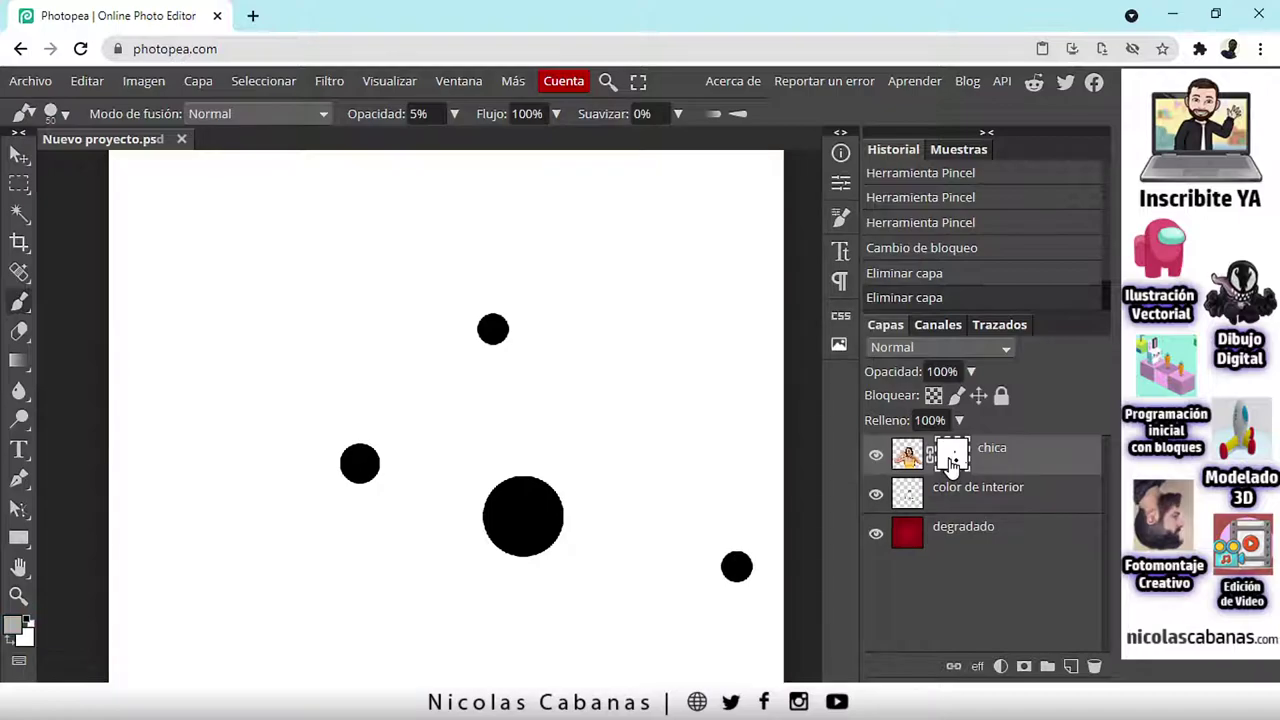
{"action": "left_click", "coordinate": [950, 460], "text": "alt"}
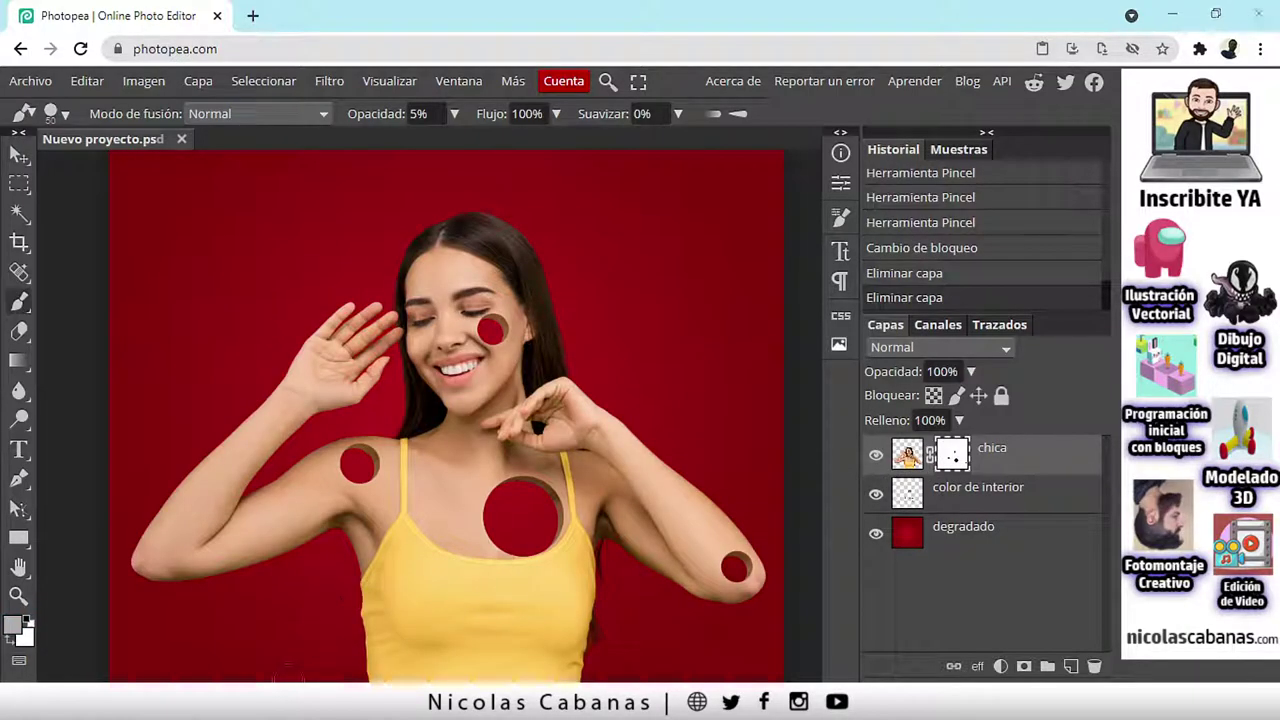
Step: Compare the finished hole effect with the reference image queso.jpg in the Photos app
{"action": "key", "text": "alt+Tab"}
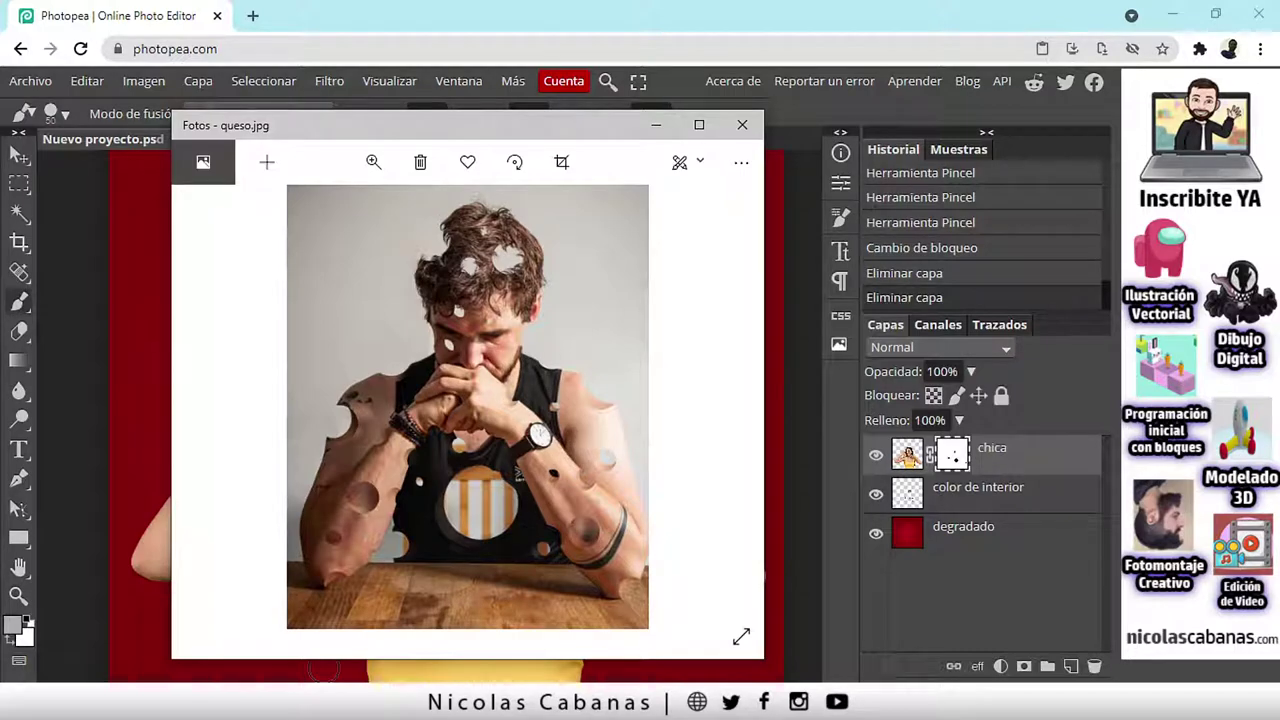
{"action": "left_click", "coordinate": [657, 126]}
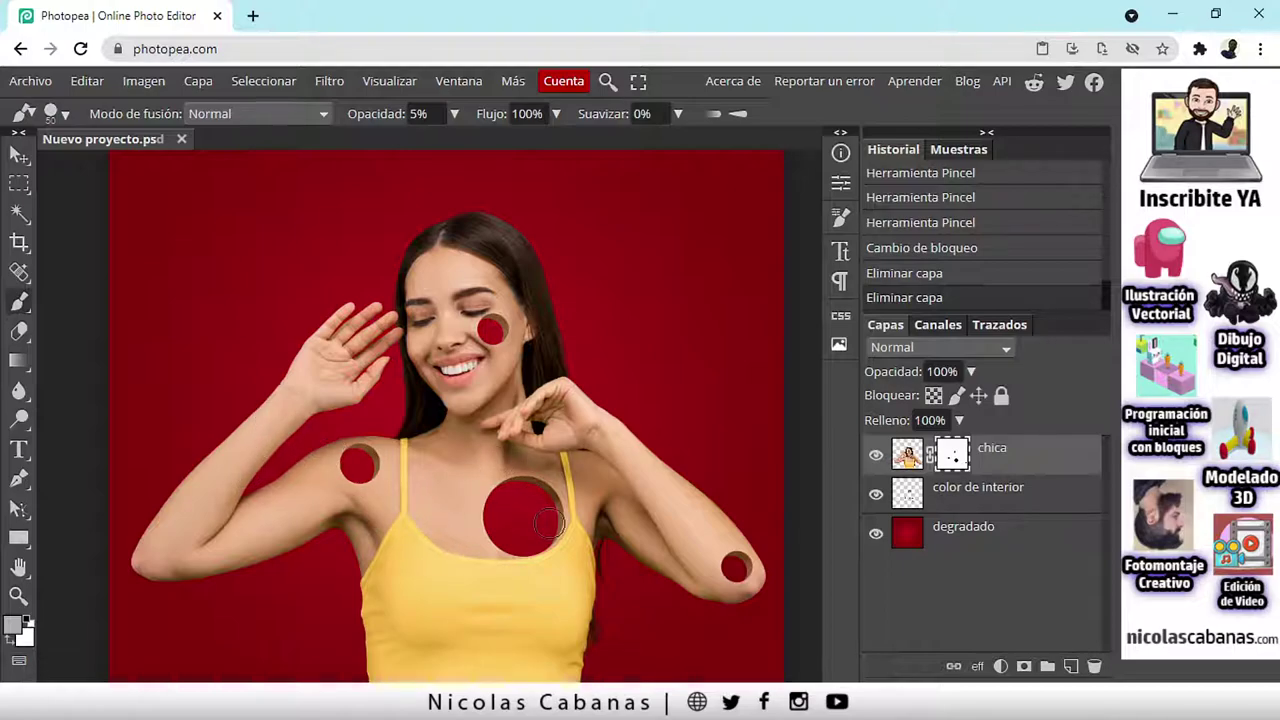
{"action": "left_click_drag", "start_coordinate": [502, 511], "coordinate": [540, 477]}
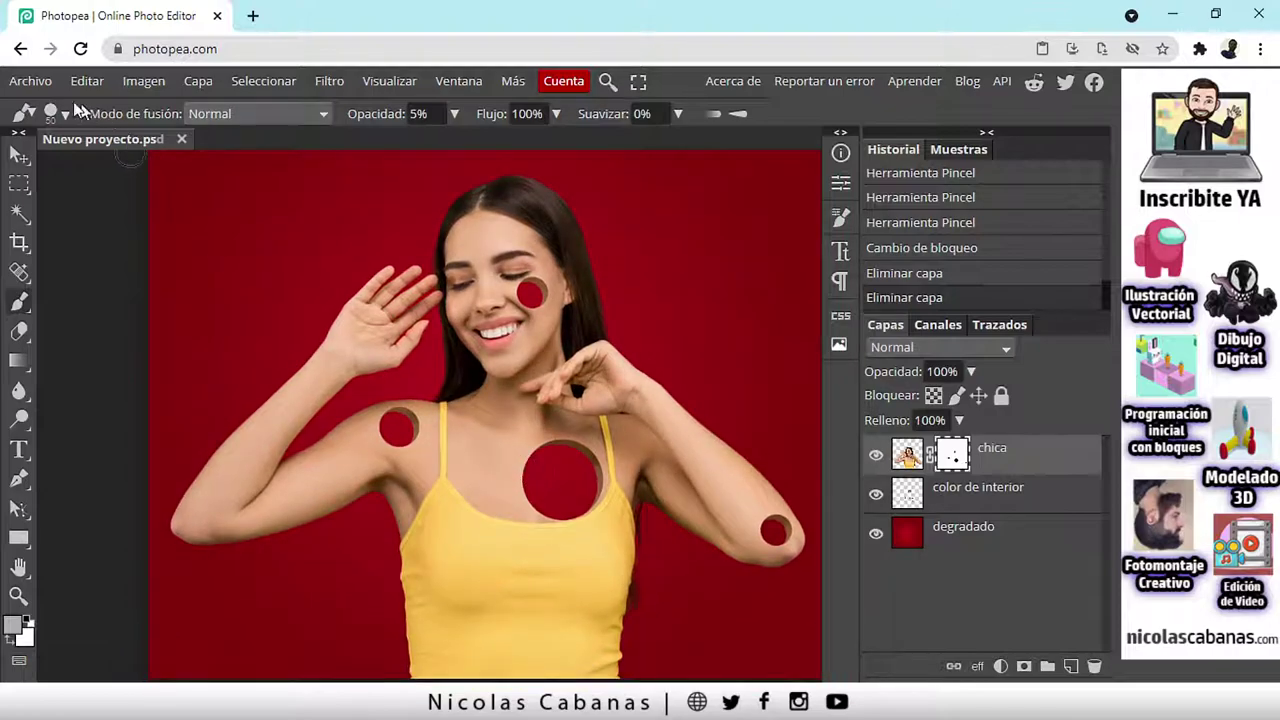
Step: Place frutilla de chicle.psd into the composition as a smart object, then hide and show its layer
{"action": "left_click", "coordinate": [30, 84]}
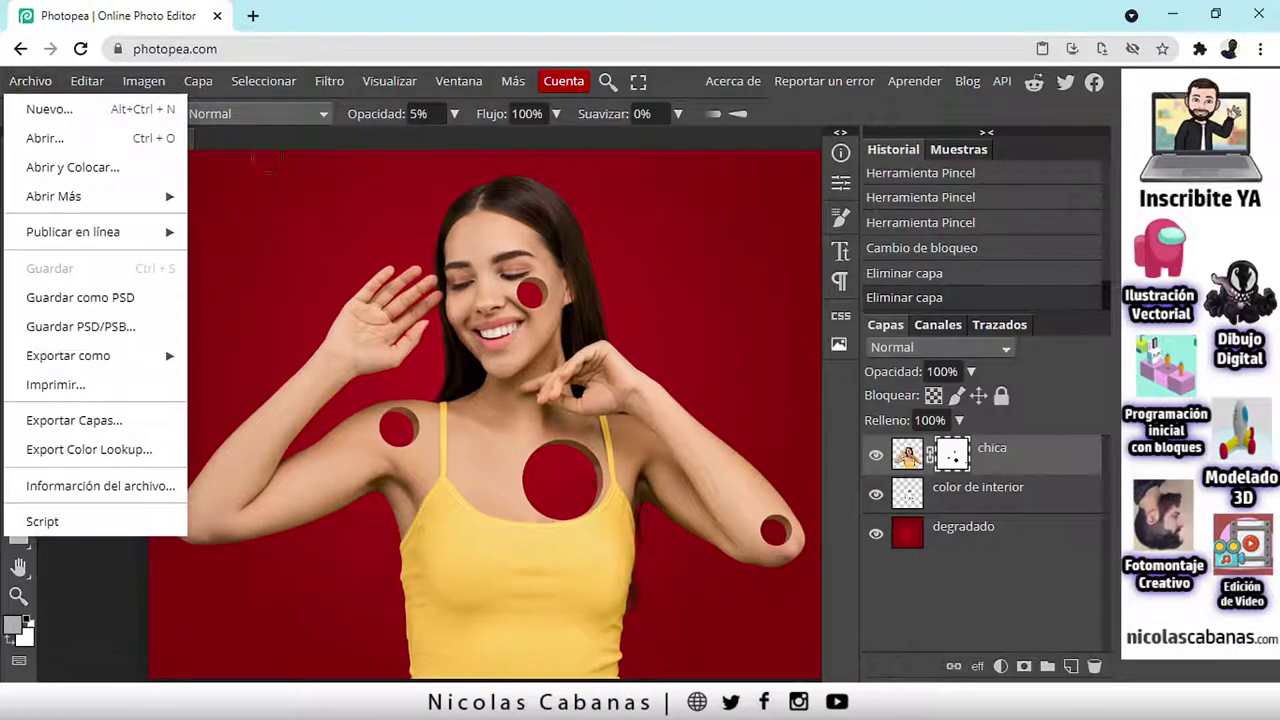
{"action": "left_click", "coordinate": [755, 150]}
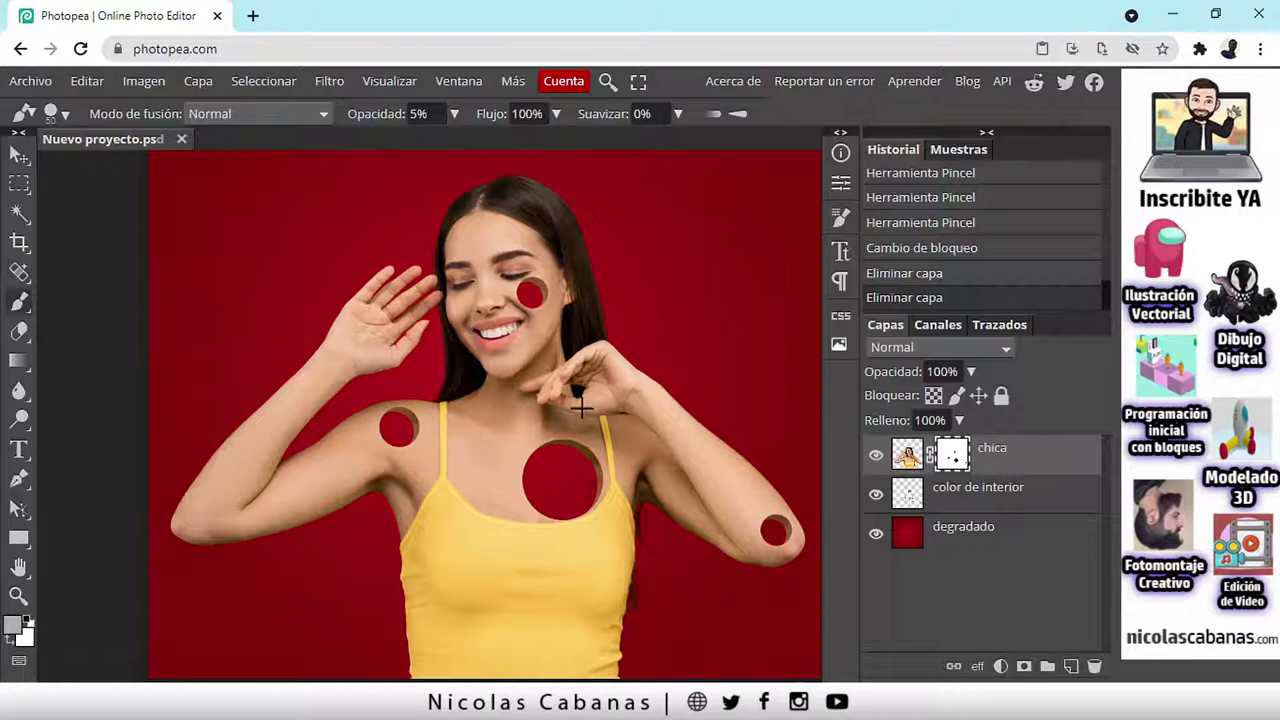
{"action": "scroll", "coordinate": [580, 400], "scroll_direction": "down", "scroll_amount": 2}
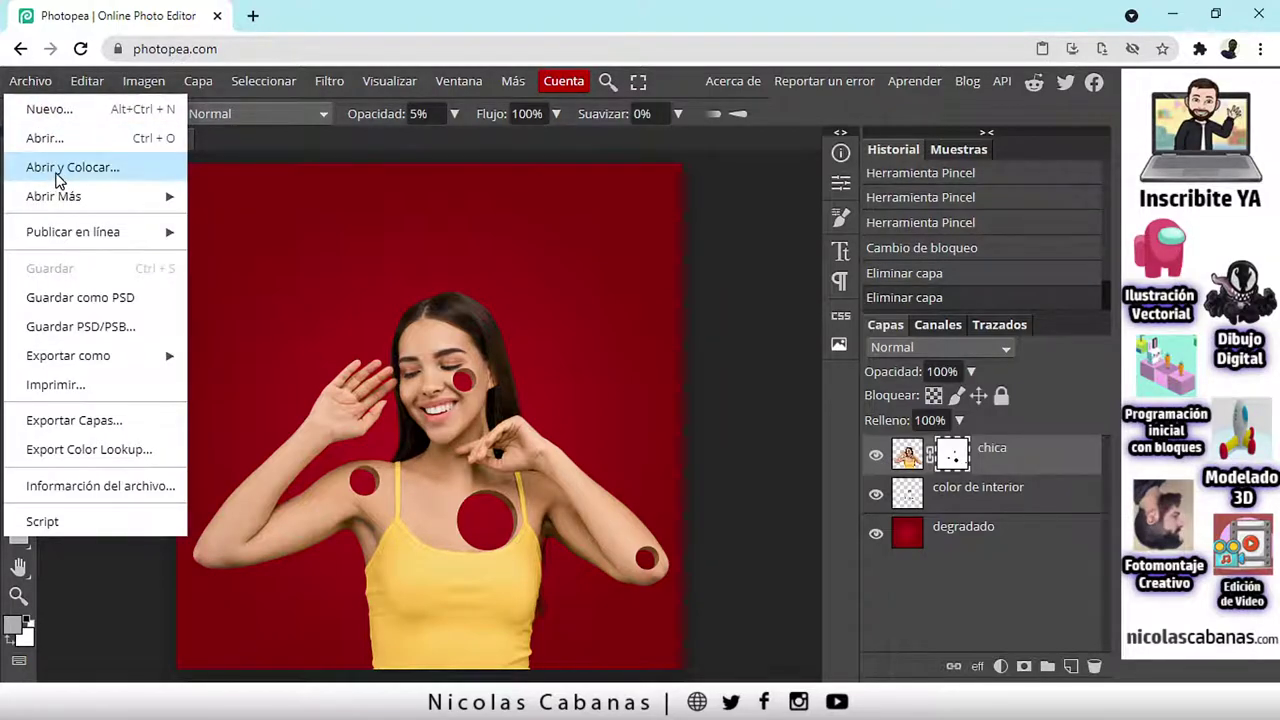
{"action": "left_click", "coordinate": [57, 170]}
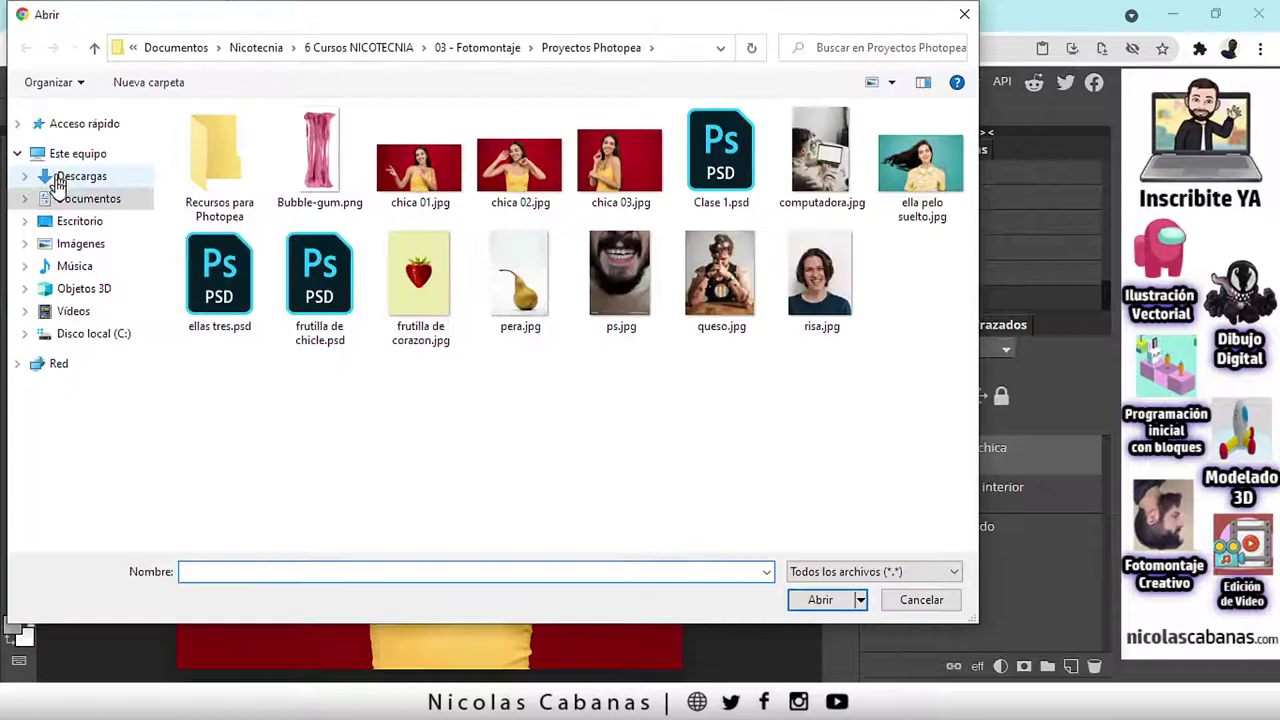
{"action": "left_click", "coordinate": [322, 330]}
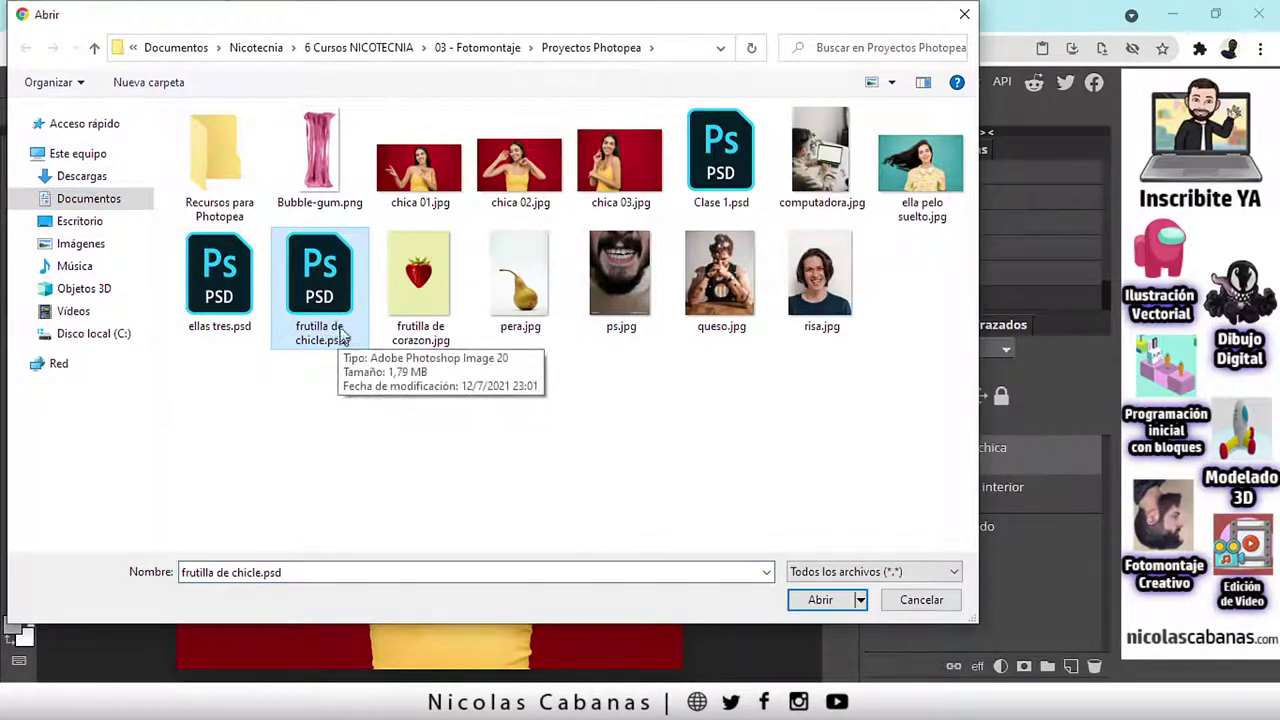
{"action": "left_click", "coordinate": [822, 599]}
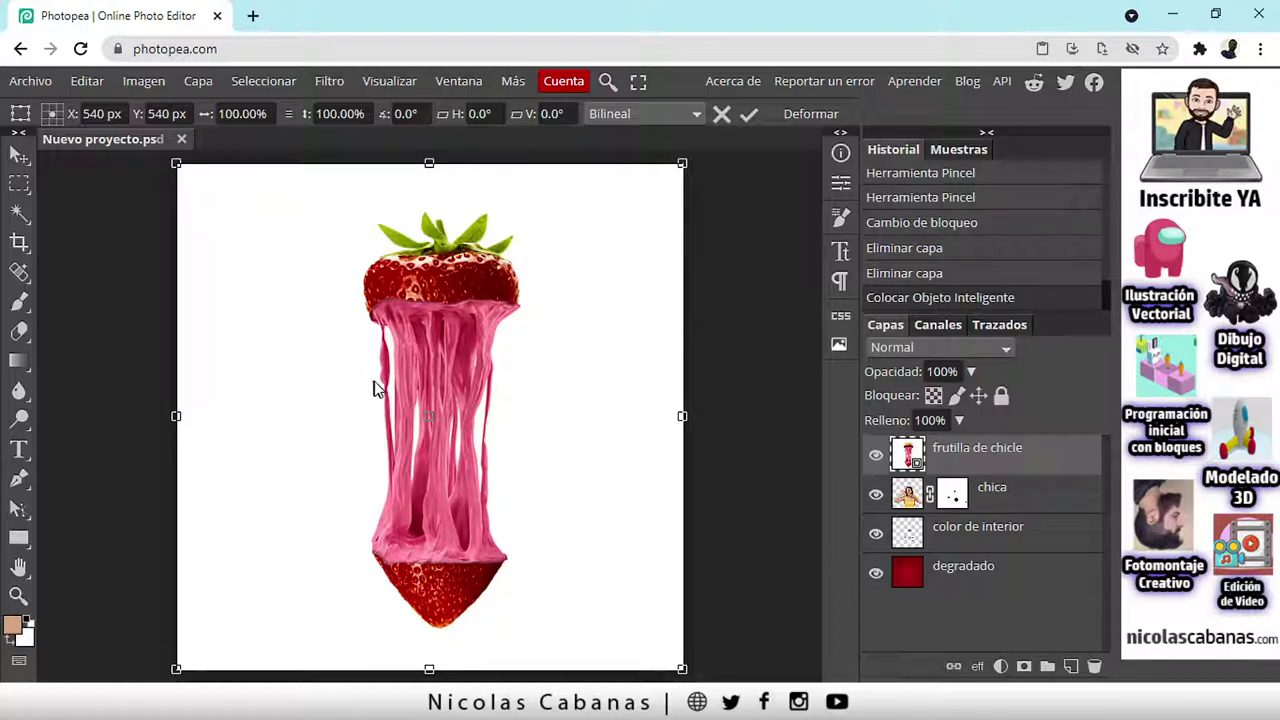
{"action": "left_click", "coordinate": [875, 455]}
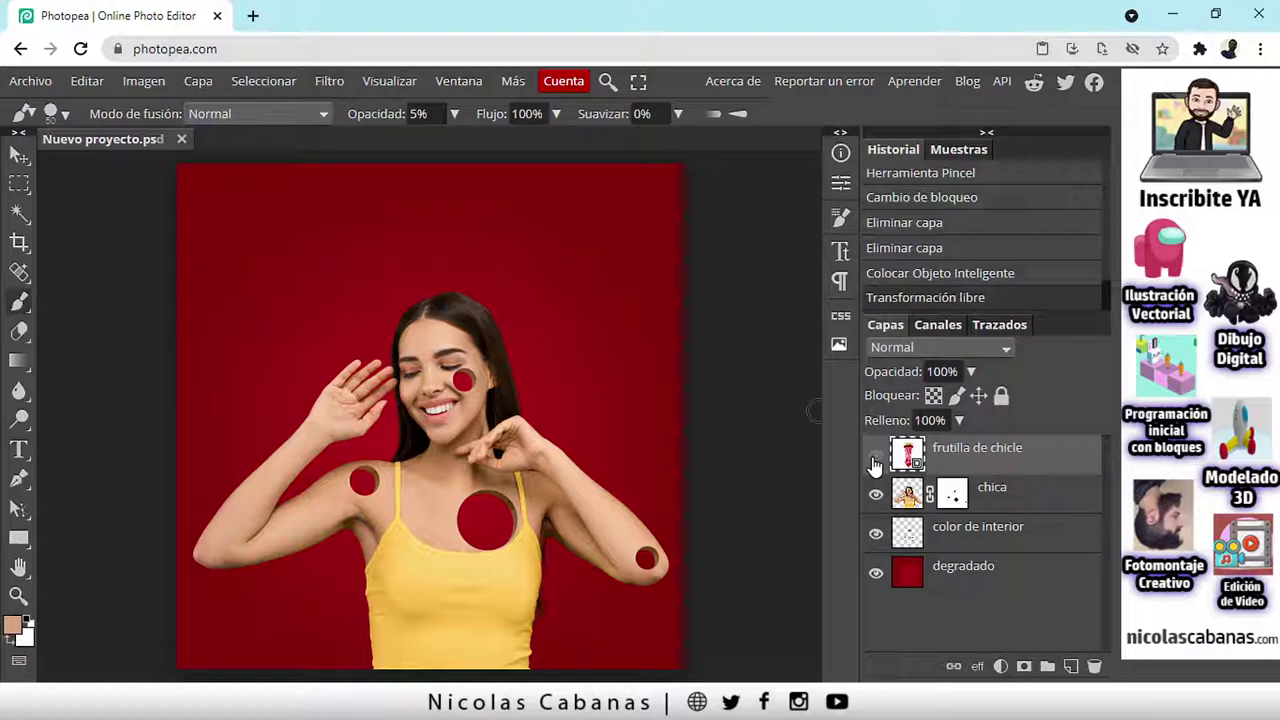
{"action": "left_click", "coordinate": [875, 462]}
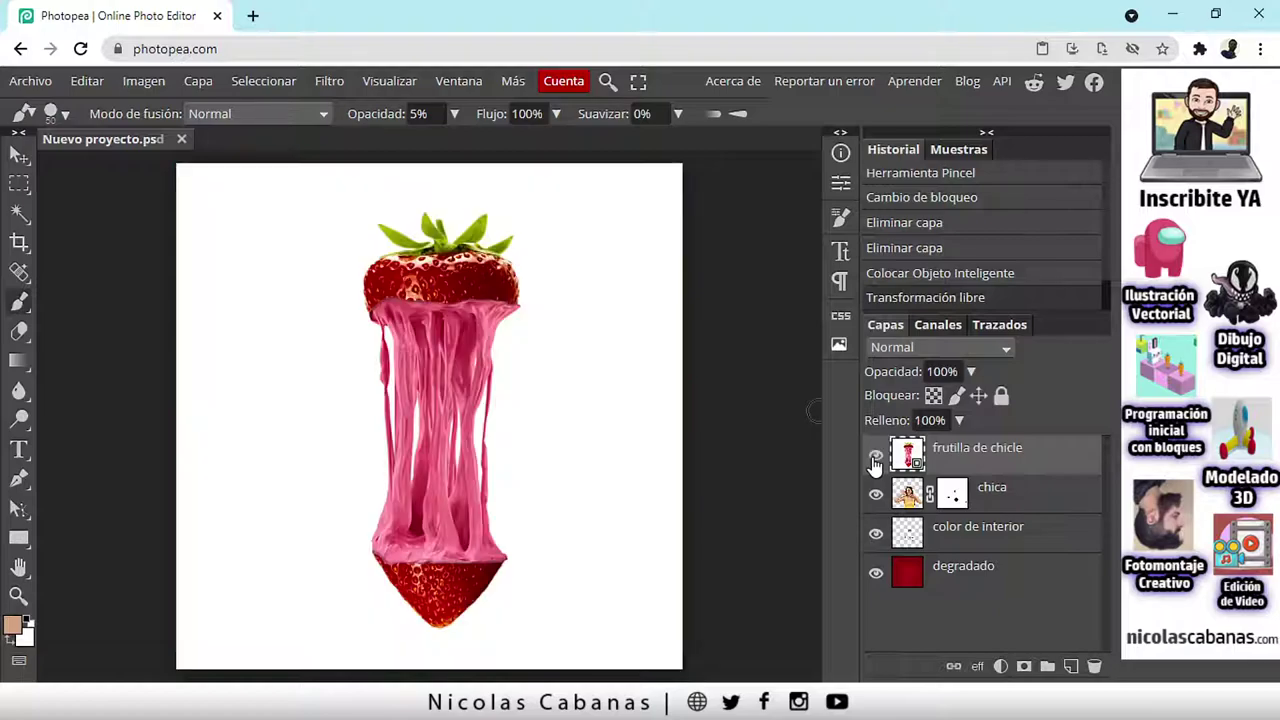
Step: Enable transform controls for the Move tool and scale the frutilla de chicle object down to about 12.6%
{"action": "left_click", "coordinate": [19, 152]}
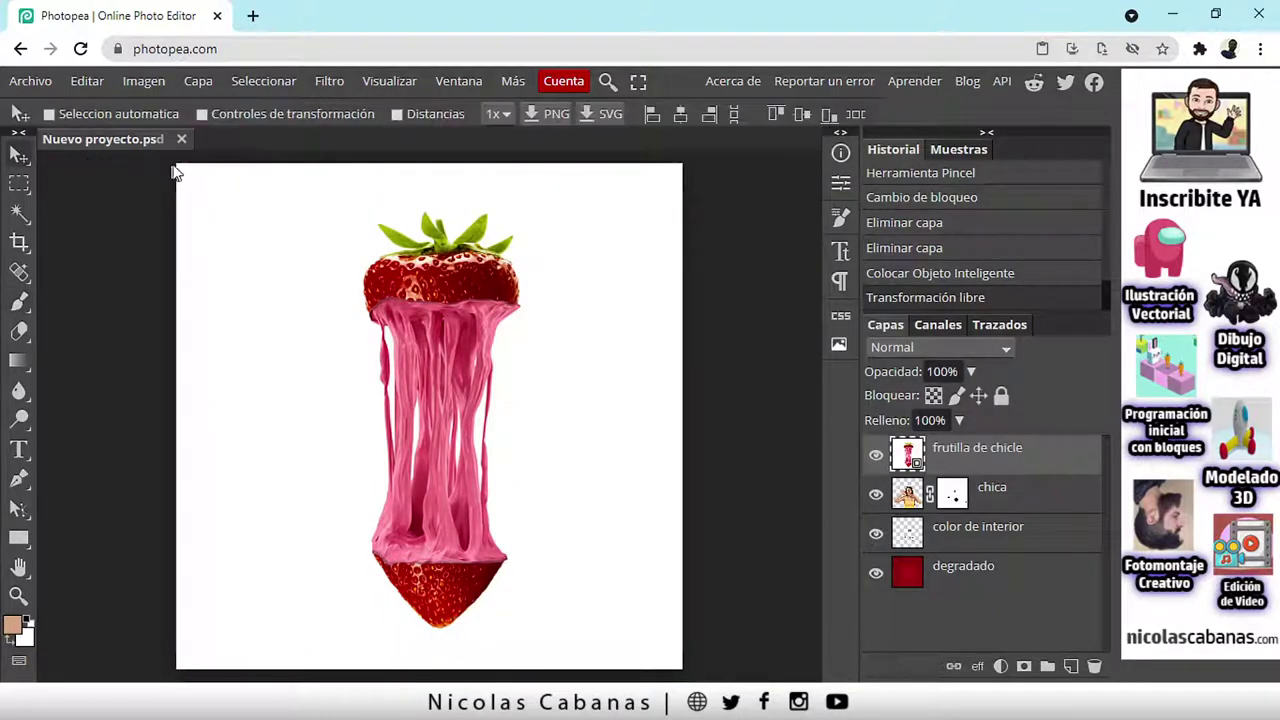
{"action": "left_click", "coordinate": [203, 115]}
{"action": "mouse_move", "coordinate": [180, 164]}
{"action": "left_mouse_down"}
{"action": "mouse_move", "coordinate": [198, 192]}
{"action": "mouse_move", "coordinate": [180, 177]}
{"action": "left_mouse_up"}
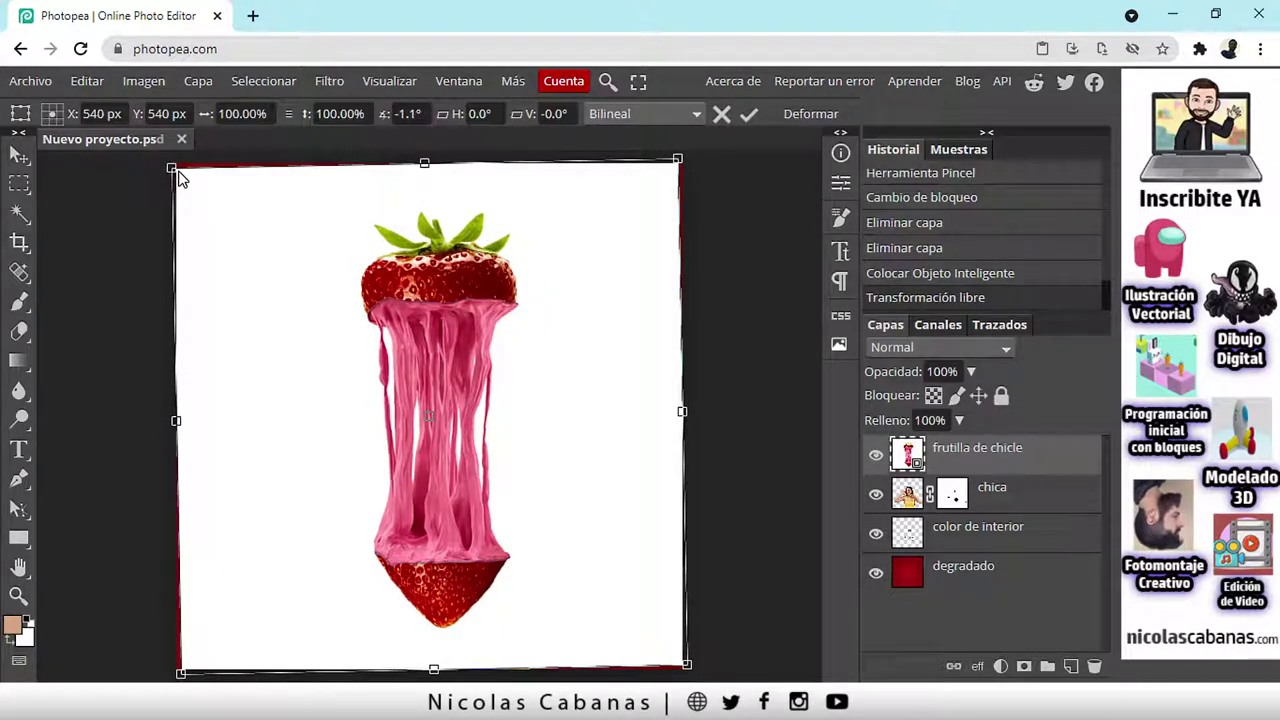
{"action": "key", "text": "ctrl+z"}
{"action": "left_click_drag", "start_coordinate": [175, 163], "coordinate": [430, 497]}
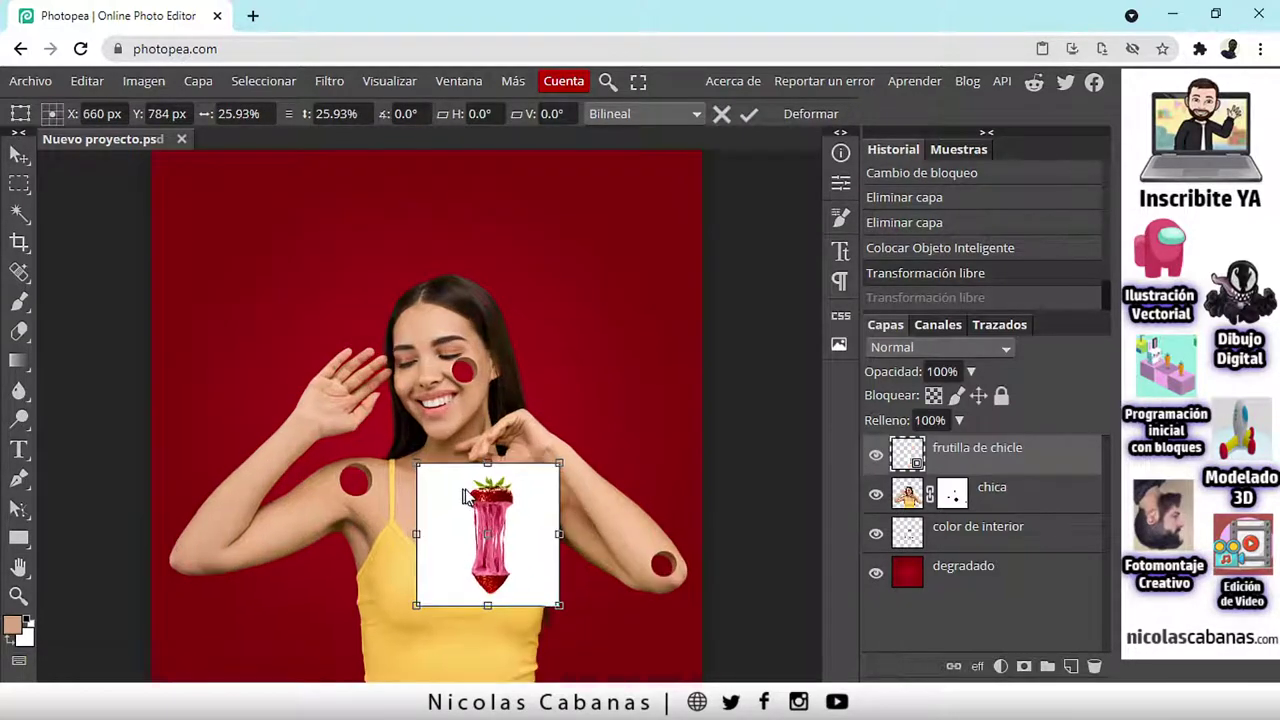
{"action": "scroll", "coordinate": [461, 488], "scroll_direction": "up", "scroll_amount": 3}
{"action": "left_click_drag", "start_coordinate": [589, 494], "coordinate": [490, 514]}
{"action": "left_click_drag", "start_coordinate": [460, 575], "coordinate": [2, 25]}
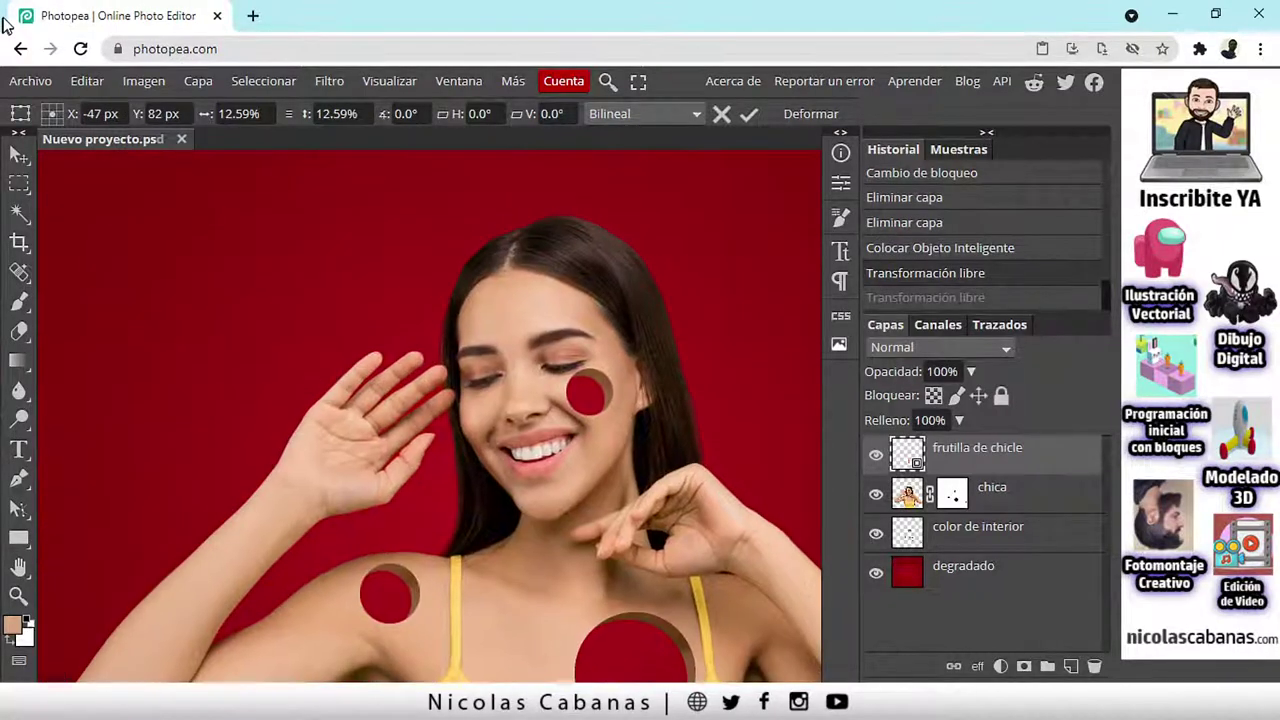
Step: Move the reduced strawberry image over the large chest hole and apply the transformation
{"action": "left_click_drag", "start_coordinate": [398, 406], "coordinate": [160, 230]}
{"action": "key", "text": "ctrl+minus"}
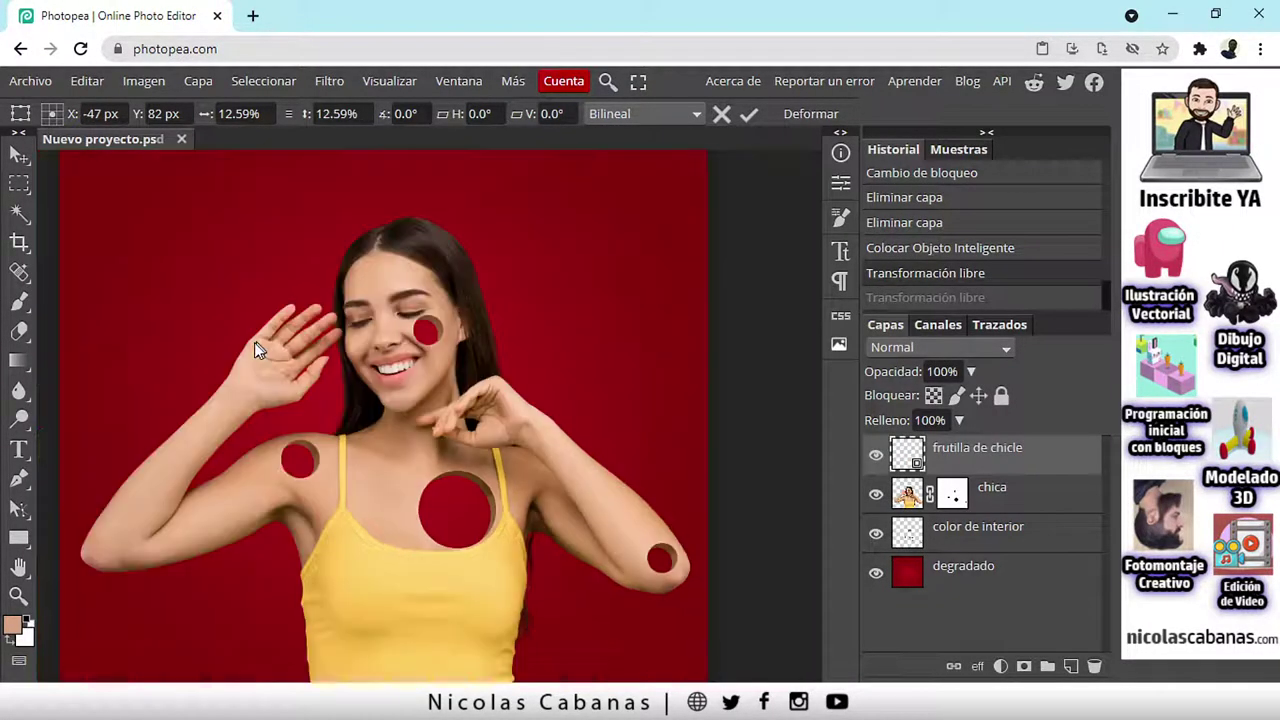
{"action": "key", "text": "ctrl+minus"}
{"action": "key", "text": "ctrl+minus"}
{"action": "key", "text": "ctrl+0"}
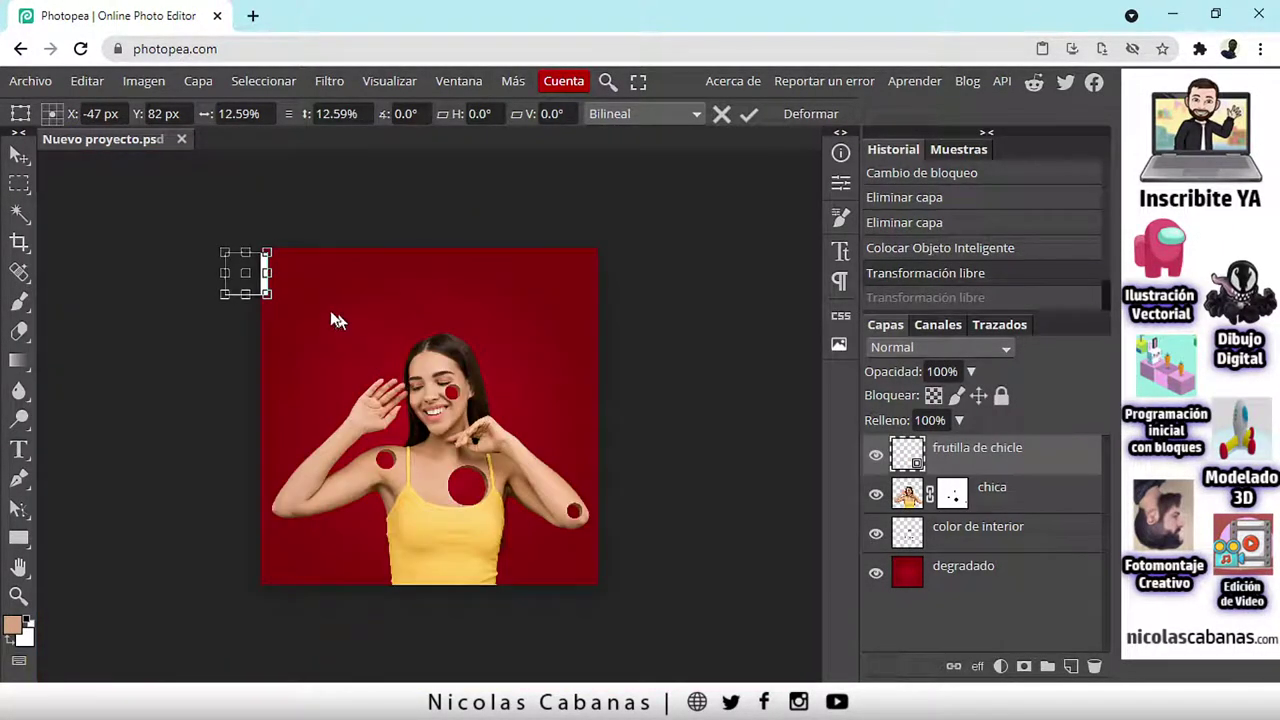
{"action": "left_click_drag", "start_coordinate": [256, 288], "coordinate": [475, 507]}
{"action": "scroll", "coordinate": [474, 508], "scroll_direction": "up", "scroll_amount": 5}
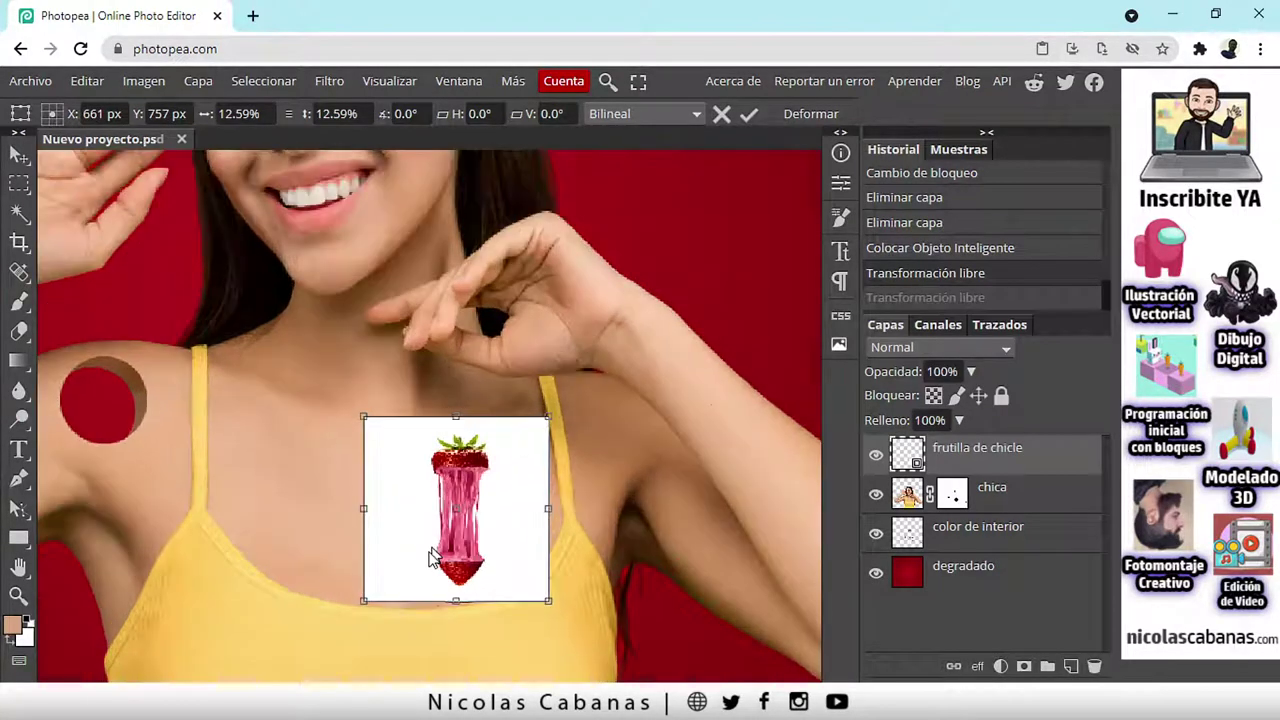
{"action": "left_click_drag", "start_coordinate": [510, 581], "coordinate": [522, 583]}
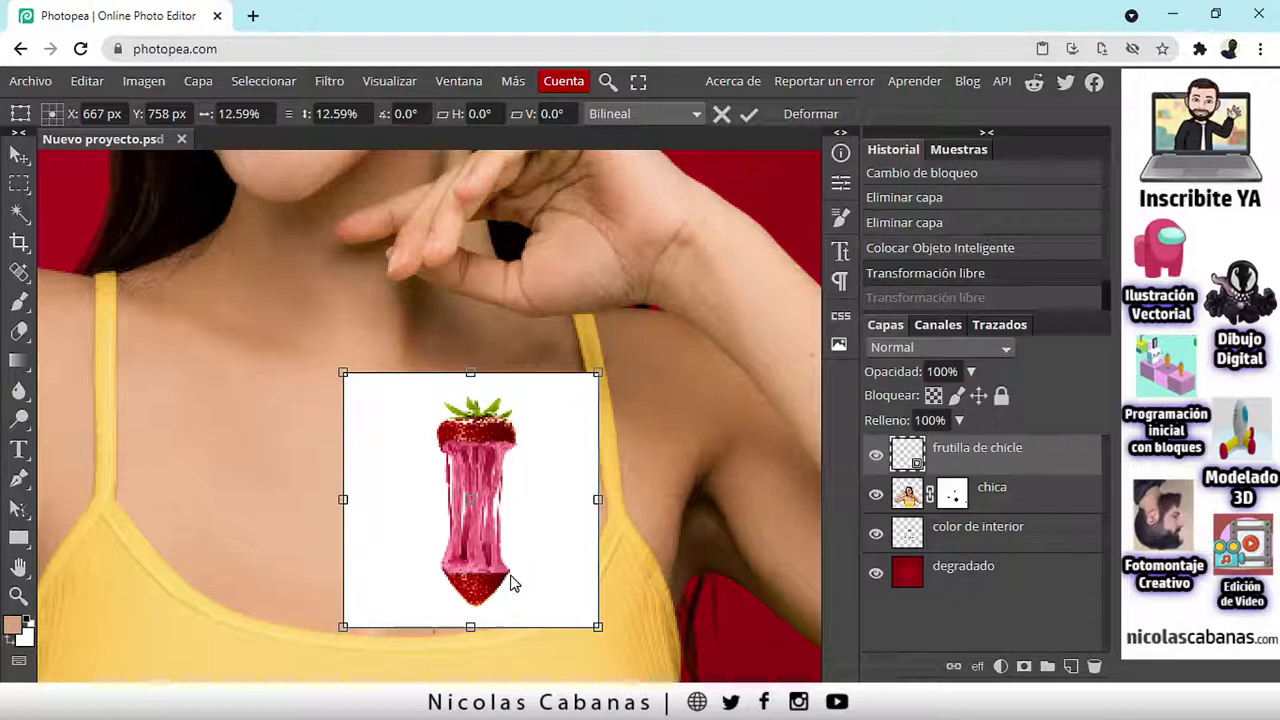
{"action": "left_click", "coordinate": [750, 116]}
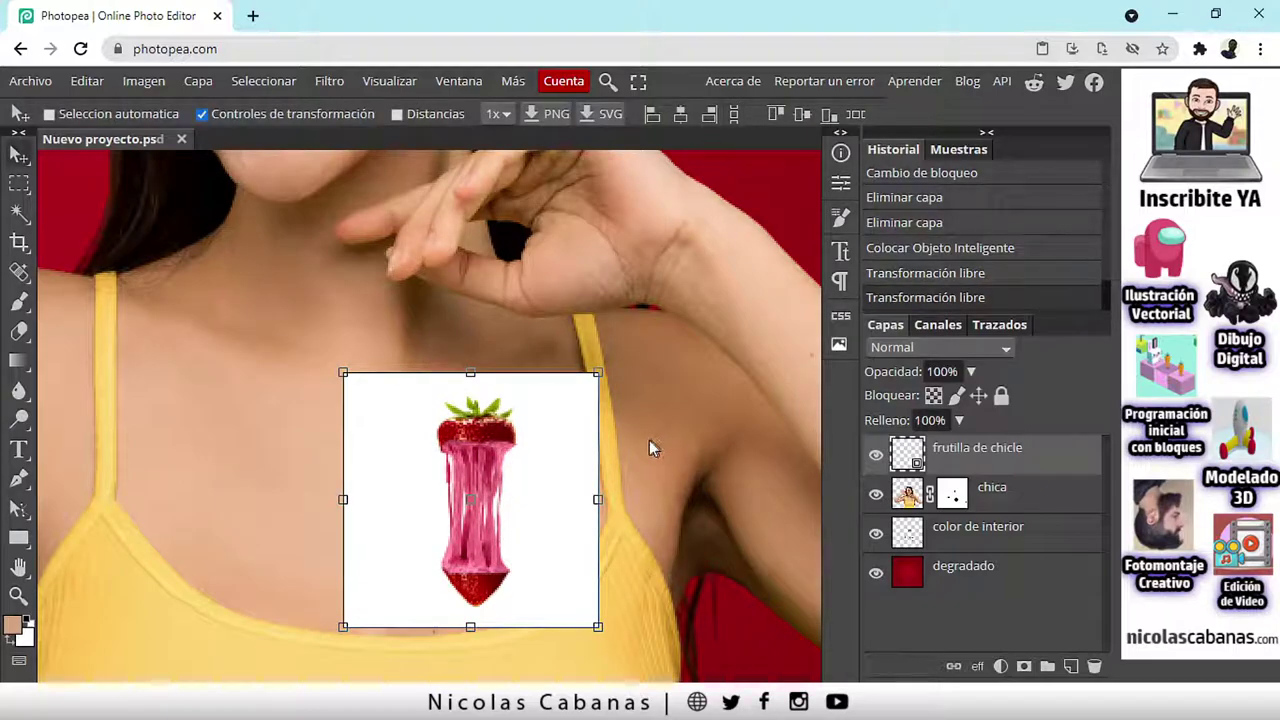
Step: Delete the frutilla de chicle layer
{"action": "scroll", "coordinate": [590, 566], "scroll_direction": "down", "scroll_amount": 2}
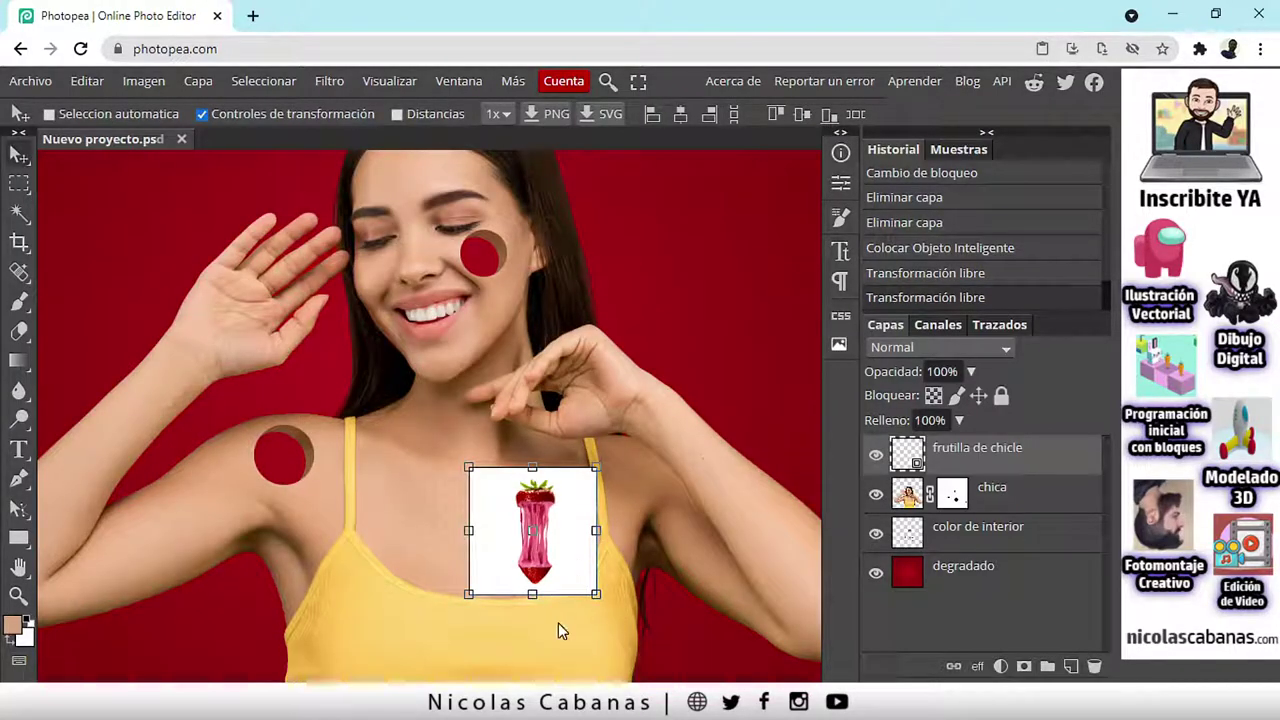
{"action": "left_click_drag", "start_coordinate": [584, 600], "coordinate": [560, 528]}
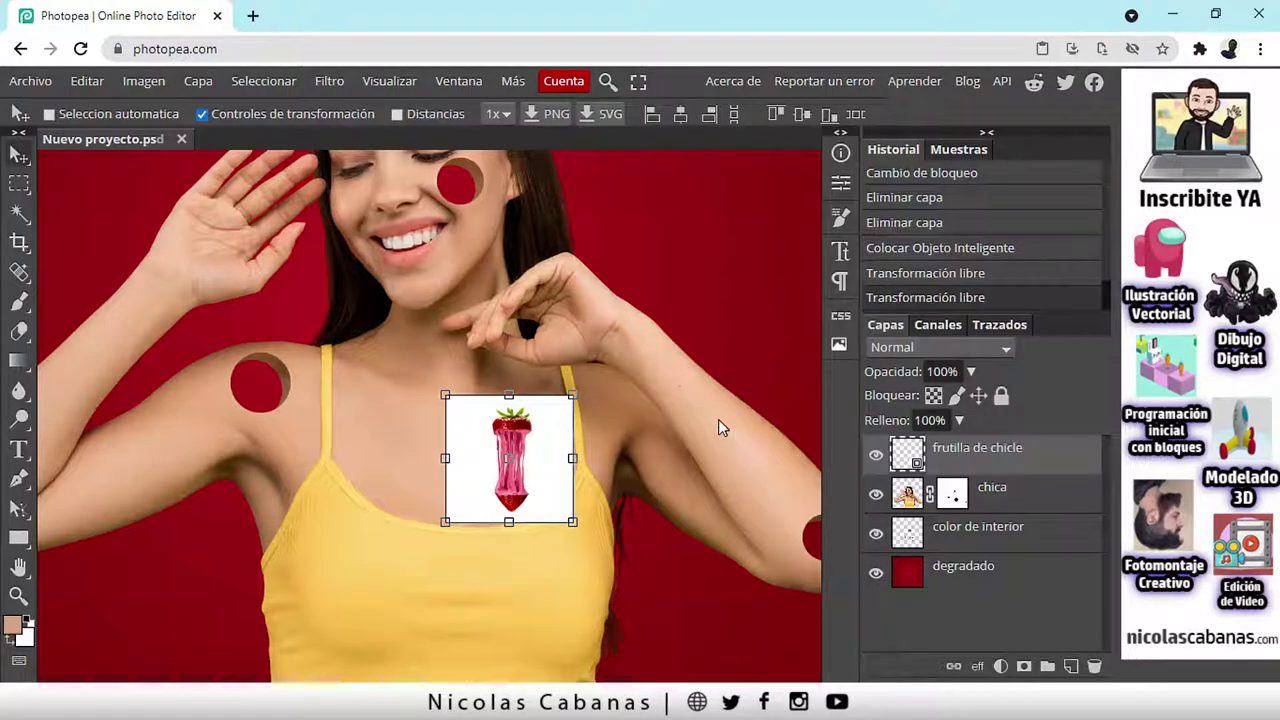
{"action": "left_click", "coordinate": [1094, 667]}
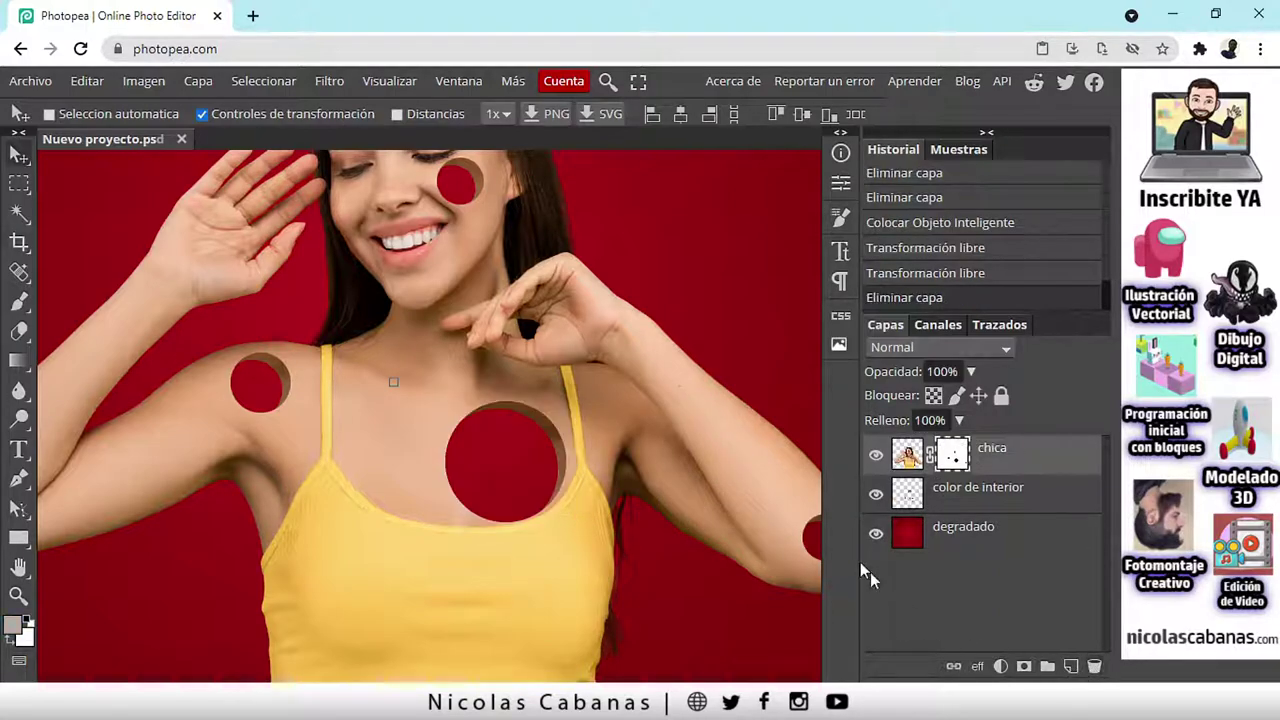
Step: Place Bubble-gum.png above the chica layer and shrink it to about 41% width and 24% height
{"action": "left_click", "coordinate": [30, 81]}
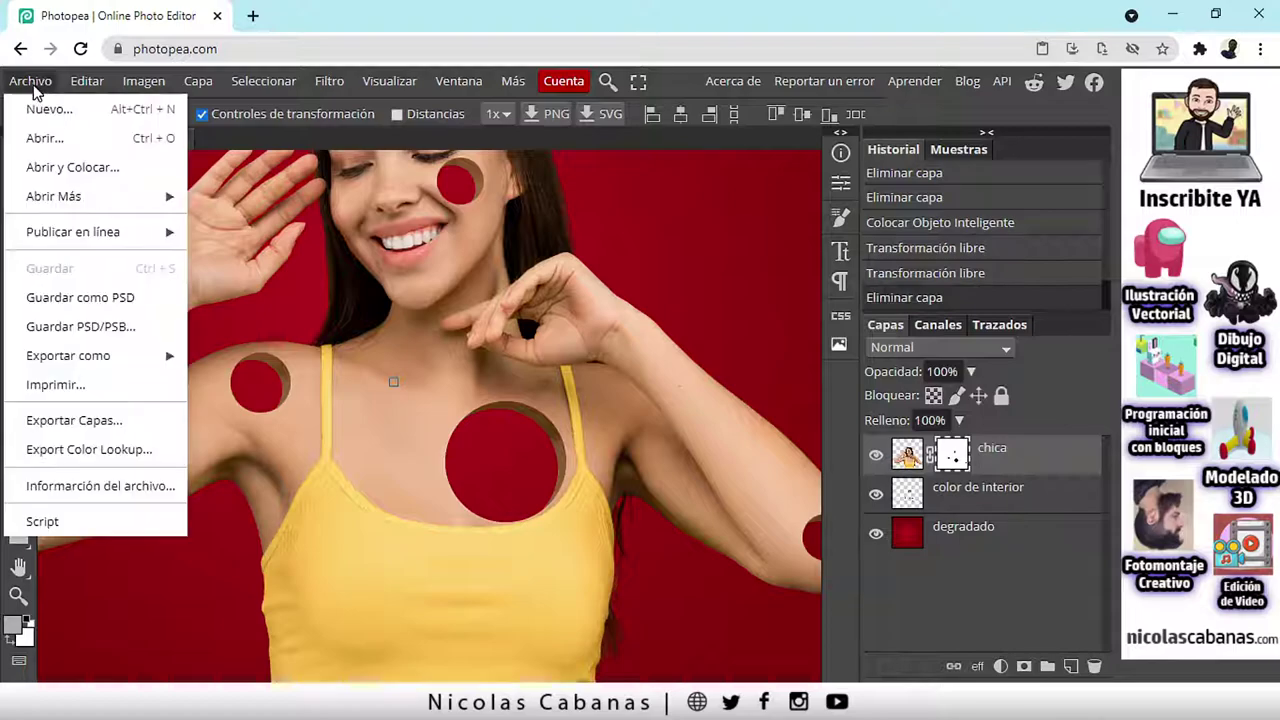
{"action": "left_click", "coordinate": [44, 175]}
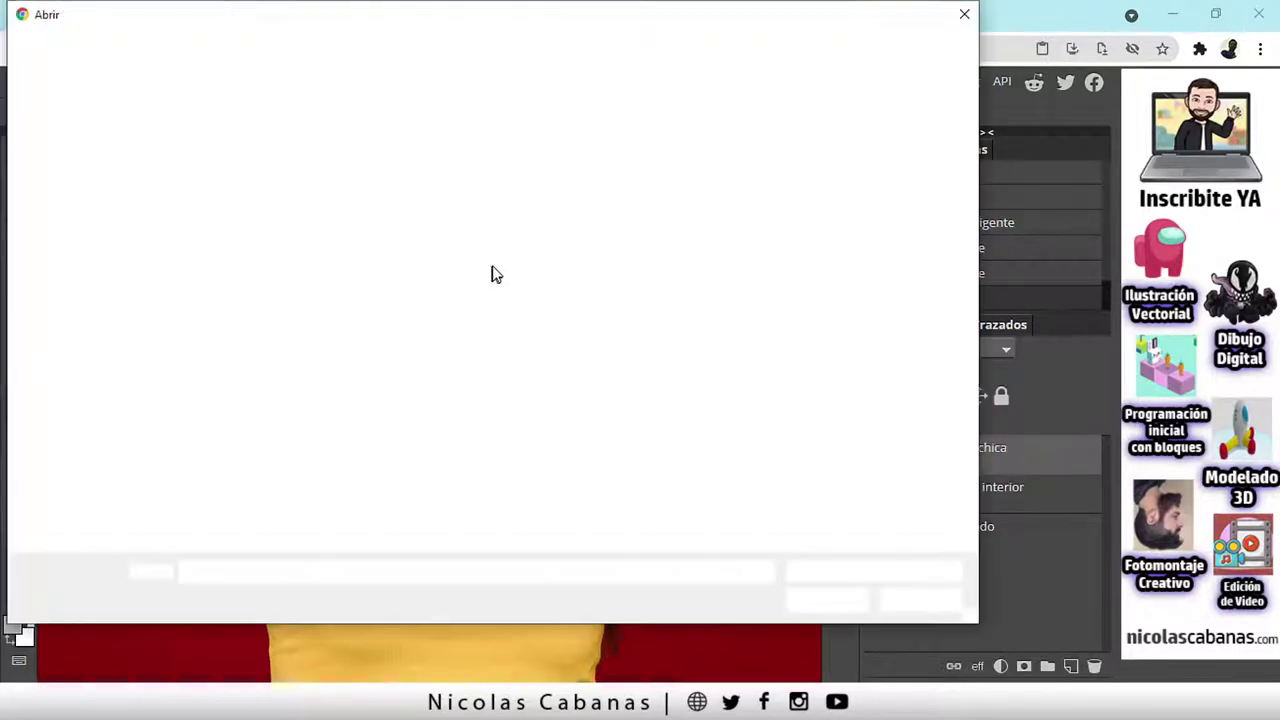
{"action": "left_click", "coordinate": [305, 200]}
{"action": "left_click", "coordinate": [824, 602]}
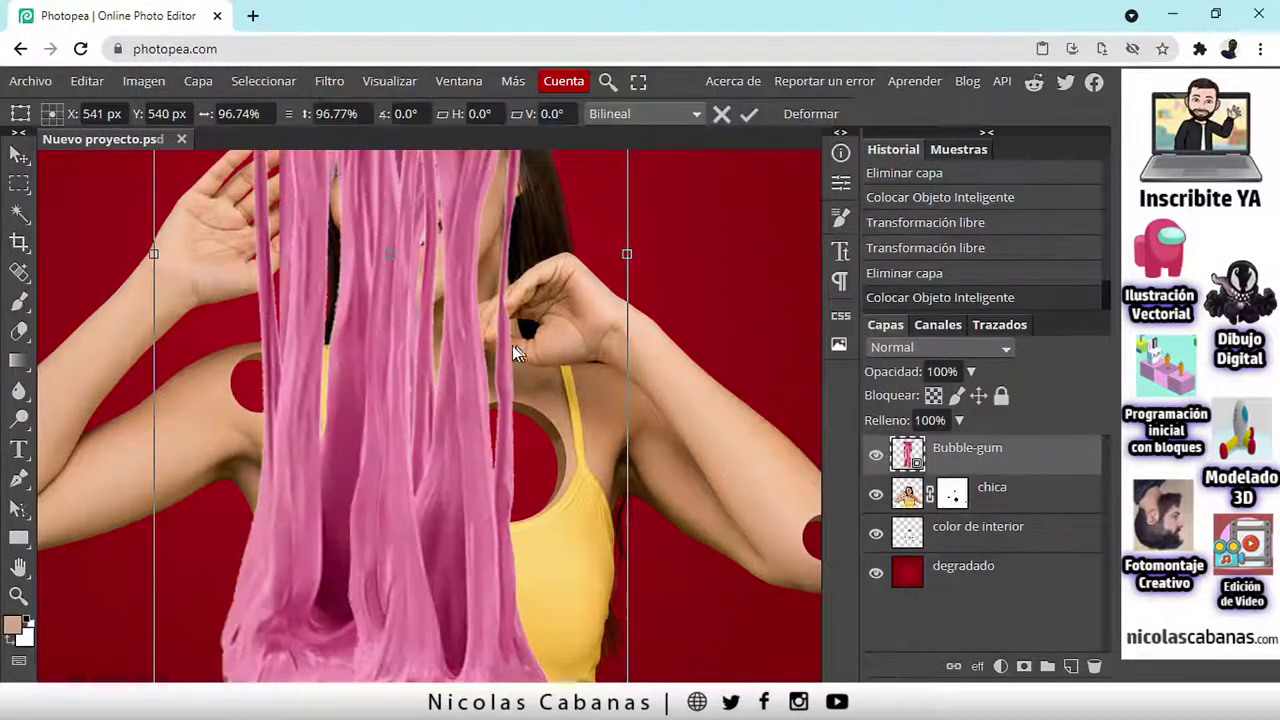
{"action": "scroll", "coordinate": [409, 265], "scroll_direction": "down", "scroll_amount": 3}
{"action": "left_click_drag", "start_coordinate": [350, 234], "coordinate": [444, 525]}
{"action": "scroll", "coordinate": [442, 455], "scroll_direction": "up", "scroll_amount": 3}
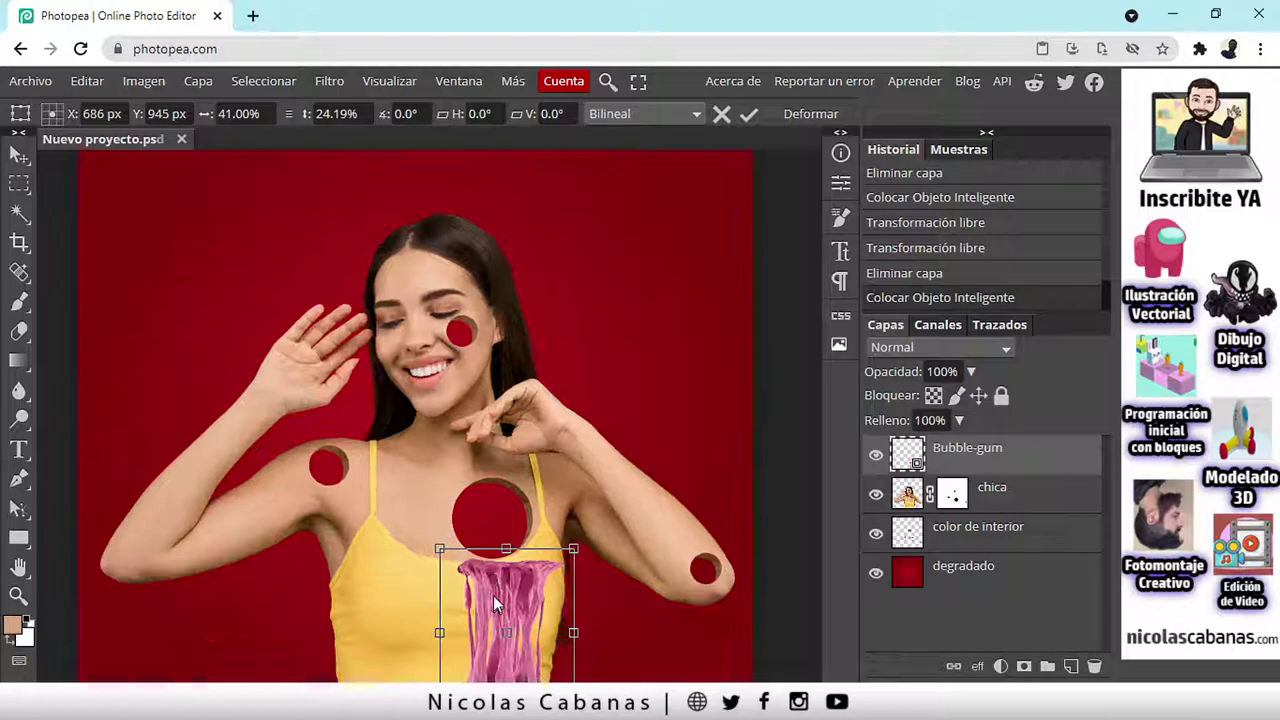
Step: Position the bubble gum over the chest hole and reduce it to about 24% width and 12% height
{"action": "scroll", "coordinate": [479, 463], "scroll_direction": "up", "scroll_amount": 3}
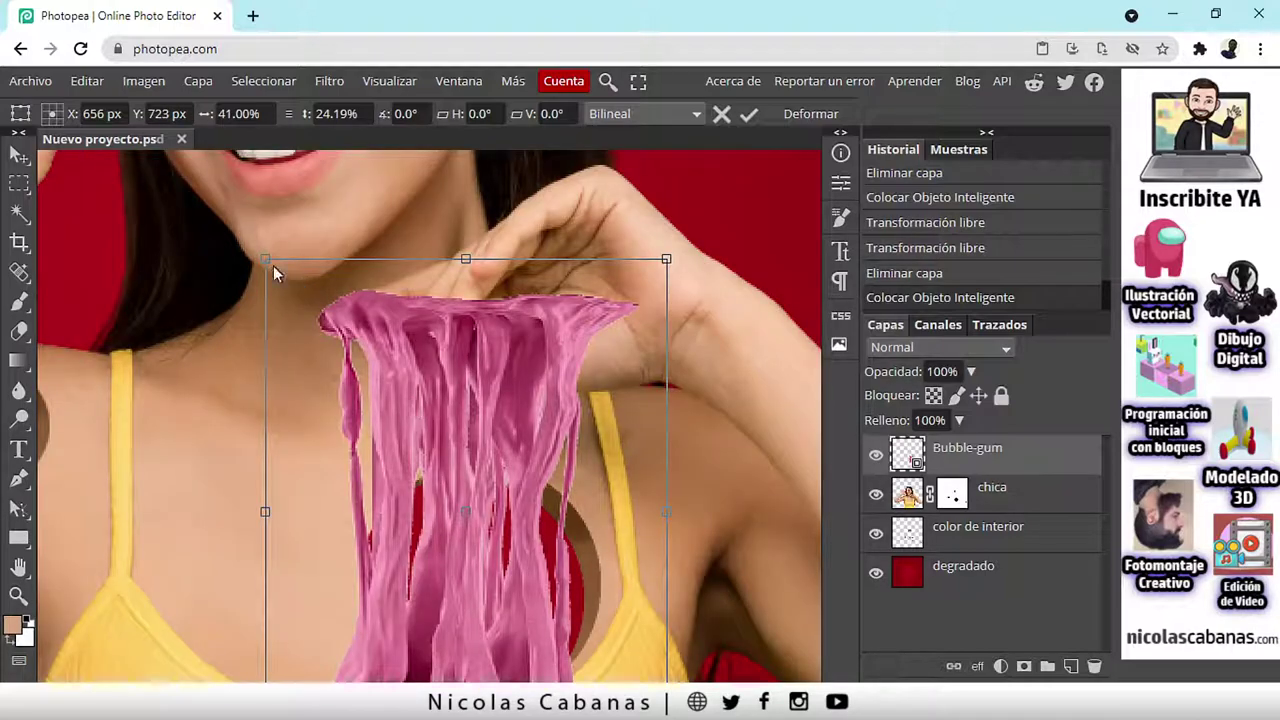
{"action": "left_click_drag", "start_coordinate": [263, 261], "coordinate": [375, 455]}
{"action": "scroll", "coordinate": [343, 314], "scroll_direction": "up", "scroll_amount": 3}
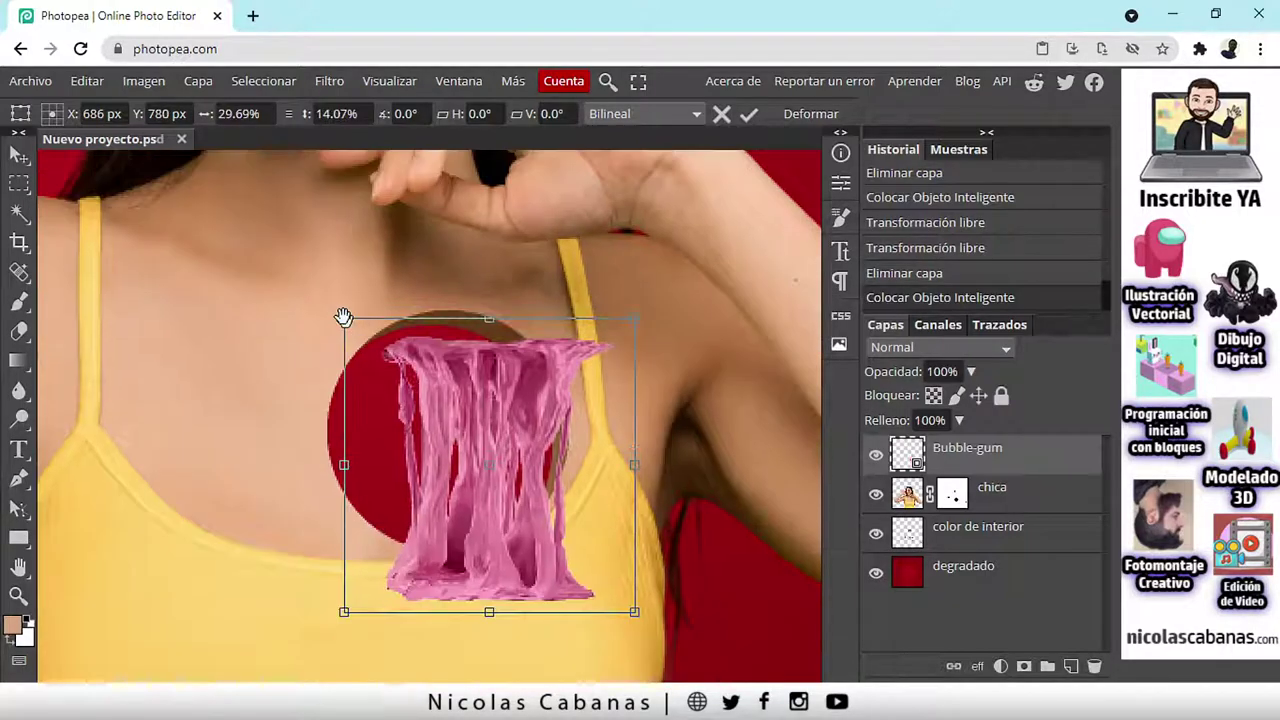
{"action": "left_click_drag", "start_coordinate": [310, 238], "coordinate": [369, 277]}
{"action": "left_click_drag", "start_coordinate": [467, 368], "coordinate": [401, 296]}
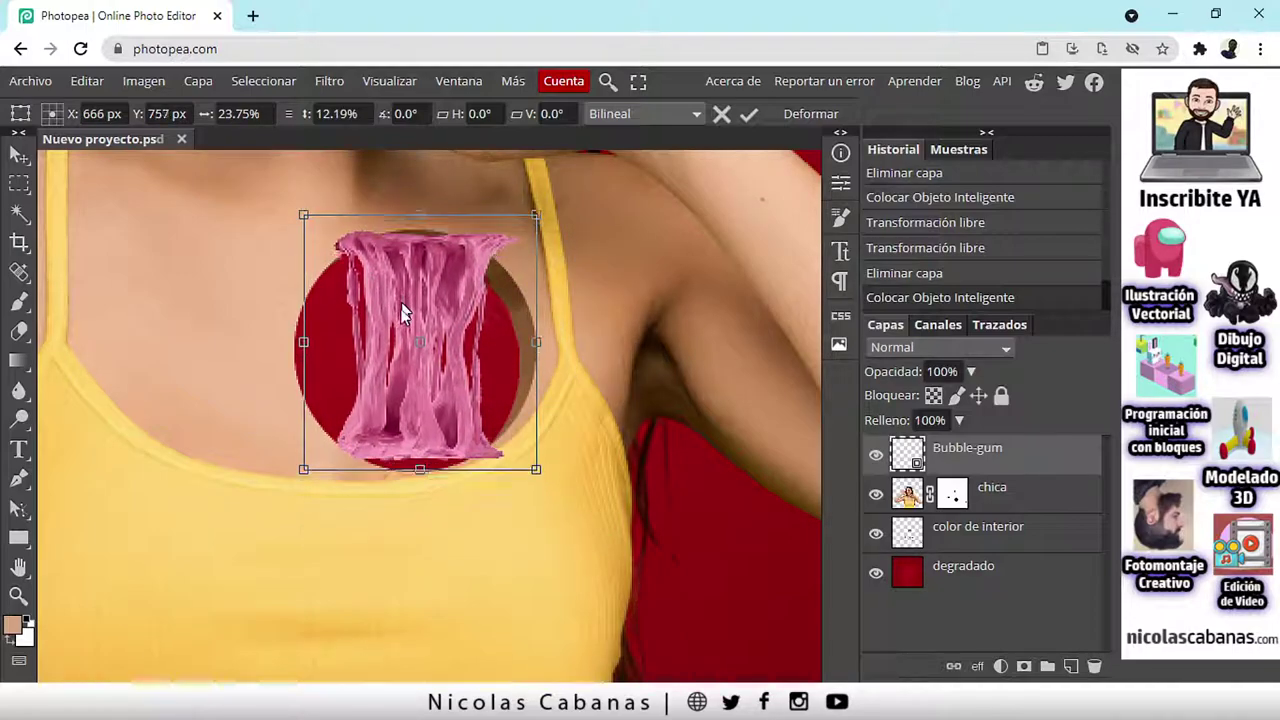
Step: Stretch the bubble gum to about 14% height so it spans the chest hole, and apply the transformation
{"action": "left_click_drag", "start_coordinate": [425, 473], "coordinate": [418, 484]}
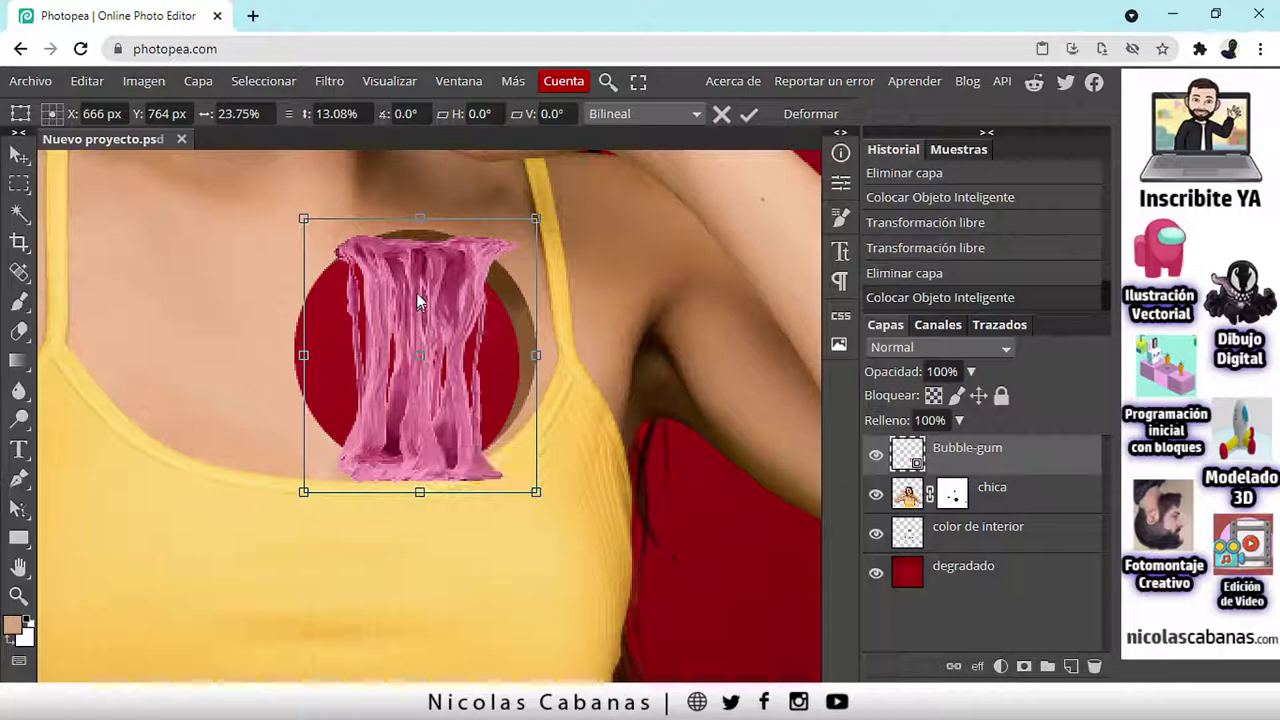
{"action": "left_click_drag", "start_coordinate": [416, 294], "coordinate": [414, 288]}
{"action": "left_click_drag", "start_coordinate": [418, 402], "coordinate": [420, 389]}
{"action": "left_click_drag", "start_coordinate": [420, 470], "coordinate": [421, 496]}
{"action": "left_click_drag", "start_coordinate": [440, 352], "coordinate": [440, 364]}
{"action": "left_click_drag", "start_coordinate": [421, 505], "coordinate": [421, 499]}
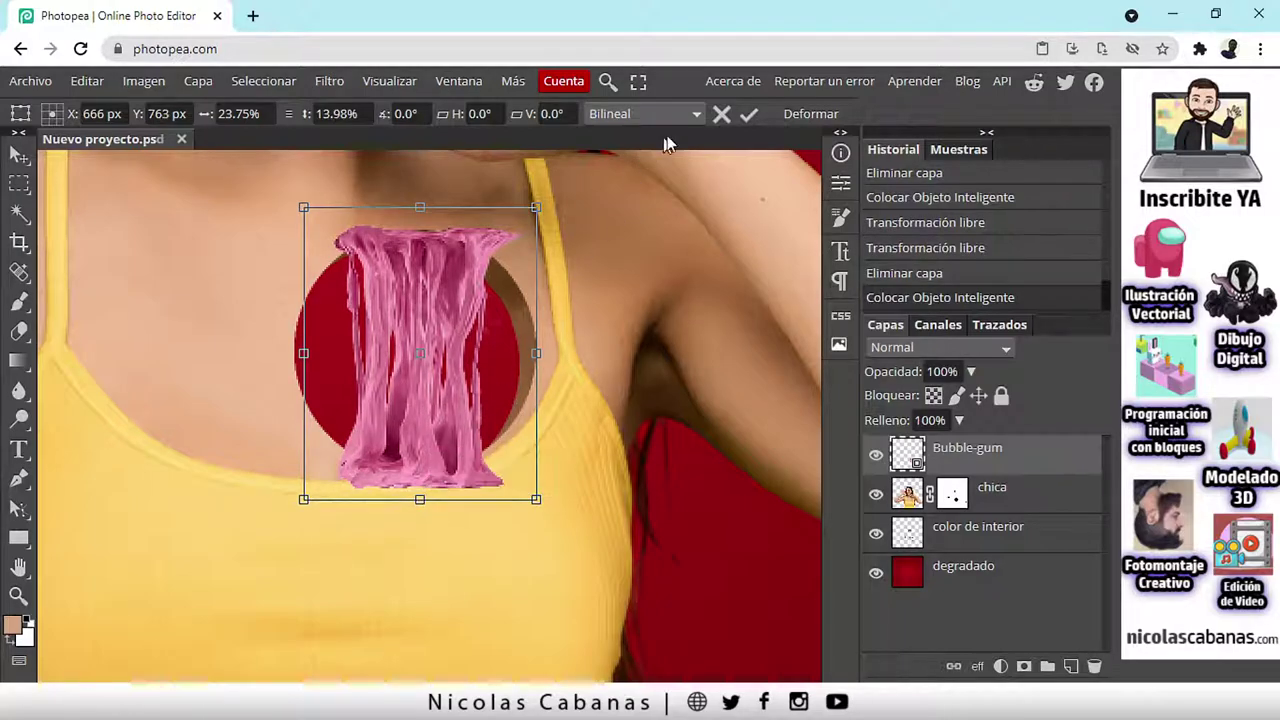
{"action": "left_click", "coordinate": [748, 114]}
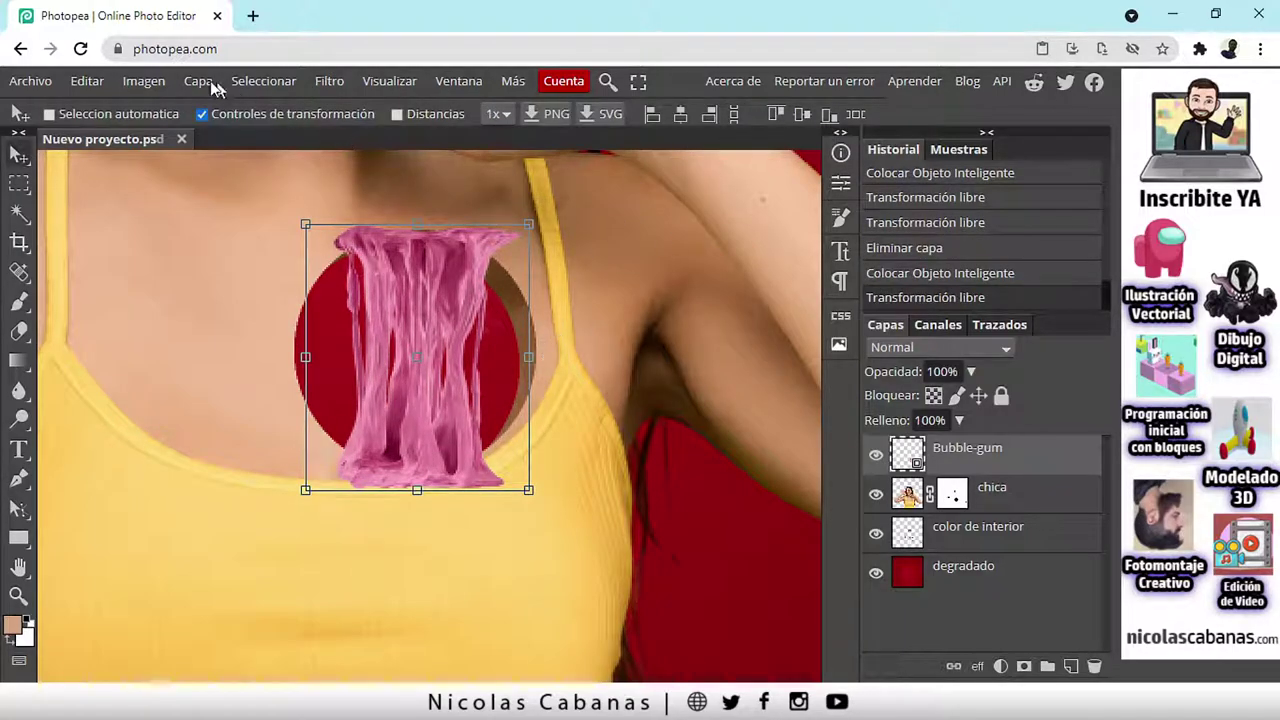
Step: Warp the Bubble-gum layer so its upper and lower edges curve along the chest hole's rim, and apply the deformation
{"action": "left_click", "coordinate": [90, 82]}
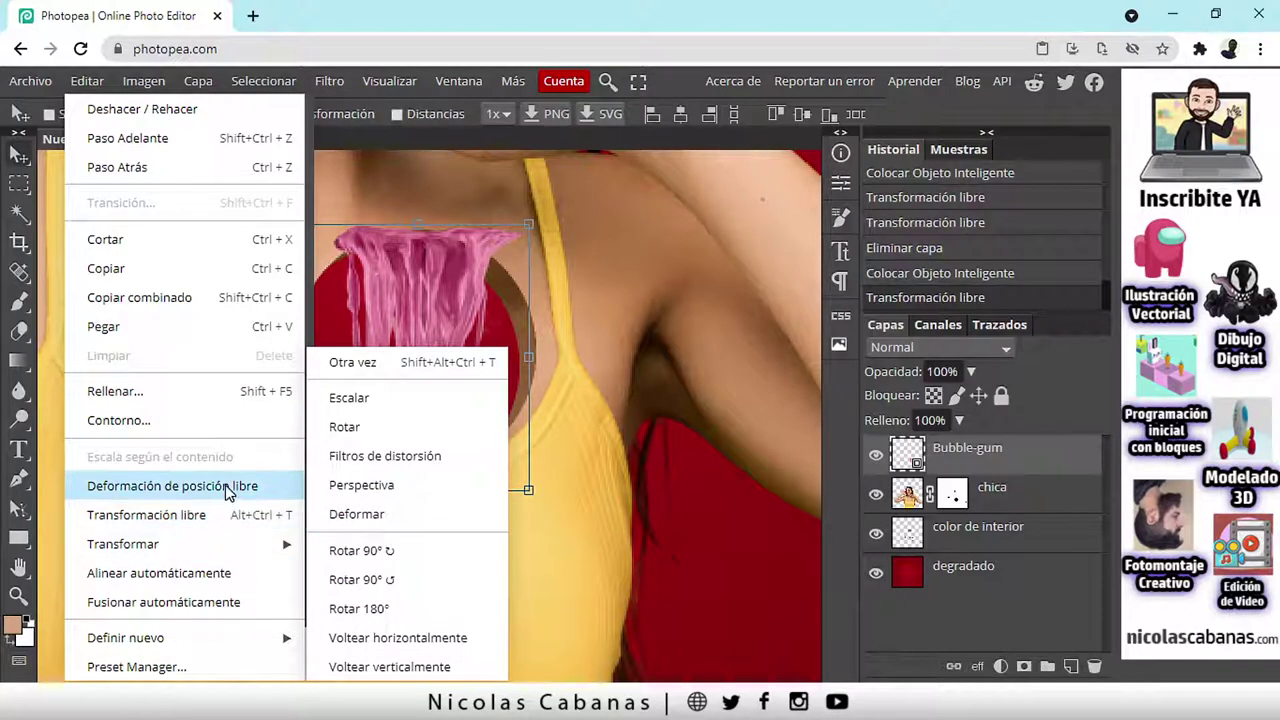
{"action": "left_click", "coordinate": [378, 515]}
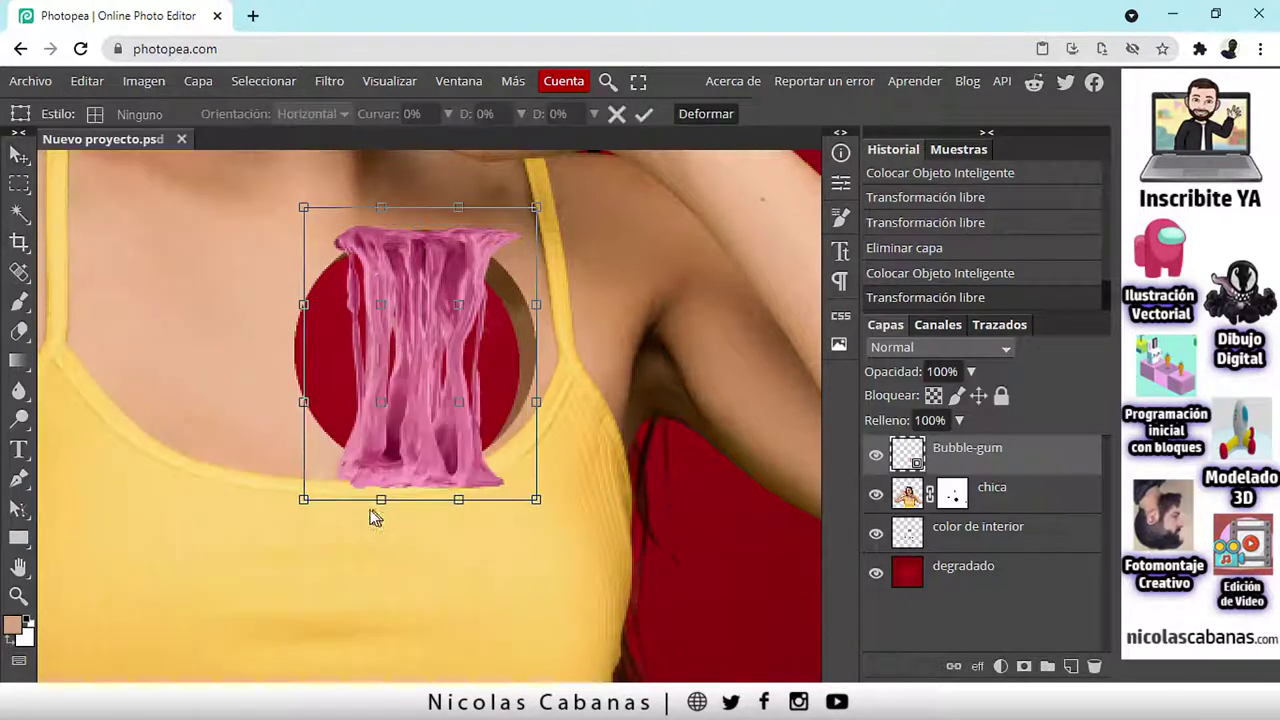
{"action": "left_click_drag", "start_coordinate": [305, 508], "coordinate": [316, 466]}
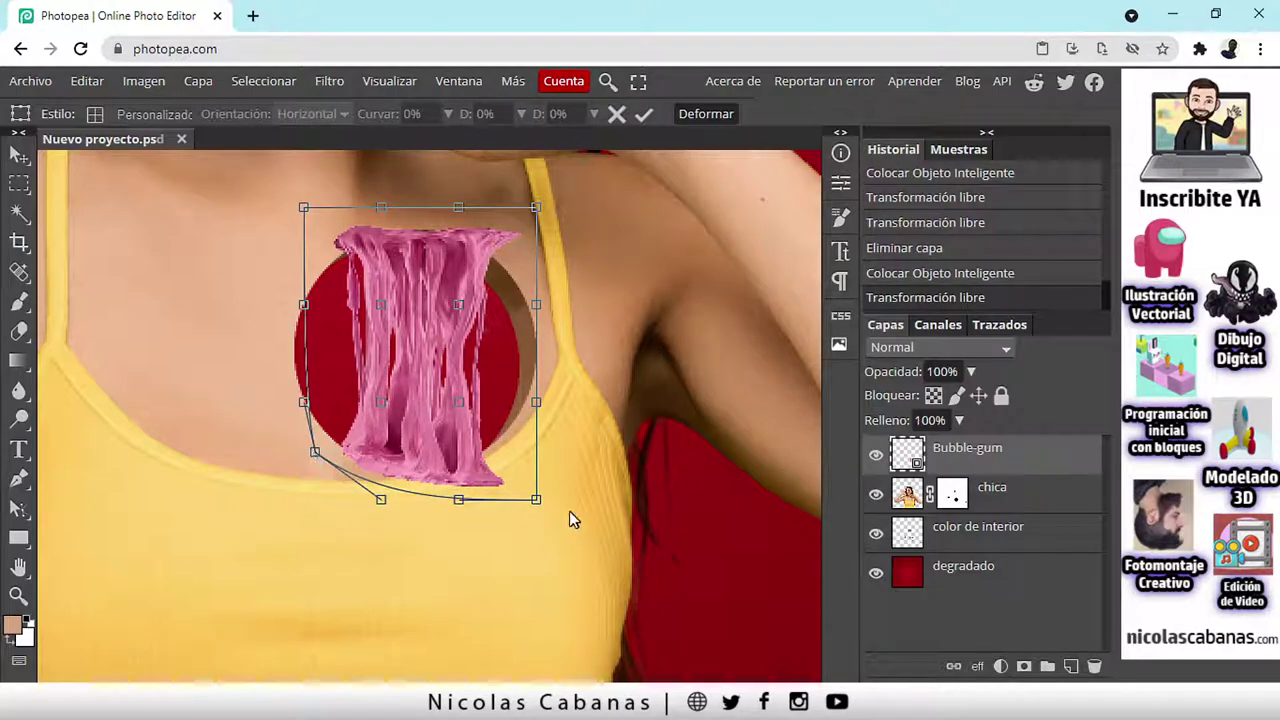
{"action": "left_click_drag", "start_coordinate": [537, 503], "coordinate": [537, 421]}
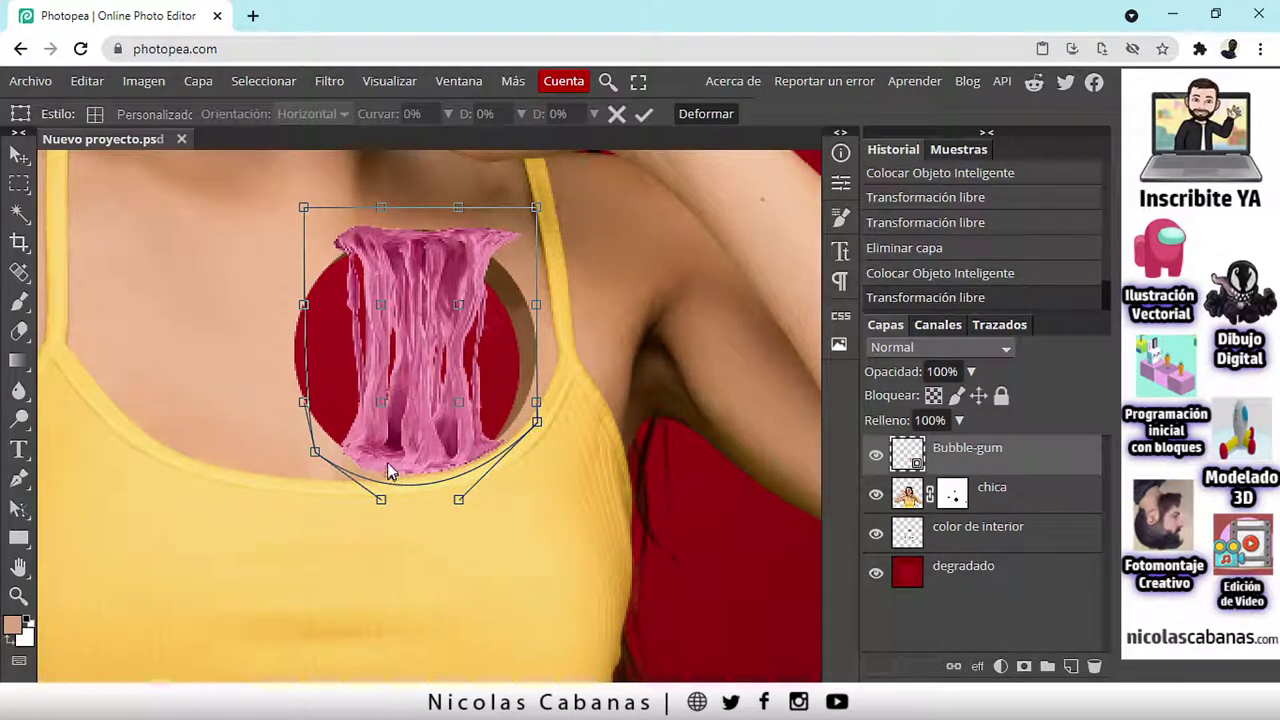
{"action": "left_click_drag", "start_coordinate": [380, 500], "coordinate": [397, 504]}
{"action": "left_click_drag", "start_coordinate": [305, 212], "coordinate": [289, 260]}
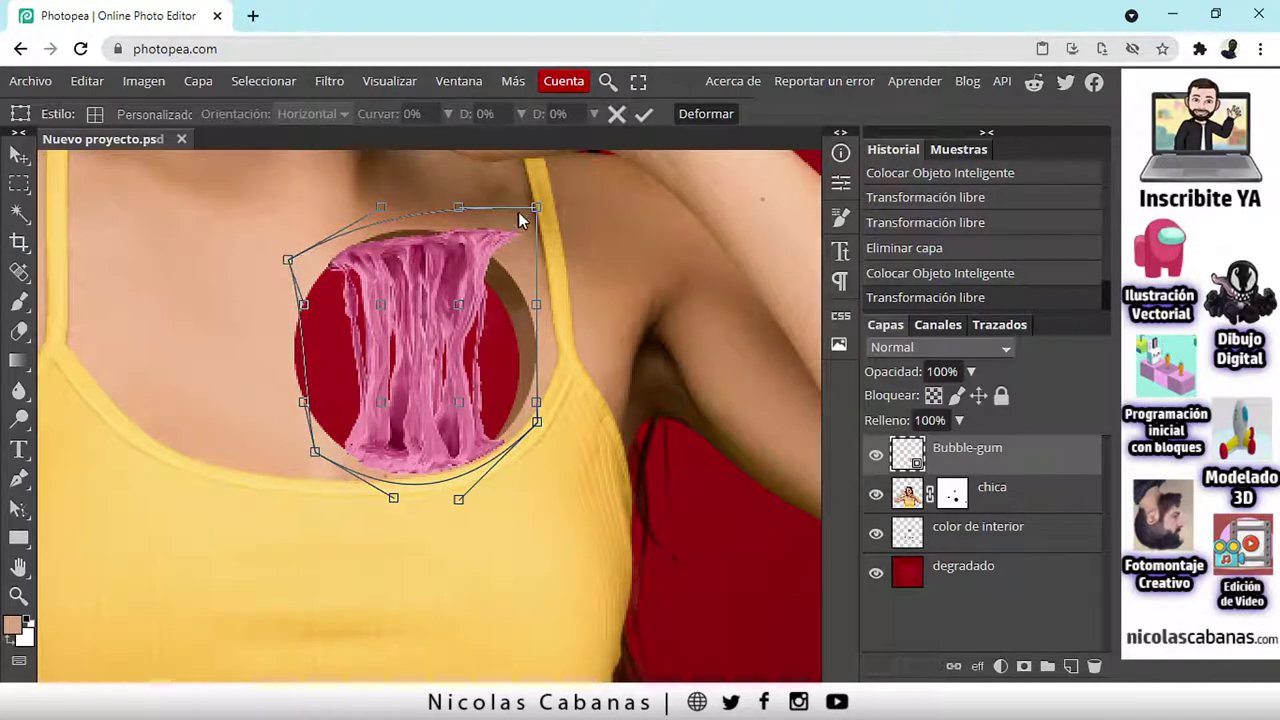
{"action": "left_click_drag", "start_coordinate": [534, 214], "coordinate": [434, 177]}
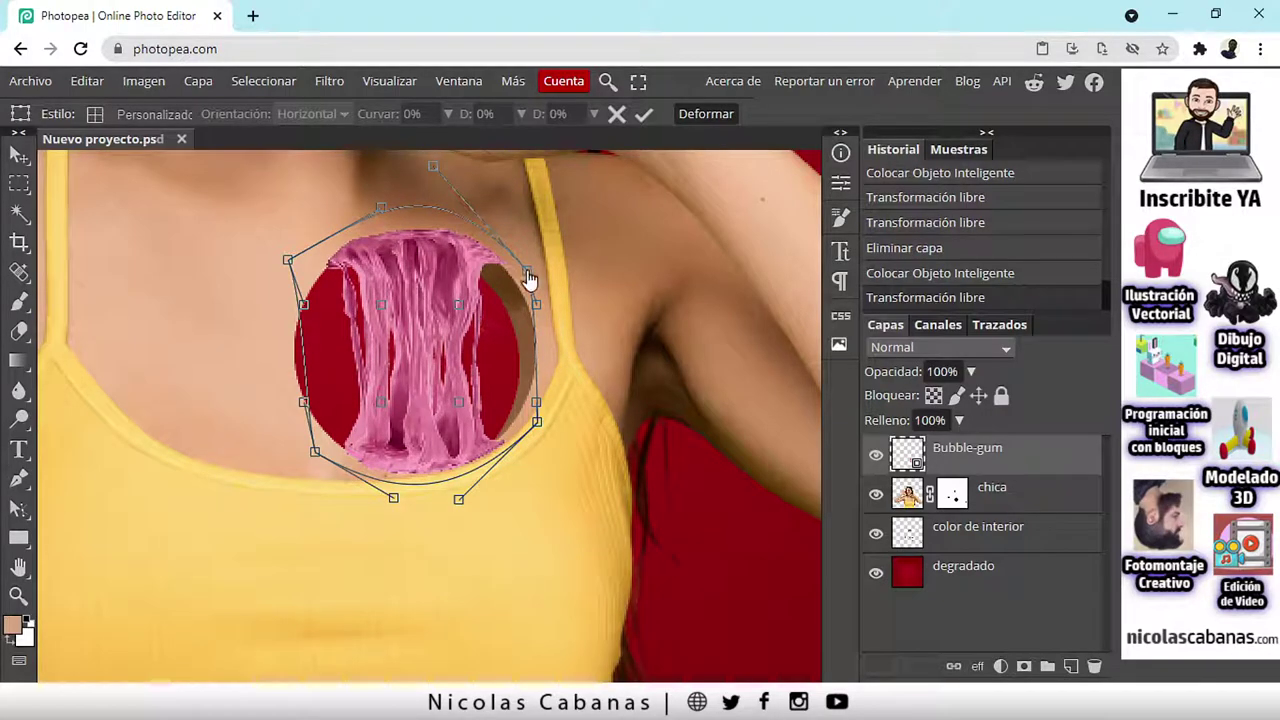
{"action": "left_click_drag", "start_coordinate": [525, 277], "coordinate": [522, 274]}
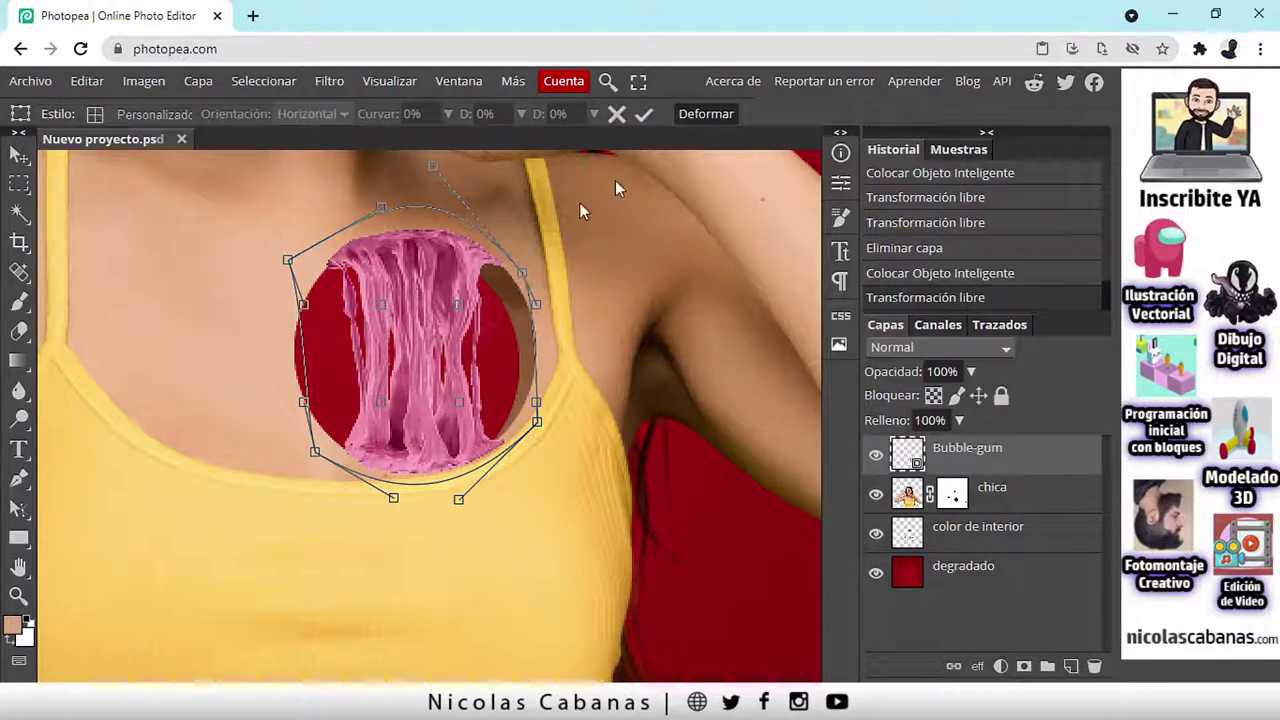
{"action": "left_click", "coordinate": [644, 113]}
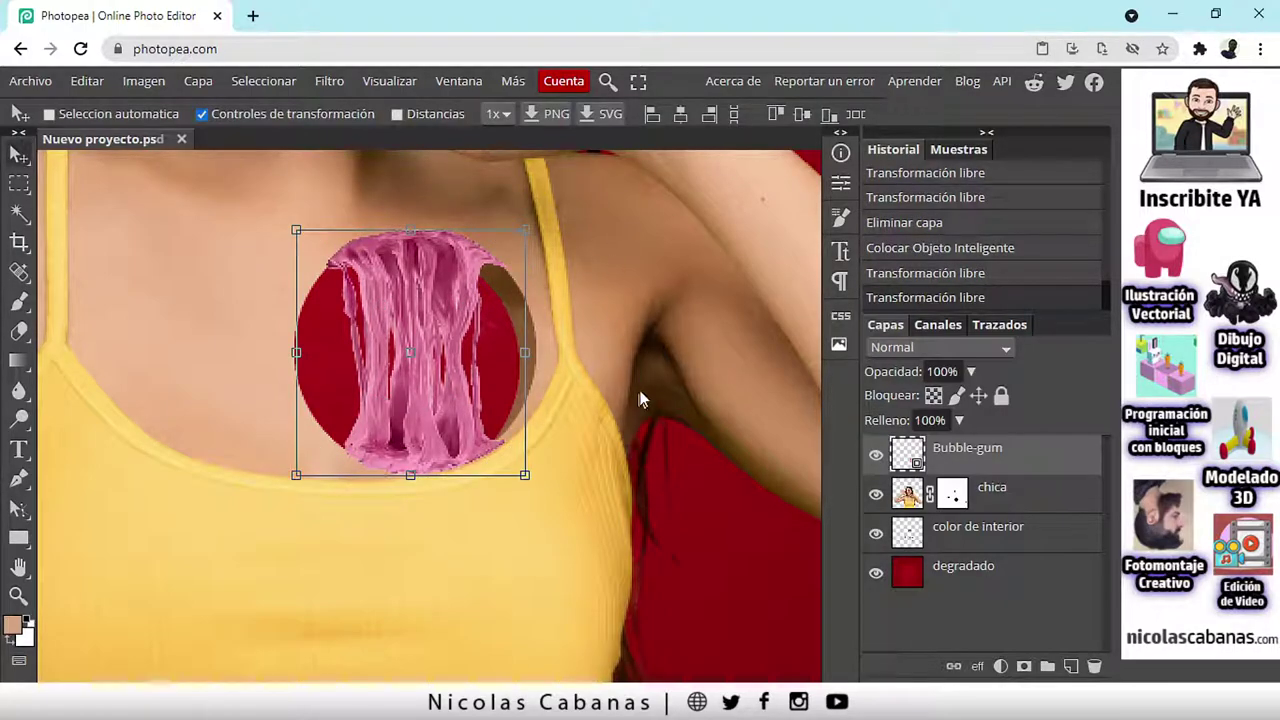
Step: Rasterize the Bubble-gum layer and turn off the transform controls
{"action": "scroll", "coordinate": [687, 454], "scroll_direction": "down", "scroll_amount": 2}
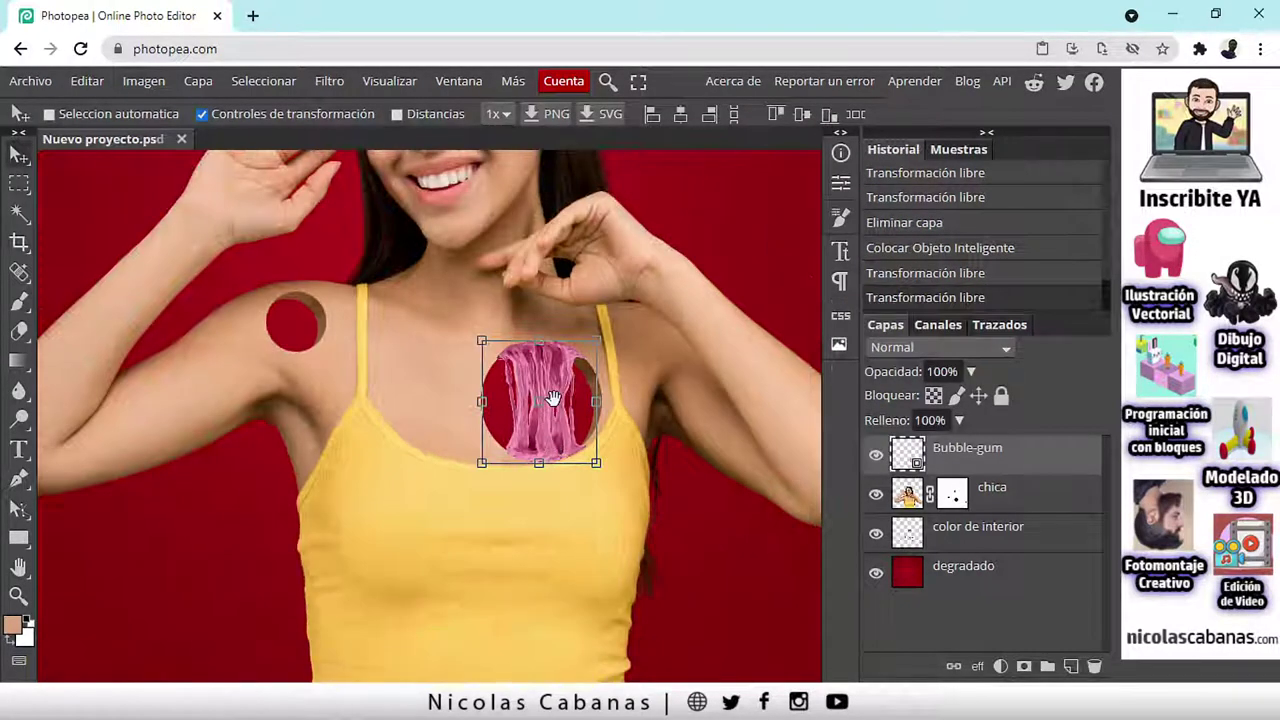
{"action": "left_click_drag", "start_coordinate": [685, 459], "coordinate": [702, 529]}
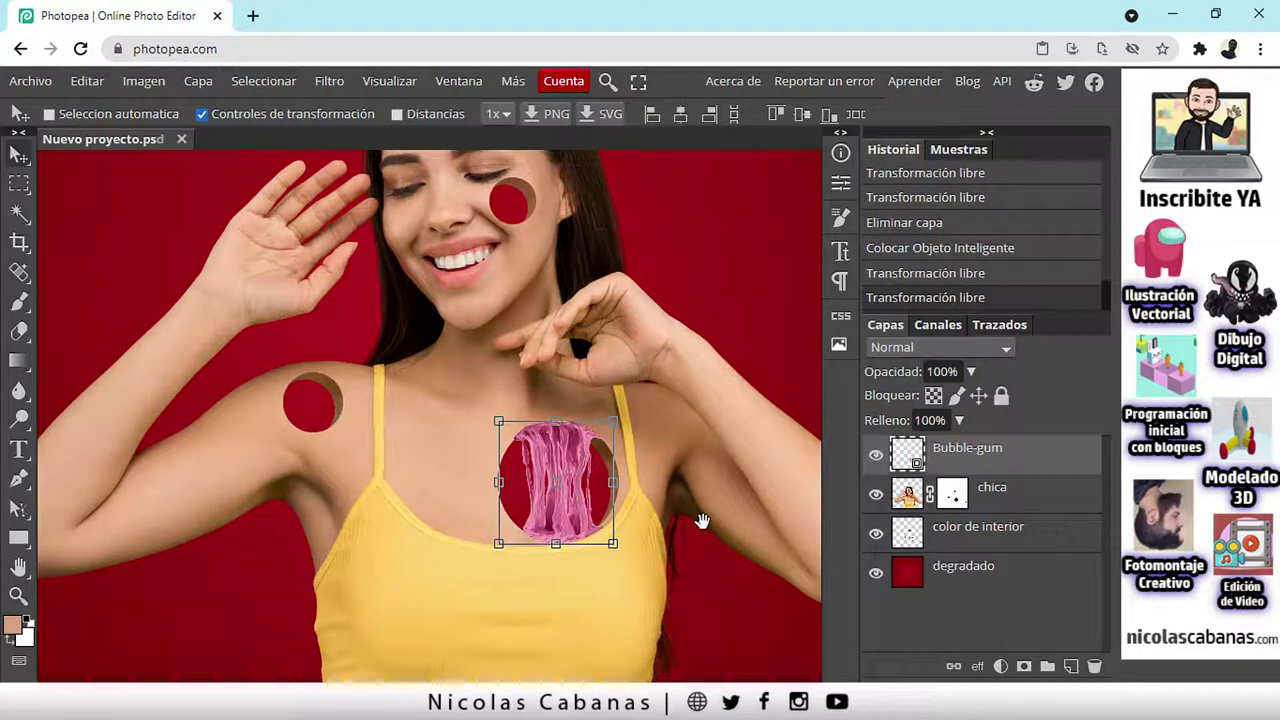
{"action": "right_click", "coordinate": [1050, 452]}
{"action": "left_click", "coordinate": [991, 375]}
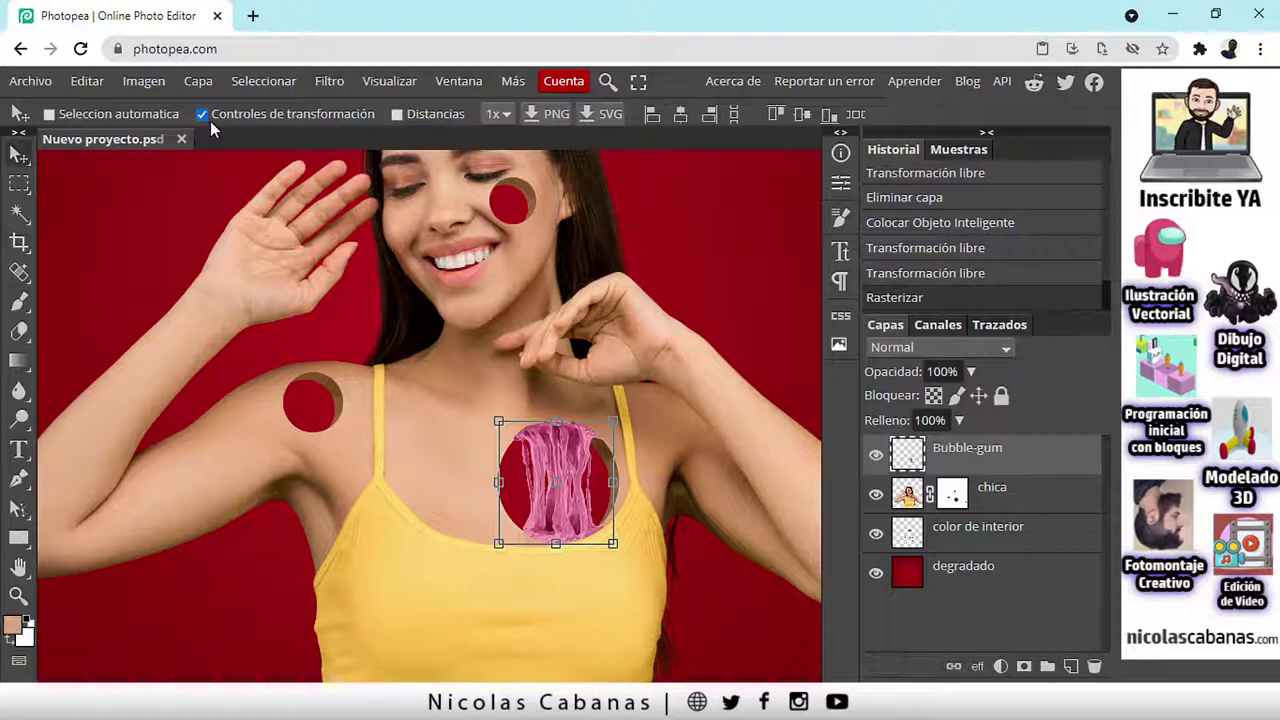
{"action": "left_click", "coordinate": [274, 110]}
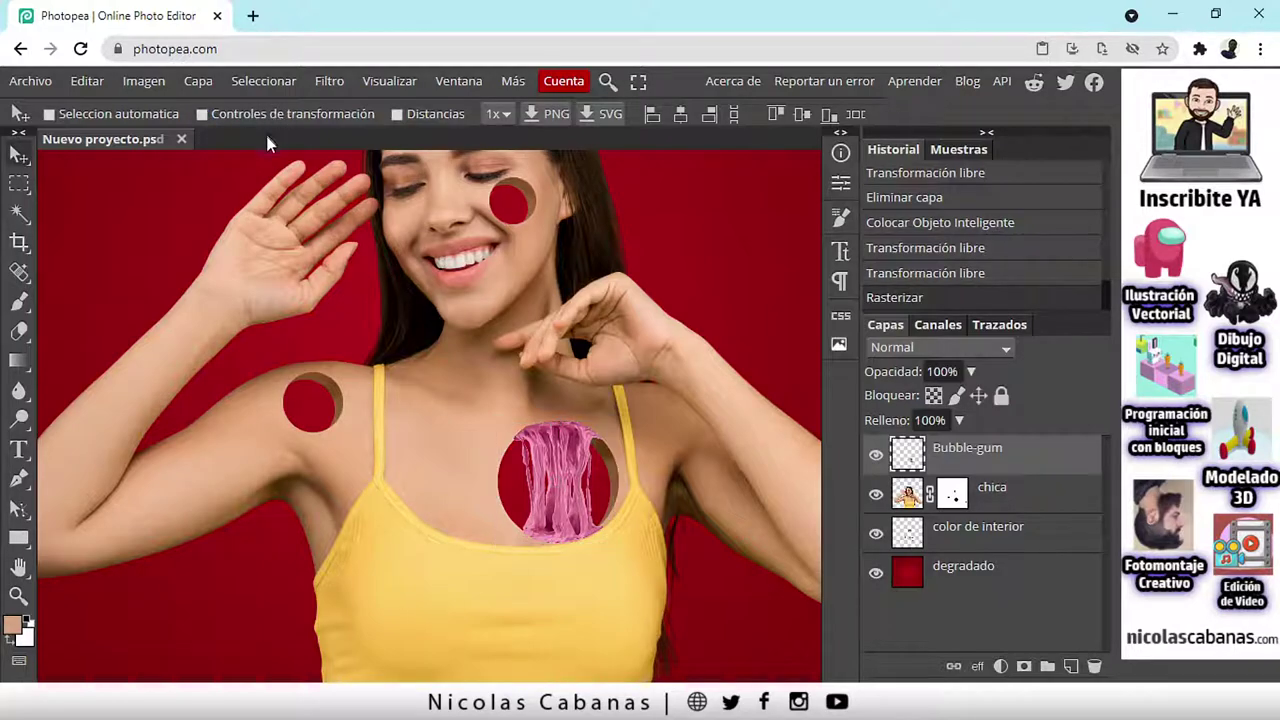
Step: Recolour the bubble gum to a skin-like tone with Hue/Saturation: hue 32, saturation -19, lightness -1
{"action": "scroll", "coordinate": [563, 483], "scroll_direction": "up", "scroll_amount": 3}
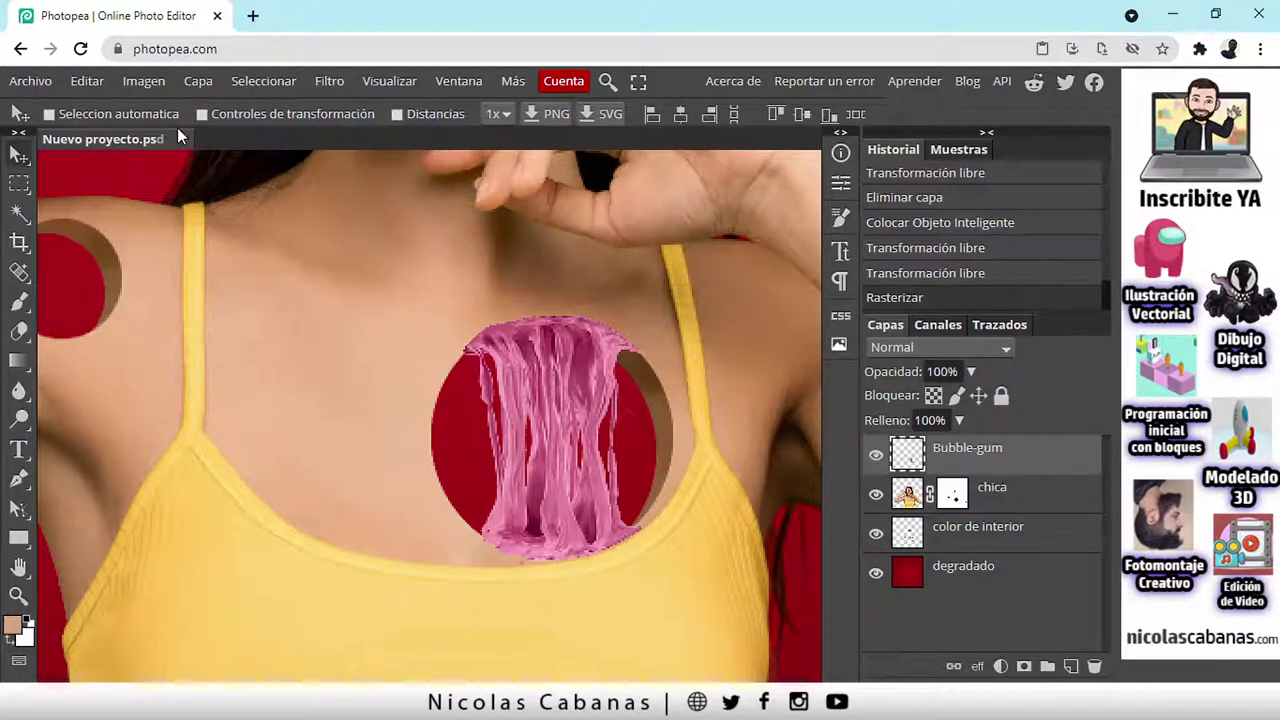
{"action": "left_click", "coordinate": [143, 80]}
{"action": "mouse_move", "coordinate": [150, 112]}
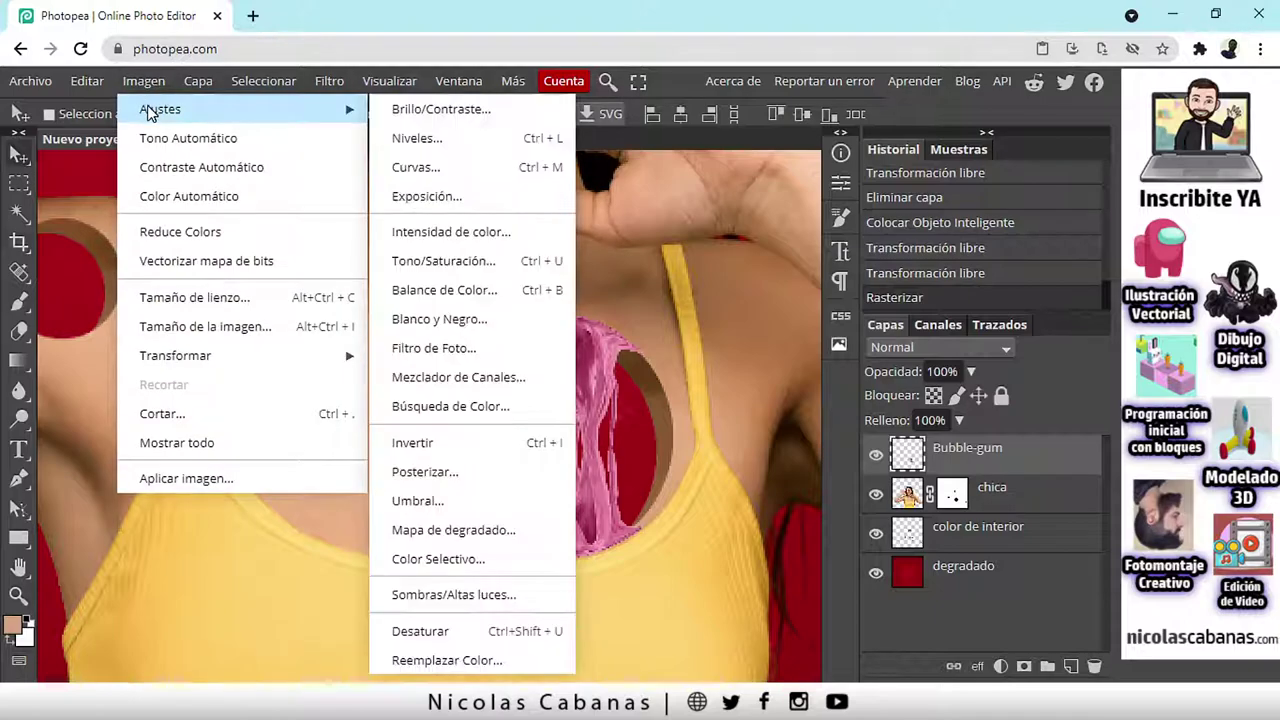
{"action": "left_click", "coordinate": [493, 268]}
{"action": "left_click_drag", "start_coordinate": [827, 137], "coordinate": [923, 137]}
{"action": "mouse_move", "coordinate": [849, 229]}
{"action": "left_mouse_down"}
{"action": "mouse_move", "coordinate": [776, 246]}
{"action": "mouse_move", "coordinate": [728, 236]}
{"action": "mouse_move", "coordinate": [873, 229]}
{"action": "left_mouse_up"}
{"action": "left_click_drag", "start_coordinate": [854, 284], "coordinate": [828, 282]}
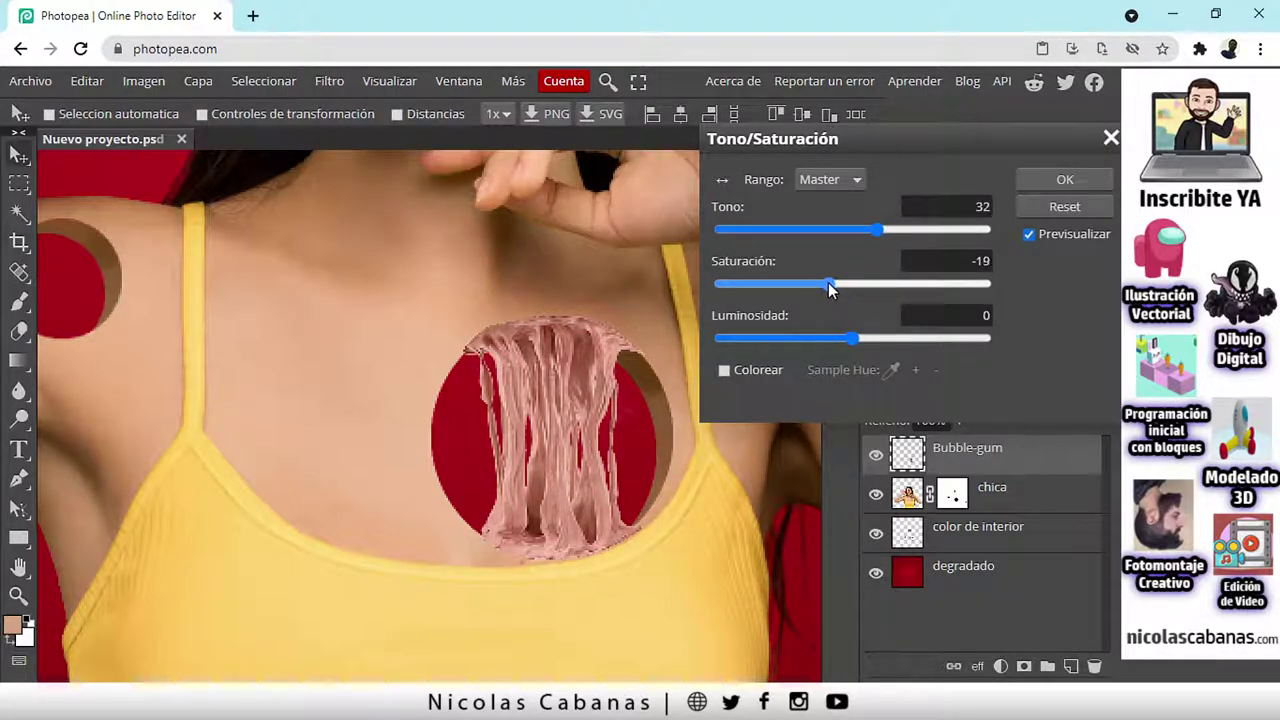
{"action": "mouse_move", "coordinate": [855, 340]}
{"action": "left_mouse_down"}
{"action": "mouse_move", "coordinate": [838, 341]}
{"action": "mouse_move", "coordinate": [870, 339]}
{"action": "mouse_move", "coordinate": [852, 338]}
{"action": "left_mouse_up"}
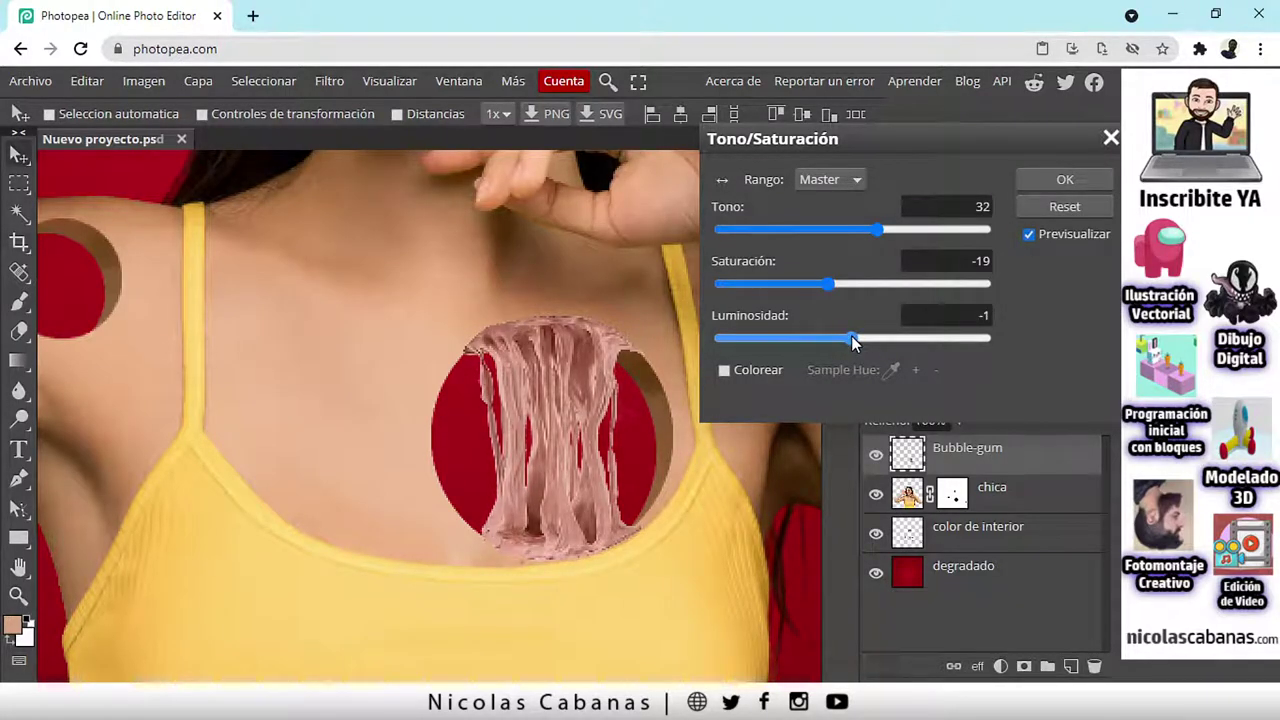
{"action": "left_click", "coordinate": [1029, 236]}
{"action": "left_click", "coordinate": [1029, 236]}
{"action": "left_click", "coordinate": [1040, 182]}
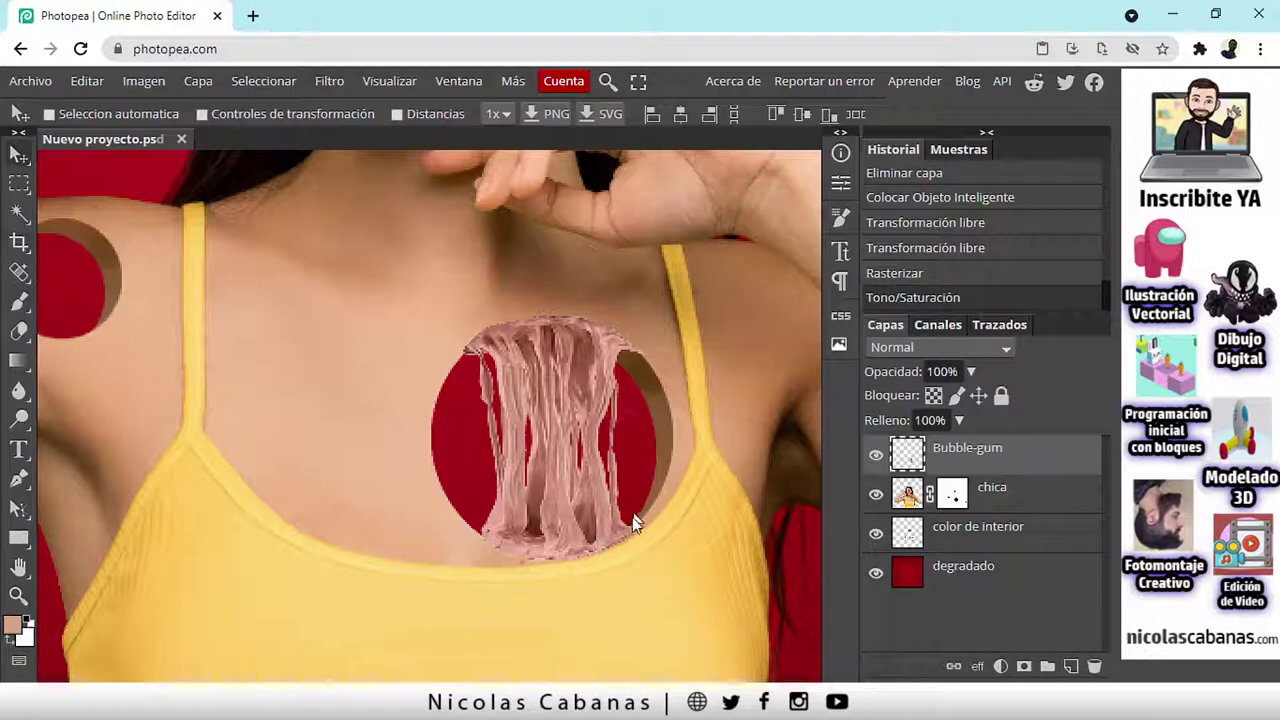
Step: Move the Bubble-gum layer below the chica layer
{"action": "left_click_drag", "start_coordinate": [539, 637], "coordinate": [591, 589]}
{"action": "left_click_drag", "start_coordinate": [1029, 466], "coordinate": [1020, 510]}
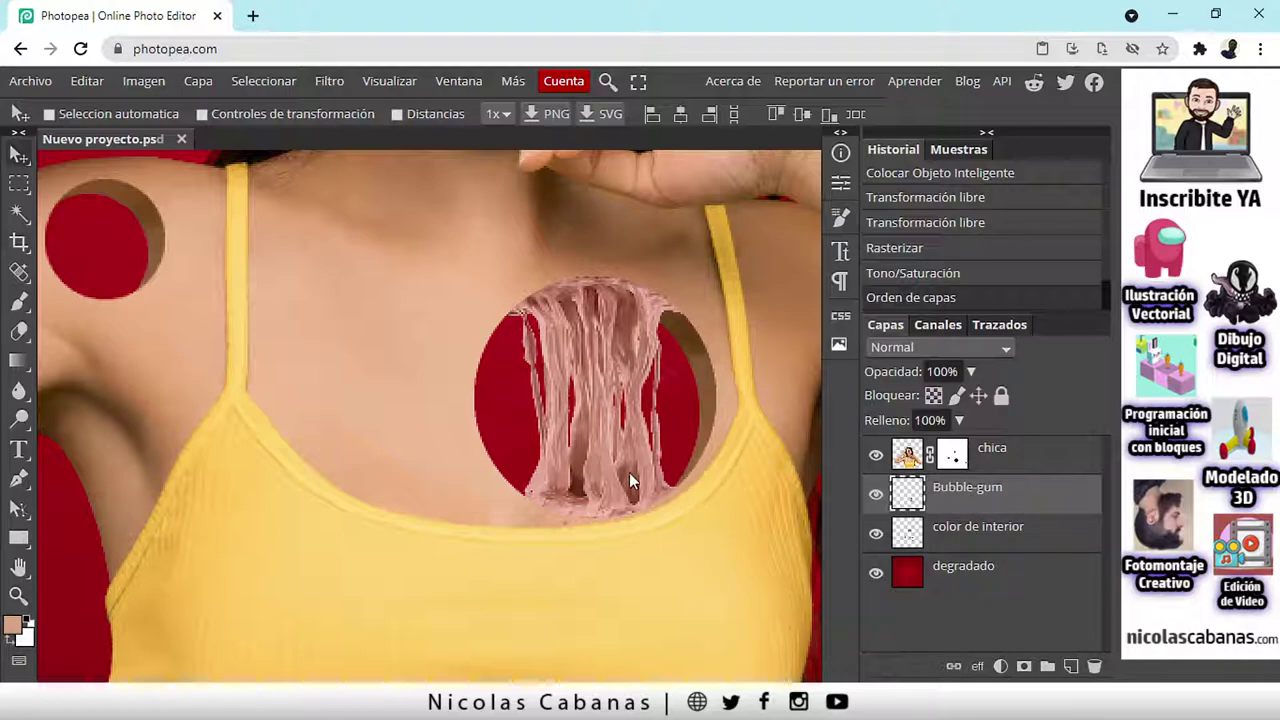
{"action": "scroll", "coordinate": [605, 455], "scroll_direction": "down", "scroll_amount": 3}
{"action": "scroll", "coordinate": [601, 455], "scroll_direction": "up", "scroll_amount": 3}
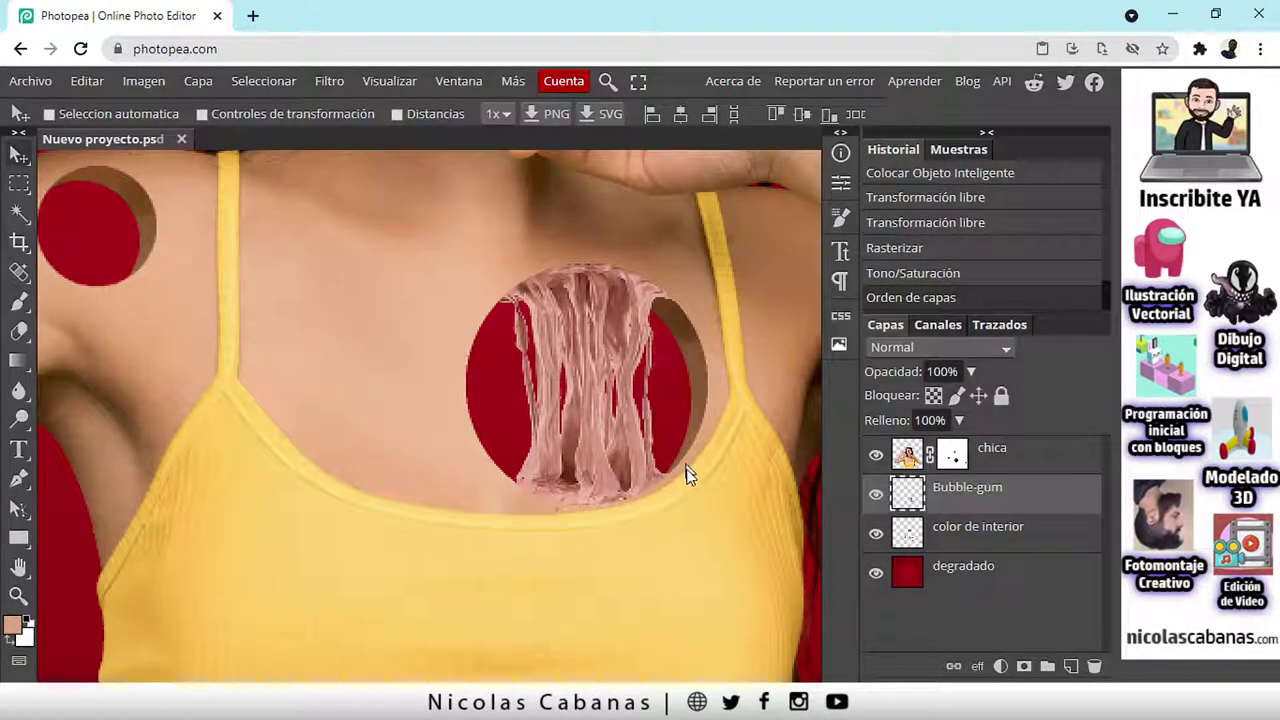
{"action": "scroll", "coordinate": [601, 498], "scroll_direction": "down", "scroll_amount": 3}
Step: Duplicate the Bubble-gum layer and move the copy over the shoulder hole
{"action": "left_click_drag", "start_coordinate": [489, 480], "coordinate": [516, 588]}
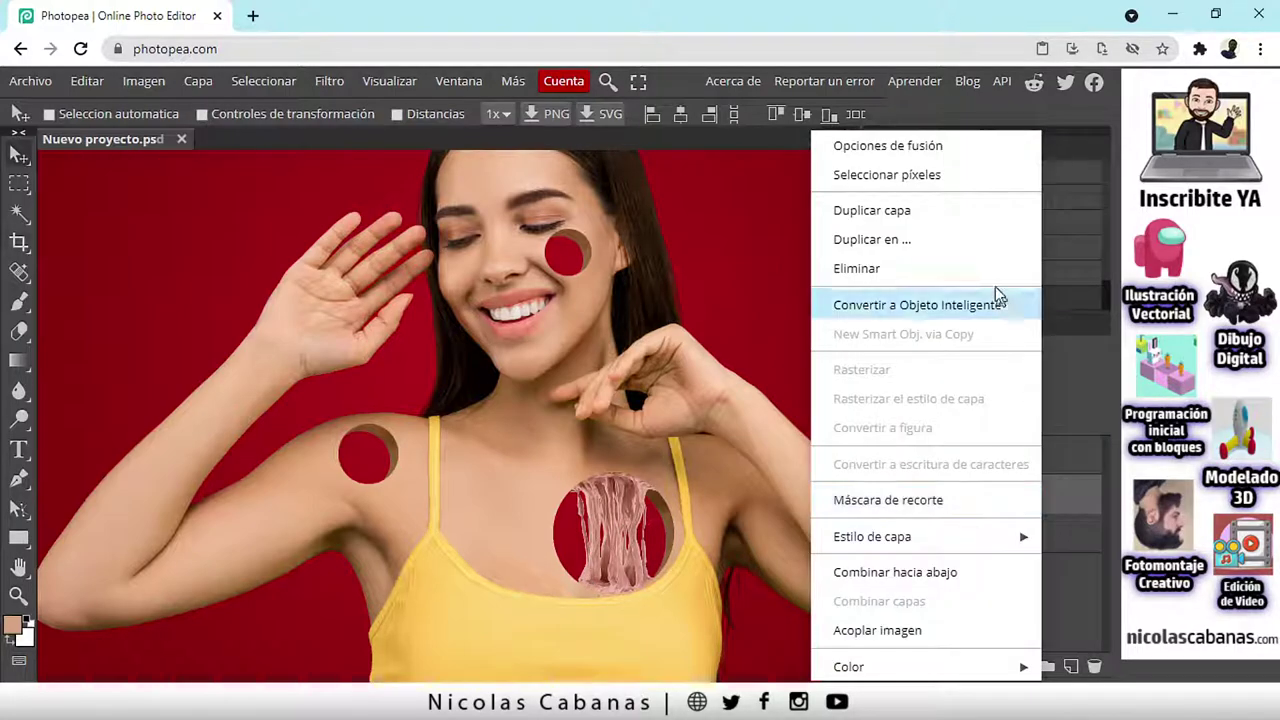
{"action": "left_click", "coordinate": [909, 228]}
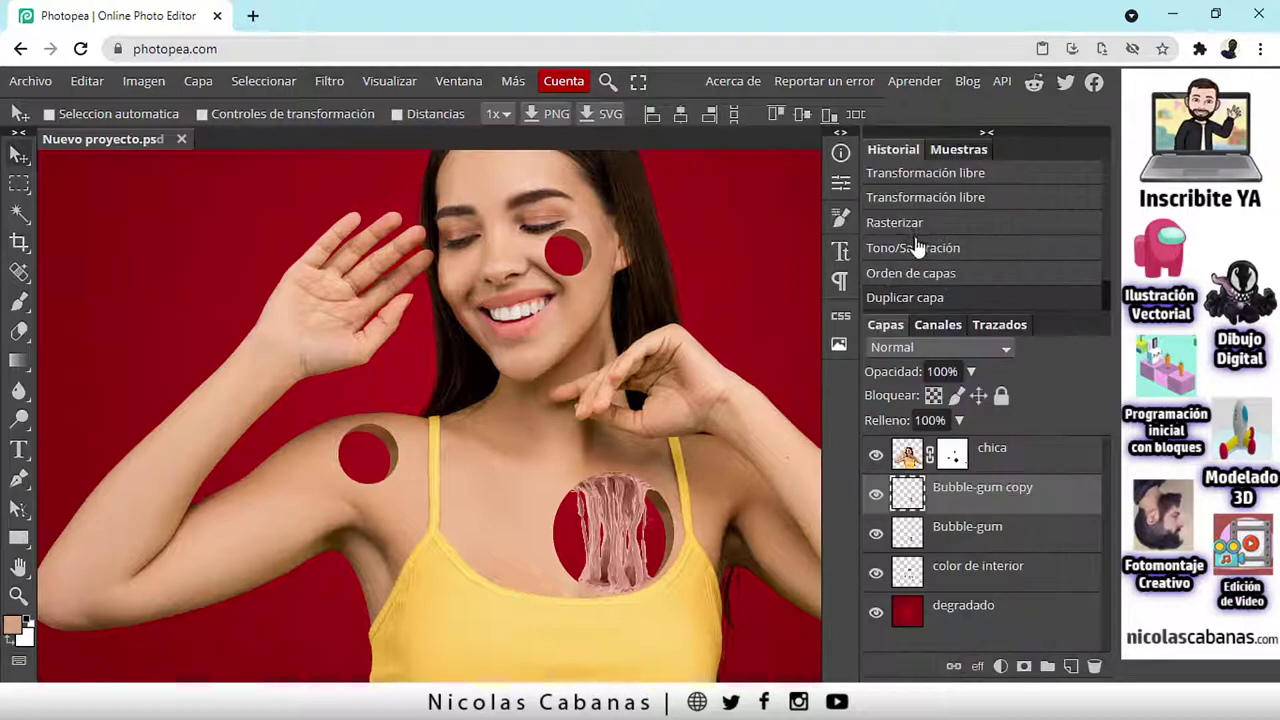
{"action": "left_click_drag", "start_coordinate": [604, 545], "coordinate": [356, 494]}
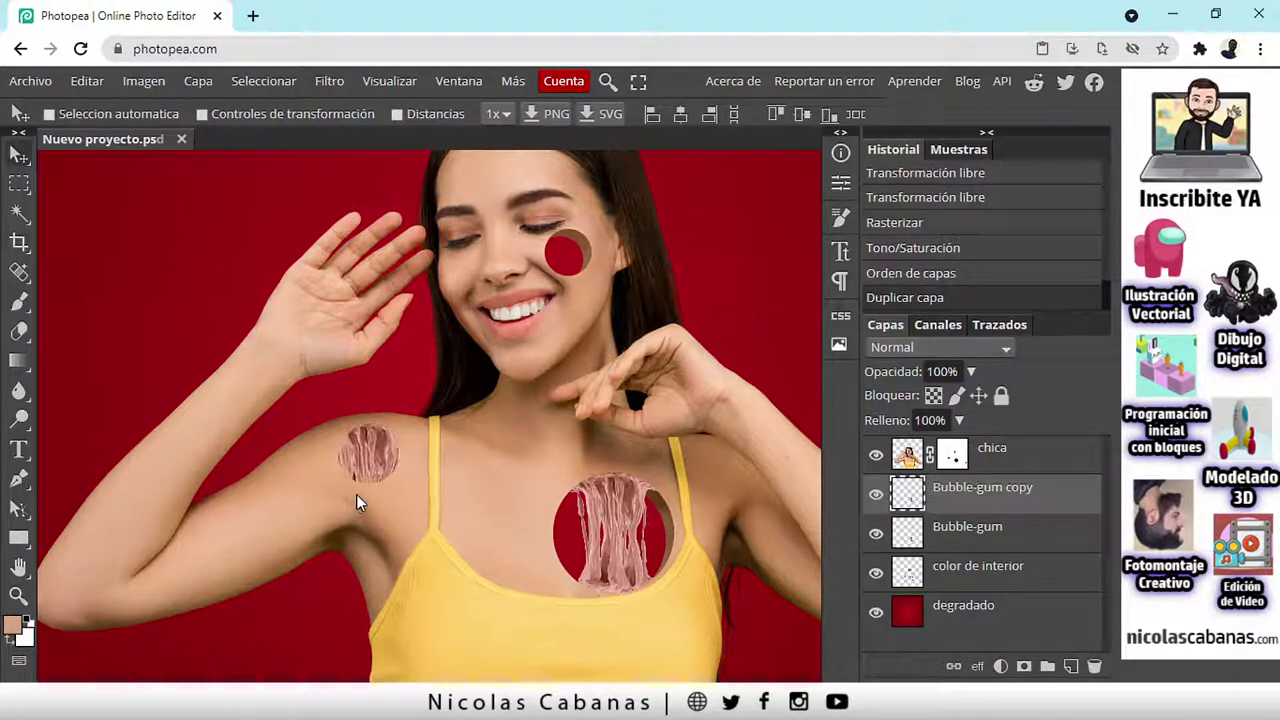
Step: Scale the bubble gum copy to about 57% width and 48% height to fit the shoulder hole, and apply the transformation
{"action": "left_click", "coordinate": [238, 116]}
{"action": "left_click_drag", "start_coordinate": [421, 545], "coordinate": [413, 483]}
{"action": "scroll", "coordinate": [413, 483], "scroll_direction": "up", "scroll_amount": 2}
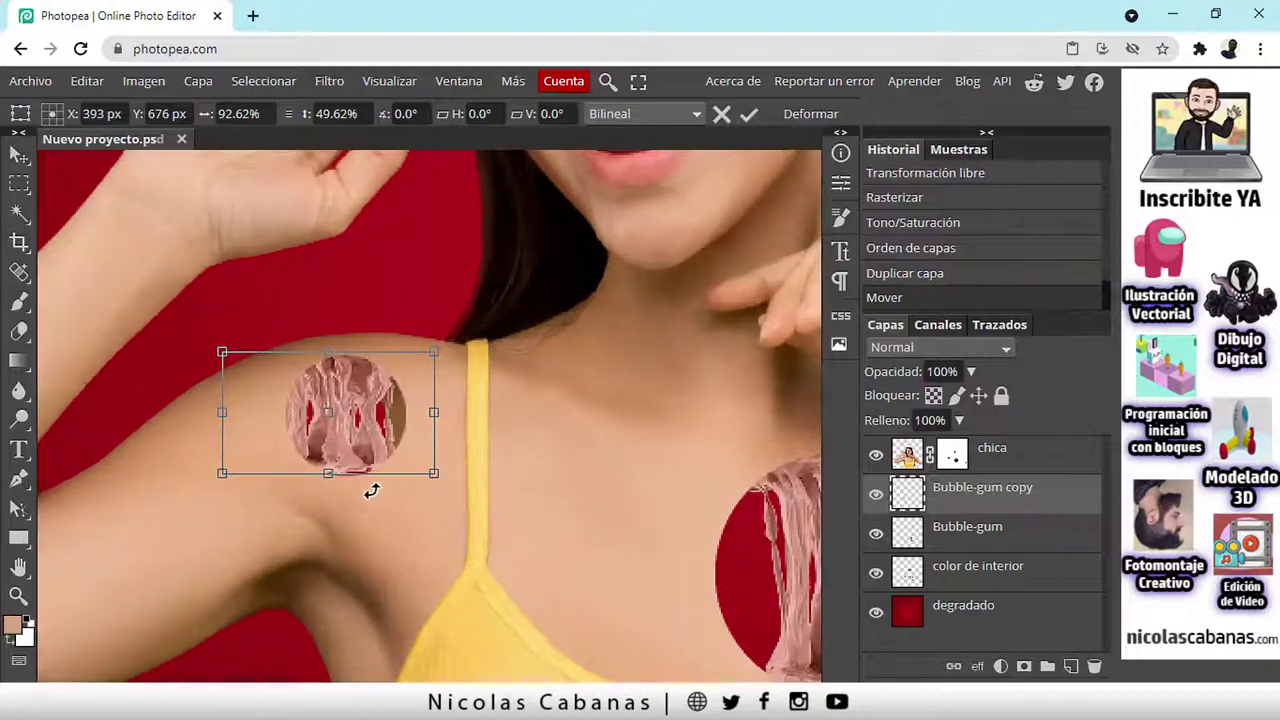
{"action": "left_click_drag", "start_coordinate": [225, 430], "coordinate": [330, 422]}
{"action": "left_click_drag", "start_coordinate": [464, 420], "coordinate": [358, 408]}
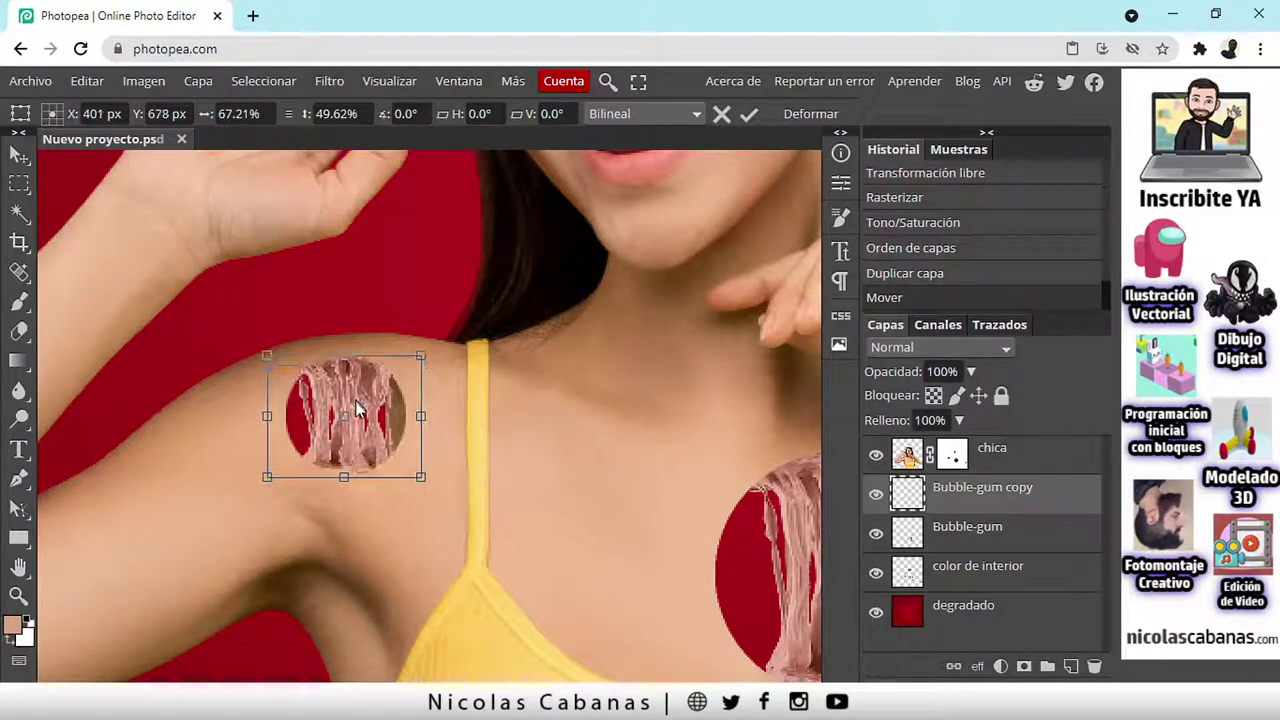
{"action": "left_click_drag", "start_coordinate": [421, 476], "coordinate": [377, 459]}
{"action": "left_click_drag", "start_coordinate": [340, 370], "coordinate": [341, 356]}
{"action": "left_click_drag", "start_coordinate": [344, 408], "coordinate": [346, 410]}
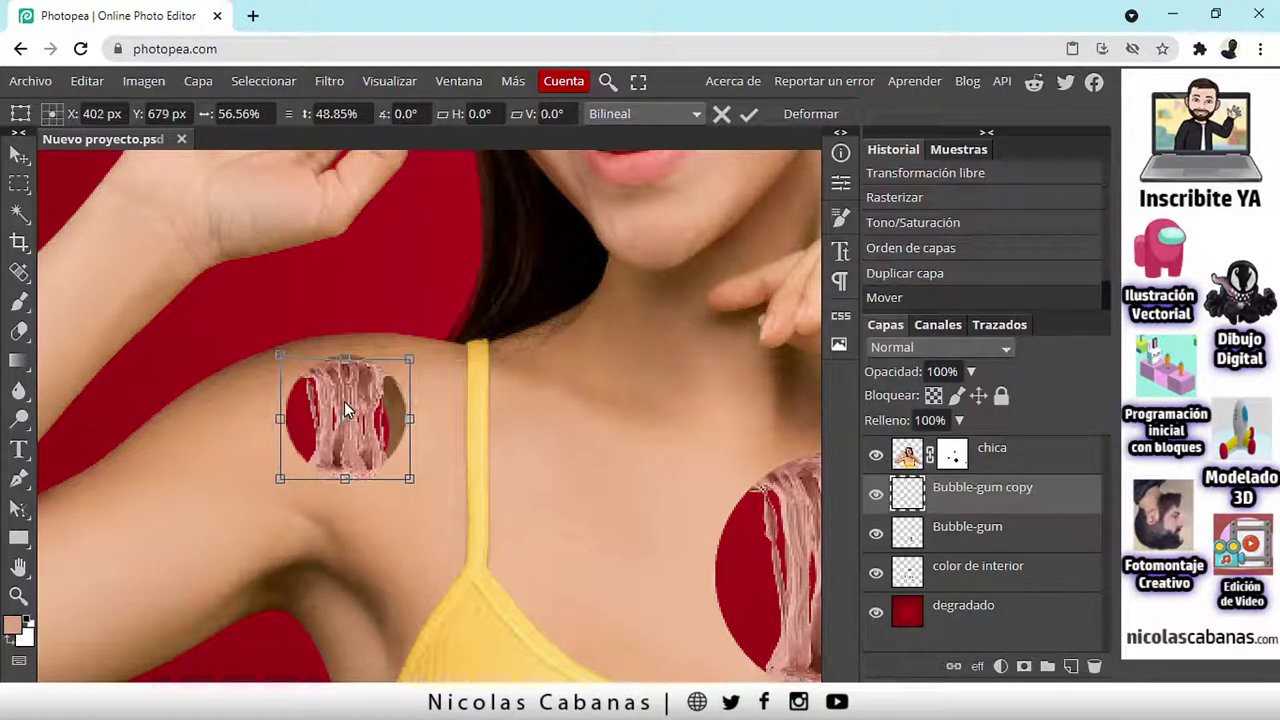
{"action": "left_click_drag", "start_coordinate": [343, 357], "coordinate": [343, 361]}
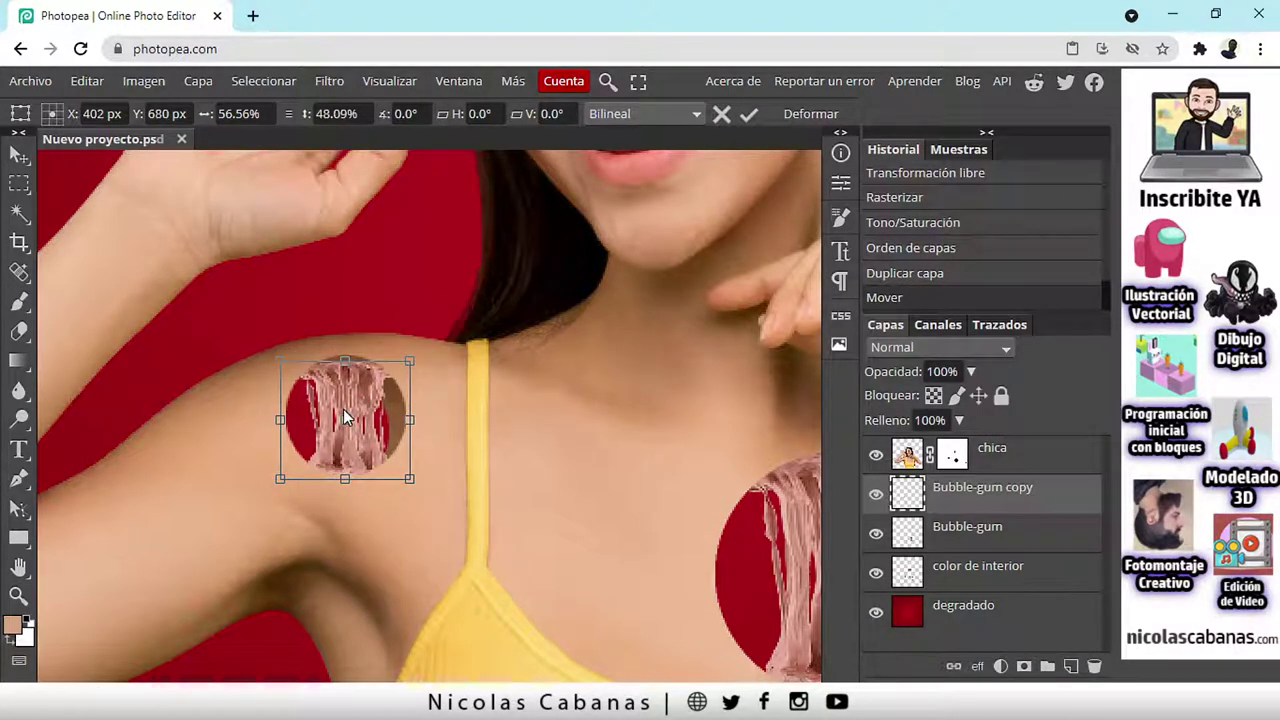
{"action": "key", "text": "Return"}
Step: Nudge the bubble gum copy upward, enlarge it slightly to span the shoulder hole, and hide the transform controls
{"action": "left_click_drag", "start_coordinate": [340, 425], "coordinate": [336, 419]}
{"action": "left_click_drag", "start_coordinate": [405, 473], "coordinate": [409, 481]}
{"action": "key", "text": "Return"}
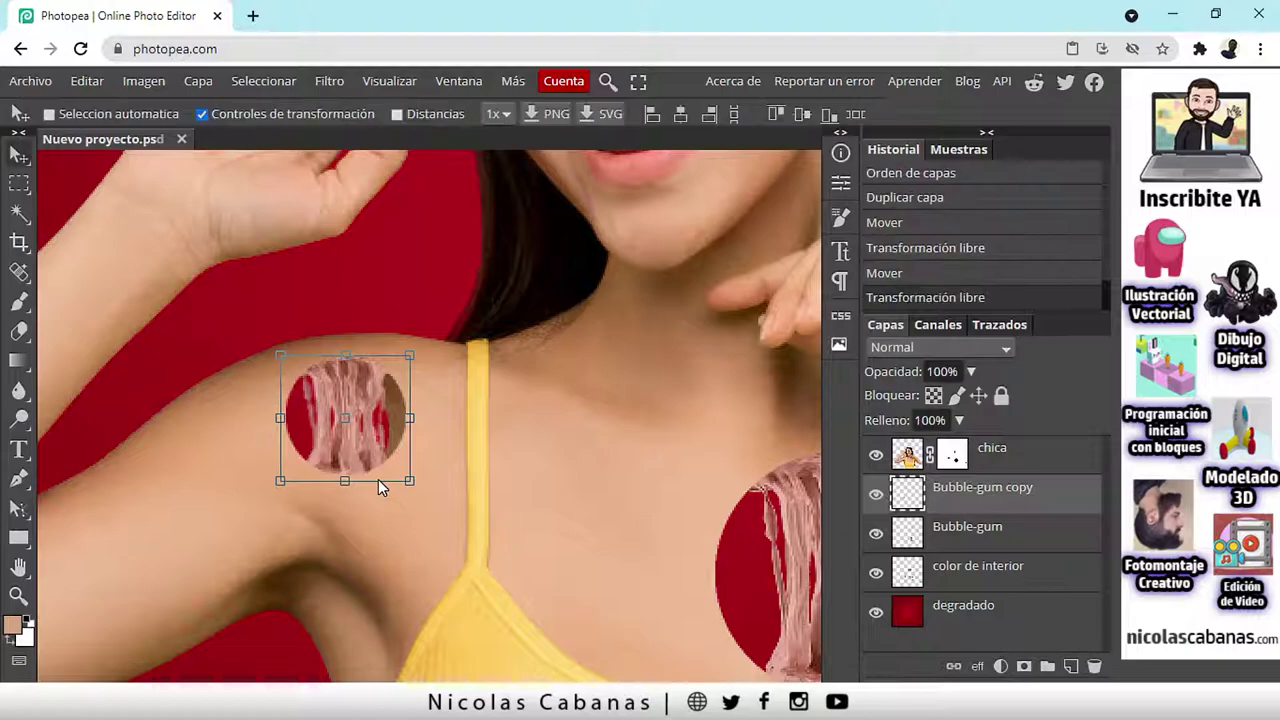
{"action": "scroll", "coordinate": [294, 477], "scroll_direction": "down", "scroll_amount": 3}
{"action": "left_click", "coordinate": [328, 114]}
Step: Compare the gum-filled holes with the reference image queso.jpg in the photo viewer, and return to the composition
{"action": "scroll", "coordinate": [439, 552], "scroll_direction": "up", "scroll_amount": 2}
{"action": "mouse_move", "coordinate": [457, 531]}
{"action": "left_mouse_down"}
{"action": "mouse_move", "coordinate": [366, 496]}
{"action": "mouse_move", "coordinate": [443, 520]}
{"action": "left_mouse_up"}
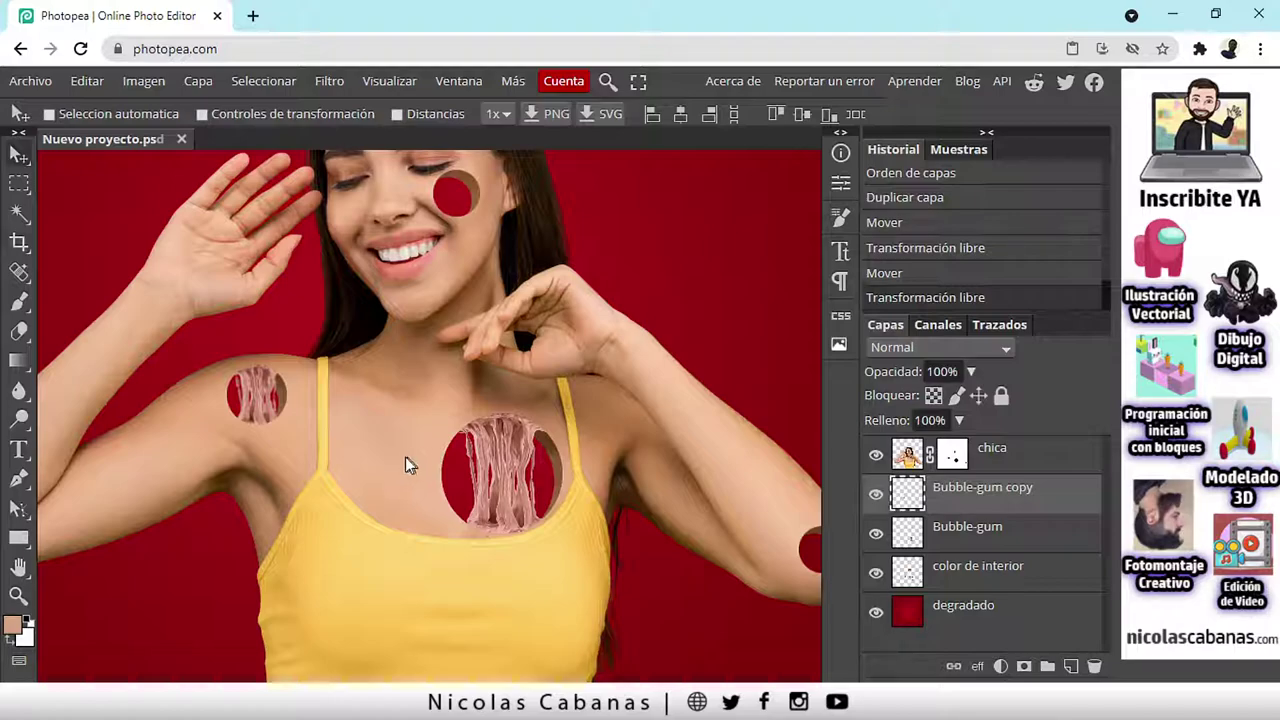
{"action": "scroll", "coordinate": [390, 440], "scroll_direction": "down", "scroll_amount": 2}
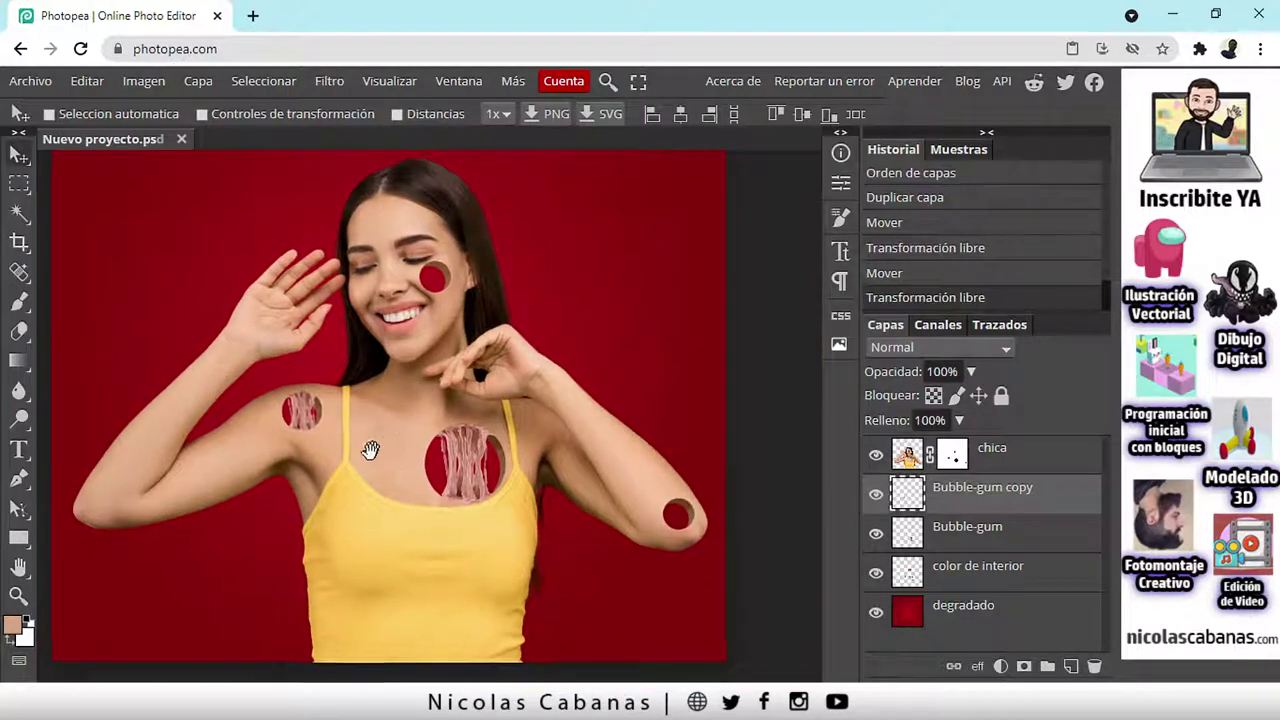
{"action": "left_click_drag", "start_coordinate": [376, 445], "coordinate": [347, 464]}
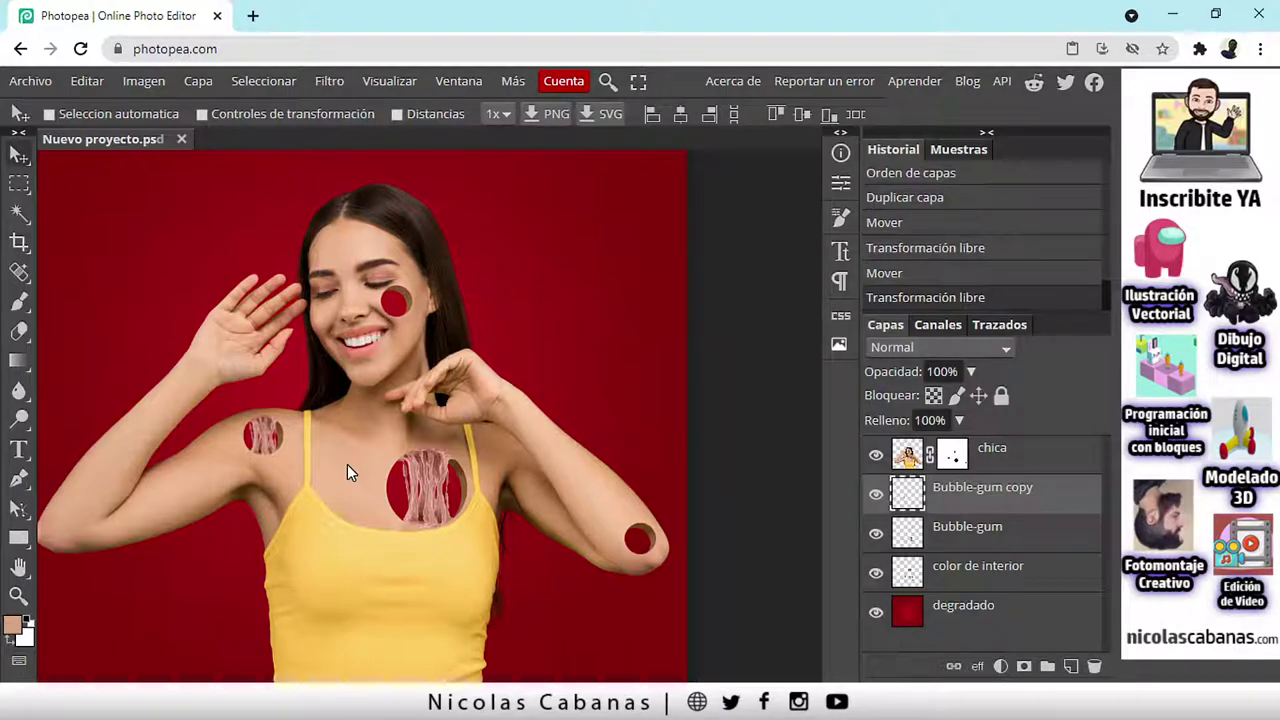
{"action": "key", "text": "alt+Tab"}
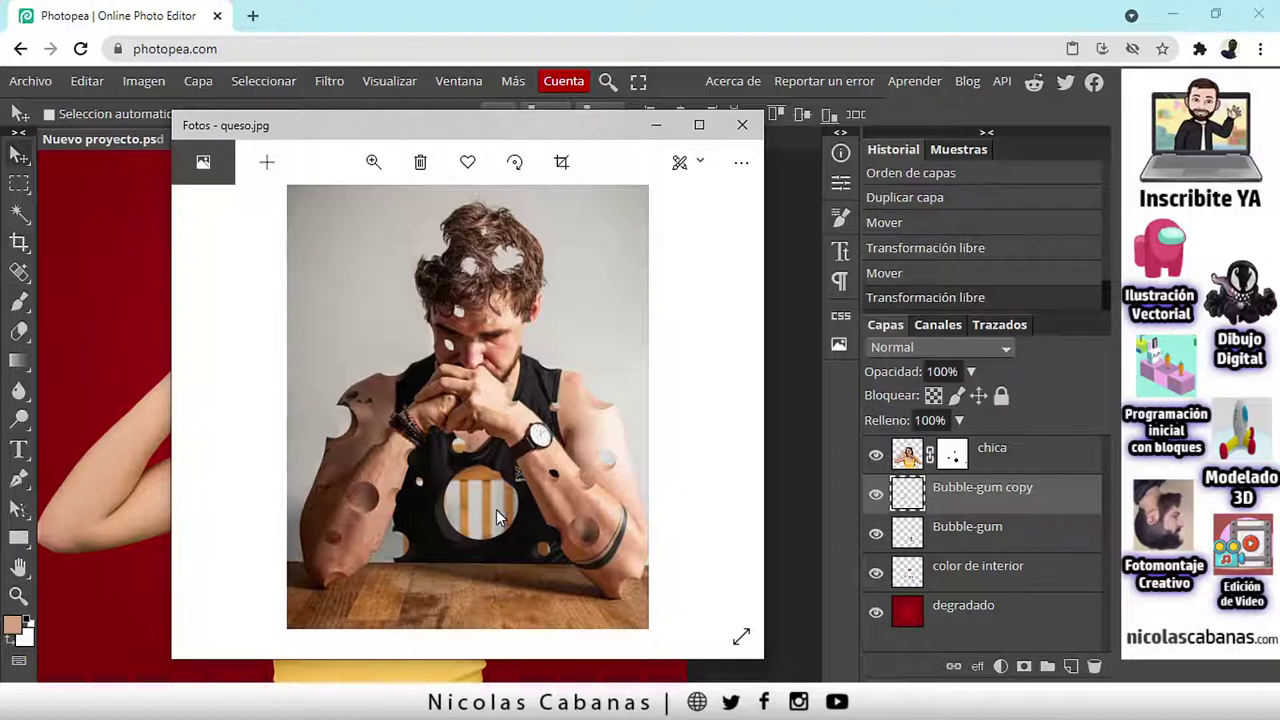
{"action": "left_click", "coordinate": [650, 127]}
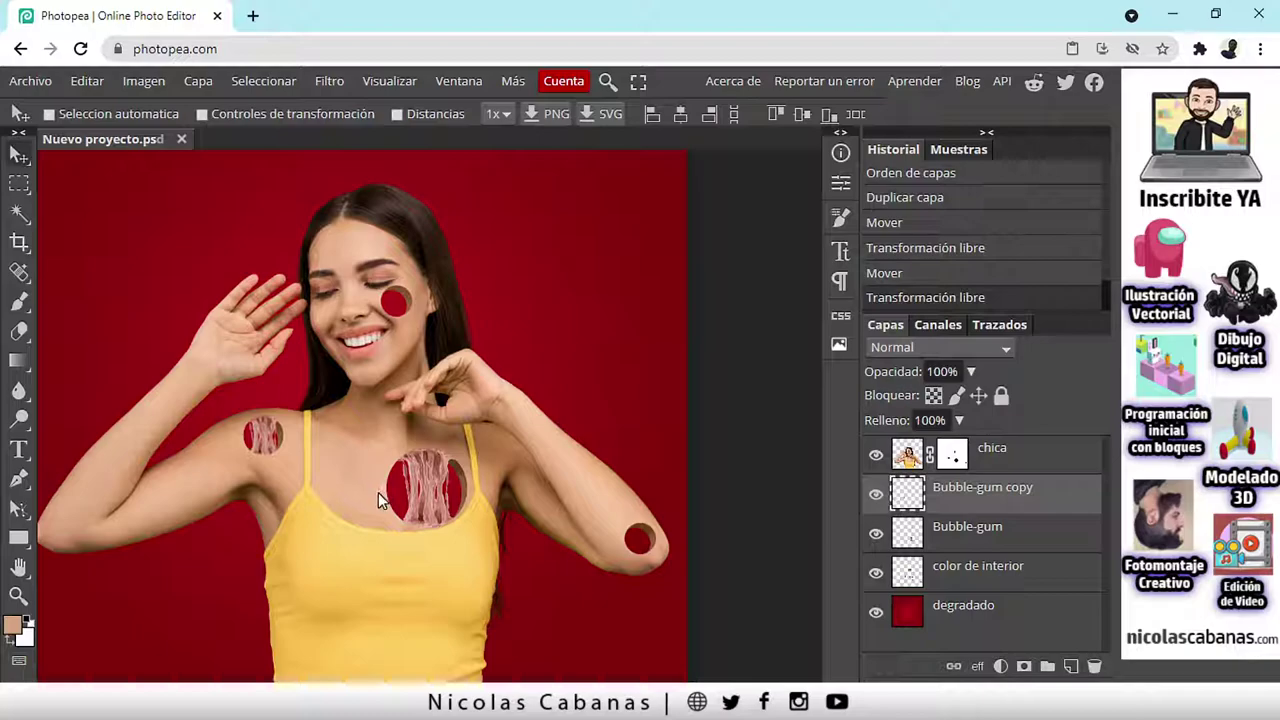
Step: Examine the full composition and the bubble gum in the chest and shoulder holes
{"action": "key", "text": "ctrl+0"}
{"action": "key", "text": "ctrl+minus"}
{"action": "key", "text": "ctrl+plus"}
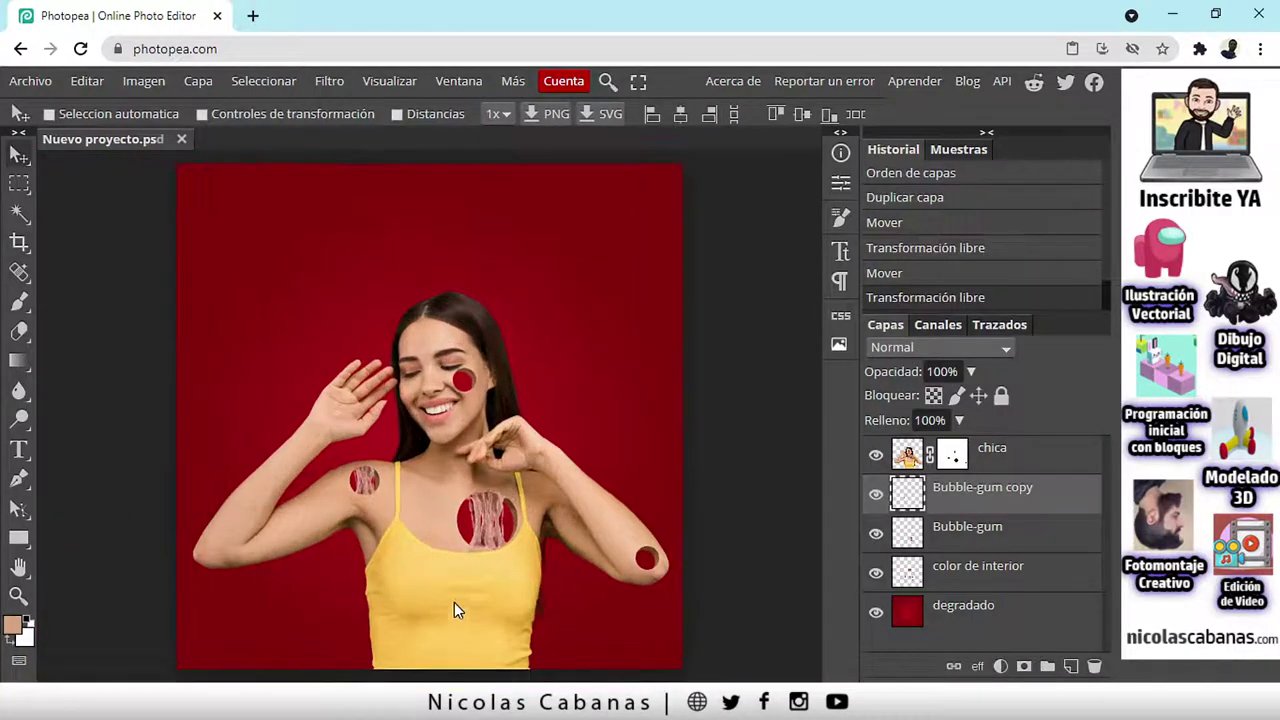
{"action": "left_click_drag", "start_coordinate": [448, 591], "coordinate": [473, 567]}
{"action": "scroll", "coordinate": [461, 581], "scroll_direction": "up", "scroll_amount": 1}
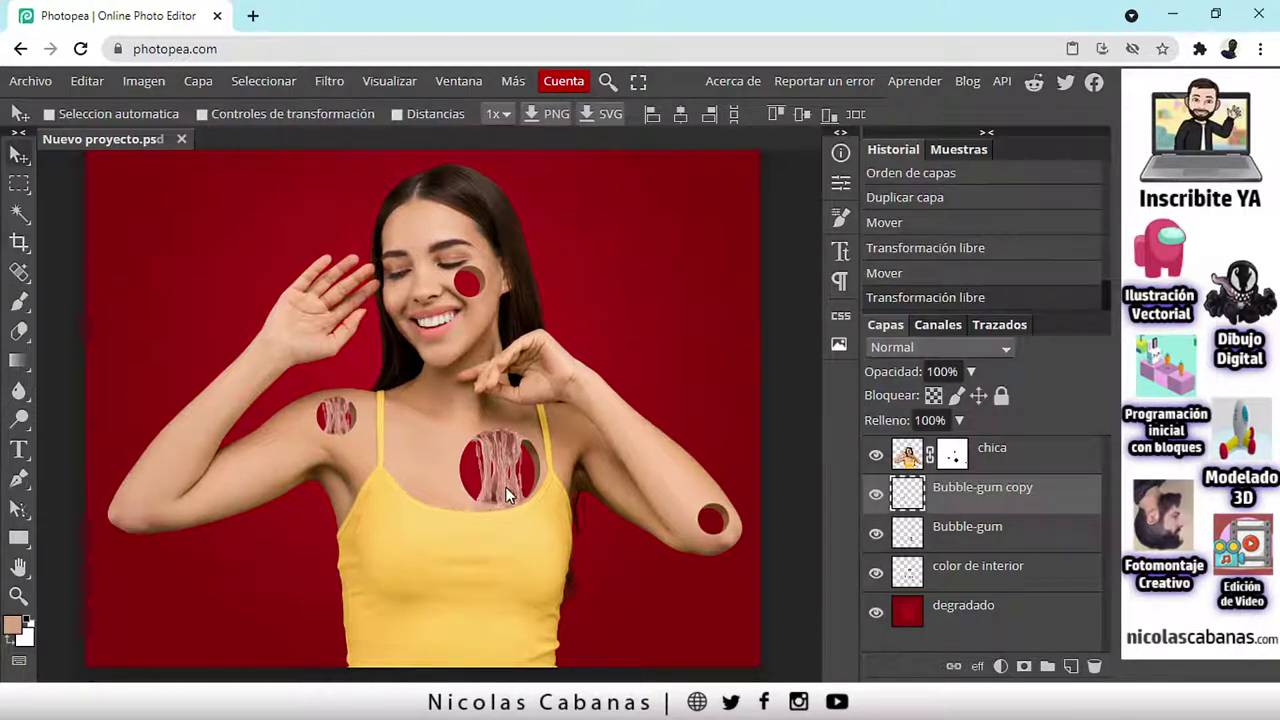
{"action": "scroll", "coordinate": [466, 421], "scroll_direction": "up", "scroll_amount": 3}
{"action": "scroll", "coordinate": [485, 435], "scroll_direction": "down", "scroll_amount": 2}
{"action": "key", "text": "ctrl"}
{"action": "key", "text": "ctrl+n"}
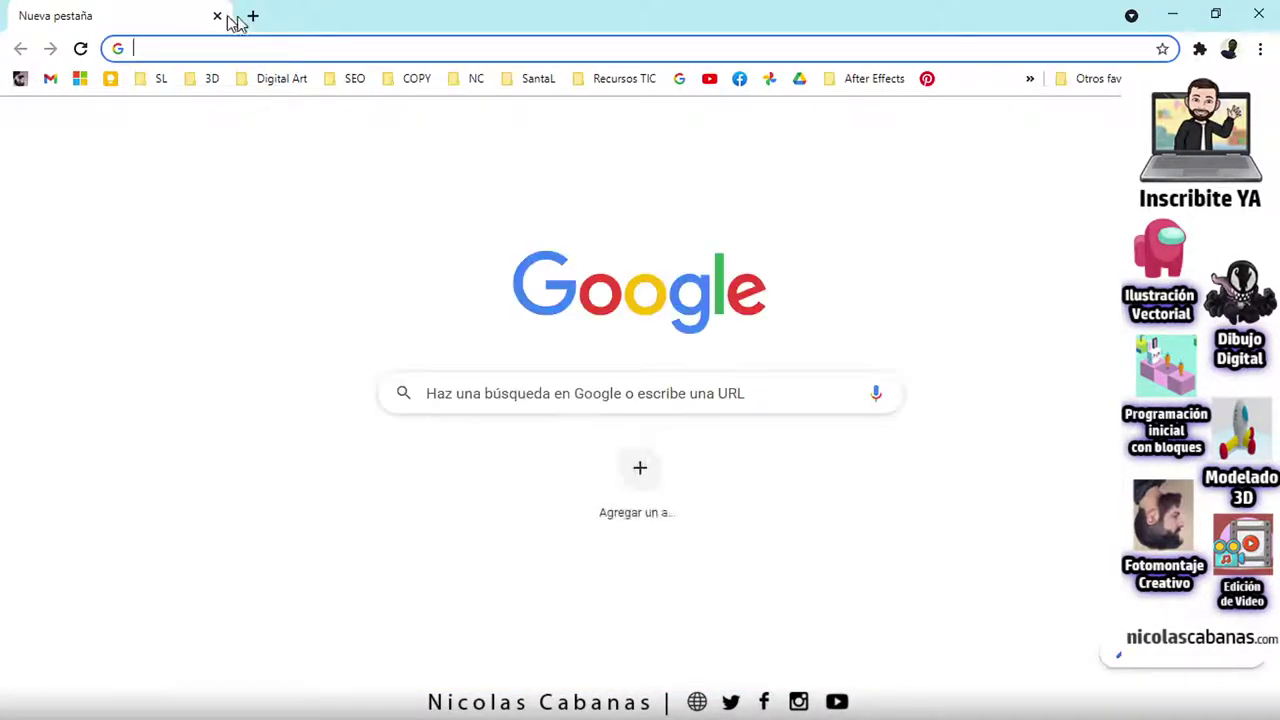
{"action": "left_click", "coordinate": [215, 18]}
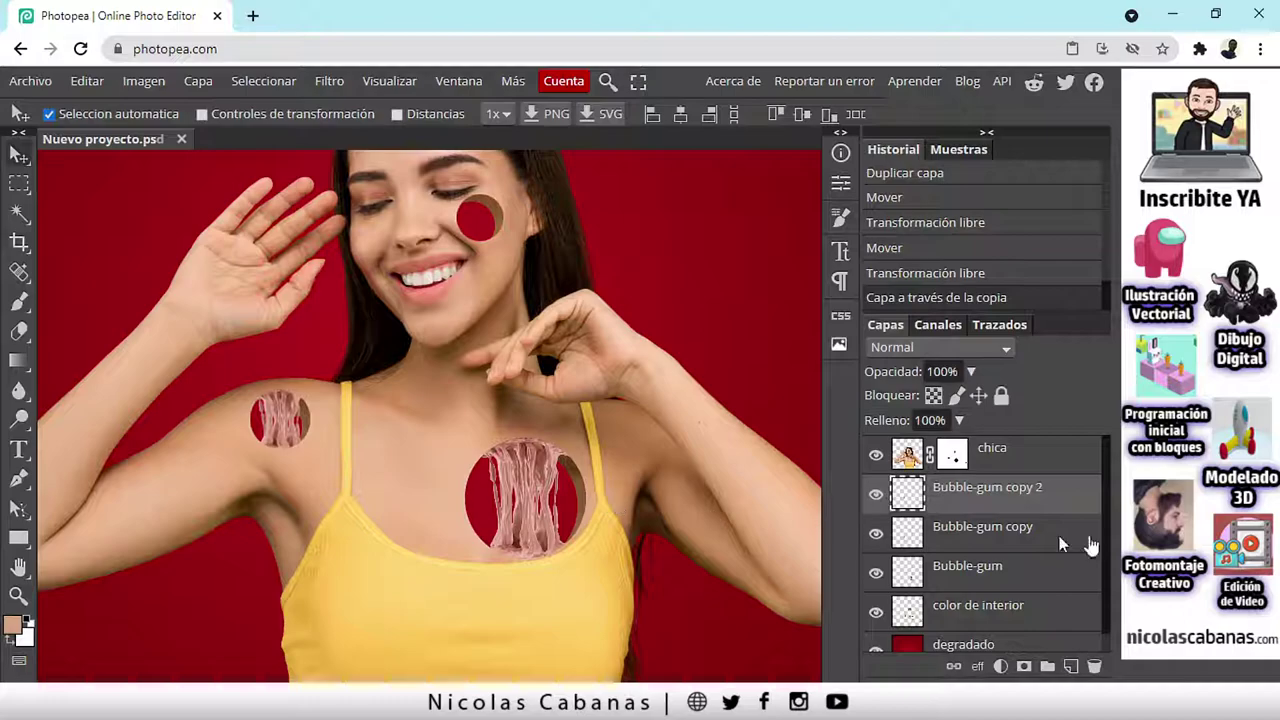
Step: Duplicate the topmost bubble gum copy and move the duplicate into the hole on the woman's cheek
{"action": "right_click", "coordinate": [1013, 508]}
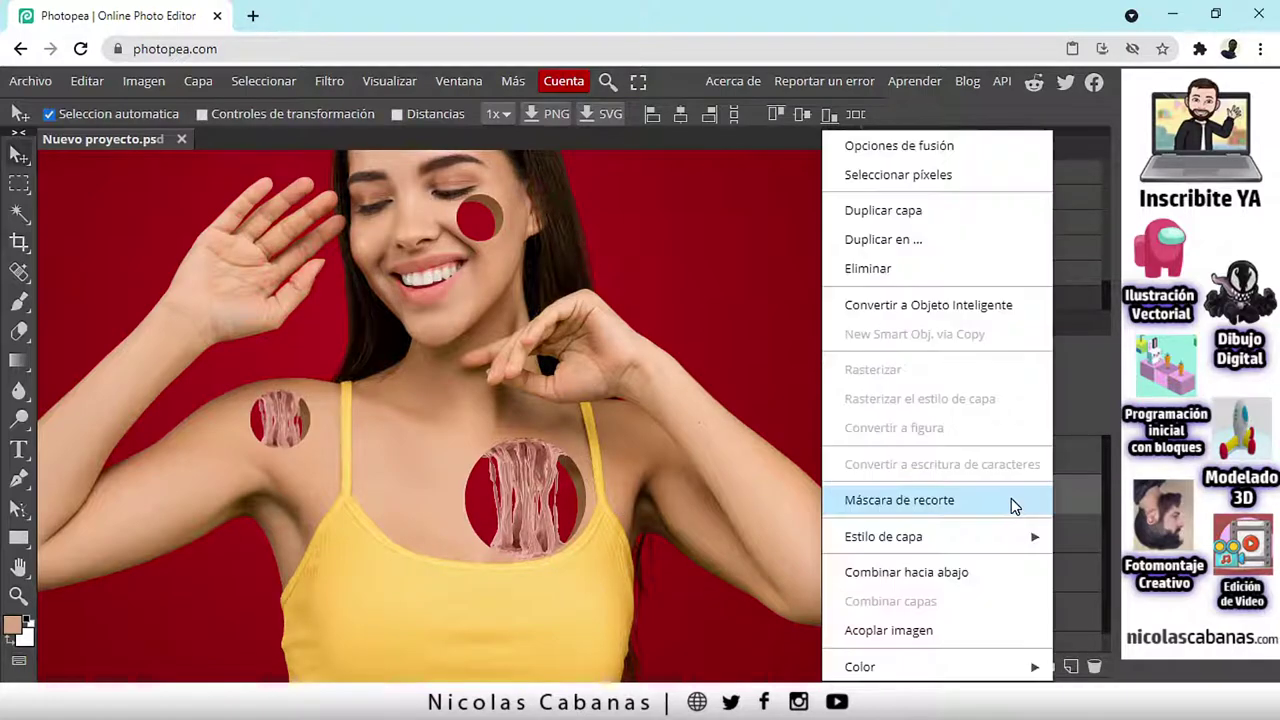
{"action": "left_click", "coordinate": [910, 212]}
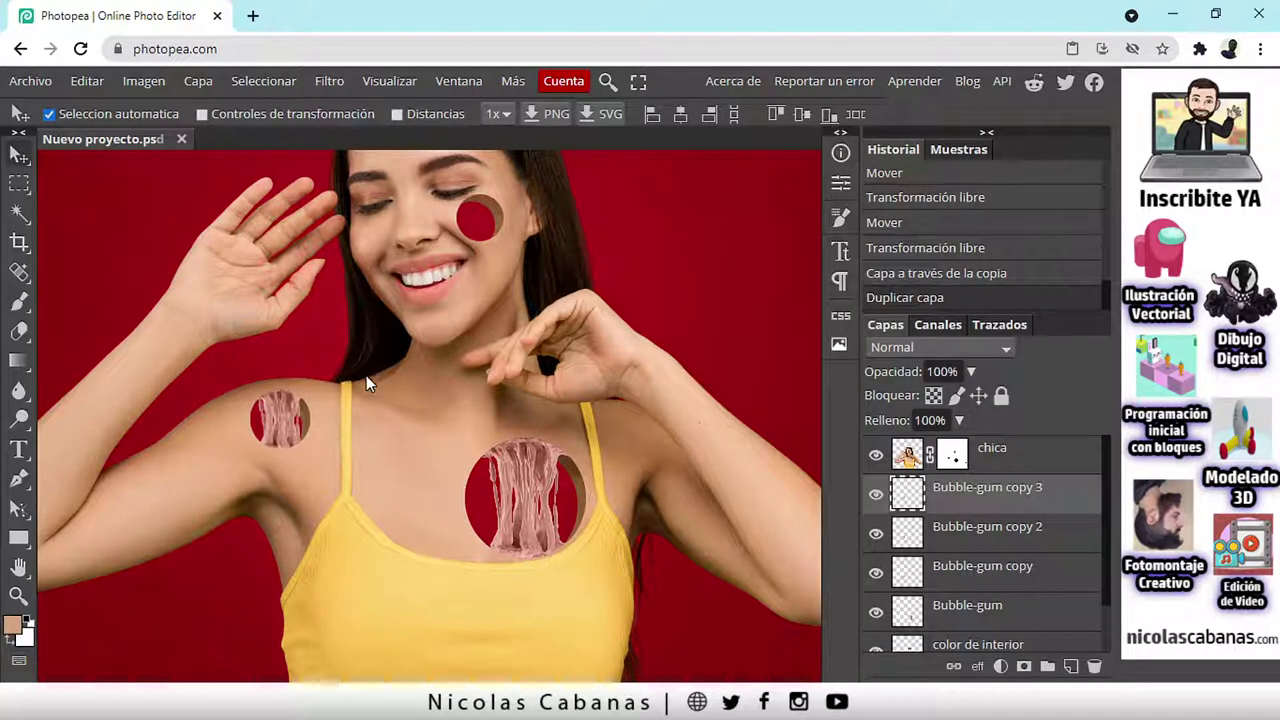
{"action": "left_click", "coordinate": [71, 271]}
{"action": "left_click_drag", "start_coordinate": [177, 366], "coordinate": [334, 391]}
{"action": "key", "text": "ctrl+z"}
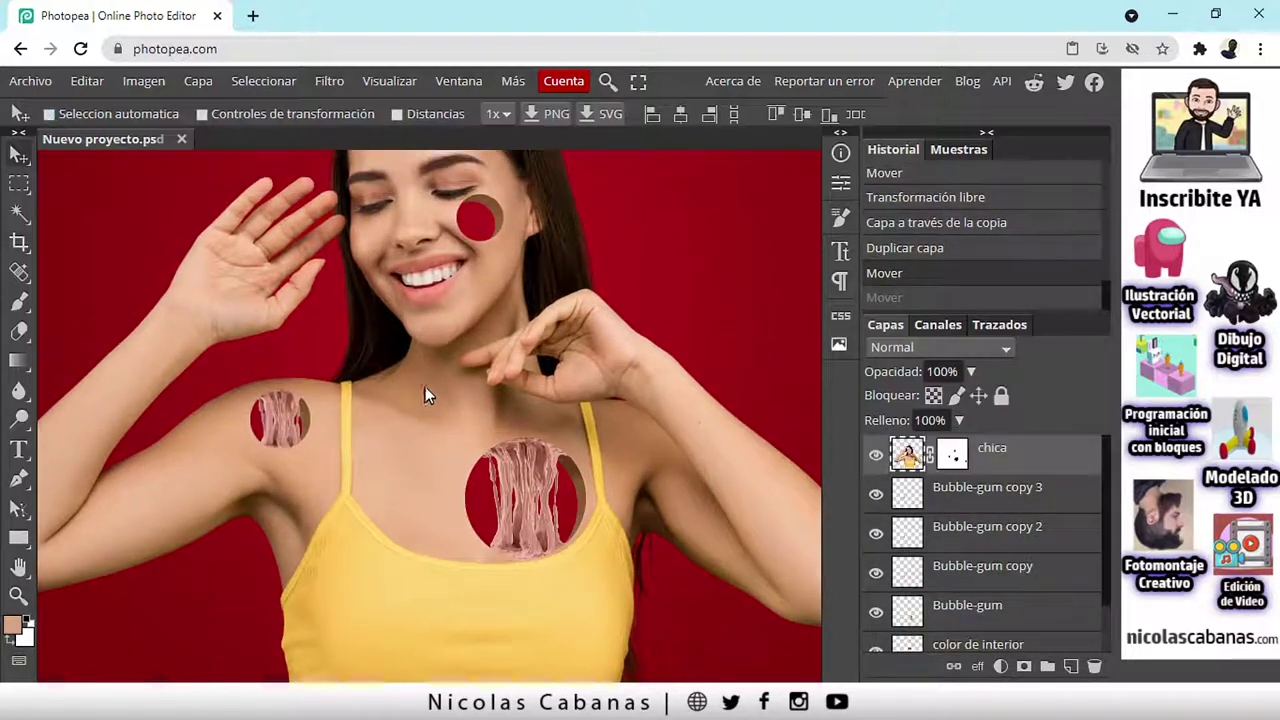
{"action": "left_click", "coordinate": [968, 502]}
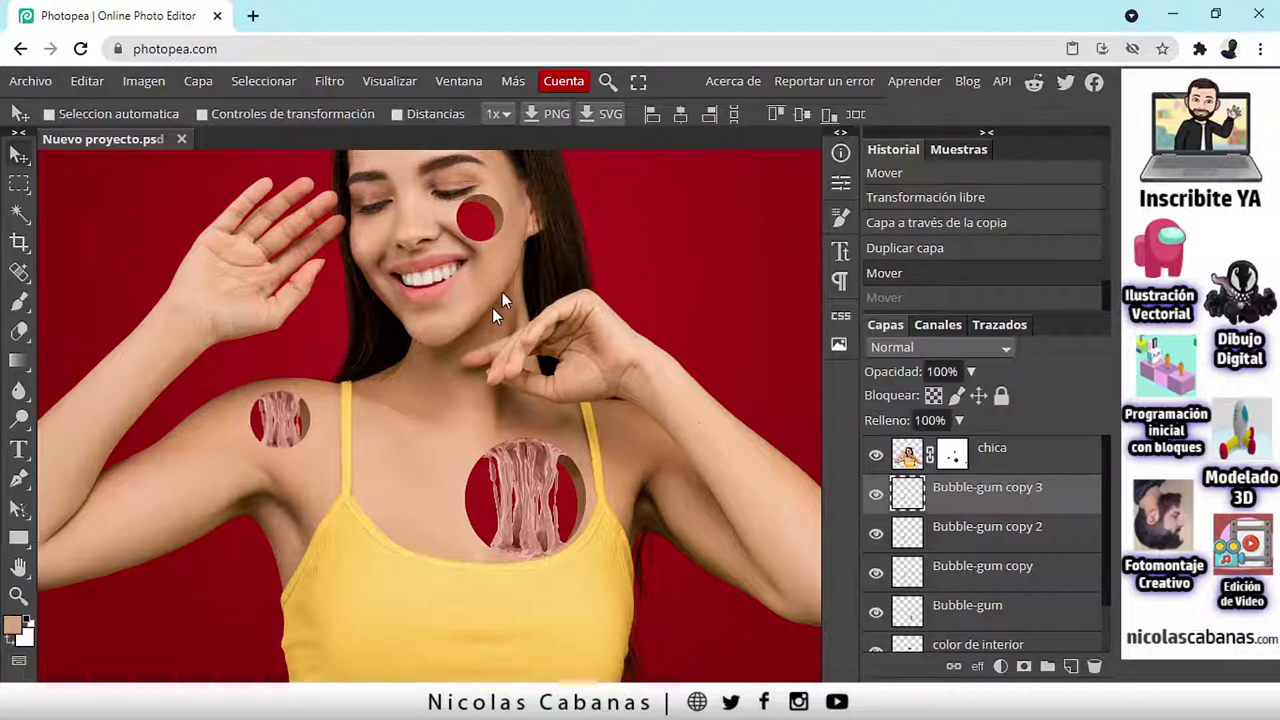
{"action": "left_click_drag", "start_coordinate": [504, 224], "coordinate": [480, 222]}
Step: Duplicate the cheek's bubble gum layer and position the new copy over the hole at the elbow
{"action": "left_click_drag", "start_coordinate": [654, 446], "coordinate": [369, 418]}
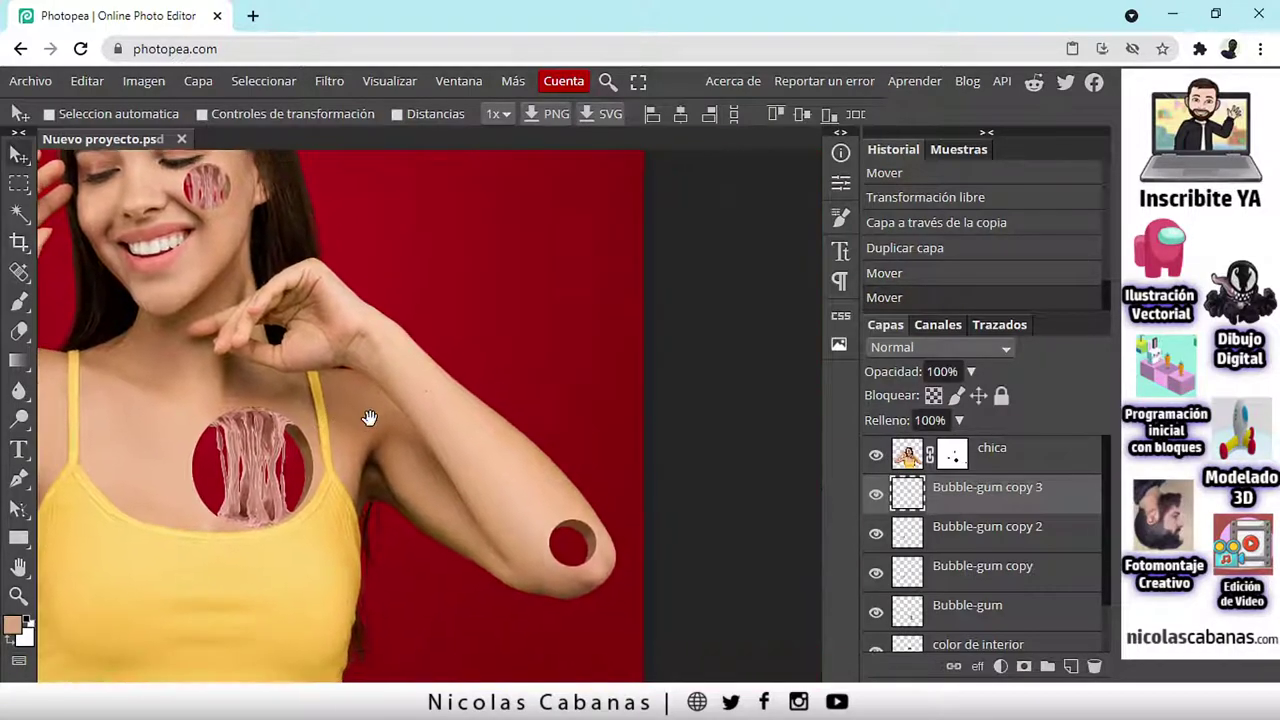
{"action": "right_click", "coordinate": [1066, 505]}
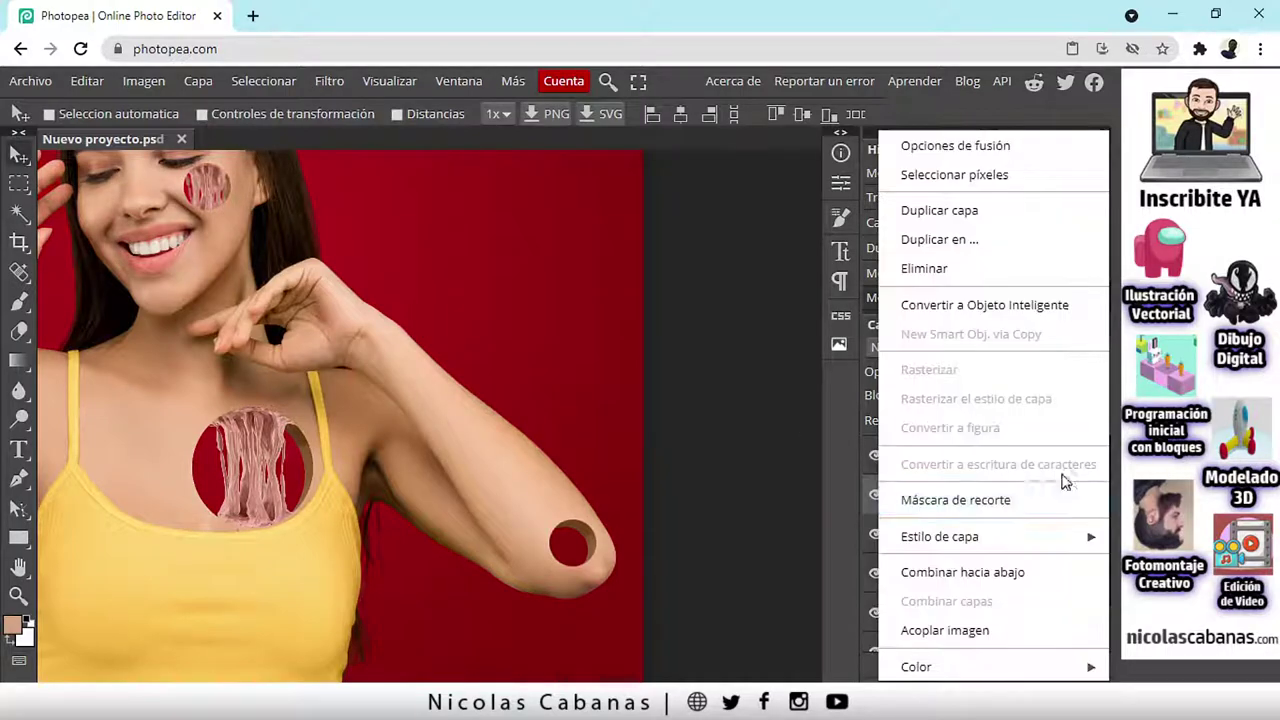
{"action": "left_click", "coordinate": [1004, 214]}
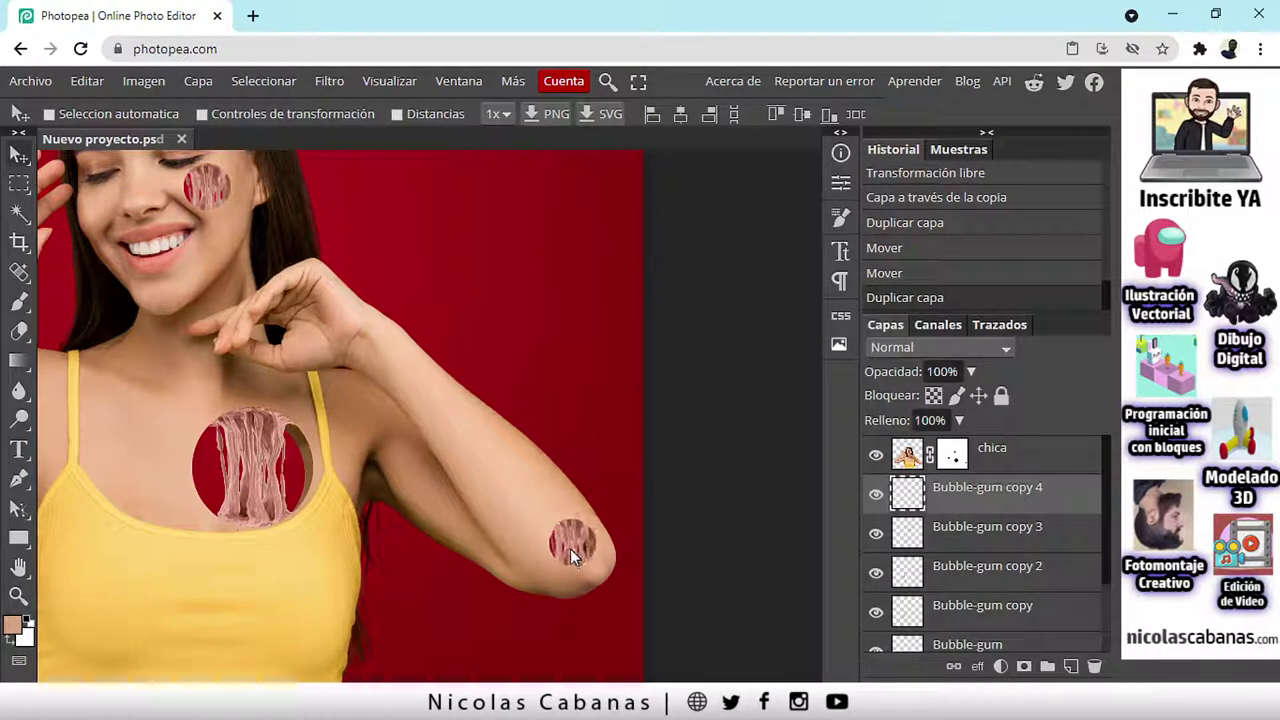
{"action": "left_click_drag", "start_coordinate": [570, 548], "coordinate": [570, 548]}
{"action": "scroll", "coordinate": [392, 409], "scroll_direction": "down", "scroll_amount": 2}
{"action": "scroll", "coordinate": [430, 497], "scroll_direction": "up", "scroll_amount": 1}
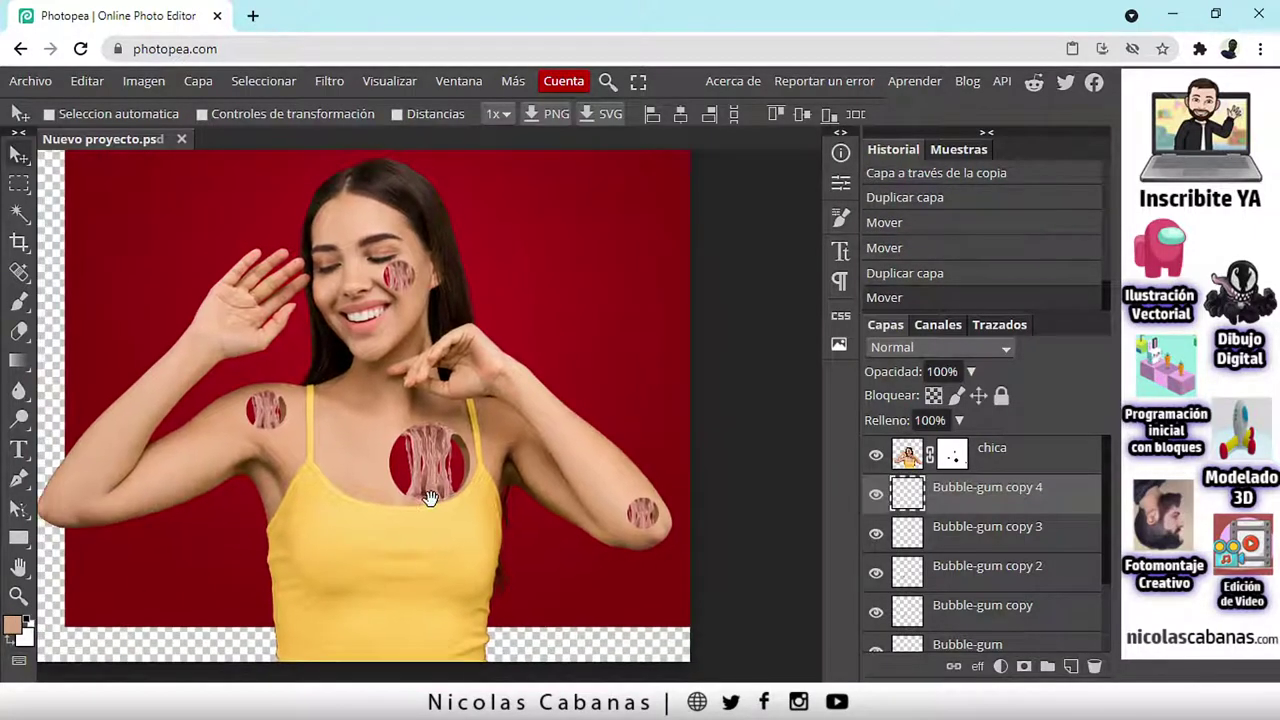
Step: Reposition the degradado background layer so the red gradient fills the canvas behind the woman
{"action": "scroll", "coordinate": [530, 494], "scroll_direction": "down", "scroll_amount": 3}
{"action": "scroll", "coordinate": [980, 580], "scroll_direction": "down", "scroll_amount": 1}
{"action": "scroll", "coordinate": [980, 580], "scroll_direction": "down", "scroll_amount": 2}
{"action": "left_click", "coordinate": [975, 625]}
{"action": "left_click_drag", "start_coordinate": [516, 339], "coordinate": [498, 359]}
{"action": "scroll", "coordinate": [381, 482], "scroll_direction": "up", "scroll_amount": 2}
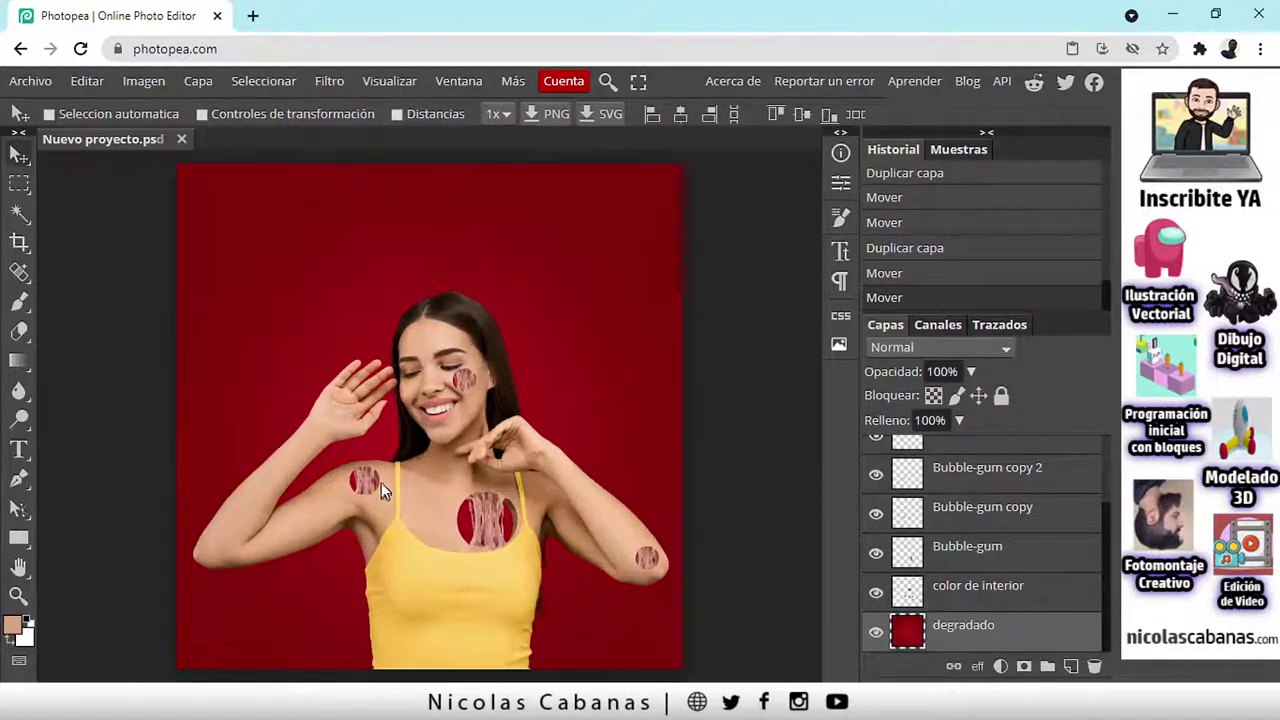
Step: Add the text WHATSAAAAA directly above the degradado layer and set its font size to 114 px
{"action": "left_click", "coordinate": [19, 451]}
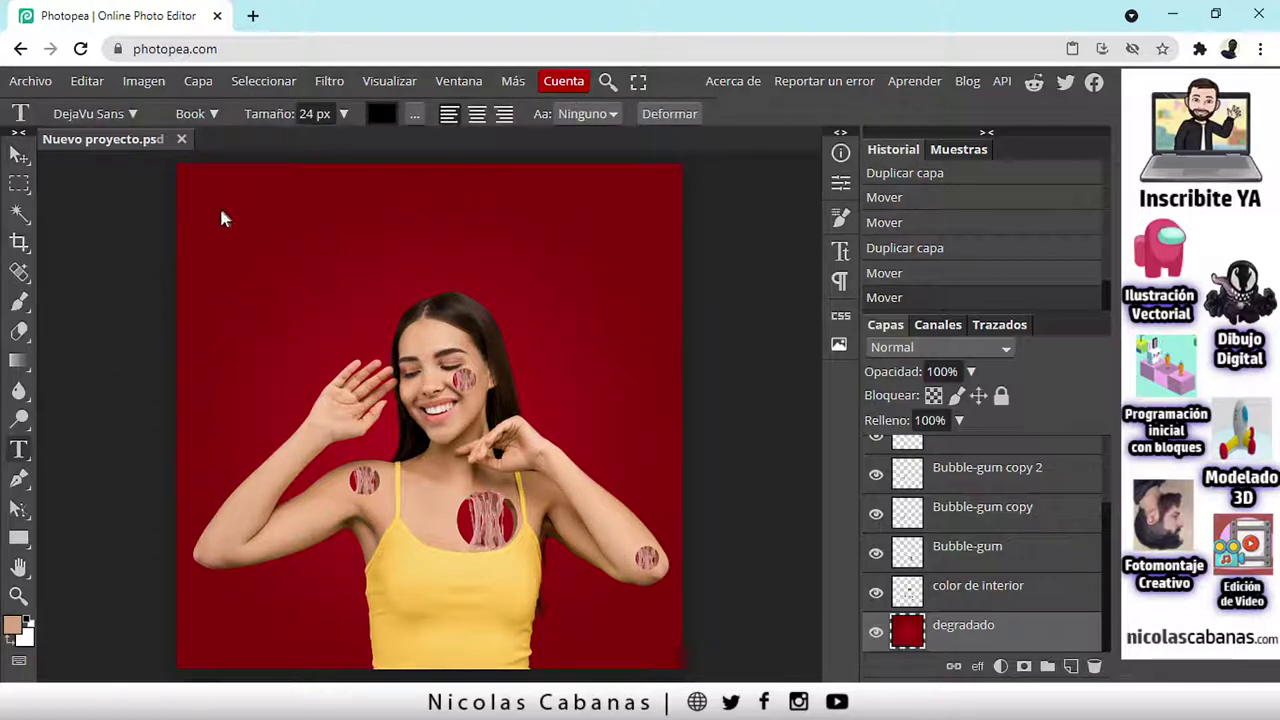
{"action": "left_click", "coordinate": [256, 229]}
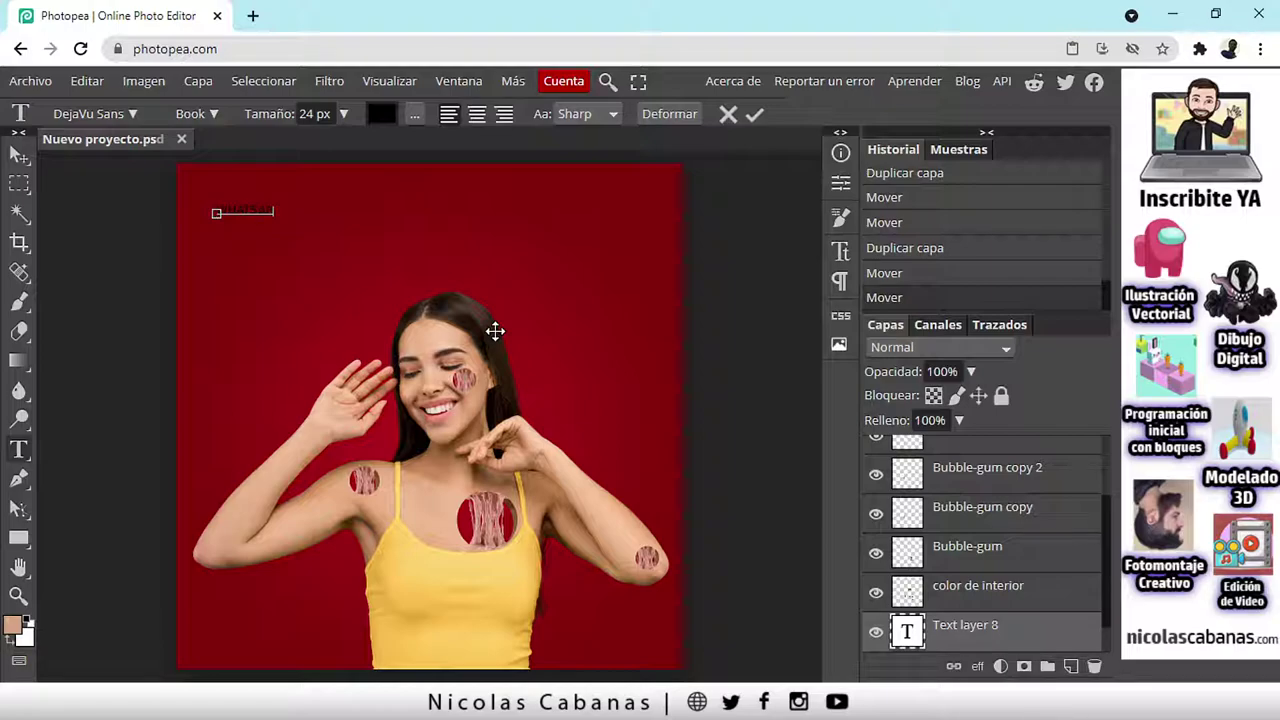
{"action": "double_click", "coordinate": [271, 209]}
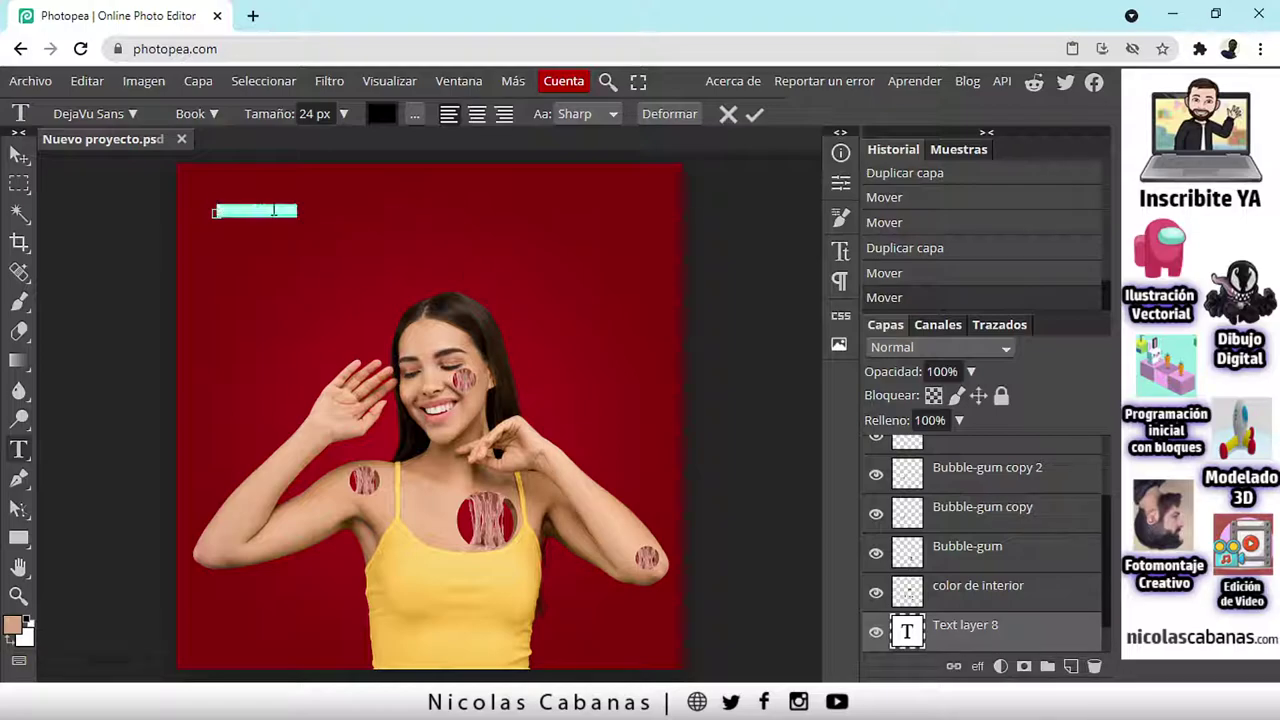
{"action": "left_click", "coordinate": [343, 113]}
{"action": "mouse_move", "coordinate": [329, 148]}
{"action": "left_mouse_down"}
{"action": "mouse_move", "coordinate": [320, 141]}
{"action": "mouse_move", "coordinate": [337, 141]}
{"action": "left_mouse_up"}
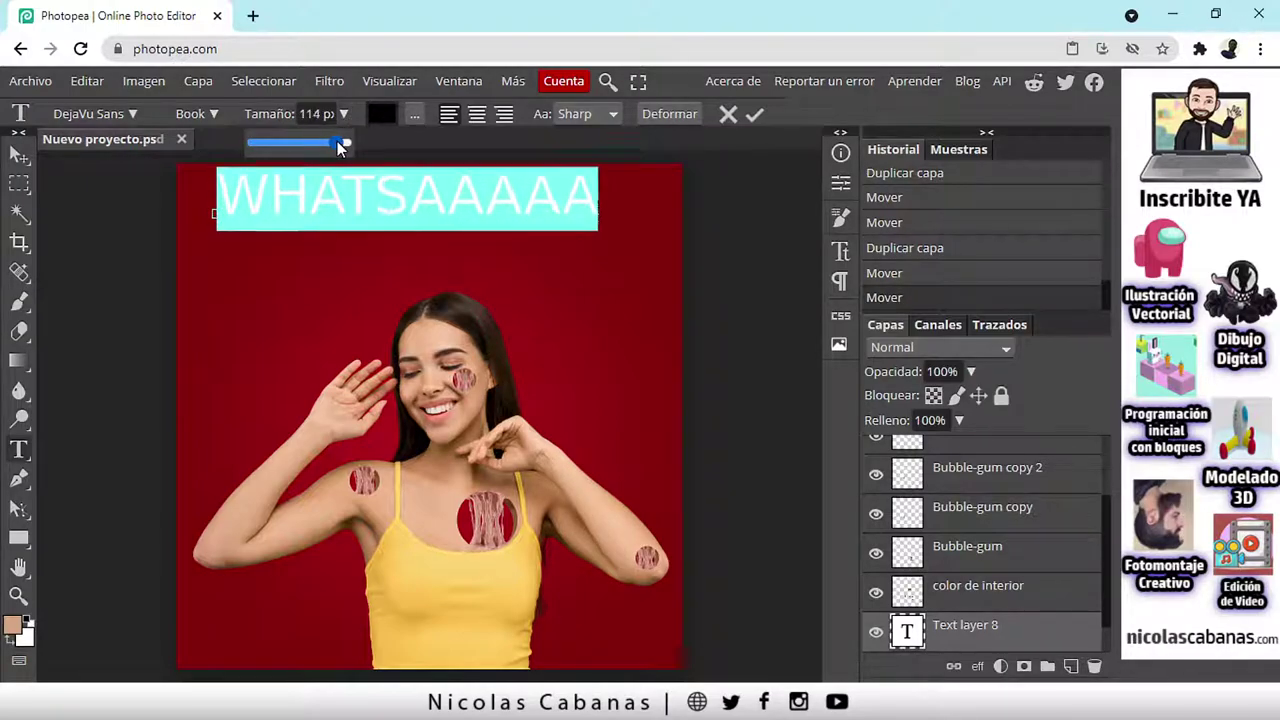
Step: Move the WHATSAAAAA text so it sits roughly centered above the woman's head
{"action": "left_click", "coordinate": [18, 155]}
{"action": "left_click_drag", "start_coordinate": [348, 213], "coordinate": [449, 238]}
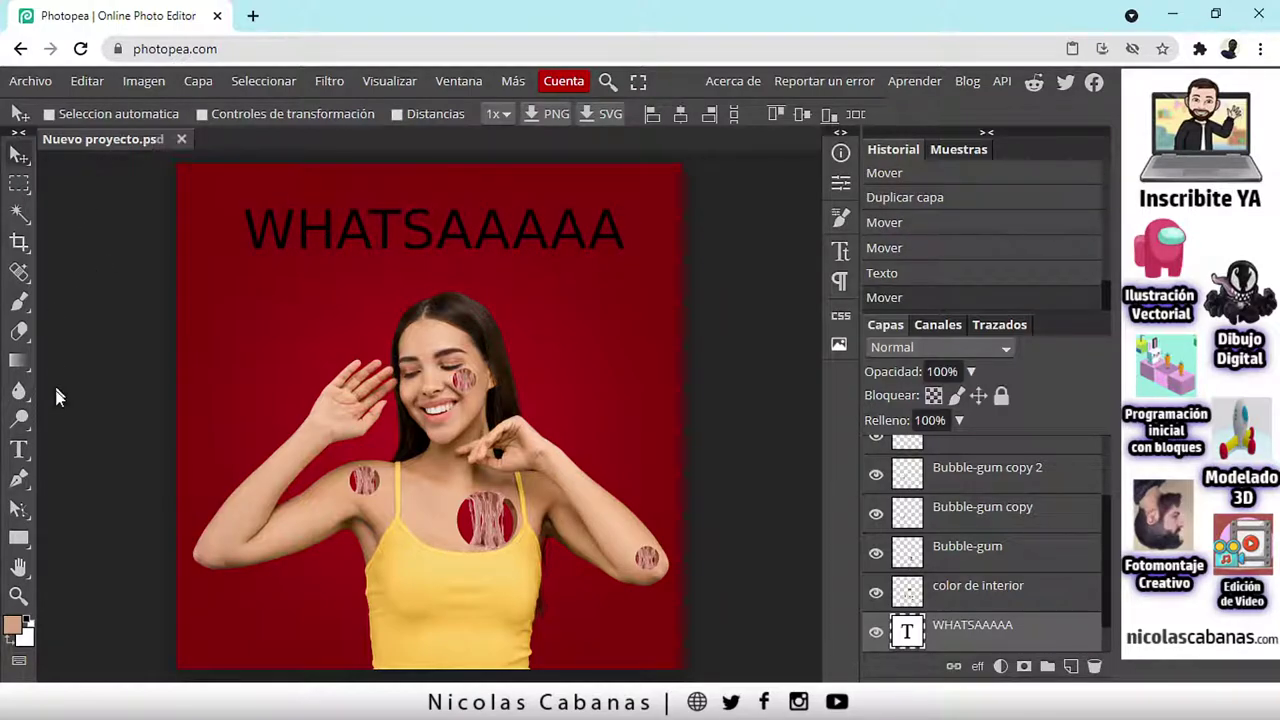
{"action": "left_click", "coordinate": [19, 451]}
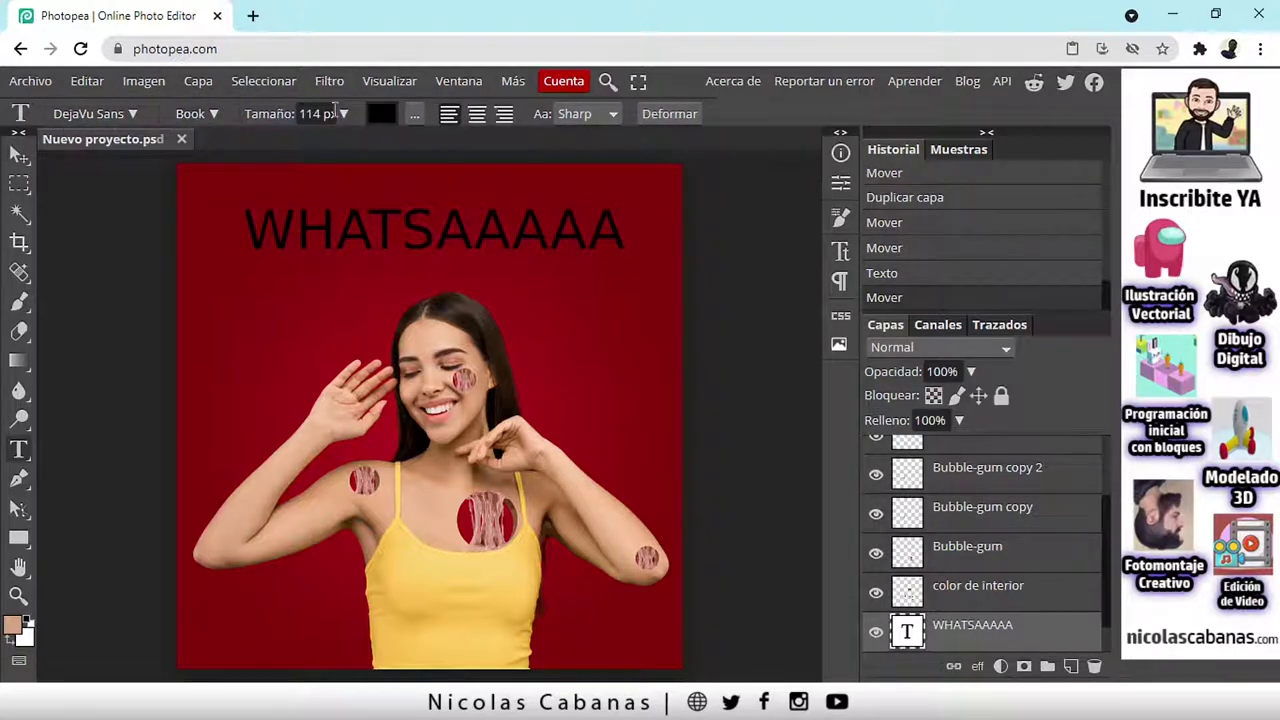
{"action": "left_click", "coordinate": [19, 155]}
{"action": "left_click_drag", "start_coordinate": [376, 210], "coordinate": [391, 232]}
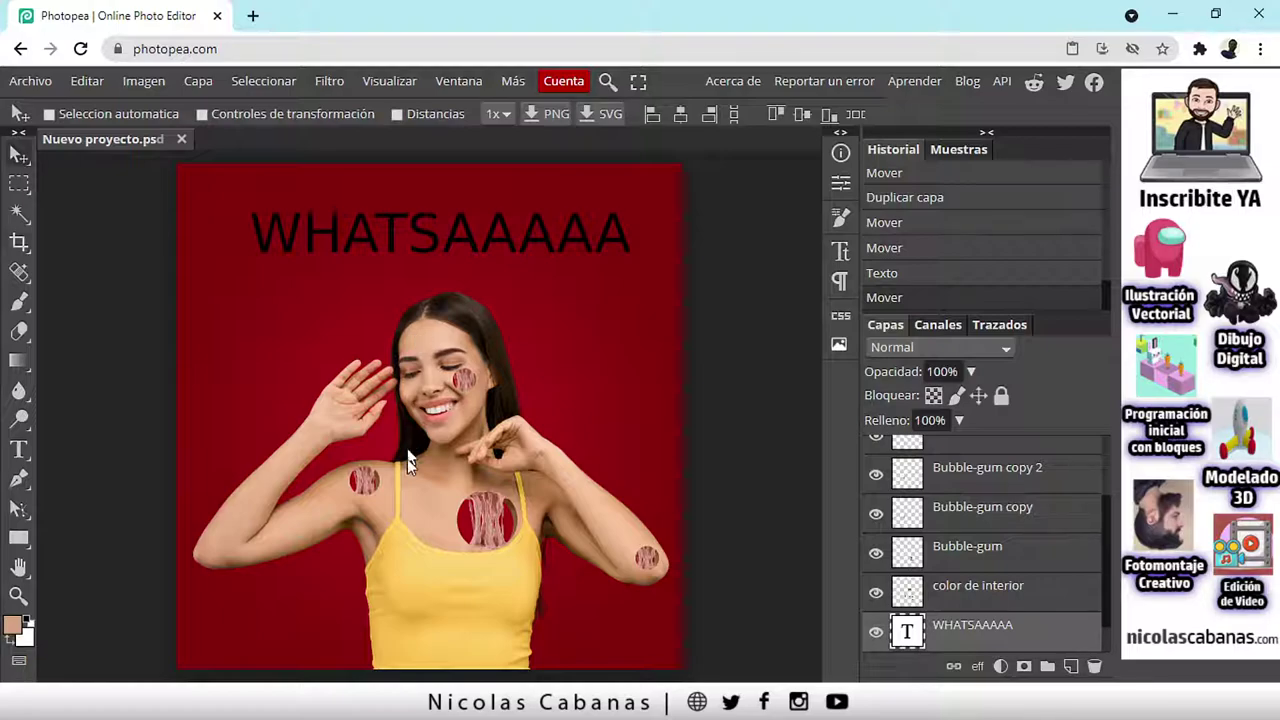
Step: Examine the bubble gum strands in the shoulder and chest holes up close and in the full composition
{"action": "scroll", "coordinate": [413, 514], "scroll_direction": "up", "scroll_amount": 2}
{"action": "scroll", "coordinate": [386, 523], "scroll_direction": "up", "scroll_amount": 2}
{"action": "scroll", "coordinate": [364, 566], "scroll_direction": "up", "scroll_amount": 5}
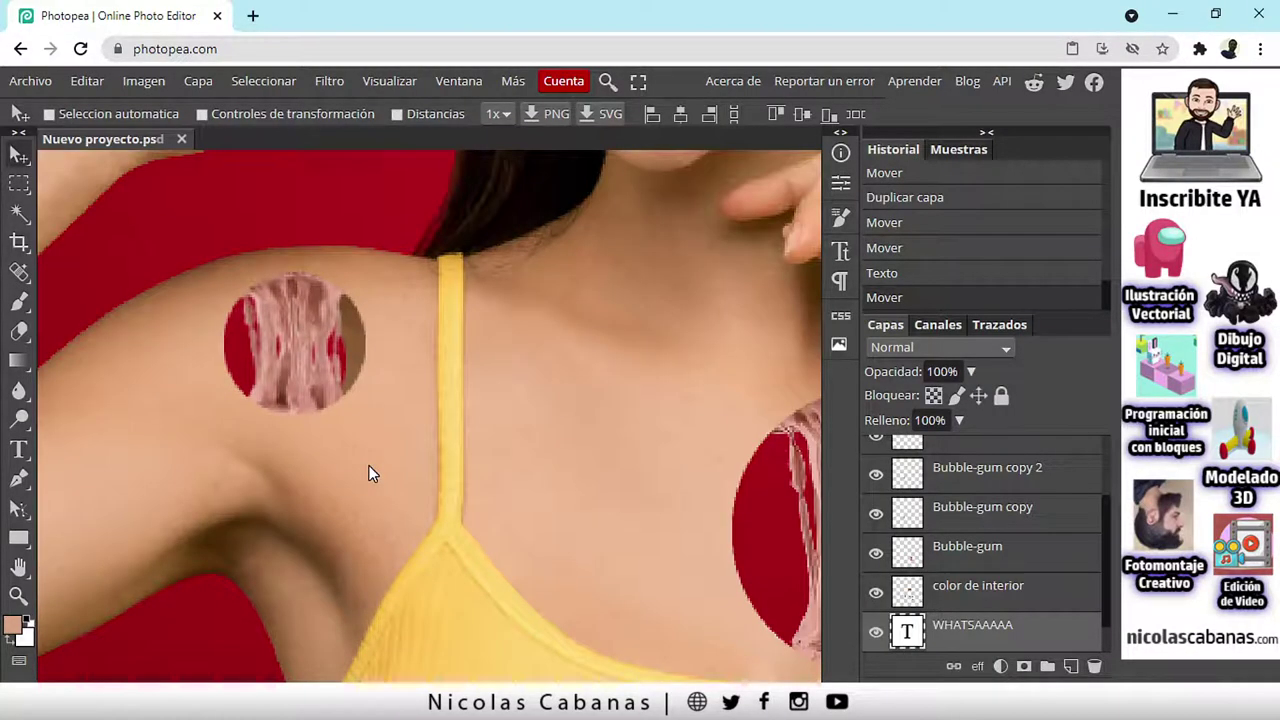
{"action": "scroll", "coordinate": [443, 514], "scroll_direction": "down", "scroll_amount": 5}
{"action": "scroll", "coordinate": [409, 540], "scroll_direction": "up", "scroll_amount": 6}
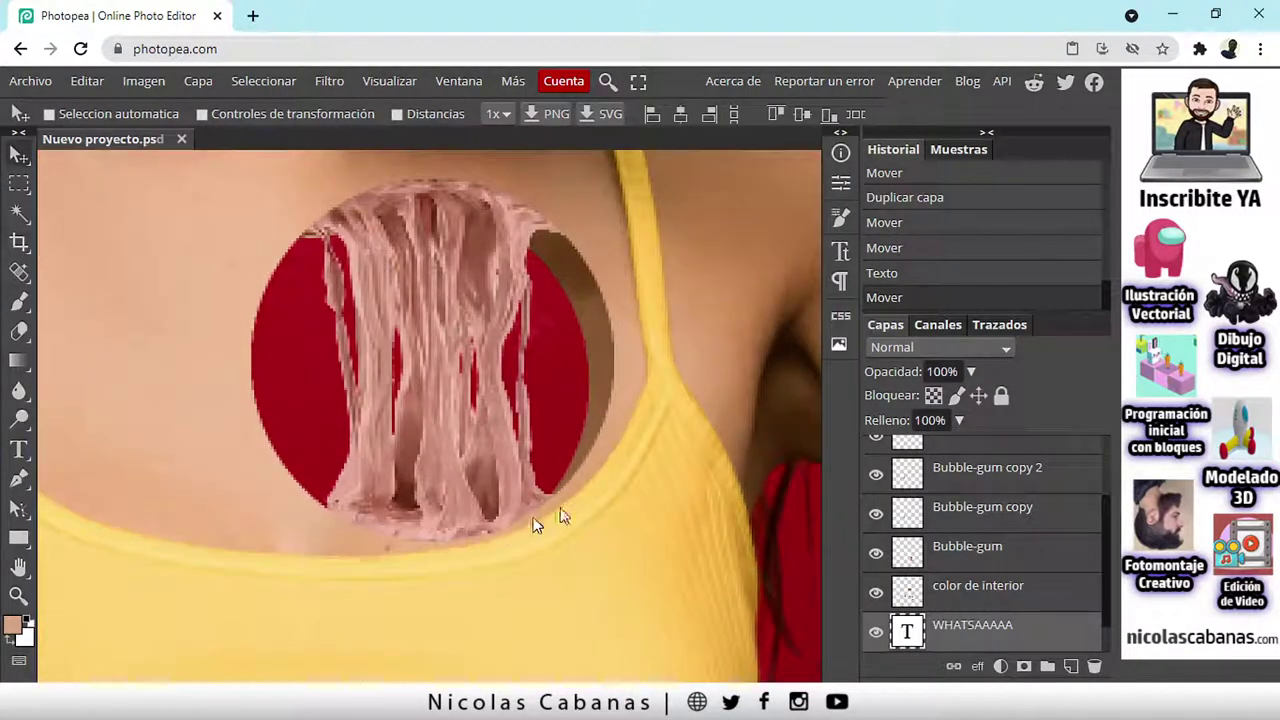
{"action": "left_click_drag", "start_coordinate": [535, 525], "coordinate": [426, 517]}
{"action": "scroll", "coordinate": [463, 546], "scroll_direction": "down", "scroll_amount": 3}
{"action": "scroll", "coordinate": [463, 546], "scroll_direction": "up", "scroll_amount": 3}
{"action": "scroll", "coordinate": [463, 546], "scroll_direction": "down", "scroll_amount": 3}
{"action": "scroll", "coordinate": [450, 480], "scroll_direction": "down", "scroll_amount": 2}
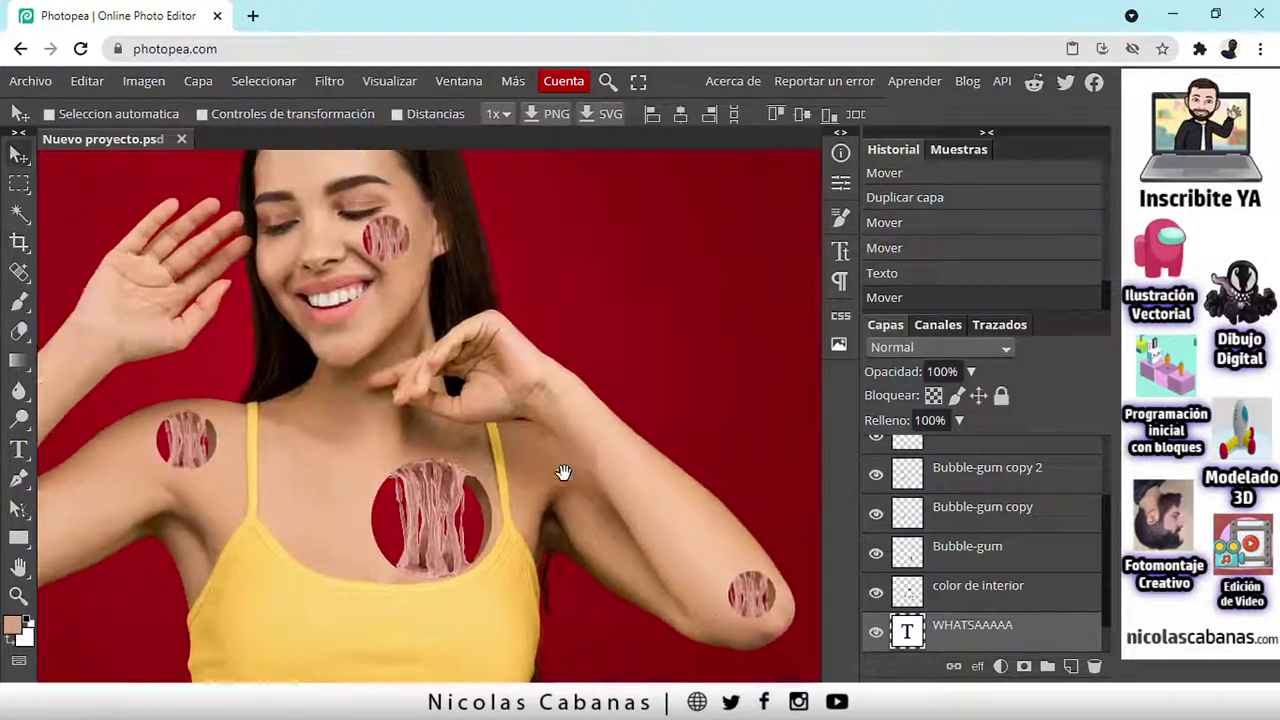
{"action": "scroll", "coordinate": [480, 500], "scroll_direction": "down", "scroll_amount": 1}
{"action": "scroll", "coordinate": [446, 570], "scroll_direction": "up", "scroll_amount": 3}
{"action": "scroll", "coordinate": [446, 570], "scroll_direction": "down", "scroll_amount": 2}
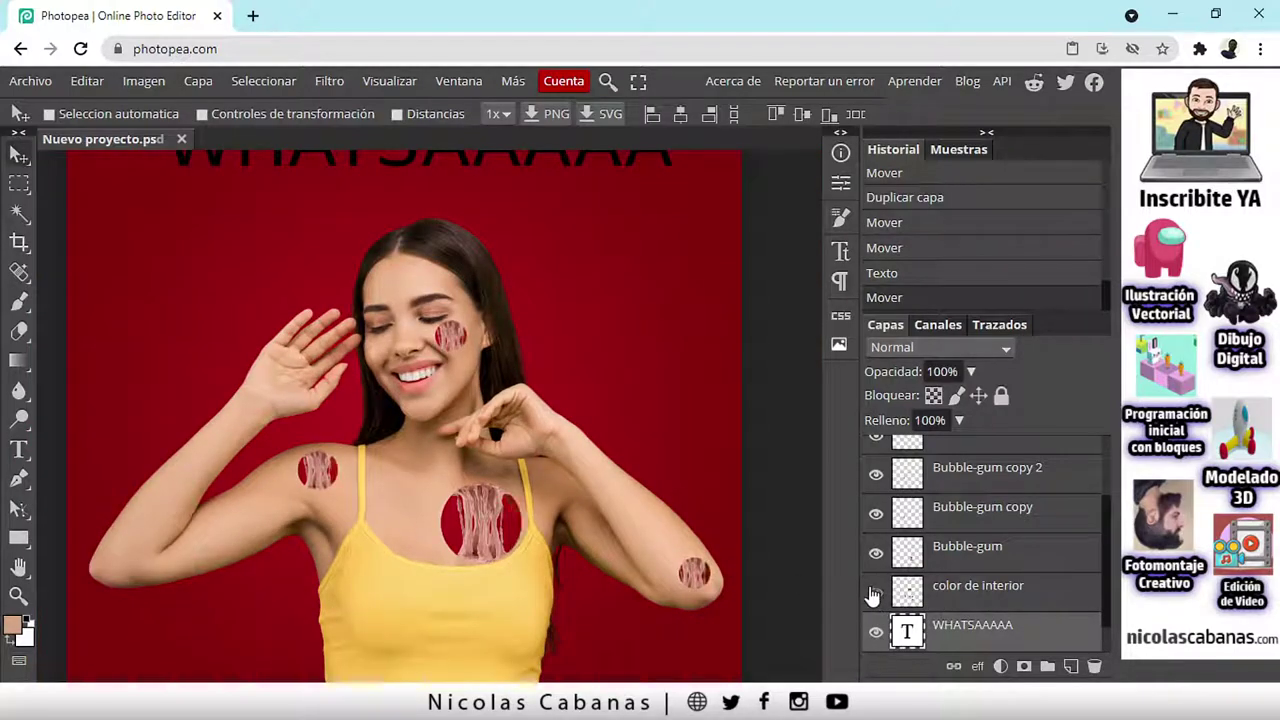
Step: Hide the Bubble-gum layer and all four of its copies so the holes are empty
{"action": "left_click", "coordinate": [876, 553]}
{"action": "left_click", "coordinate": [876, 513]}
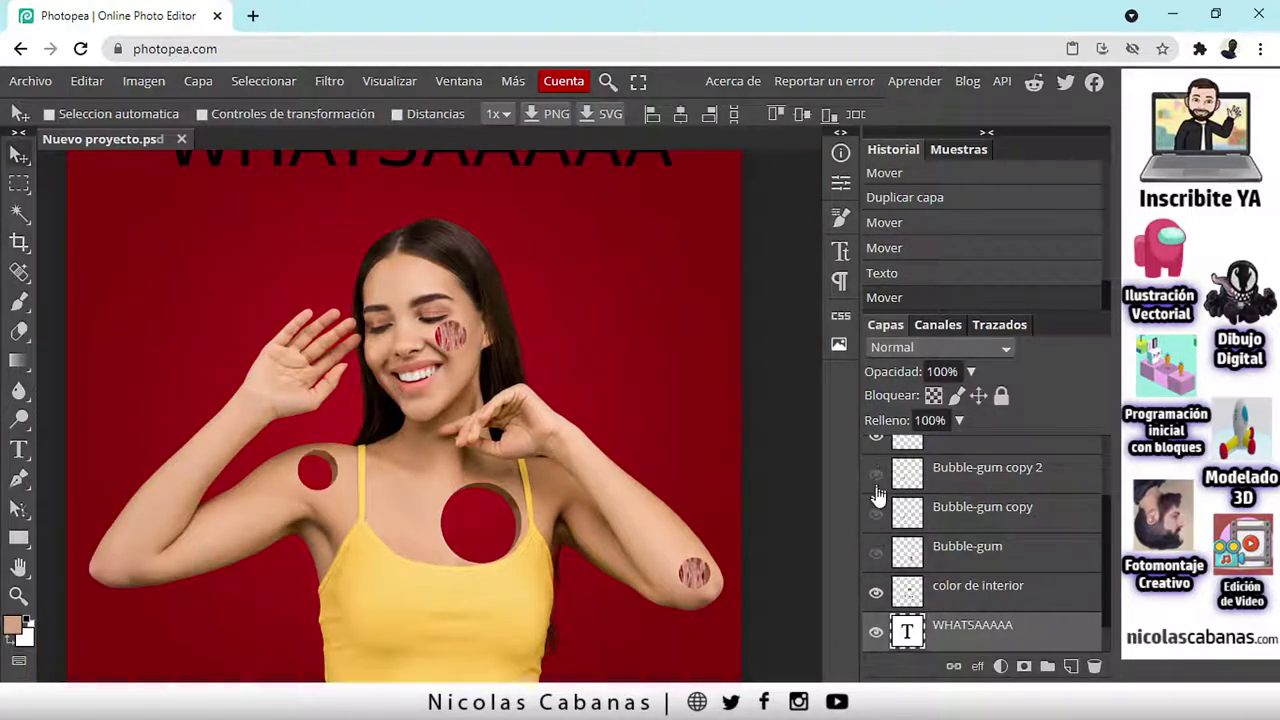
{"action": "left_click", "coordinate": [876, 474]}
{"action": "scroll", "coordinate": [876, 480], "scroll_direction": "up", "scroll_amount": 3}
{"action": "left_click", "coordinate": [876, 528]}
{"action": "left_click", "coordinate": [875, 495]}
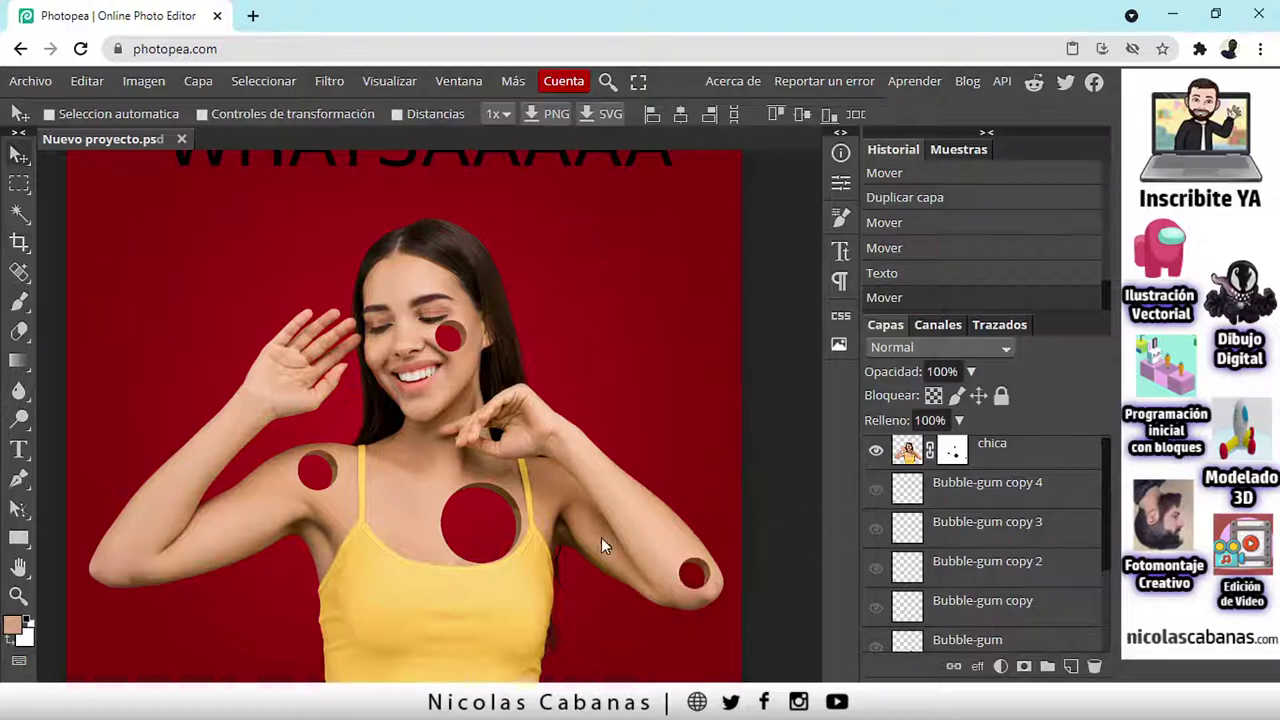
{"action": "scroll", "coordinate": [485, 530], "scroll_direction": "down", "scroll_amount": 2}
{"action": "scroll", "coordinate": [457, 574], "scroll_direction": "up", "scroll_amount": 2}
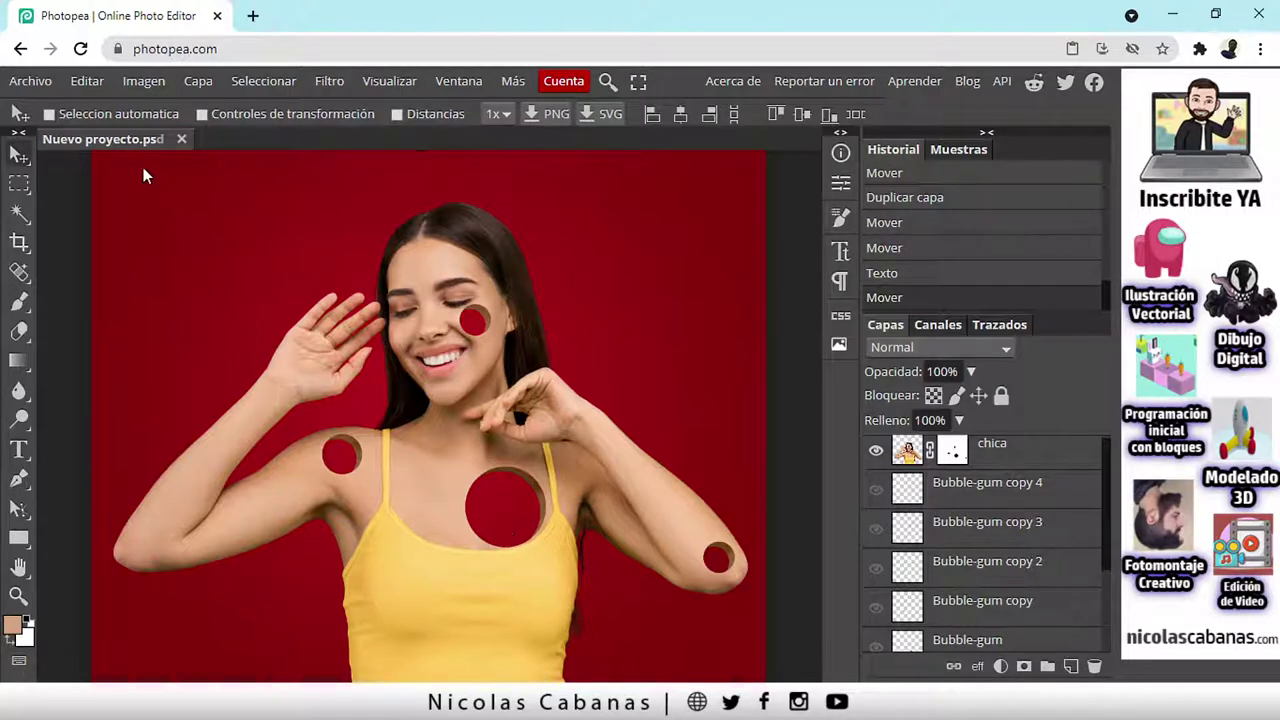
Step: Place the image chica 01.jpg from the Proyectos Photopea folder into the composition
{"action": "left_click", "coordinate": [32, 83]}
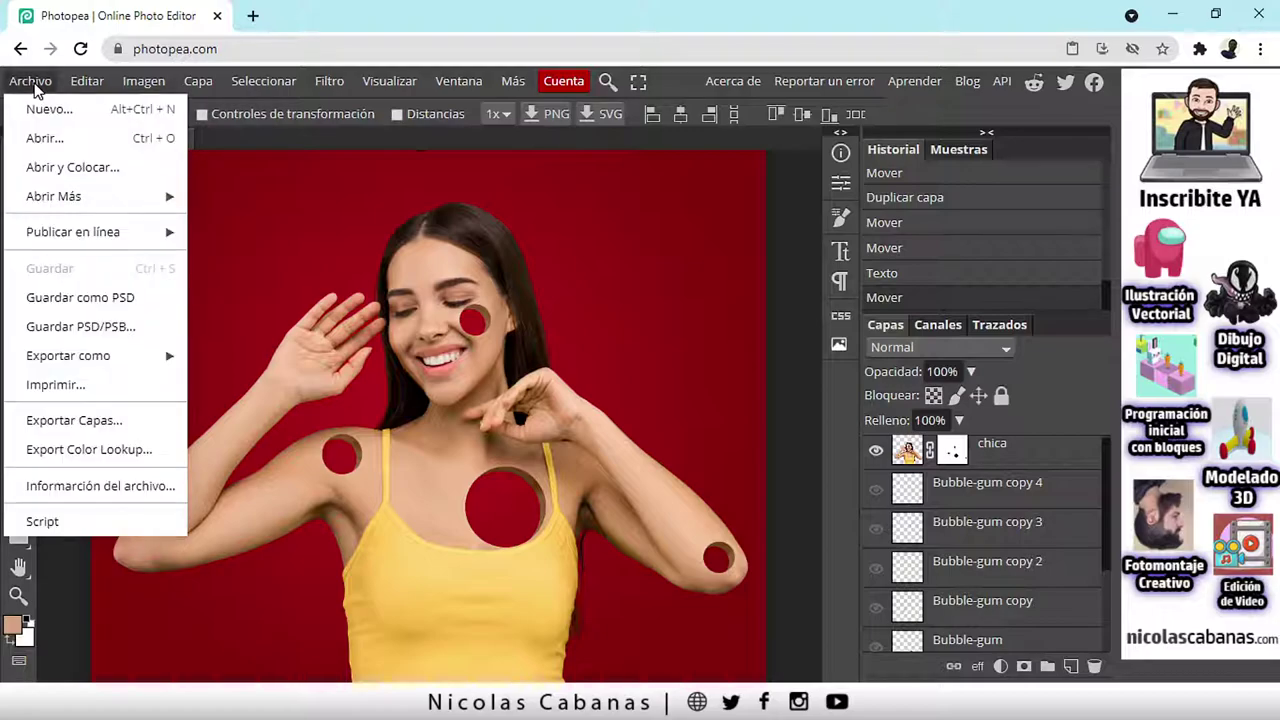
{"action": "left_click", "coordinate": [65, 172]}
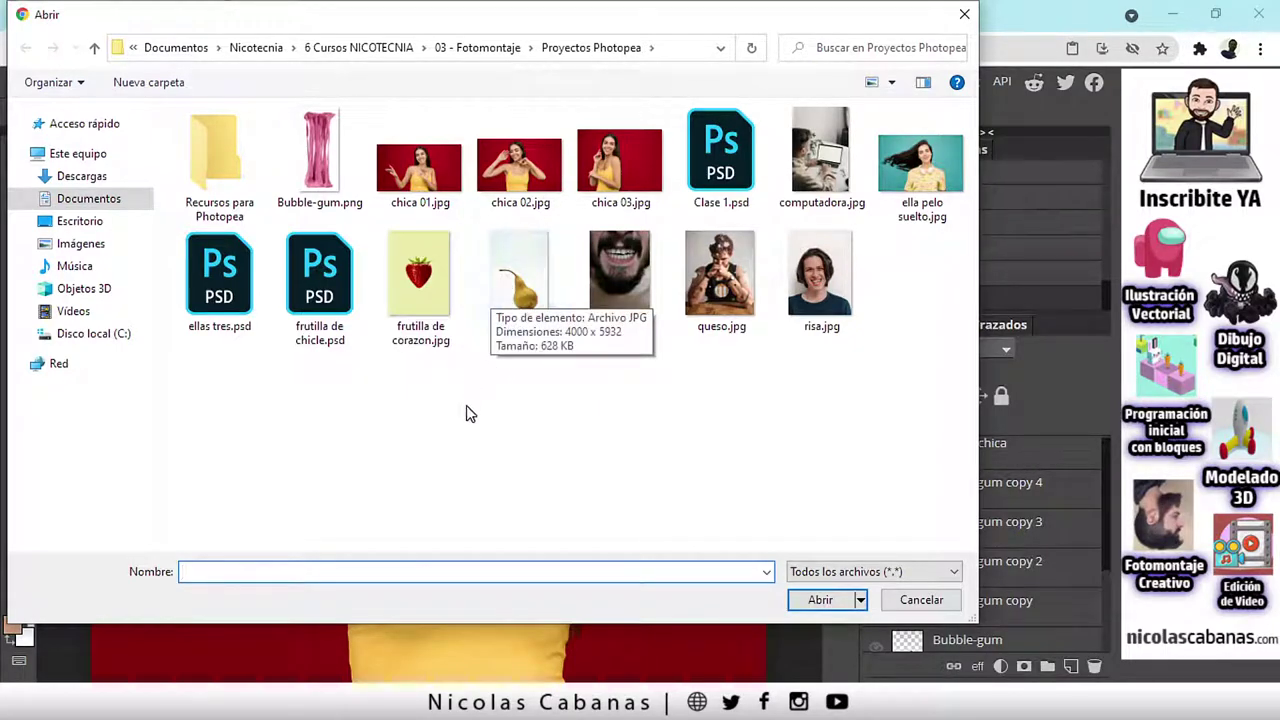
{"action": "left_click", "coordinate": [420, 165]}
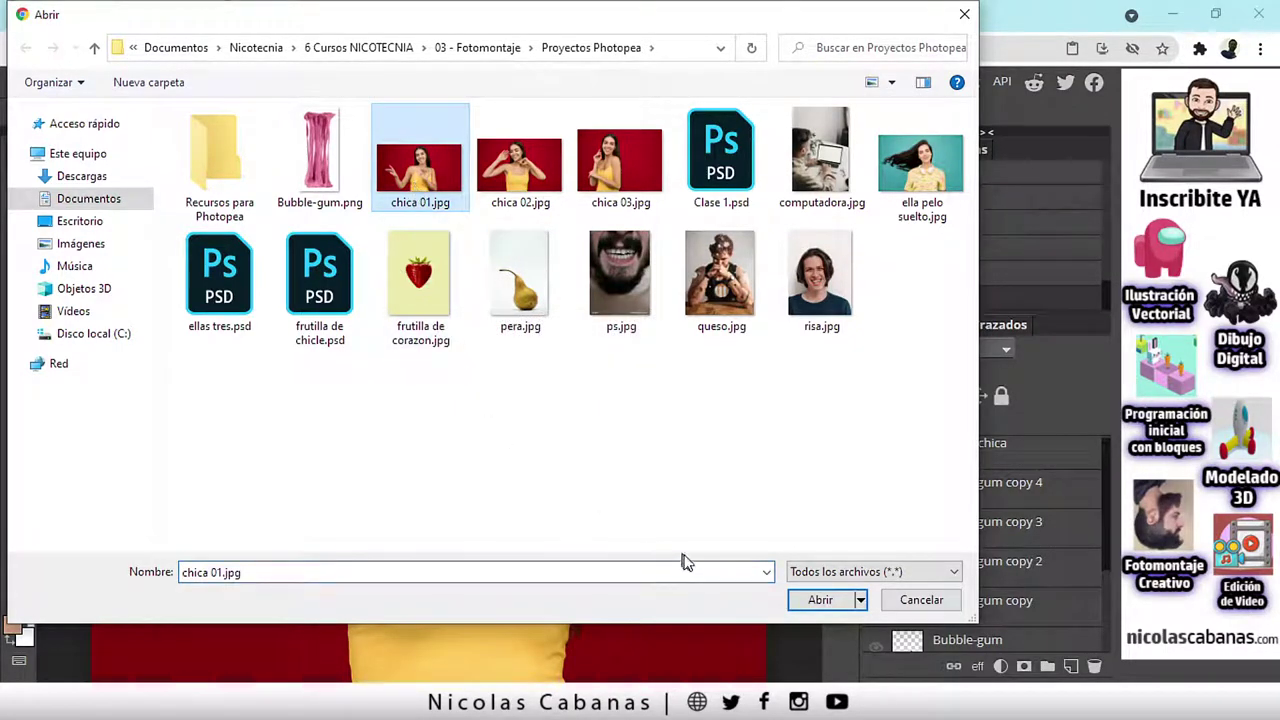
{"action": "left_click", "coordinate": [821, 599]}
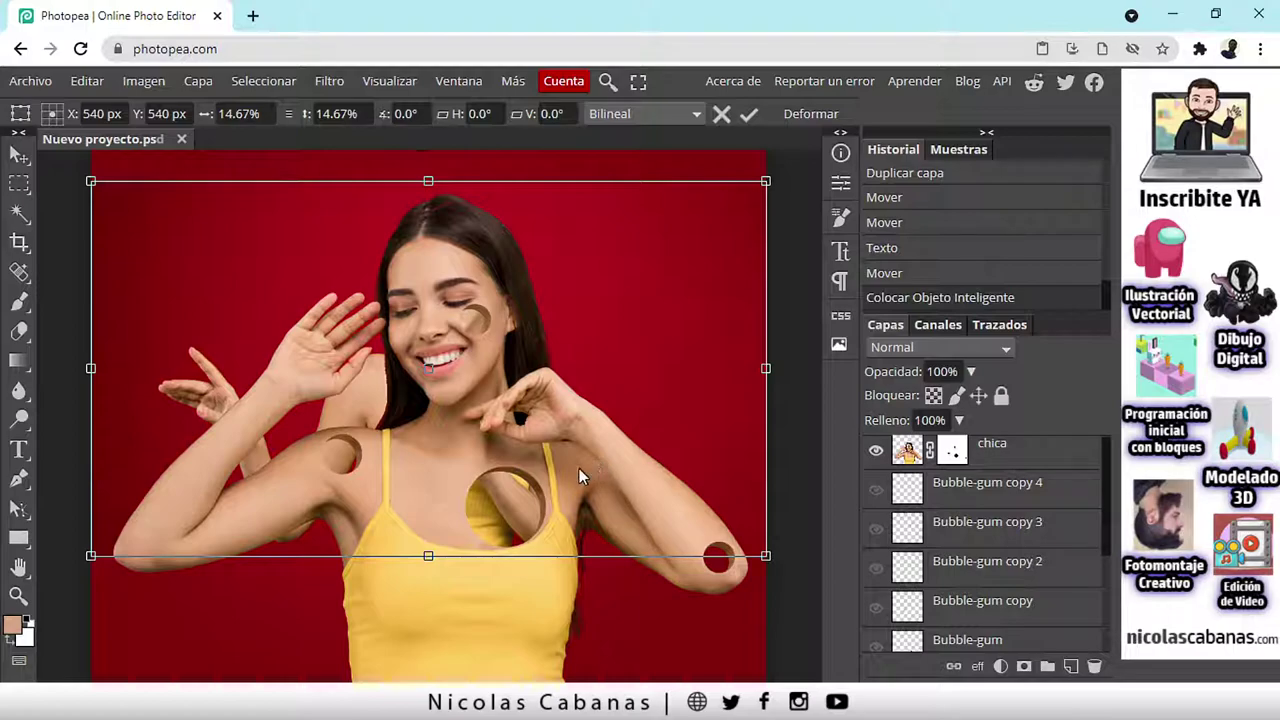
Step: Scale the placed chica 01 photo to about 3.44%, position it inside the chest hole, and apply the transformation
{"action": "left_click_drag", "start_coordinate": [91, 181], "coordinate": [626, 480]}
{"action": "left_click_drag", "start_coordinate": [757, 533], "coordinate": [561, 516]}
{"action": "scroll", "coordinate": [496, 520], "scroll_direction": "up", "scroll_amount": 2}
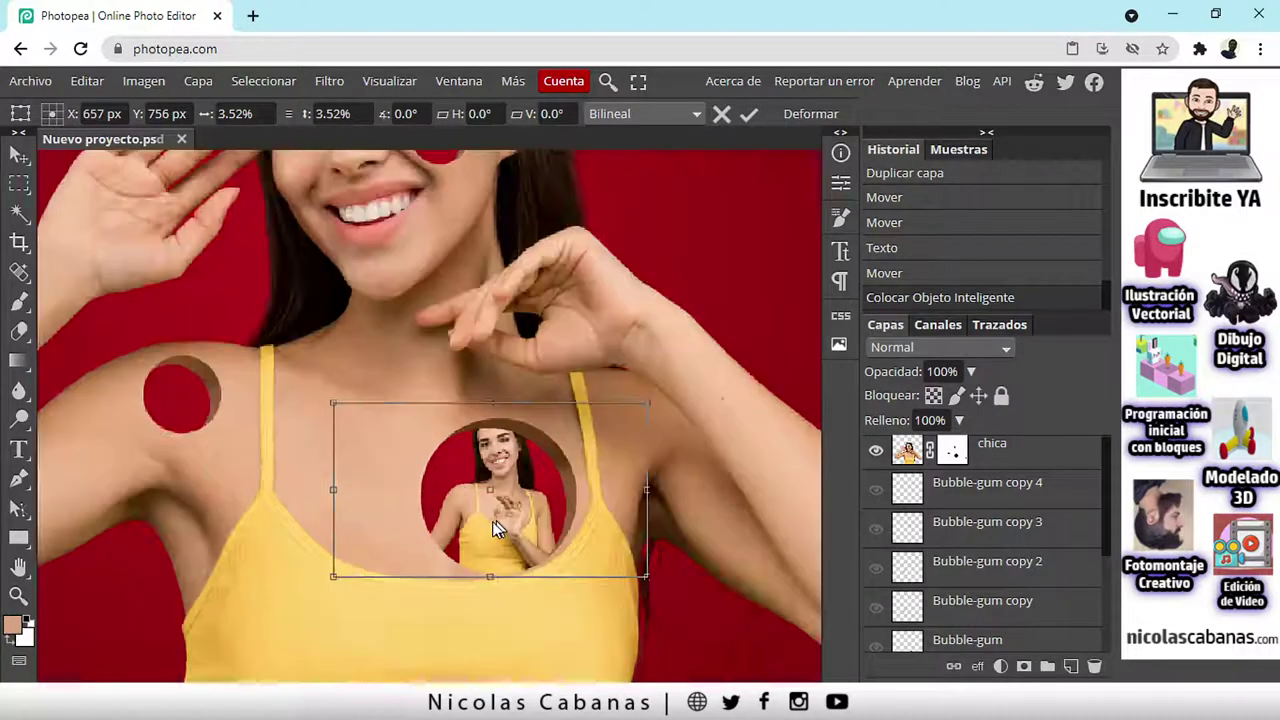
{"action": "scroll", "coordinate": [496, 520], "scroll_direction": "up", "scroll_amount": 1}
{"action": "left_click_drag", "start_coordinate": [248, 343], "coordinate": [323, 408]}
{"action": "left_click_drag", "start_coordinate": [427, 528], "coordinate": [390, 529]}
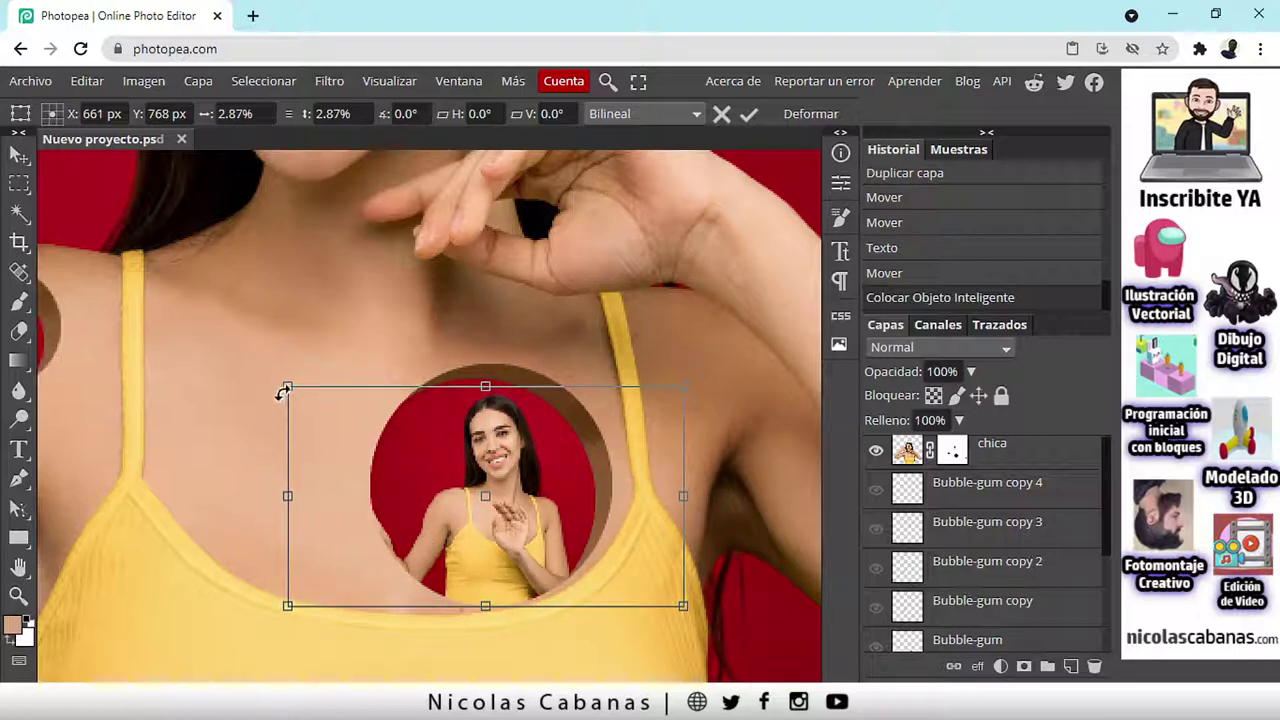
{"action": "left_click_drag", "start_coordinate": [285, 389], "coordinate": [209, 349]}
{"action": "left_click_drag", "start_coordinate": [457, 480], "coordinate": [476, 469]}
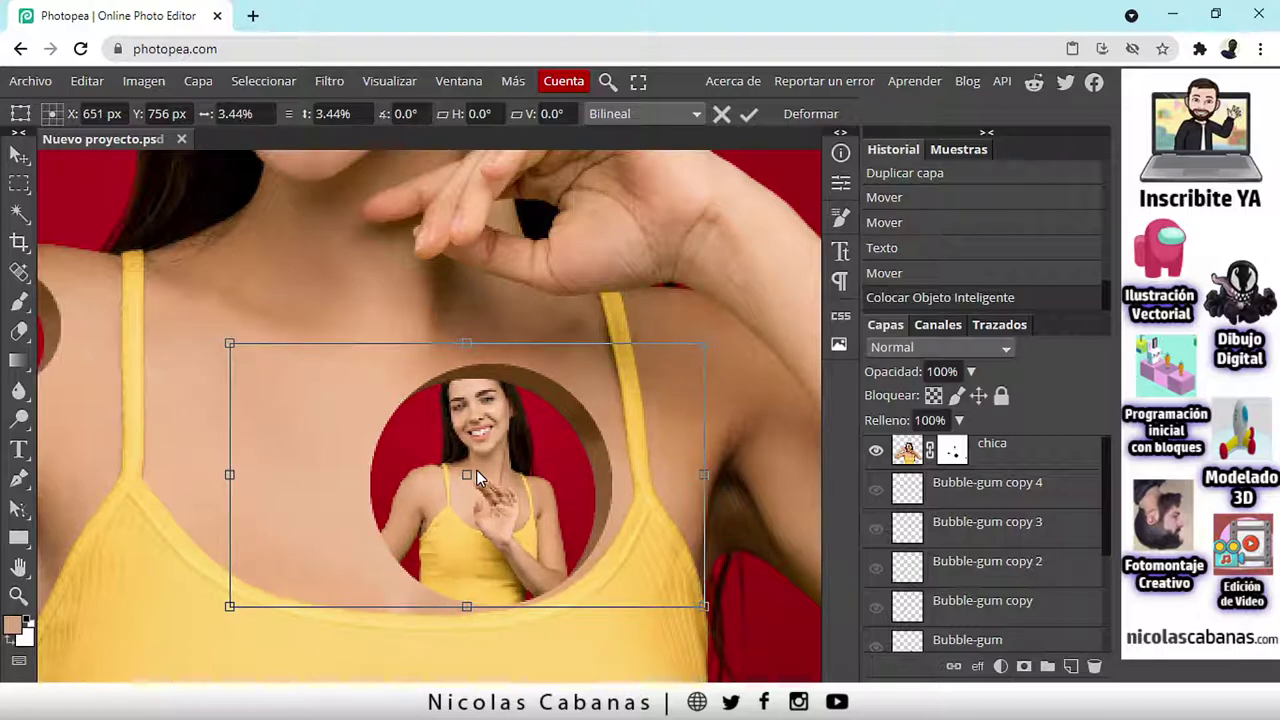
{"action": "key", "text": "Return"}
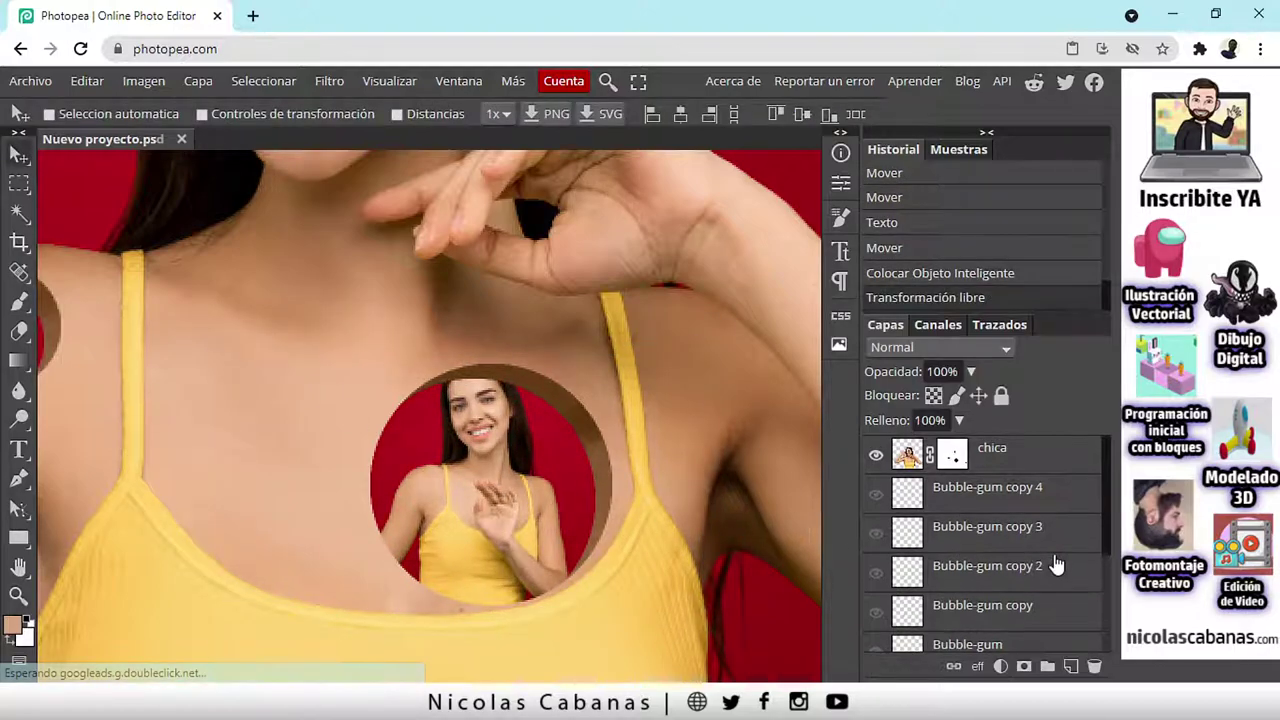
Step: Move the chica 01 layer to the top of the layer stack, above the chica layer
{"action": "scroll", "coordinate": [1003, 571], "scroll_direction": "down", "scroll_amount": 3}
{"action": "left_click_drag", "start_coordinate": [984, 572], "coordinate": [977, 457]}
{"action": "scroll", "coordinate": [977, 500], "scroll_direction": "up", "scroll_amount": 2}
{"action": "left_click_drag", "start_coordinate": [980, 549], "coordinate": [950, 457]}
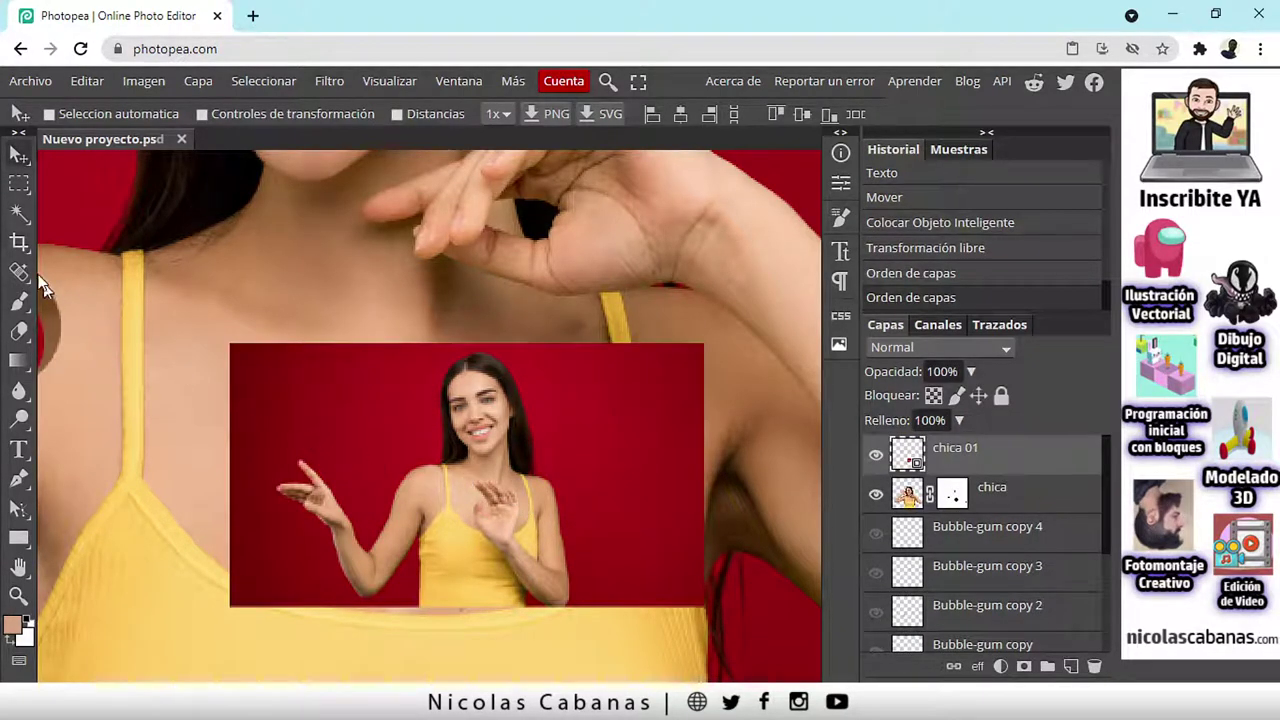
Step: Rasterize the chica 01 layer for Magic Wand editing
{"action": "left_click", "coordinate": [19, 213]}
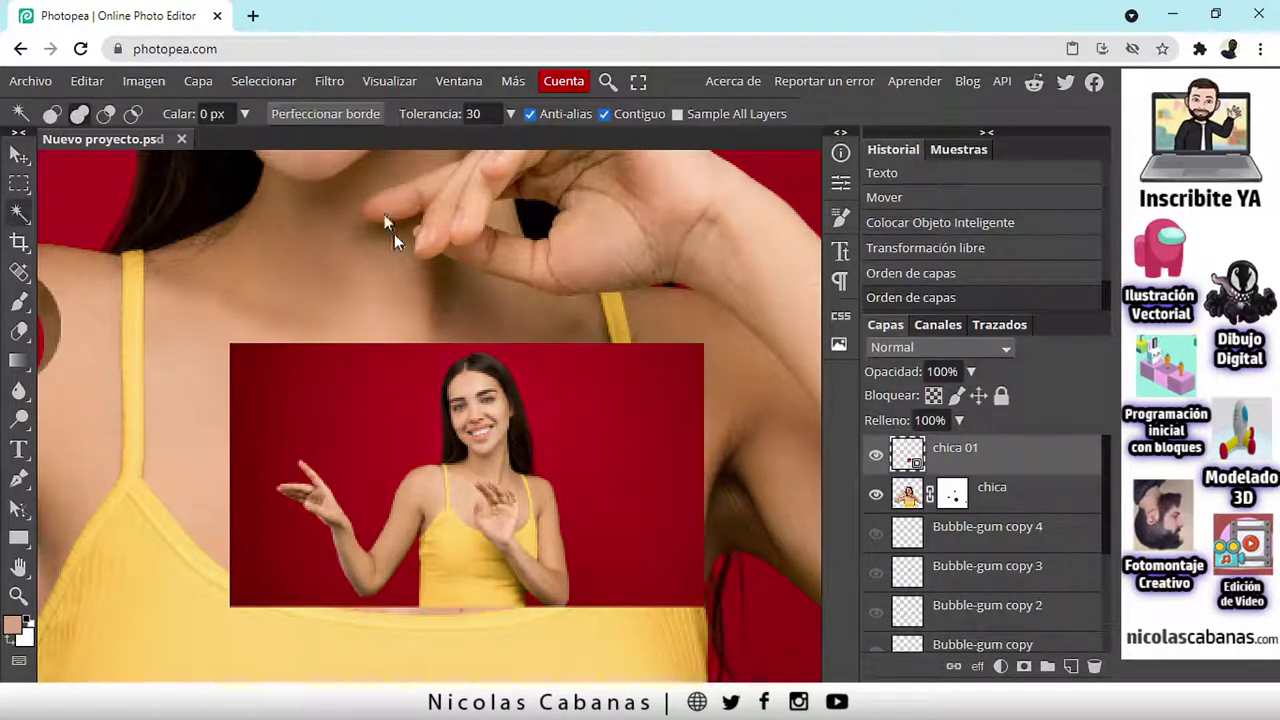
{"action": "right_click", "coordinate": [1005, 446]}
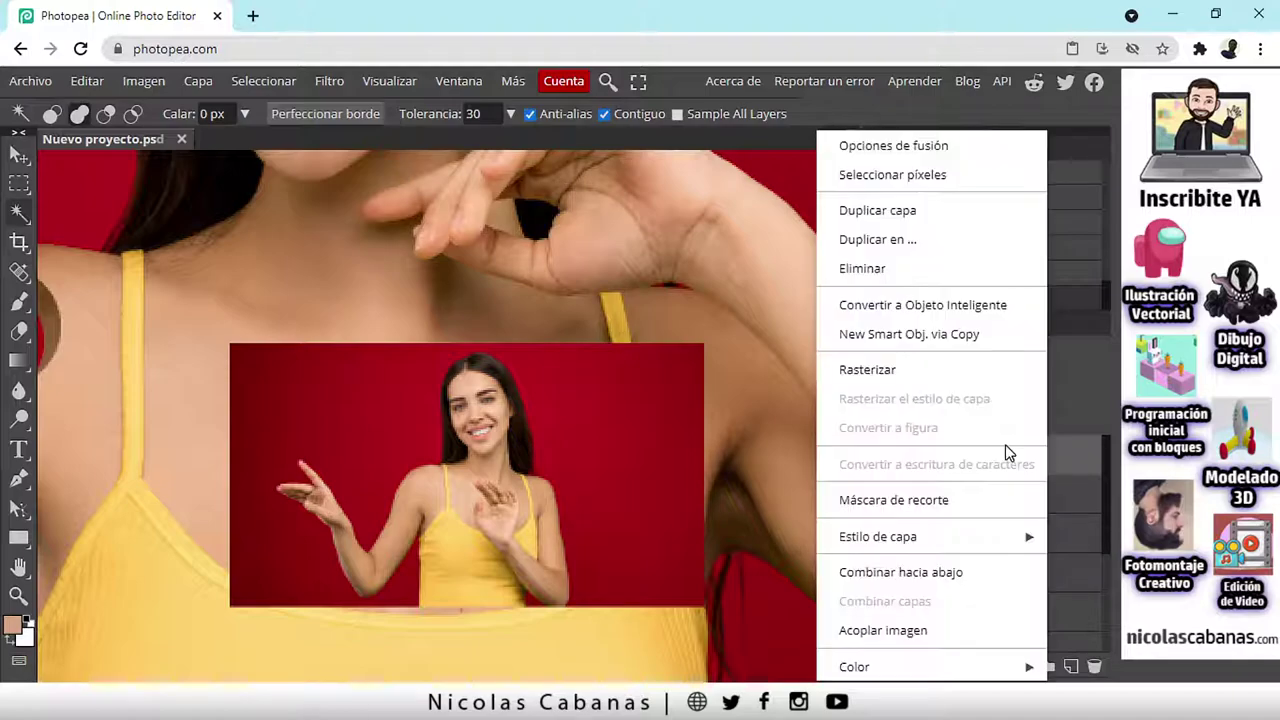
{"action": "left_click", "coordinate": [967, 370]}
Step: Try to delete the red background of chica 01 using Magic Wand selections with 0 px feather and tolerance 30
{"action": "left_click", "coordinate": [284, 552]}
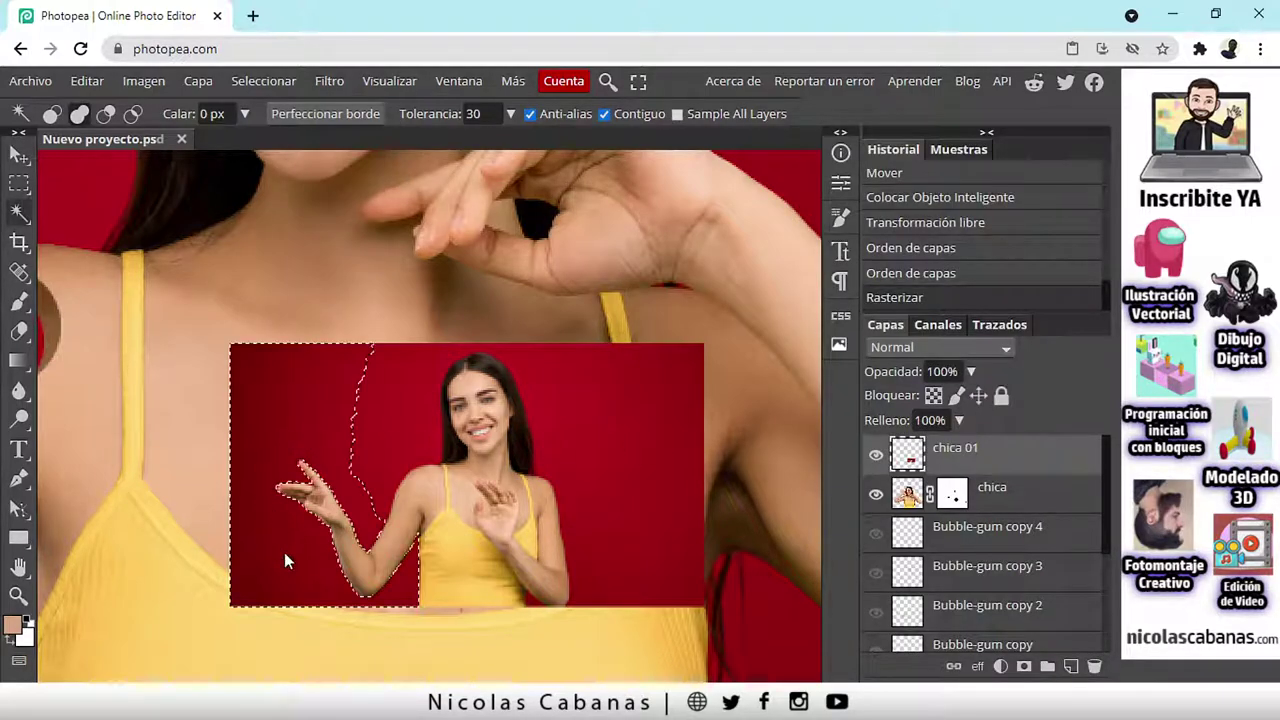
{"action": "left_click", "coordinate": [407, 457]}
{"action": "left_click", "coordinate": [701, 358], "text": "shift"}
{"action": "left_click", "coordinate": [531, 600], "text": "shift"}
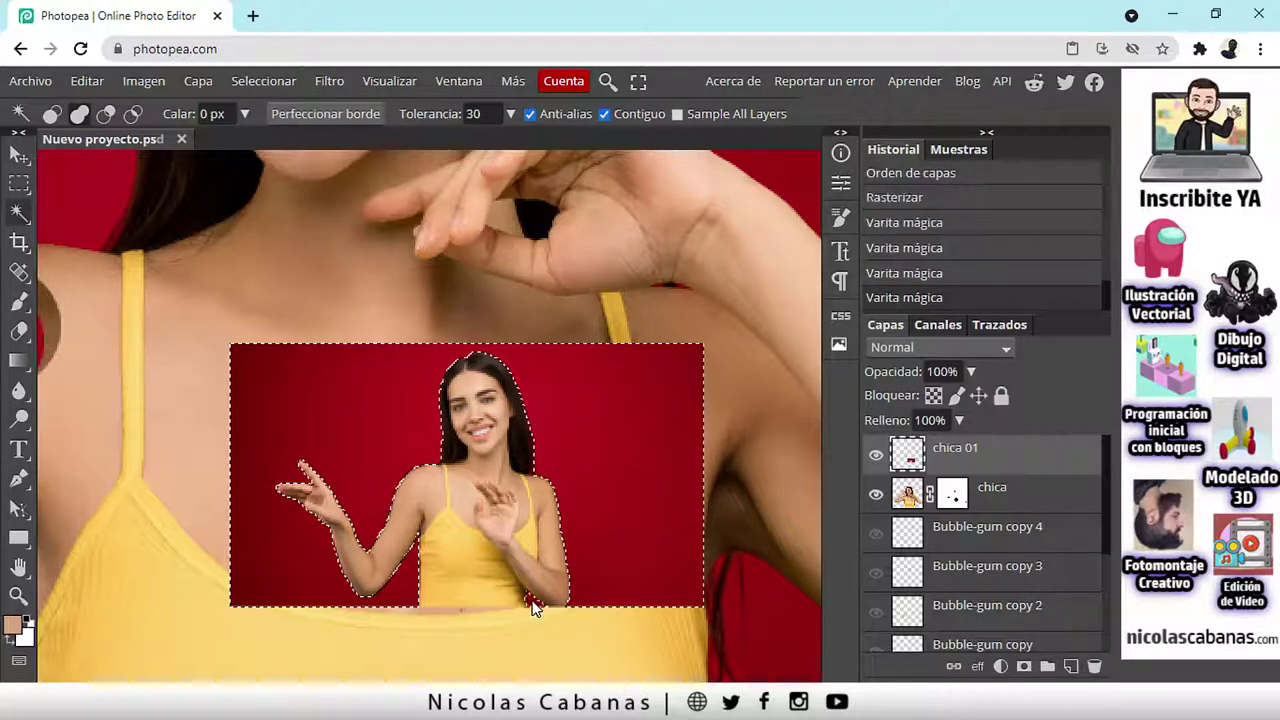
{"action": "key", "text": "Delete"}
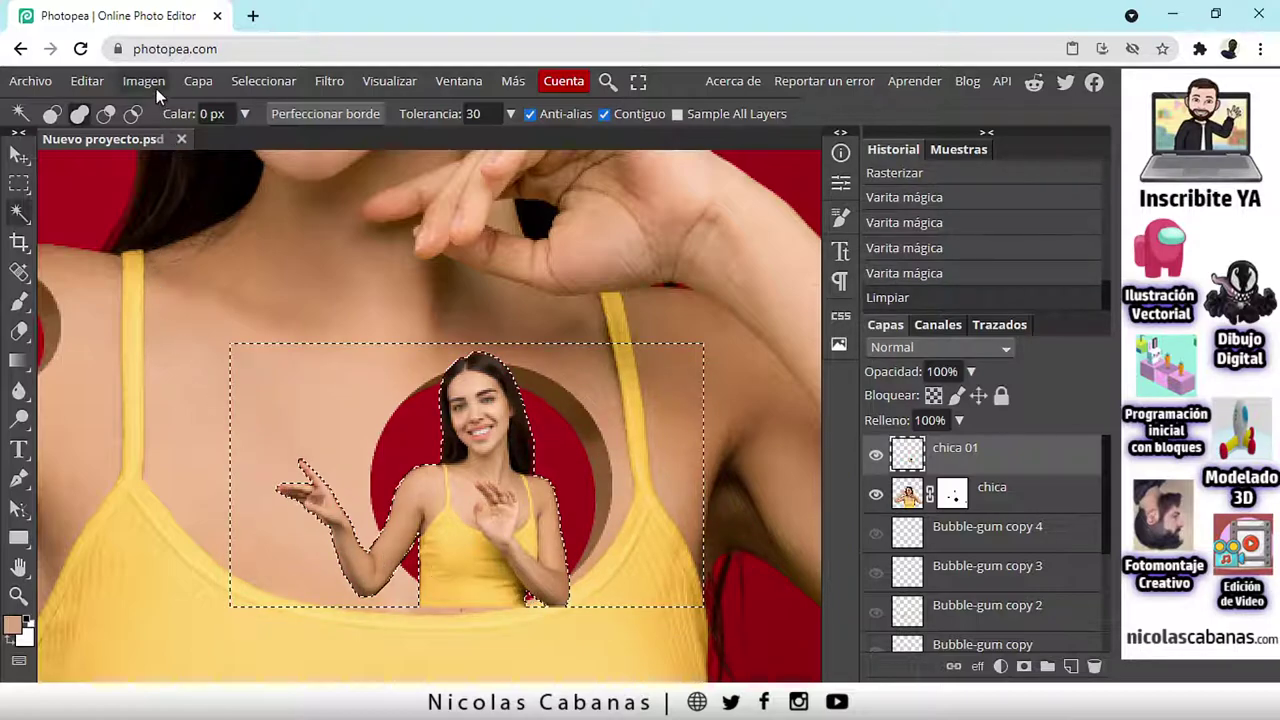
Step: Undo the background deletion on chica 01 and clear the remaining selection
{"action": "scroll", "coordinate": [340, 588], "scroll_direction": "up", "scroll_amount": 5}
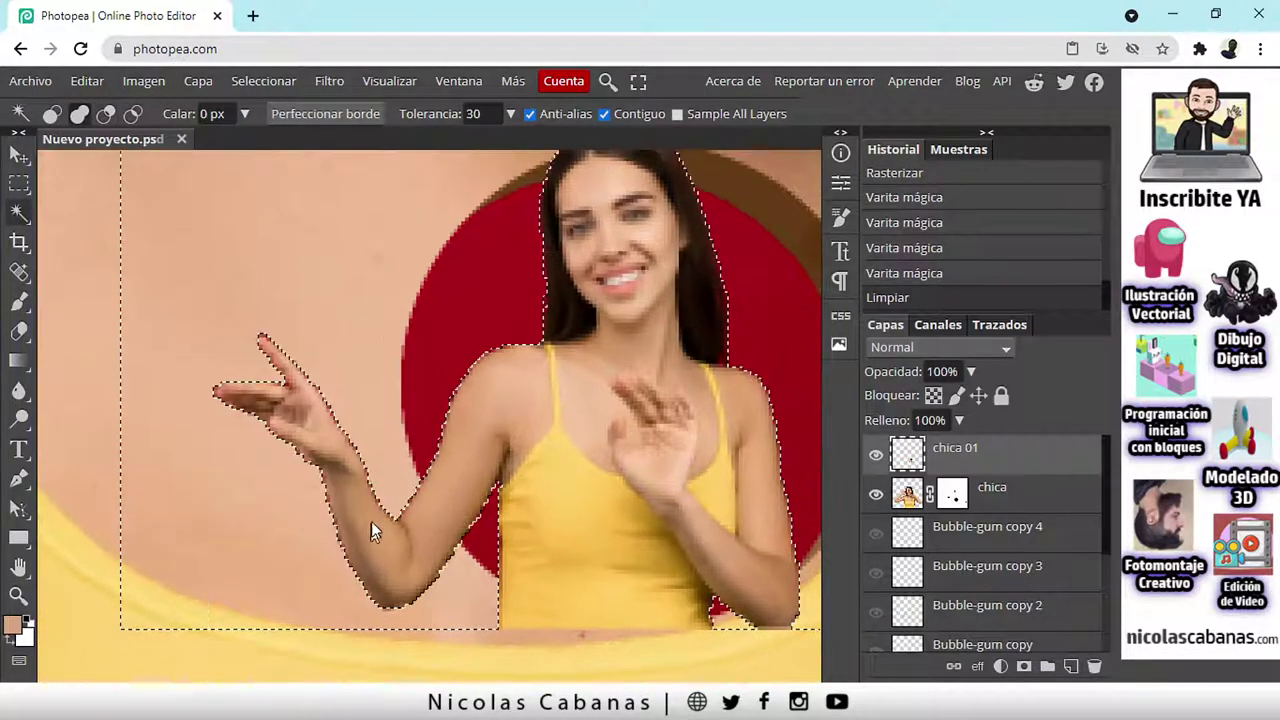
{"action": "scroll", "coordinate": [360, 502], "scroll_direction": "up", "scroll_amount": 1}
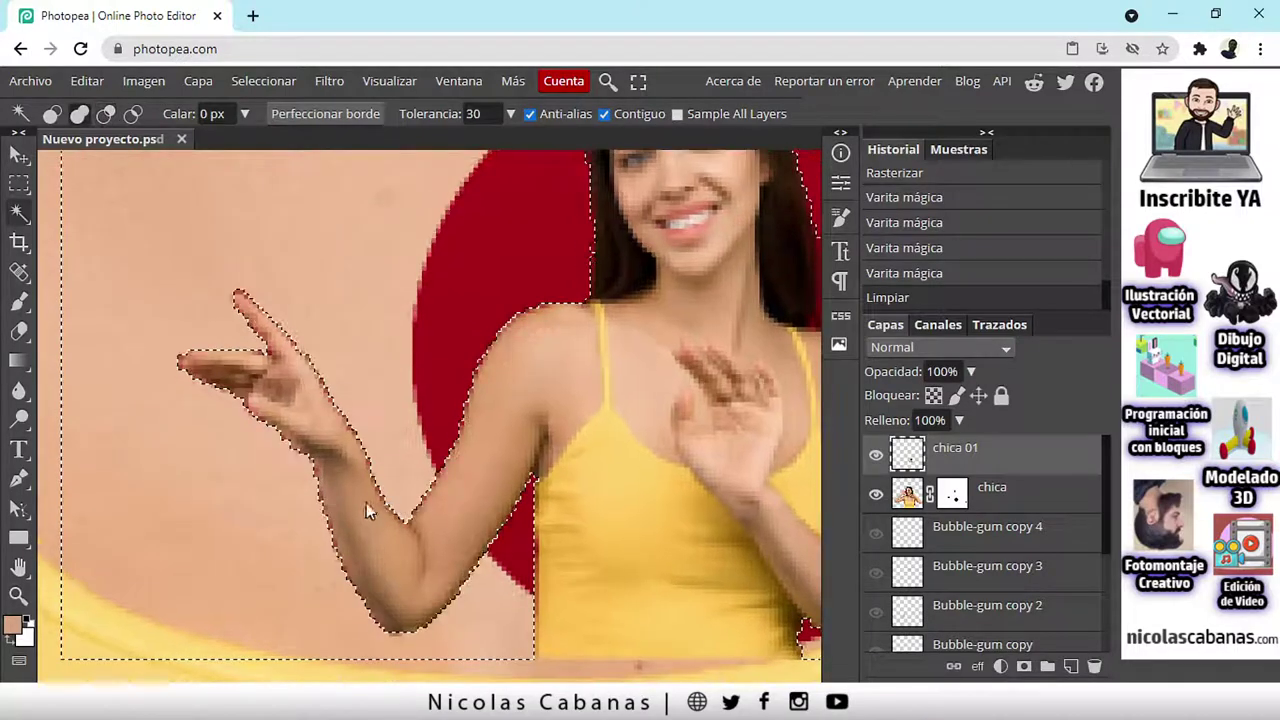
{"action": "key", "text": "ctrl+z"}
{"action": "key", "text": "ctrl+z"}
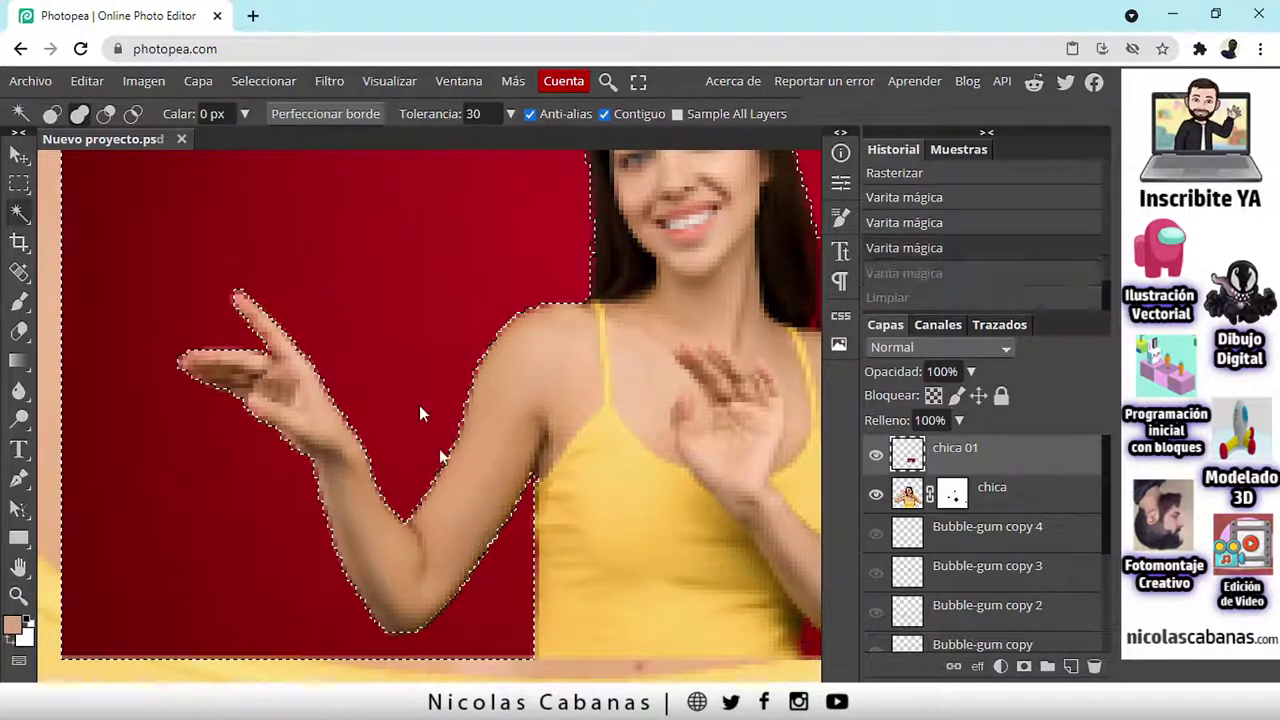
{"action": "left_click", "coordinate": [298, 80]}
{"action": "left_click", "coordinate": [282, 137]}
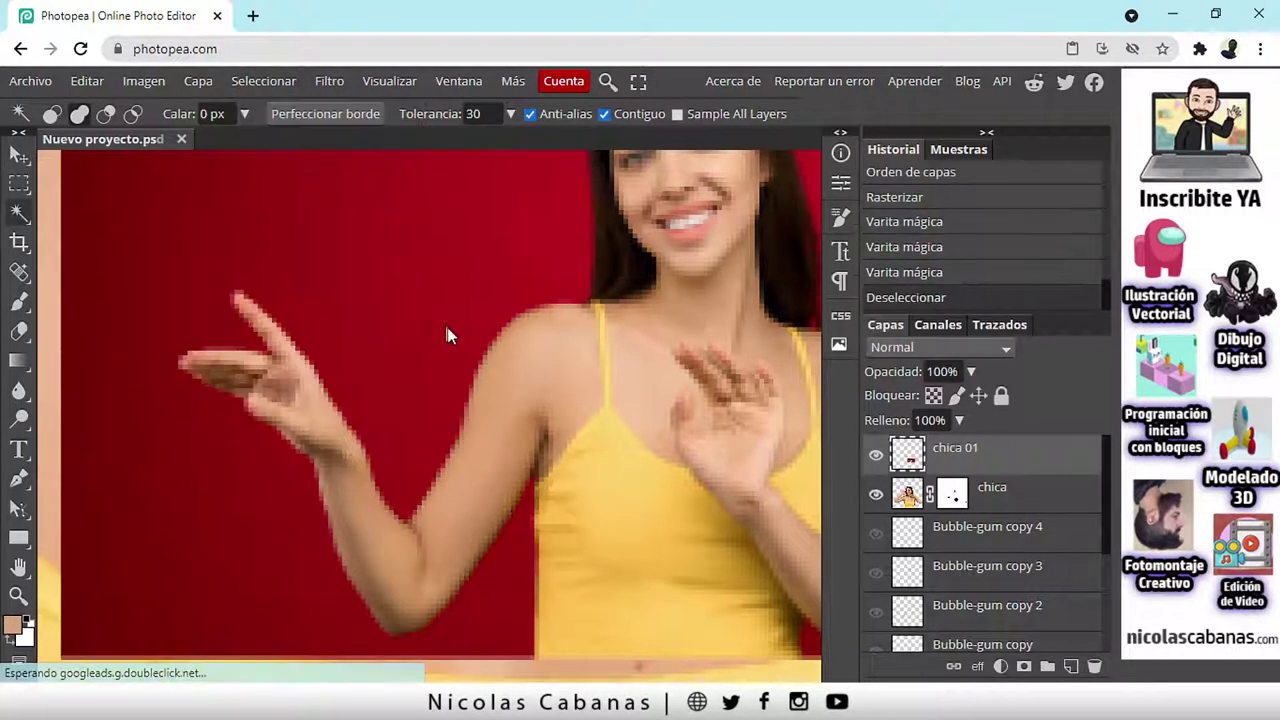
Step: Try to delete the red background around the miniature woman with a 2 px Magic Wand feather, and revert the attempt
{"action": "scroll", "coordinate": [460, 352], "scroll_direction": "down", "scroll_amount": 4}
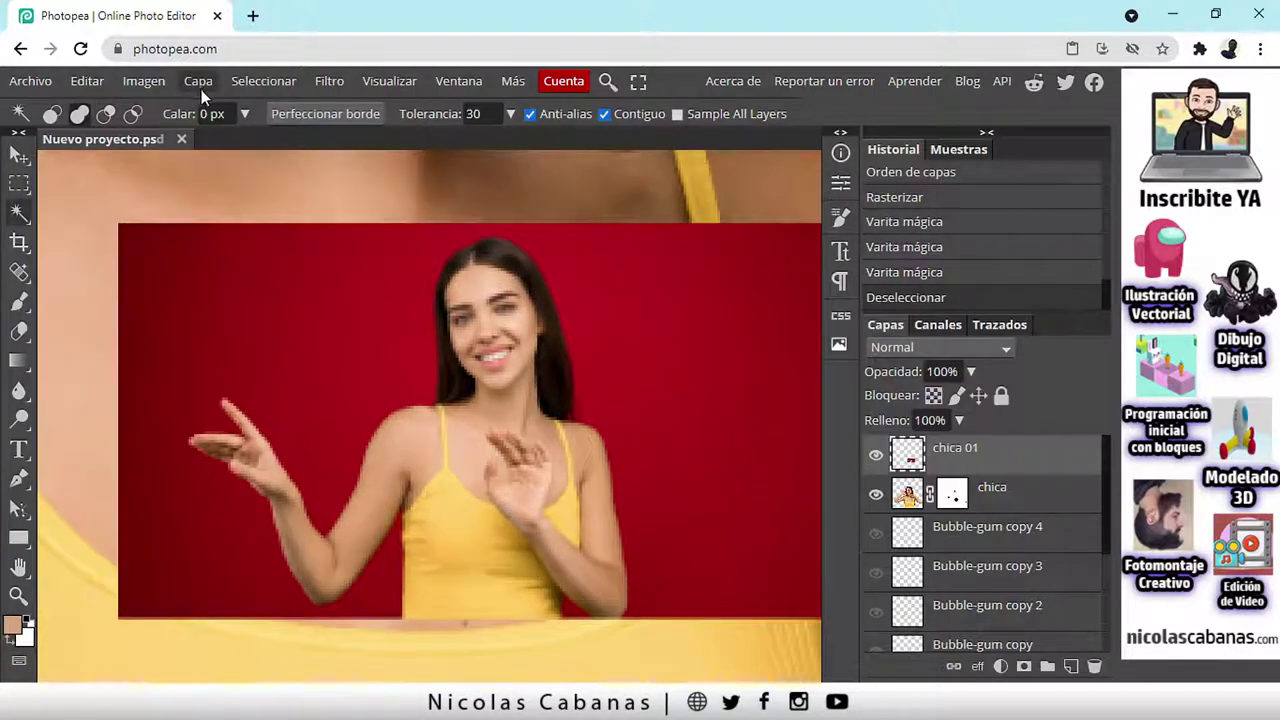
{"action": "left_click", "coordinate": [206, 110]}
{"action": "type", "text": "2"}
{"action": "left_click", "coordinate": [220, 545]}
{"action": "left_click", "coordinate": [422, 400]}
{"action": "left_click", "coordinate": [556, 614]}
{"action": "left_click", "coordinate": [527, 612]}
{"action": "scroll", "coordinate": [527, 612], "scroll_direction": "right", "scroll_amount": 4}
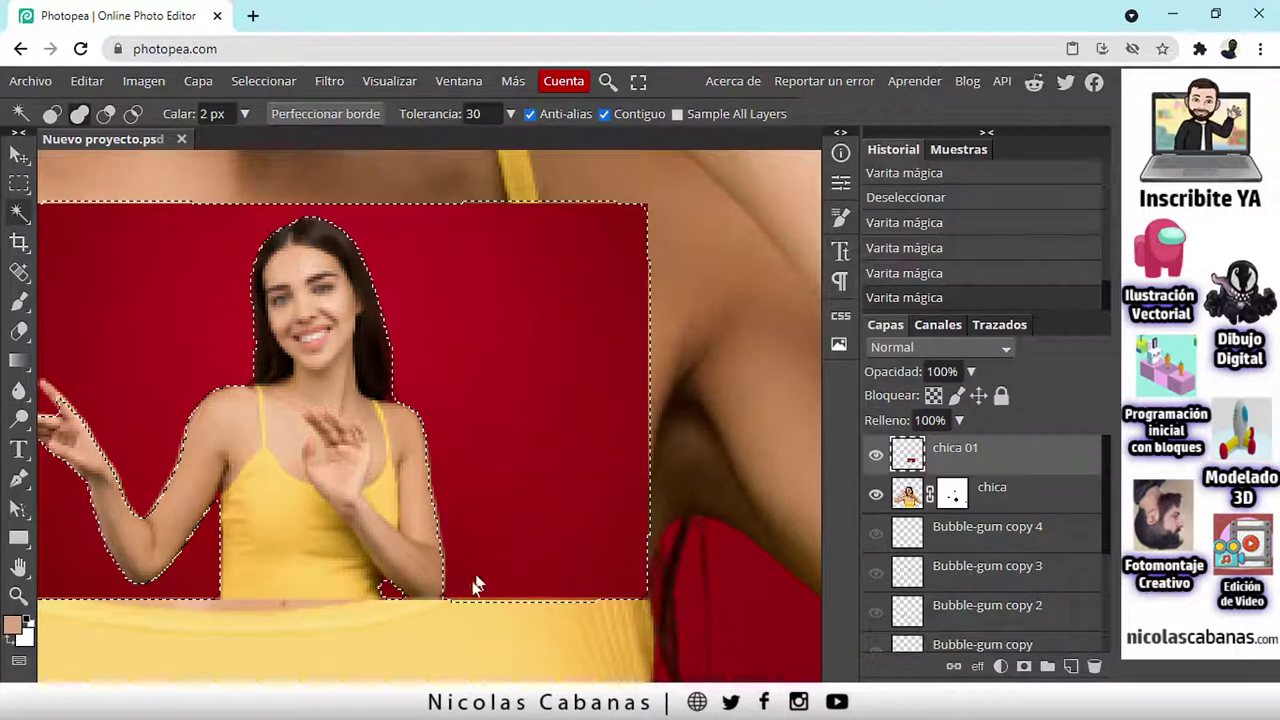
{"action": "left_click", "coordinate": [644, 593]}
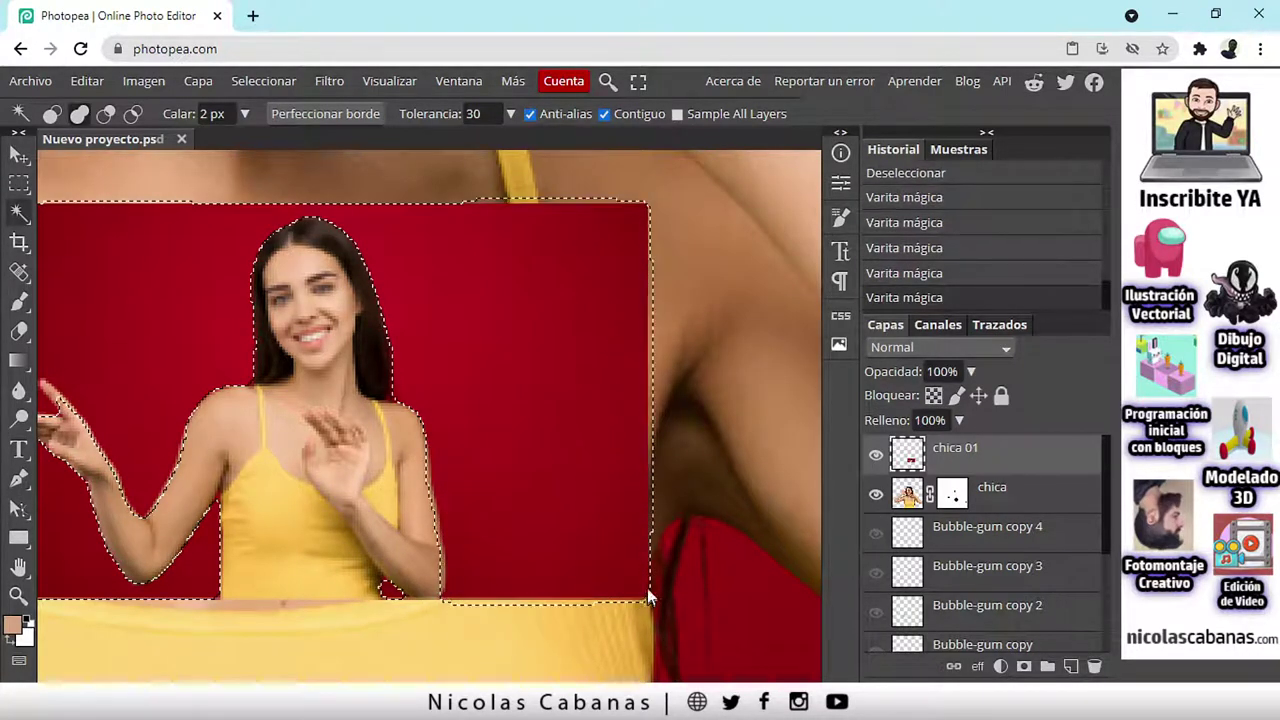
{"action": "scroll", "coordinate": [308, 597], "scroll_direction": "left", "scroll_amount": 2}
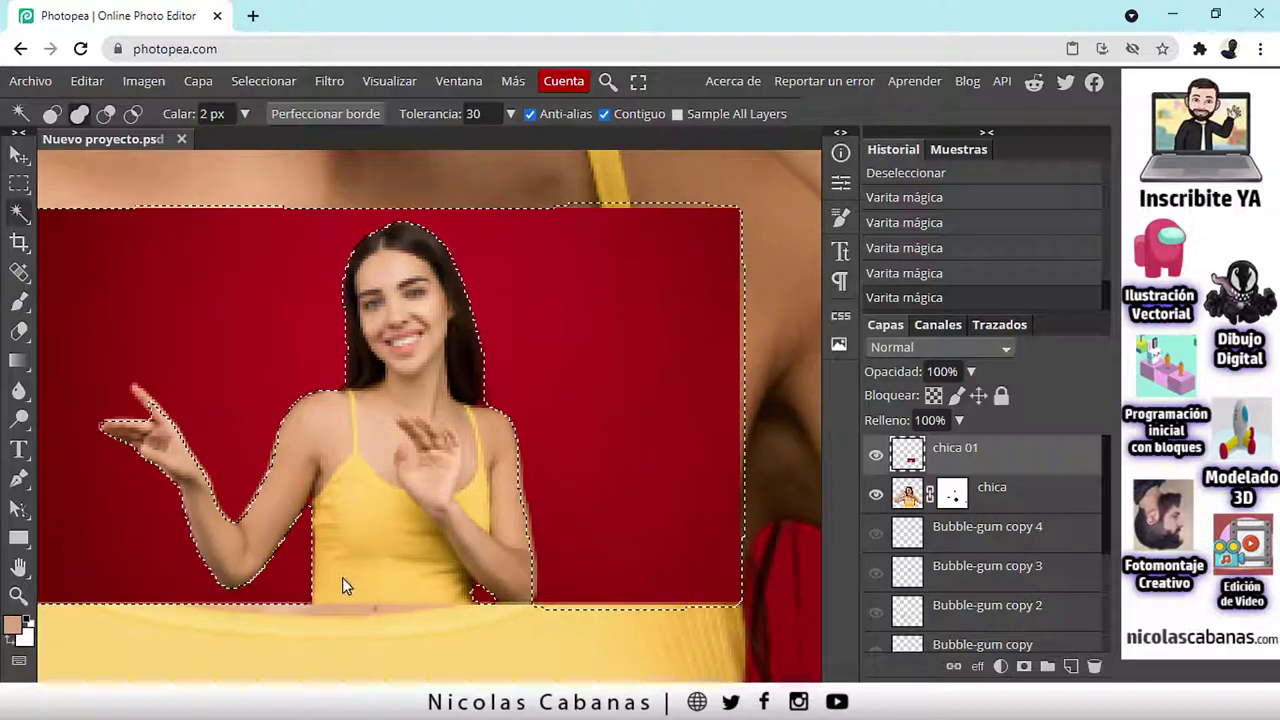
{"action": "key", "text": "Delete"}
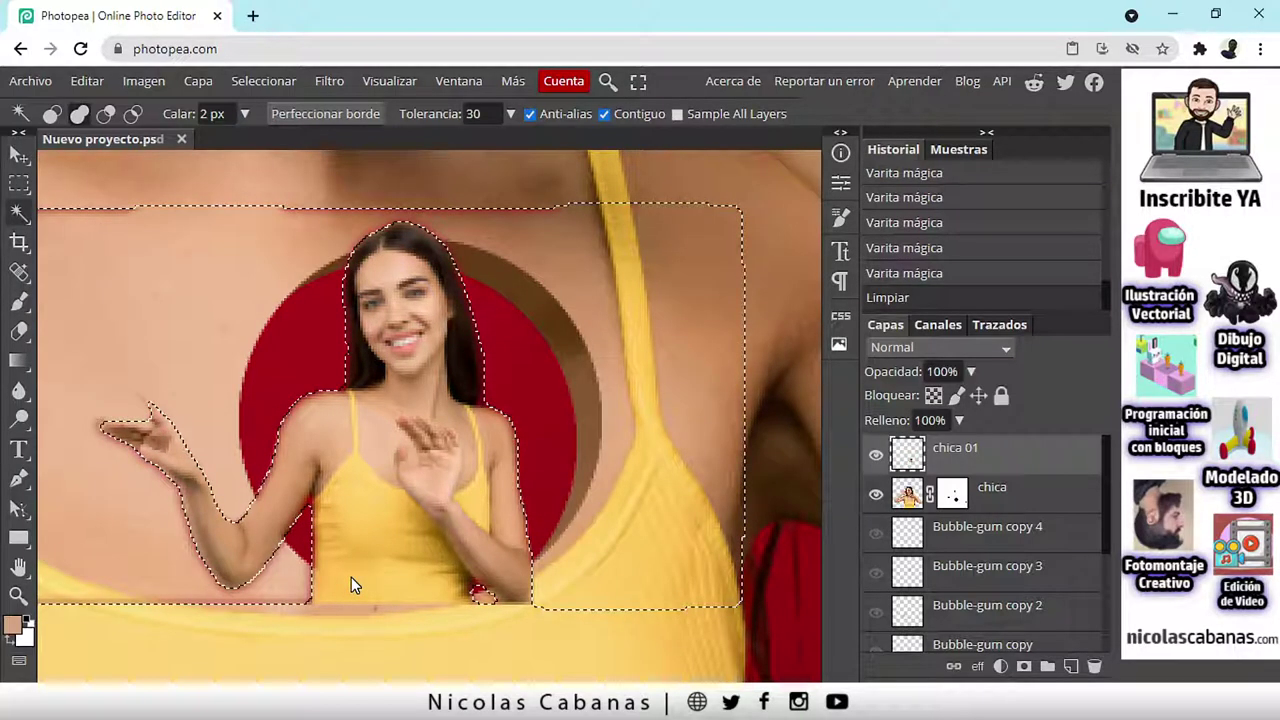
{"action": "key", "text": "ctrl+z"}
{"action": "key", "text": "ctrl+d"}
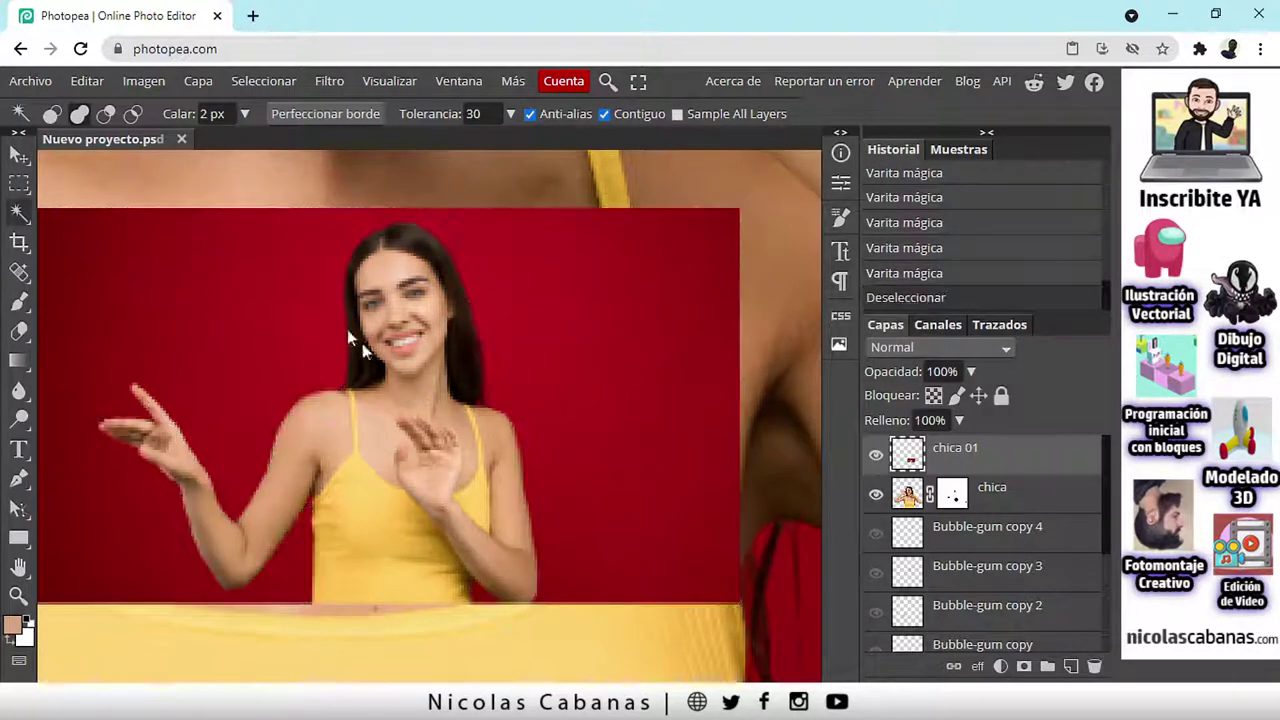
Step: Delete the red background around the miniature woman using Magic Wand selections with a 1 px feather, and clear the selection
{"action": "double_click", "coordinate": [211, 114]}
{"action": "type", "text": "1"}
{"action": "left_click", "coordinate": [133, 576]}
{"action": "left_click", "coordinate": [70, 577]}
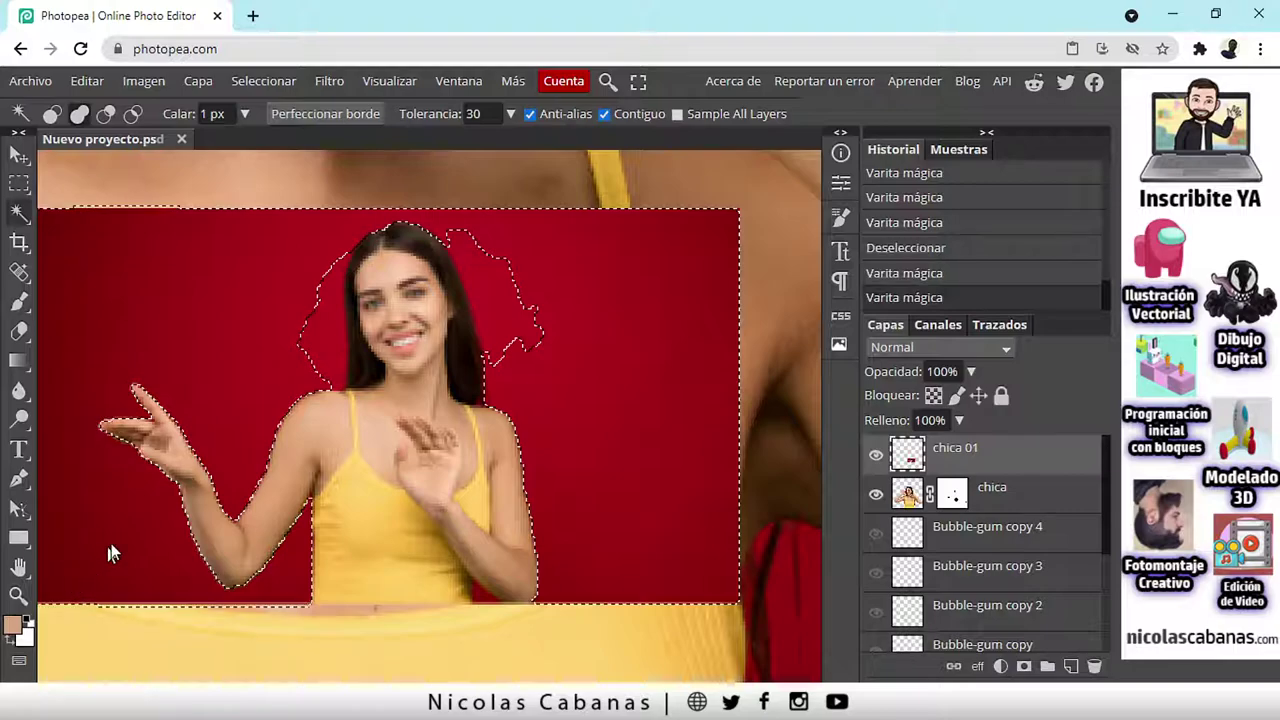
{"action": "left_click", "coordinate": [433, 333]}
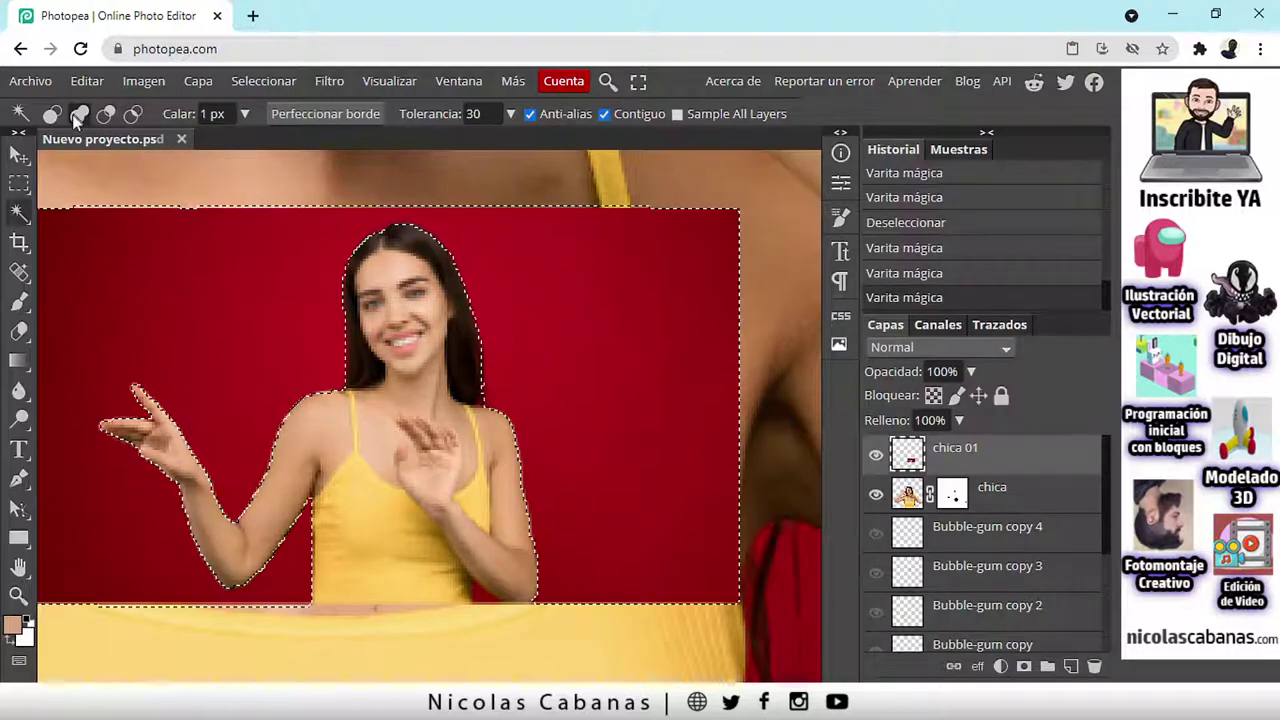
{"action": "left_click", "coordinate": [480, 600]}
{"action": "key", "text": "Delete"}
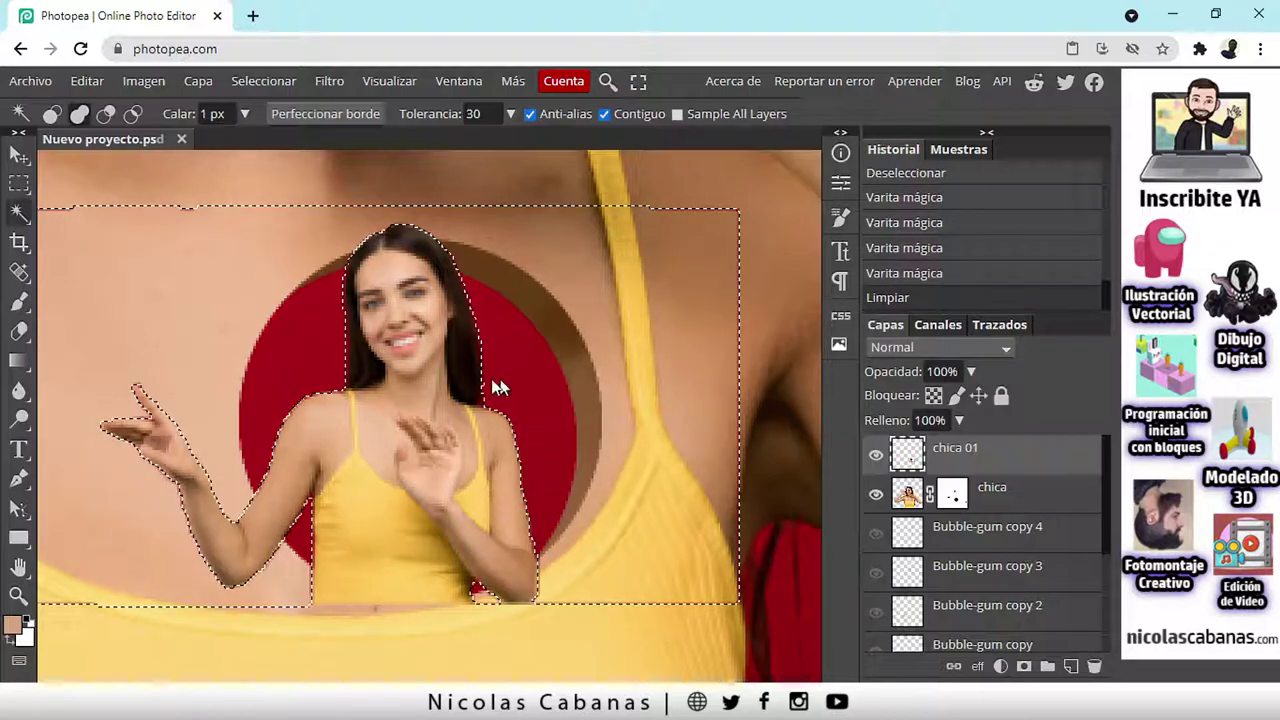
{"action": "left_click", "coordinate": [152, 82]}
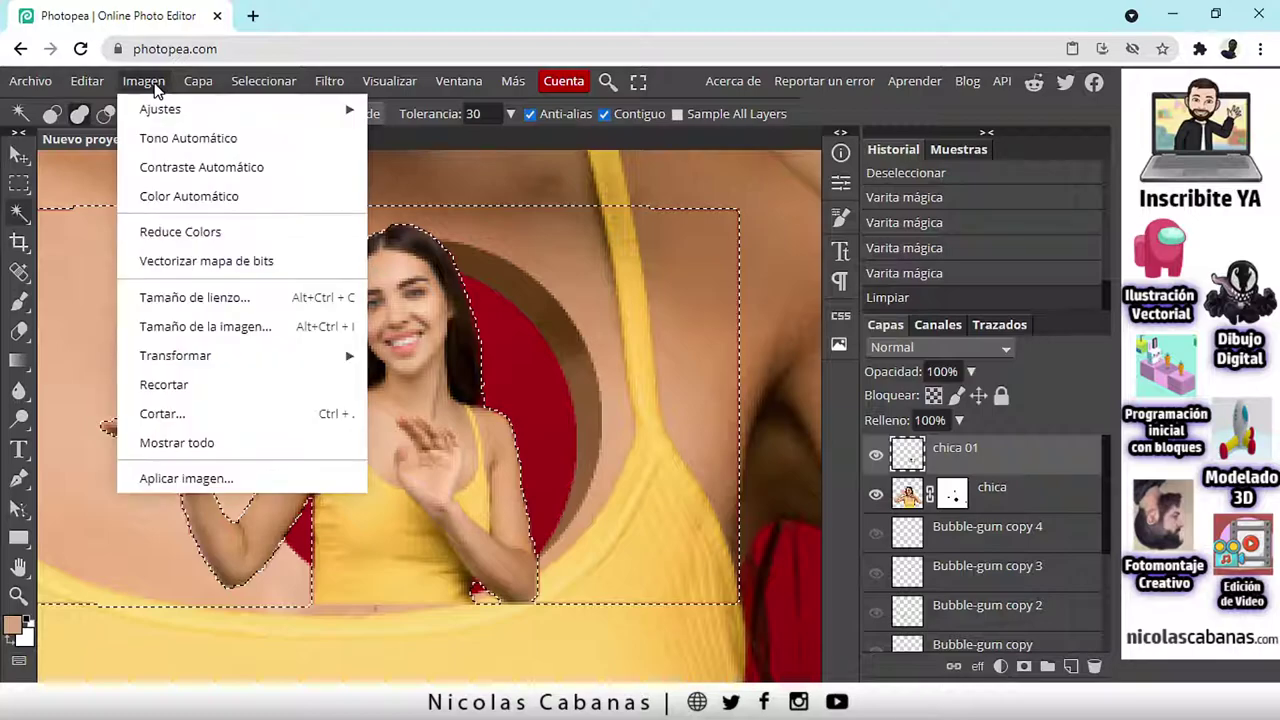
{"action": "mouse_move", "coordinate": [274, 86]}
{"action": "left_click", "coordinate": [288, 137]}
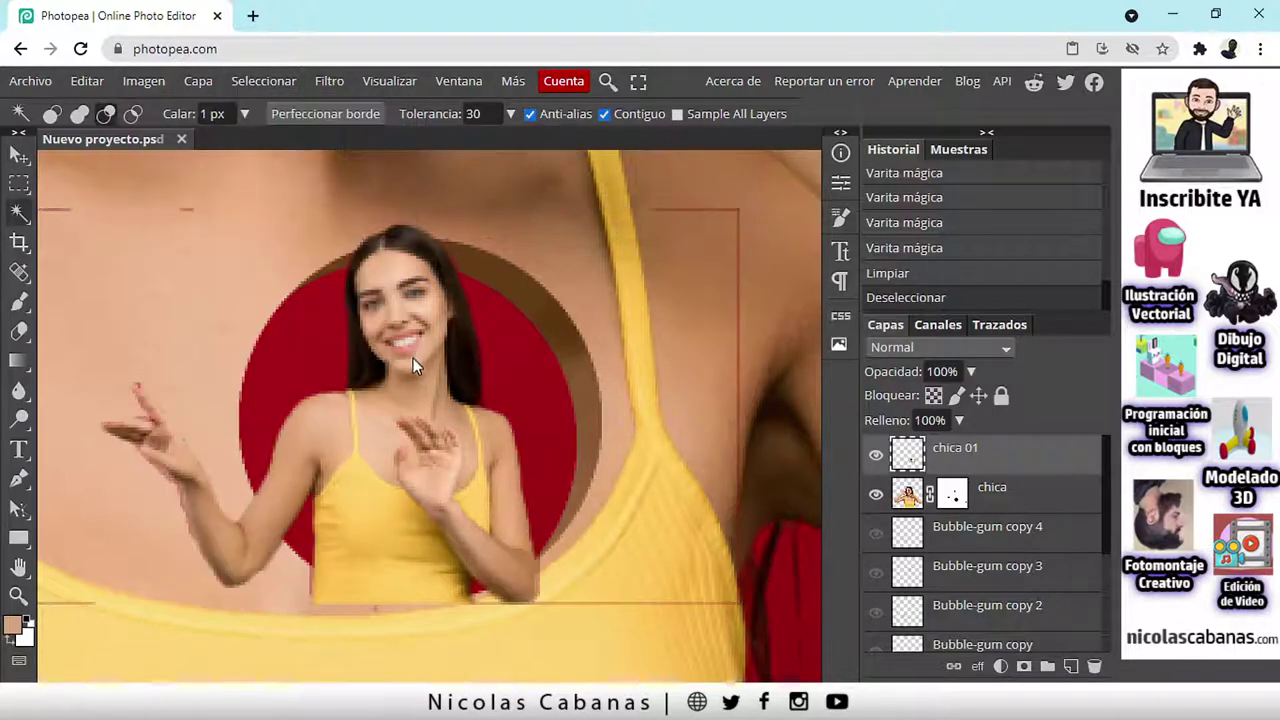
Step: Erase the leftover rectangular outline around the miniature woman on the chica 01 layer with the 15 px Eraser
{"action": "scroll", "coordinate": [400, 412], "scroll_direction": "down", "scroll_amount": 2}
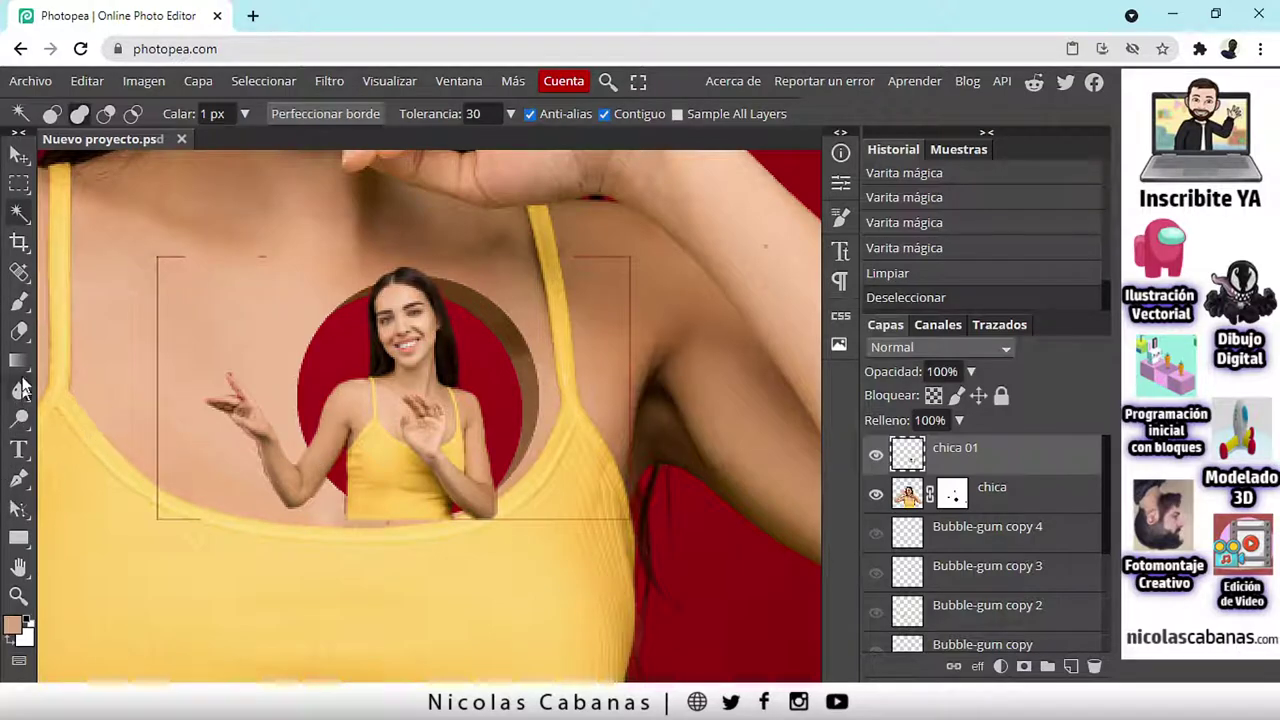
{"action": "left_click", "coordinate": [18, 331]}
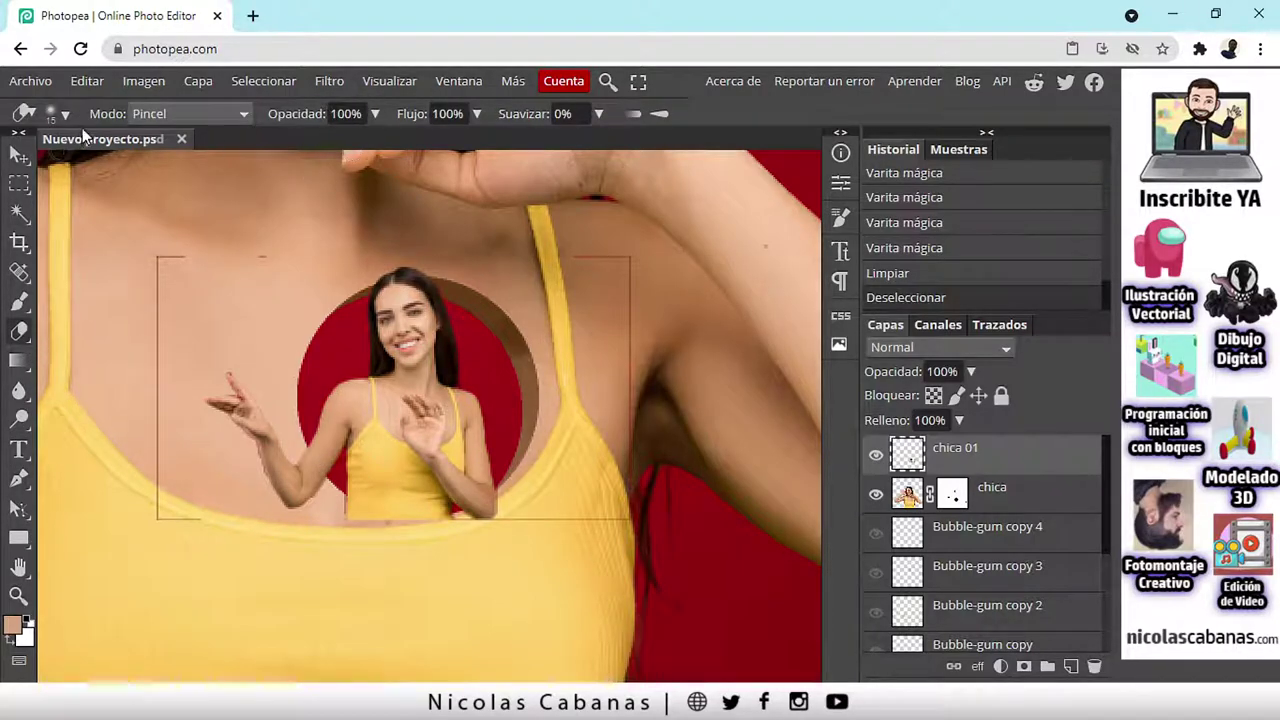
{"action": "mouse_move", "coordinate": [269, 249]}
{"action": "left_mouse_down"}
{"action": "mouse_move", "coordinate": [135, 254]}
{"action": "mouse_move", "coordinate": [126, 275]}
{"action": "mouse_move", "coordinate": [155, 259]}
{"action": "mouse_move", "coordinate": [176, 407]}
{"action": "mouse_move", "coordinate": [169, 447]}
{"action": "mouse_move", "coordinate": [145, 336]}
{"action": "mouse_move", "coordinate": [149, 474]}
{"action": "mouse_move", "coordinate": [180, 529]}
{"action": "mouse_move", "coordinate": [320, 534]}
{"action": "left_mouse_up"}
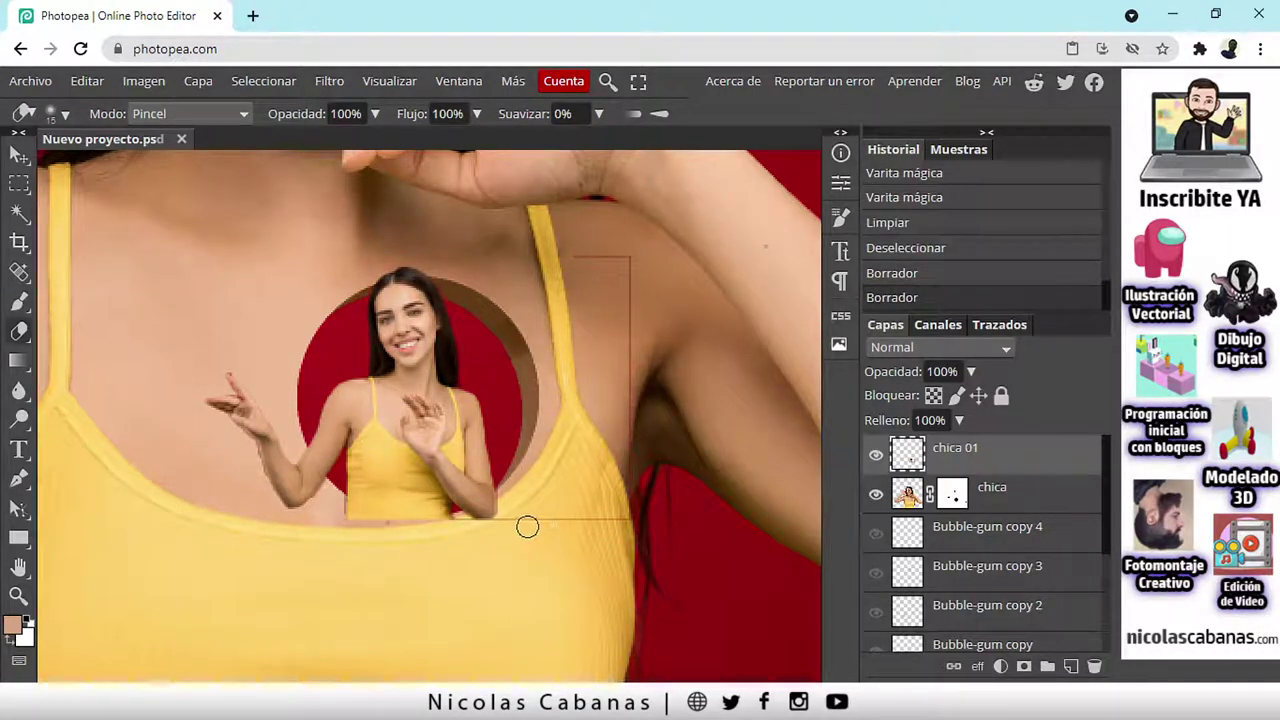
{"action": "mouse_move", "coordinate": [509, 525]}
{"action": "left_mouse_down"}
{"action": "mouse_move", "coordinate": [597, 509]}
{"action": "mouse_move", "coordinate": [626, 520]}
{"action": "mouse_move", "coordinate": [586, 523]}
{"action": "mouse_move", "coordinate": [628, 512]}
{"action": "mouse_move", "coordinate": [628, 260]}
{"action": "mouse_move", "coordinate": [568, 263]}
{"action": "mouse_move", "coordinate": [573, 279]}
{"action": "left_mouse_up"}
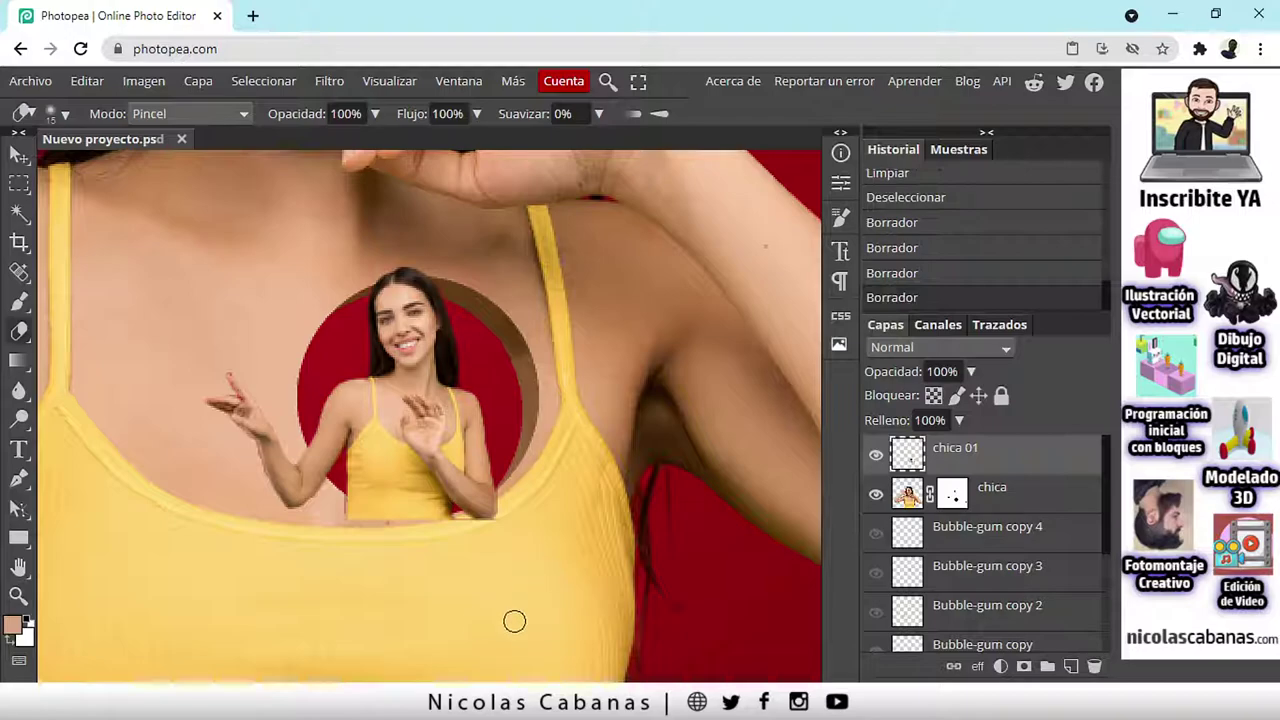
Step: Erase the residual photo edge beneath the miniature woman's torso and elbow
{"action": "scroll", "coordinate": [420, 610], "scroll_direction": "up", "scroll_amount": 2}
{"action": "scroll", "coordinate": [380, 534], "scroll_direction": "up", "scroll_amount": 1}
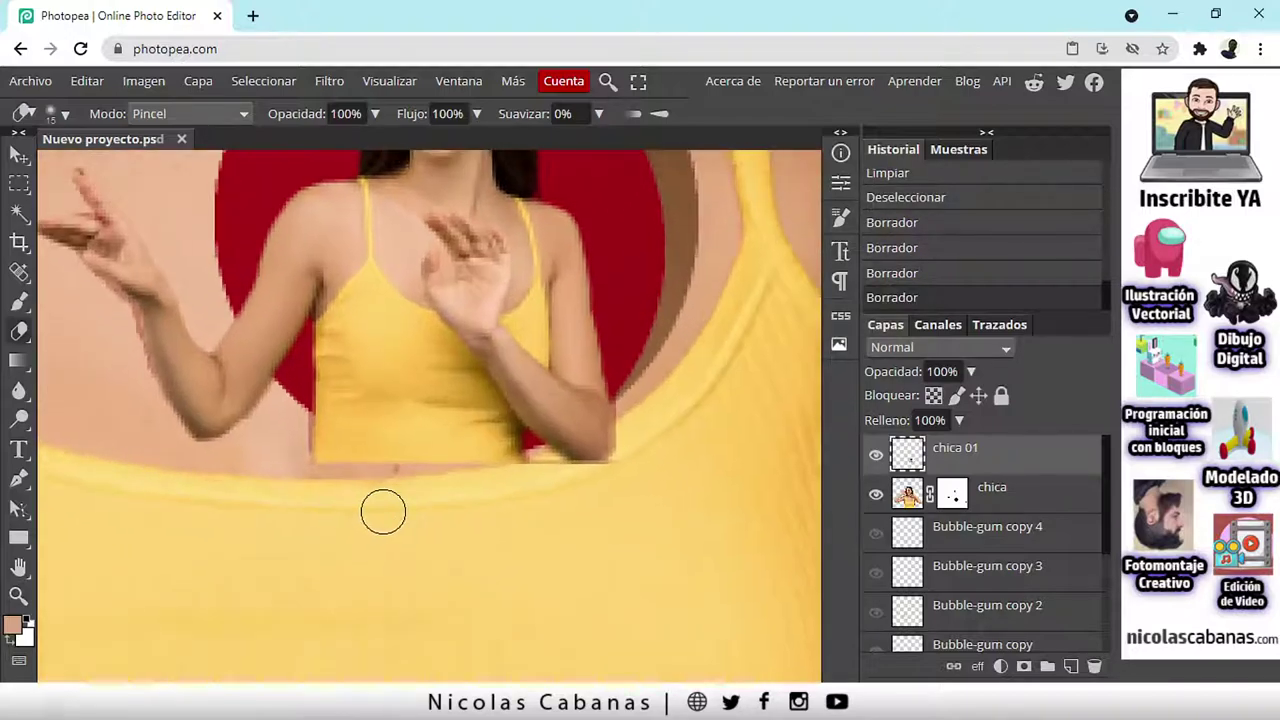
{"action": "left_click", "coordinate": [390, 492]}
{"action": "mouse_move", "coordinate": [394, 486]}
{"action": "left_mouse_down"}
{"action": "mouse_move", "coordinate": [343, 494]}
{"action": "mouse_move", "coordinate": [306, 480]}
{"action": "left_mouse_up"}
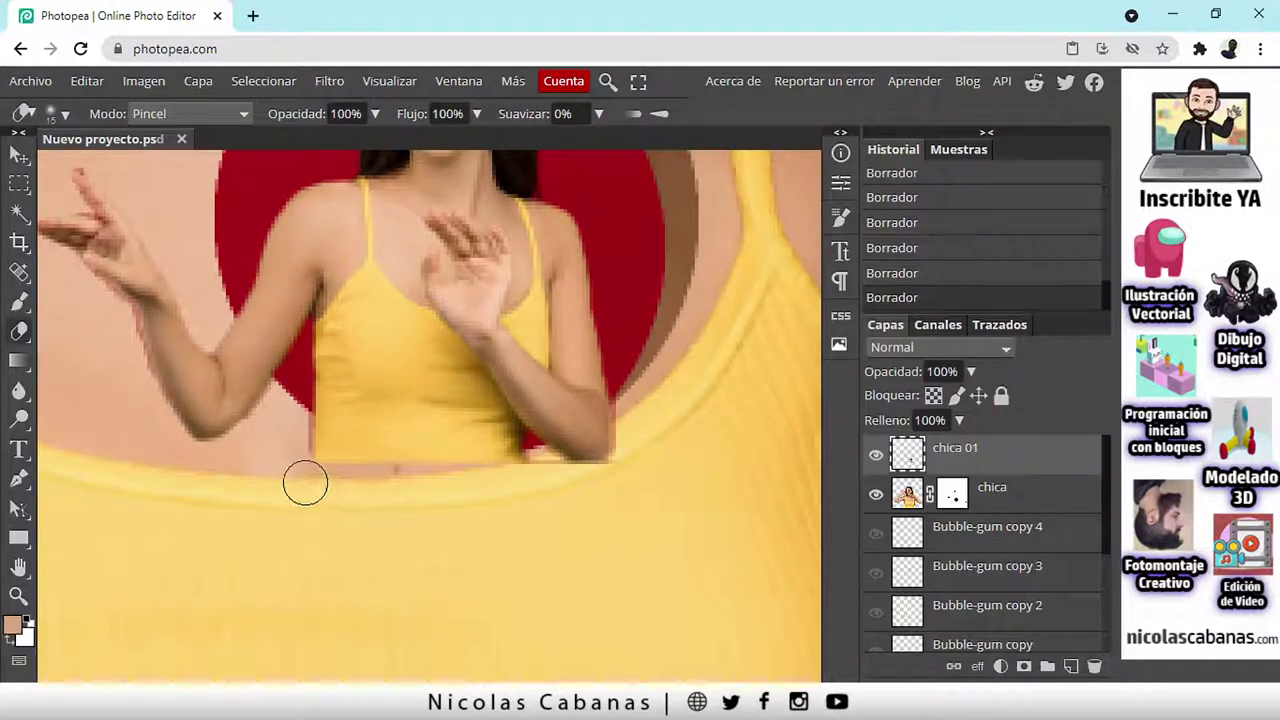
{"action": "mouse_move", "coordinate": [500, 489]}
{"action": "left_mouse_down"}
{"action": "mouse_move", "coordinate": [546, 471]}
{"action": "mouse_move", "coordinate": [573, 487]}
{"action": "left_mouse_up"}
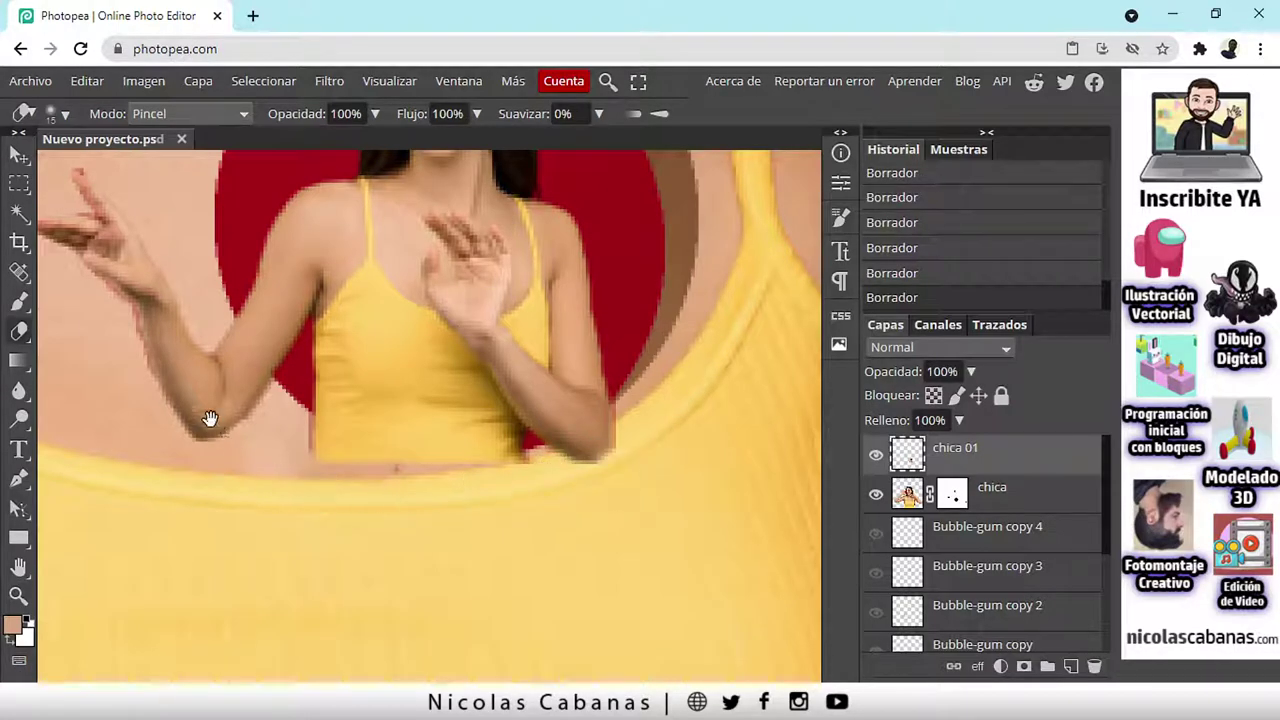
Step: Erase stray background pixels around the fingertips of the miniature woman's outstretched hand
{"action": "left_click_drag", "start_coordinate": [209, 420], "coordinate": [424, 565]}
{"action": "scroll", "coordinate": [350, 550], "scroll_direction": "up", "scroll_amount": 1}
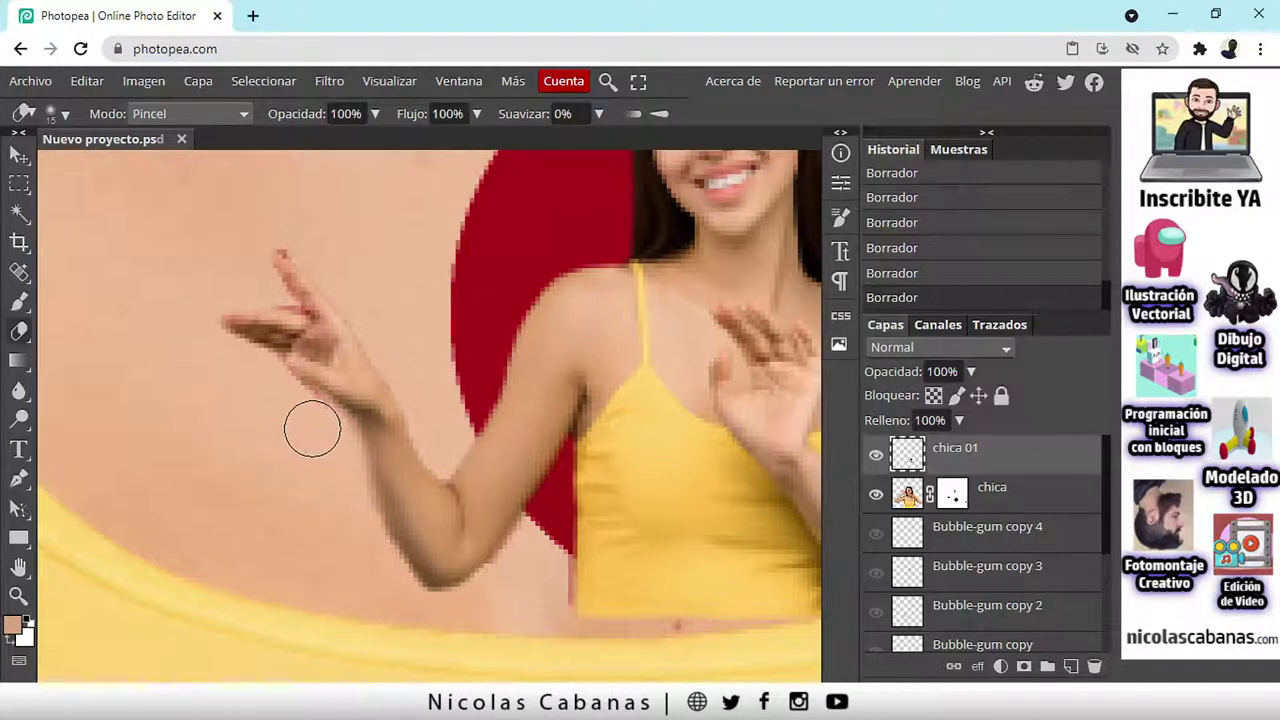
{"action": "left_click_drag", "start_coordinate": [249, 271], "coordinate": [289, 229]}
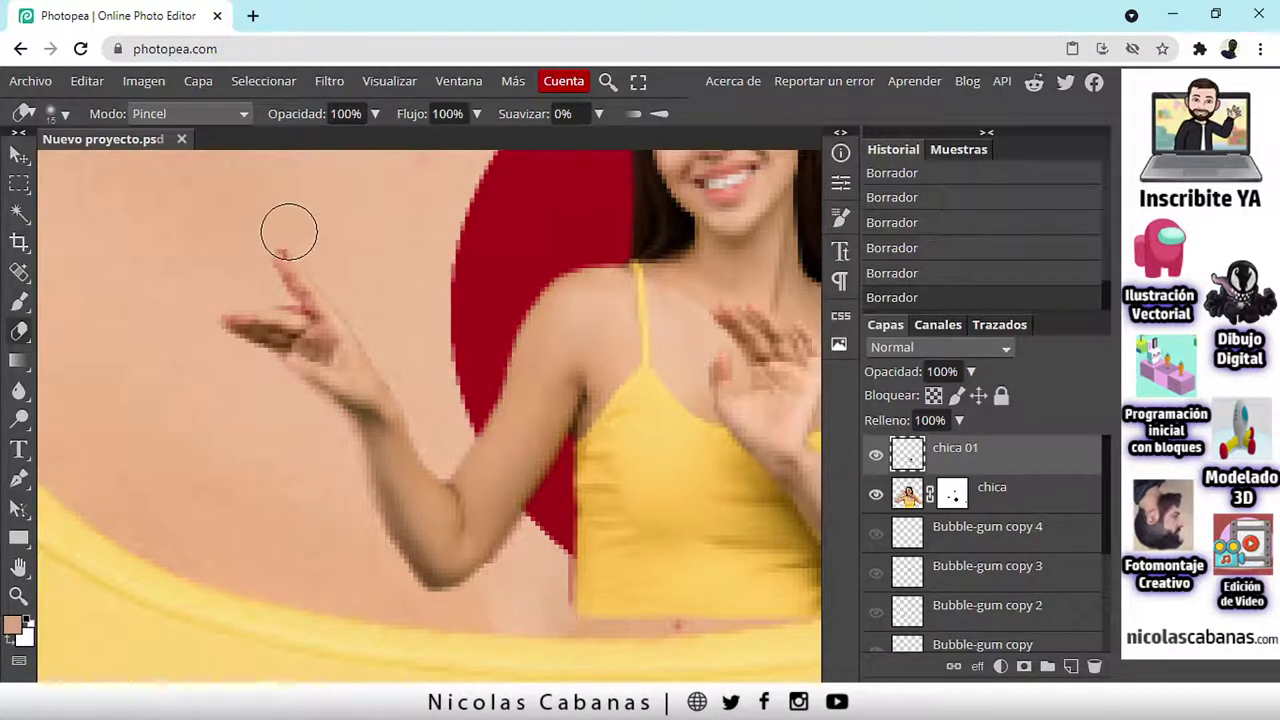
Step: Set the Eraser to 1 px with higher hardness and clean the reddish fringe from the outstretched fingers and the torso's left edge
{"action": "scroll", "coordinate": [260, 257], "scroll_direction": "up", "scroll_amount": 2}
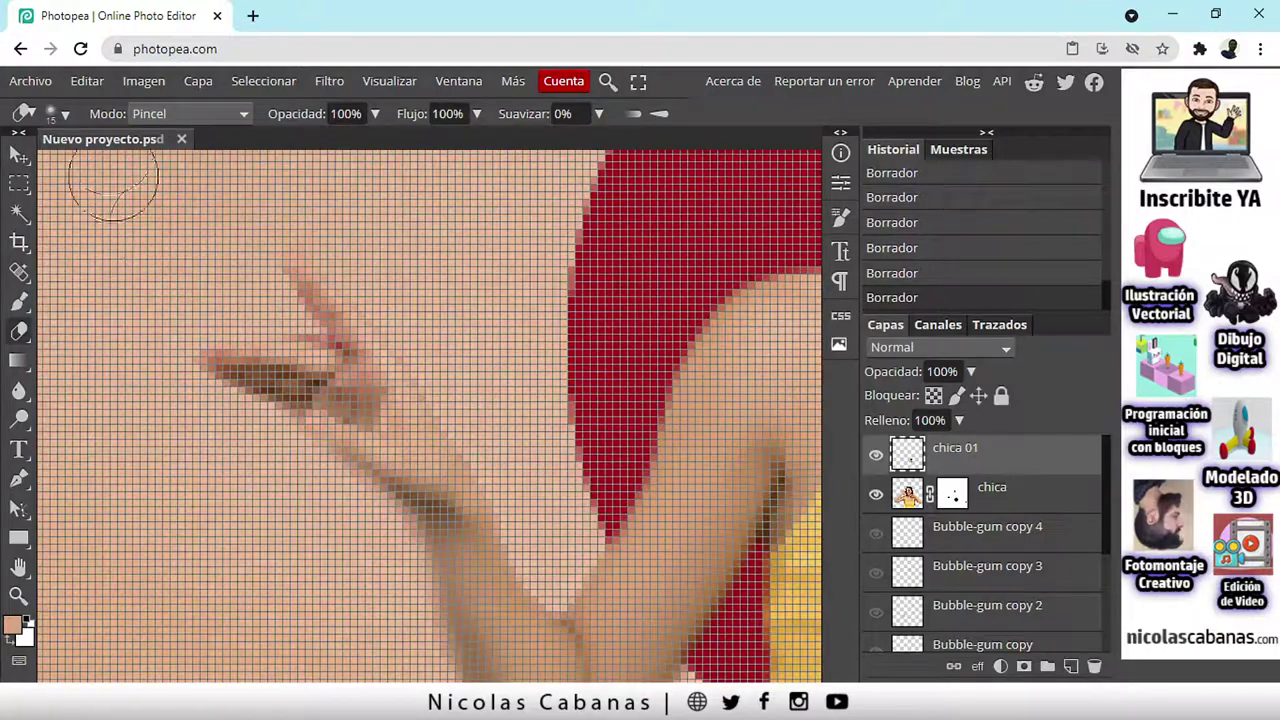
{"action": "left_click", "coordinate": [67, 115]}
{"action": "left_click_drag", "start_coordinate": [172, 163], "coordinate": [152, 166]}
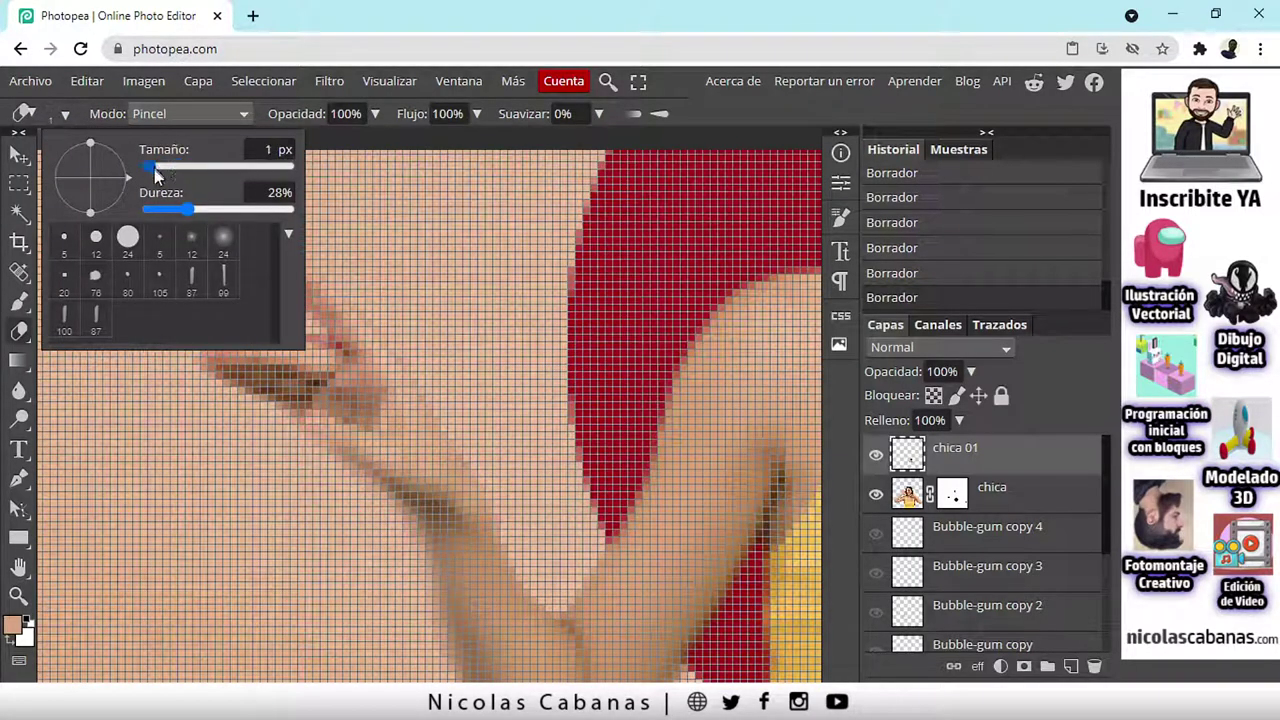
{"action": "left_click_drag", "start_coordinate": [193, 209], "coordinate": [254, 209]}
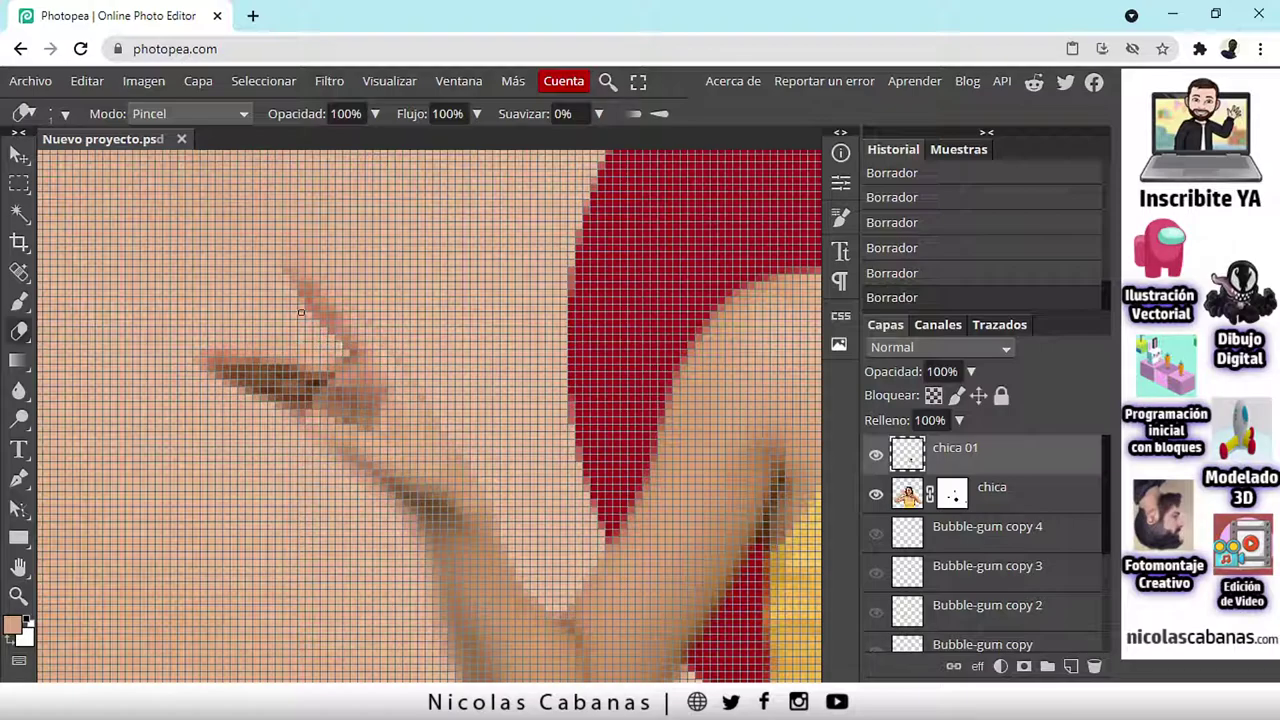
{"action": "scroll", "coordinate": [317, 321], "scroll_direction": "down", "scroll_amount": 5}
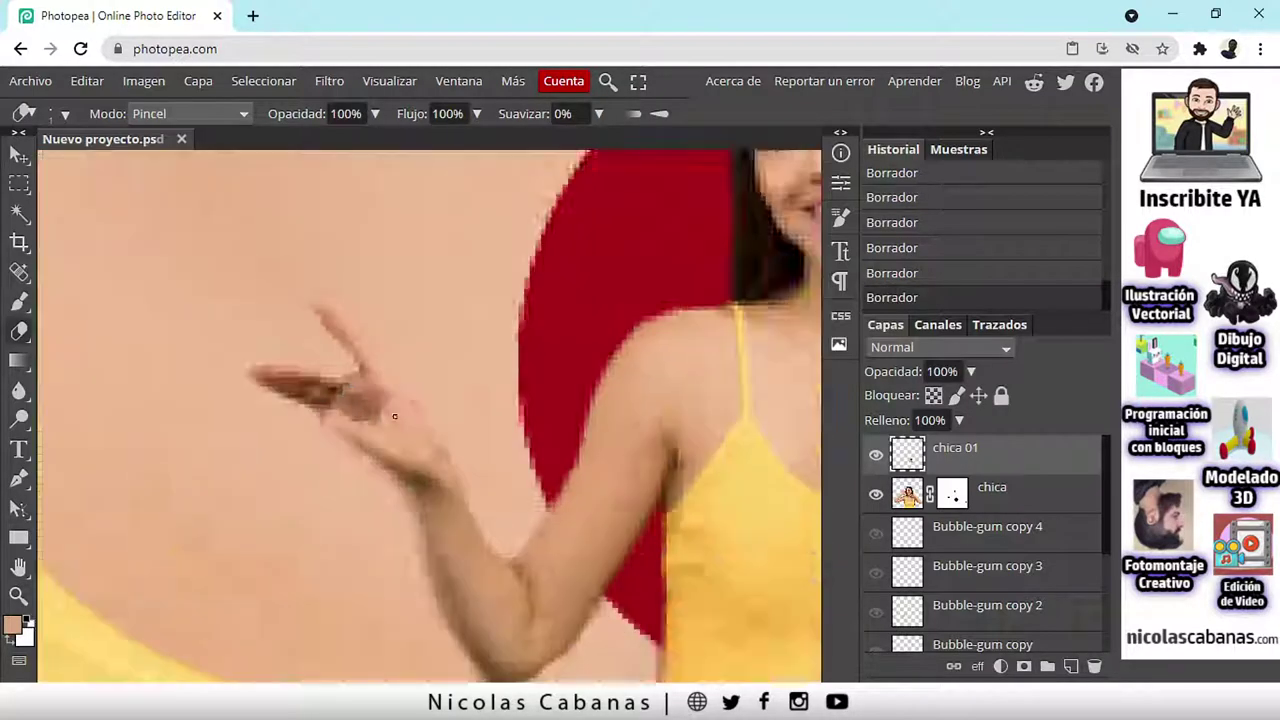
{"action": "scroll", "coordinate": [571, 476], "scroll_direction": "up", "scroll_amount": 2}
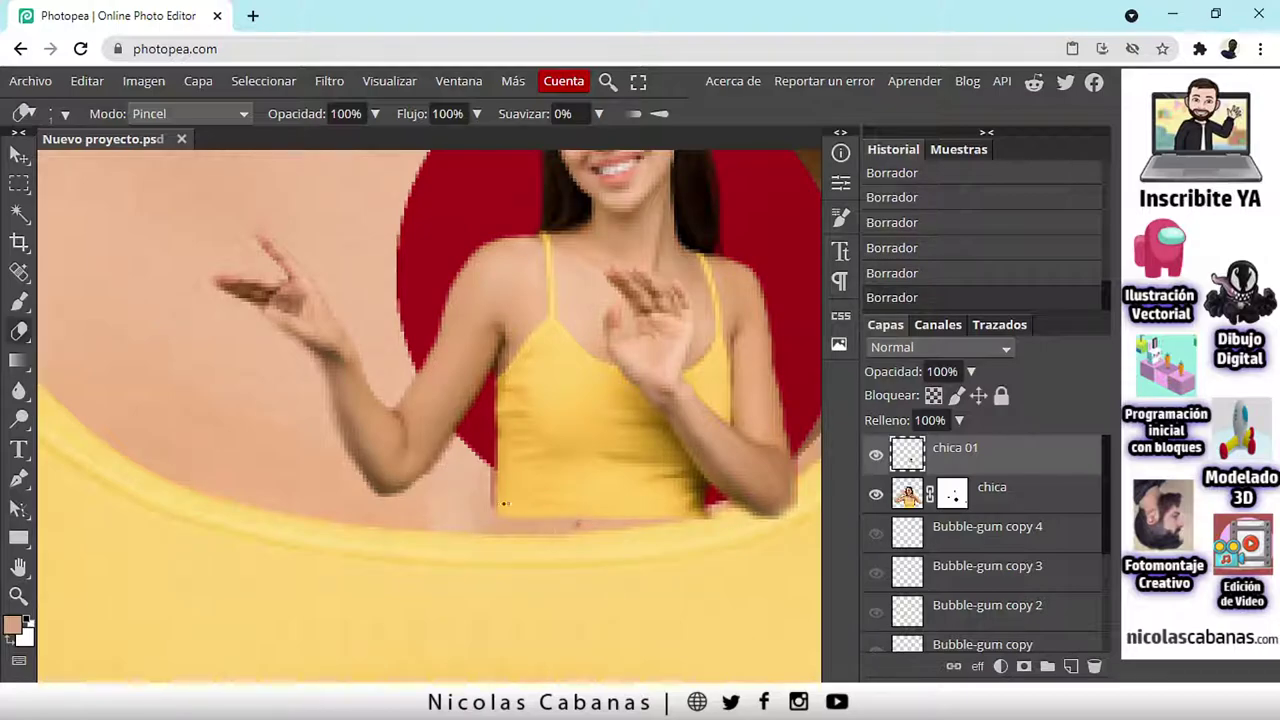
{"action": "left_click_drag", "start_coordinate": [492, 510], "coordinate": [493, 468]}
{"action": "scroll", "coordinate": [491, 557], "scroll_direction": "down", "scroll_amount": 3}
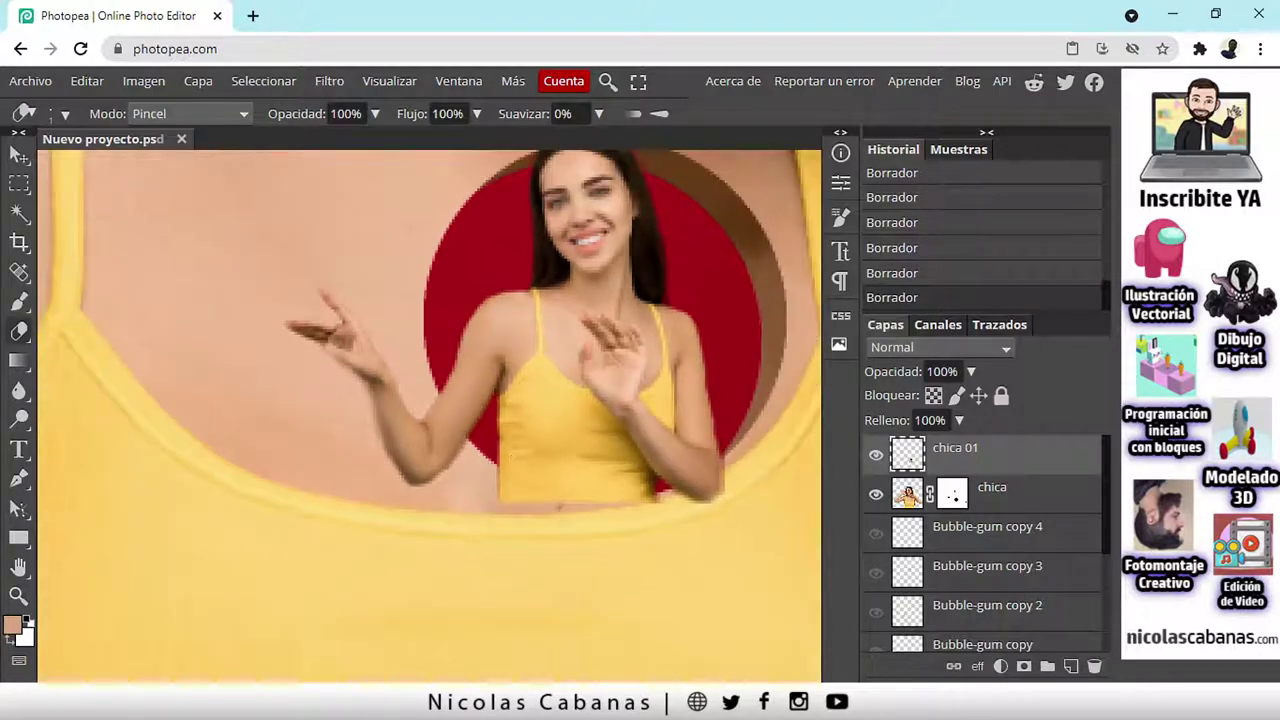
Step: Load the chica layer's mask as a selection and use it to add a raster mask to the chica 01 layer
{"action": "scroll", "coordinate": [491, 557], "scroll_direction": "up", "scroll_amount": 2}
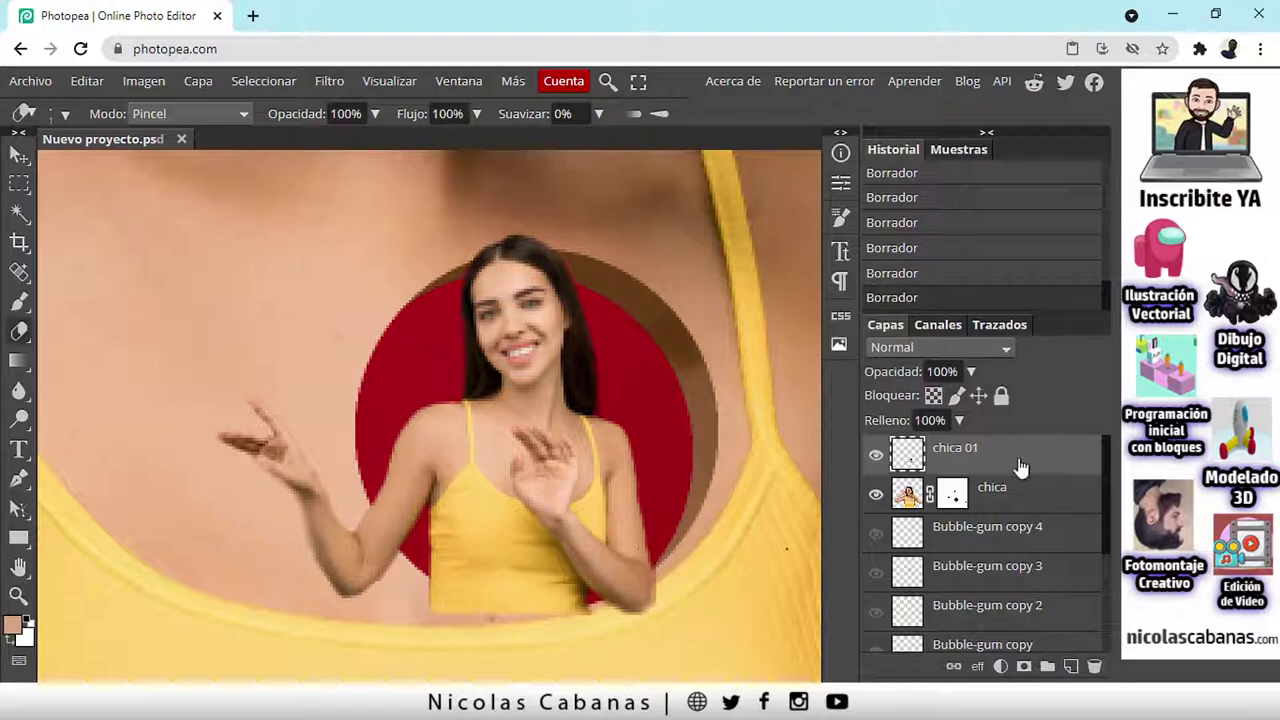
{"action": "mouse_move", "coordinate": [1021, 460]}
{"action": "left_mouse_down"}
{"action": "mouse_move", "coordinate": [1027, 504]}
{"action": "mouse_move", "coordinate": [1031, 441]}
{"action": "mouse_move", "coordinate": [1030, 465]}
{"action": "left_mouse_up"}
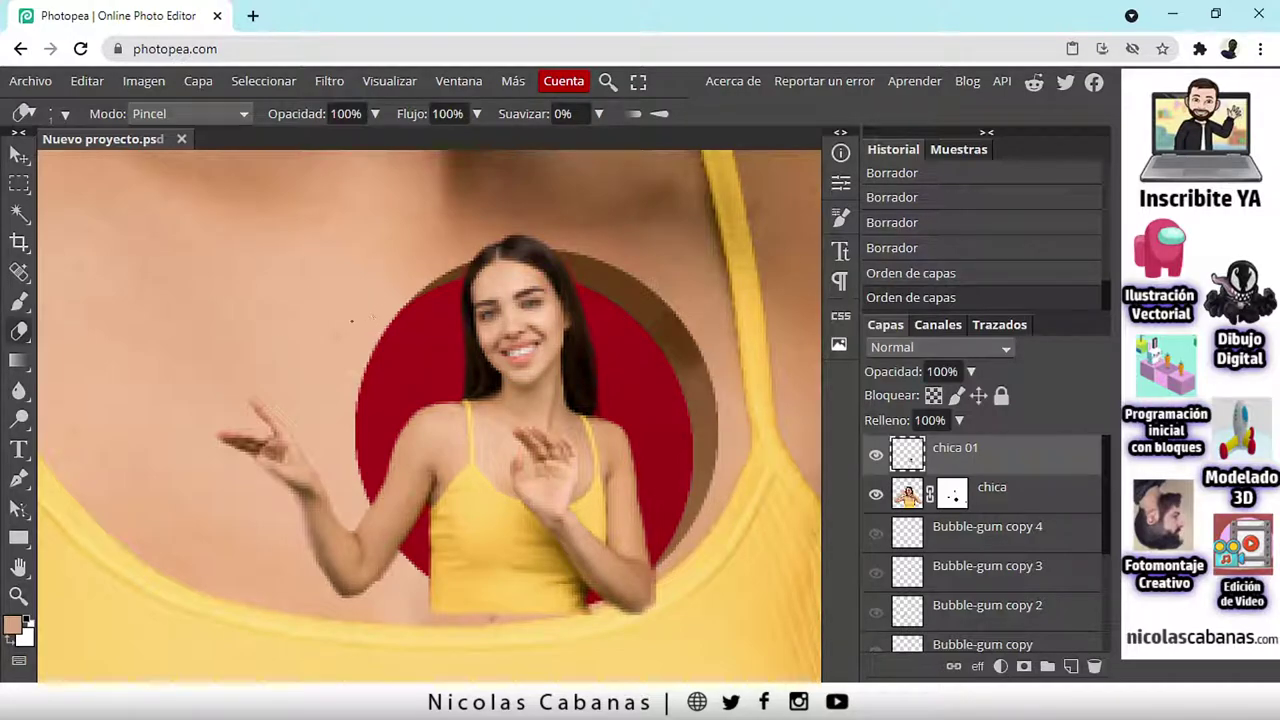
{"action": "left_click", "coordinate": [958, 500], "text": "ctrl"}
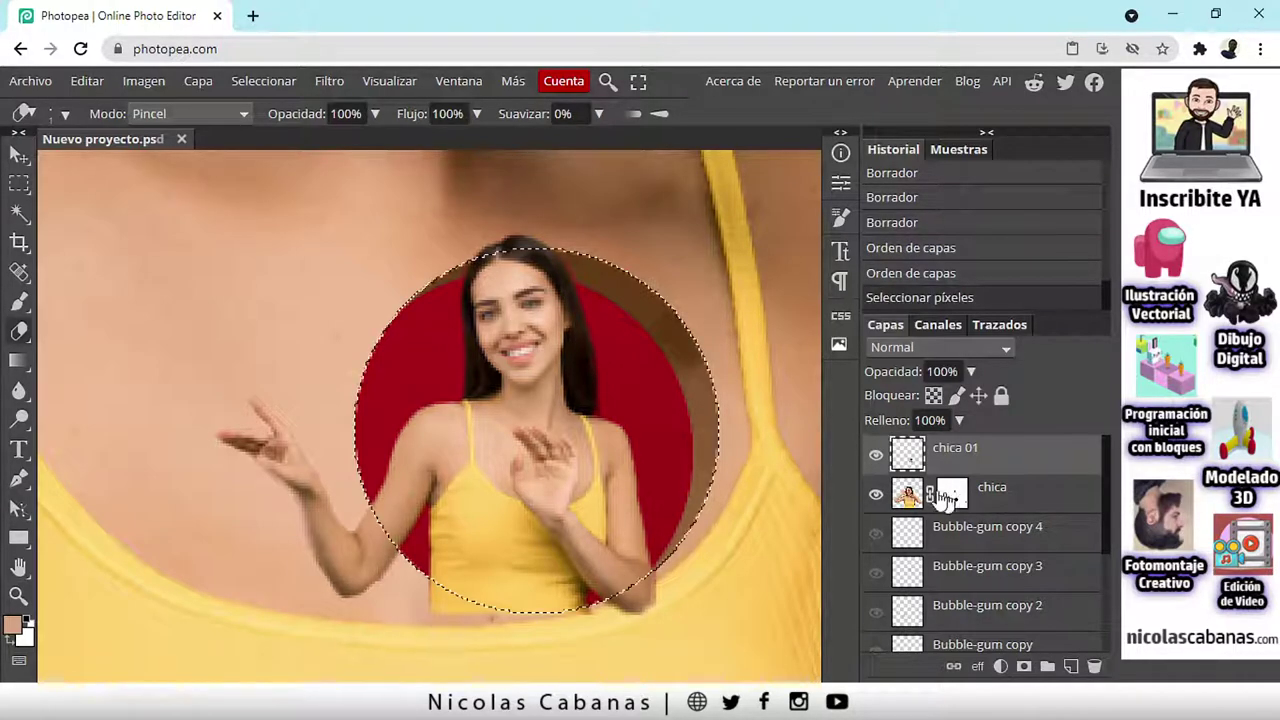
{"action": "scroll", "coordinate": [540, 470], "scroll_direction": "down", "scroll_amount": 5}
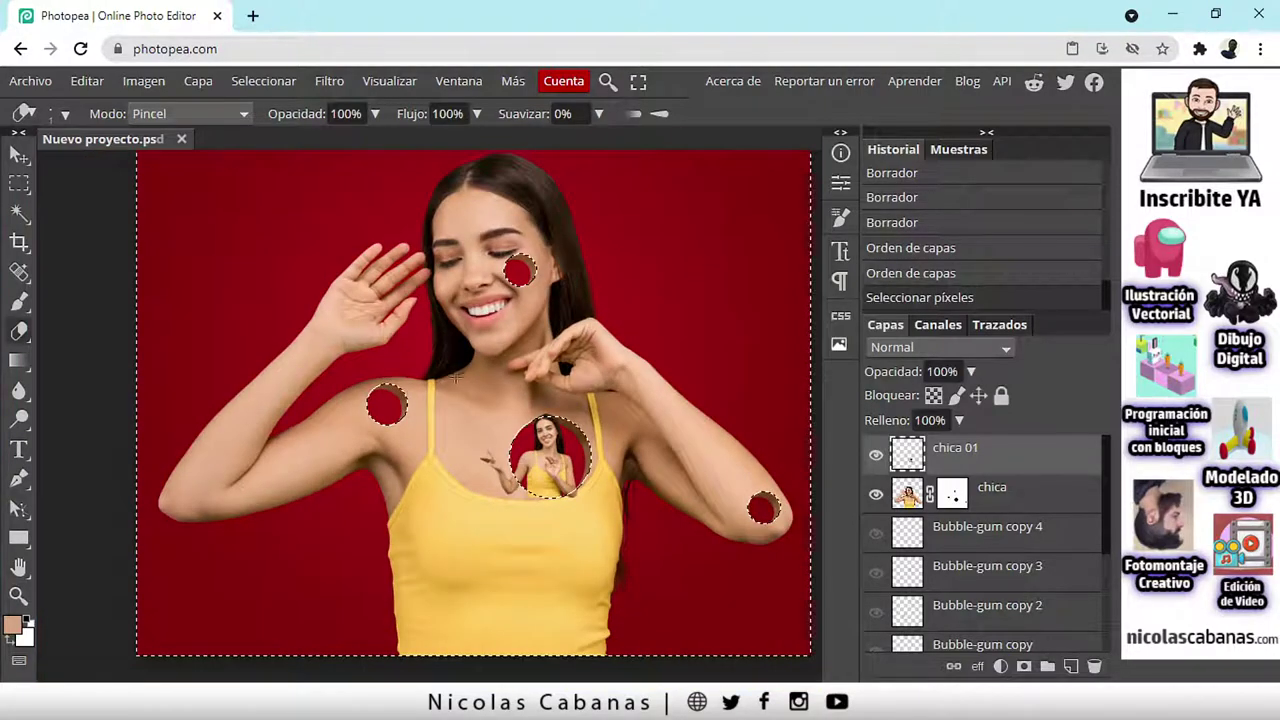
{"action": "scroll", "coordinate": [478, 470], "scroll_direction": "up", "scroll_amount": 3}
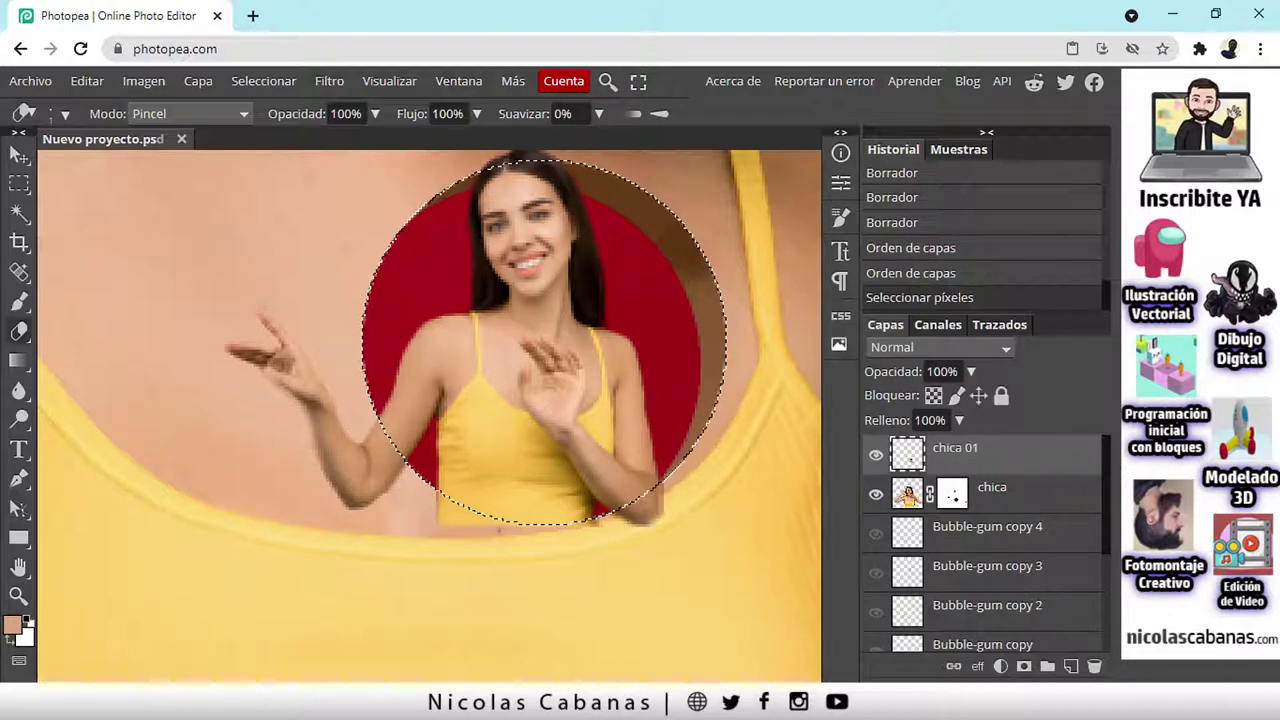
{"action": "left_click", "coordinate": [1025, 667]}
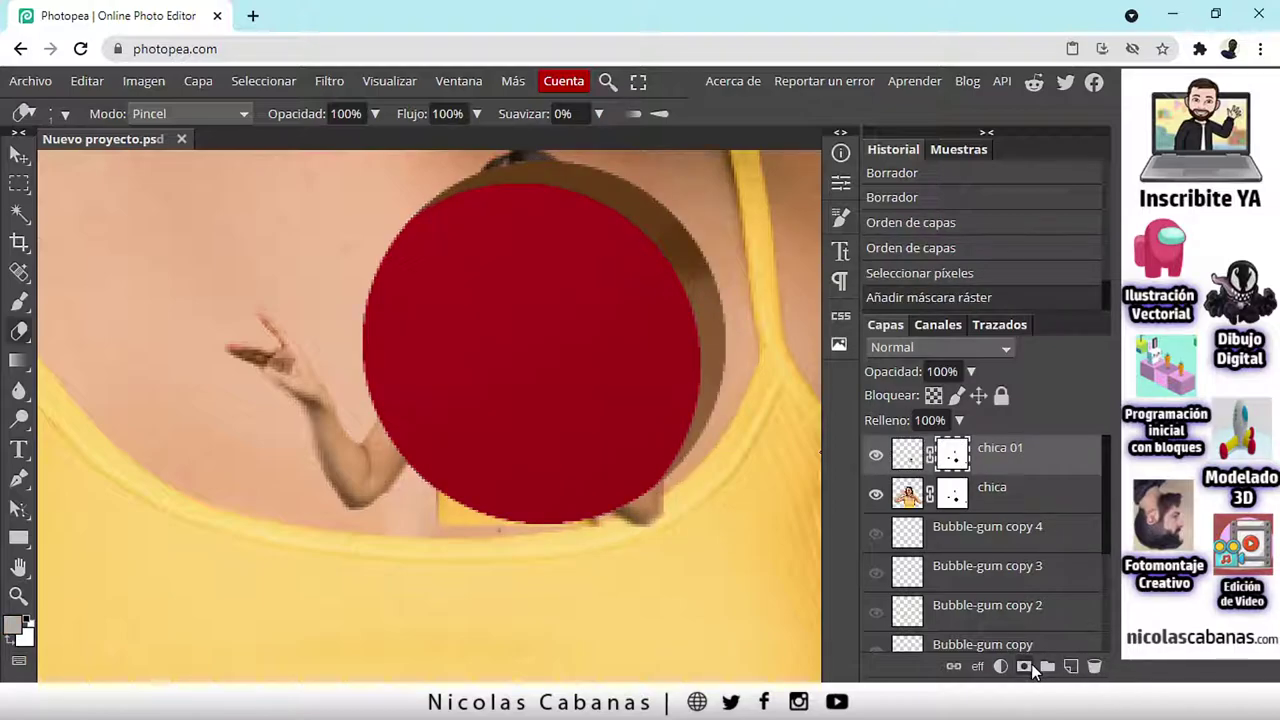
Step: Invert the chica 01 mask so the miniature woman shows only inside the hole
{"action": "scroll", "coordinate": [430, 410], "scroll_direction": "down", "scroll_amount": 5}
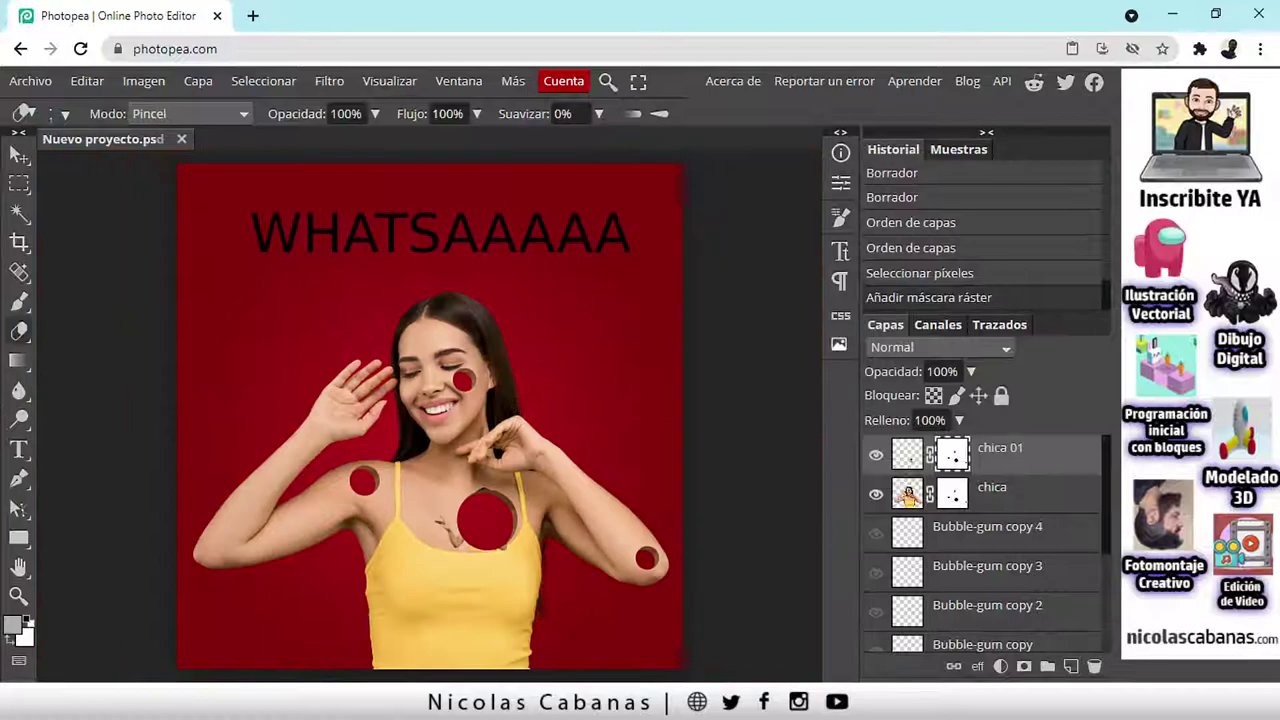
{"action": "scroll", "coordinate": [461, 553], "scroll_direction": "up", "scroll_amount": 5}
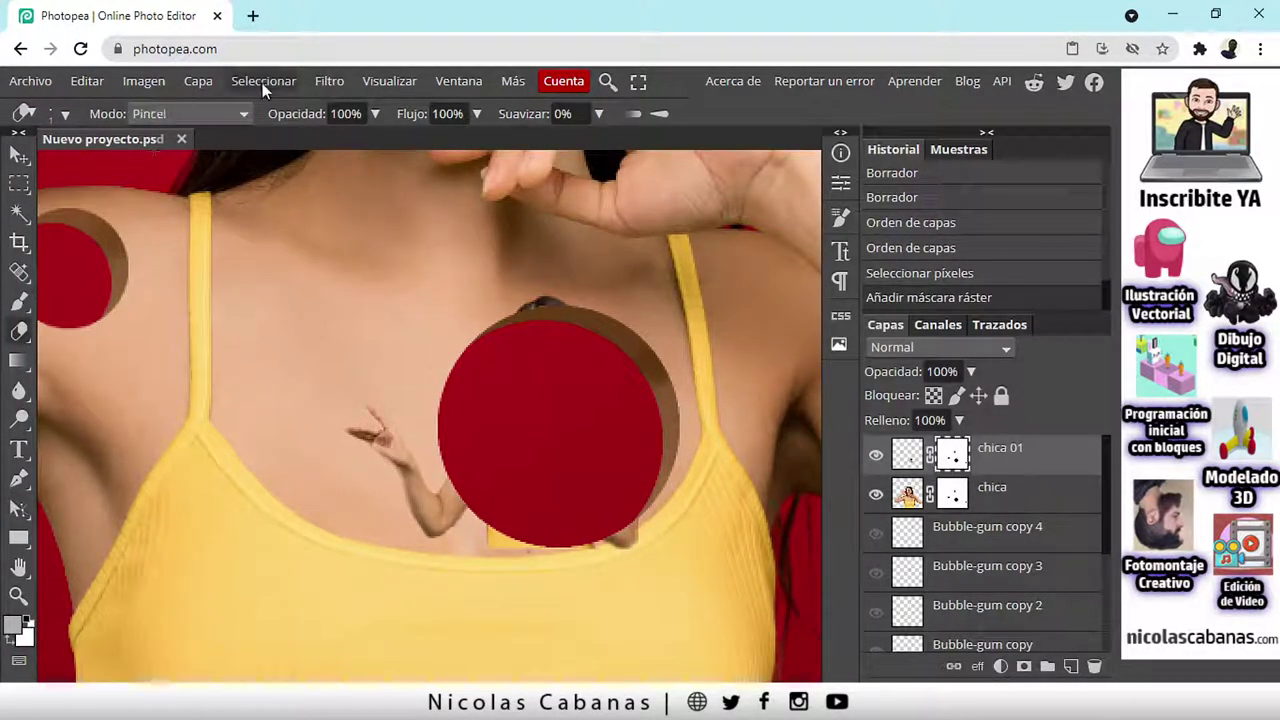
{"action": "left_click", "coordinate": [130, 84]}
{"action": "mouse_move", "coordinate": [160, 112]}
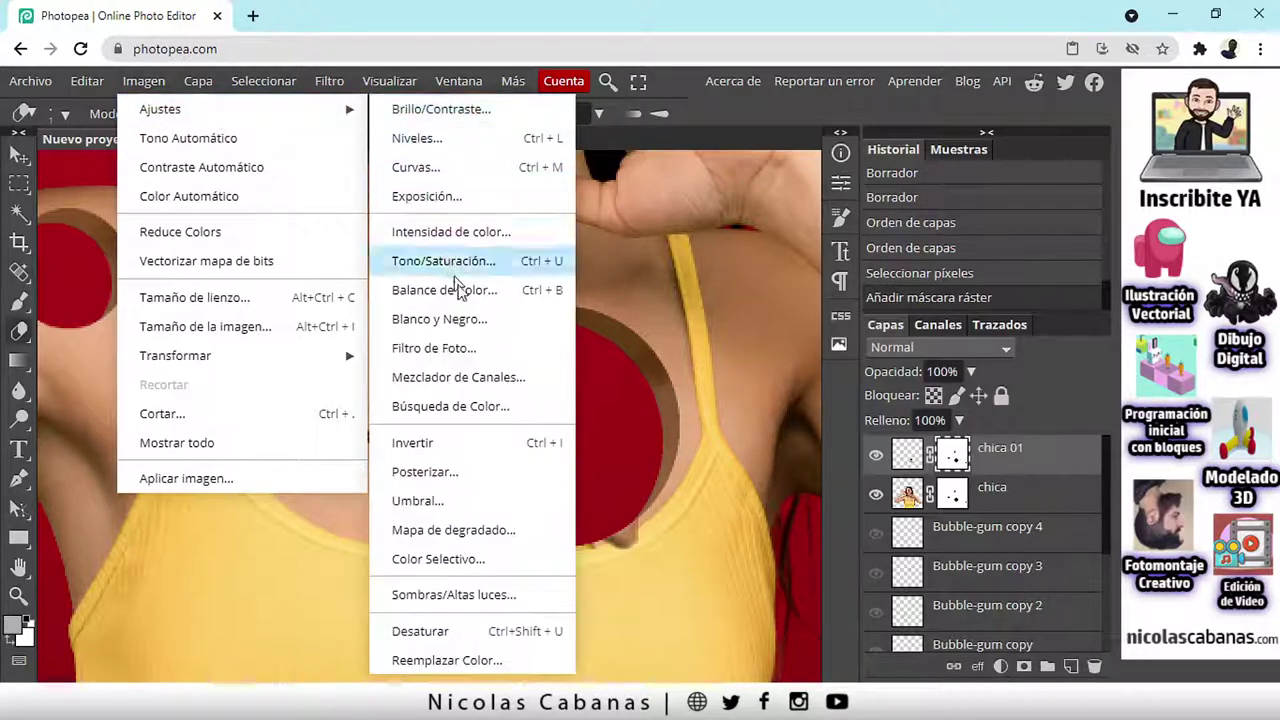
{"action": "left_click", "coordinate": [484, 441]}
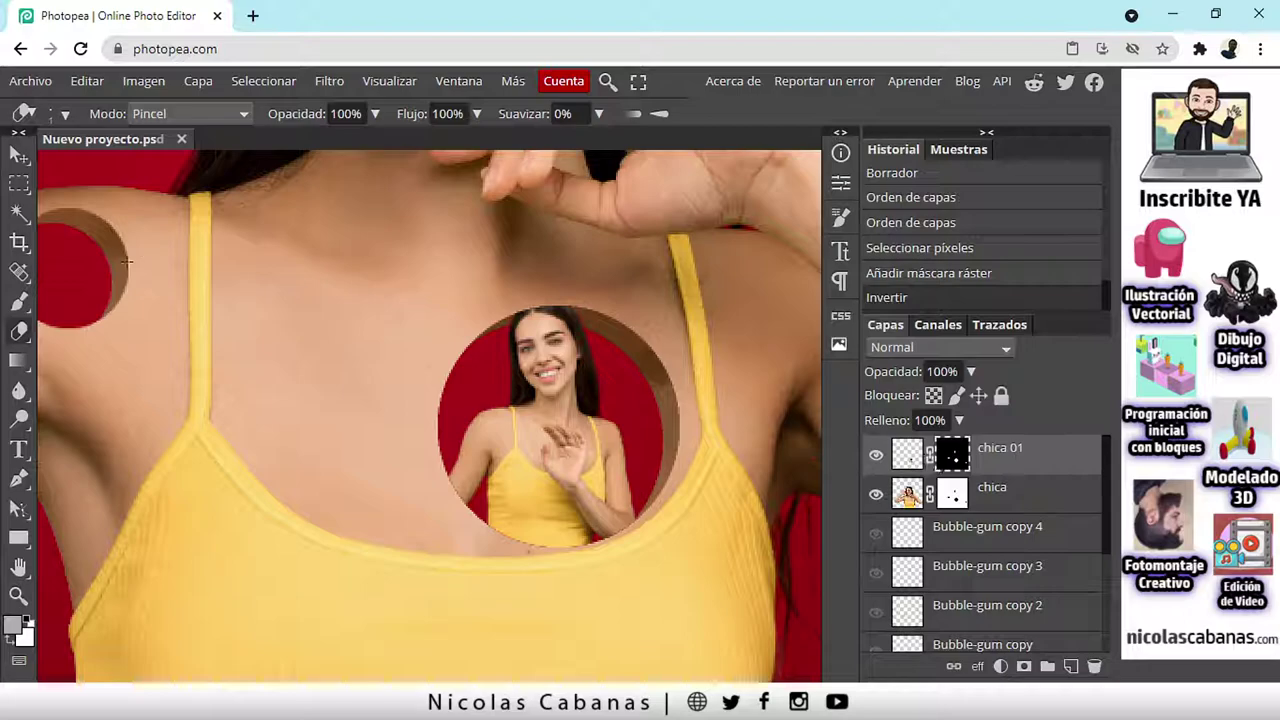
Step: Paint white on the chica 01 mask with a 15 px Brush at 100% opacity to reveal the head, outstretched arm and other elbow
{"action": "left_click", "coordinate": [20, 301]}
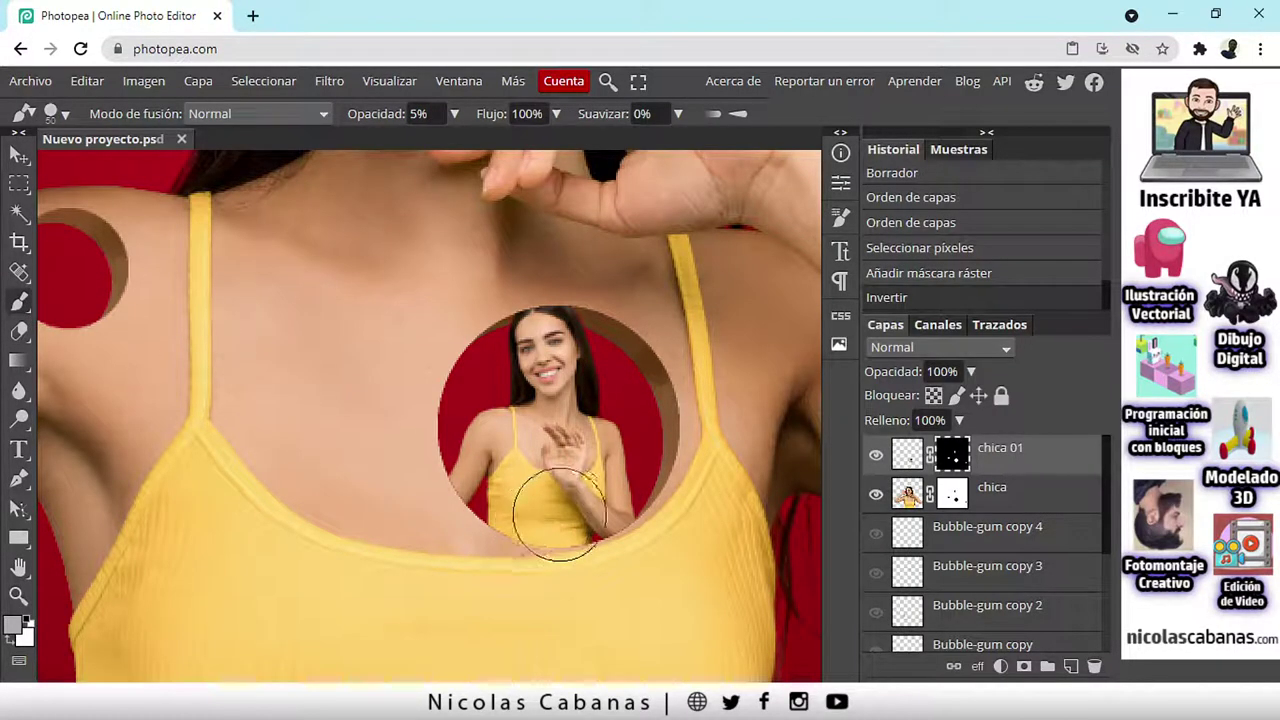
{"action": "scroll", "coordinate": [575, 470], "scroll_direction": "up", "scroll_amount": 1}
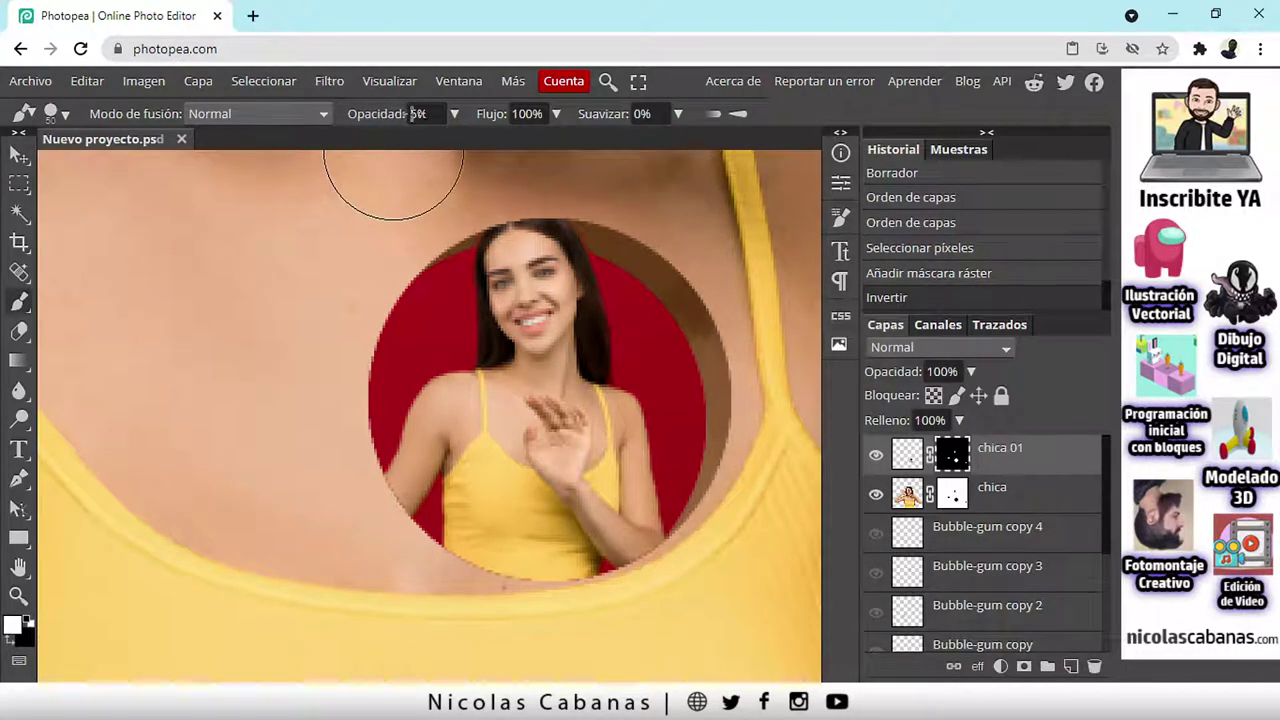
{"action": "left_click", "coordinate": [66, 114]}
{"action": "left_click_drag", "start_coordinate": [196, 165], "coordinate": [179, 169]}
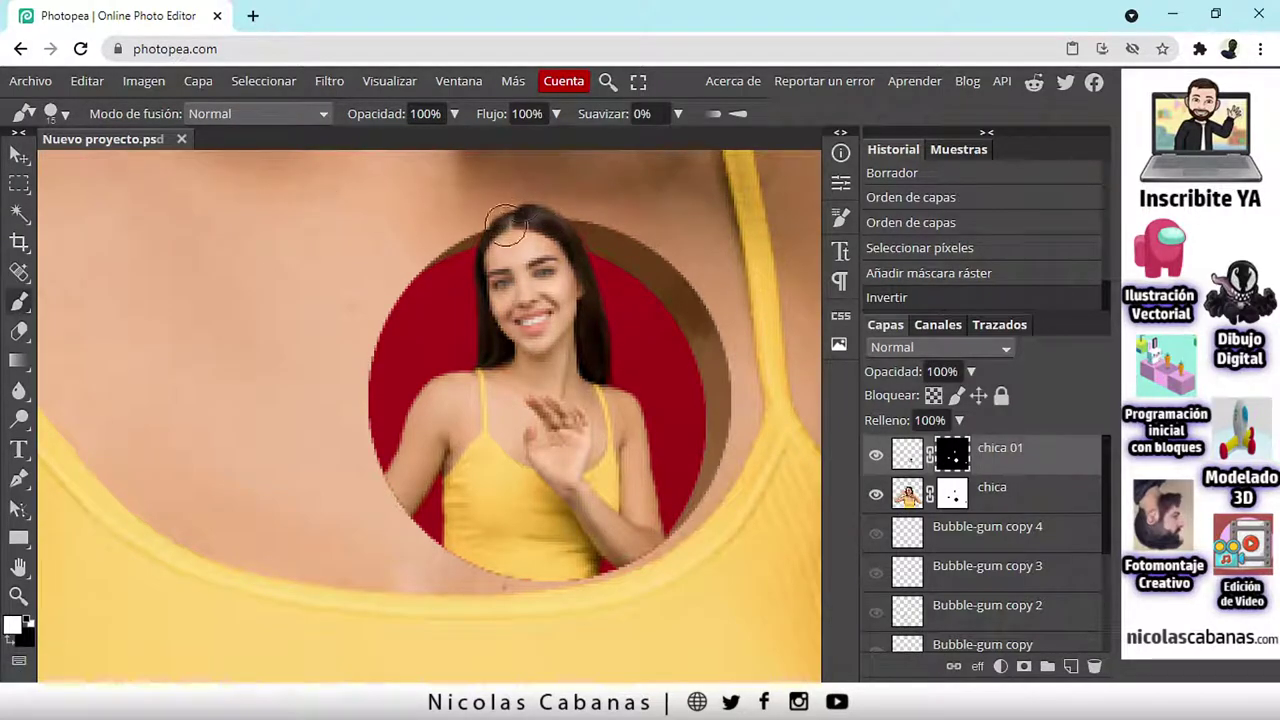
{"action": "left_click_drag", "start_coordinate": [505, 228], "coordinate": [508, 242]}
{"action": "mouse_move", "coordinate": [397, 491]}
{"action": "left_mouse_down"}
{"action": "mouse_move", "coordinate": [372, 527]}
{"action": "mouse_move", "coordinate": [397, 484]}
{"action": "mouse_move", "coordinate": [364, 525]}
{"action": "mouse_move", "coordinate": [307, 528]}
{"action": "mouse_move", "coordinate": [351, 527]}
{"action": "mouse_move", "coordinate": [366, 552]}
{"action": "mouse_move", "coordinate": [357, 564]}
{"action": "mouse_move", "coordinate": [283, 396]}
{"action": "mouse_move", "coordinate": [259, 381]}
{"action": "mouse_move", "coordinate": [288, 442]}
{"action": "mouse_move", "coordinate": [212, 410]}
{"action": "left_mouse_up"}
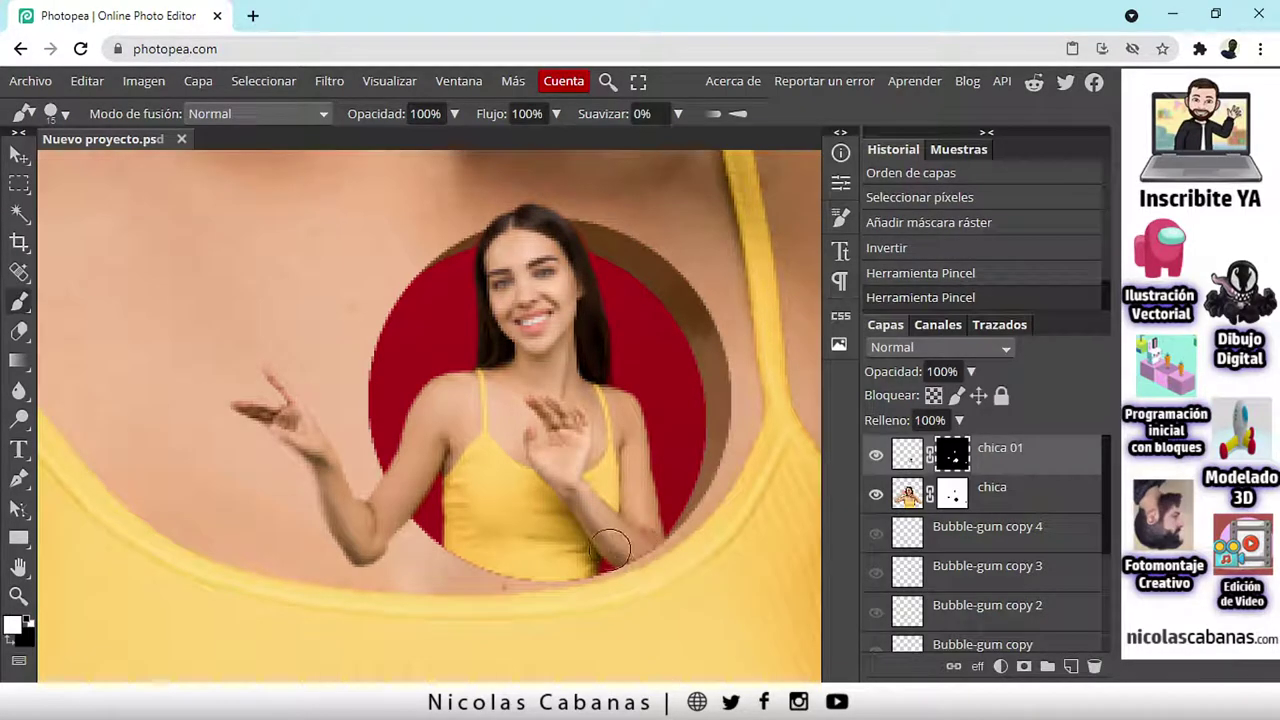
{"action": "mouse_move", "coordinate": [636, 549]}
{"action": "left_mouse_down"}
{"action": "mouse_move", "coordinate": [664, 570]}
{"action": "mouse_move", "coordinate": [666, 547]}
{"action": "mouse_move", "coordinate": [668, 561]}
{"action": "mouse_move", "coordinate": [630, 570]}
{"action": "mouse_move", "coordinate": [689, 569]}
{"action": "left_mouse_up"}
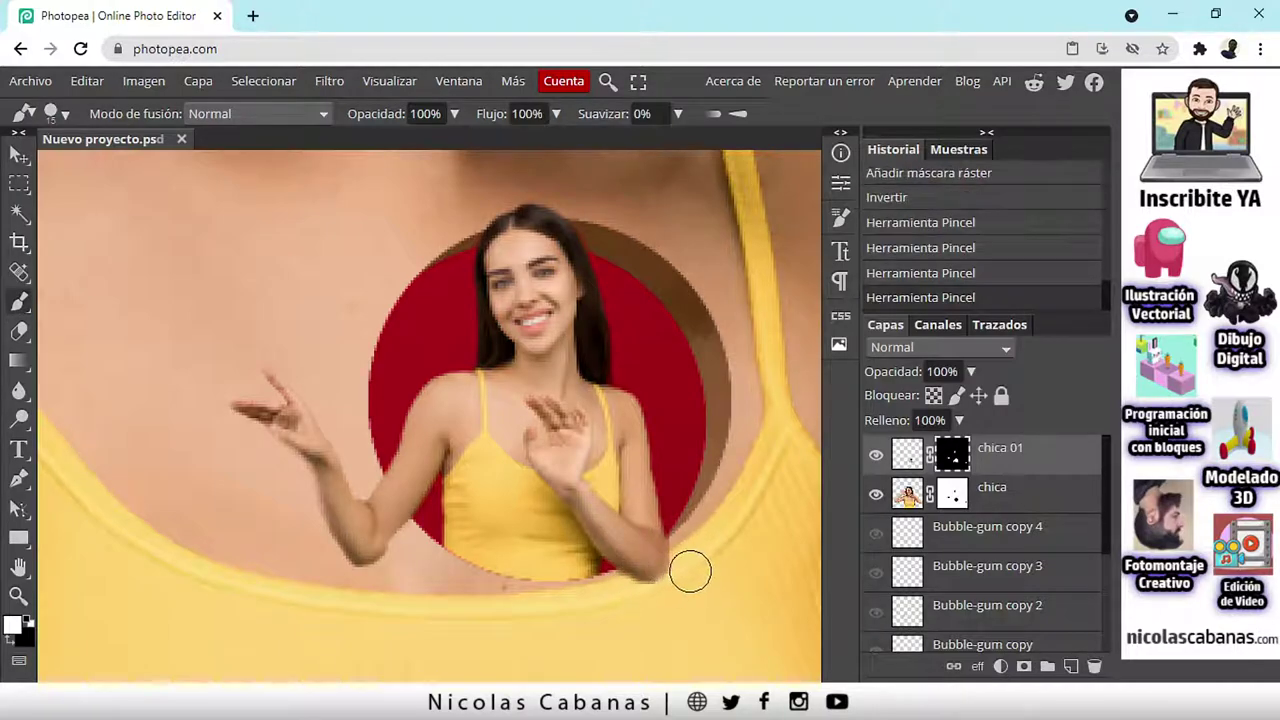
{"action": "mouse_move", "coordinate": [373, 558]}
{"action": "left_mouse_down"}
{"action": "mouse_move", "coordinate": [386, 514]}
{"action": "mouse_move", "coordinate": [351, 549]}
{"action": "mouse_move", "coordinate": [380, 523]}
{"action": "left_mouse_up"}
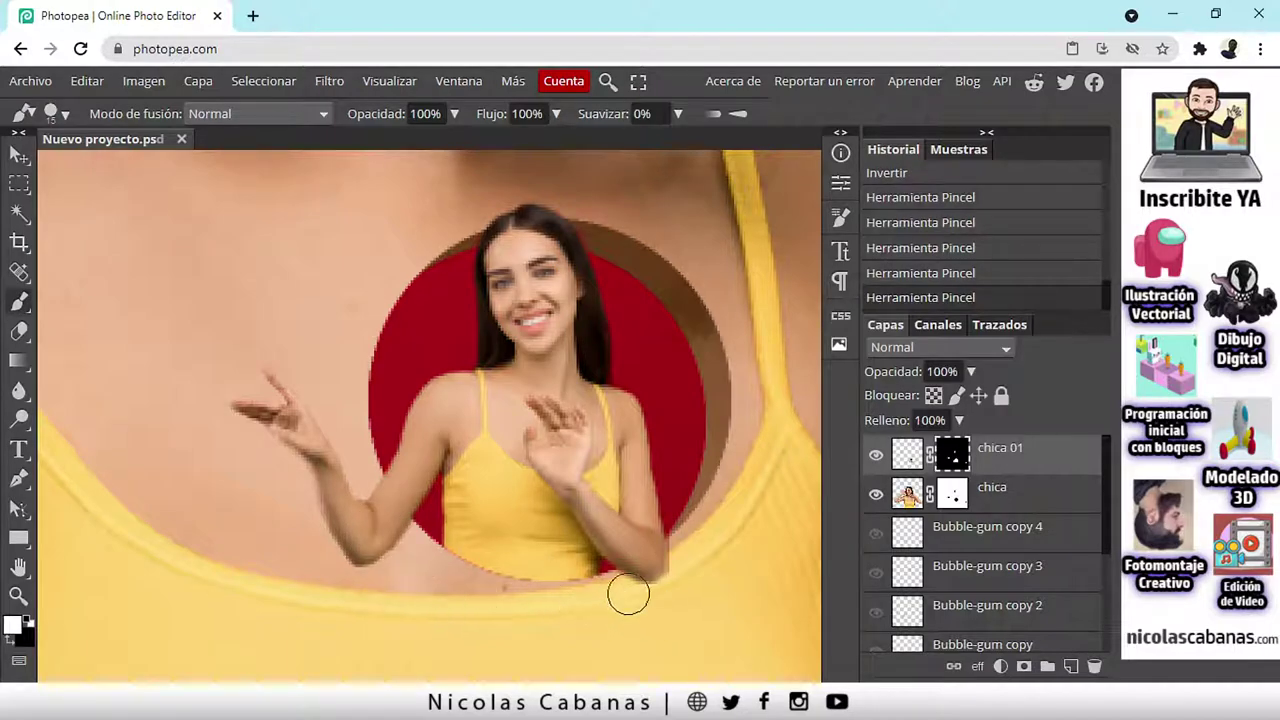
Step: Touch up the chica 01 mask around the miniature woman's elbows, painting black over the leftover fringe beside the bent arm
{"action": "scroll", "coordinate": [716, 568], "scroll_direction": "up", "scroll_amount": 2}
{"action": "scroll", "coordinate": [716, 568], "scroll_direction": "up", "scroll_amount": 2}
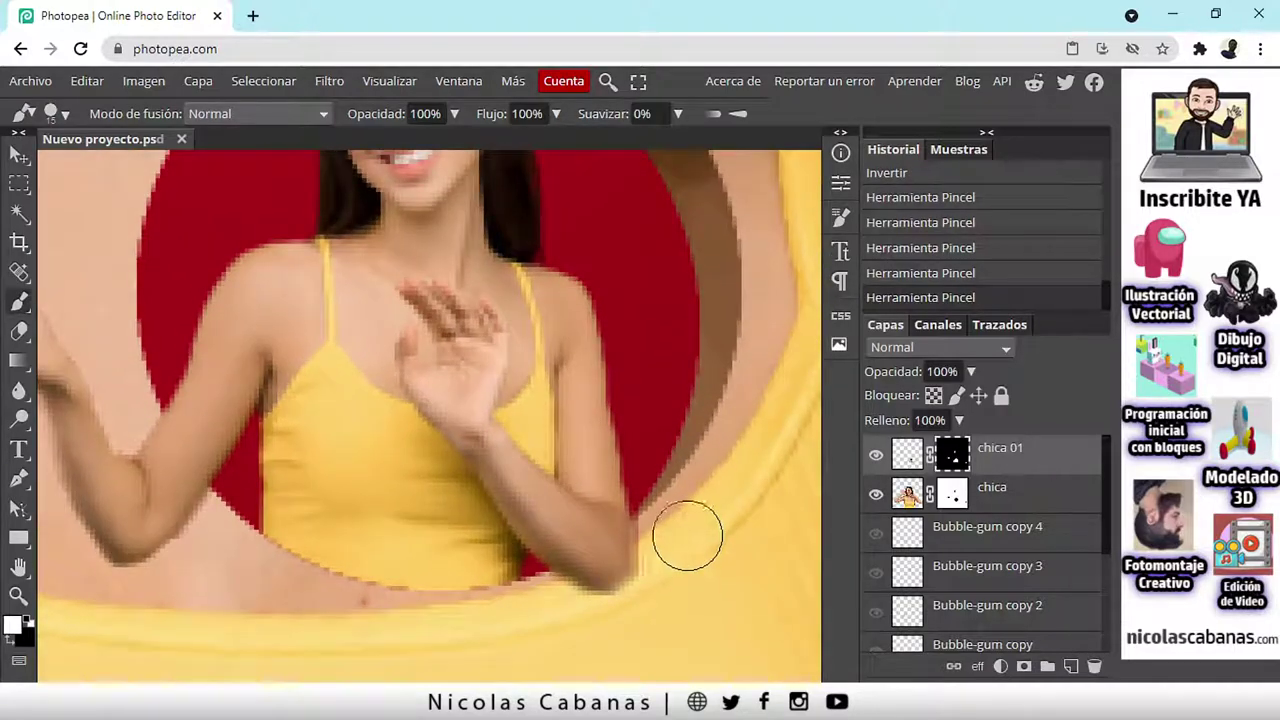
{"action": "left_click", "coordinate": [24, 638]}
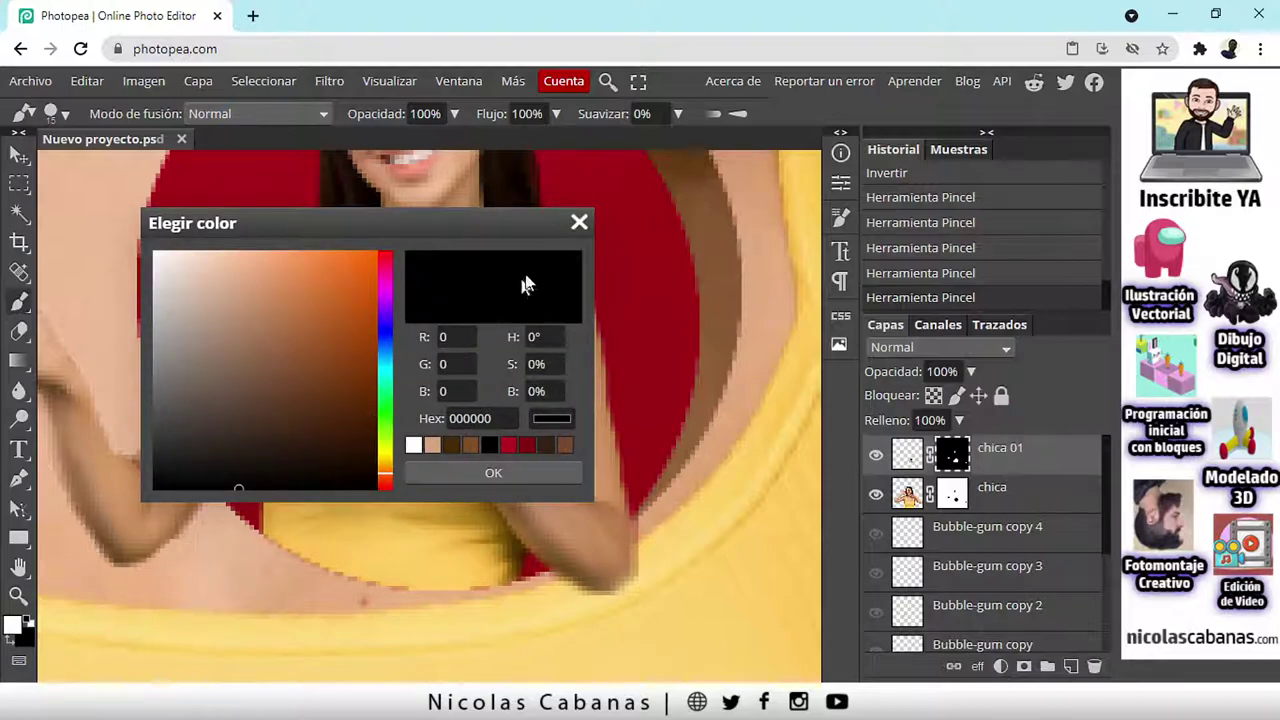
{"action": "left_click", "coordinate": [578, 224]}
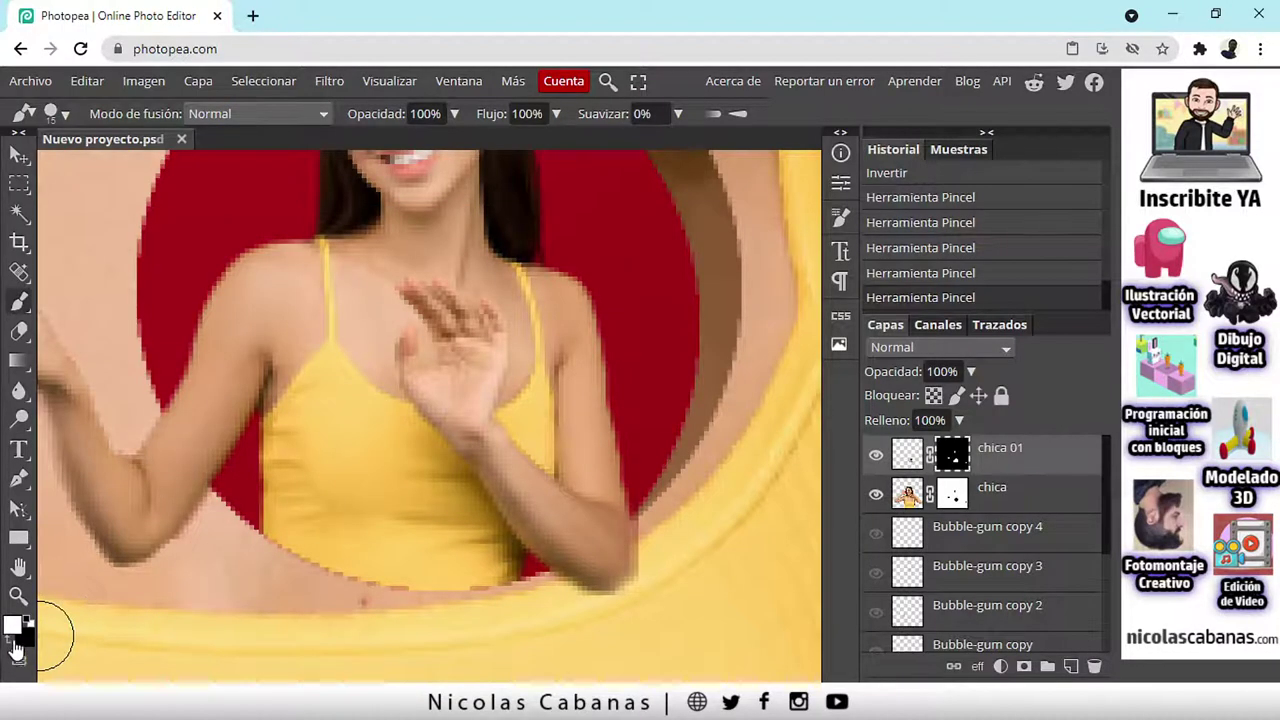
{"action": "mouse_move", "coordinate": [625, 545]}
{"action": "left_mouse_down"}
{"action": "mouse_move", "coordinate": [668, 523]}
{"action": "mouse_move", "coordinate": [668, 581]}
{"action": "mouse_move", "coordinate": [677, 504]}
{"action": "mouse_move", "coordinate": [662, 581]}
{"action": "mouse_move", "coordinate": [666, 495]}
{"action": "mouse_move", "coordinate": [617, 607]}
{"action": "mouse_move", "coordinate": [673, 519]}
{"action": "mouse_move", "coordinate": [636, 607]}
{"action": "mouse_move", "coordinate": [596, 530]}
{"action": "mouse_move", "coordinate": [591, 580]}
{"action": "left_mouse_up"}
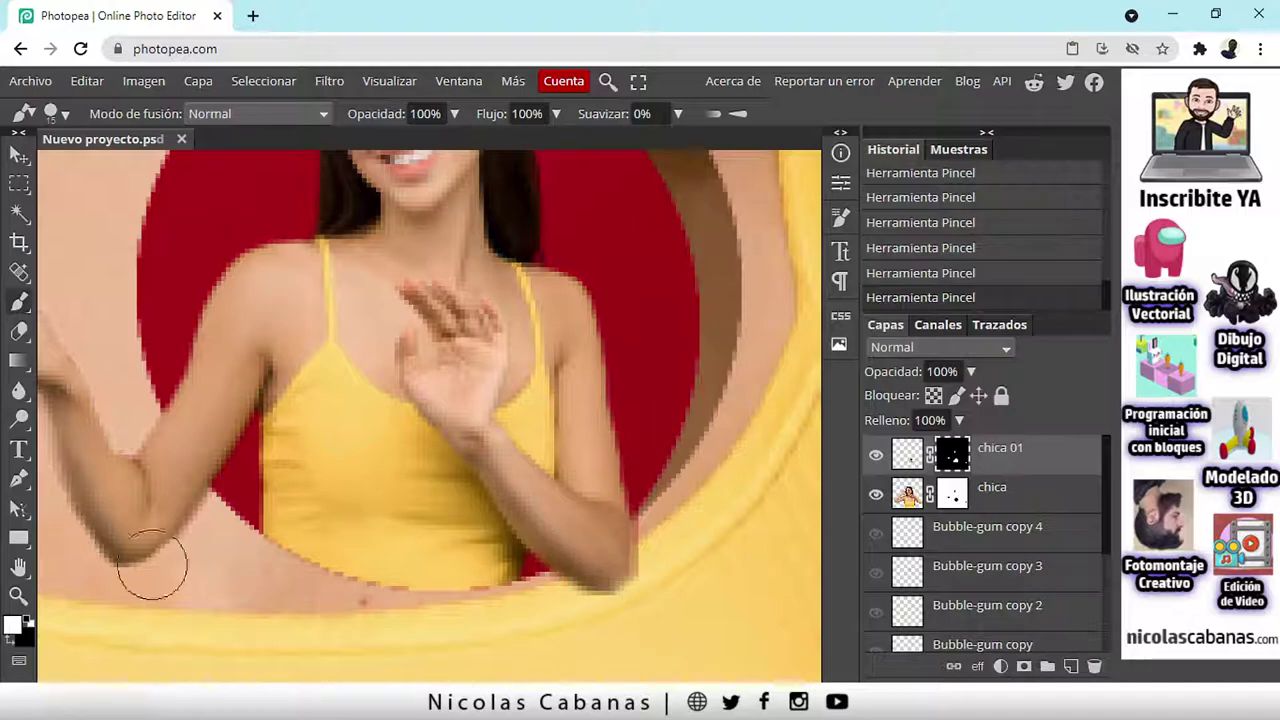
{"action": "left_click", "coordinate": [27, 619]}
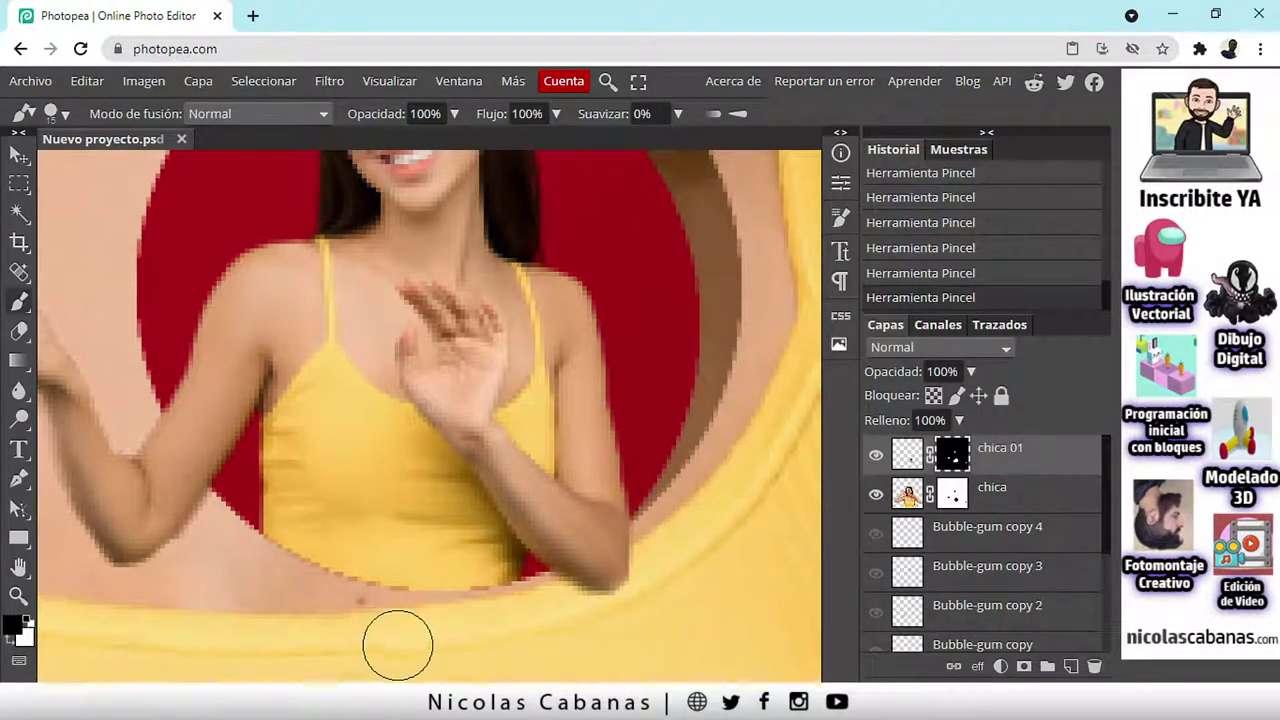
Step: Paint white on the chica layer's mask to cover the red fringe along the hole's edge beneath the miniature woman's torso
{"action": "scroll", "coordinate": [316, 617], "scroll_direction": "down", "scroll_amount": 5}
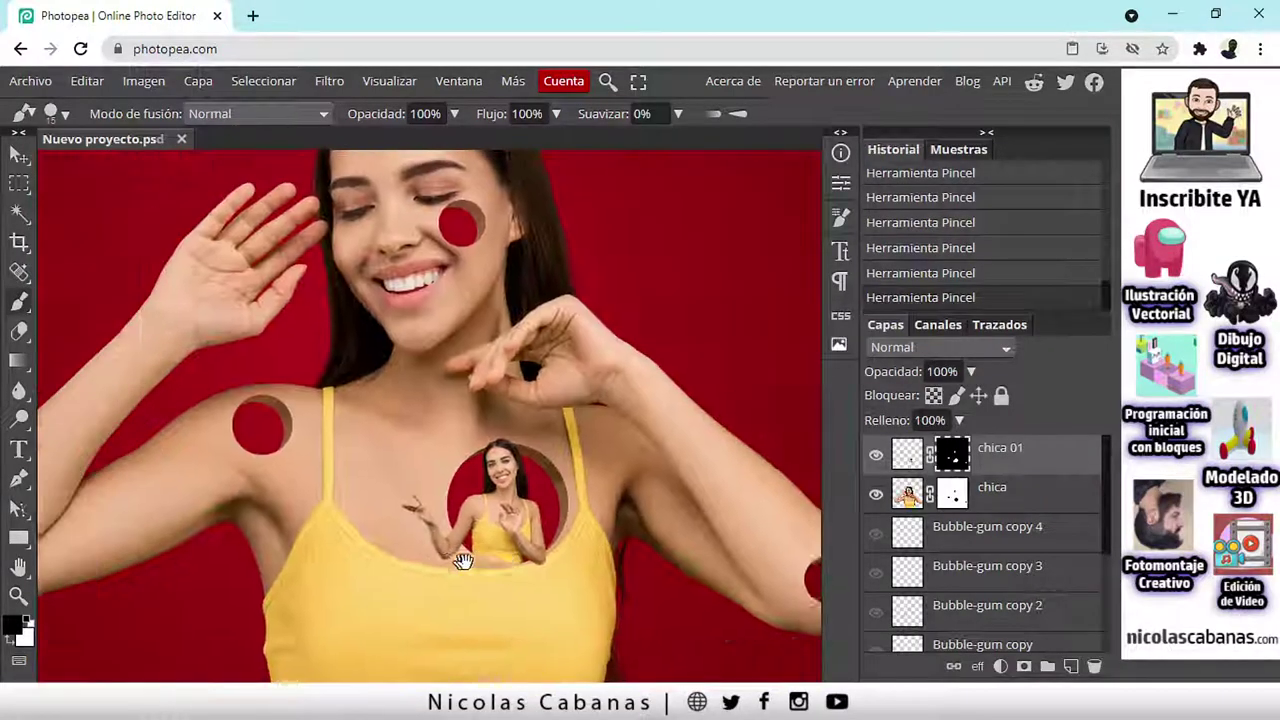
{"action": "scroll", "coordinate": [515, 580], "scroll_direction": "up", "scroll_amount": 5}
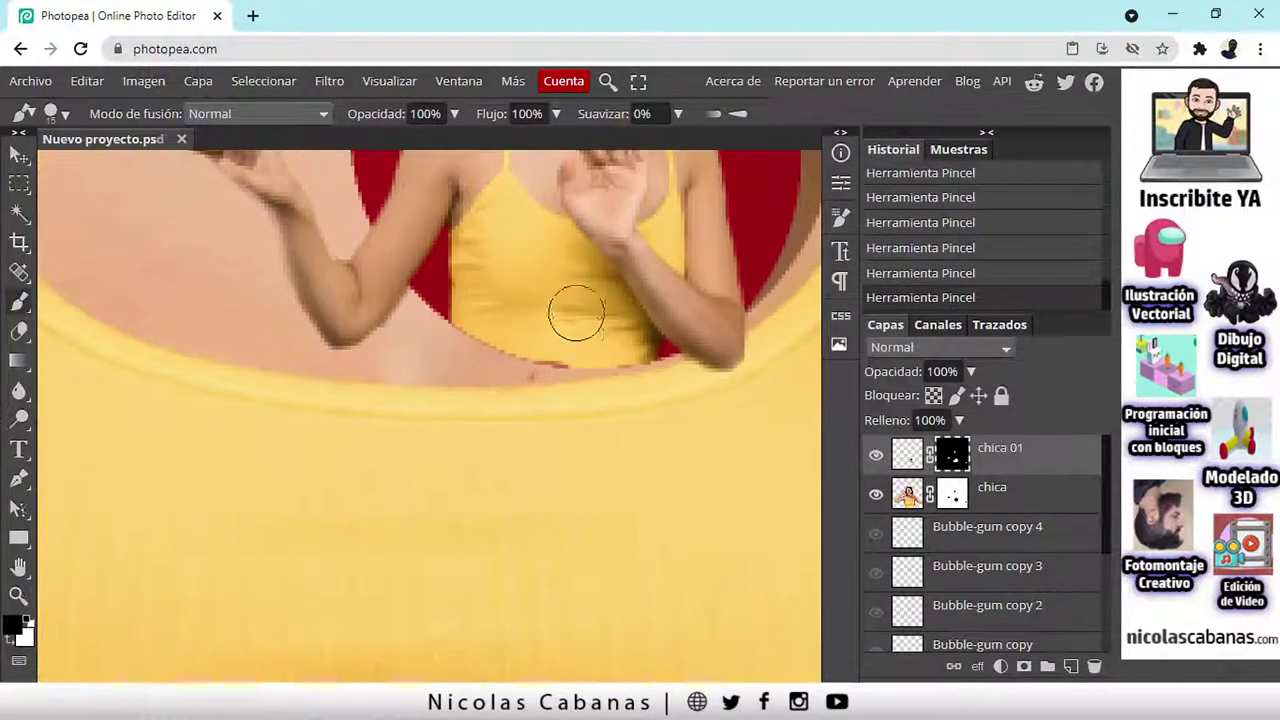
{"action": "left_click", "coordinate": [876, 456]}
{"action": "left_click", "coordinate": [876, 456]}
{"action": "left_click", "coordinate": [876, 494]}
{"action": "left_click", "coordinate": [876, 494]}
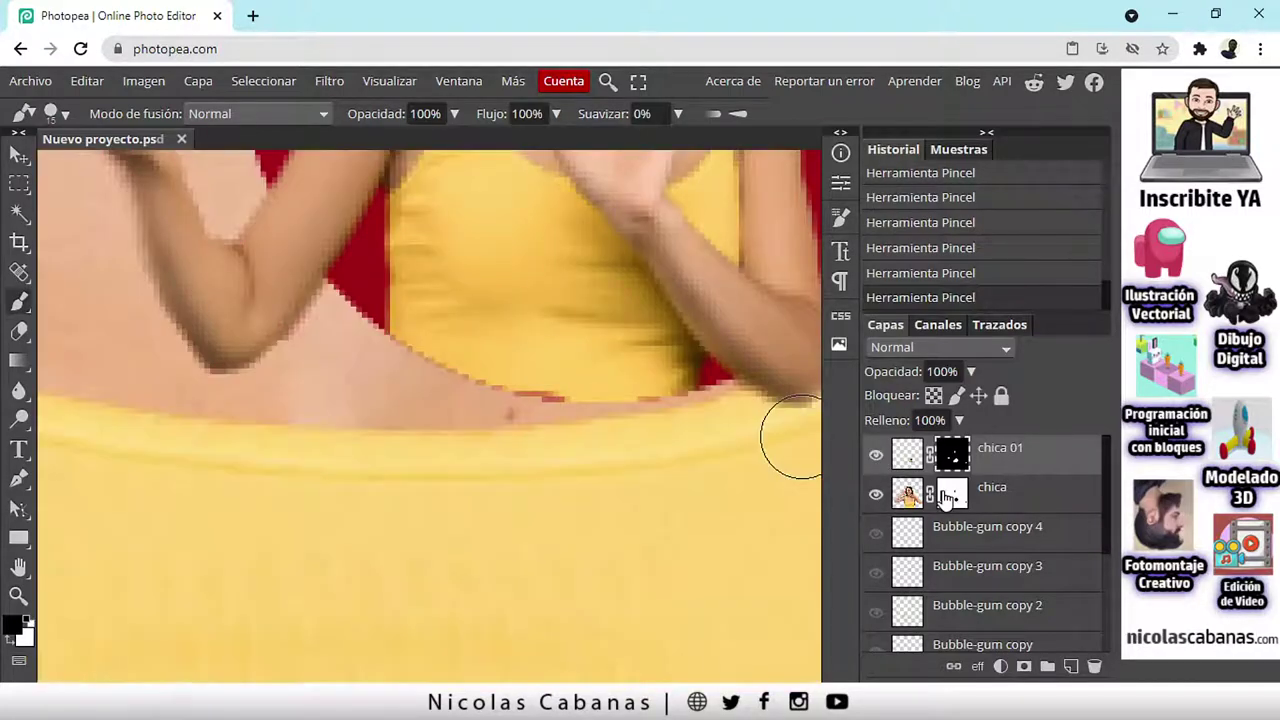
{"action": "left_click", "coordinate": [952, 493]}
{"action": "left_click", "coordinate": [505, 450]}
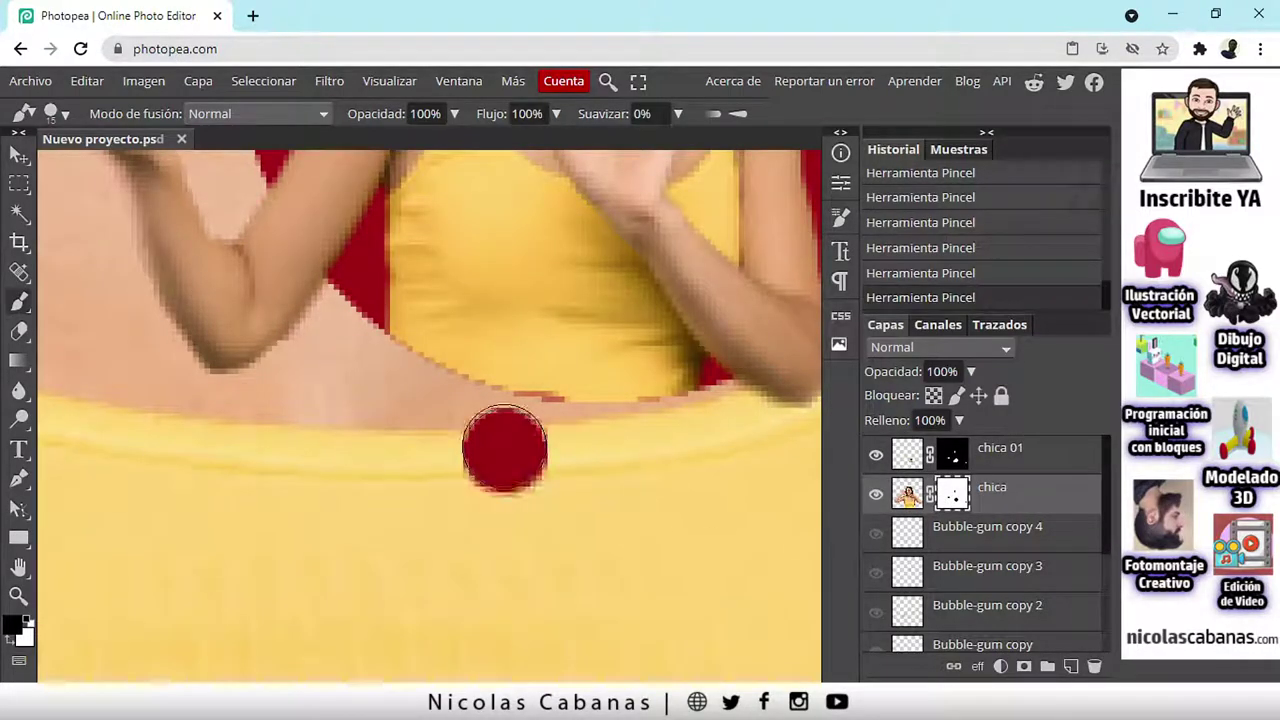
{"action": "left_click", "coordinate": [28, 618]}
{"action": "key", "text": "ctrl+z"}
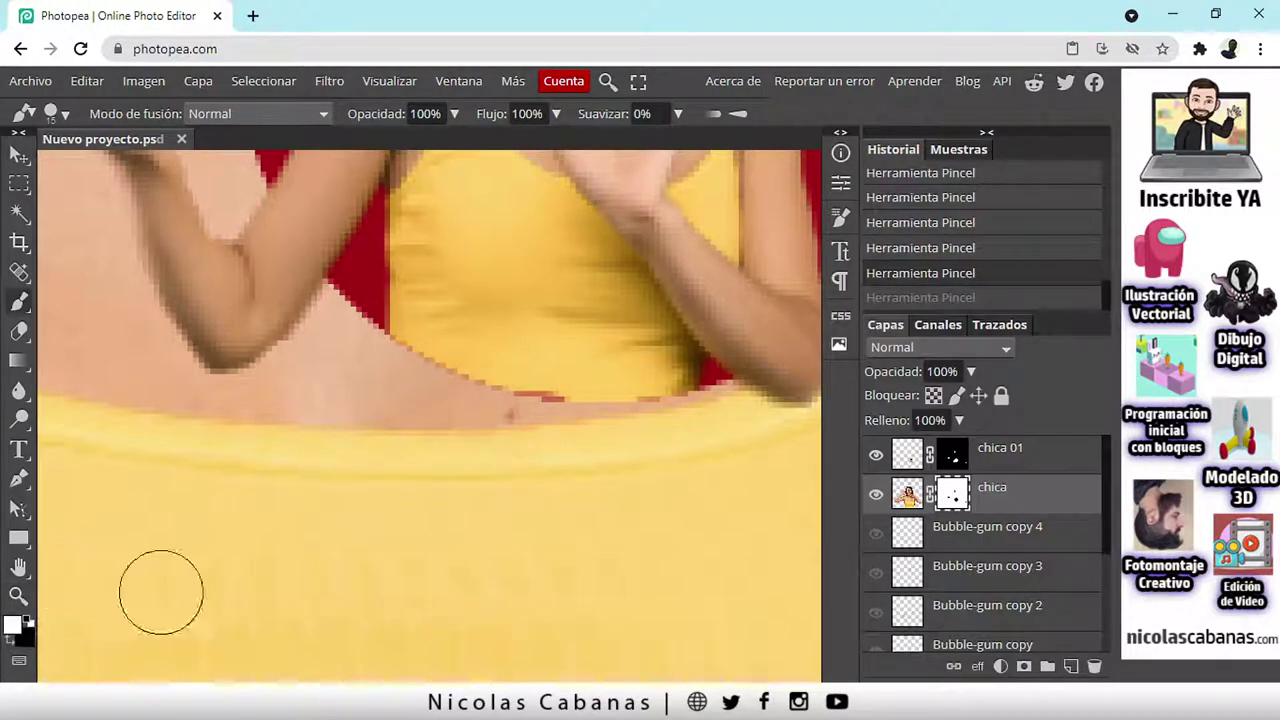
{"action": "left_click", "coordinate": [520, 443]}
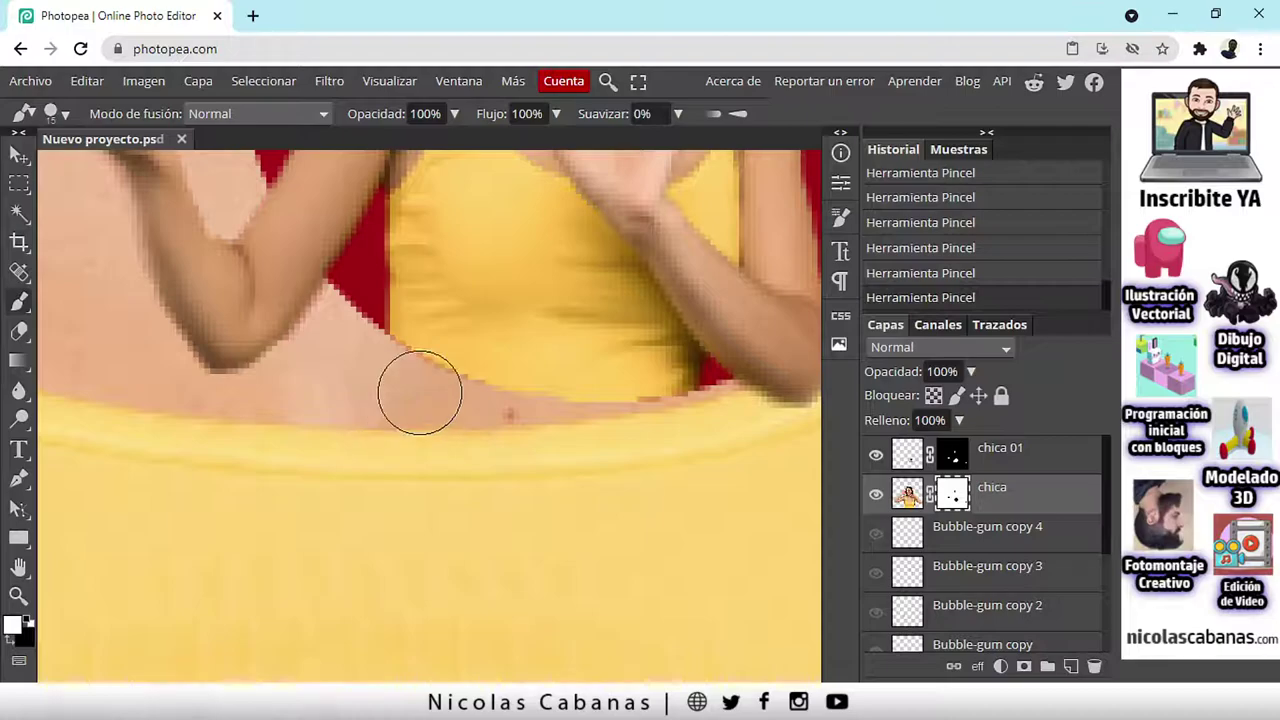
Step: Save the project as a PSD file named Mi Mini Mi.psd in the Proyectos Photopea folder
{"action": "scroll", "coordinate": [605, 455], "scroll_direction": "down", "scroll_amount": 8}
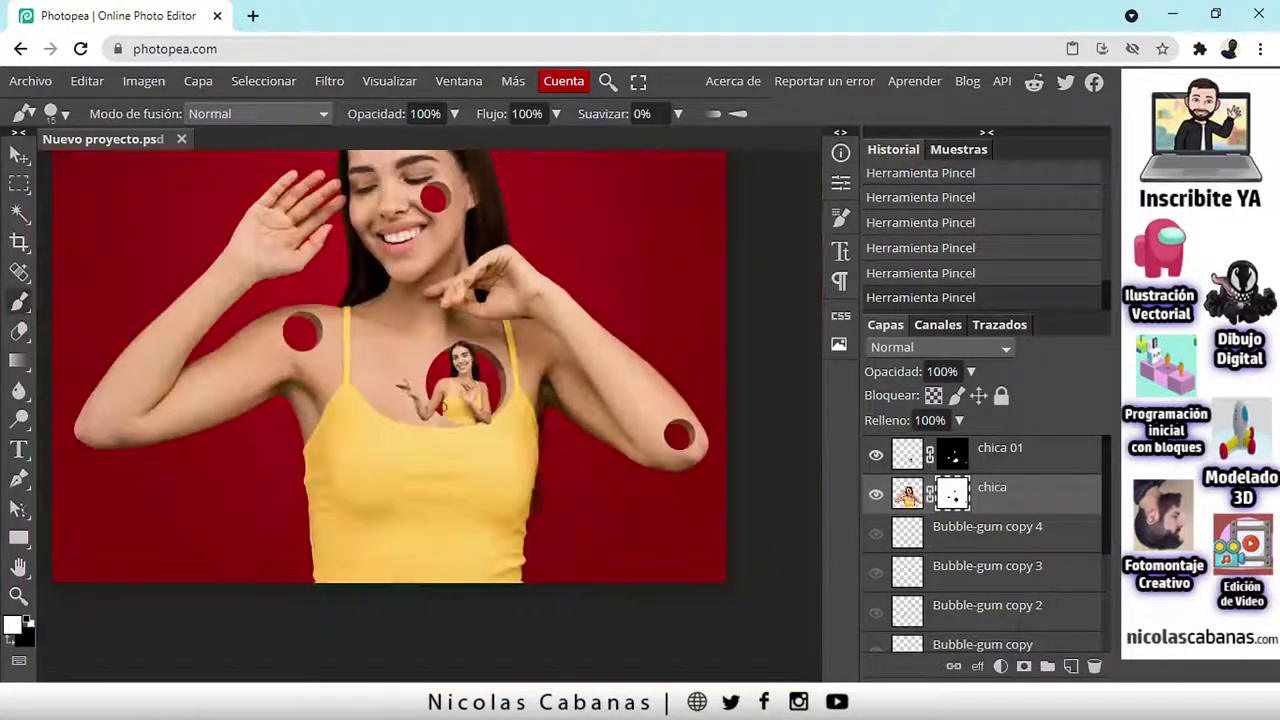
{"action": "left_click_drag", "start_coordinate": [443, 405], "coordinate": [544, 502]}
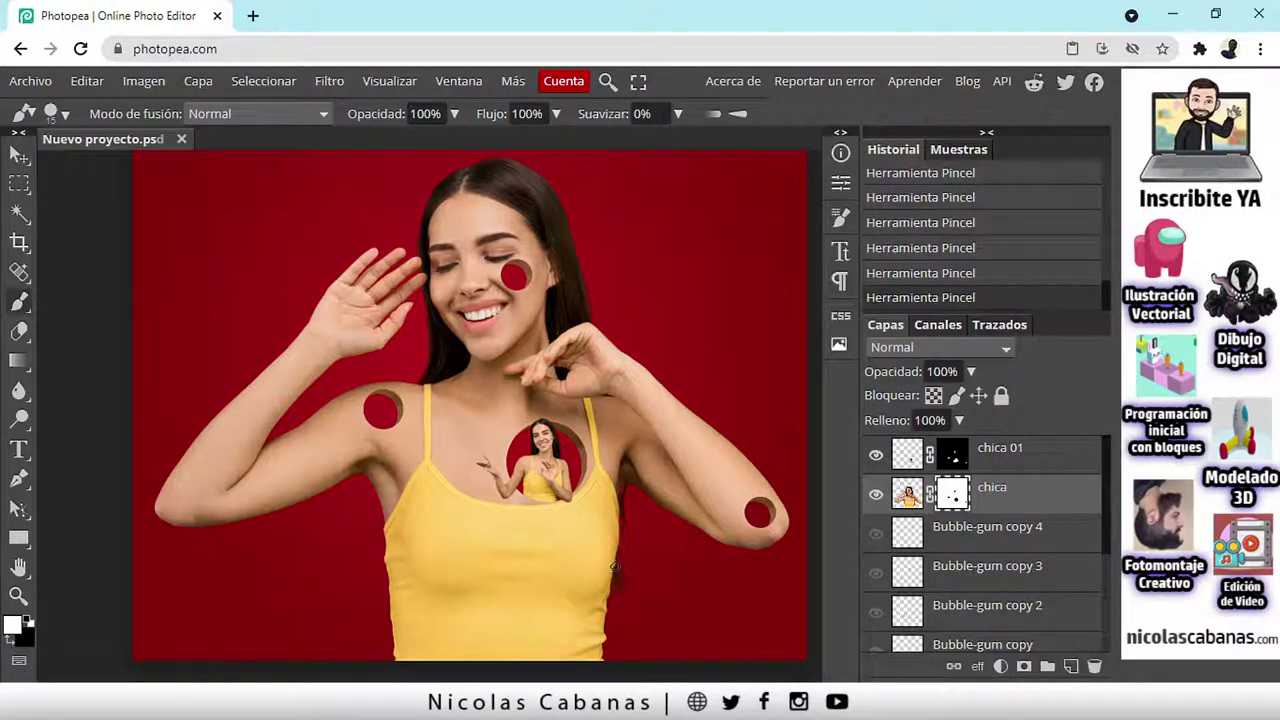
{"action": "left_click", "coordinate": [21, 78]}
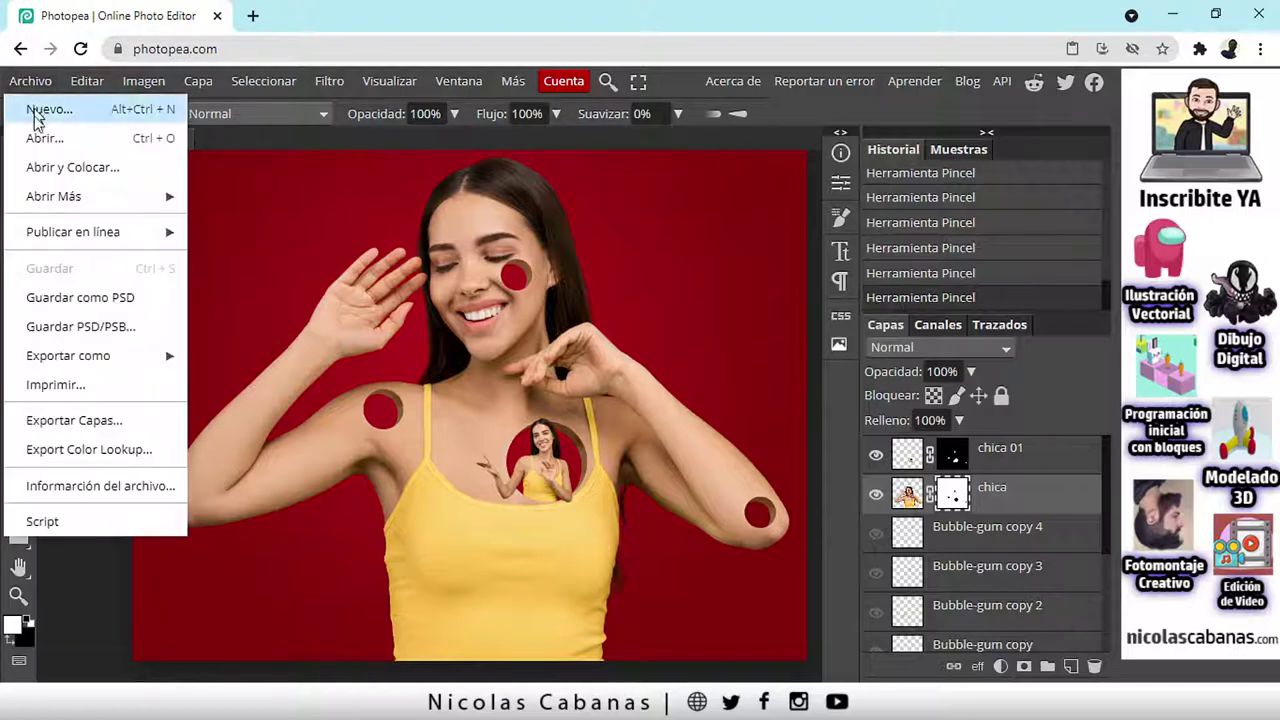
{"action": "left_click", "coordinate": [80, 297]}
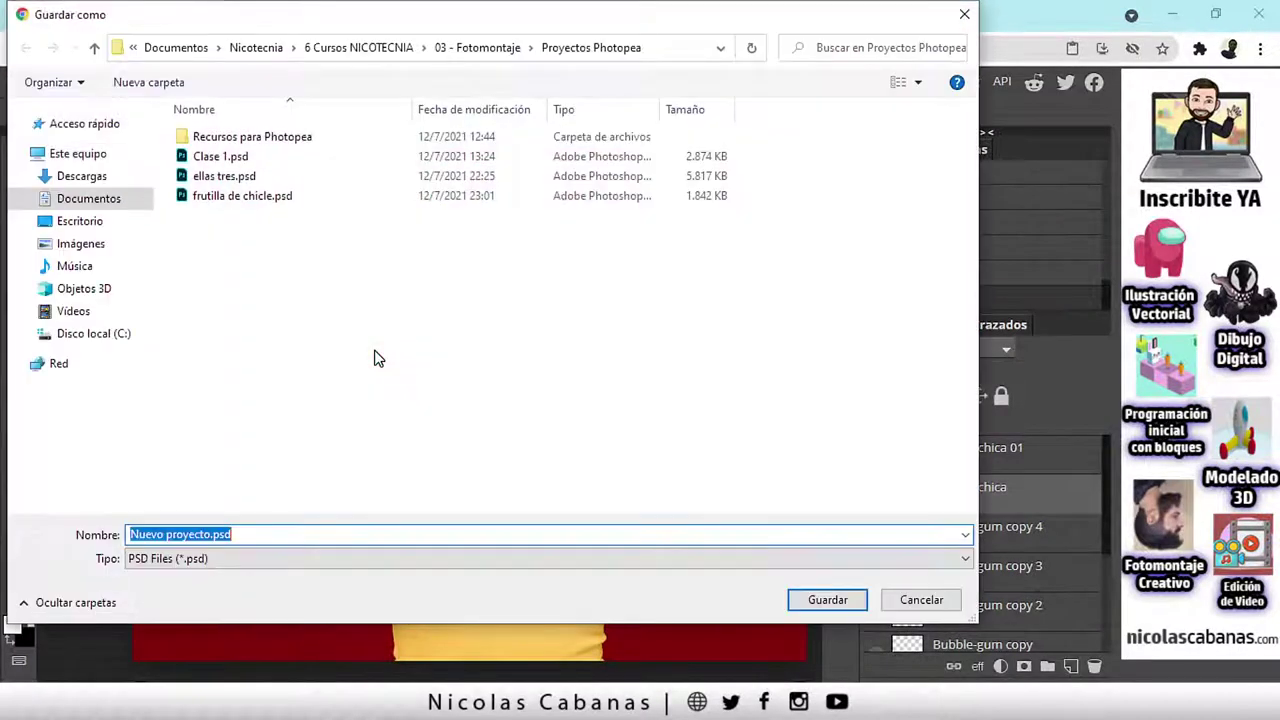
{"action": "type", "text": "M"}
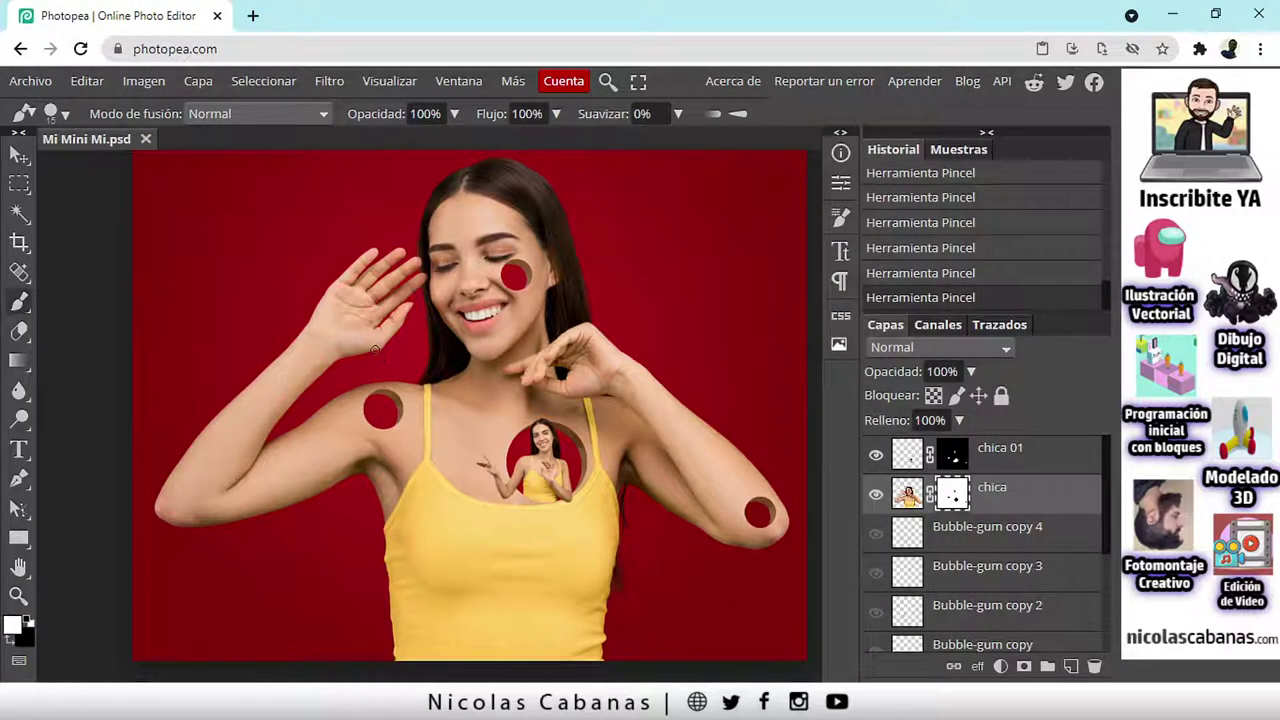
{"action": "left_click", "coordinate": [30, 81]}
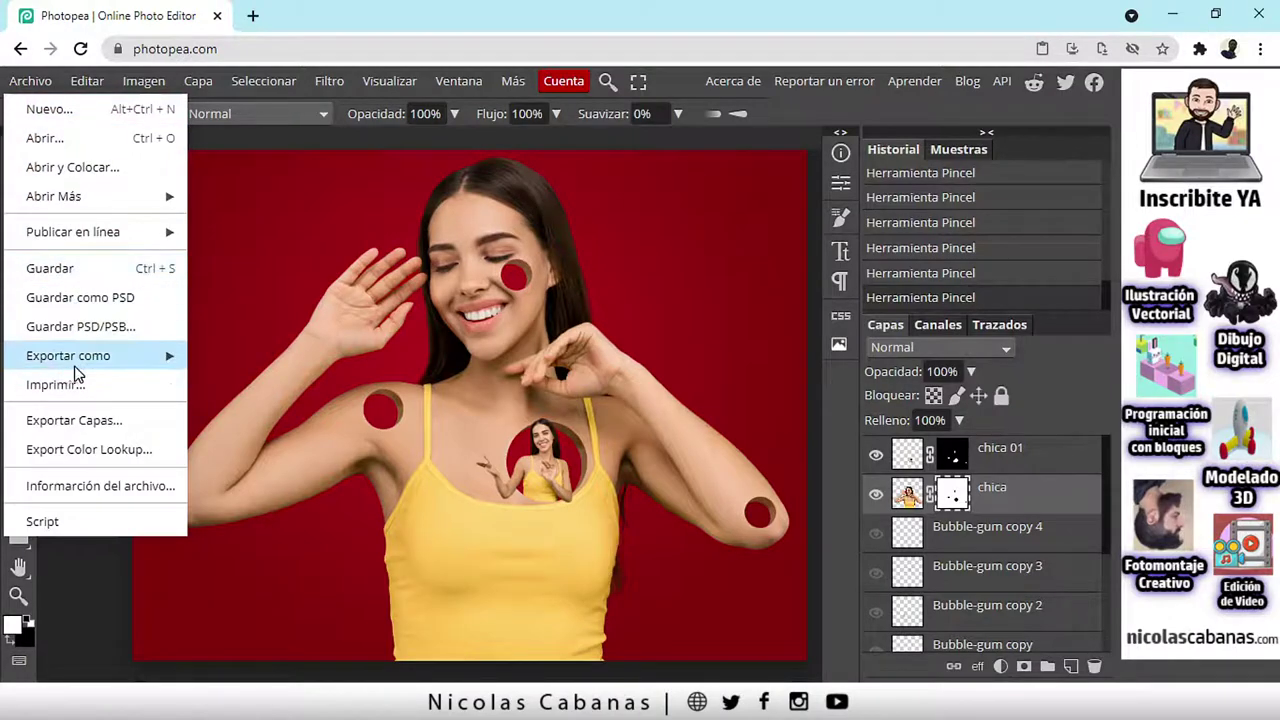
{"action": "mouse_move", "coordinate": [90, 364]}
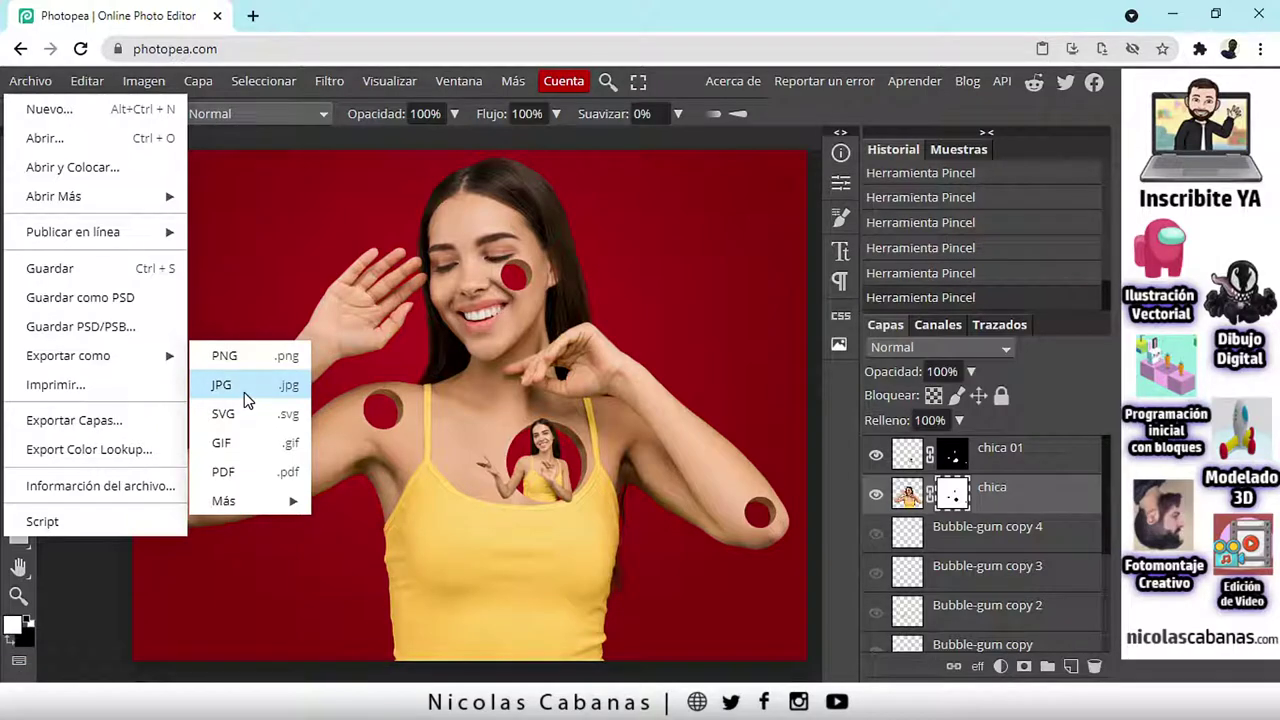
{"action": "left_click", "coordinate": [970, 512]}
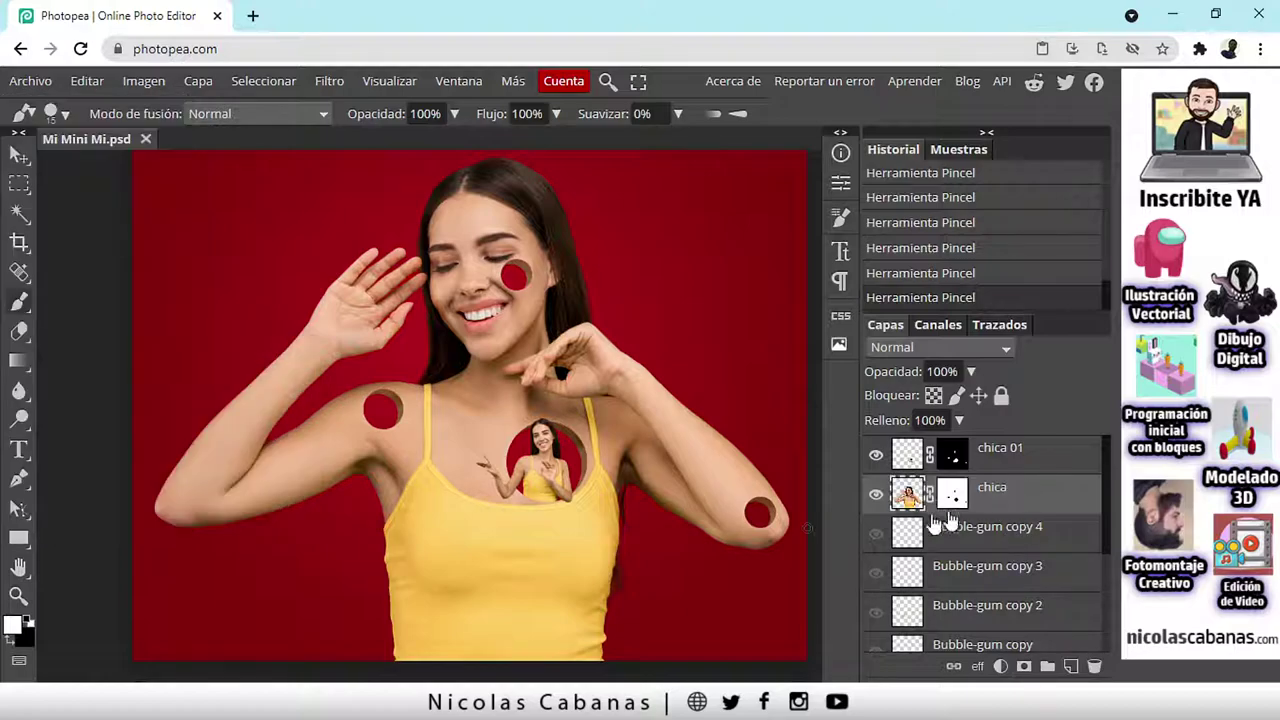
Step: On a new layer above chica, paint black shadows beneath the miniature woman's elbows with the 15 px Brush and lower the layer's opacity to 29%
{"action": "scroll", "coordinate": [560, 540], "scroll_direction": "up", "scroll_amount": 8}
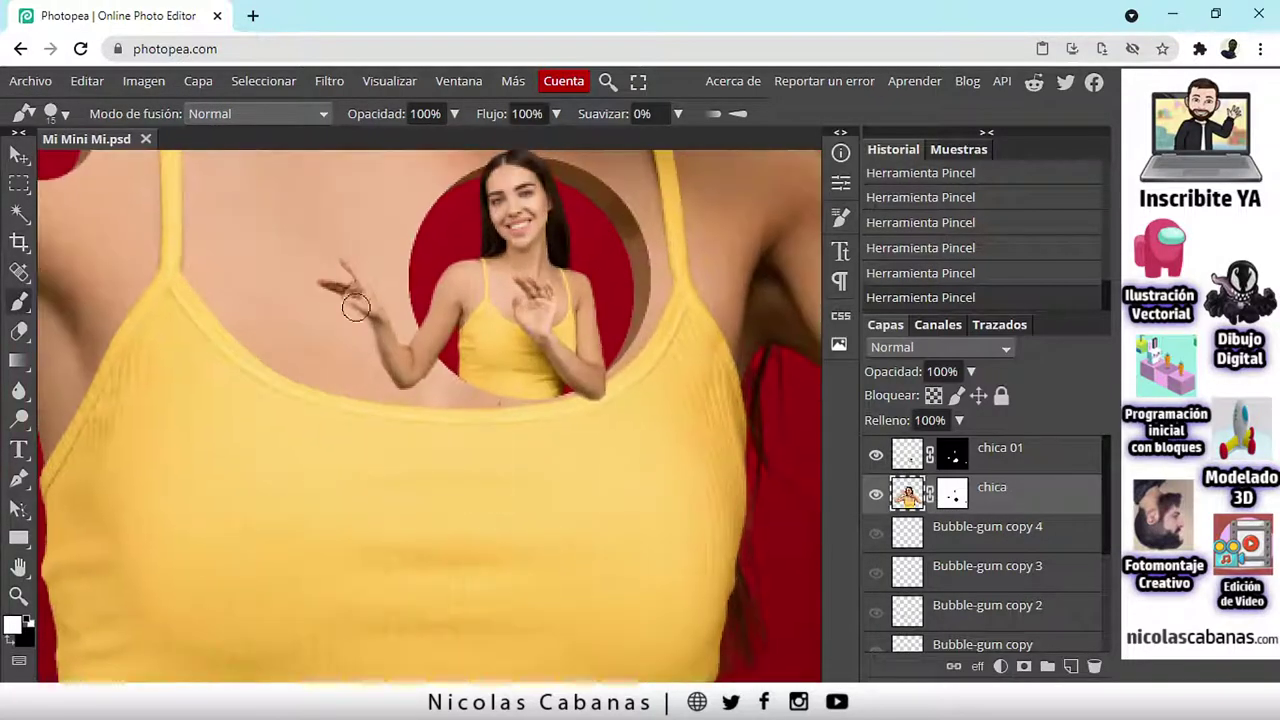
{"action": "left_click_drag", "start_coordinate": [380, 300], "coordinate": [376, 463]}
{"action": "scroll", "coordinate": [463, 458], "scroll_direction": "down", "scroll_amount": 5}
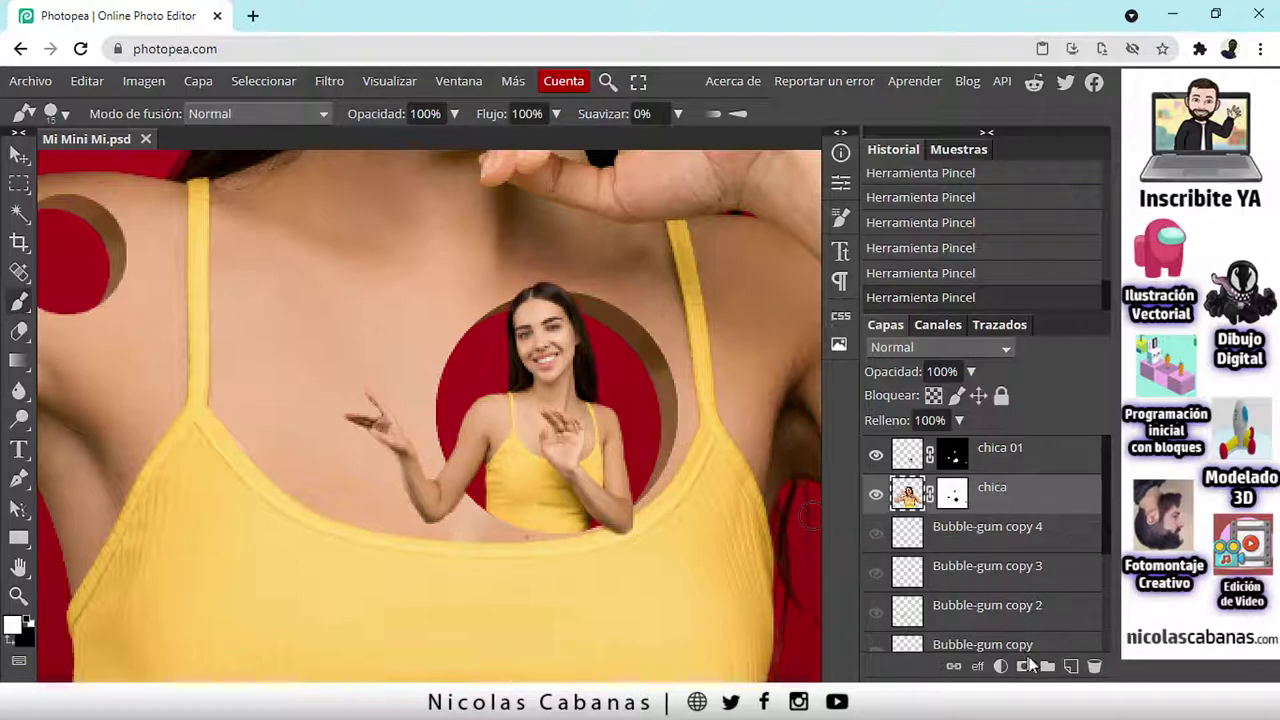
{"action": "left_click", "coordinate": [1070, 667]}
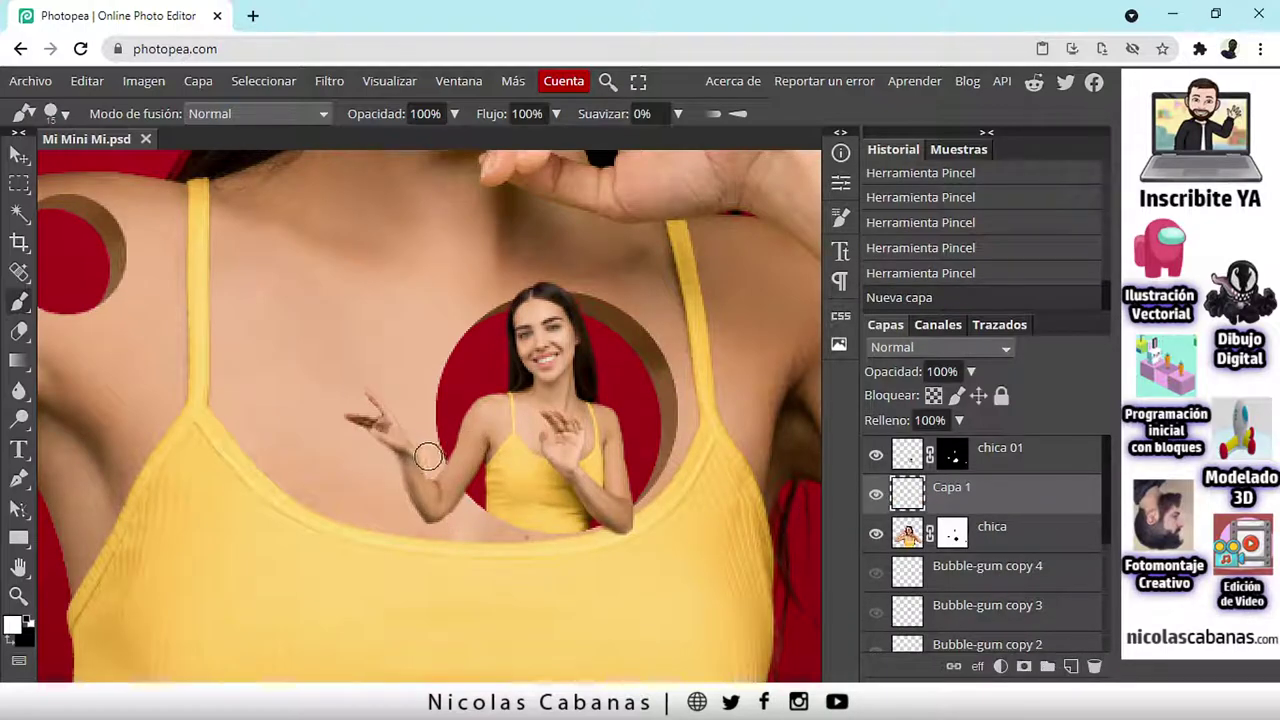
{"action": "left_click", "coordinate": [16, 647]}
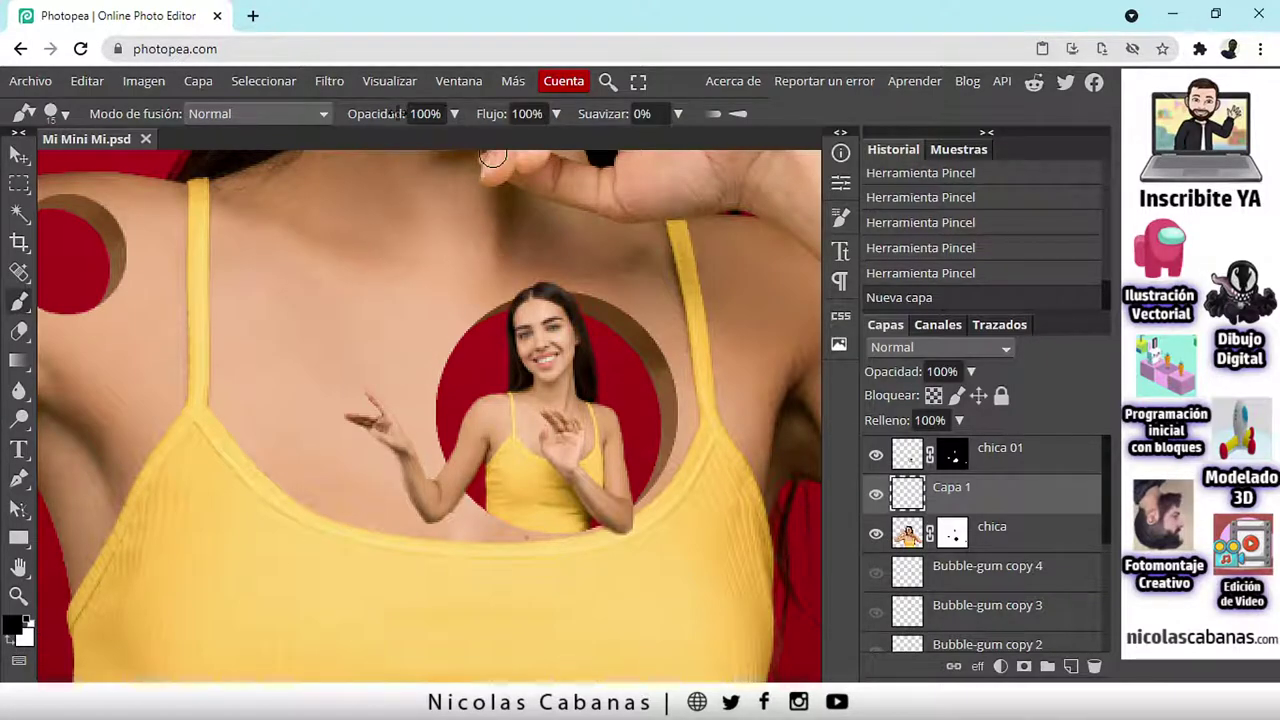
{"action": "scroll", "coordinate": [366, 443], "scroll_direction": "up", "scroll_amount": 2}
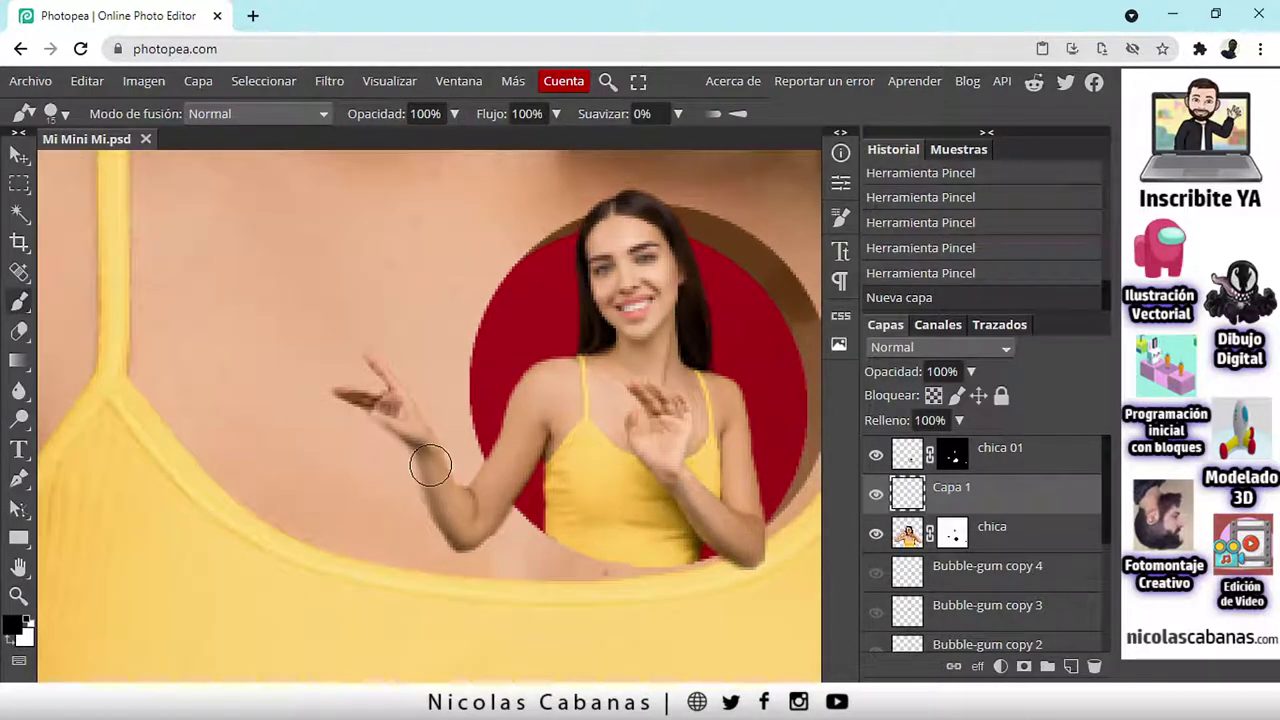
{"action": "mouse_move", "coordinate": [485, 527]}
{"action": "left_mouse_down"}
{"action": "mouse_move", "coordinate": [500, 508]}
{"action": "mouse_move", "coordinate": [462, 546]}
{"action": "left_mouse_up"}
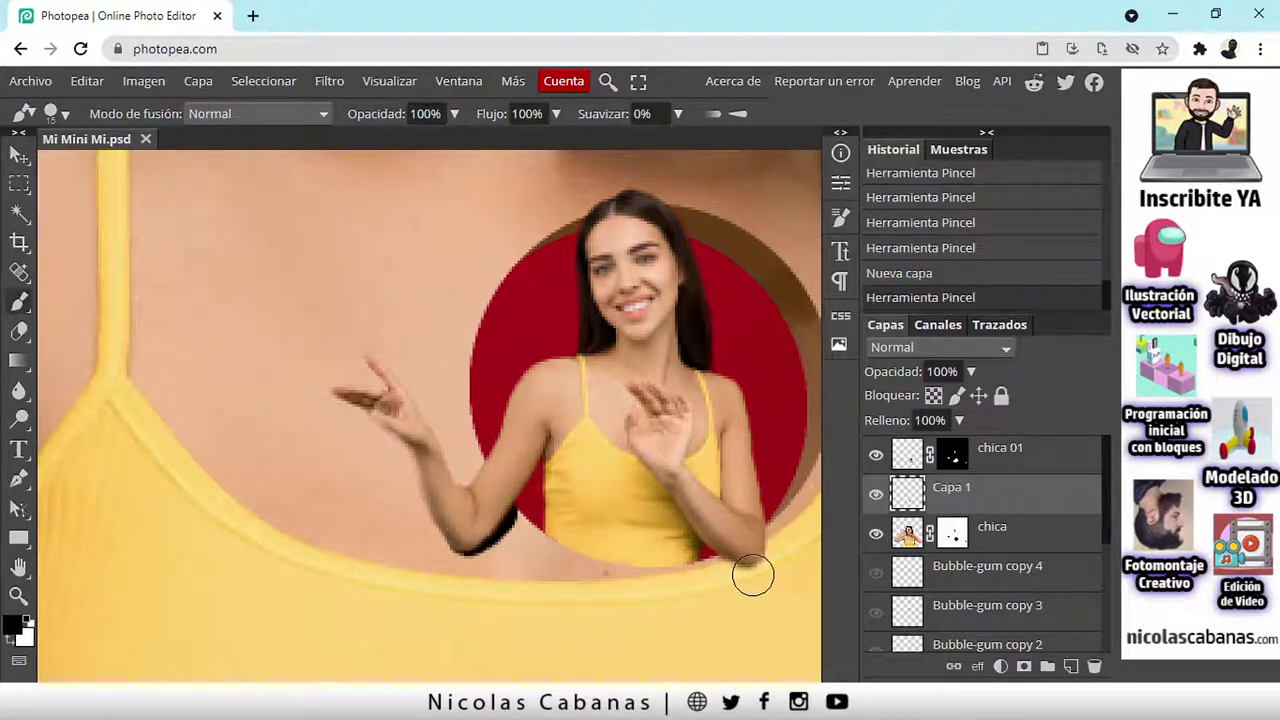
{"action": "left_click_drag", "start_coordinate": [737, 554], "coordinate": [753, 545]}
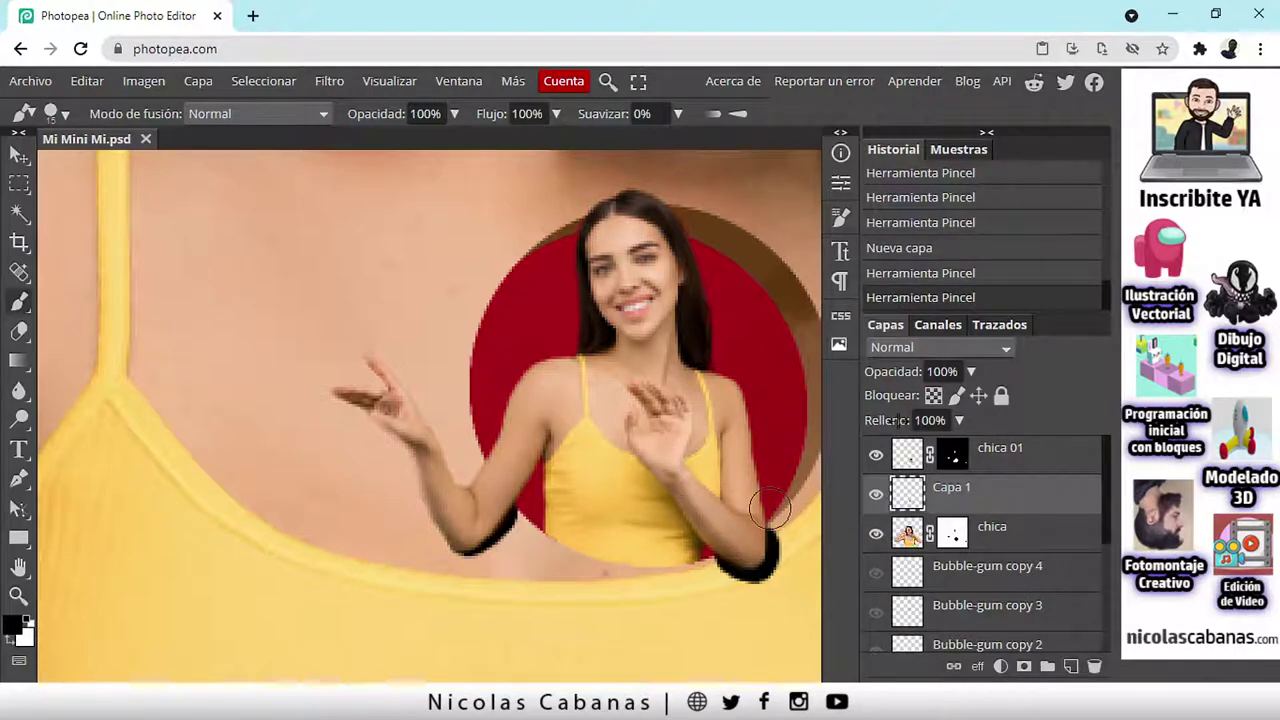
{"action": "left_click", "coordinate": [970, 372]}
{"action": "left_click_drag", "start_coordinate": [967, 402], "coordinate": [905, 402]}
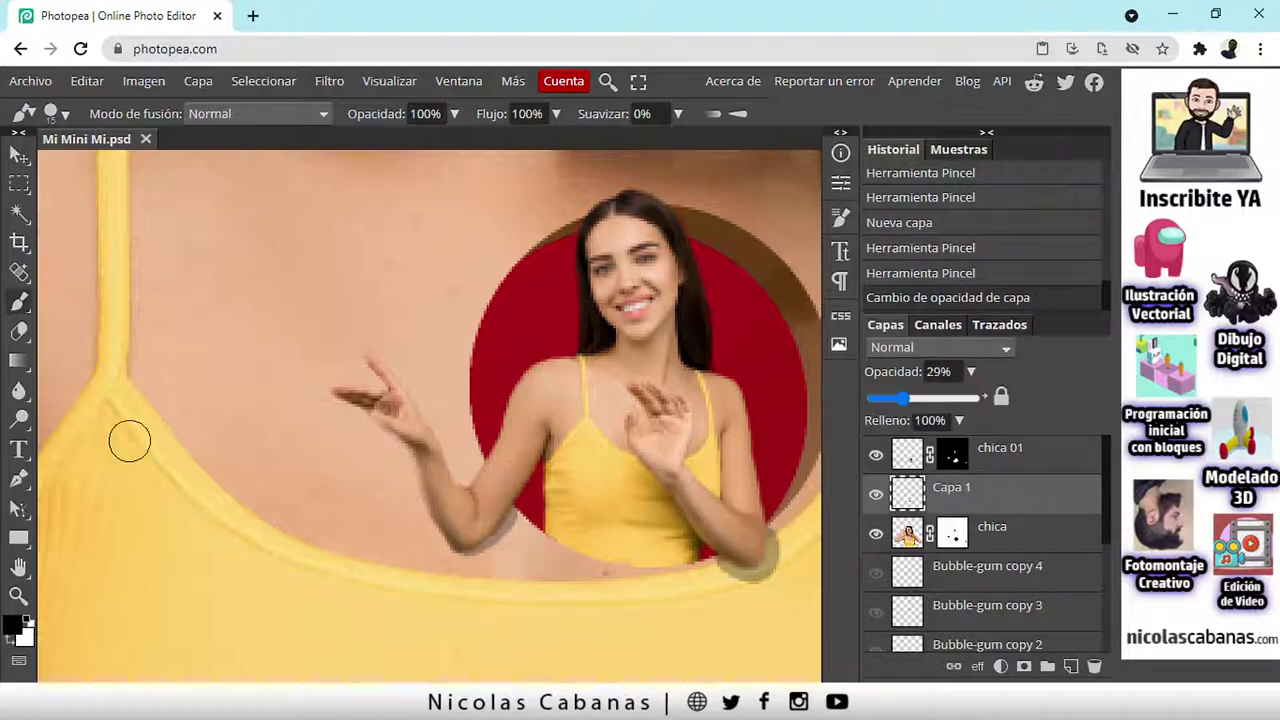
Step: Trim the painted shadows around both of the miniature woman's elbows on Capa 1 with a 22 px Eraser
{"action": "left_click", "coordinate": [19, 331]}
{"action": "left_click_drag", "start_coordinate": [485, 570], "coordinate": [372, 552]}
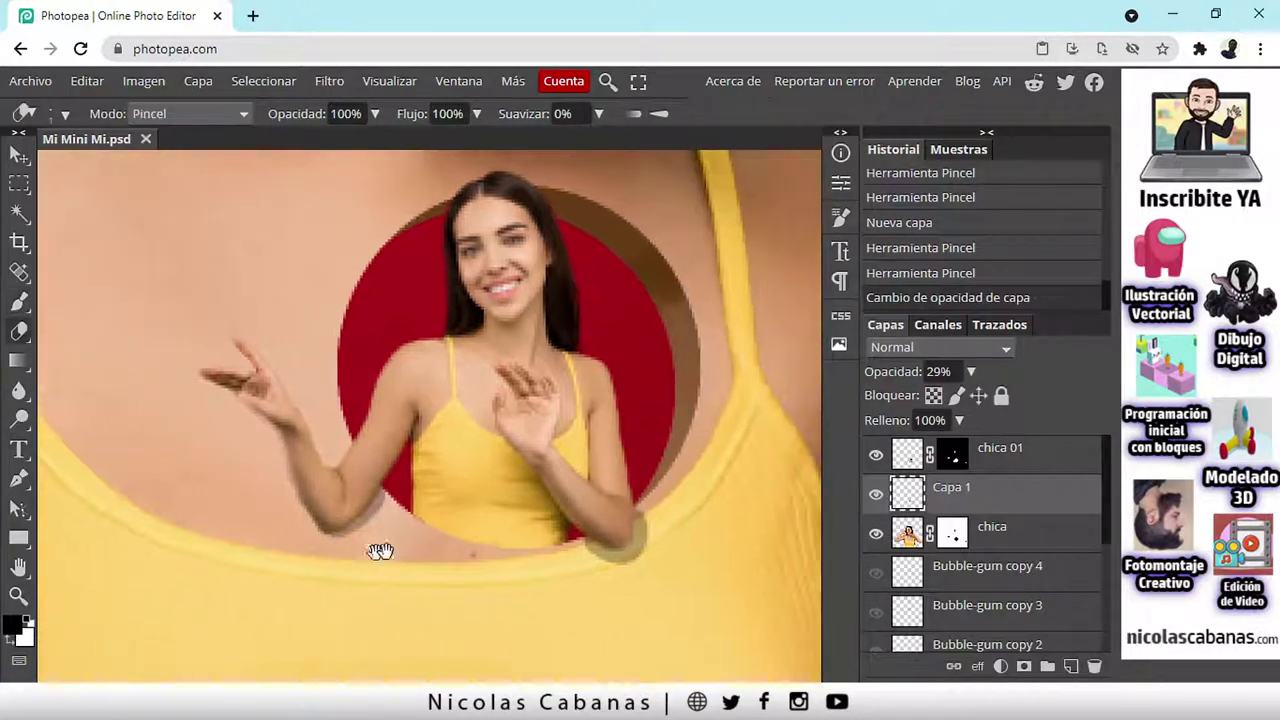
{"action": "left_click", "coordinate": [66, 114]}
{"action": "left_click_drag", "start_coordinate": [158, 168], "coordinate": [185, 168]}
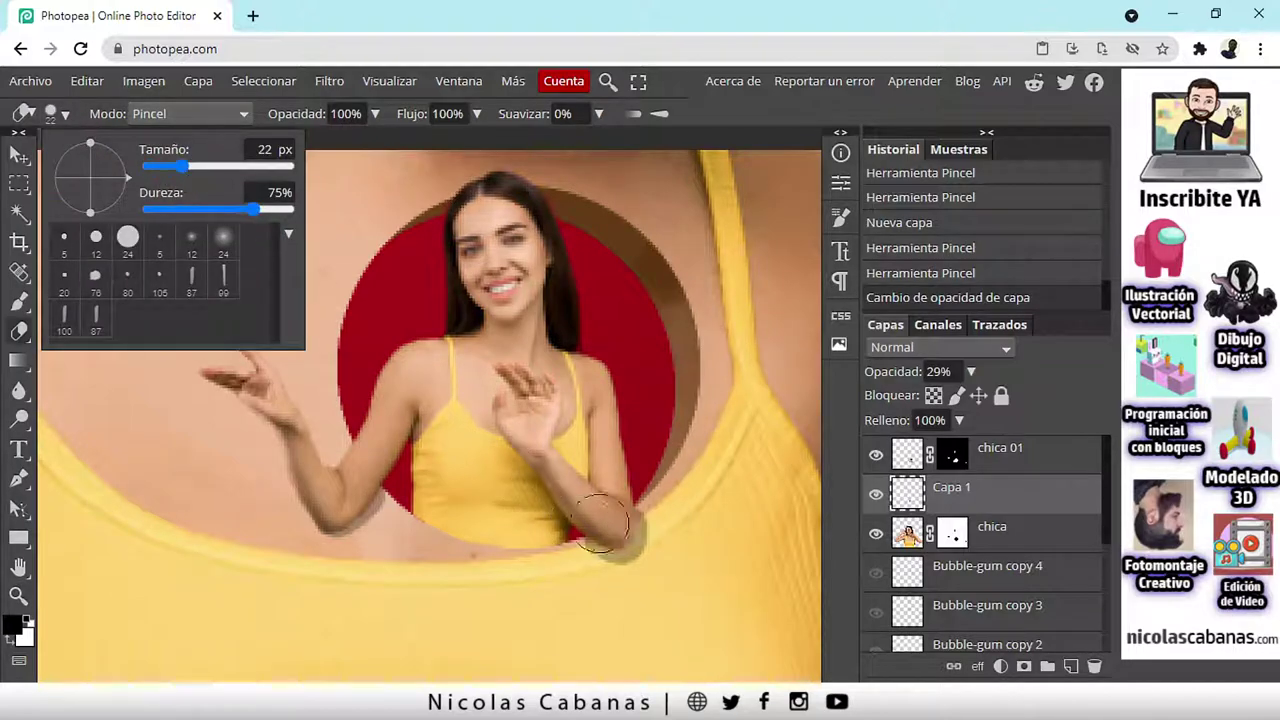
{"action": "left_click", "coordinate": [665, 525]}
{"action": "left_click_drag", "start_coordinate": [680, 555], "coordinate": [663, 523]}
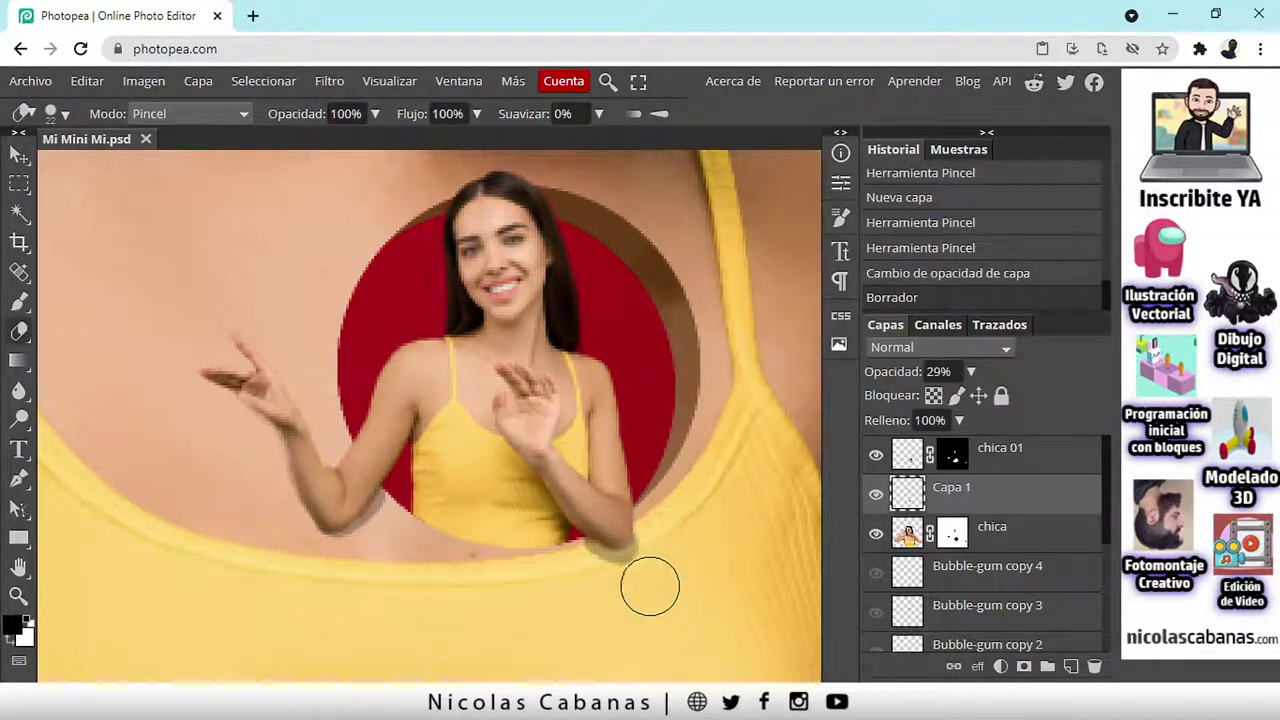
{"action": "left_click_drag", "start_coordinate": [594, 598], "coordinate": [500, 543]}
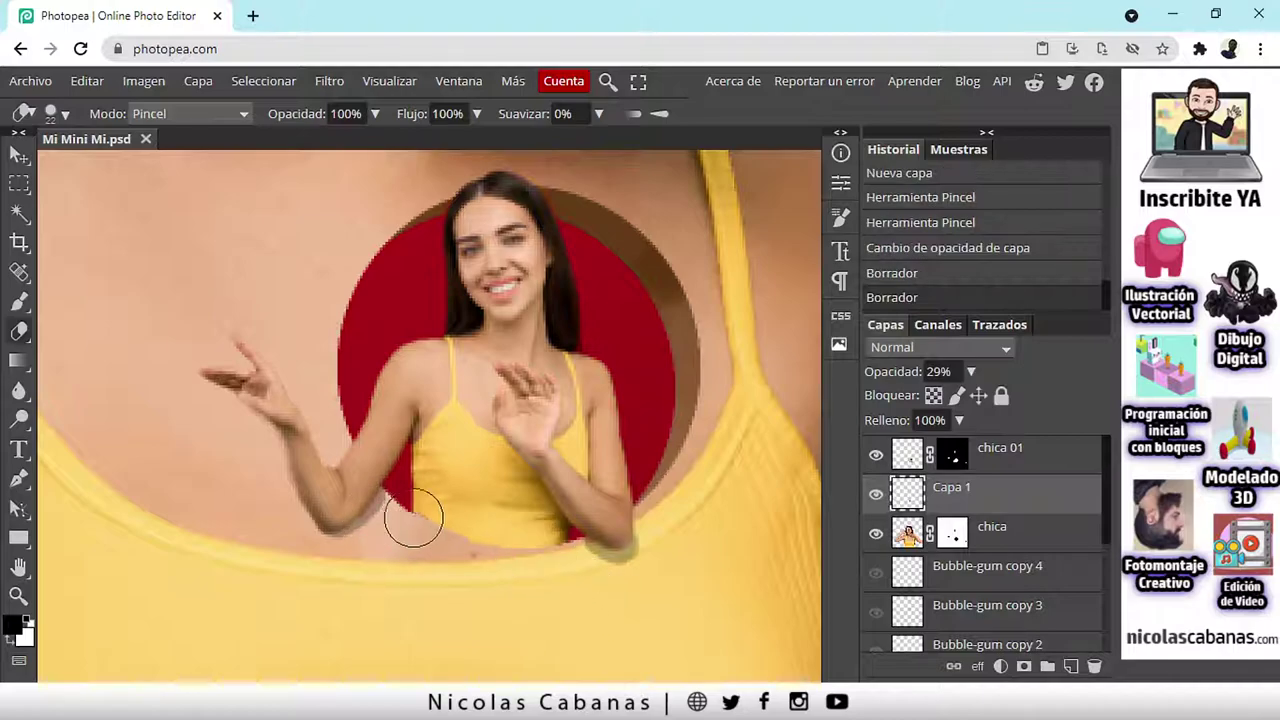
{"action": "mouse_move", "coordinate": [388, 548]}
{"action": "left_mouse_down"}
{"action": "mouse_move", "coordinate": [413, 507]}
{"action": "mouse_move", "coordinate": [407, 533]}
{"action": "mouse_move", "coordinate": [397, 543]}
{"action": "mouse_move", "coordinate": [412, 509]}
{"action": "mouse_move", "coordinate": [366, 569]}
{"action": "left_mouse_up"}
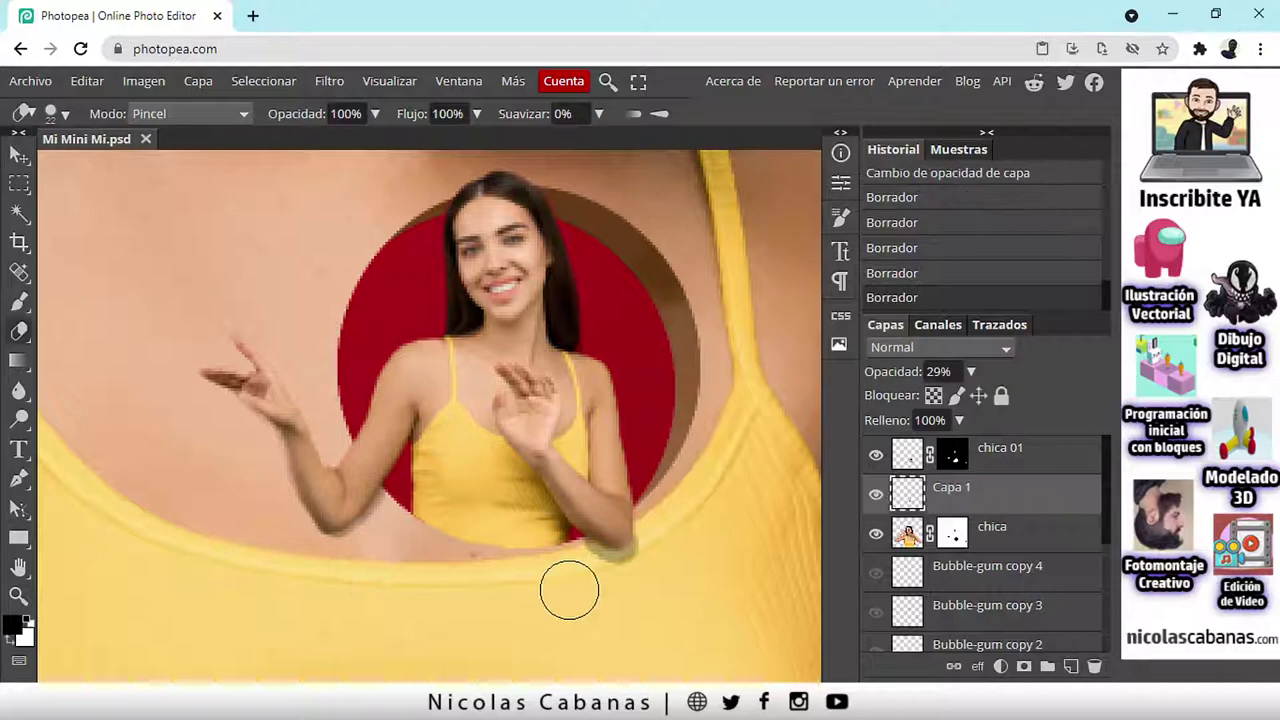
{"action": "left_click_drag", "start_coordinate": [560, 569], "coordinate": [594, 594]}
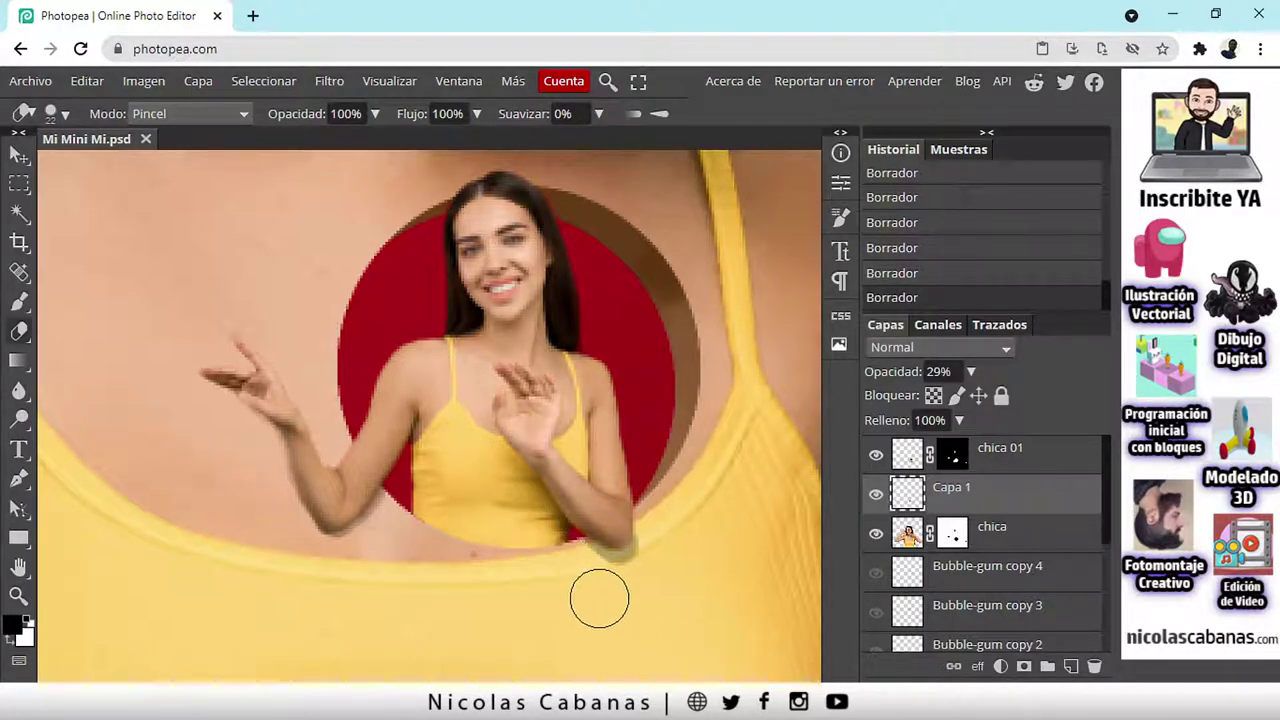
Step: Set the Capa 1 shadow layer's opacity to 23% and toggle its visibility to compare the effect
{"action": "left_click", "coordinate": [968, 373]}
{"action": "left_click_drag", "start_coordinate": [903, 398], "coordinate": [900, 403]}
{"action": "scroll", "coordinate": [514, 486], "scroll_direction": "down", "scroll_amount": 5}
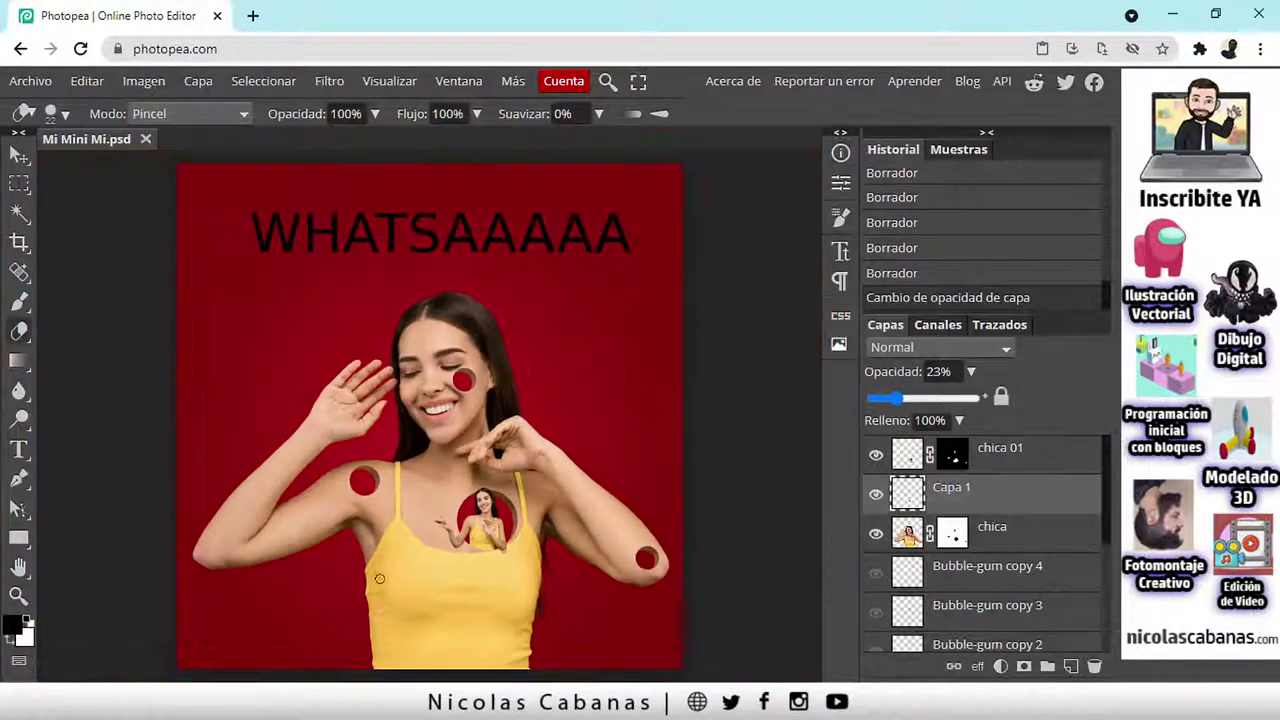
{"action": "scroll", "coordinate": [572, 517], "scroll_direction": "up", "scroll_amount": 3}
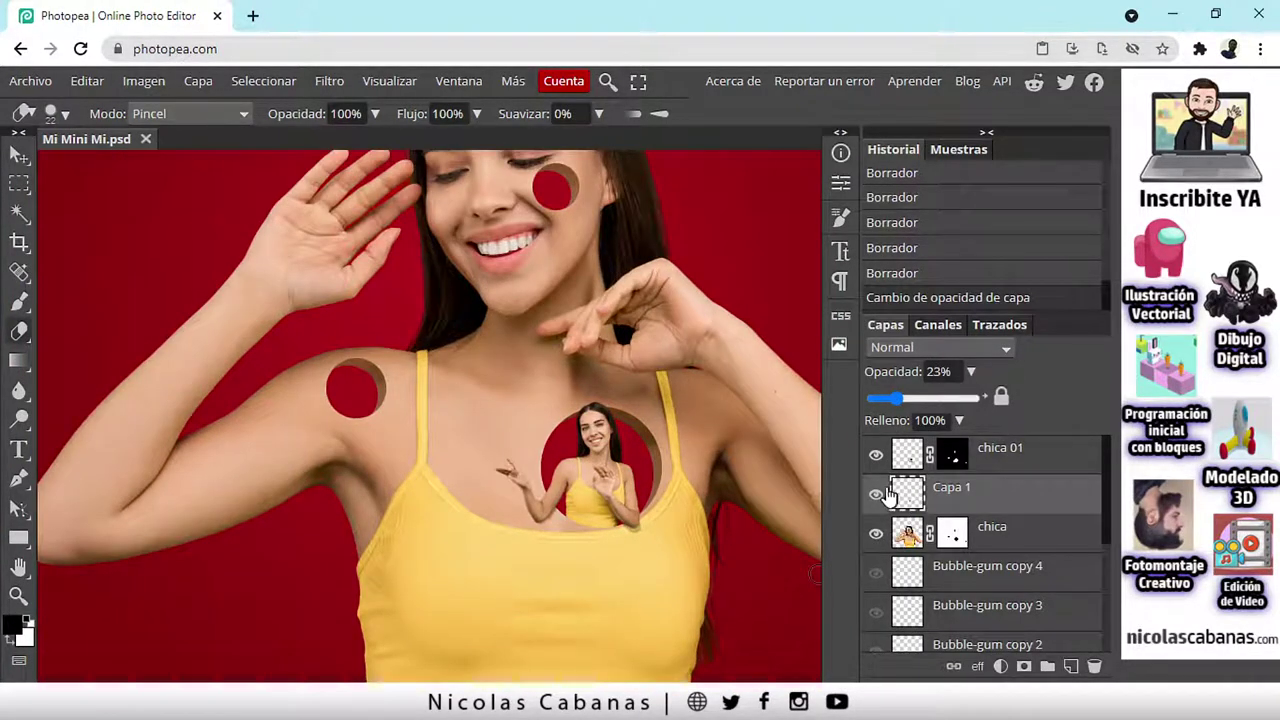
{"action": "left_click", "coordinate": [877, 497]}
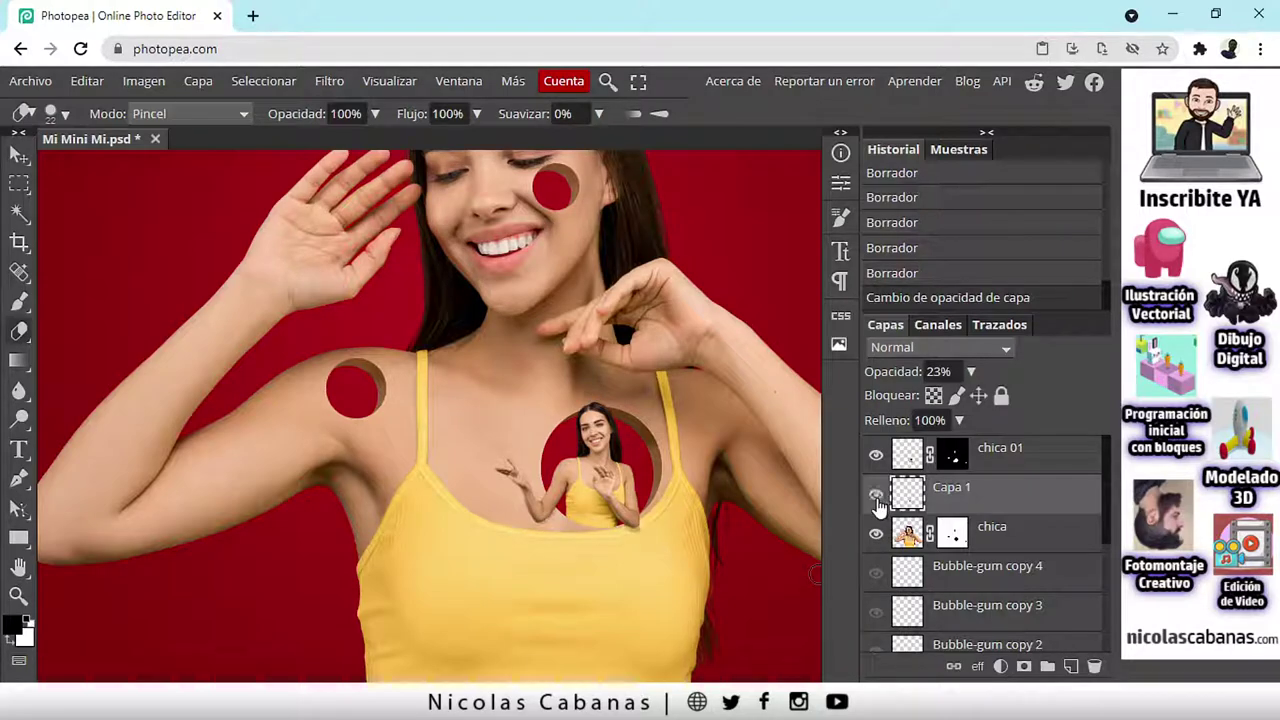
{"action": "scroll", "coordinate": [482, 455], "scroll_direction": "down", "scroll_amount": 4}
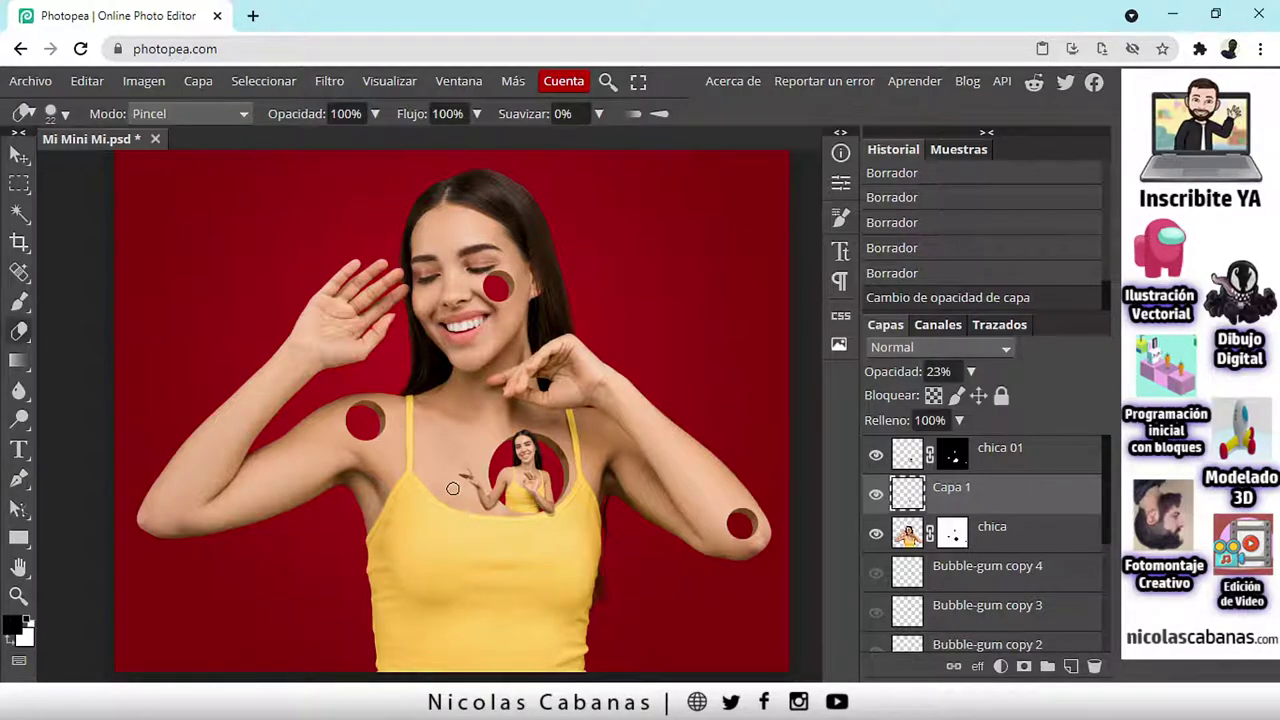
Step: With the chica layer's mask active, make a circular selection on the woman's chest above the miniature woman's outstretched hand
{"action": "scroll", "coordinate": [453, 488], "scroll_direction": "up", "scroll_amount": 3}
{"action": "scroll", "coordinate": [443, 526], "scroll_direction": "down", "scroll_amount": 3}
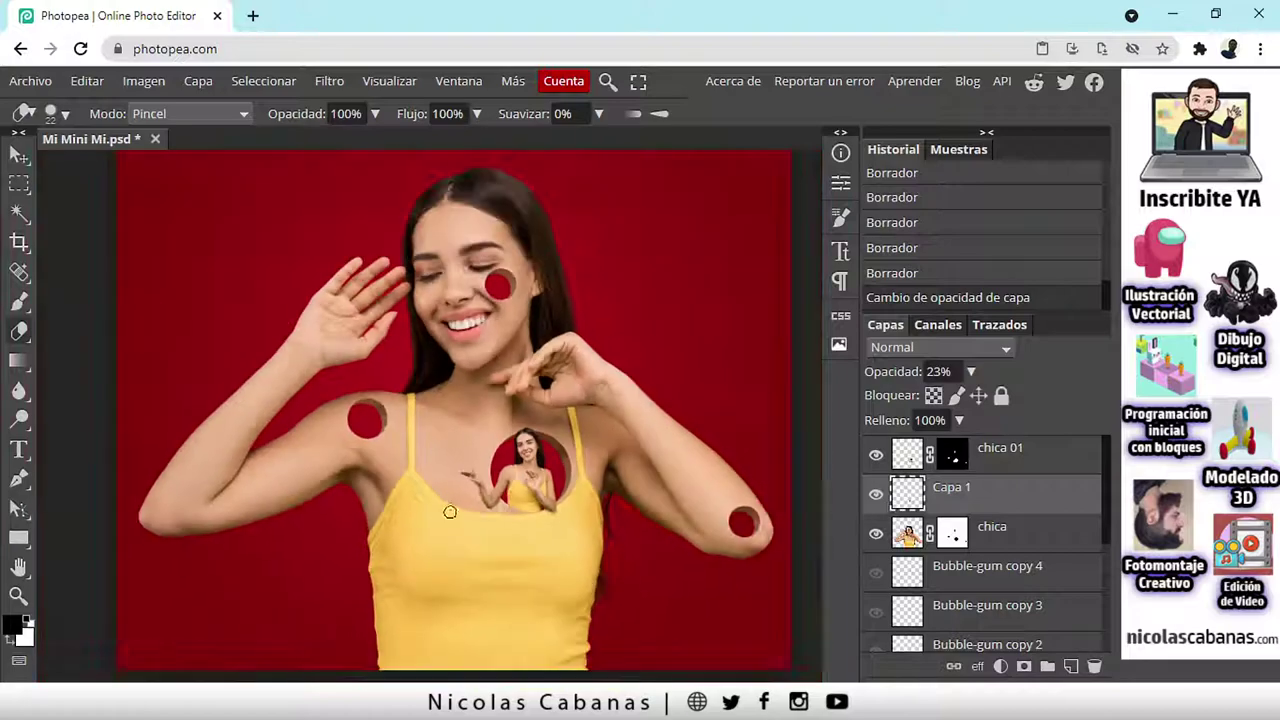
{"action": "scroll", "coordinate": [443, 526], "scroll_direction": "up", "scroll_amount": 3}
{"action": "left_click", "coordinate": [951, 533]}
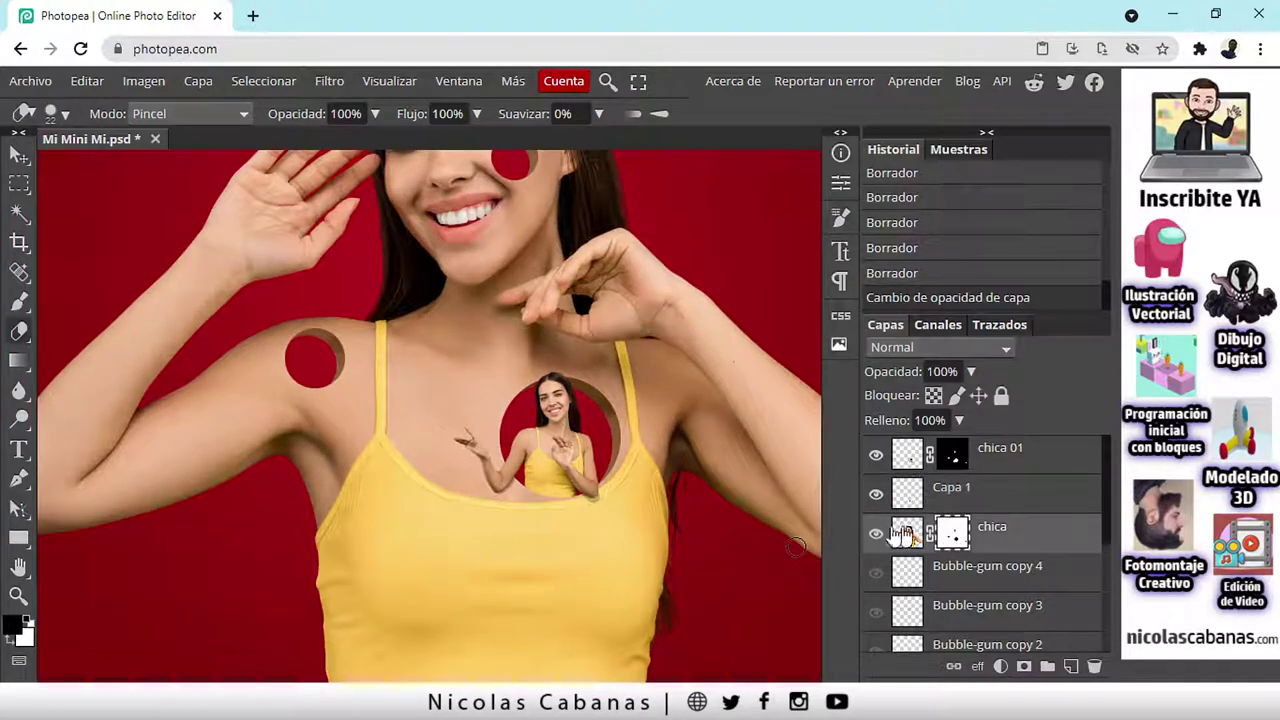
{"action": "right_click", "coordinate": [19, 184]}
{"action": "left_click", "coordinate": [118, 214]}
{"action": "left_click_drag", "start_coordinate": [358, 498], "coordinate": [424, 562]}
{"action": "left_click_drag", "start_coordinate": [422, 356], "coordinate": [483, 415]}
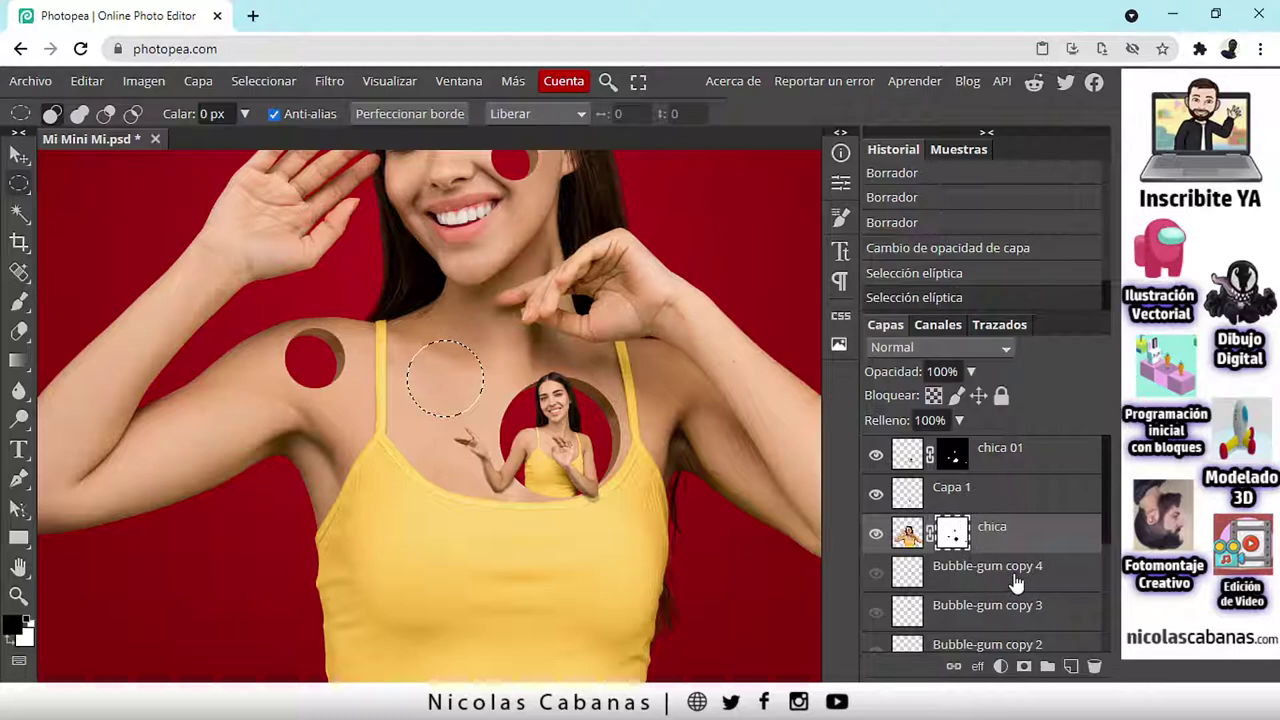
Step: Try to cut a shaded hole inside the circular selection, painting black on the color de interior layer and on the chica layer's mask
{"action": "scroll", "coordinate": [1018, 578], "scroll_direction": "down", "scroll_amount": 5}
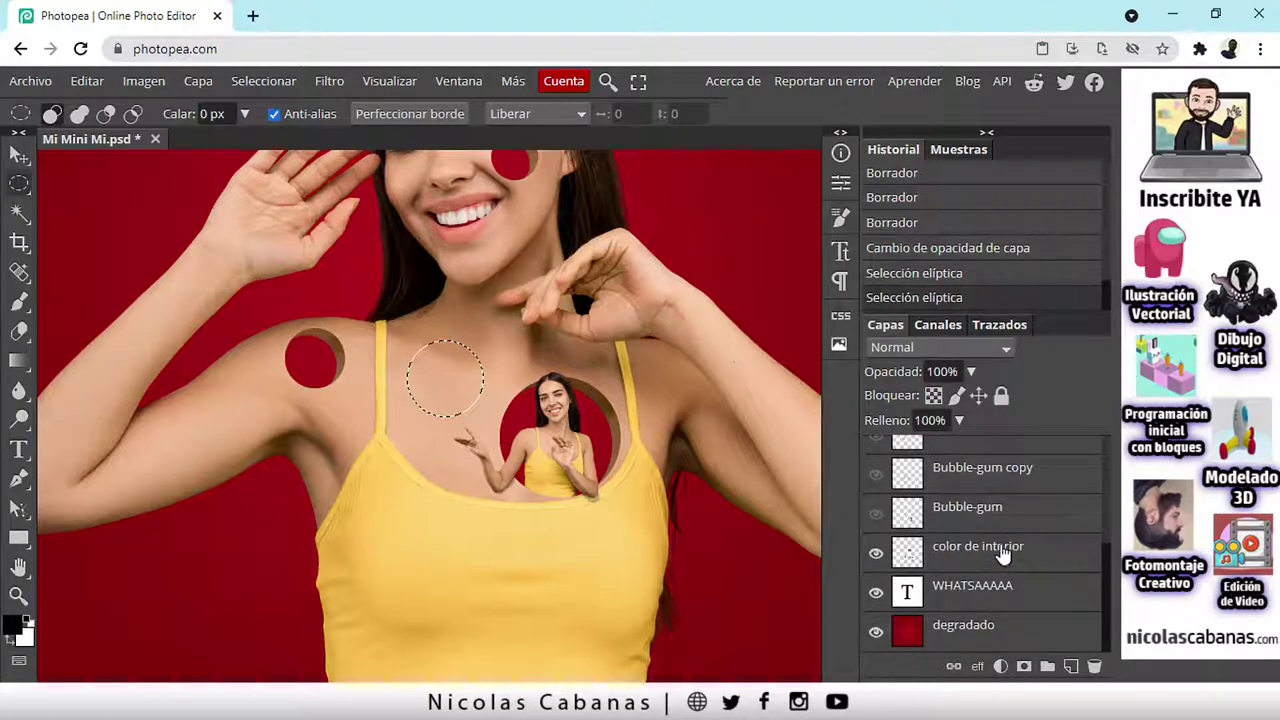
{"action": "left_click", "coordinate": [968, 552]}
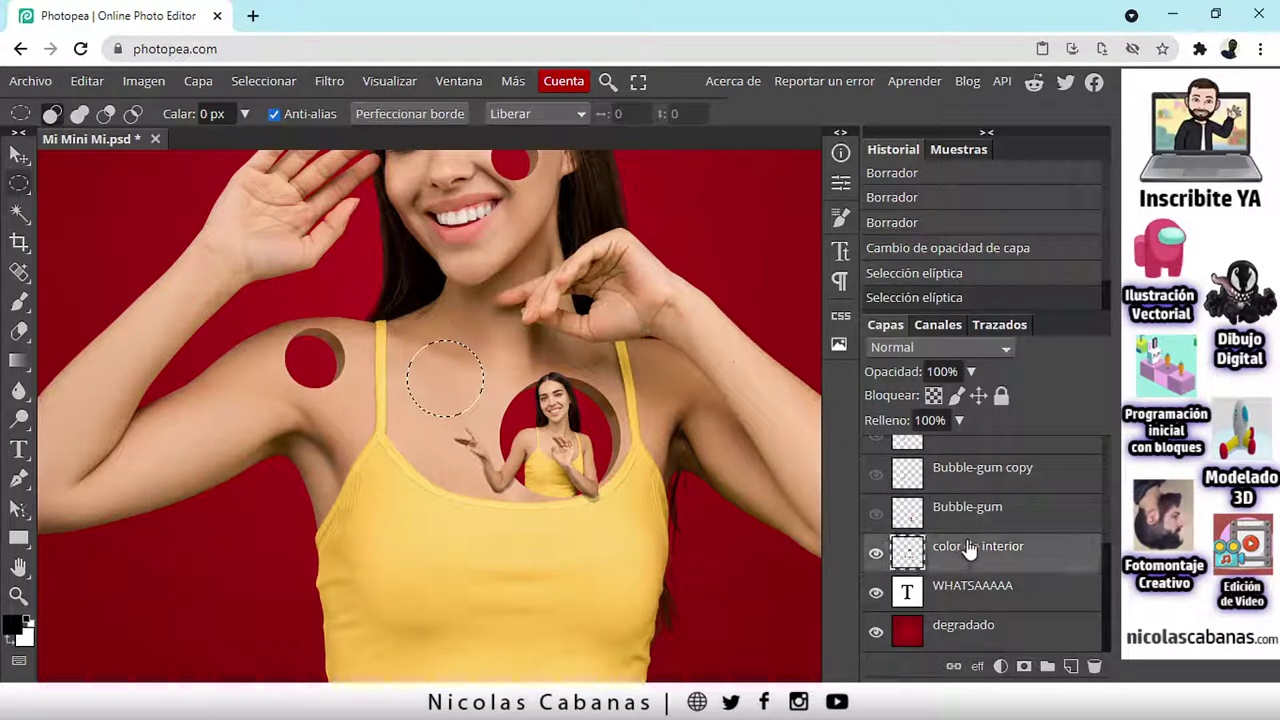
{"action": "scroll", "coordinate": [434, 457], "scroll_direction": "up", "scroll_amount": 2}
{"action": "scroll", "coordinate": [438, 525], "scroll_direction": "down", "scroll_amount": 1}
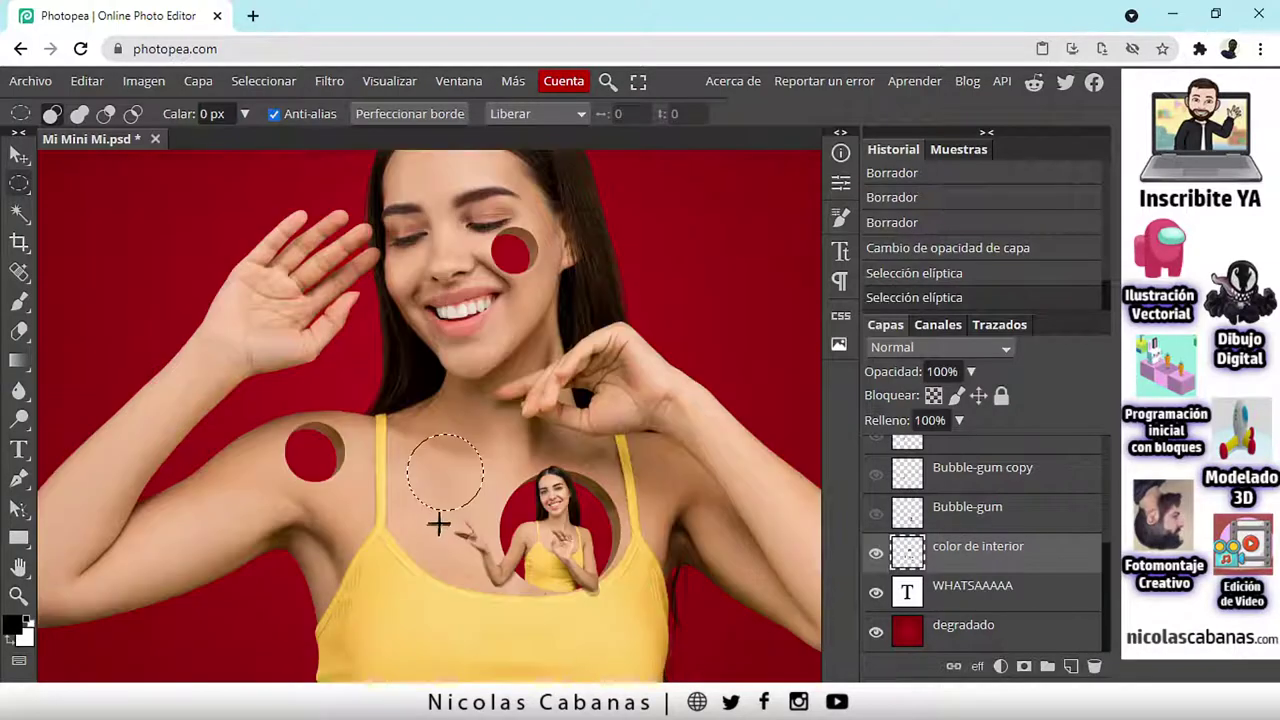
{"action": "scroll", "coordinate": [440, 491], "scroll_direction": "up", "scroll_amount": 3}
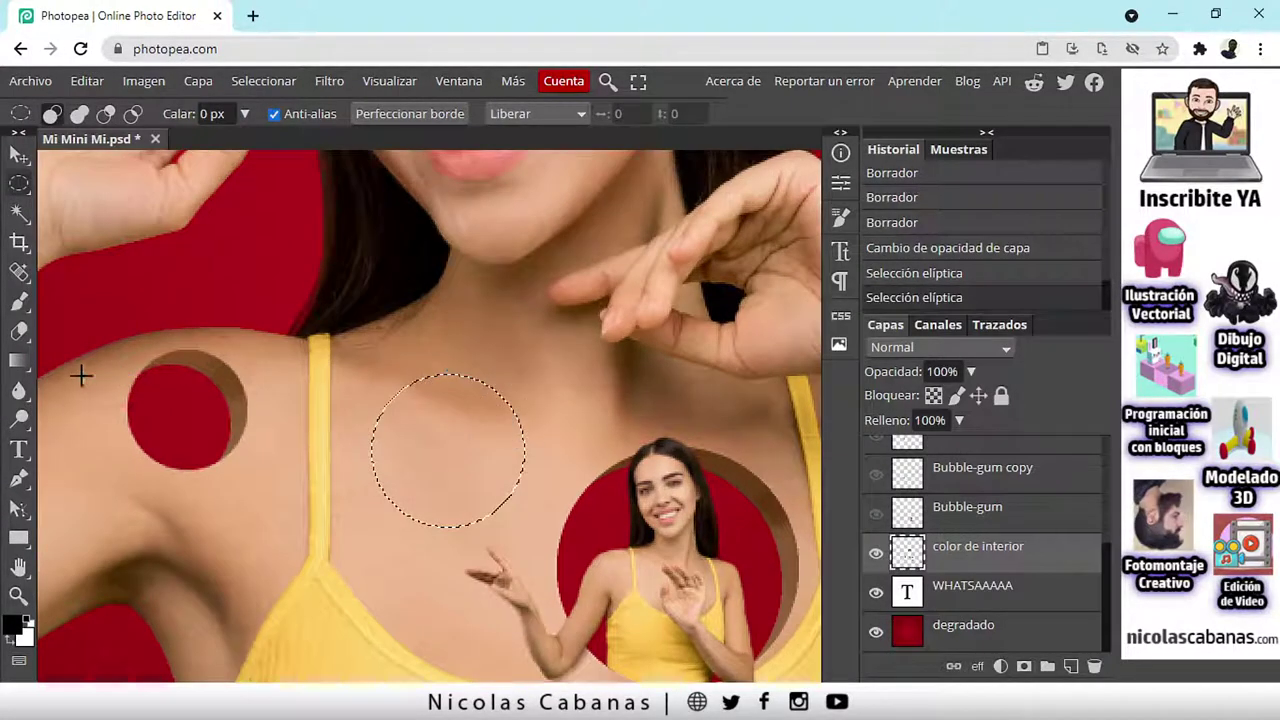
{"action": "left_click", "coordinate": [20, 302]}
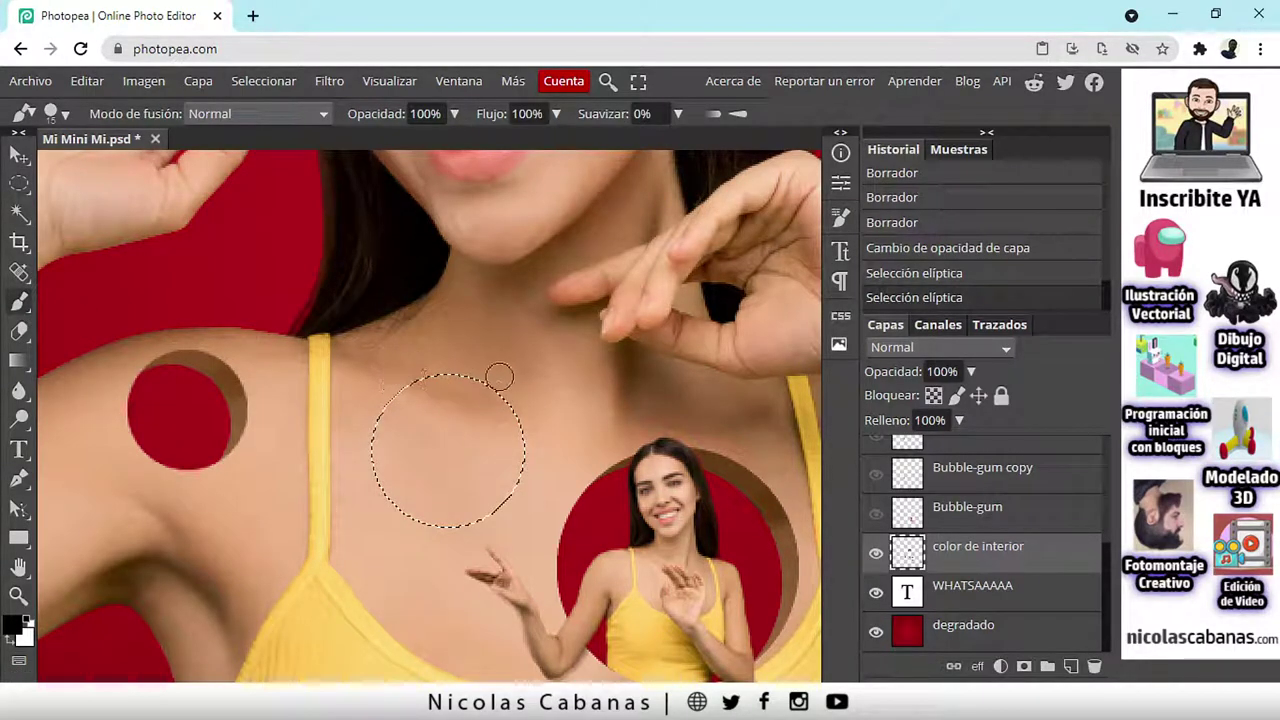
{"action": "left_click", "coordinate": [28, 617]}
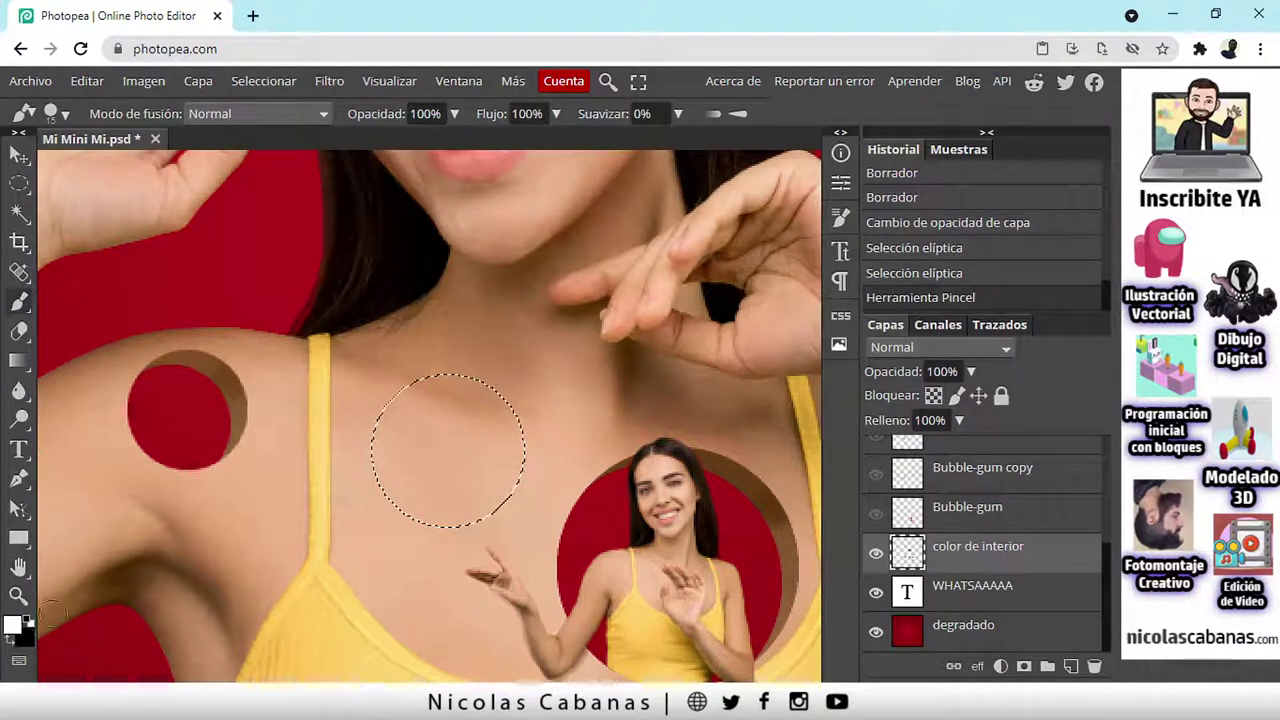
{"action": "left_click", "coordinate": [810, 517], "text": "ctrl"}
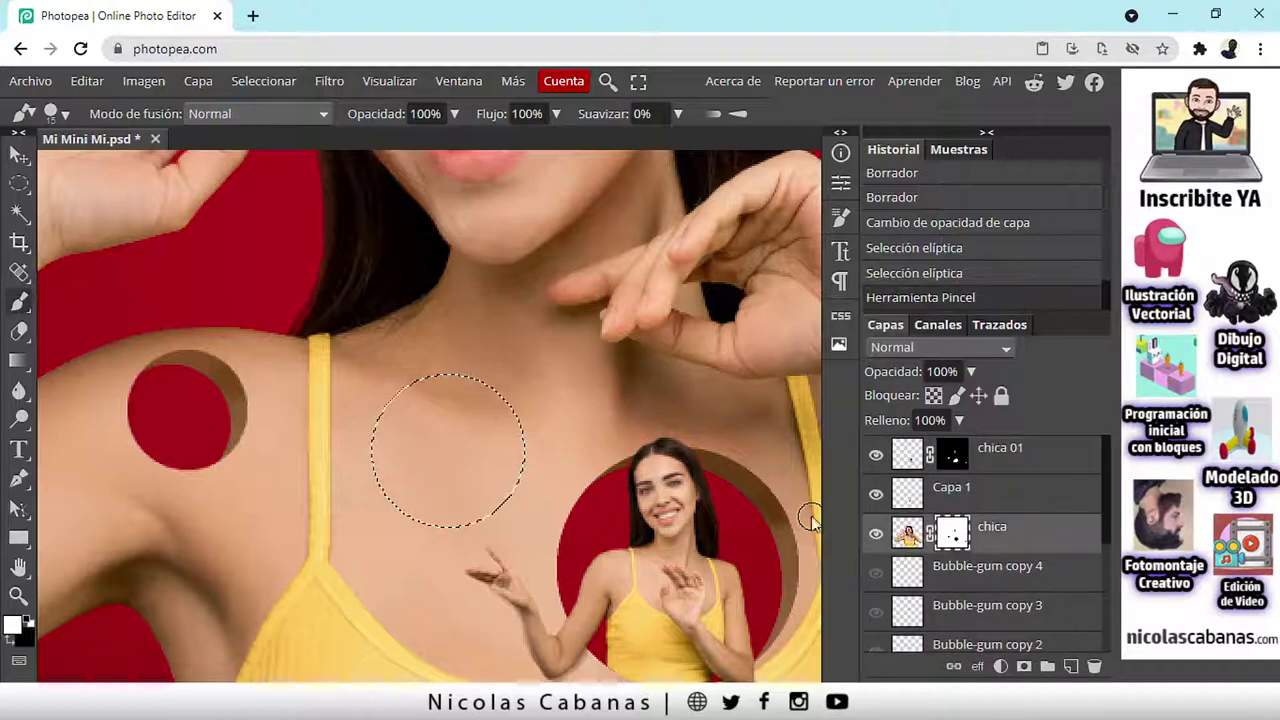
{"action": "left_click", "coordinate": [28, 617]}
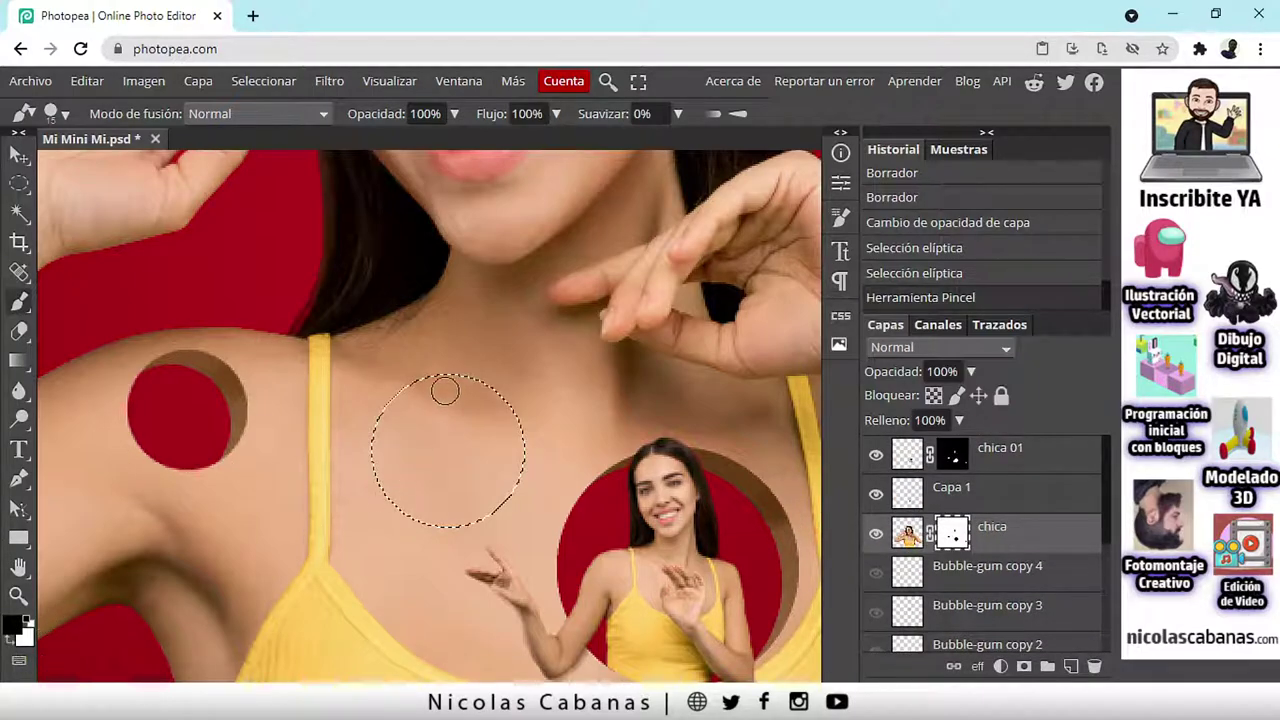
{"action": "mouse_move", "coordinate": [410, 375]}
{"action": "left_mouse_down"}
{"action": "mouse_move", "coordinate": [475, 381]}
{"action": "mouse_move", "coordinate": [505, 400]}
{"action": "mouse_move", "coordinate": [528, 462]}
{"action": "mouse_move", "coordinate": [514, 415]}
{"action": "mouse_move", "coordinate": [433, 382]}
{"action": "mouse_move", "coordinate": [396, 386]}
{"action": "mouse_move", "coordinate": [498, 426]}
{"action": "mouse_move", "coordinate": [504, 508]}
{"action": "left_mouse_up"}
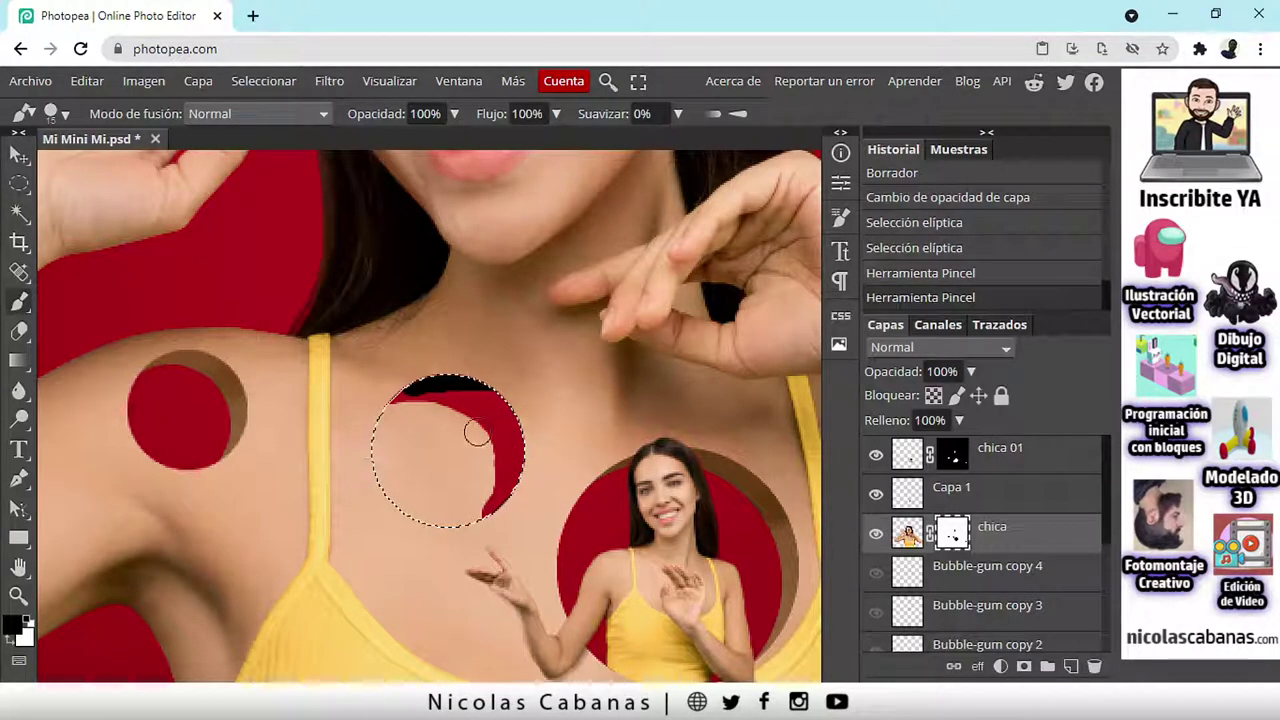
Step: Undo both brush strokes of the trial hole and clear the circular selection
{"action": "key", "text": "ctrl+z"}
{"action": "key", "text": "ctrl+z"}
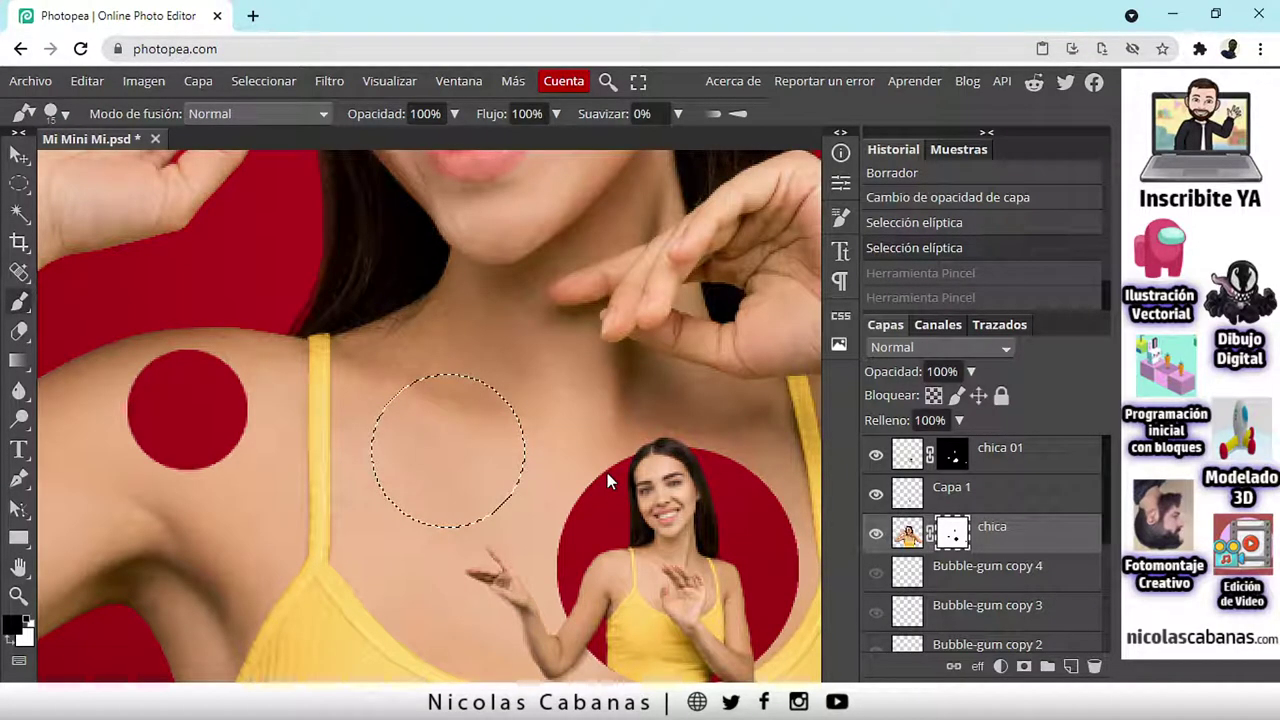
{"action": "key", "text": "ctrl+d"}
{"action": "key", "text": "ctrl+minus"}
{"action": "key", "text": "ctrl+minus"}
{"action": "key", "text": "ctrl+minus"}
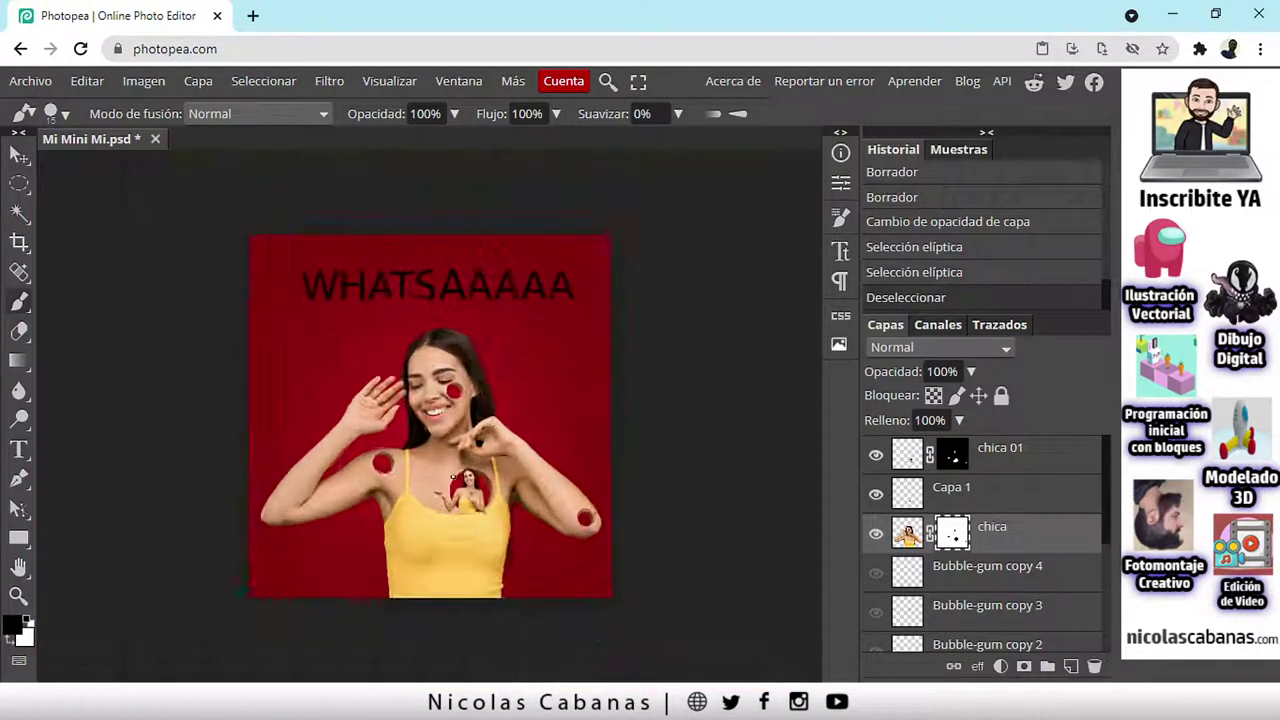
{"action": "scroll", "coordinate": [414, 543], "scroll_direction": "up", "scroll_amount": 5}
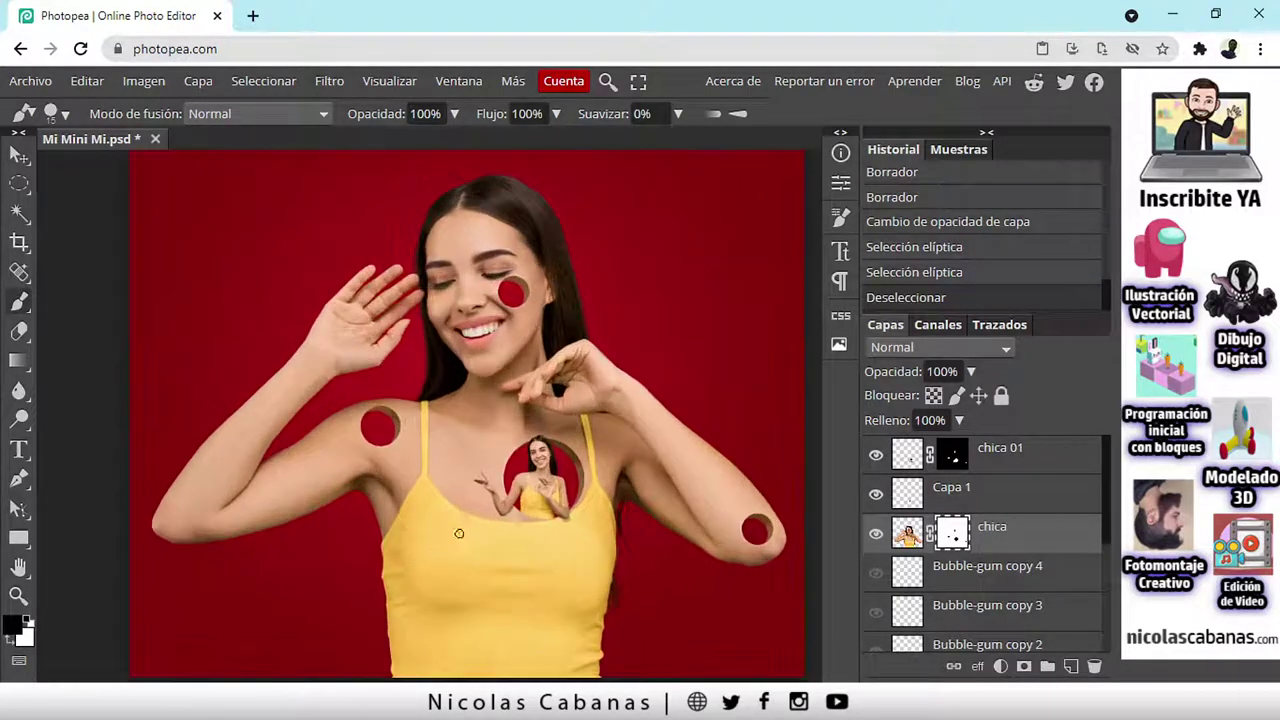